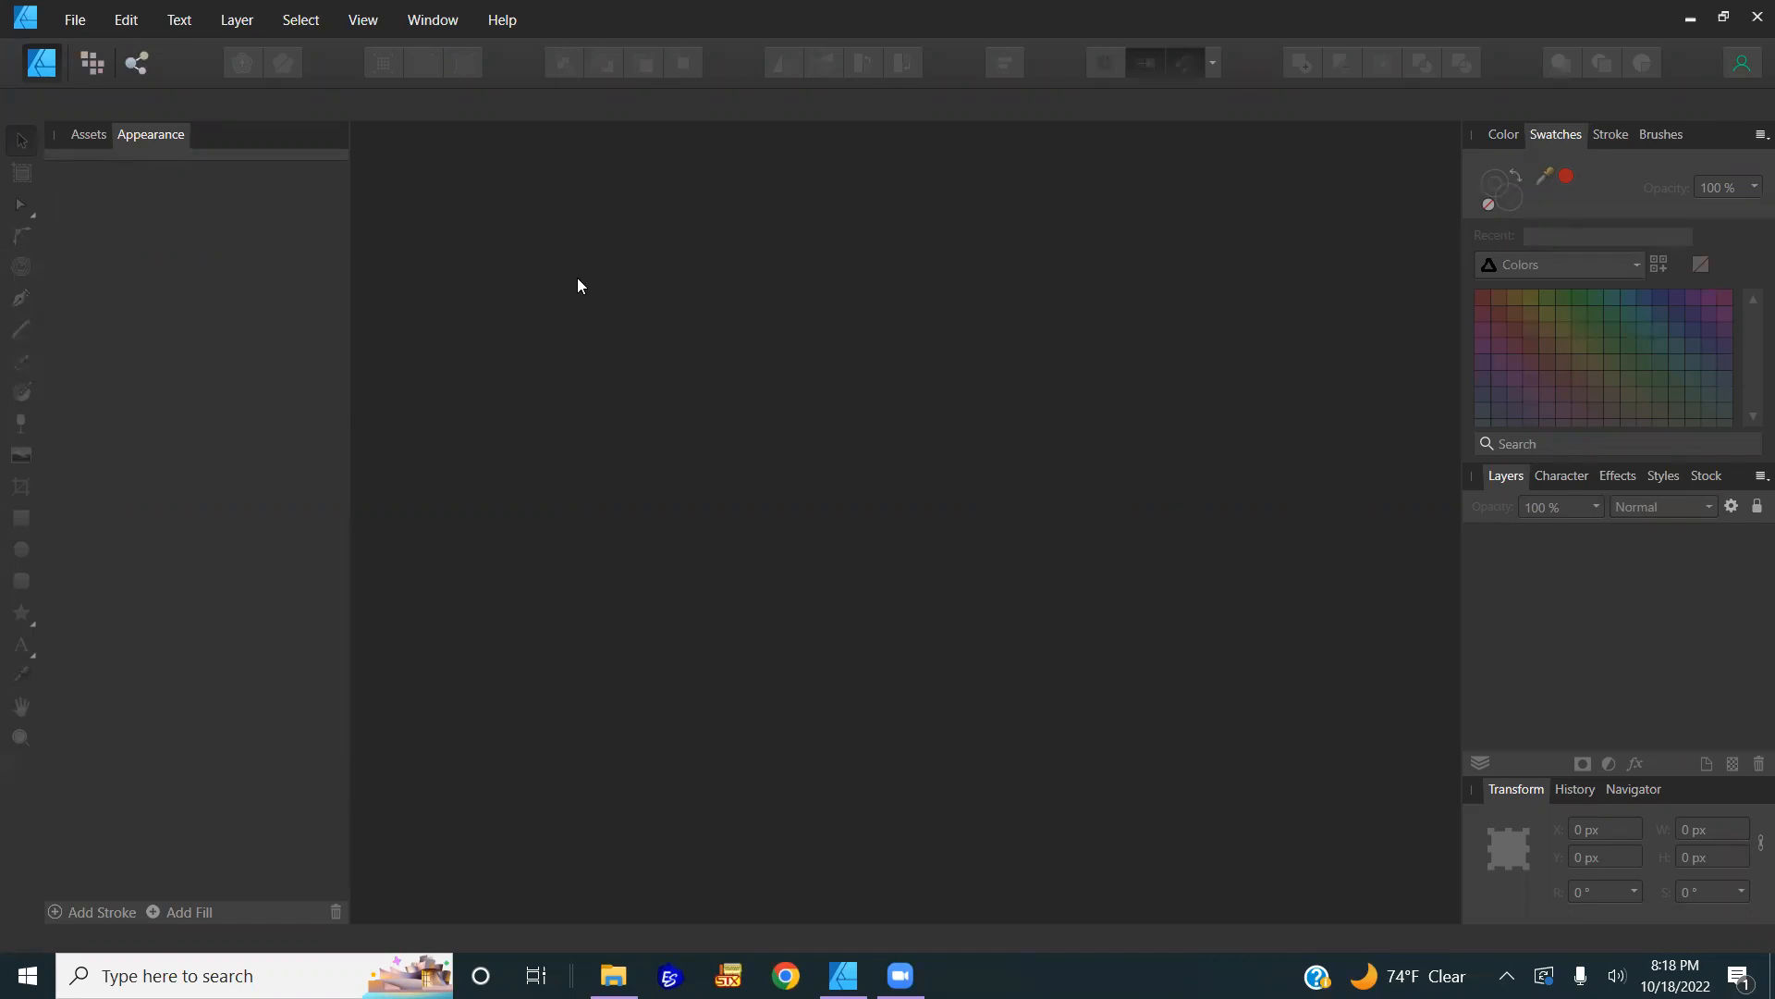
Step: Open Paint Stroke 3 PDF from Downloads > Freebie Paint Stroke > Freebie 10.14, accepting the PDF options
click(76, 19)
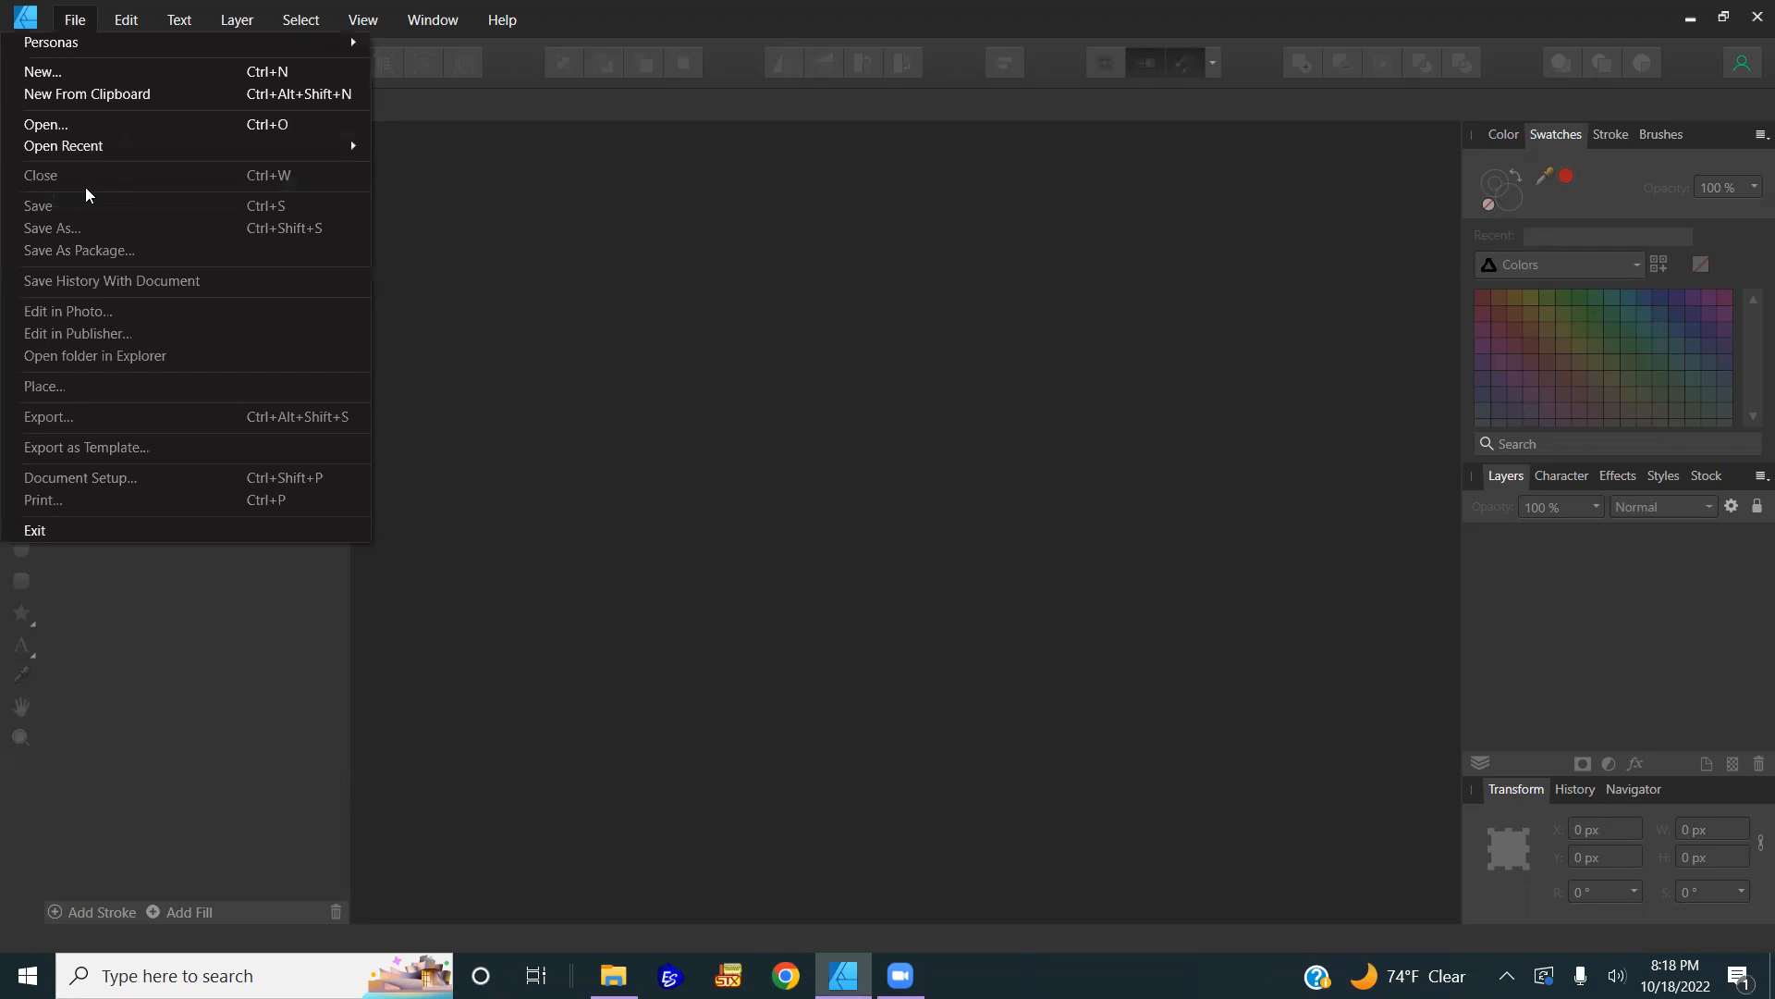
click(45, 72)
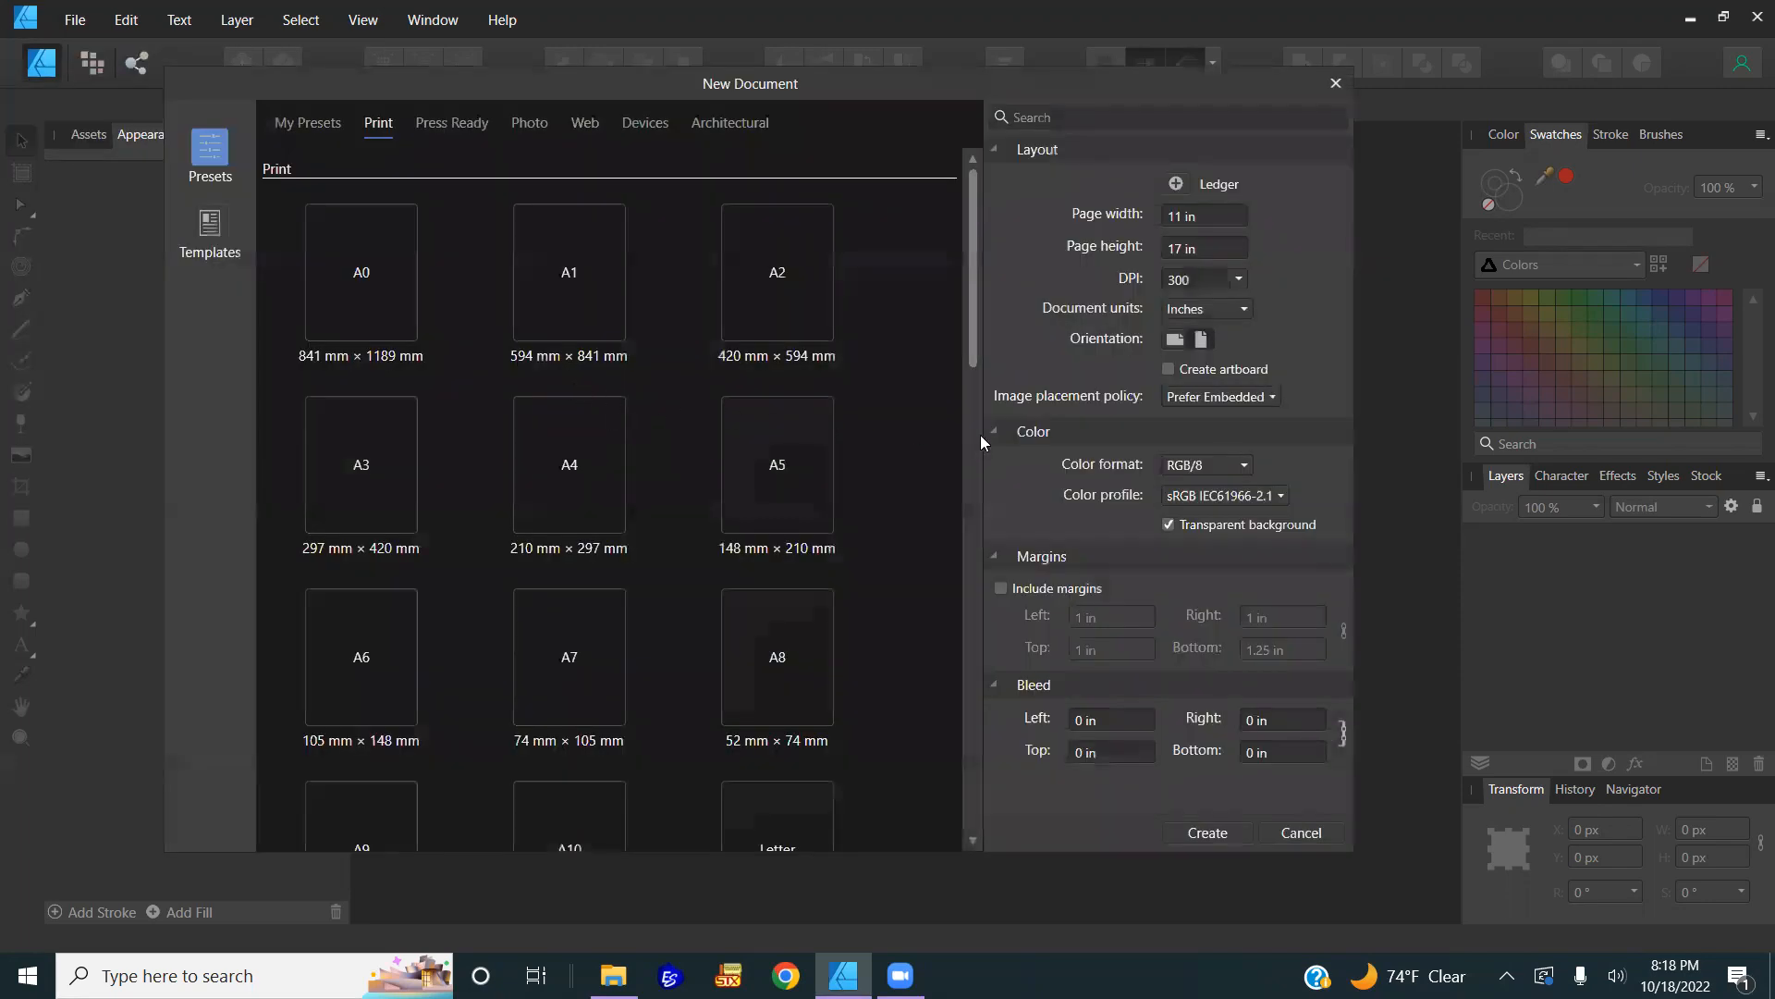
key(Escape)
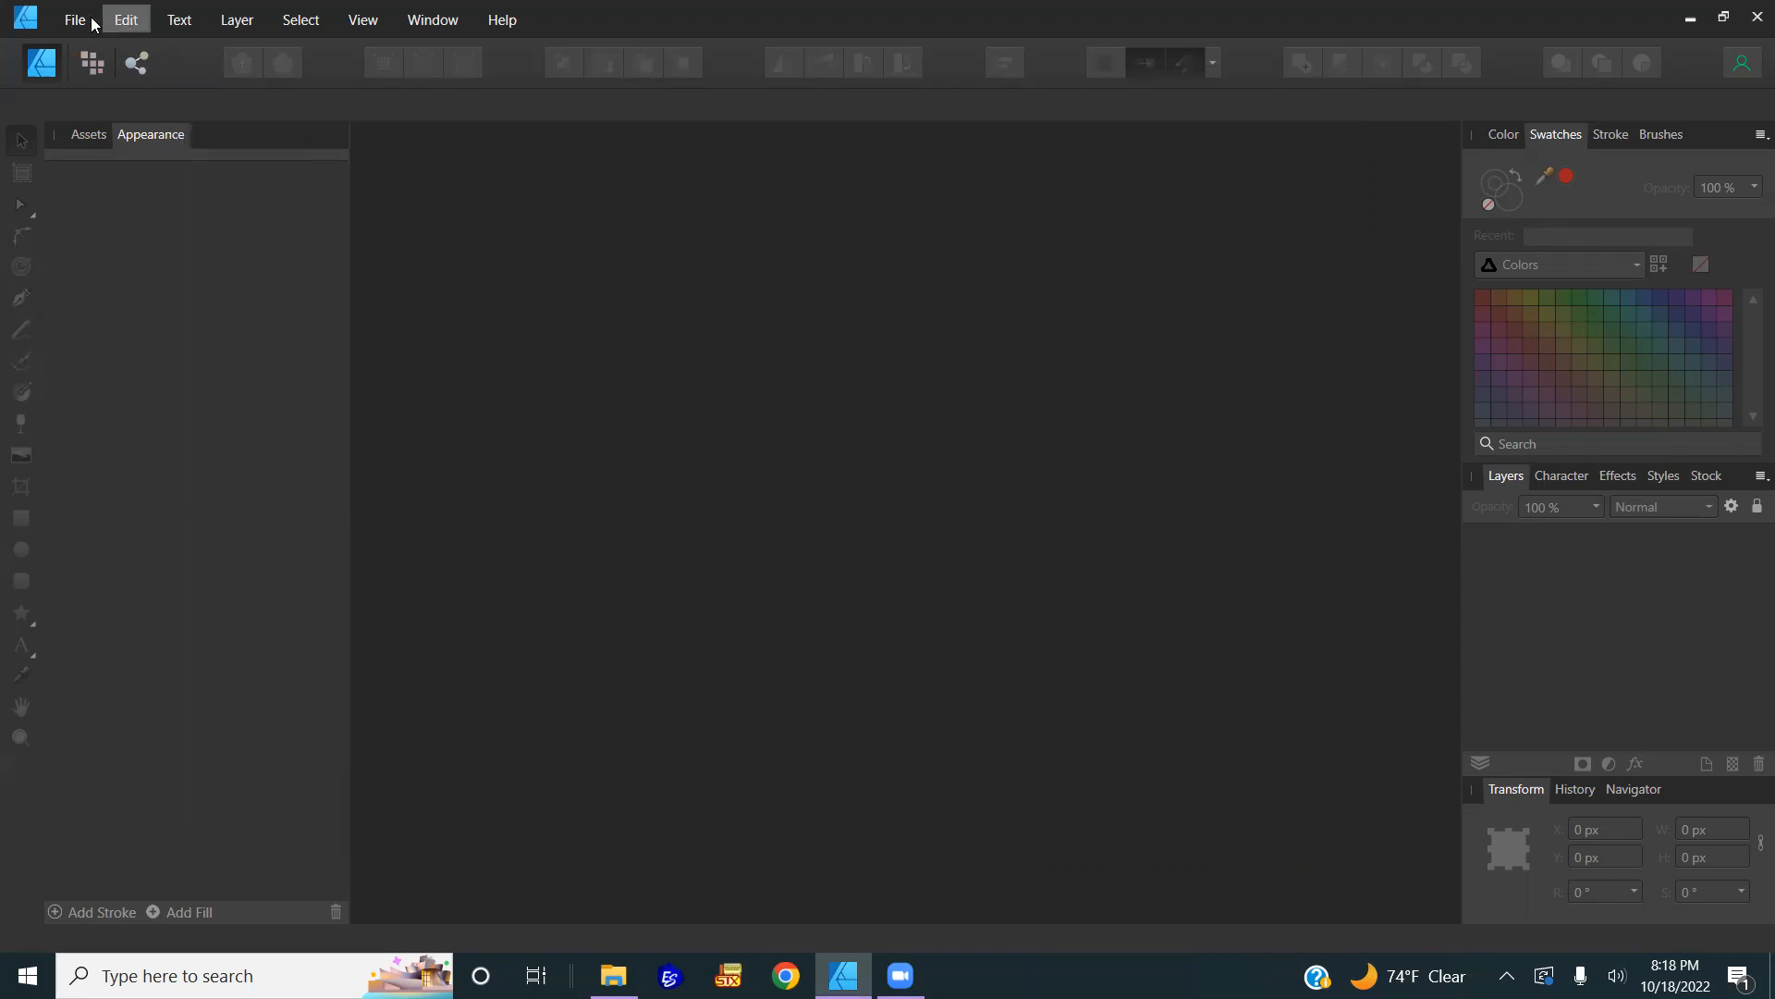
click(73, 20)
click(70, 124)
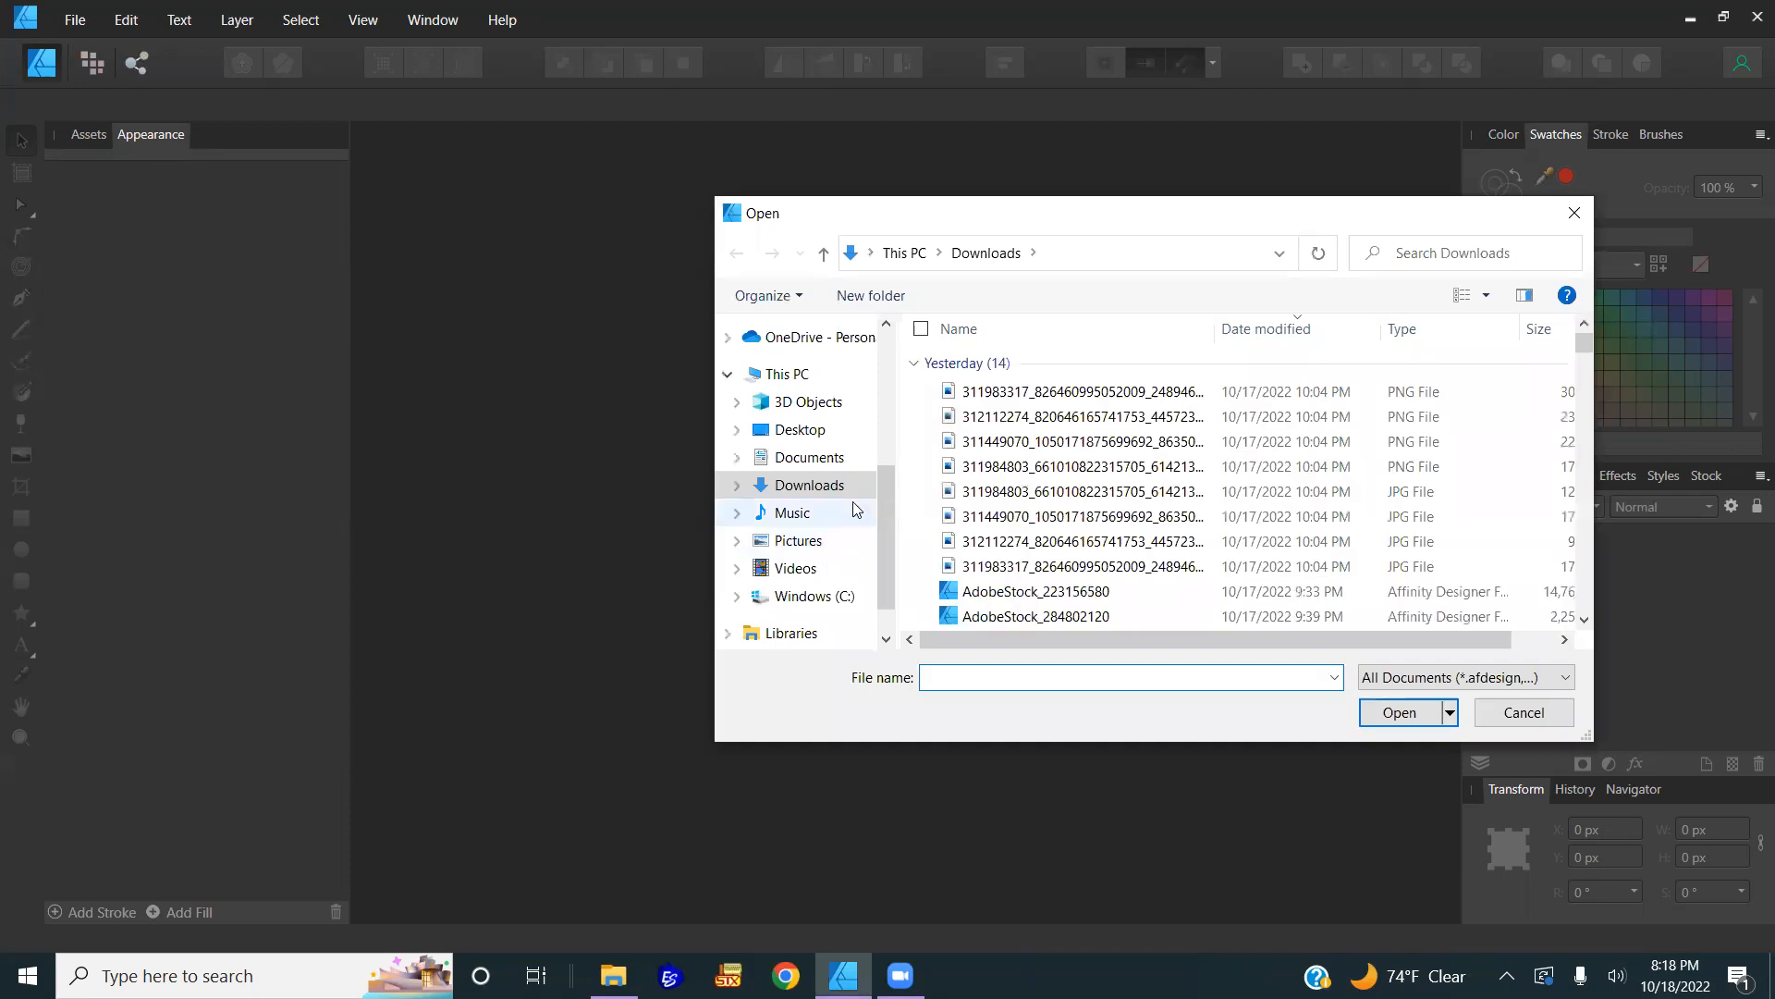
click(1050, 416)
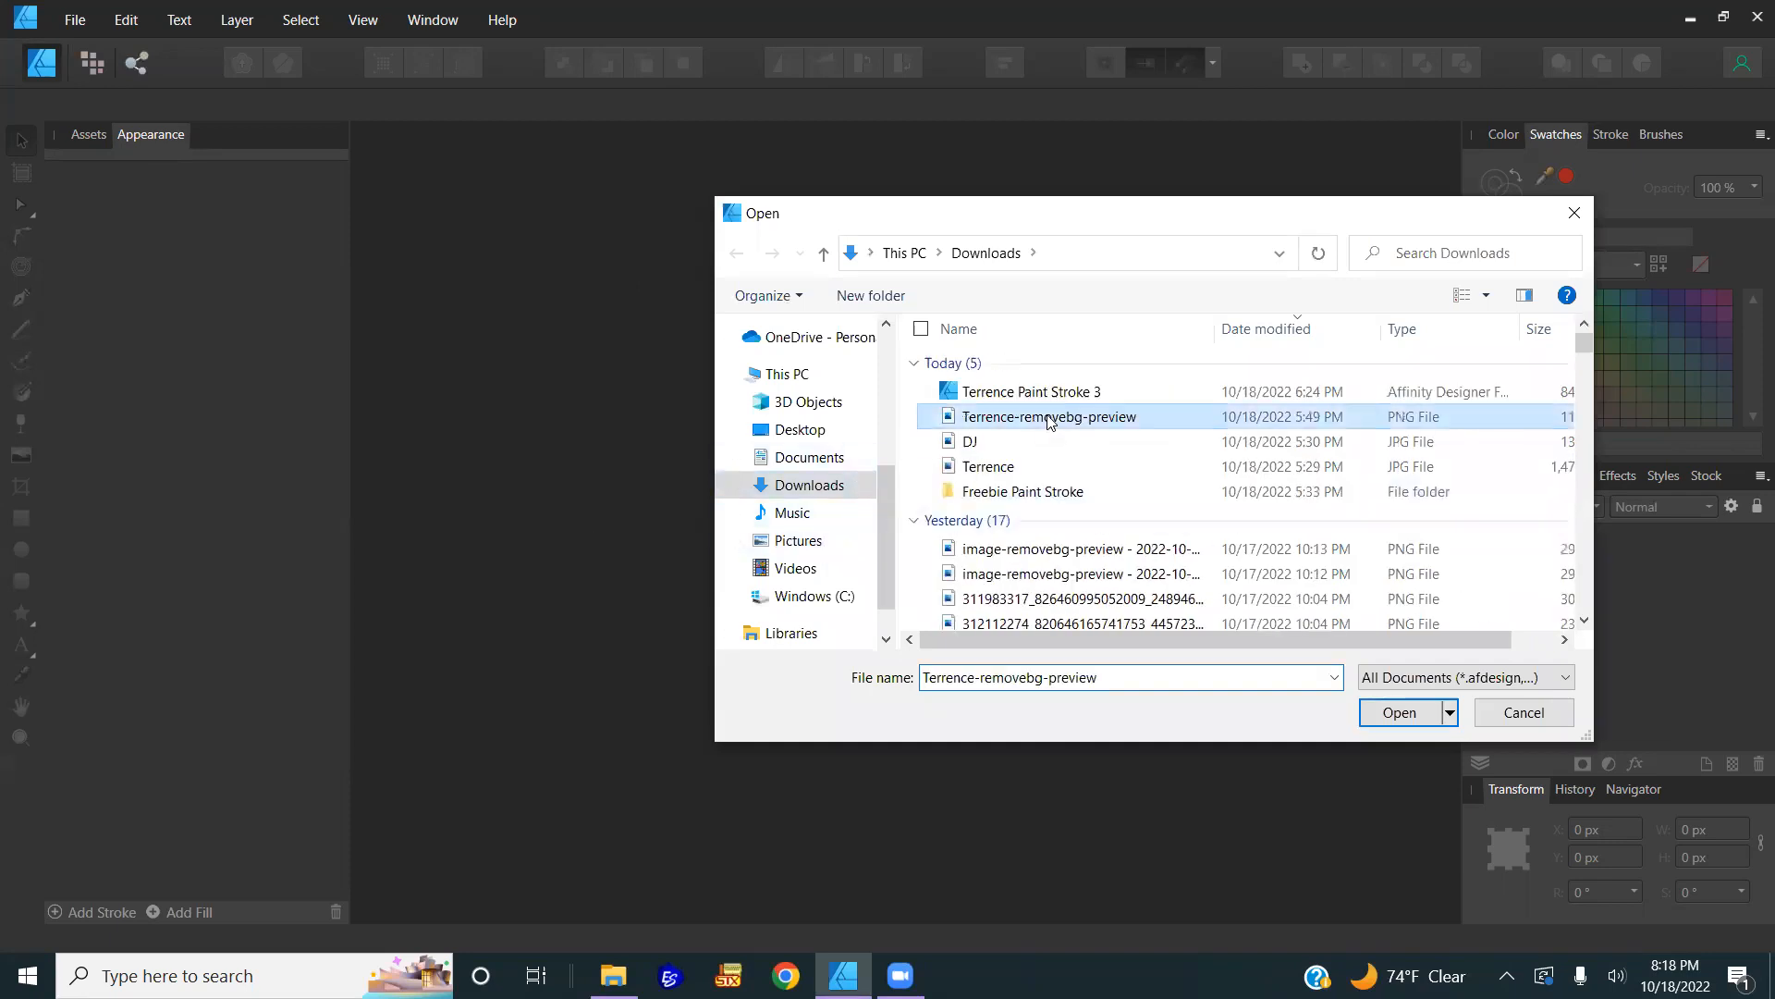
click(1057, 495)
double_click(1057, 493)
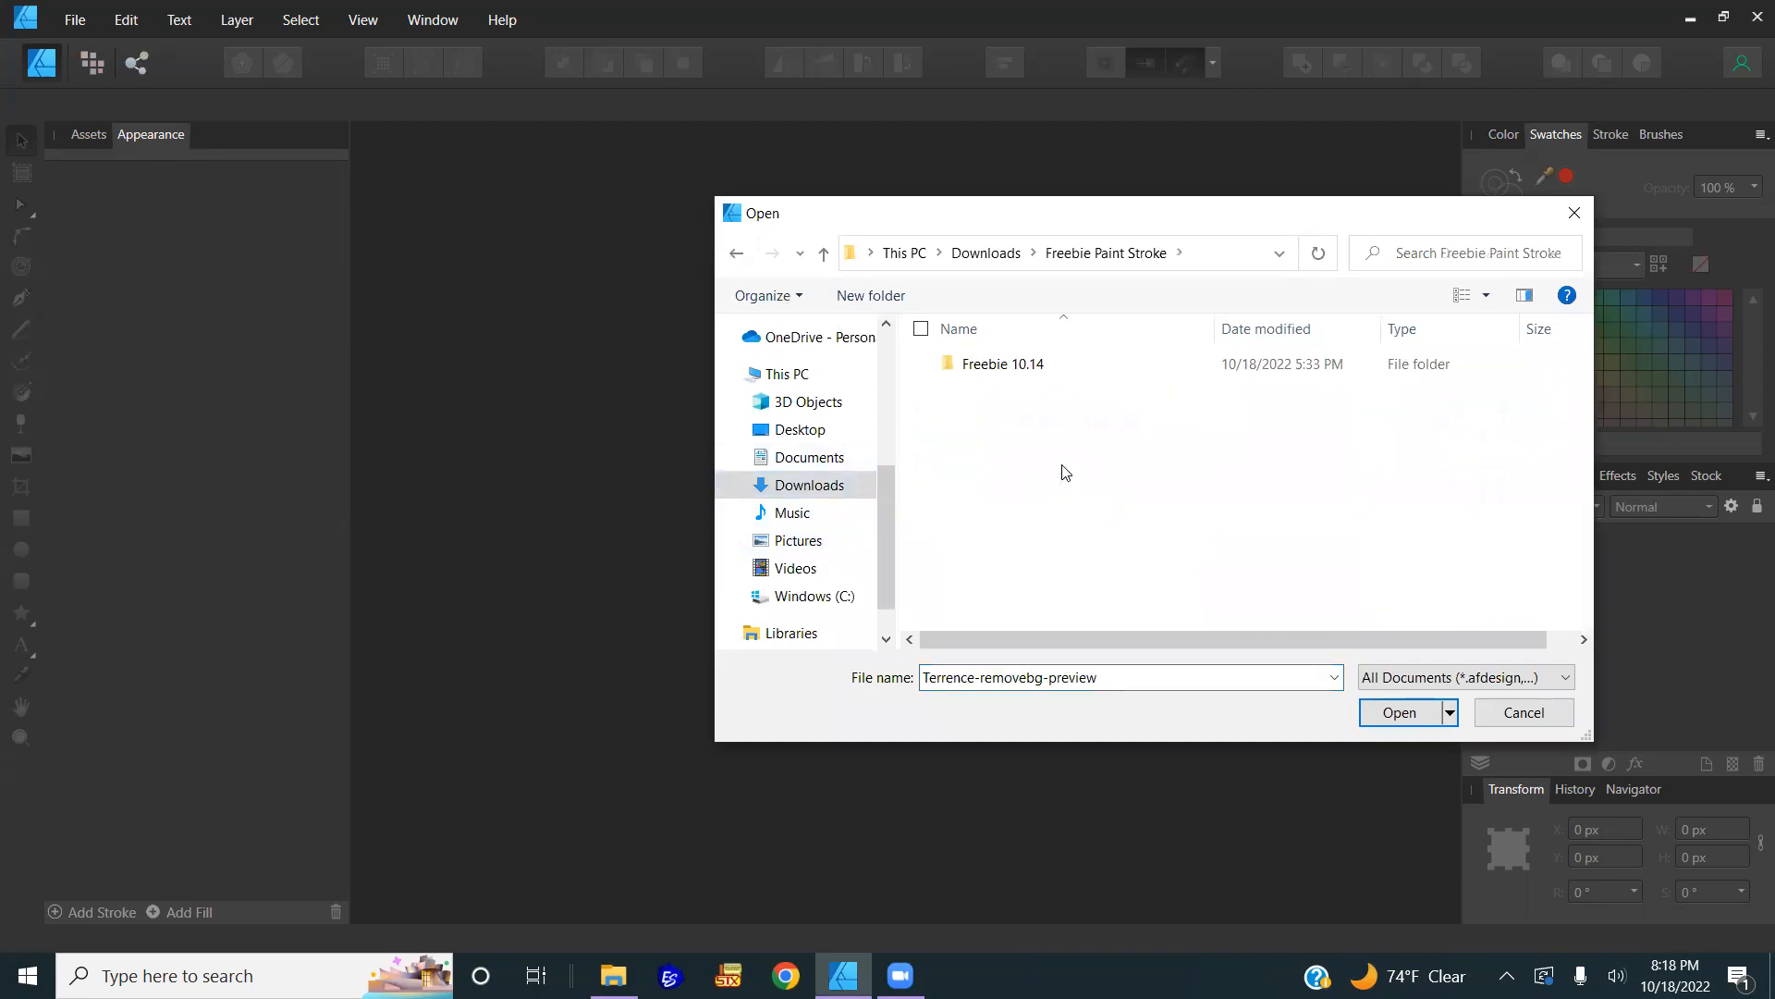
double_click(1001, 370)
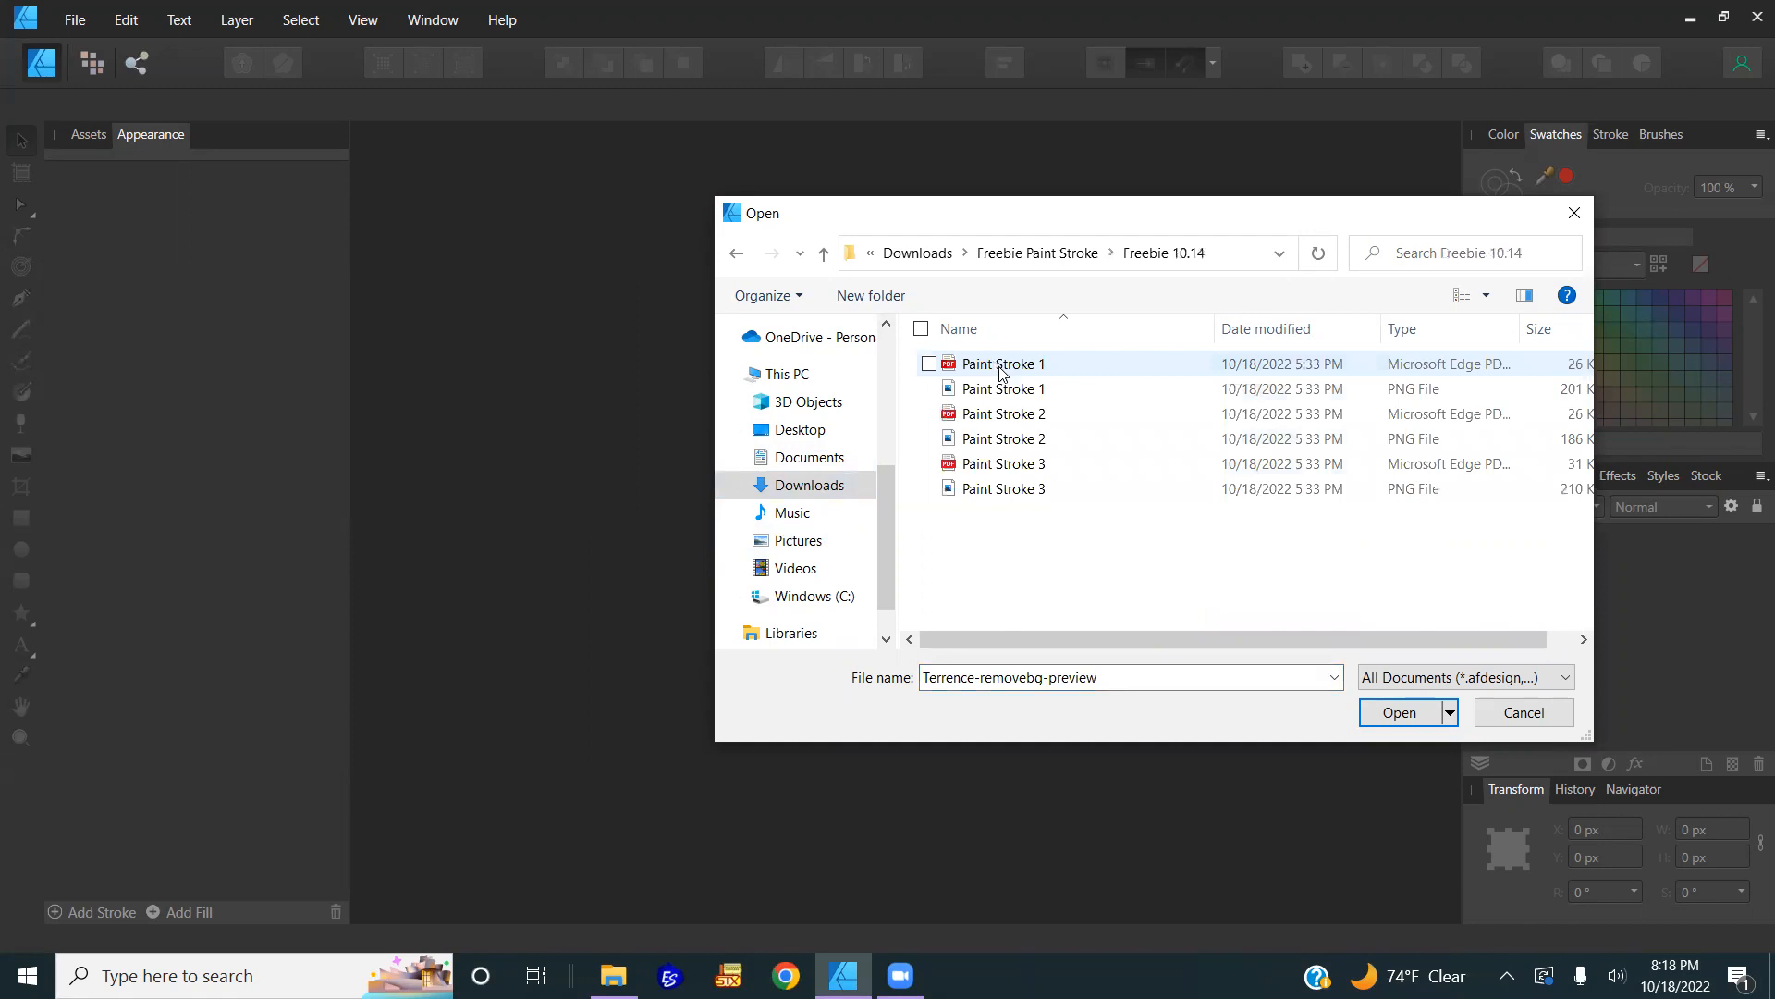
double_click(1033, 472)
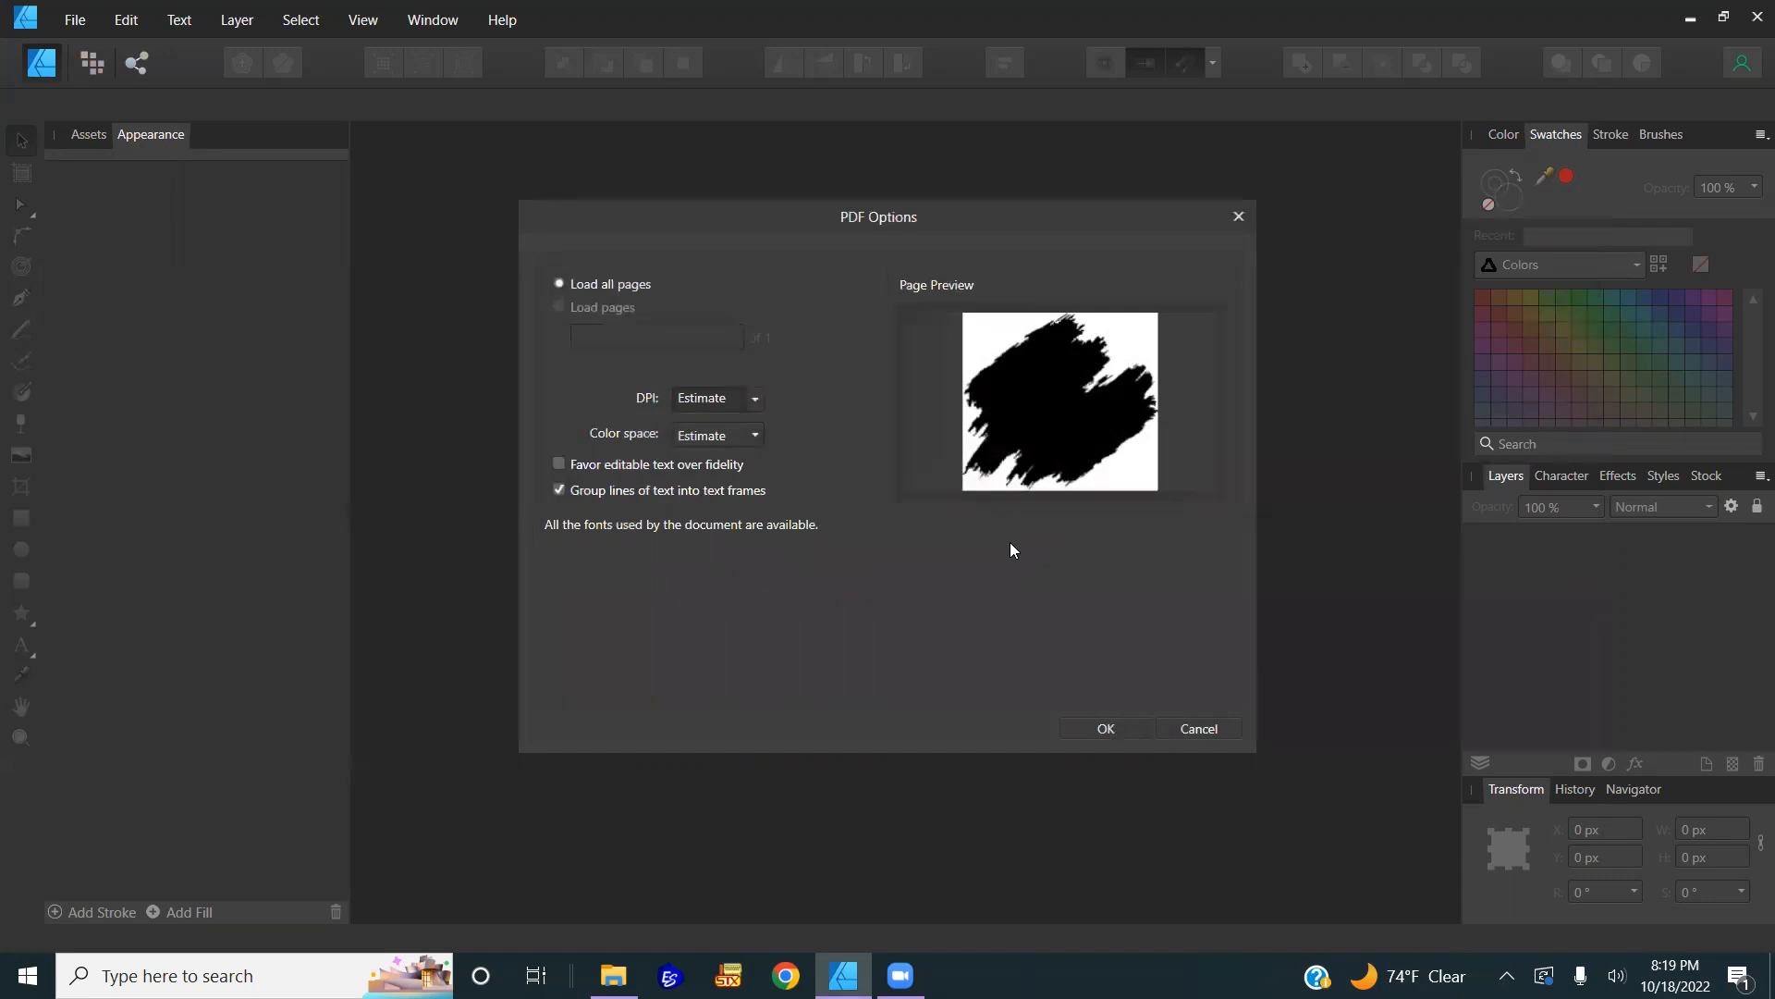
click(1127, 728)
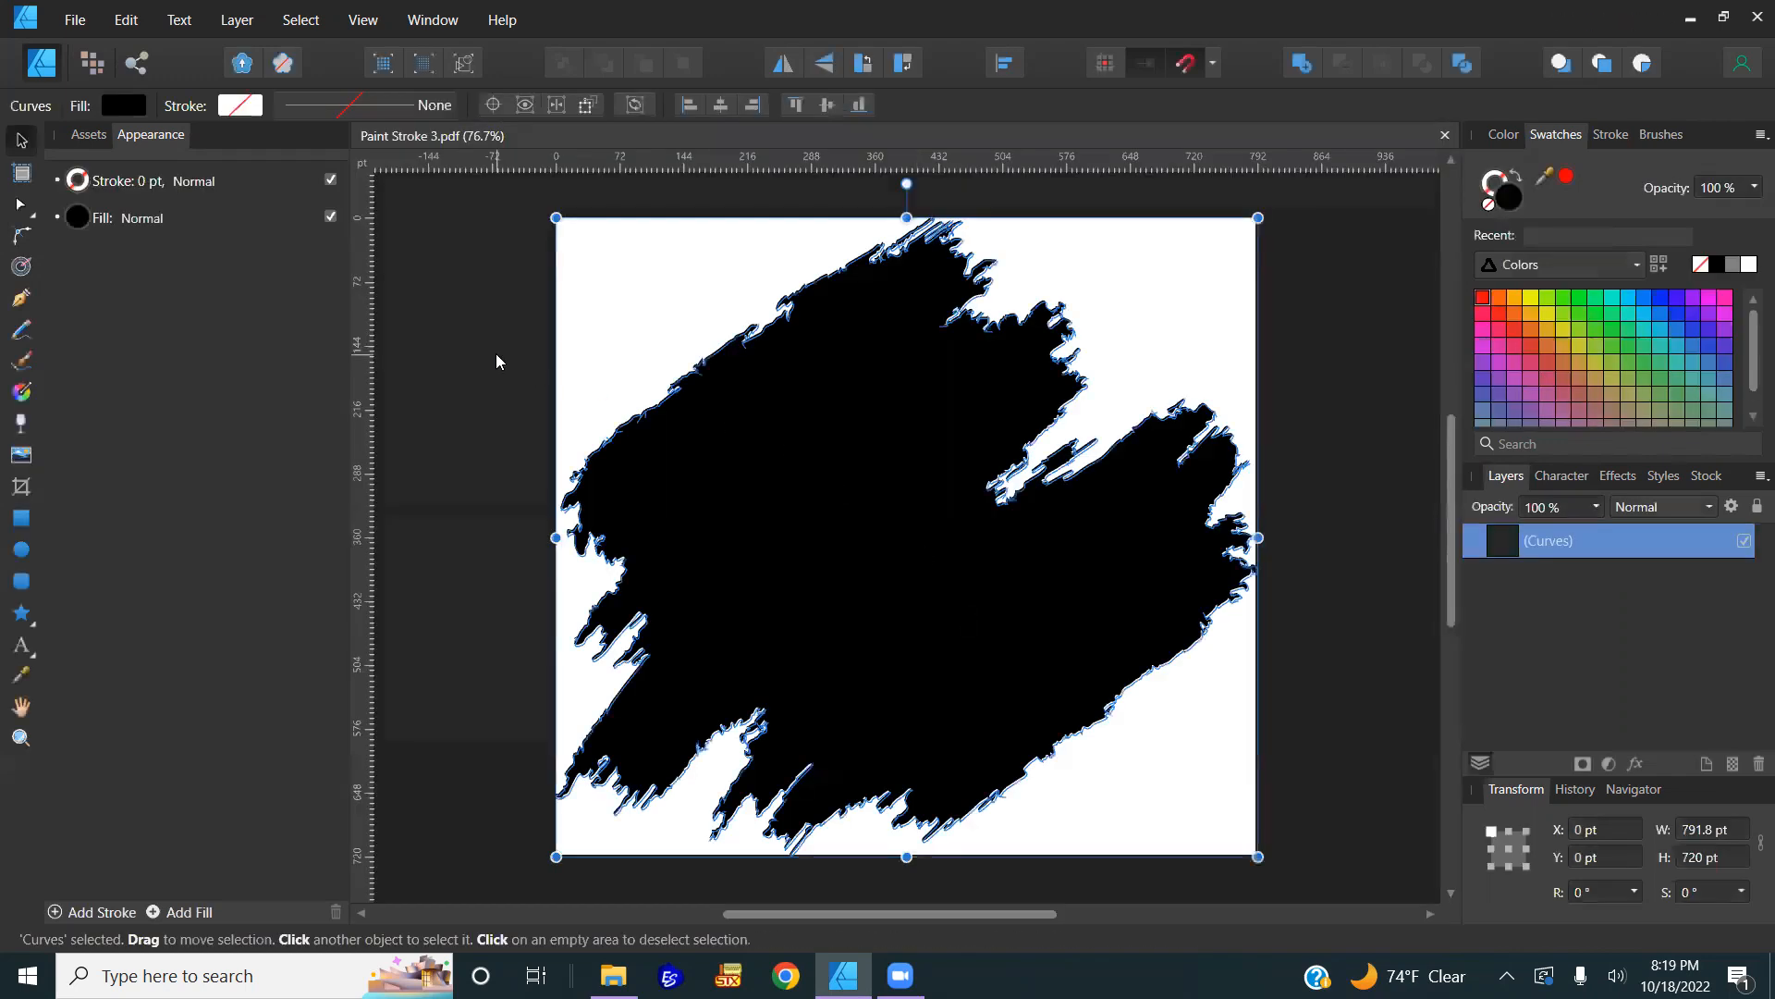
Step: Switch document units to inches and resize the page to 15 × 15 in, anchored to page
click(493, 355)
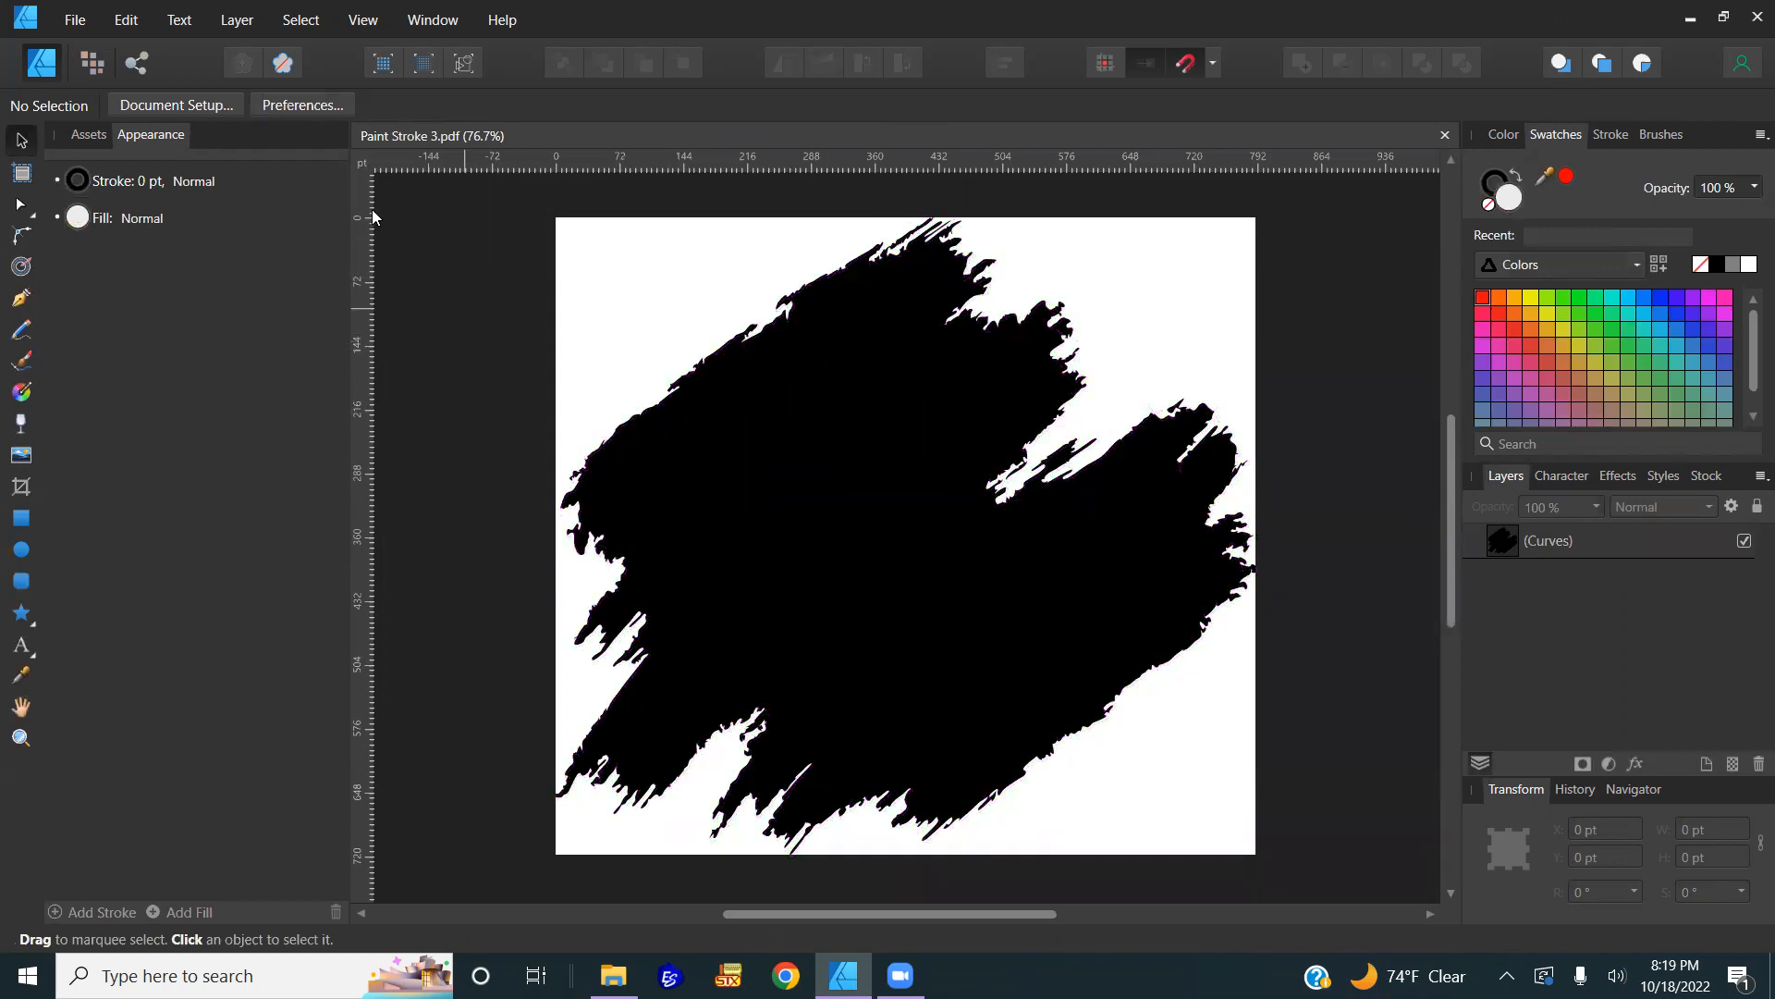
click(194, 105)
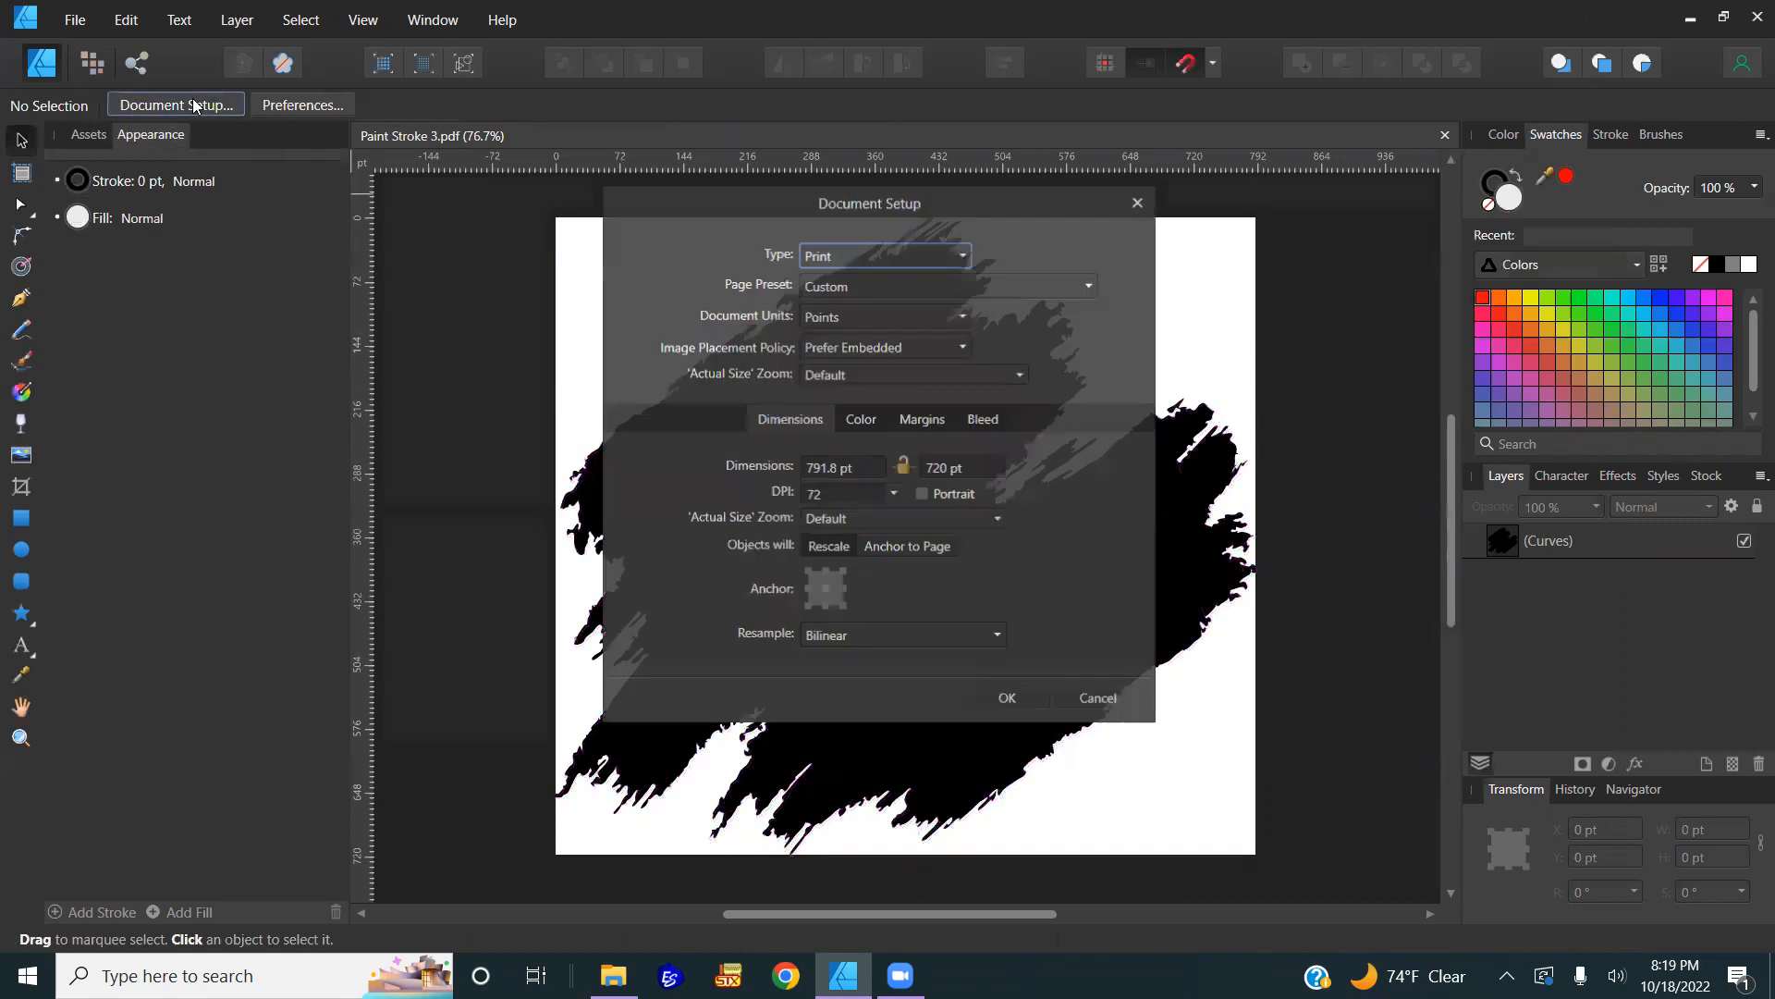
click(857, 310)
click(869, 422)
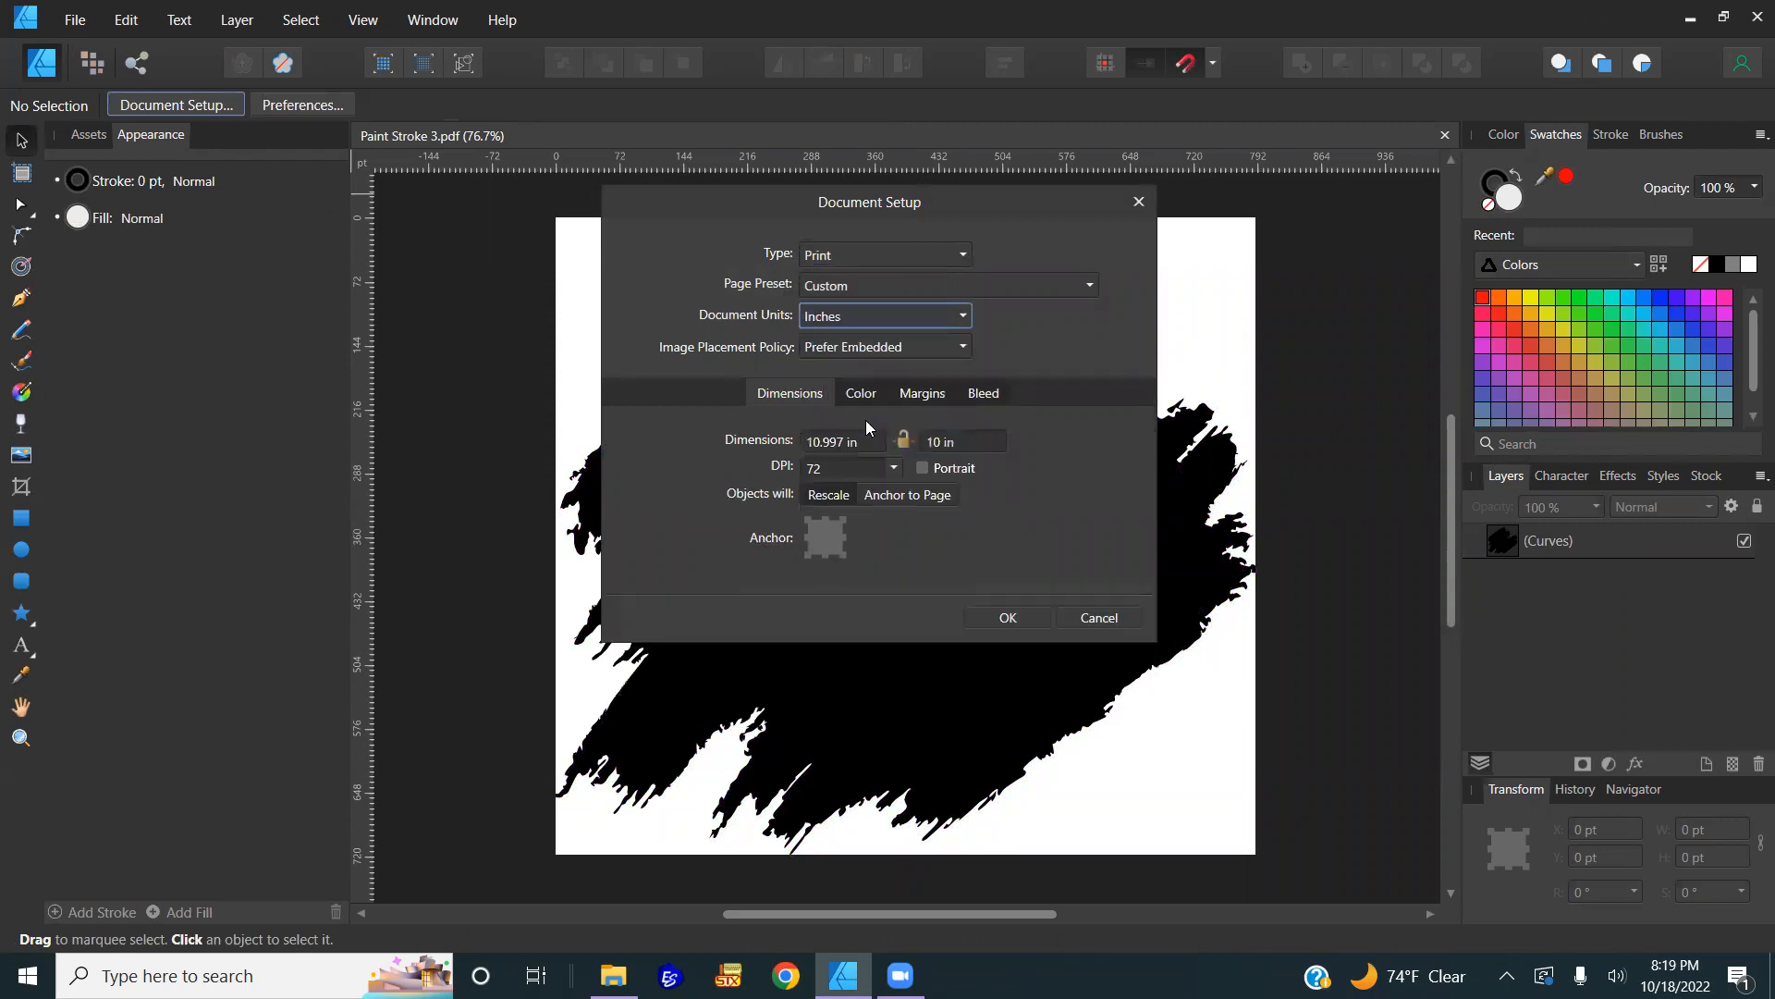
click(855, 443)
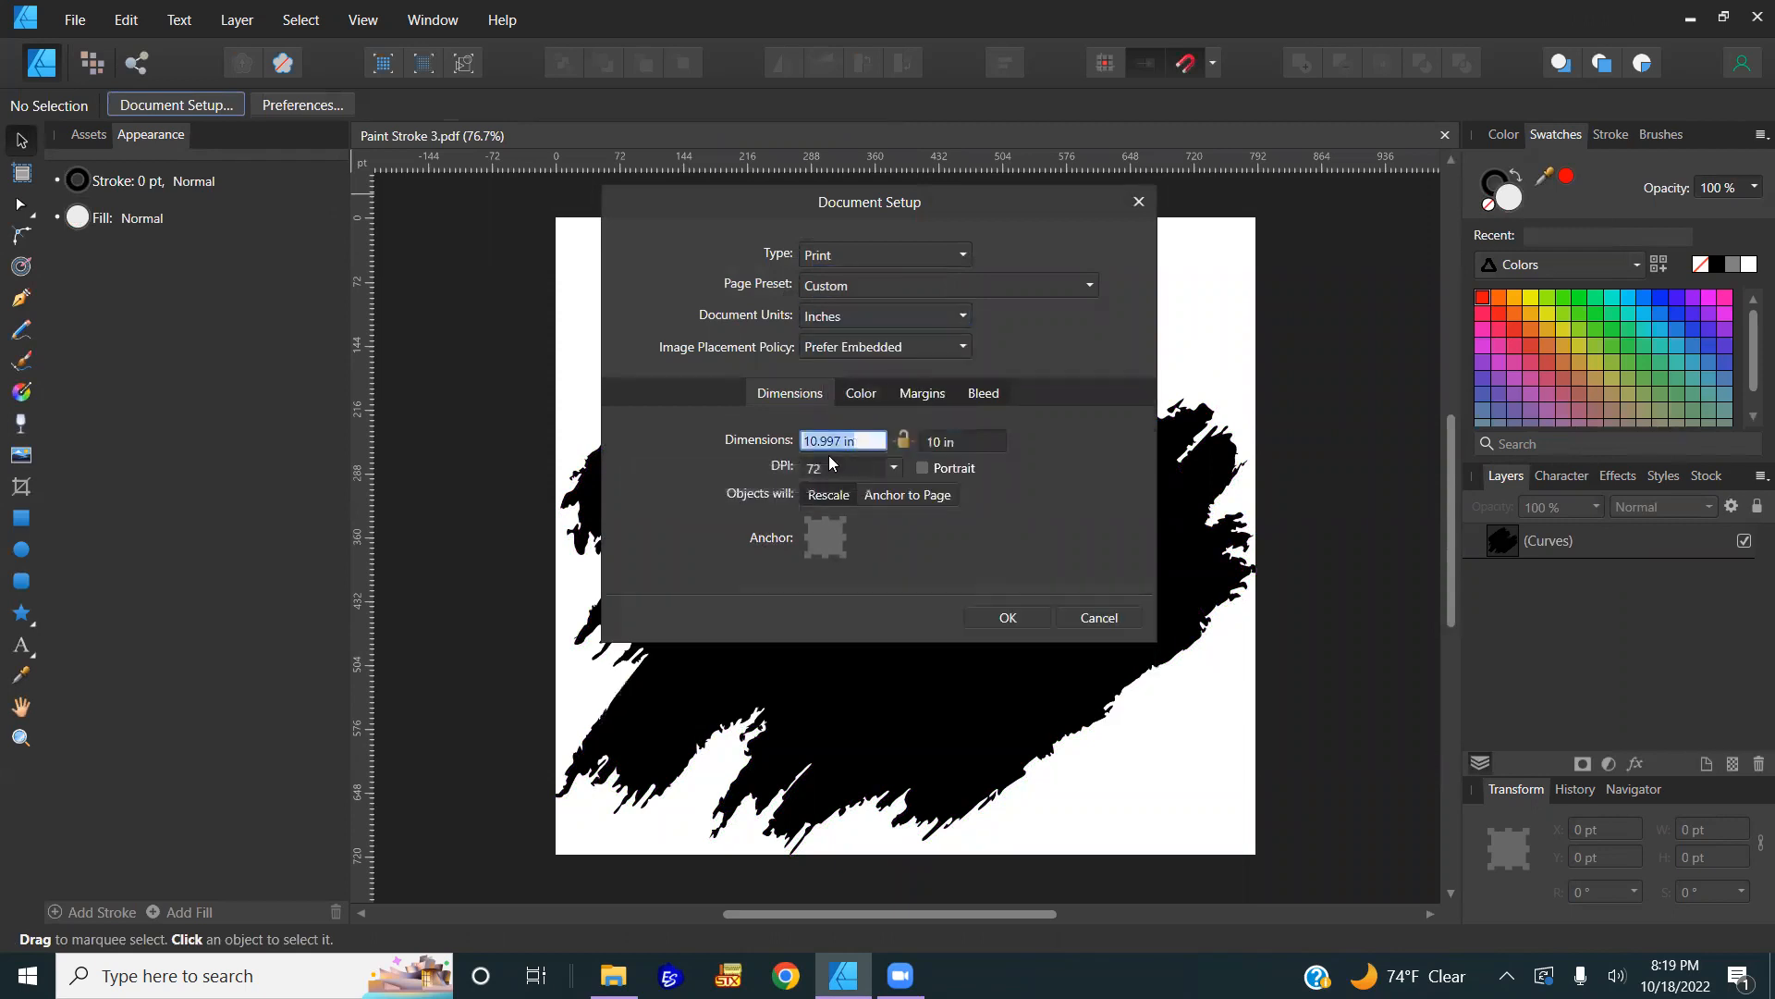
text(15)
key(Tab)
text(15)
click(916, 495)
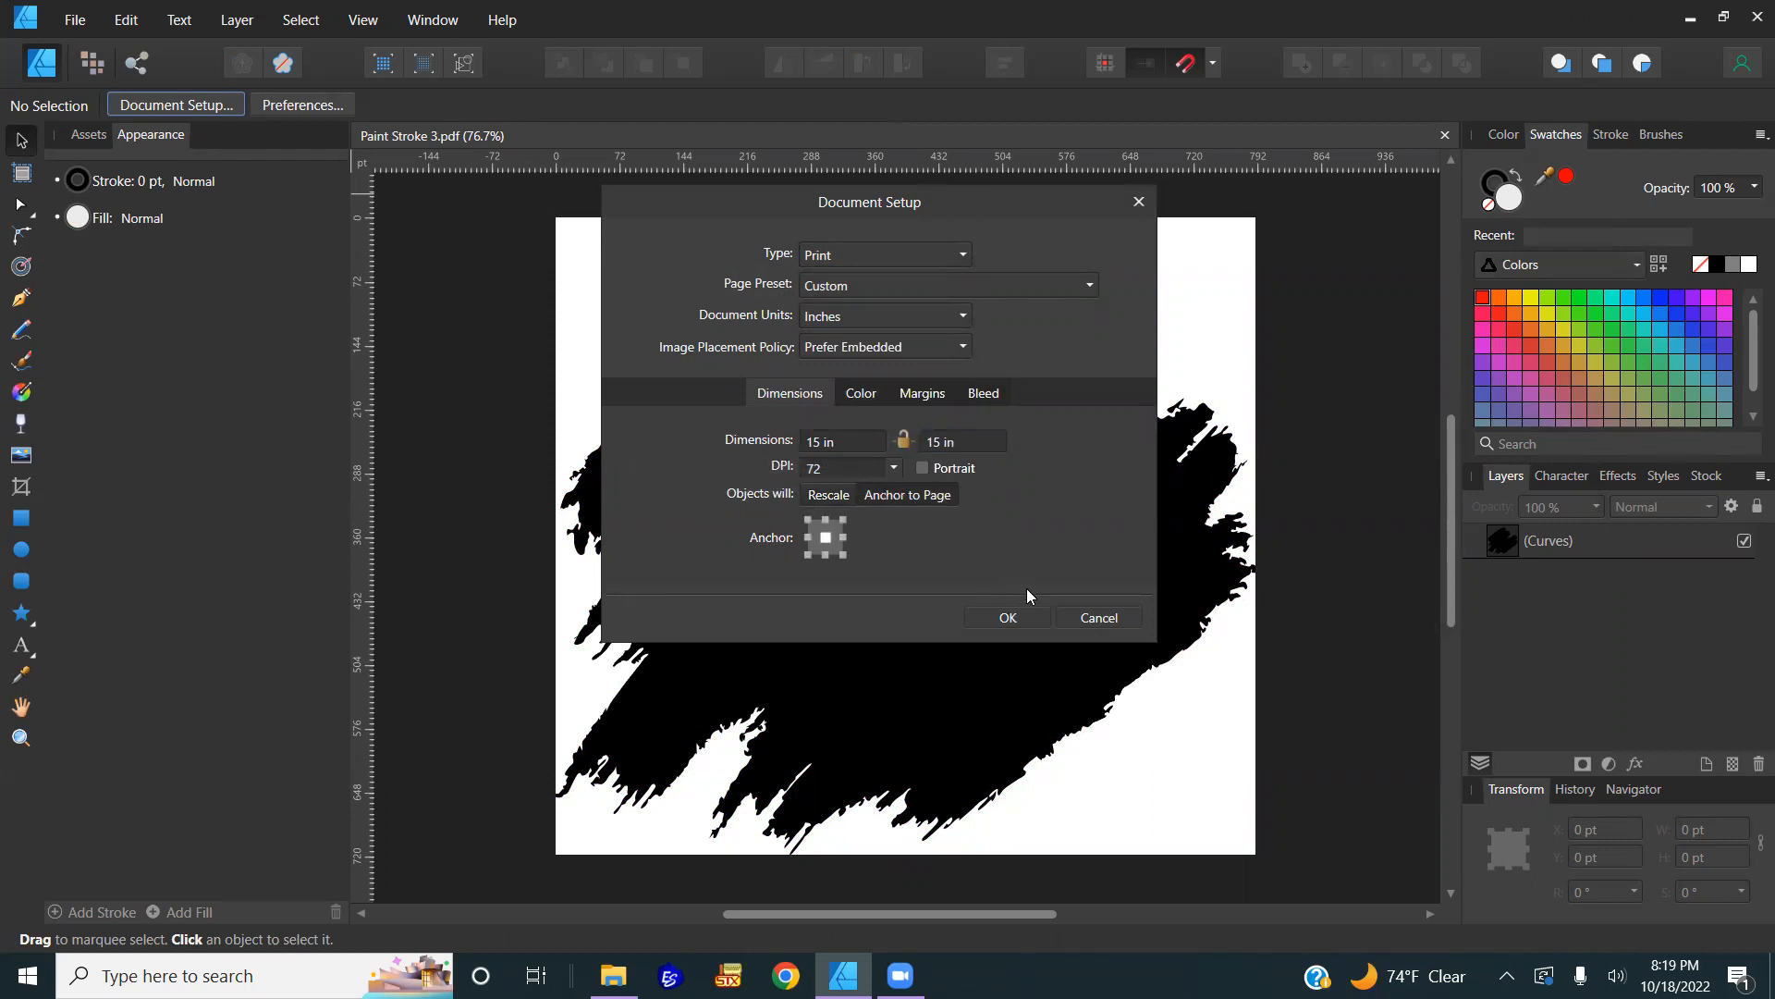
click(1007, 617)
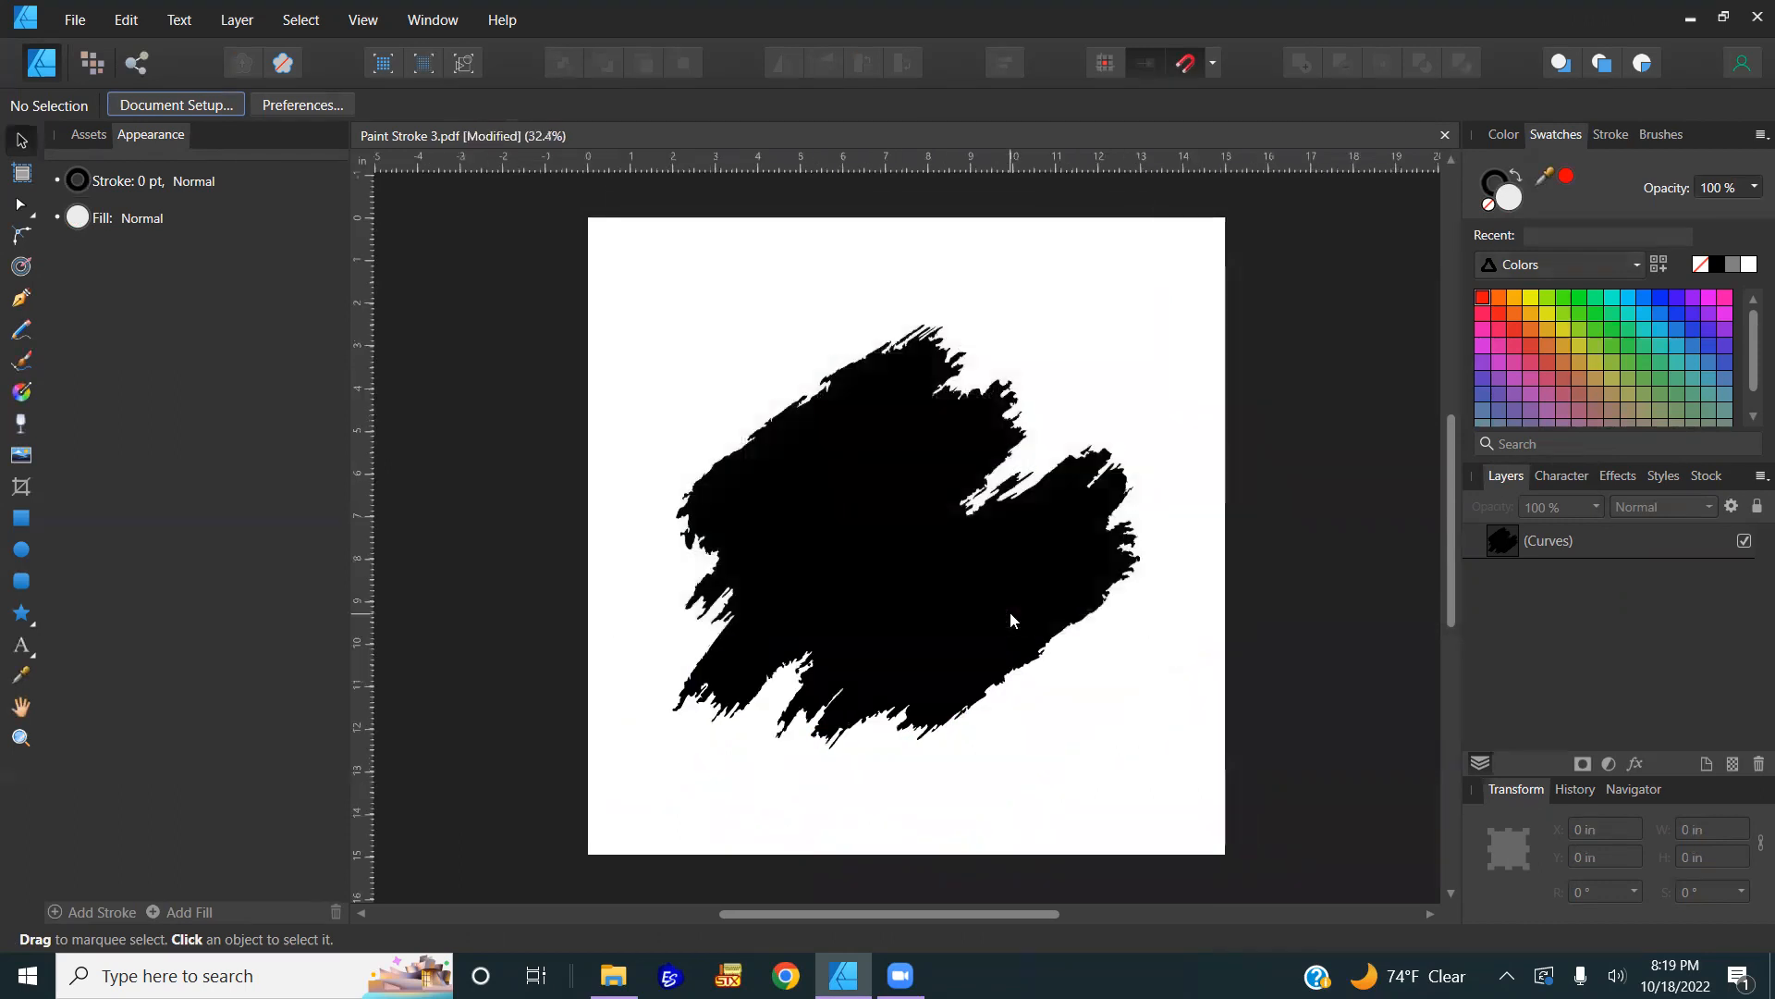
click(945, 584)
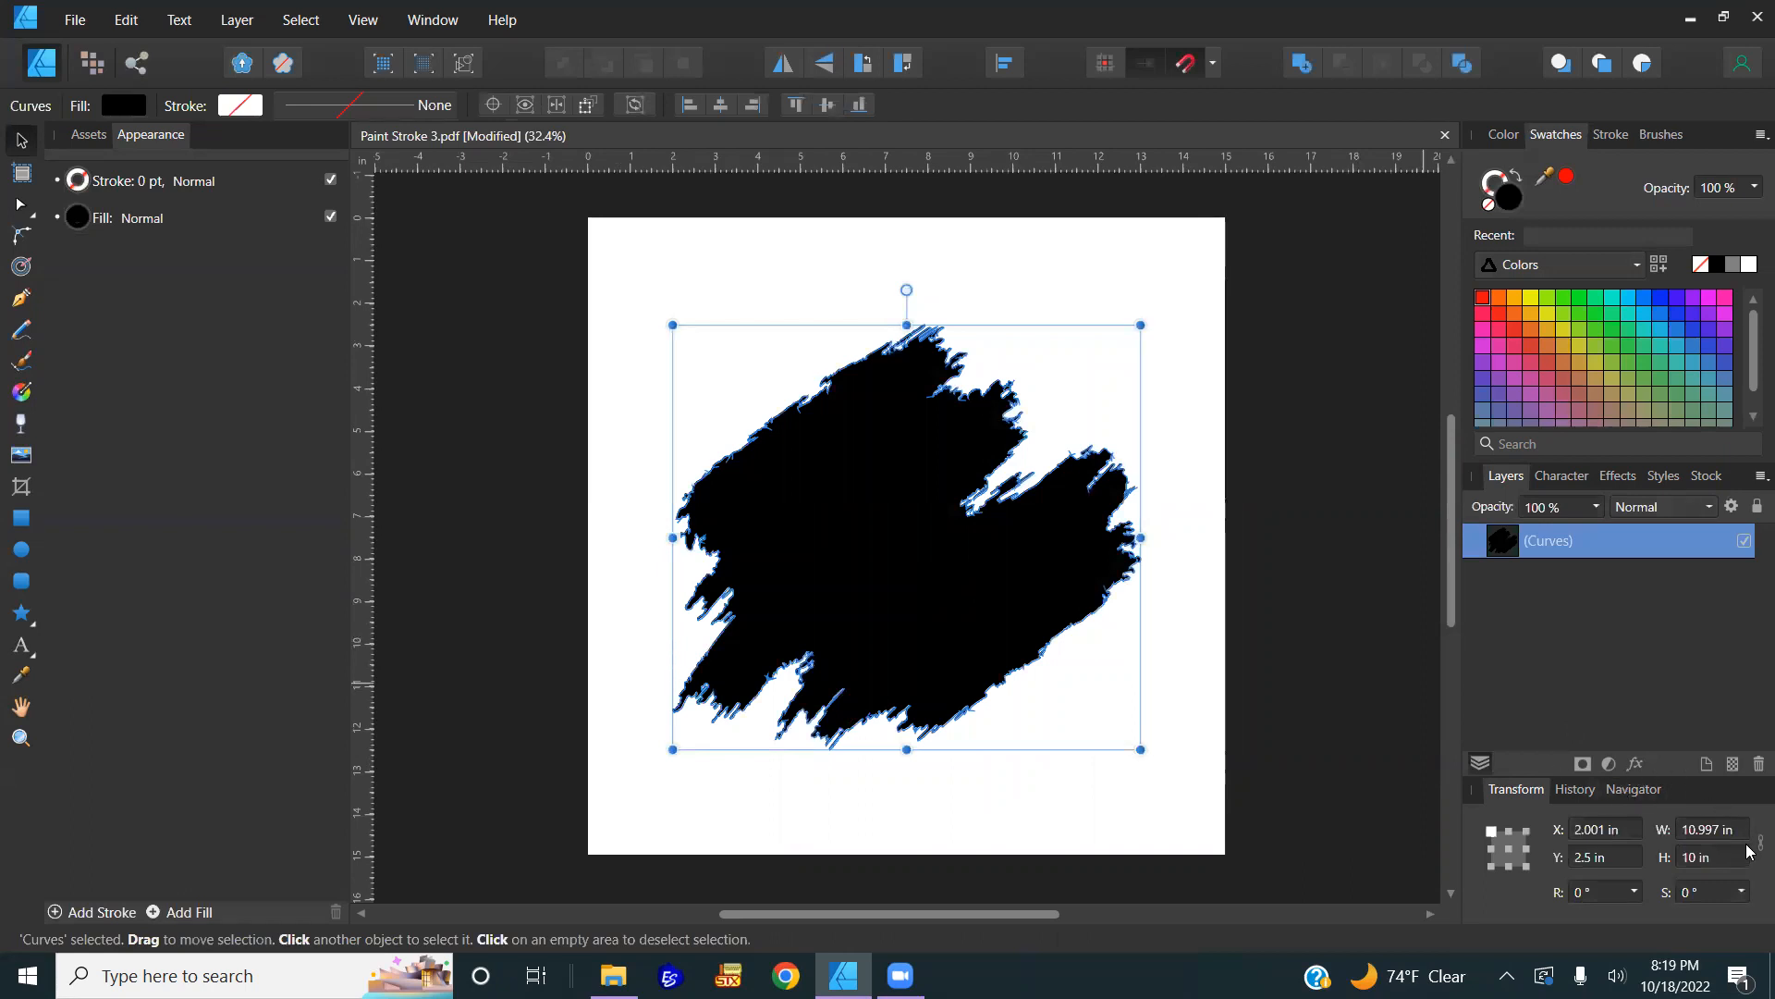
Step: Scale the paint stroke to 12 in tall (W and H entered as 12) and centre it on the page
click(1718, 839)
text(12)
key(Return)
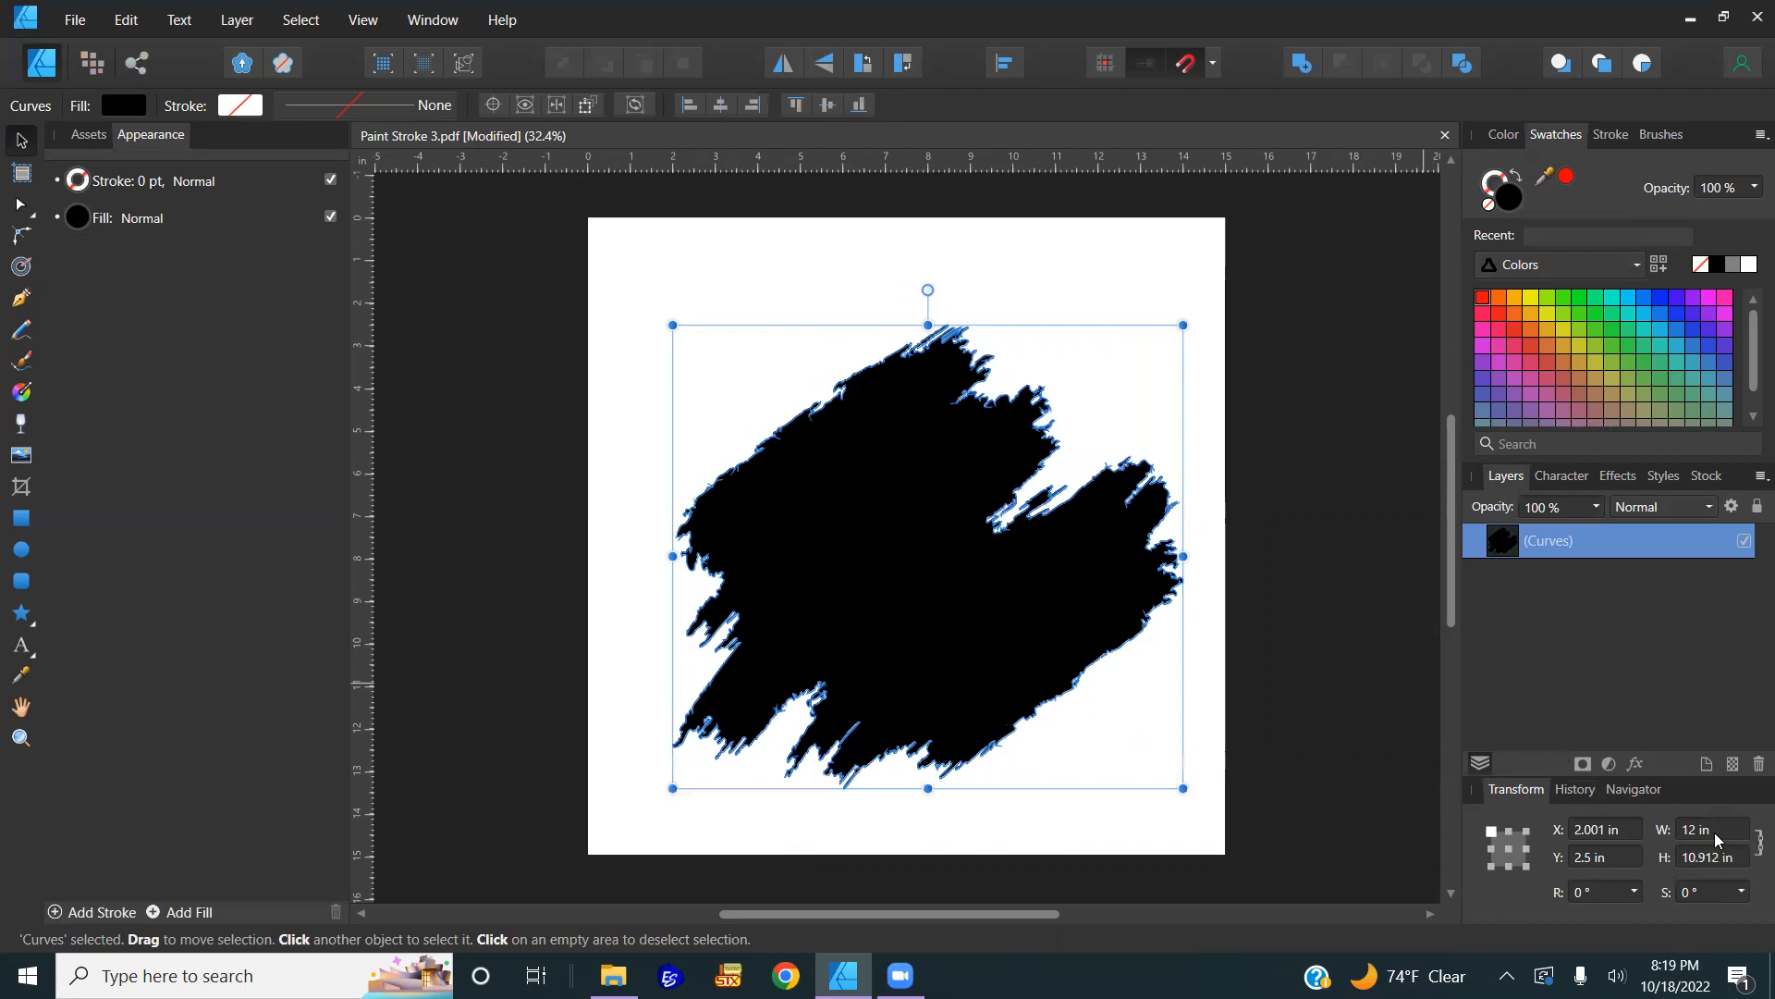
click(1718, 854)
text(12)
key(Return)
mouse_move(1051, 555)
mouse_down()
mouse_move(1011, 495)
mouse_move(1030, 523)
mouse_up()
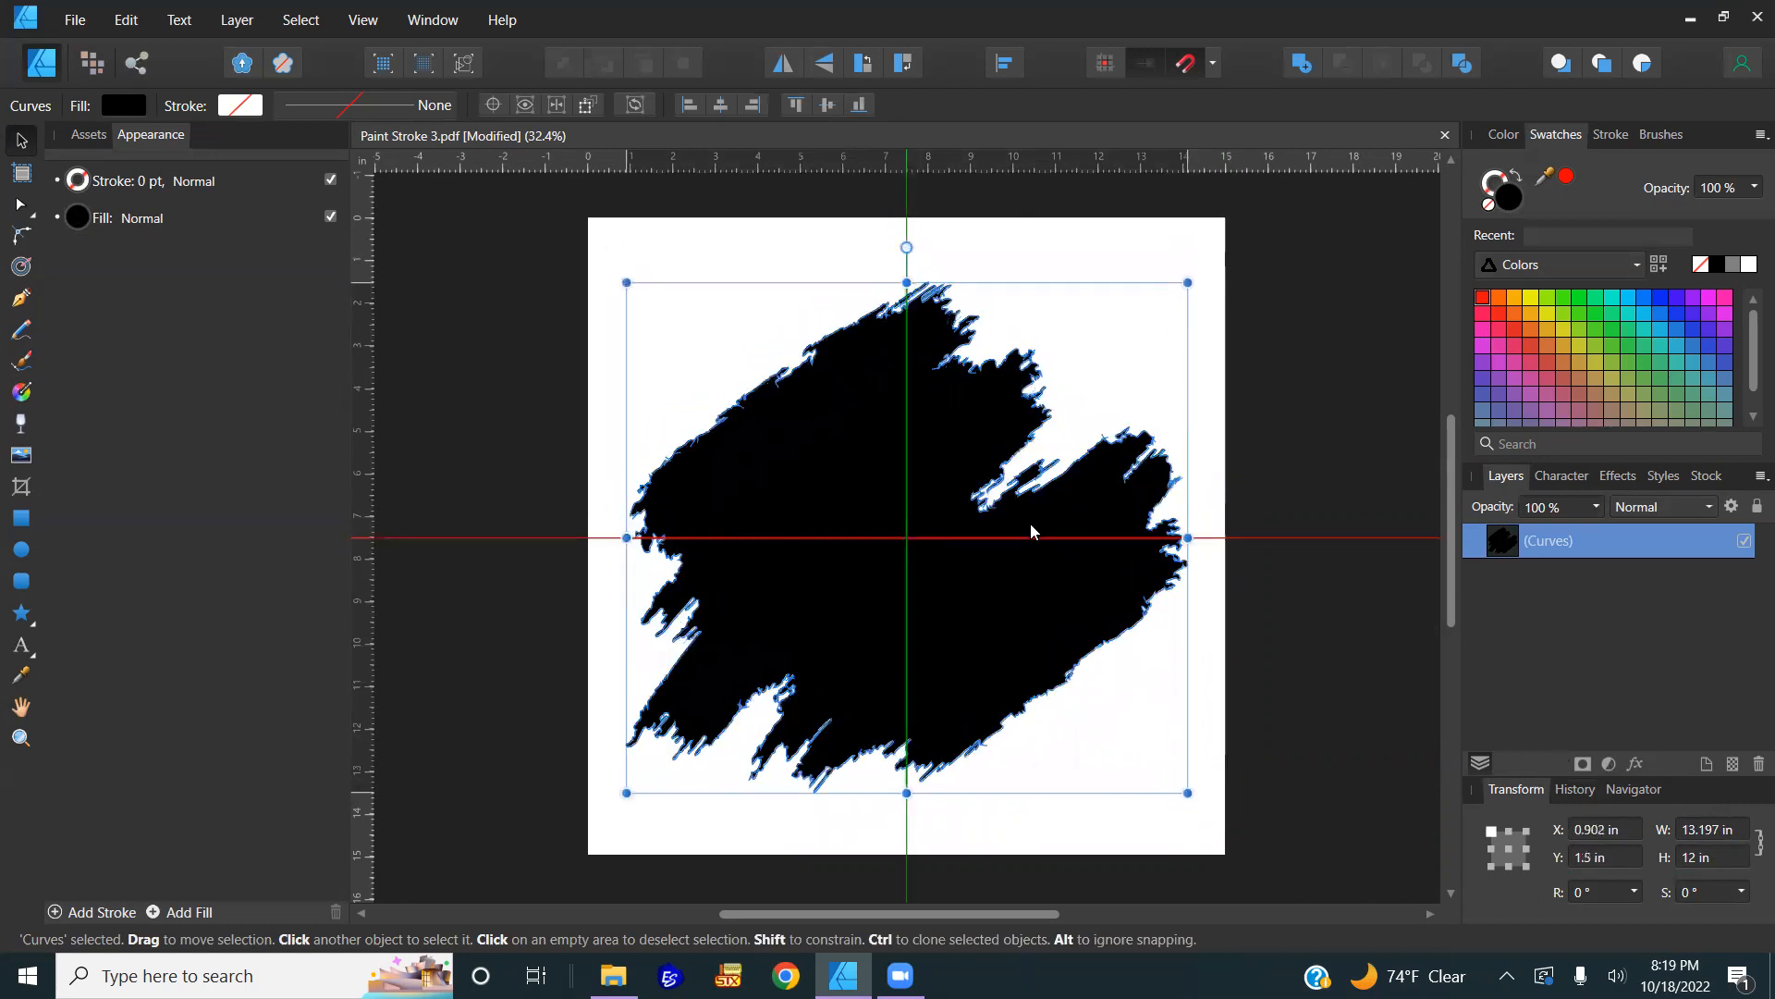
click(1302, 495)
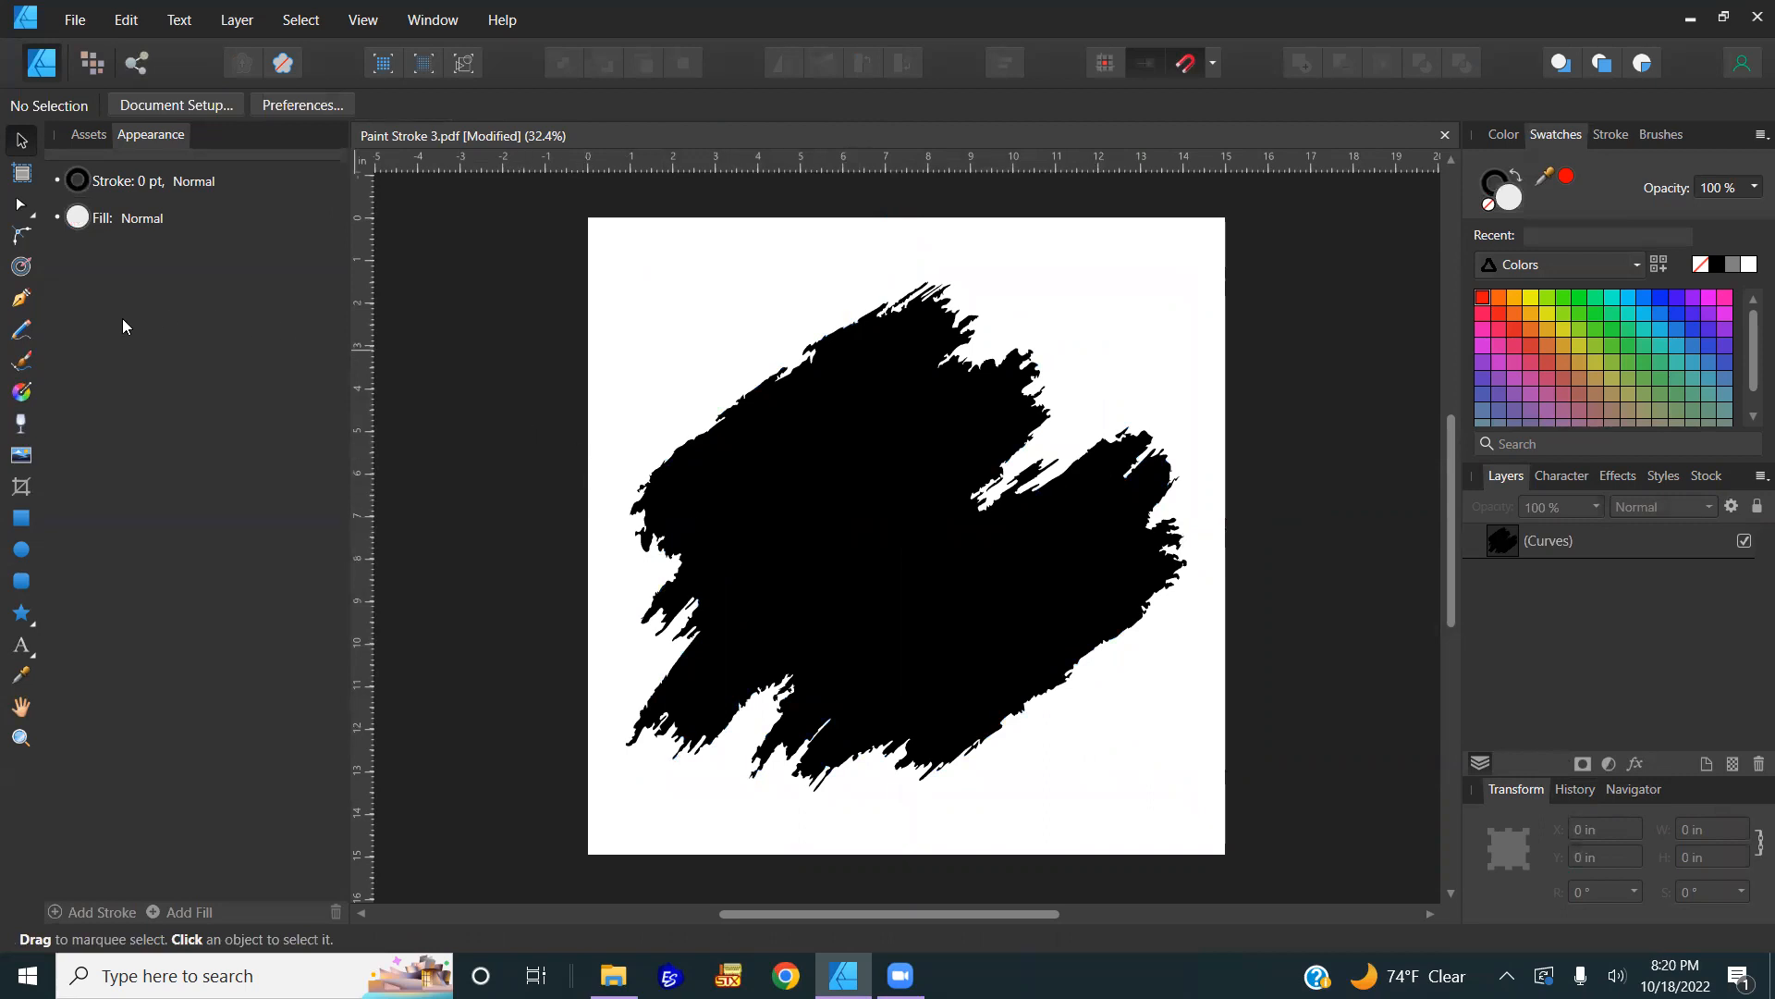
Step: Place Terrence-removebg-preview from Downloads and position the player over the paint stroke
click(18, 456)
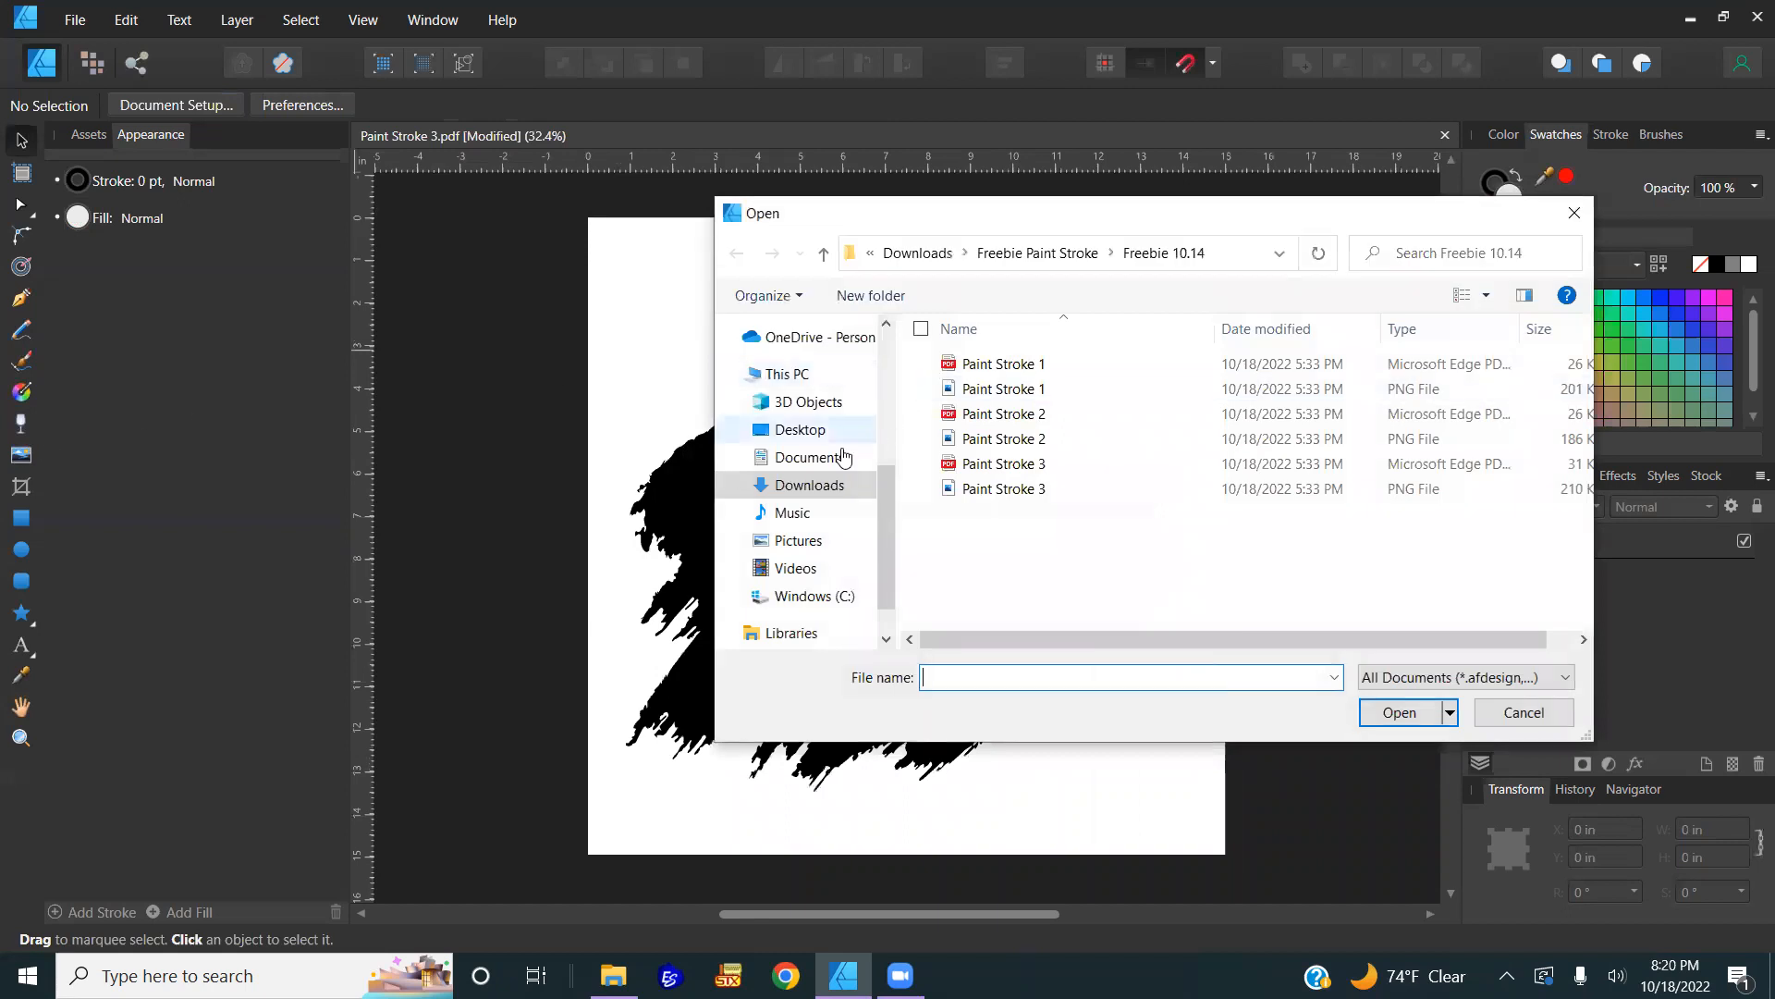
click(829, 490)
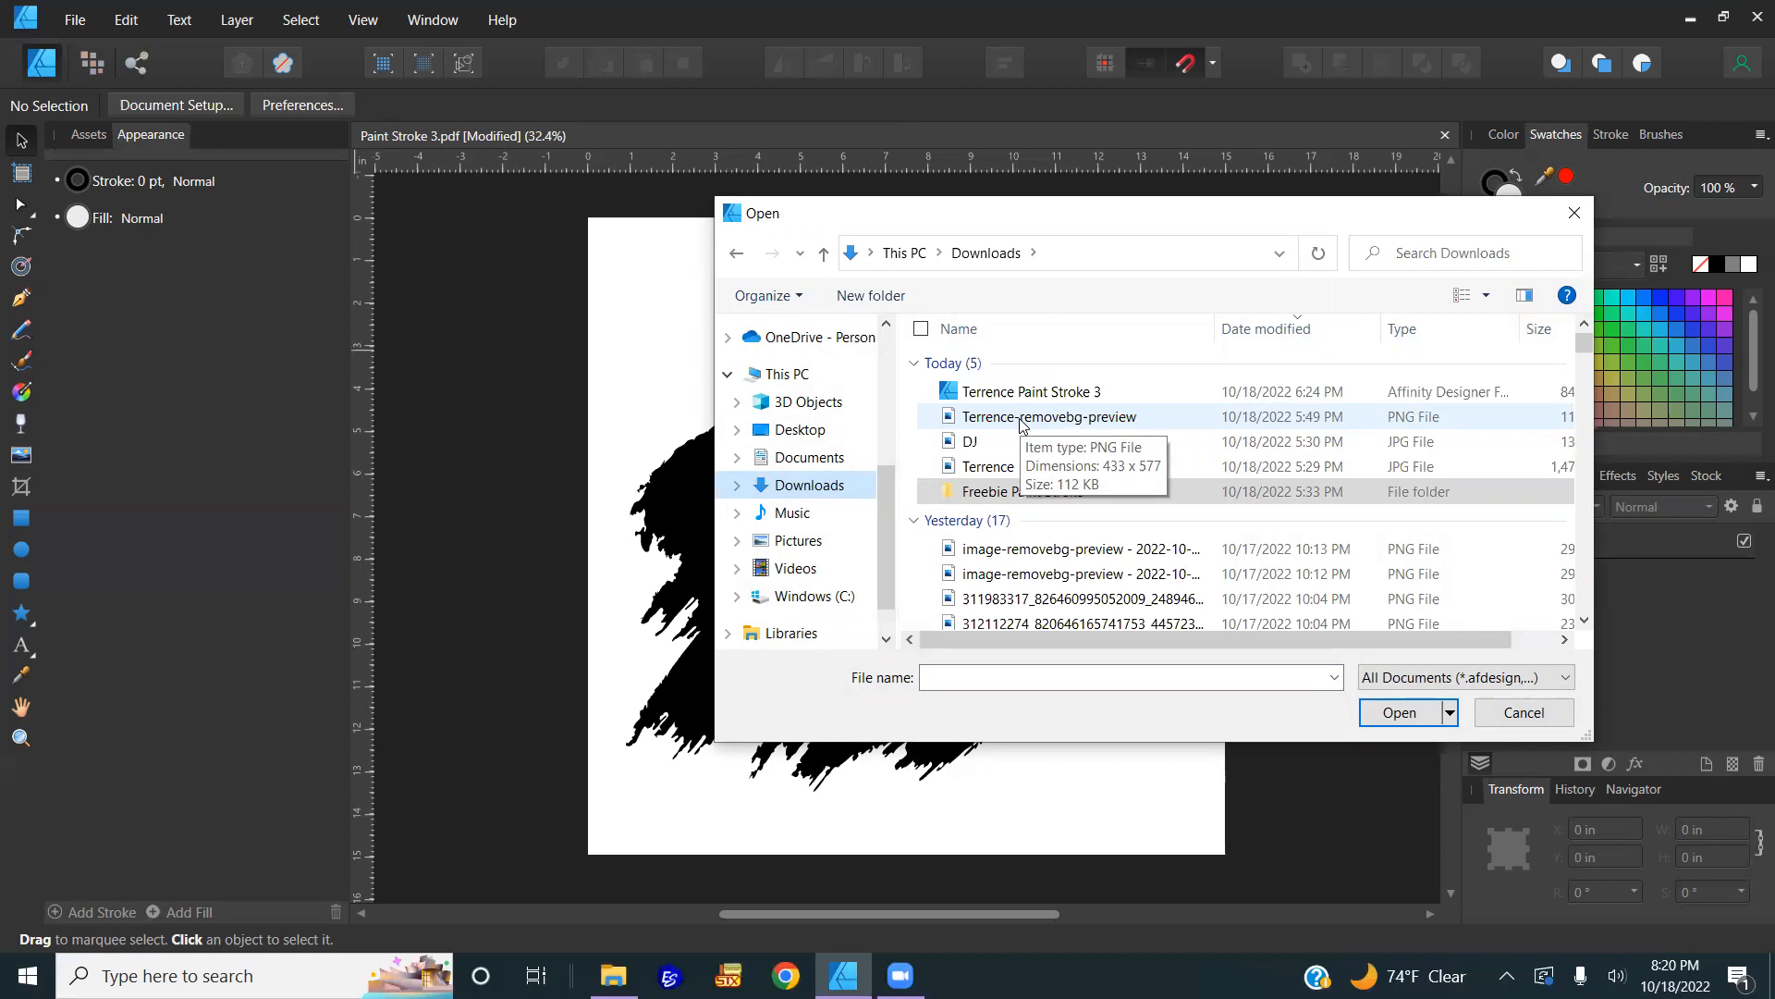
double_click(1022, 417)
mouse_move(763, 381)
mouse_down()
mouse_move(902, 625)
mouse_move(1113, 842)
mouse_up()
drag(902, 617, 874, 489)
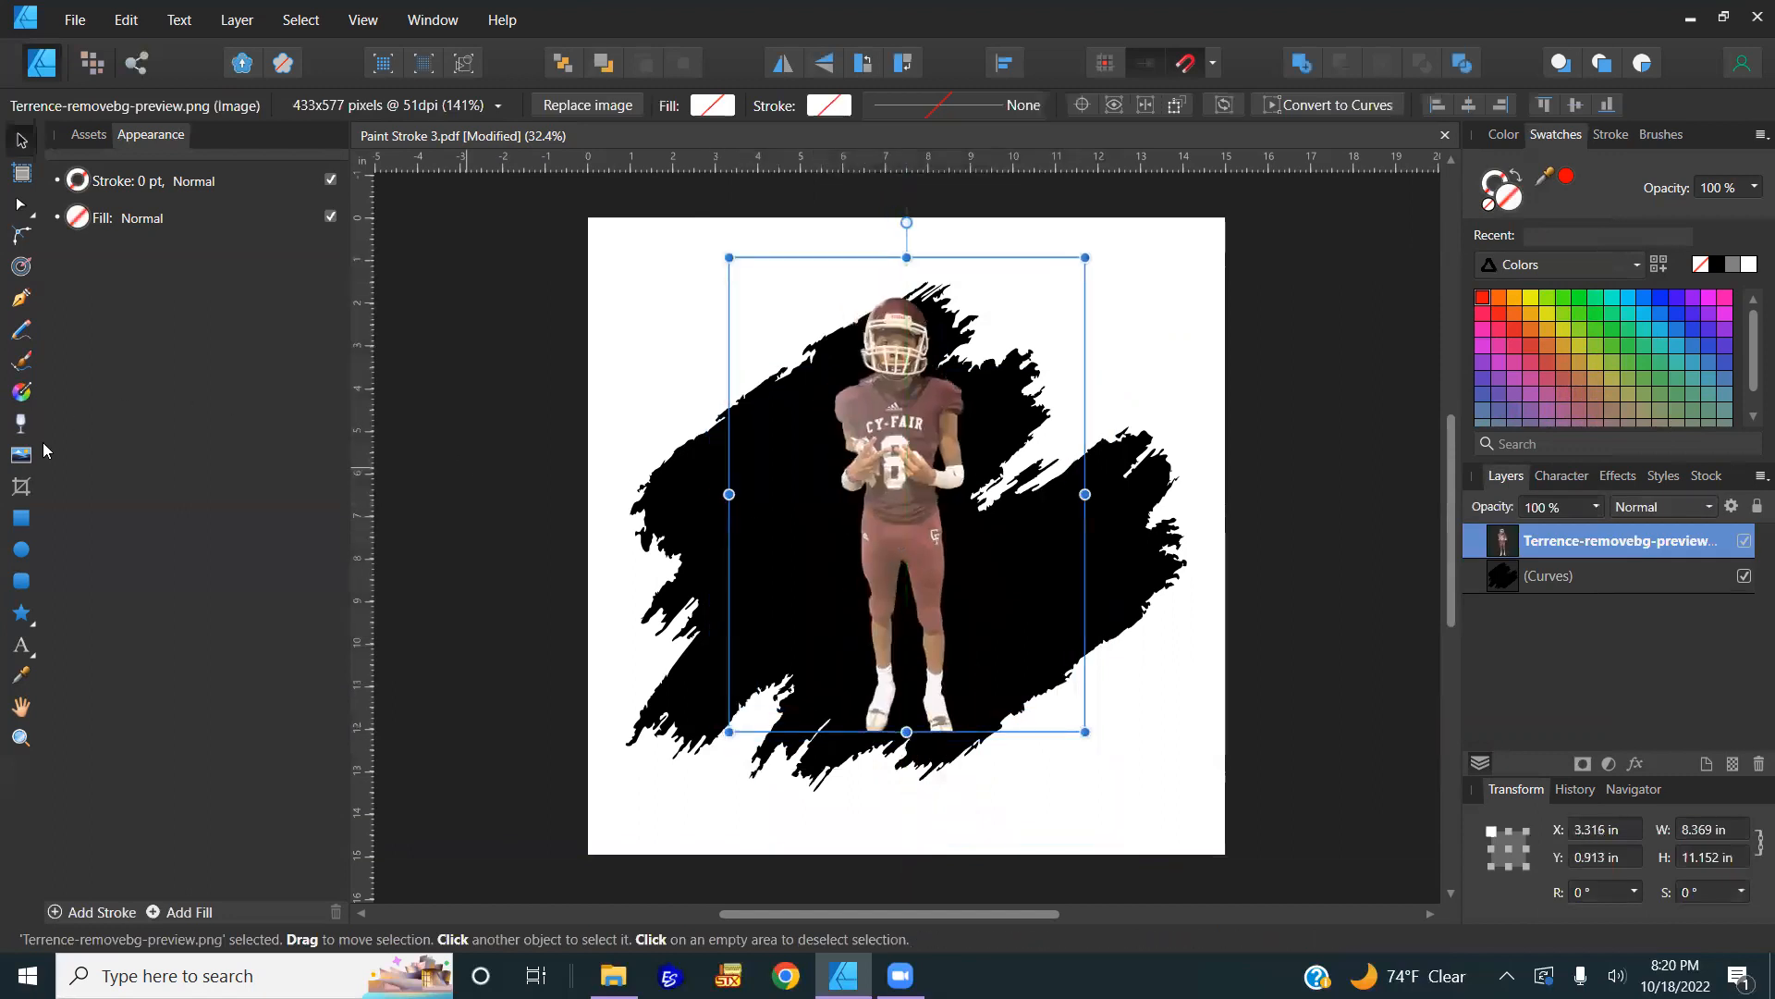
Step: Crop the player photo to a narrow strip by trimming in both sides
click(21, 487)
drag(741, 281, 823, 294)
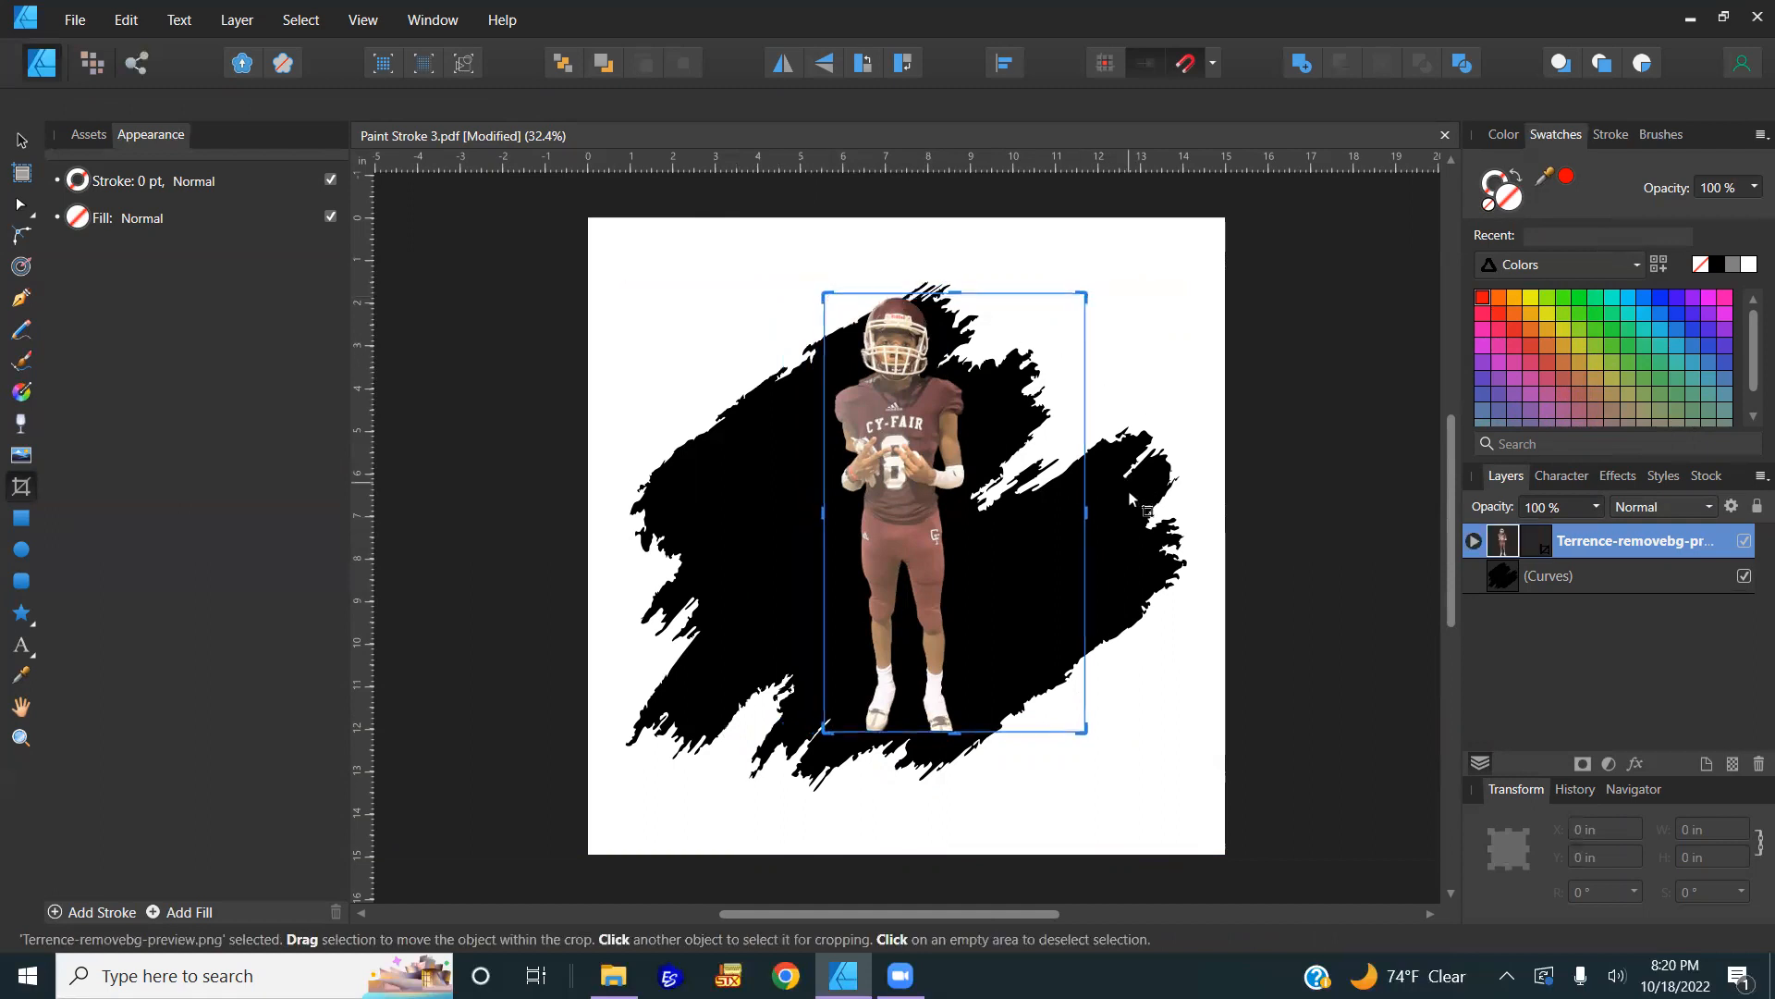
drag(1090, 295, 975, 297)
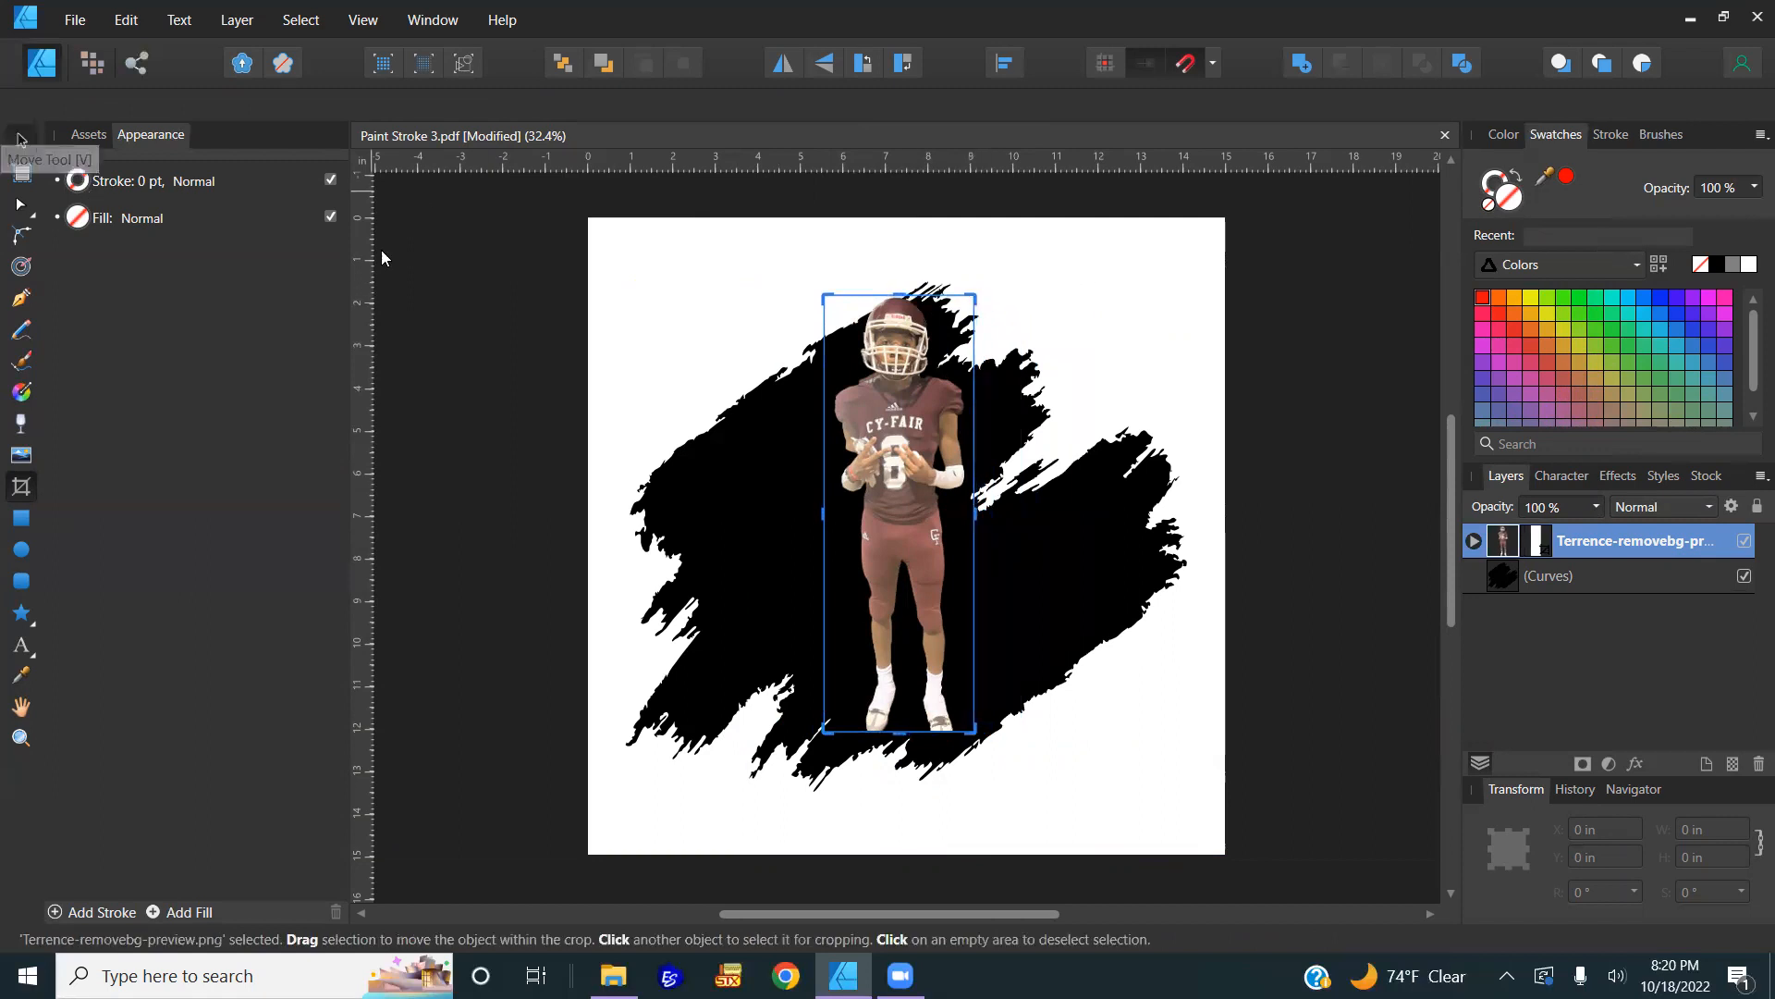
Step: Enlarge the cropped player to about 6.14 × 17.892 in so he fills the page height
click(22, 140)
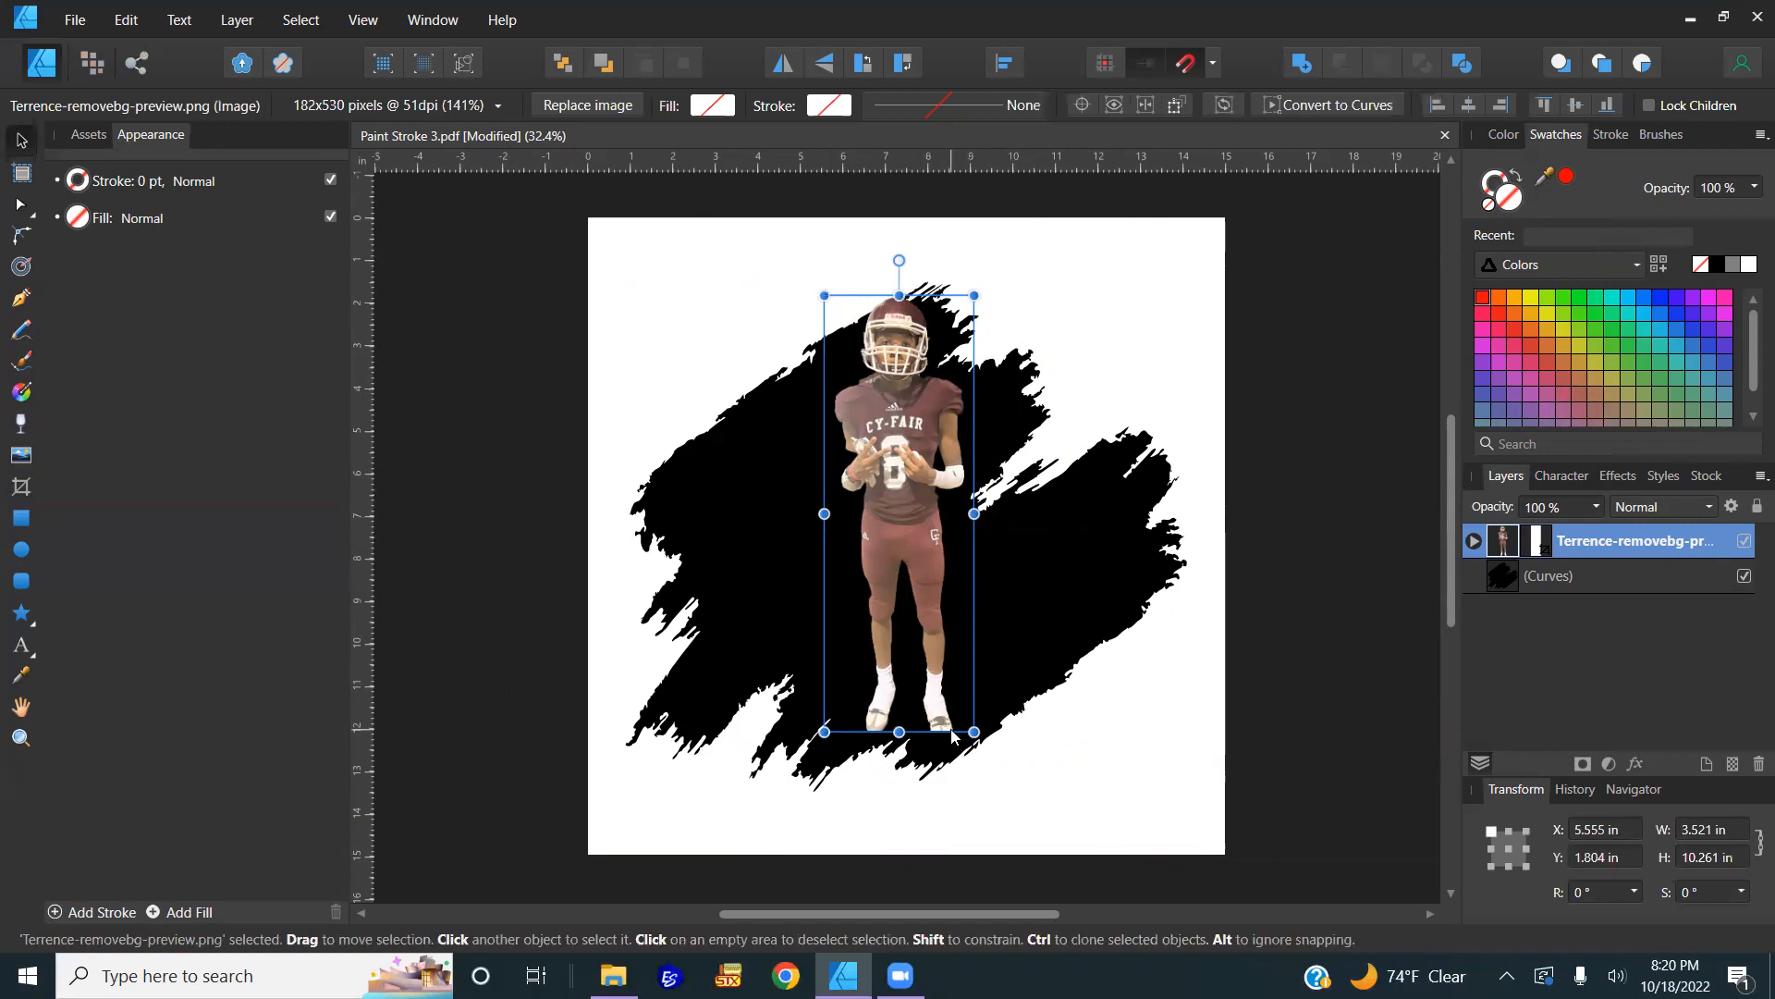
drag(974, 732, 1226, 982)
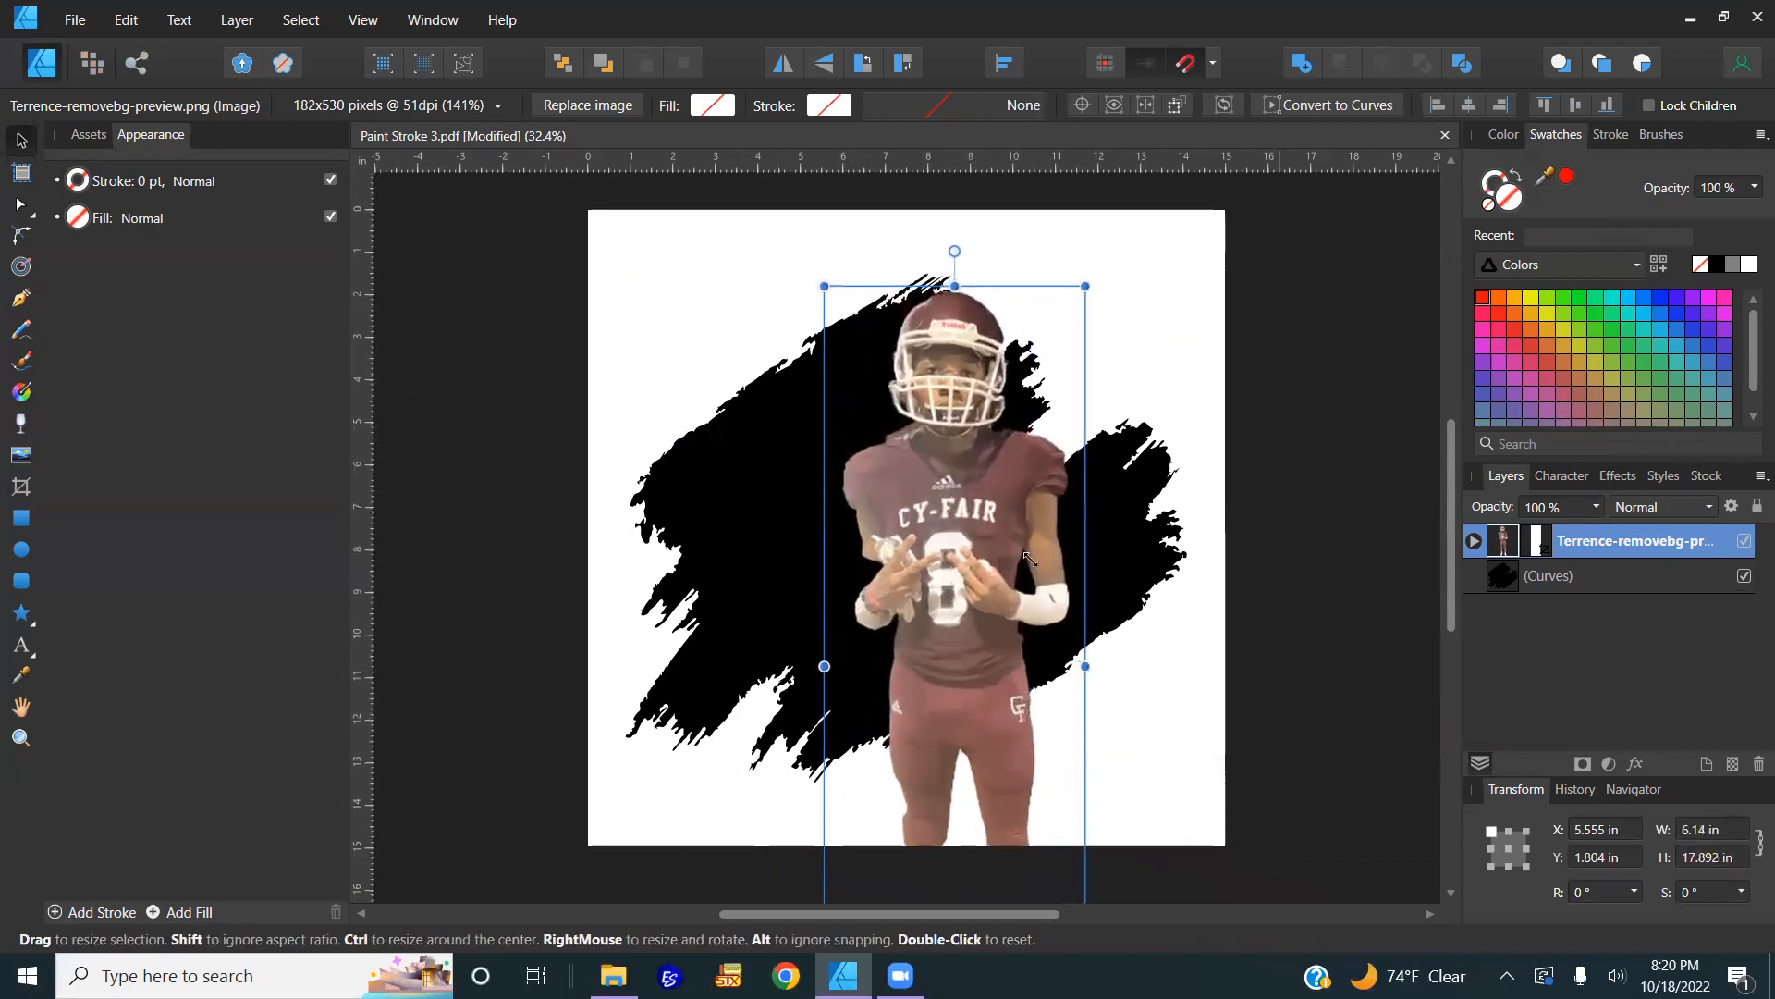
drag(1023, 538, 971, 536)
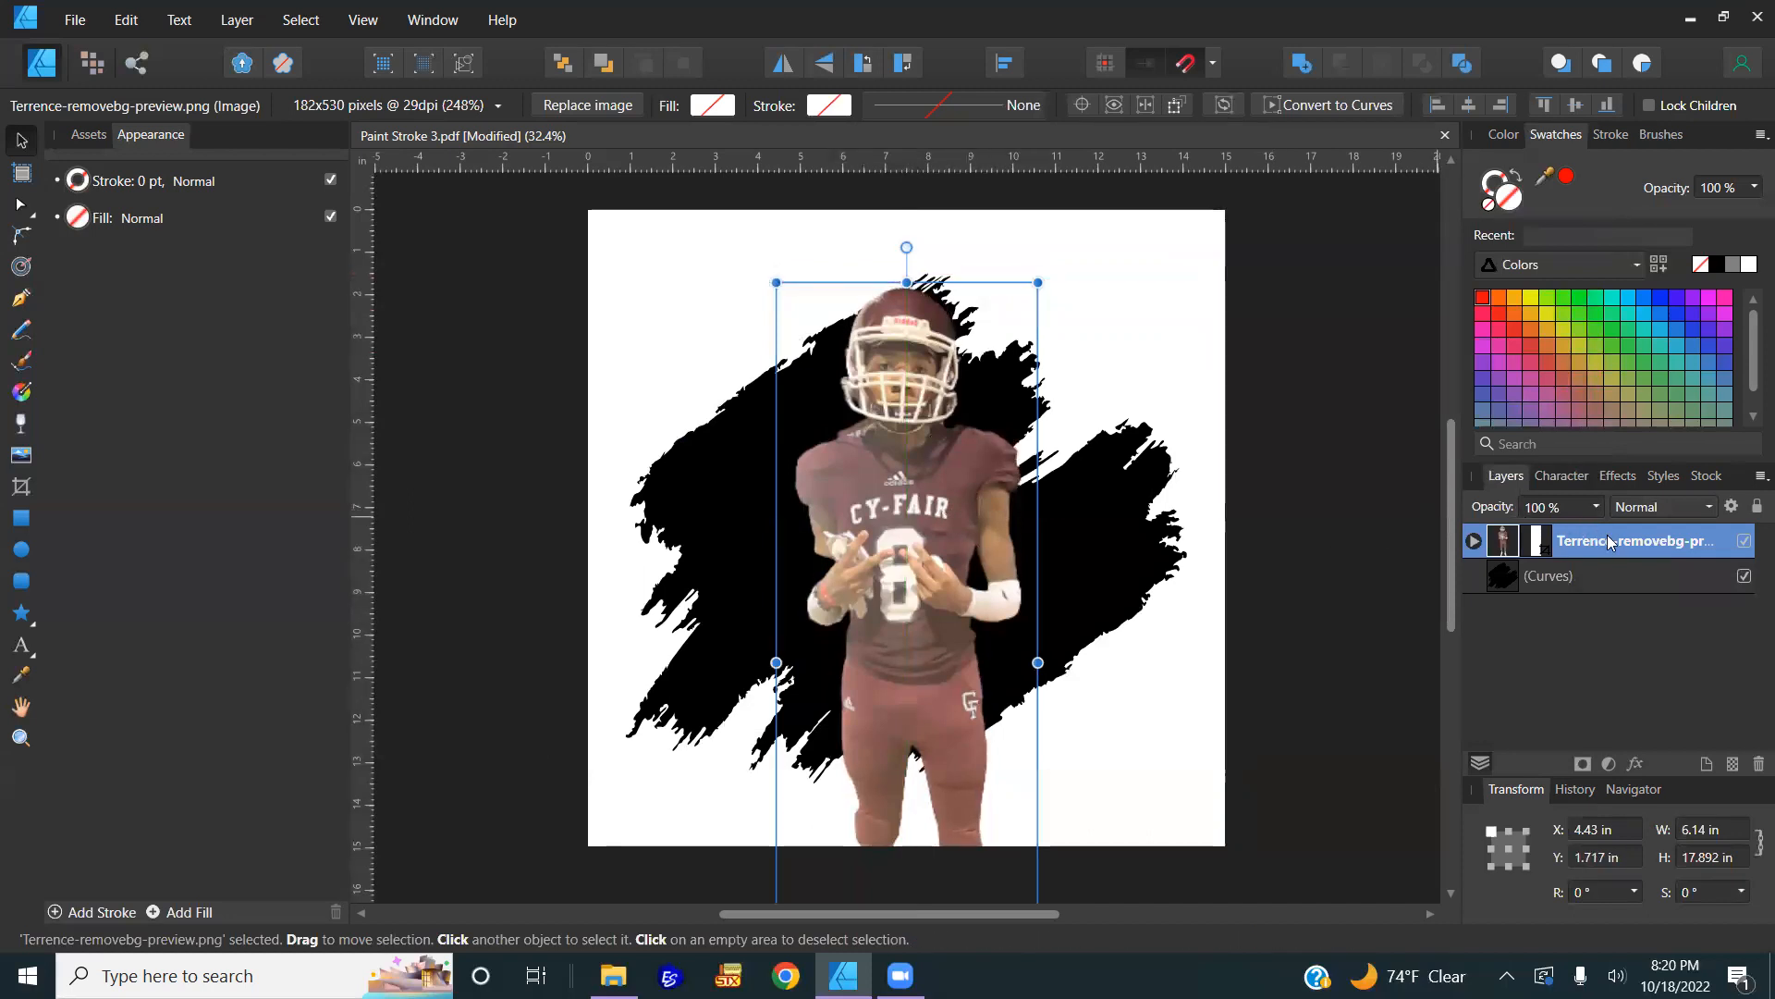
Step: Duplicate the player twice and spread the copies out to the left and right
right_click(1572, 569)
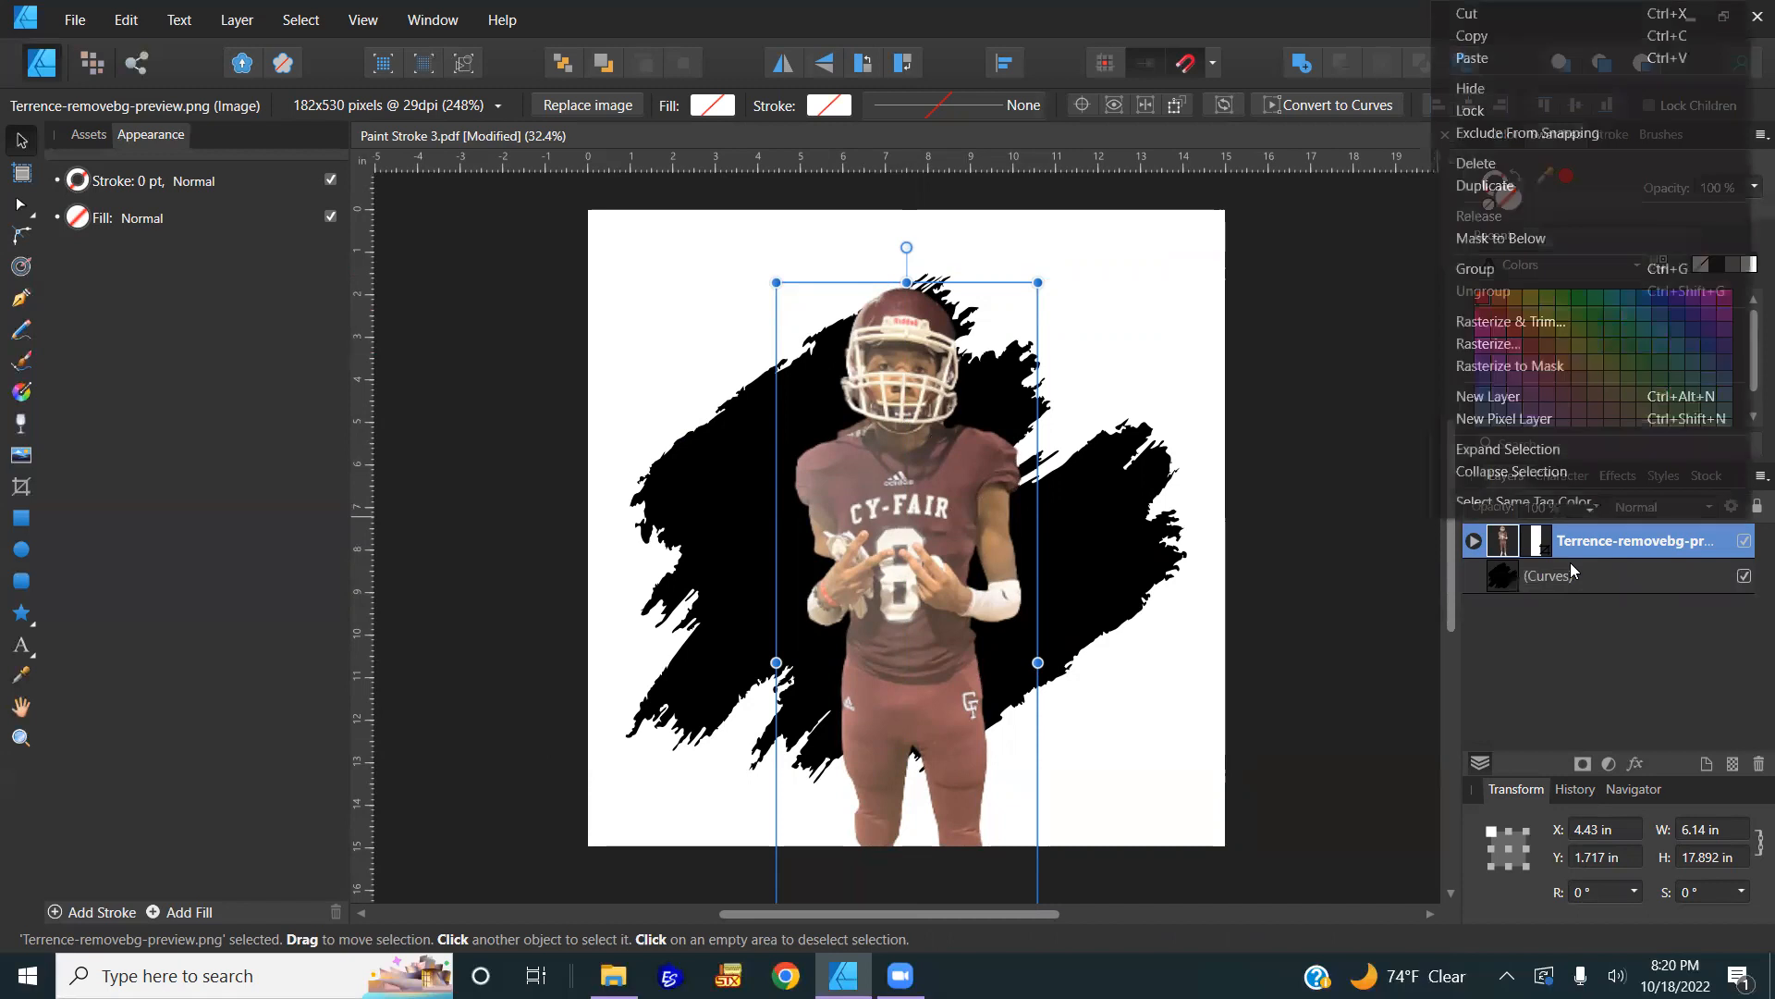
click(1507, 189)
right_click(1604, 551)
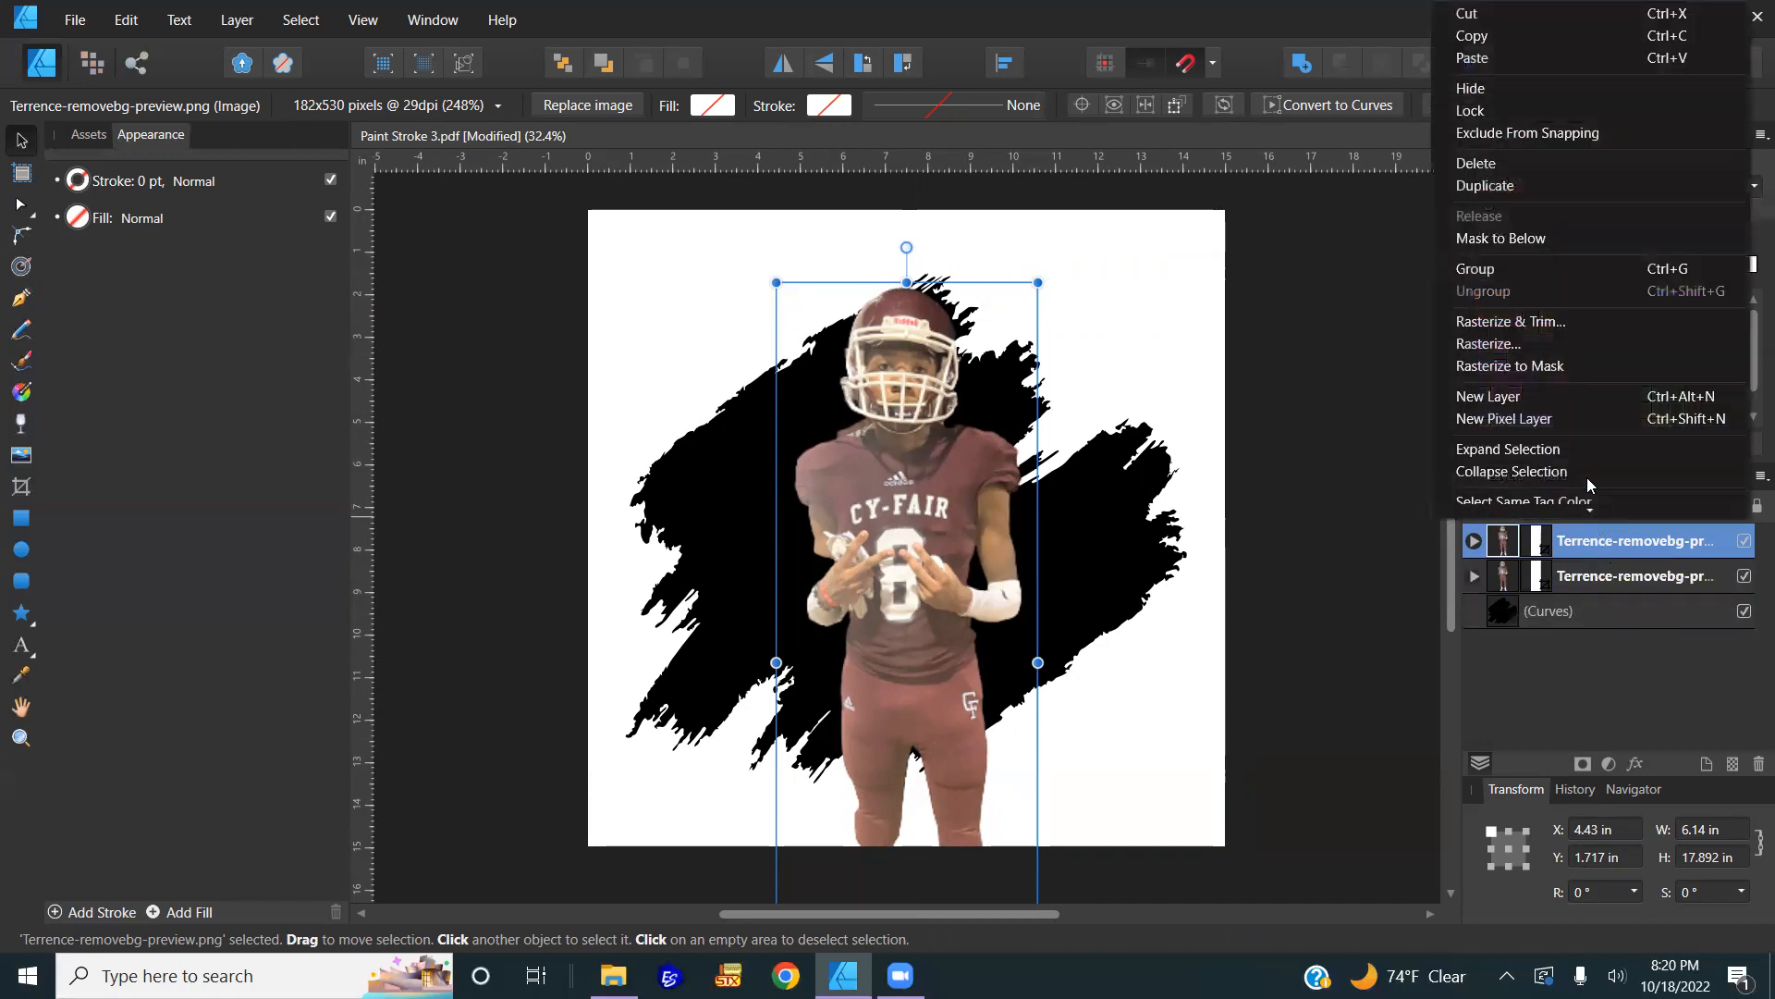
click(1528, 190)
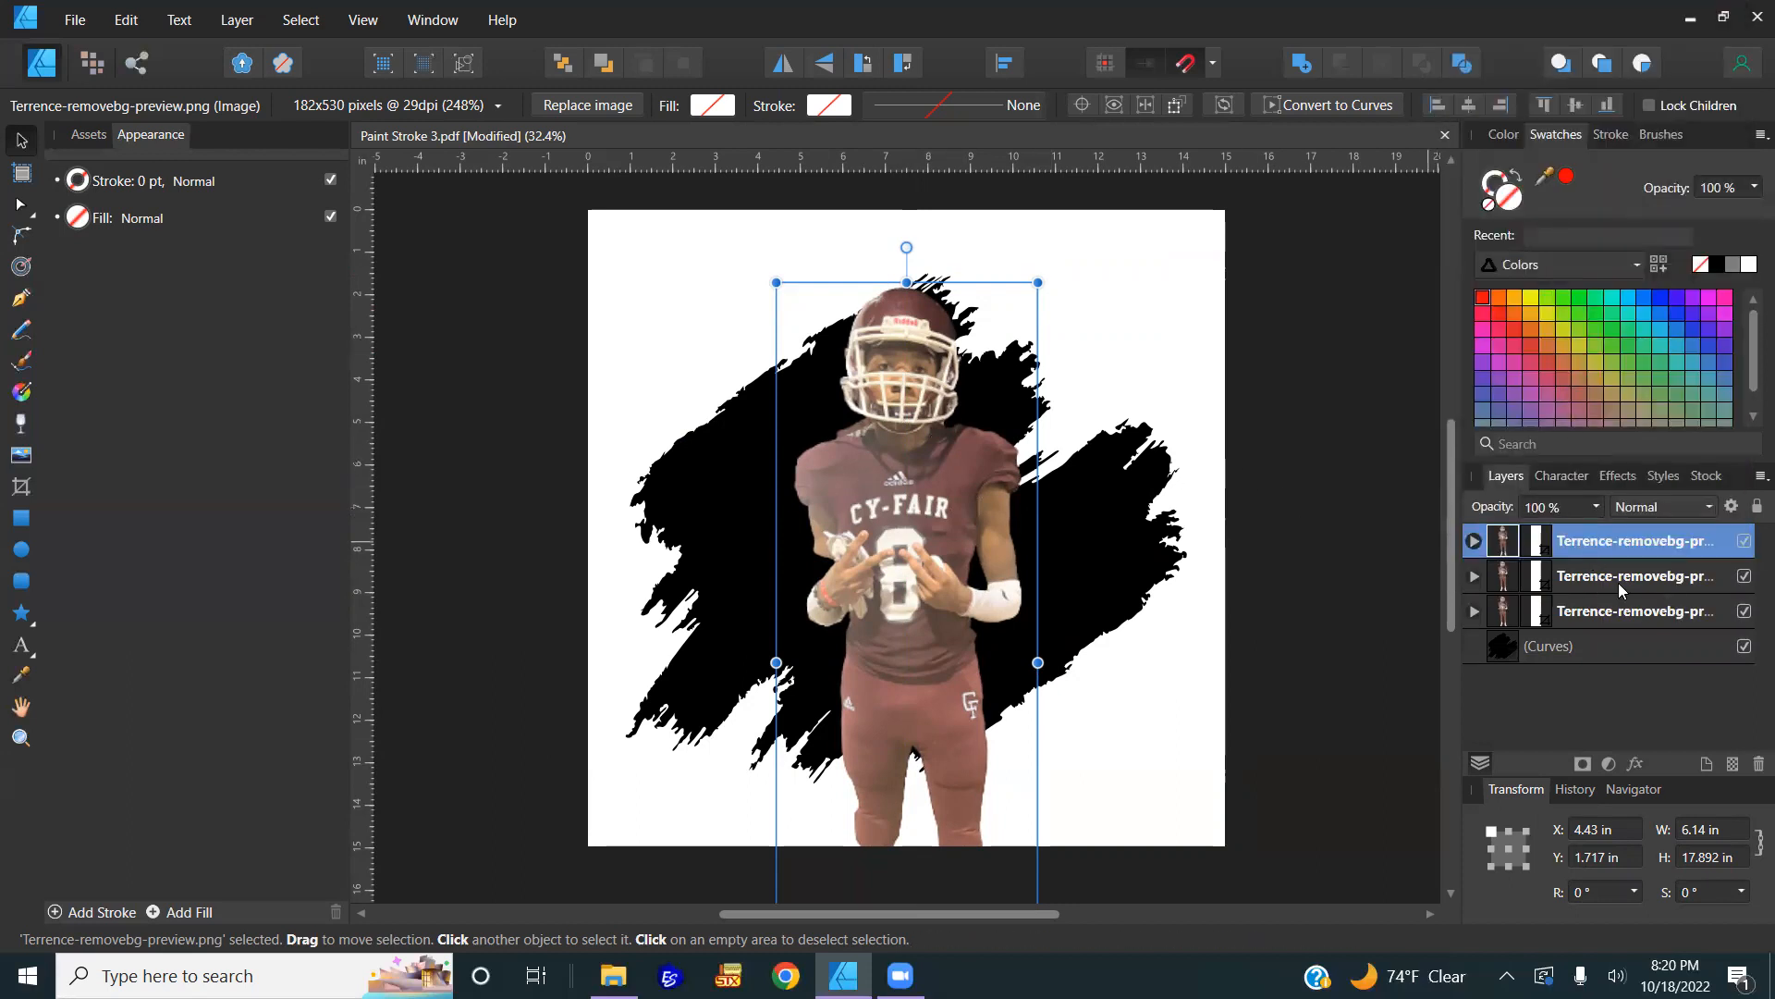
drag(980, 540, 1070, 548)
drag(924, 559, 725, 535)
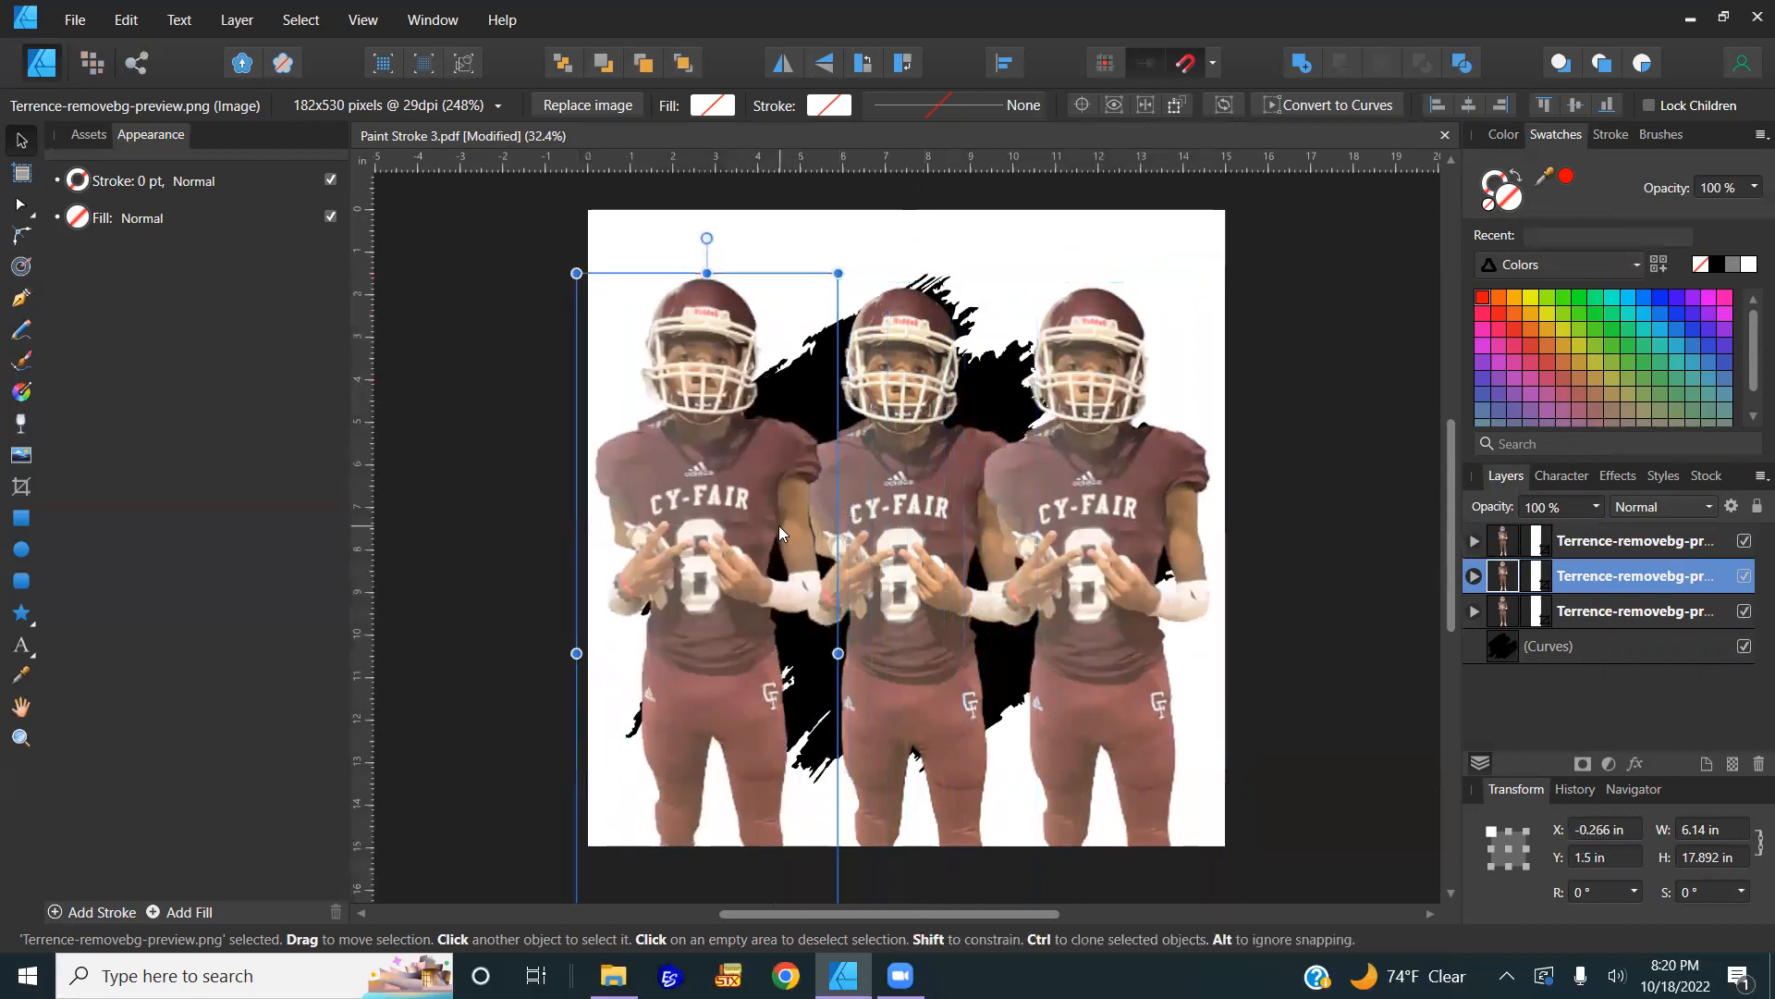
Step: Rename the three player layers Left, Center and Right
double_click(1593, 577)
text(Left)
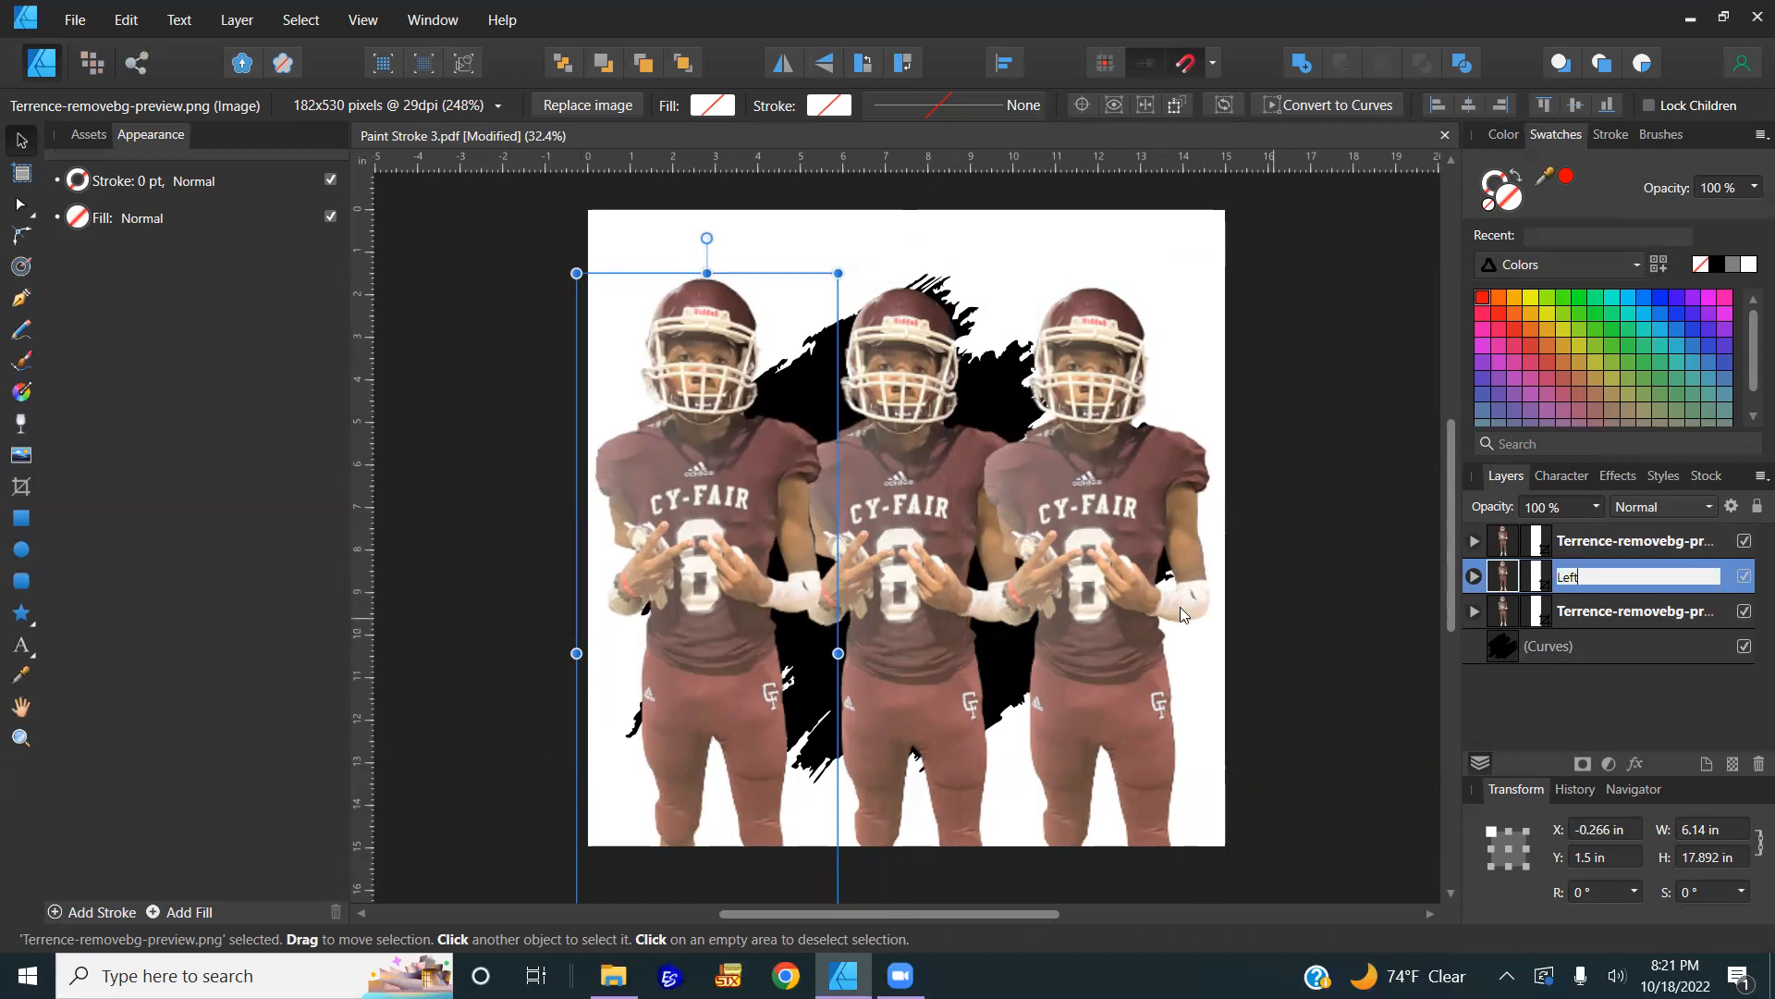
click(945, 552)
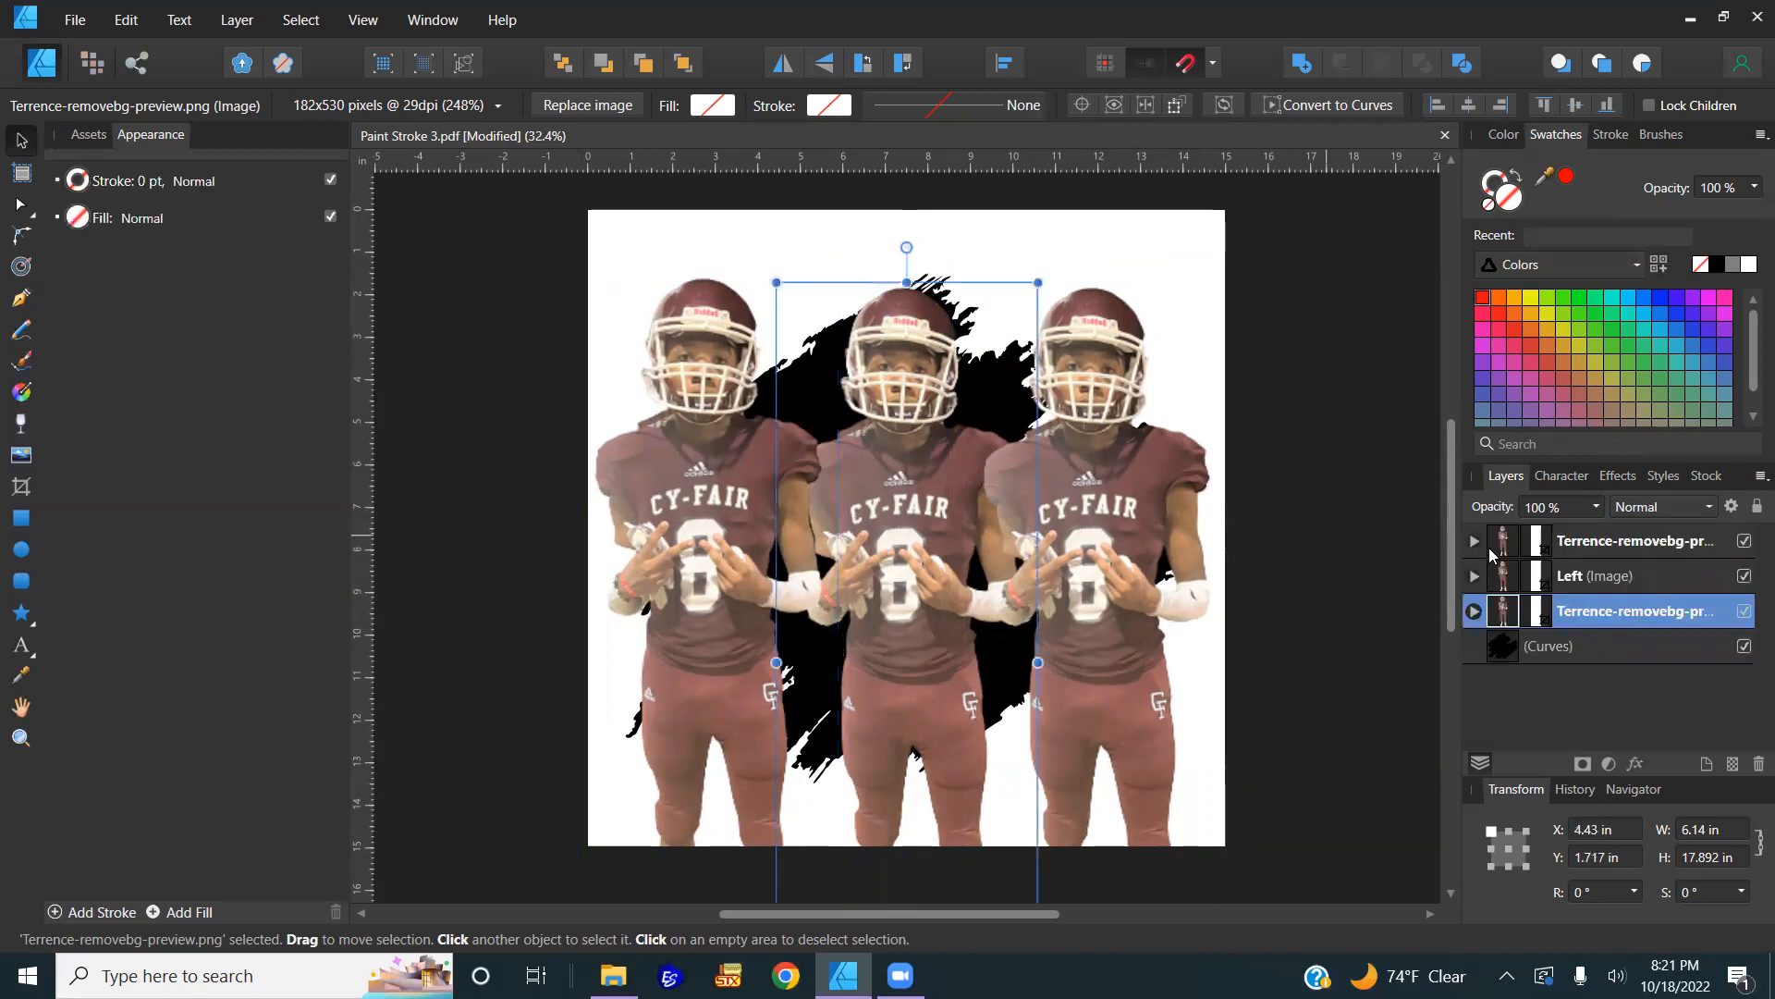
double_click(1661, 614)
text(Center)
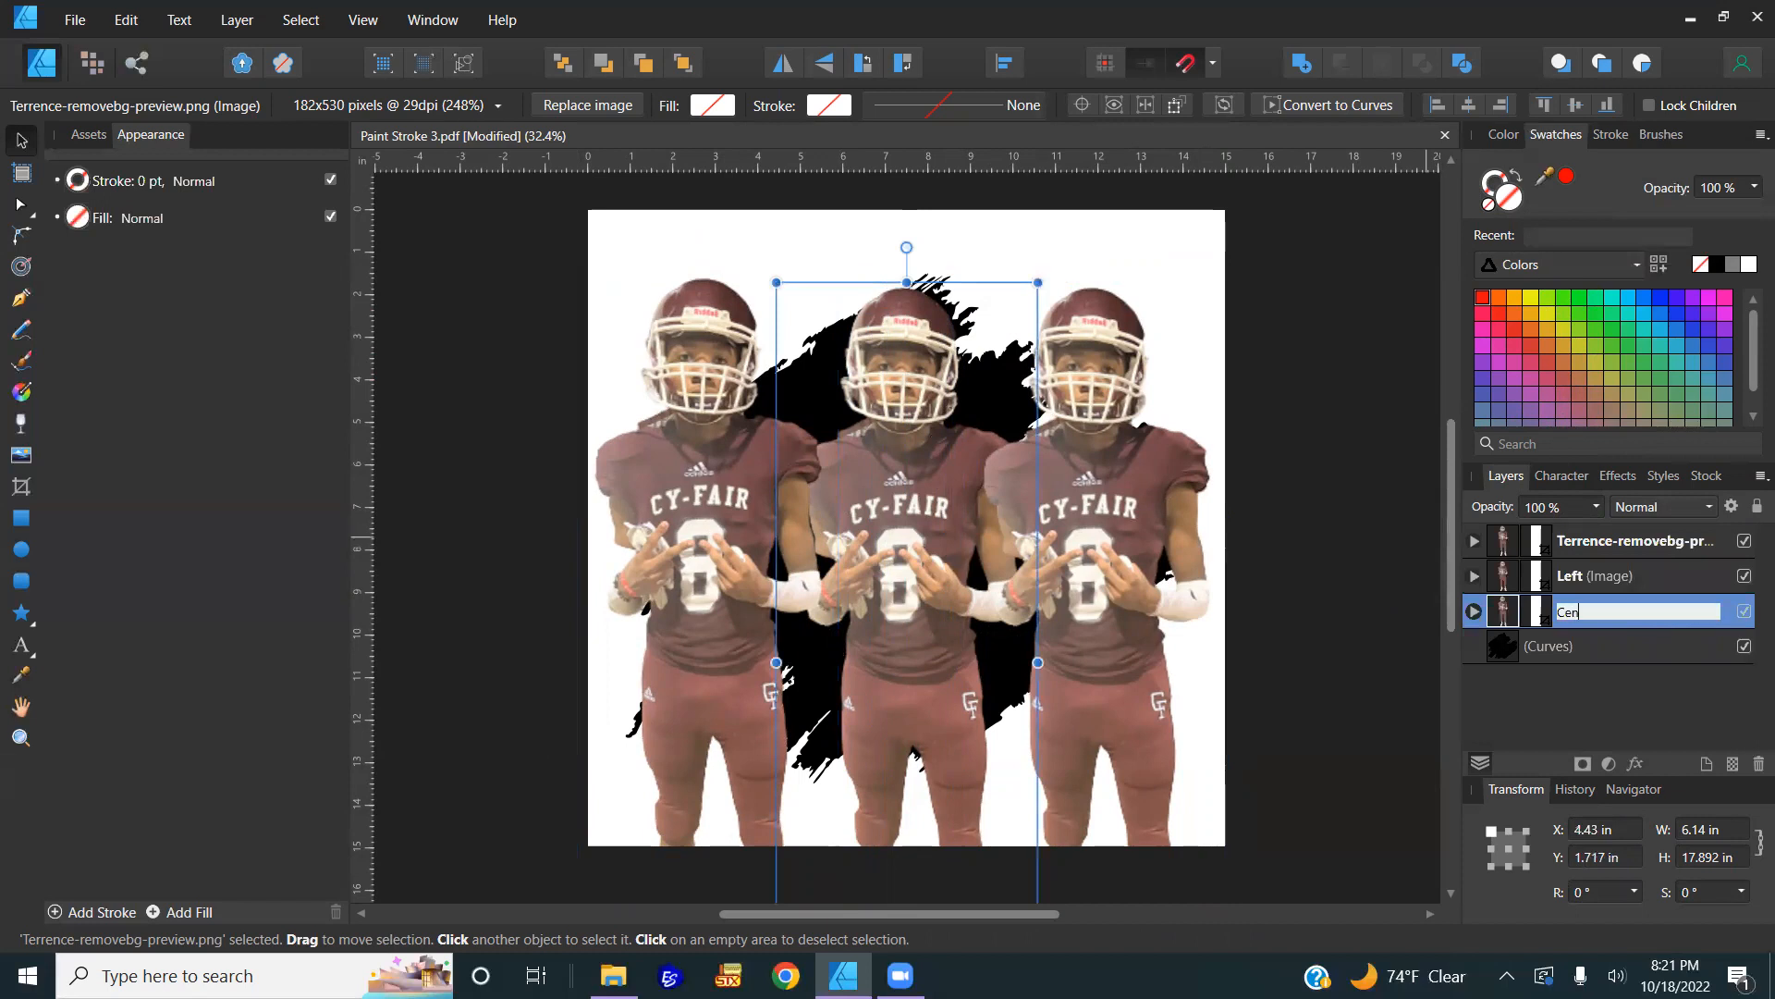
key(Return)
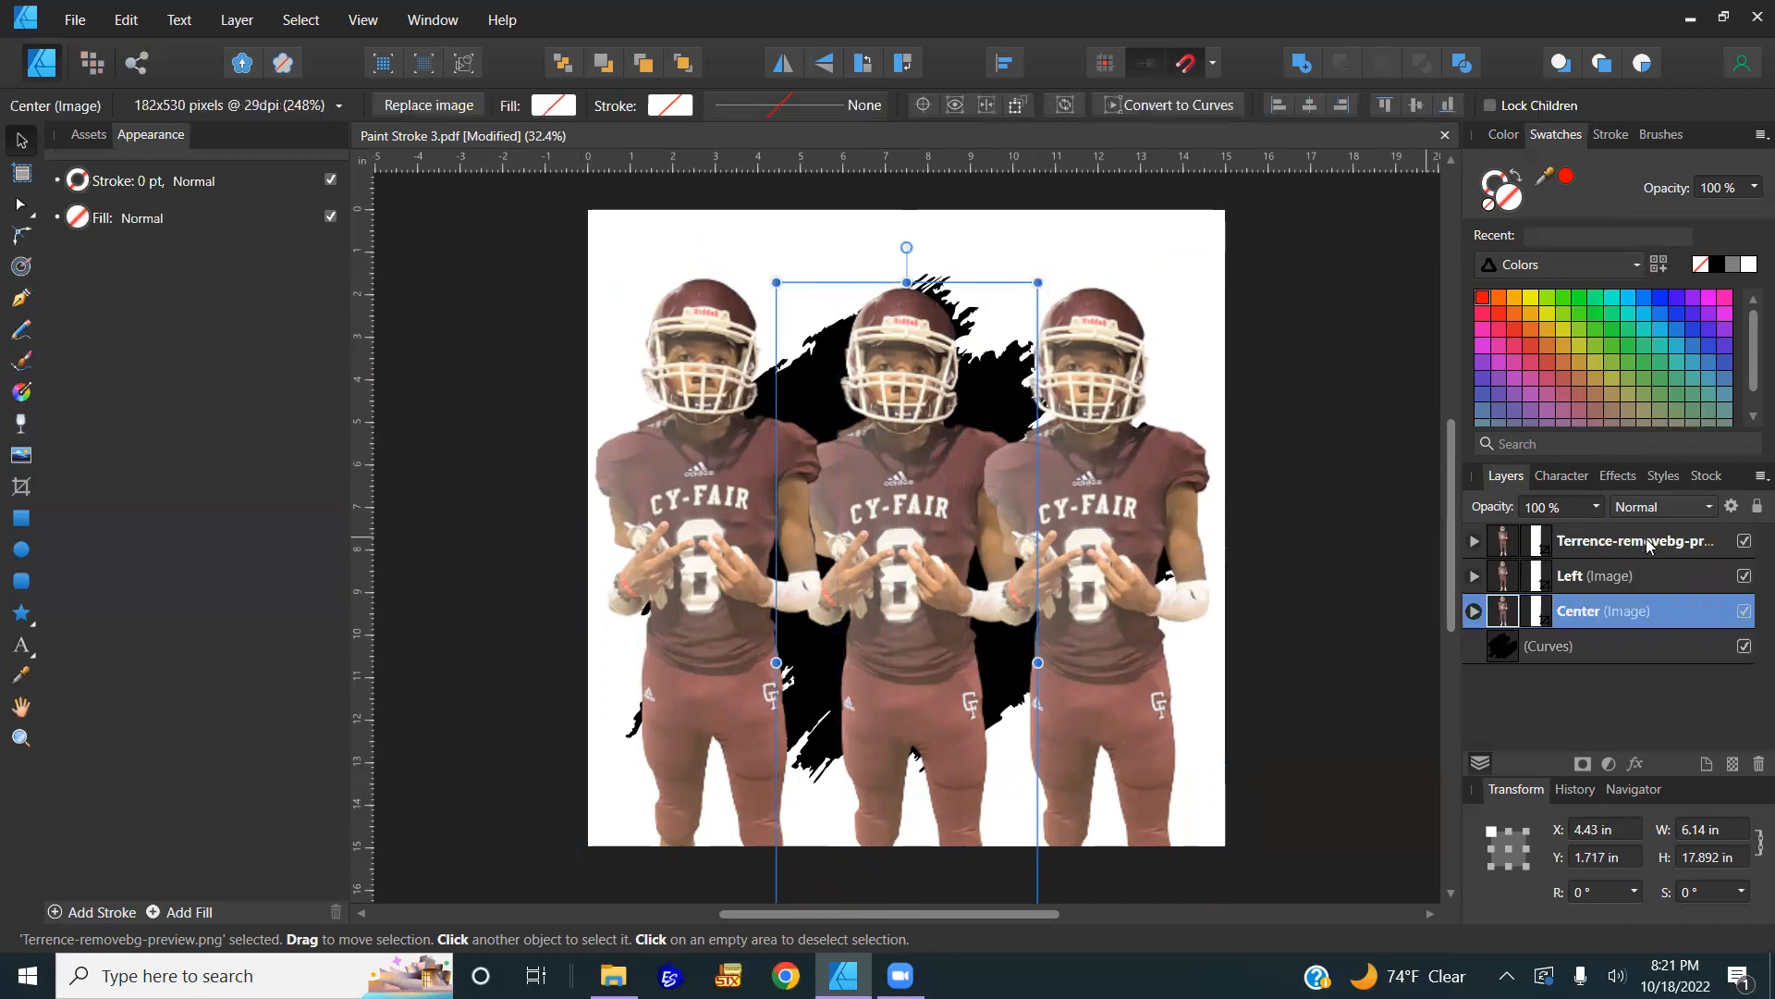
click(1650, 543)
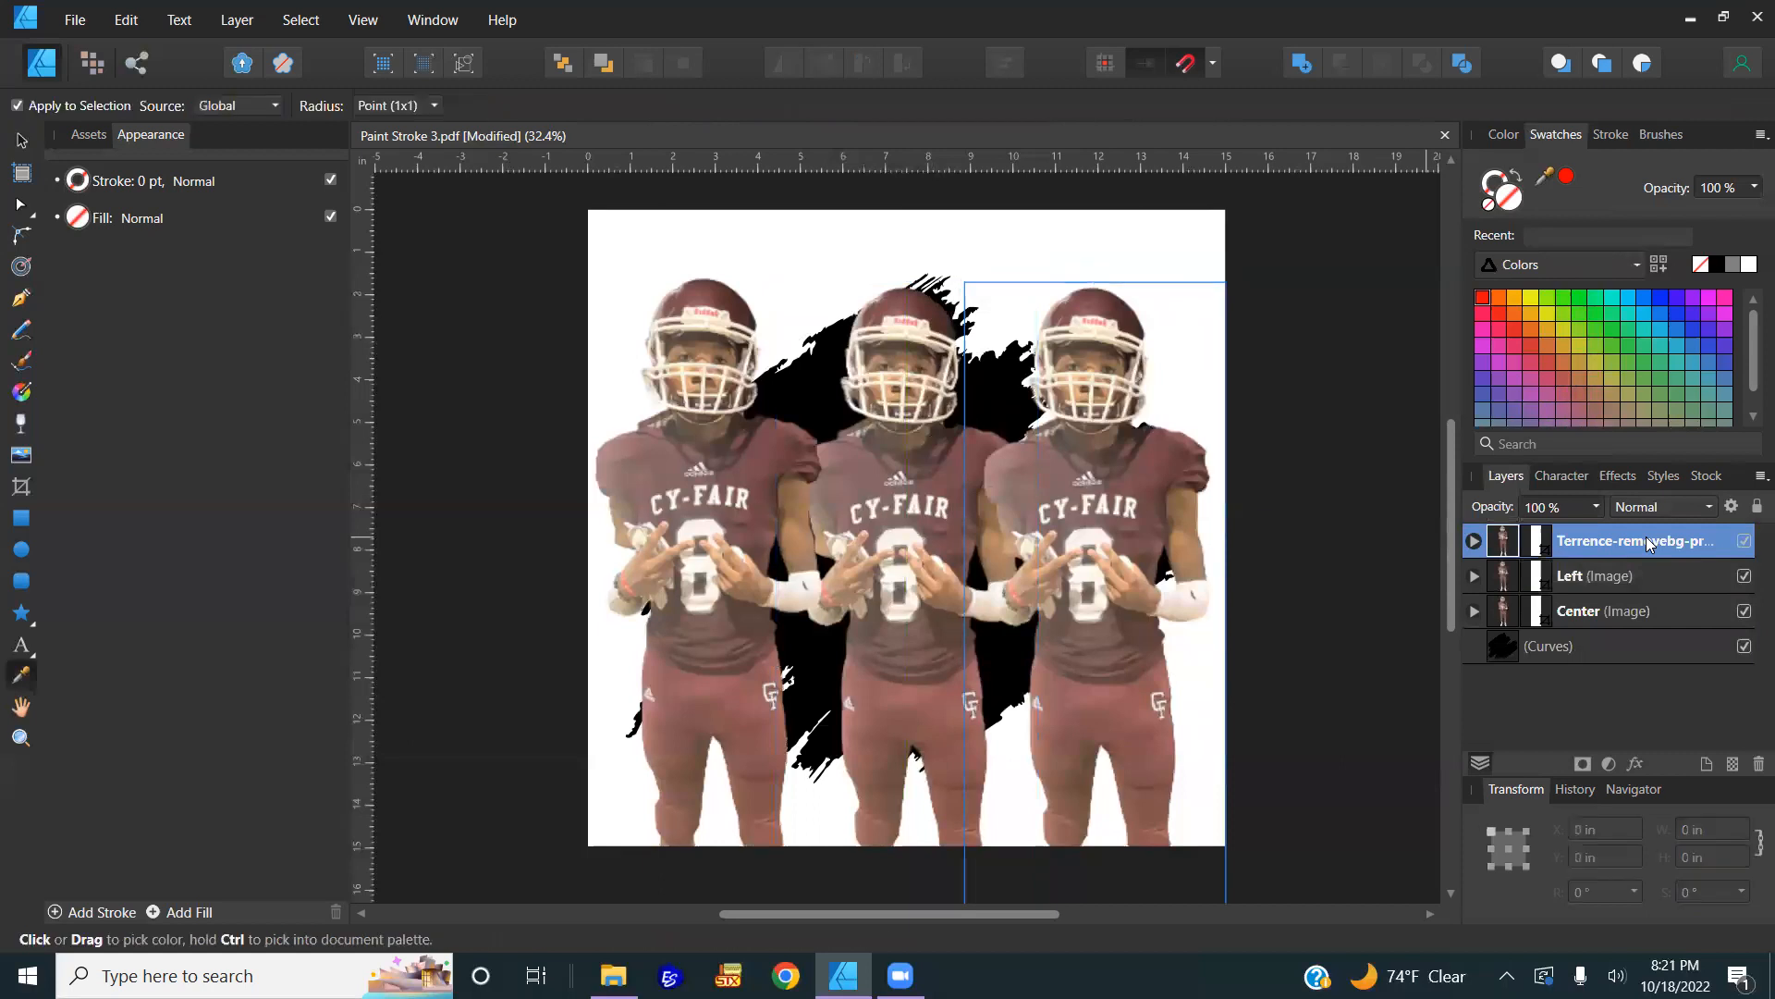
key(t)
double_click(1646, 544)
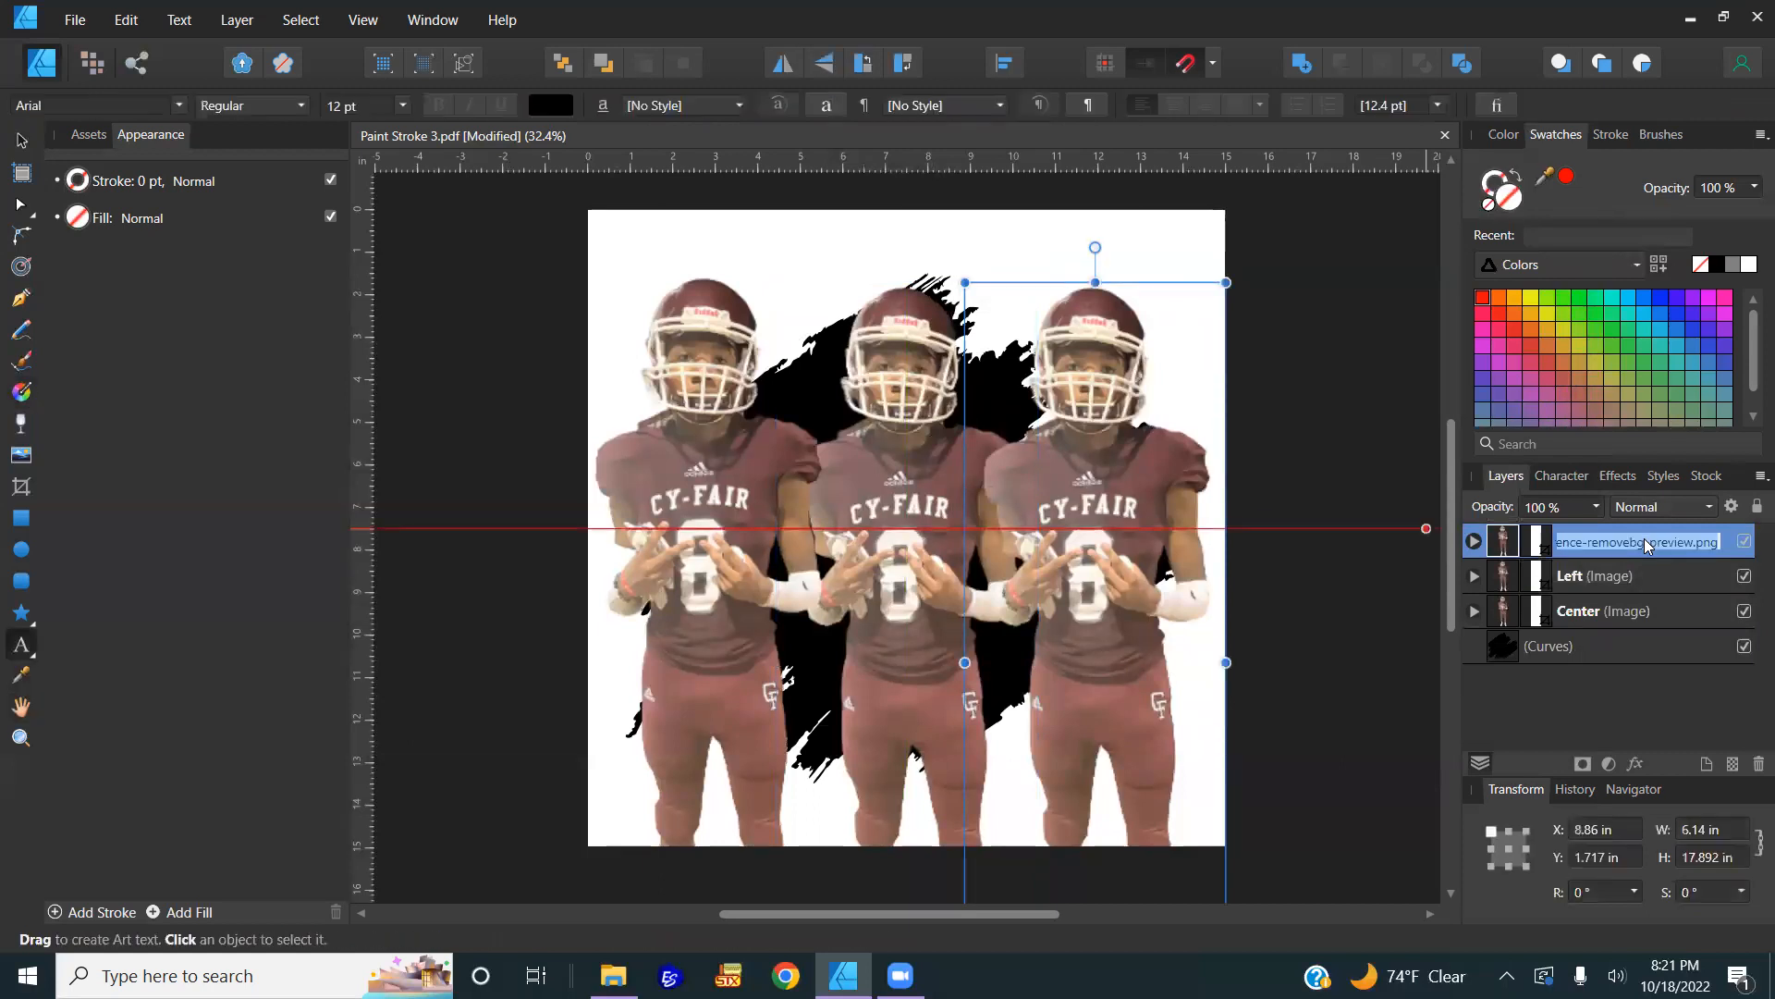
text(Right)
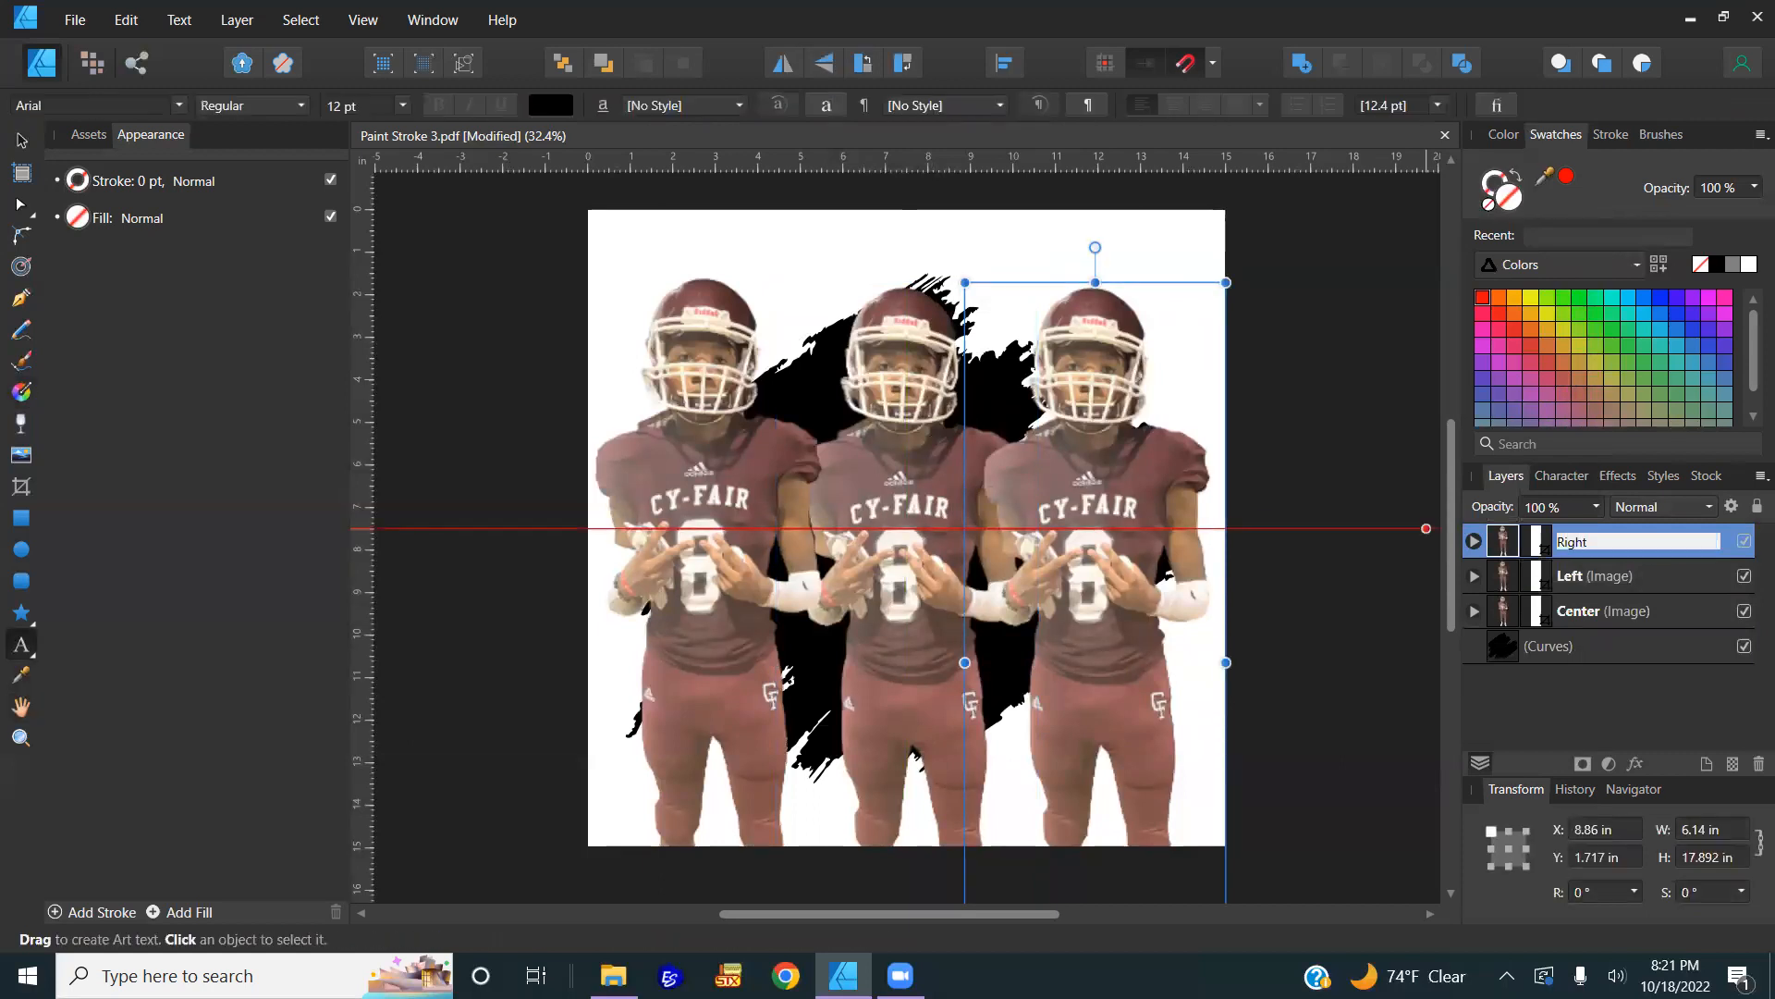
key(Return)
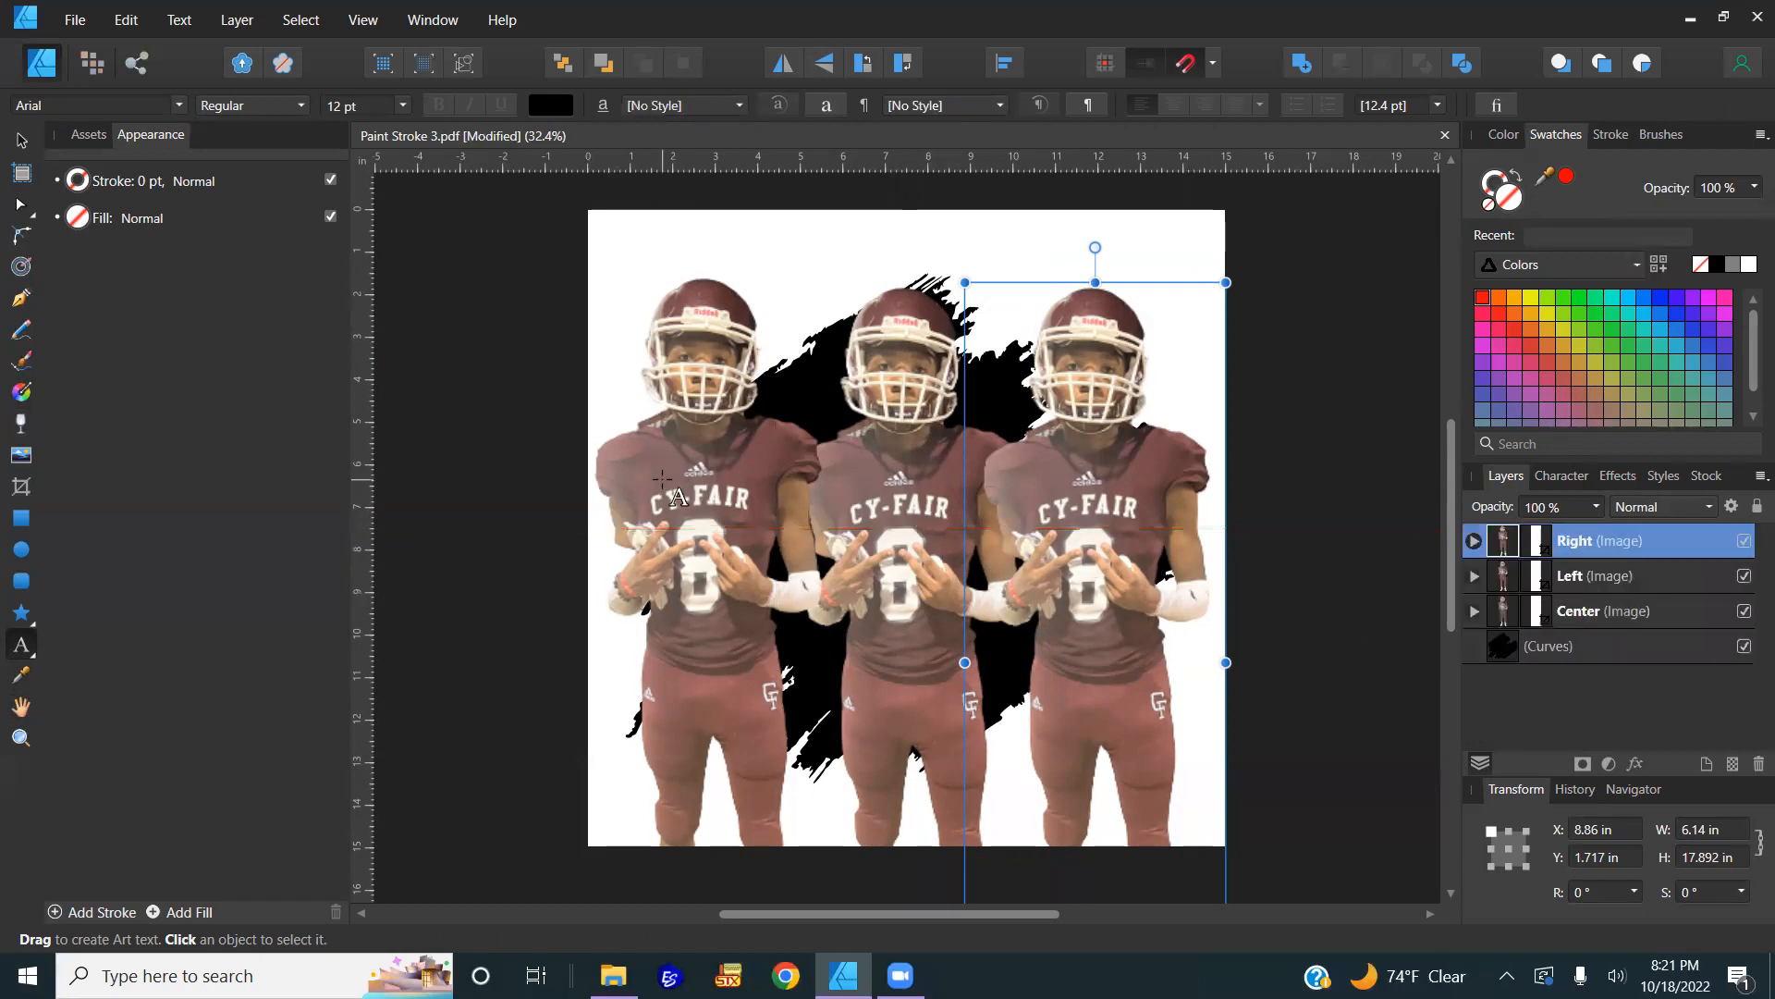
click(32, 148)
Step: Send Left below Center, slide both outer players inward, and select all three players
click(719, 490)
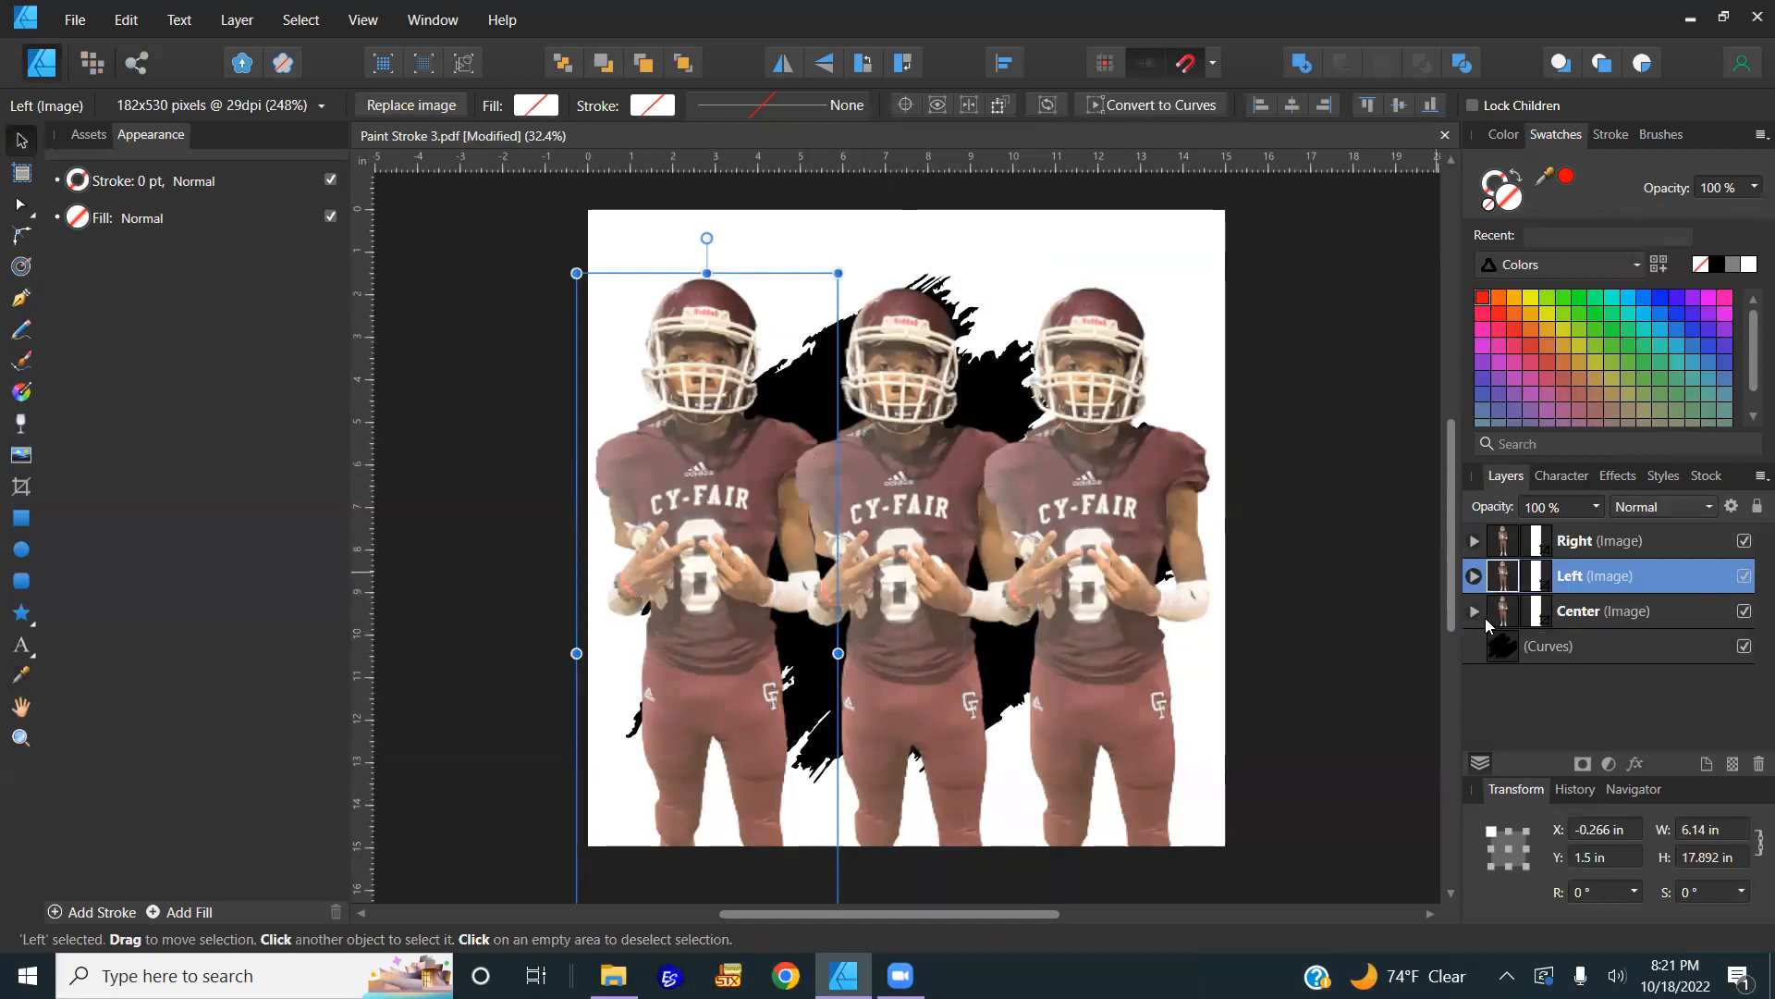
key(ctrl+[)
drag(679, 543, 778, 556)
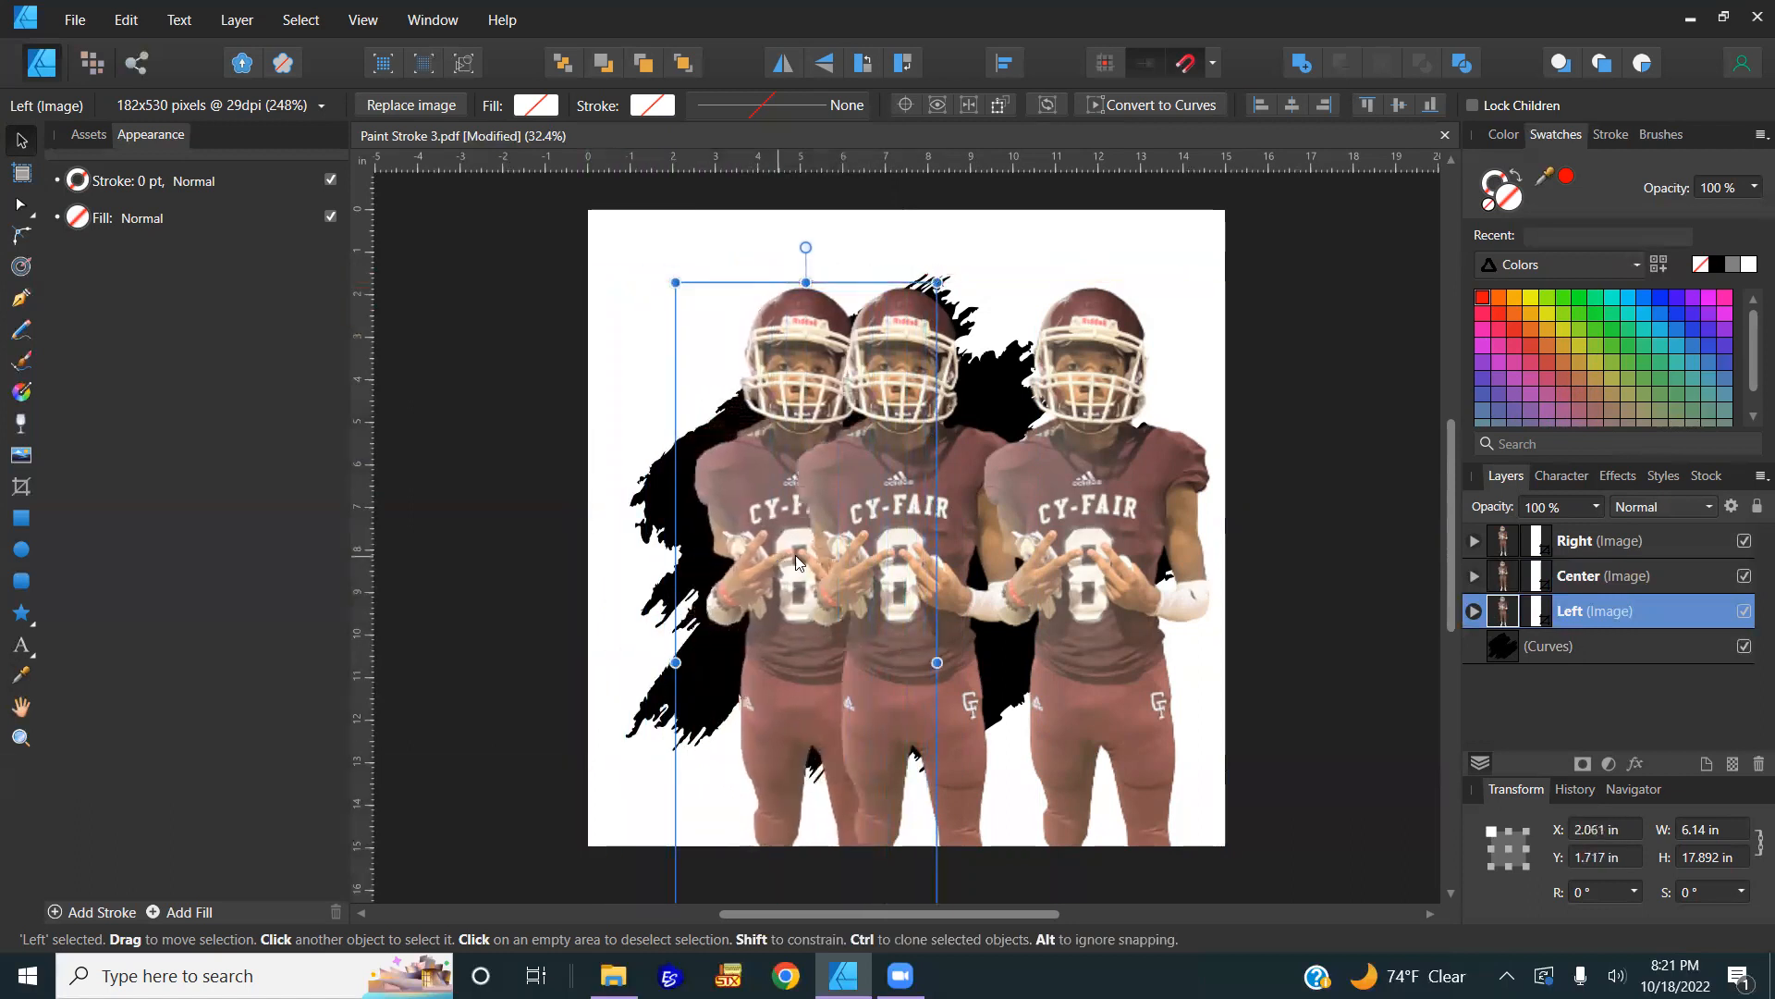
drag(1086, 566, 993, 564)
shift+click(1580, 577)
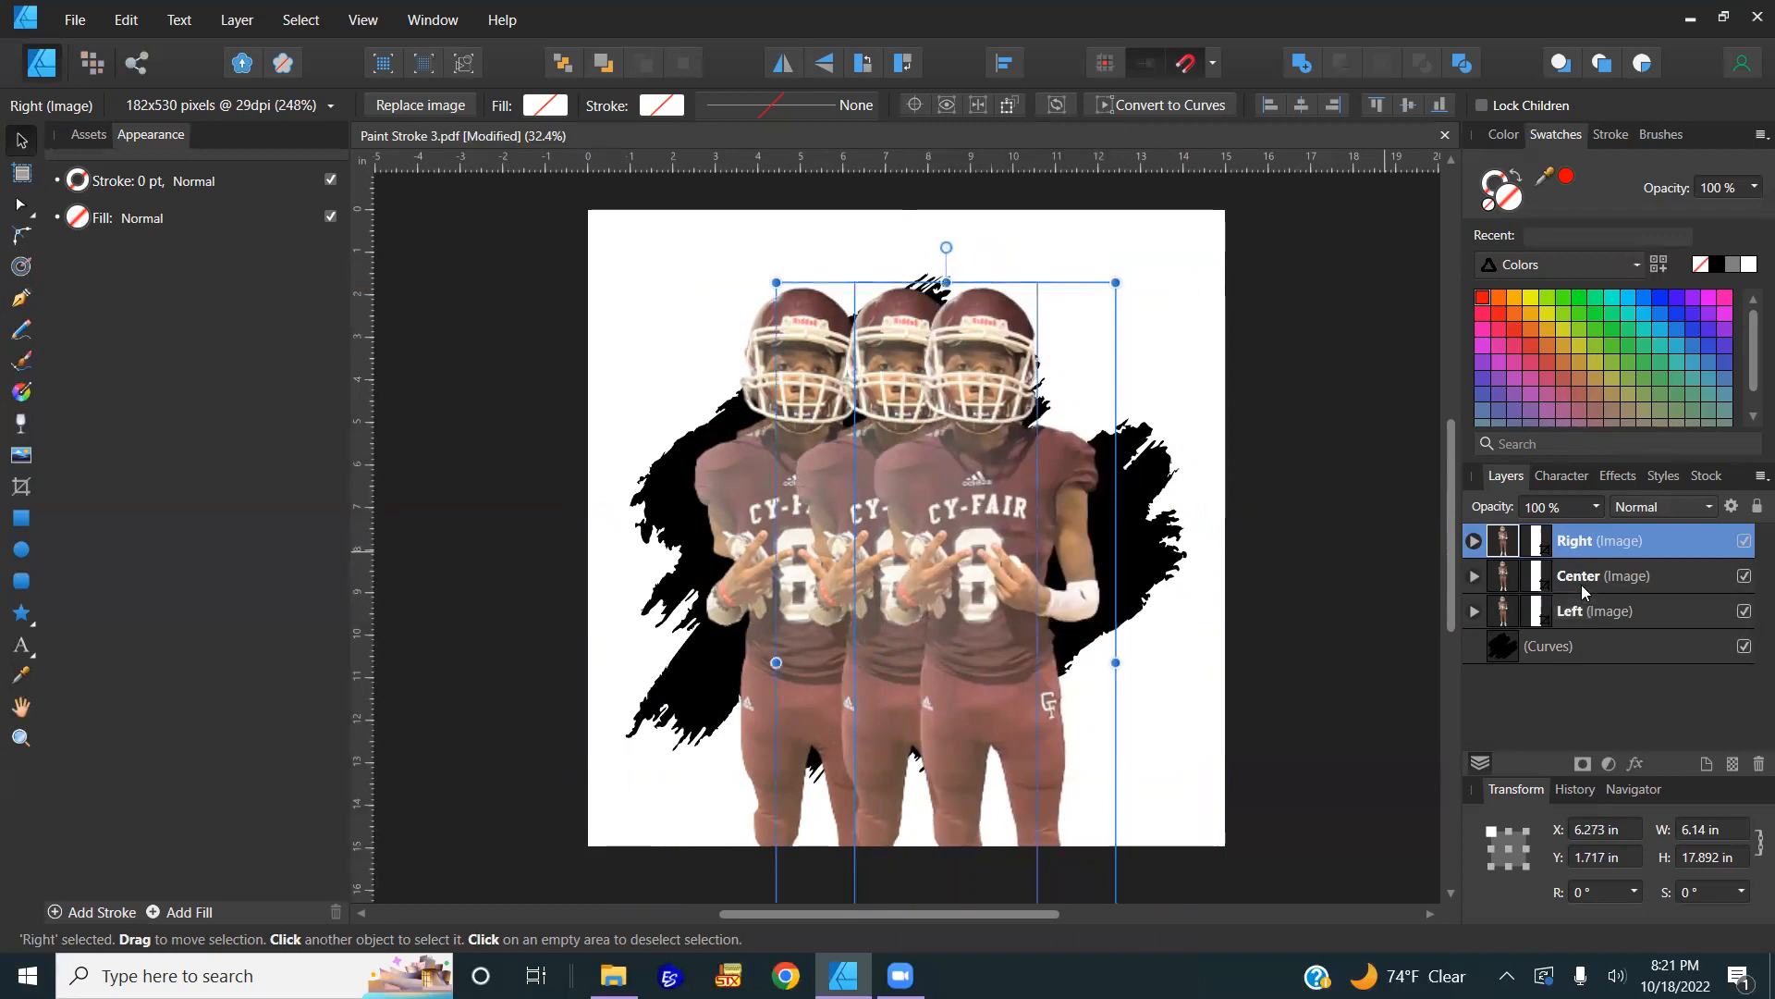
shift+click(1587, 610)
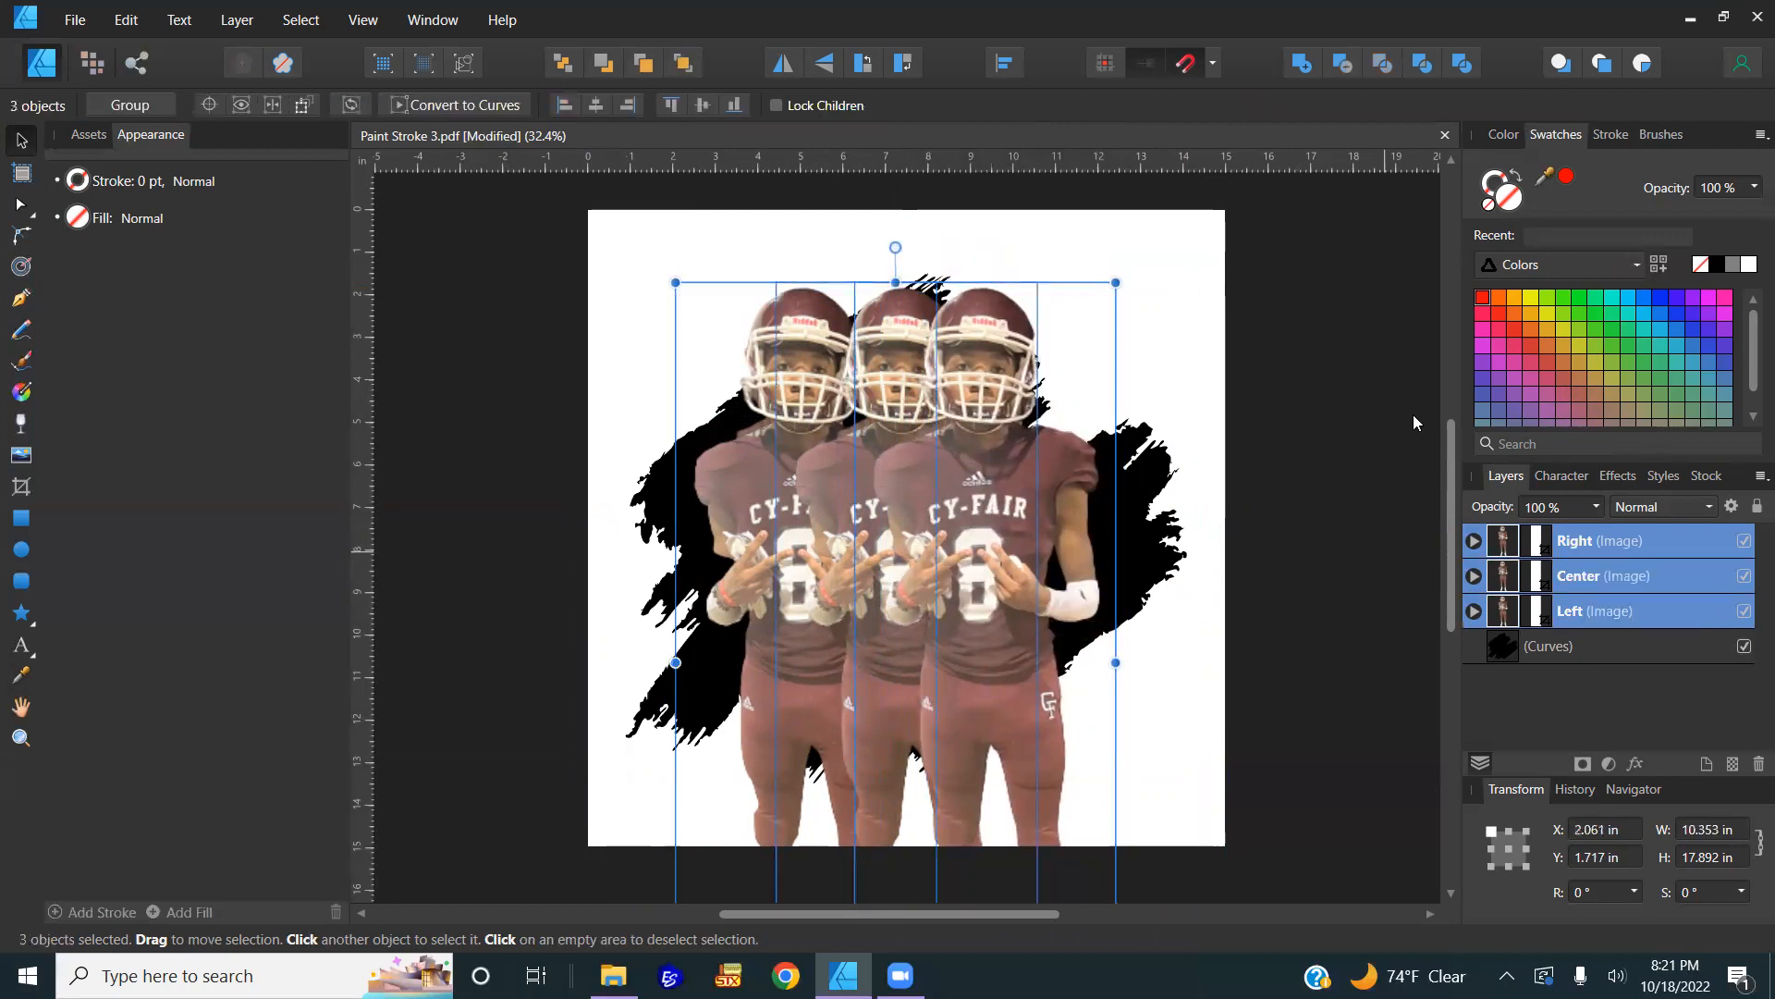
Step: Align the three players on their vertical middles and auto-distribute them horizontally
click(1004, 65)
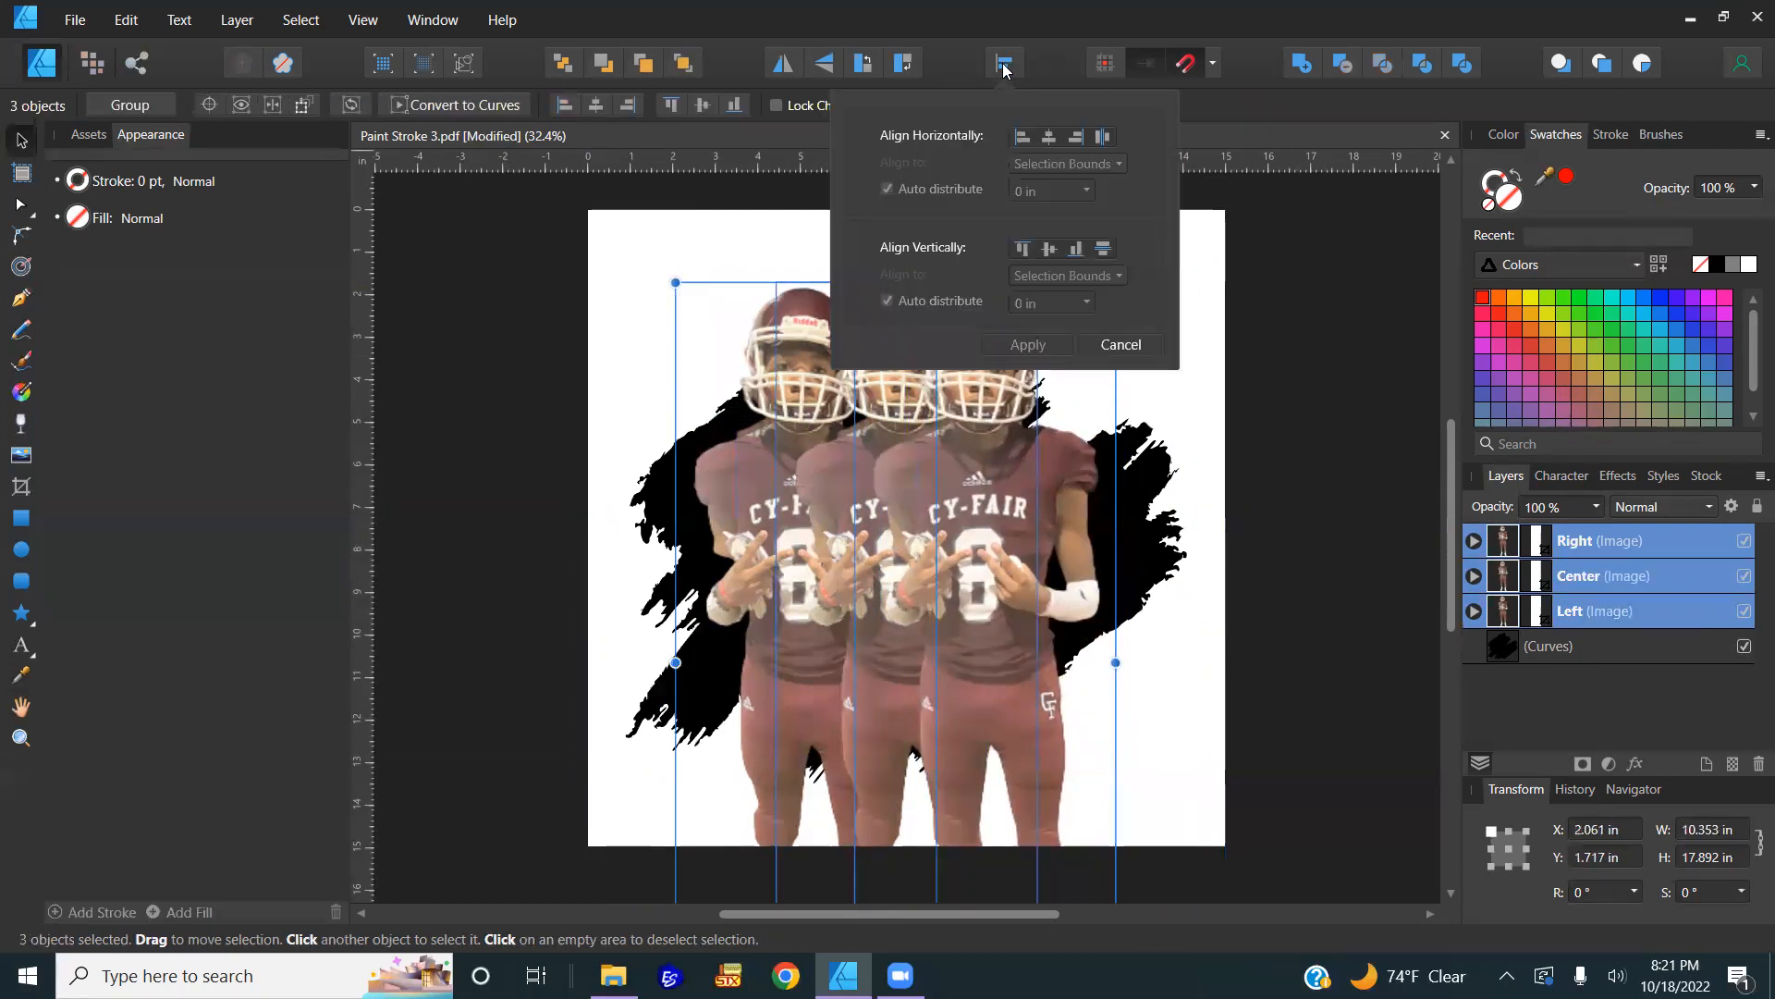
click(1051, 250)
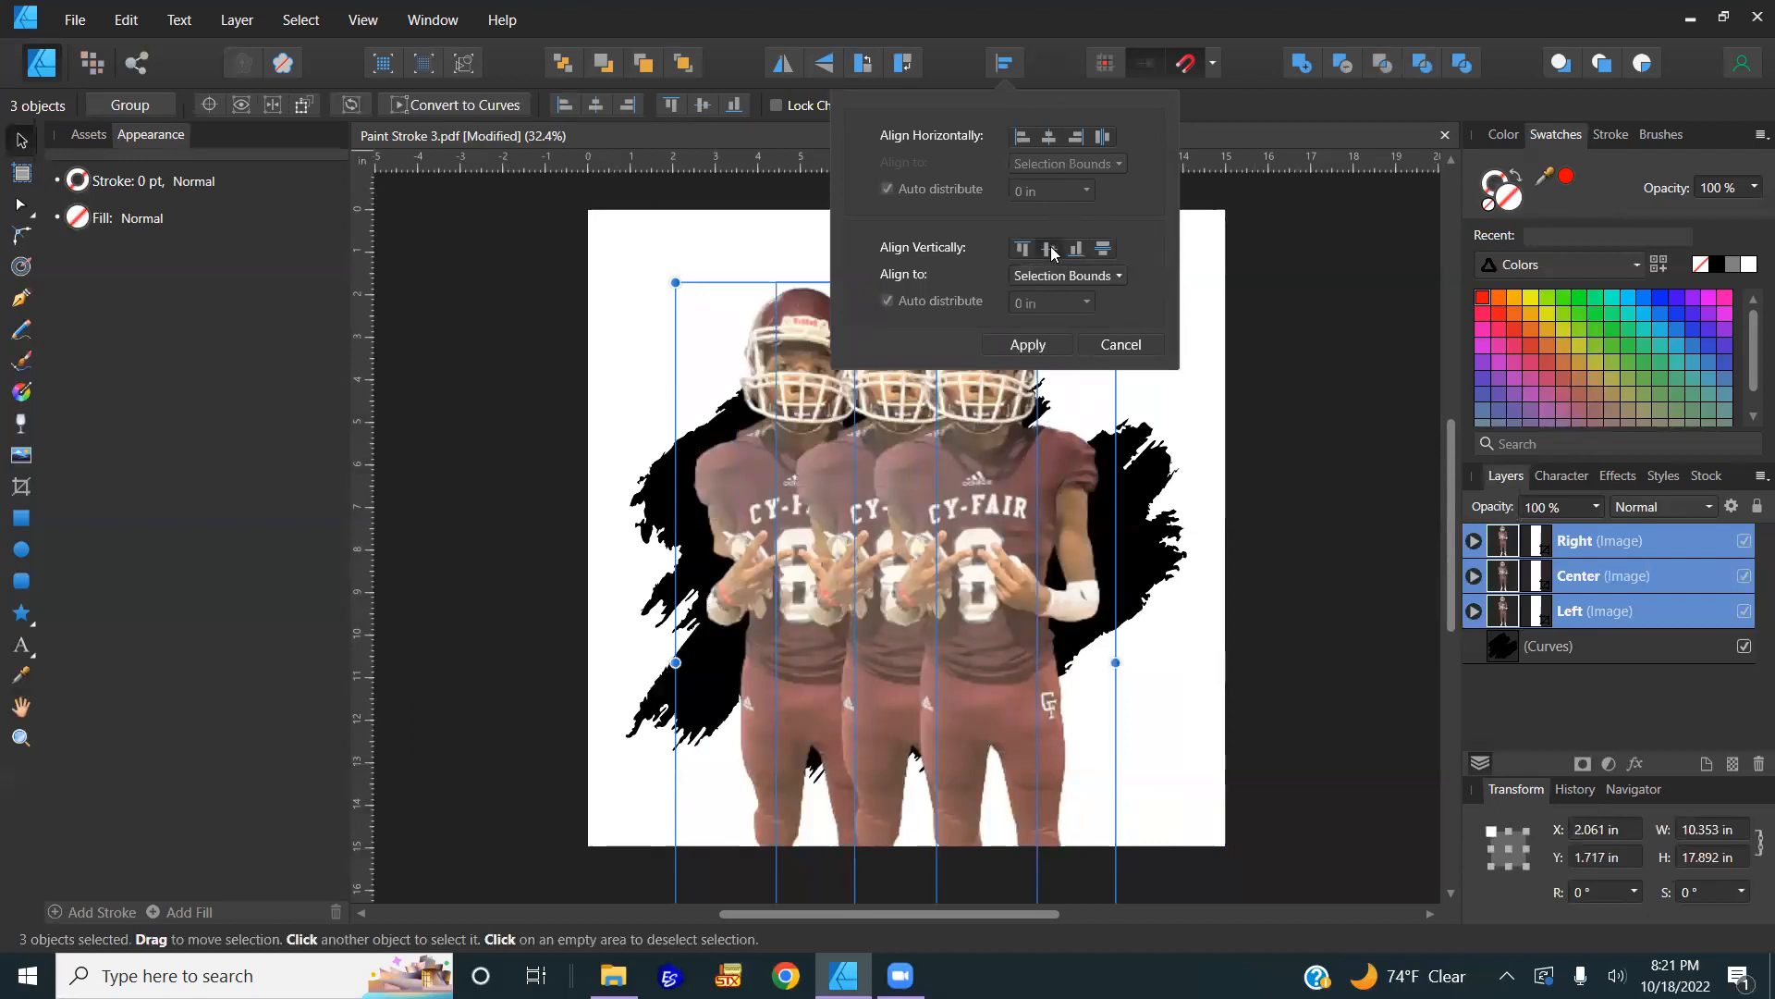
click(1103, 137)
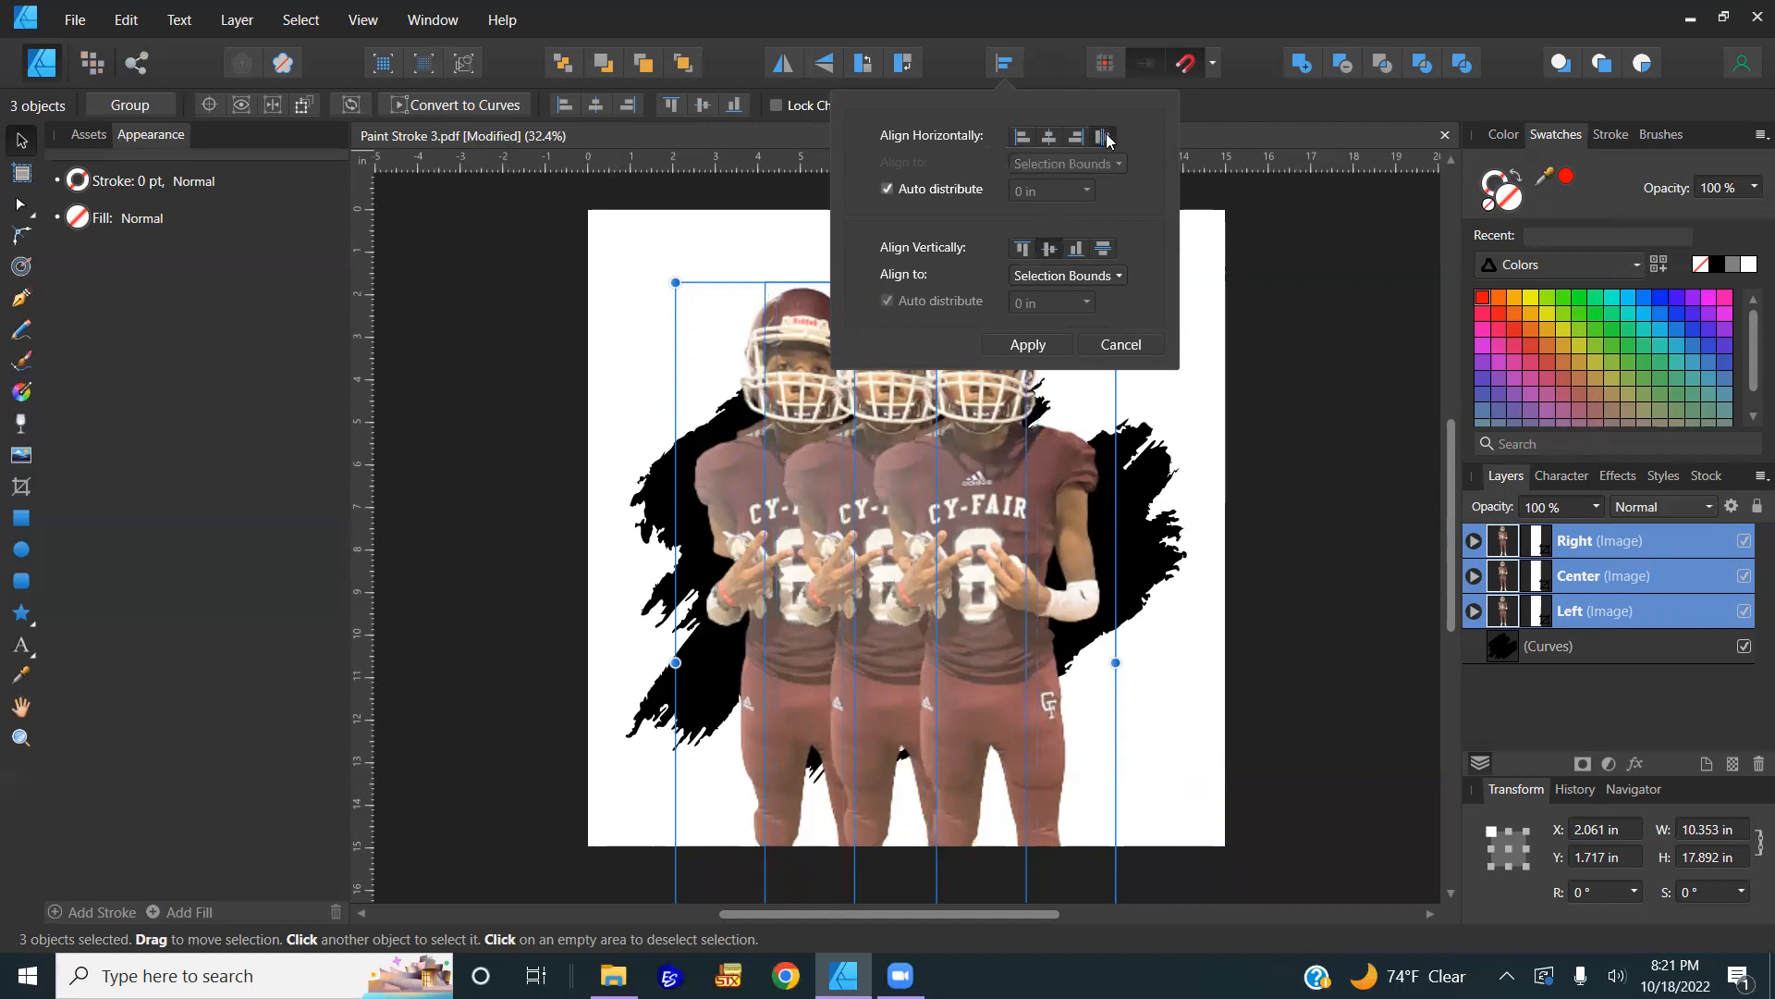
click(1039, 348)
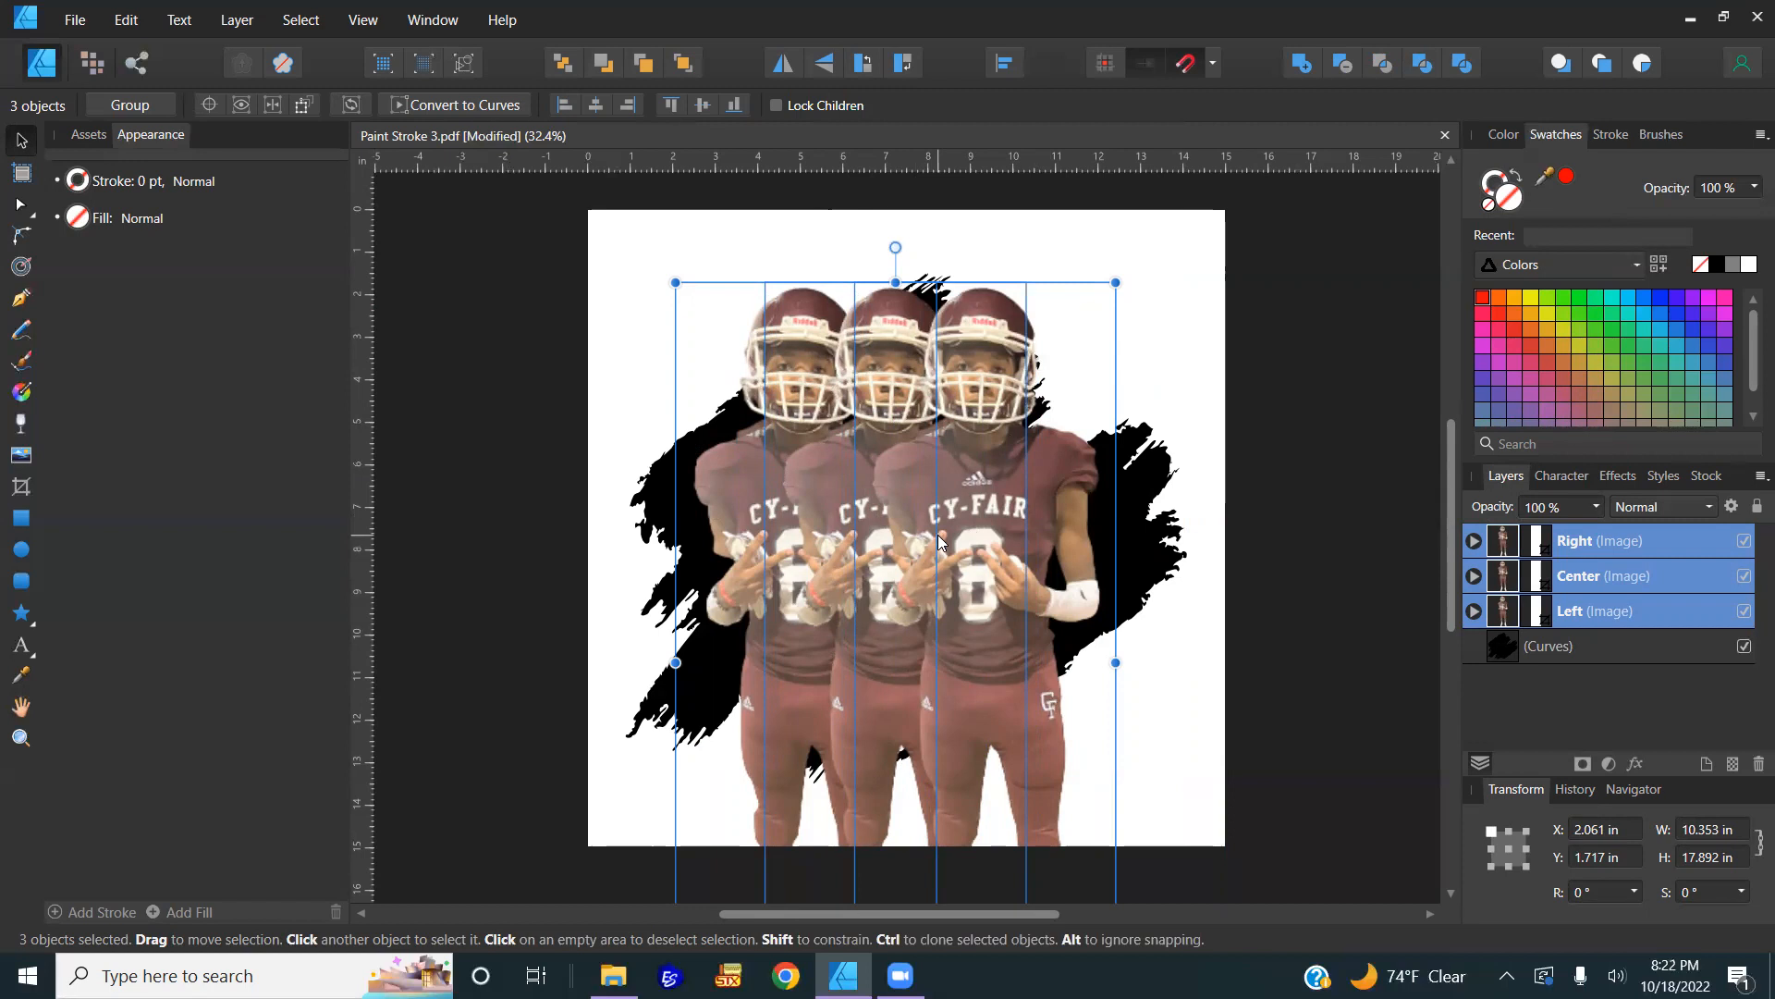
Step: Group the Left, Center and Right players with Ctrl+G and expand the group to verify it
key(ctrl+g)
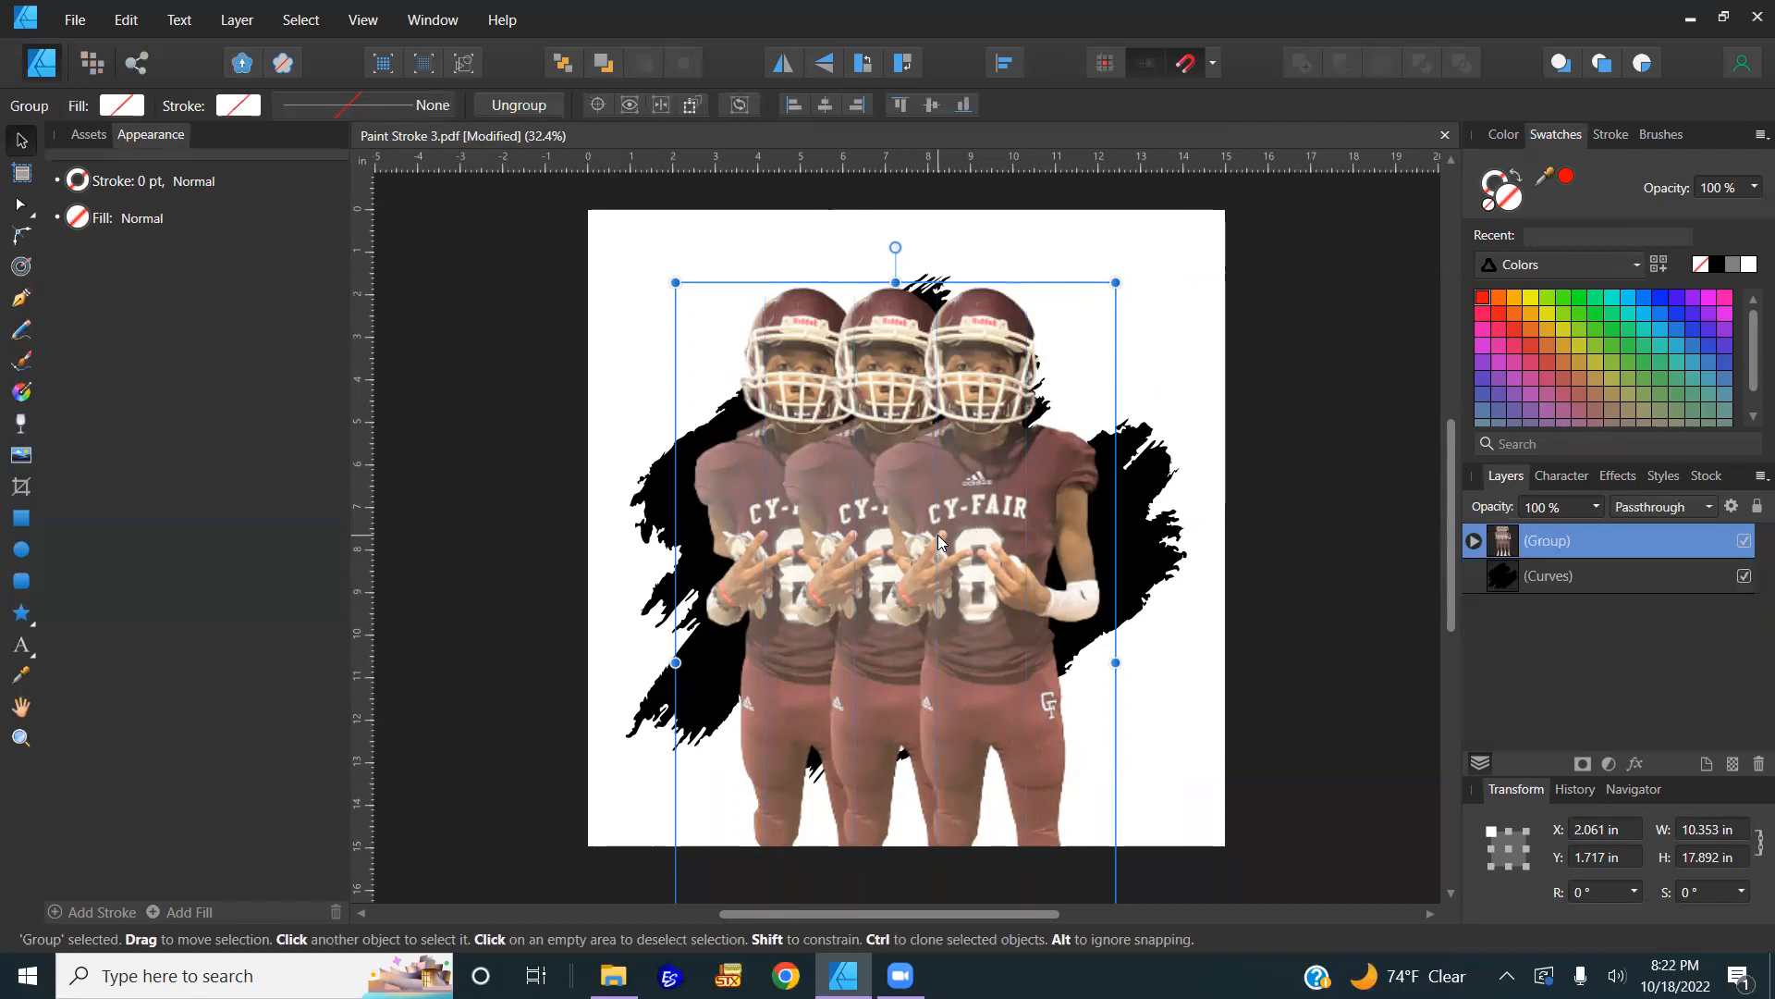
right_click(508, 507)
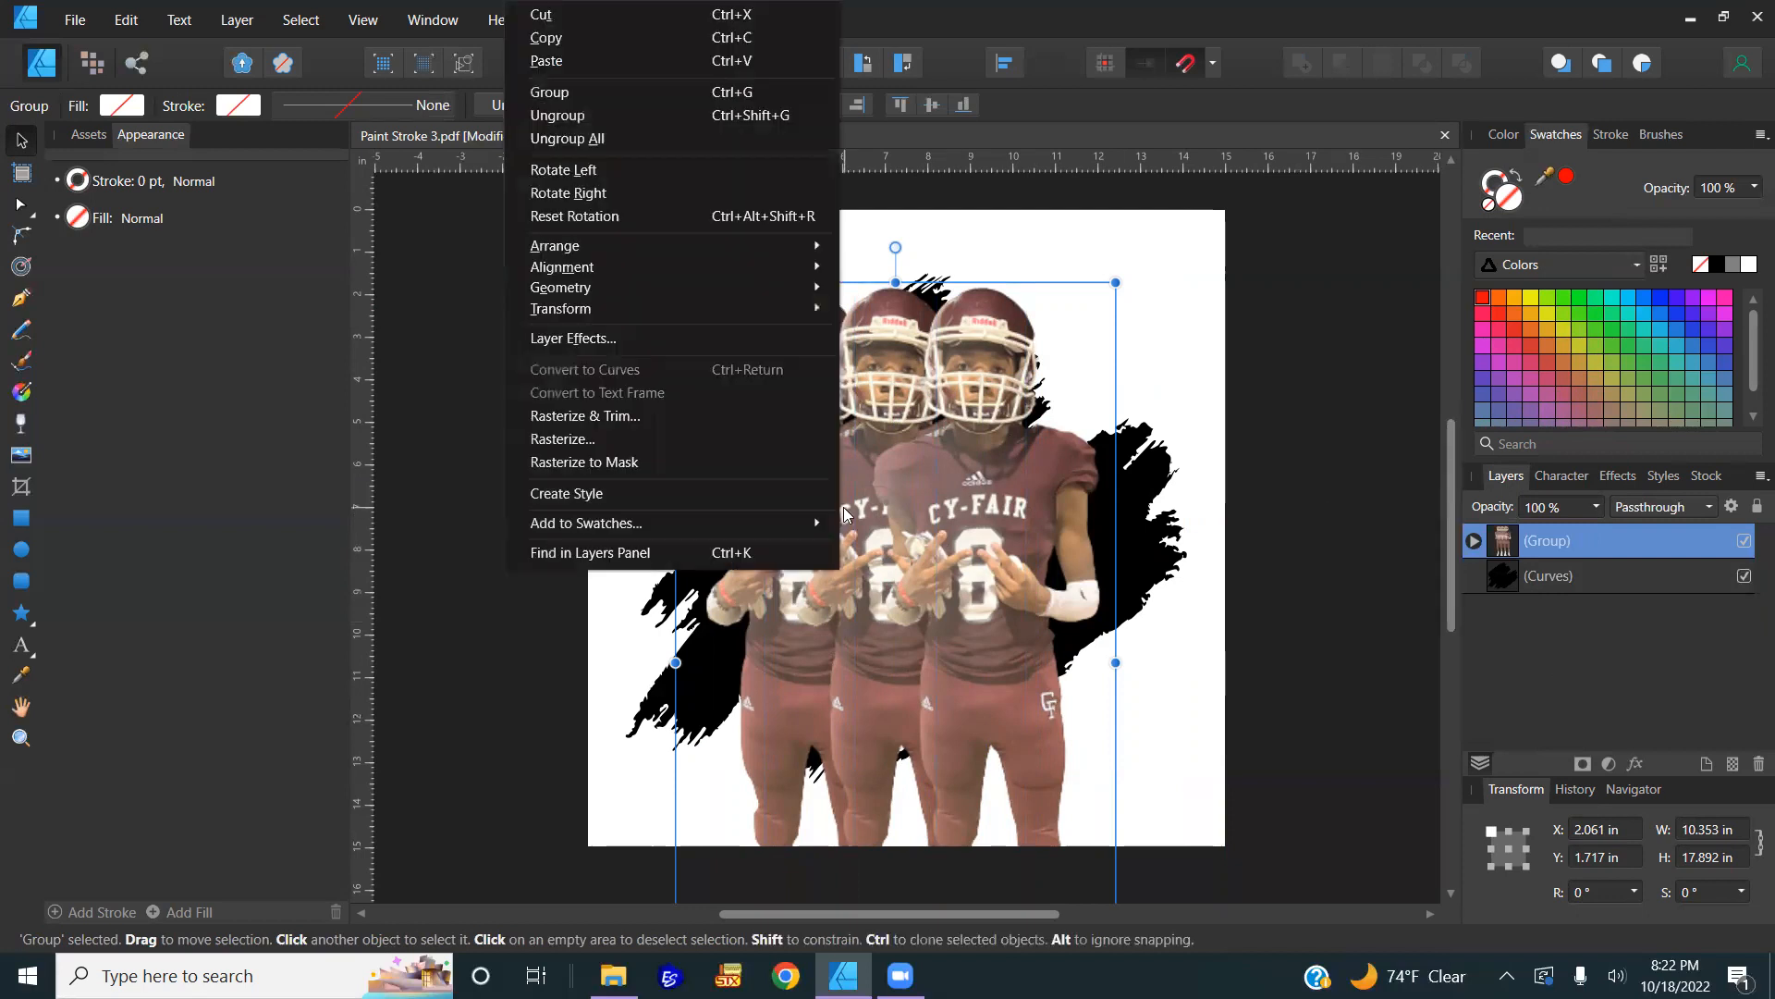
click(624, 98)
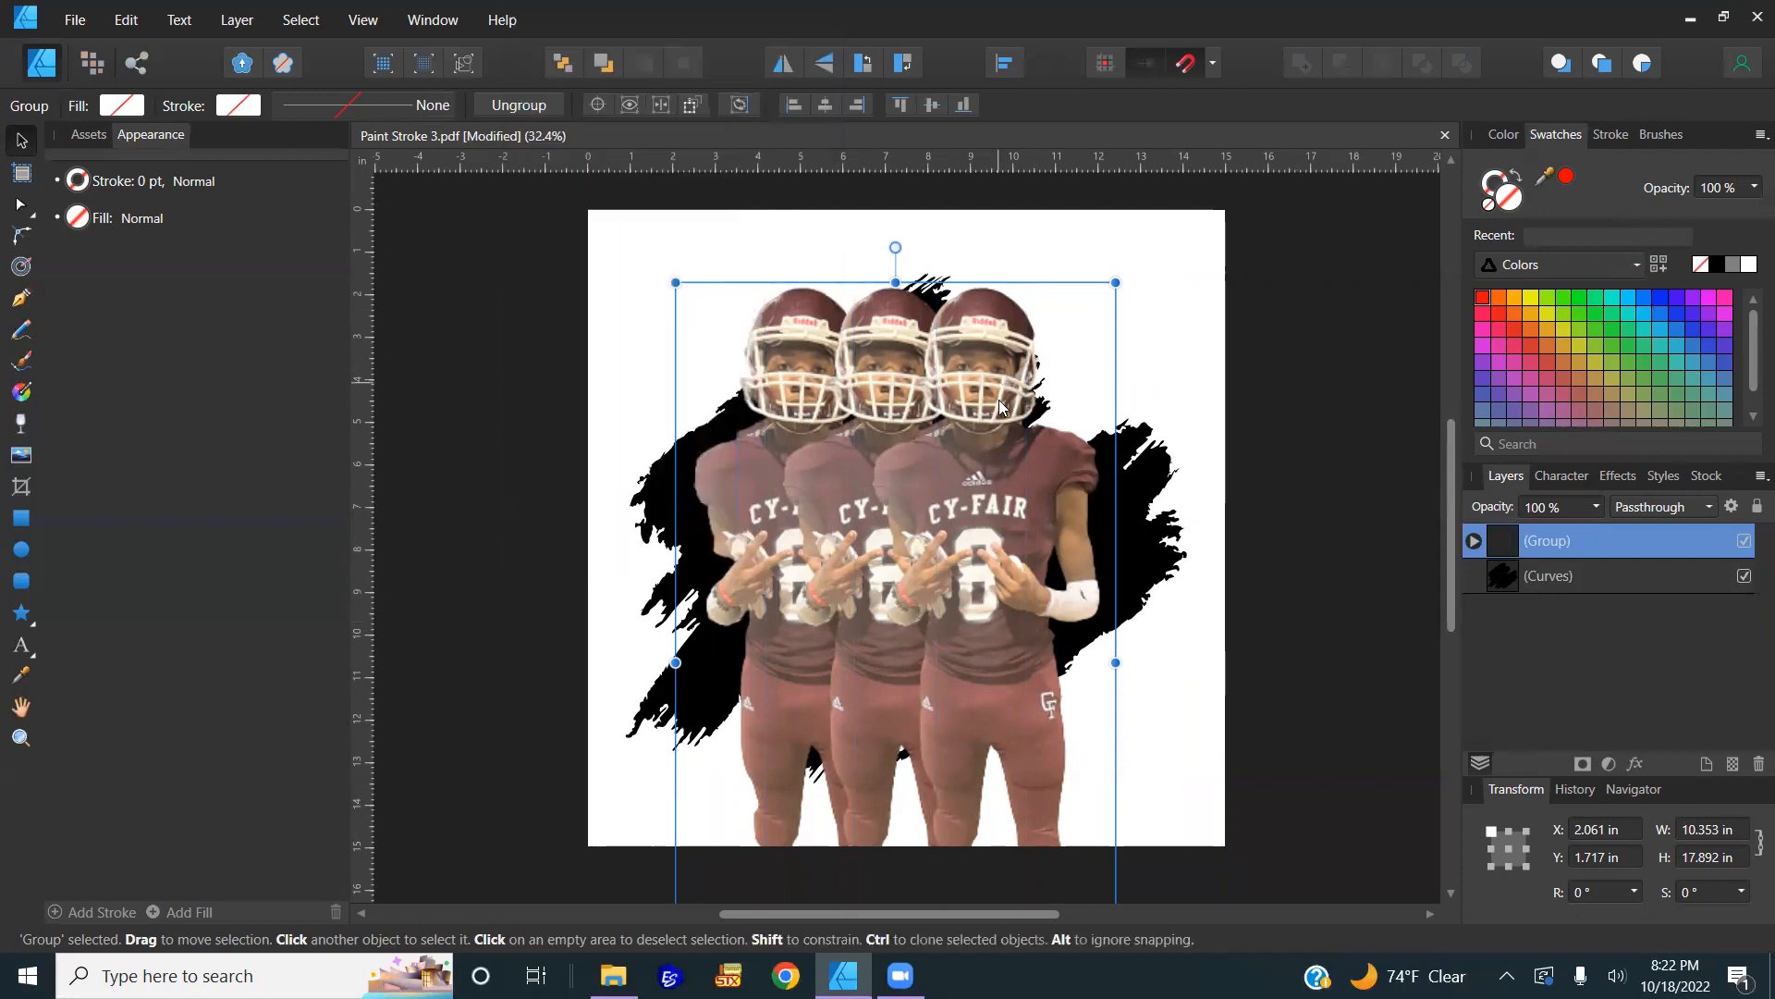
click(1472, 541)
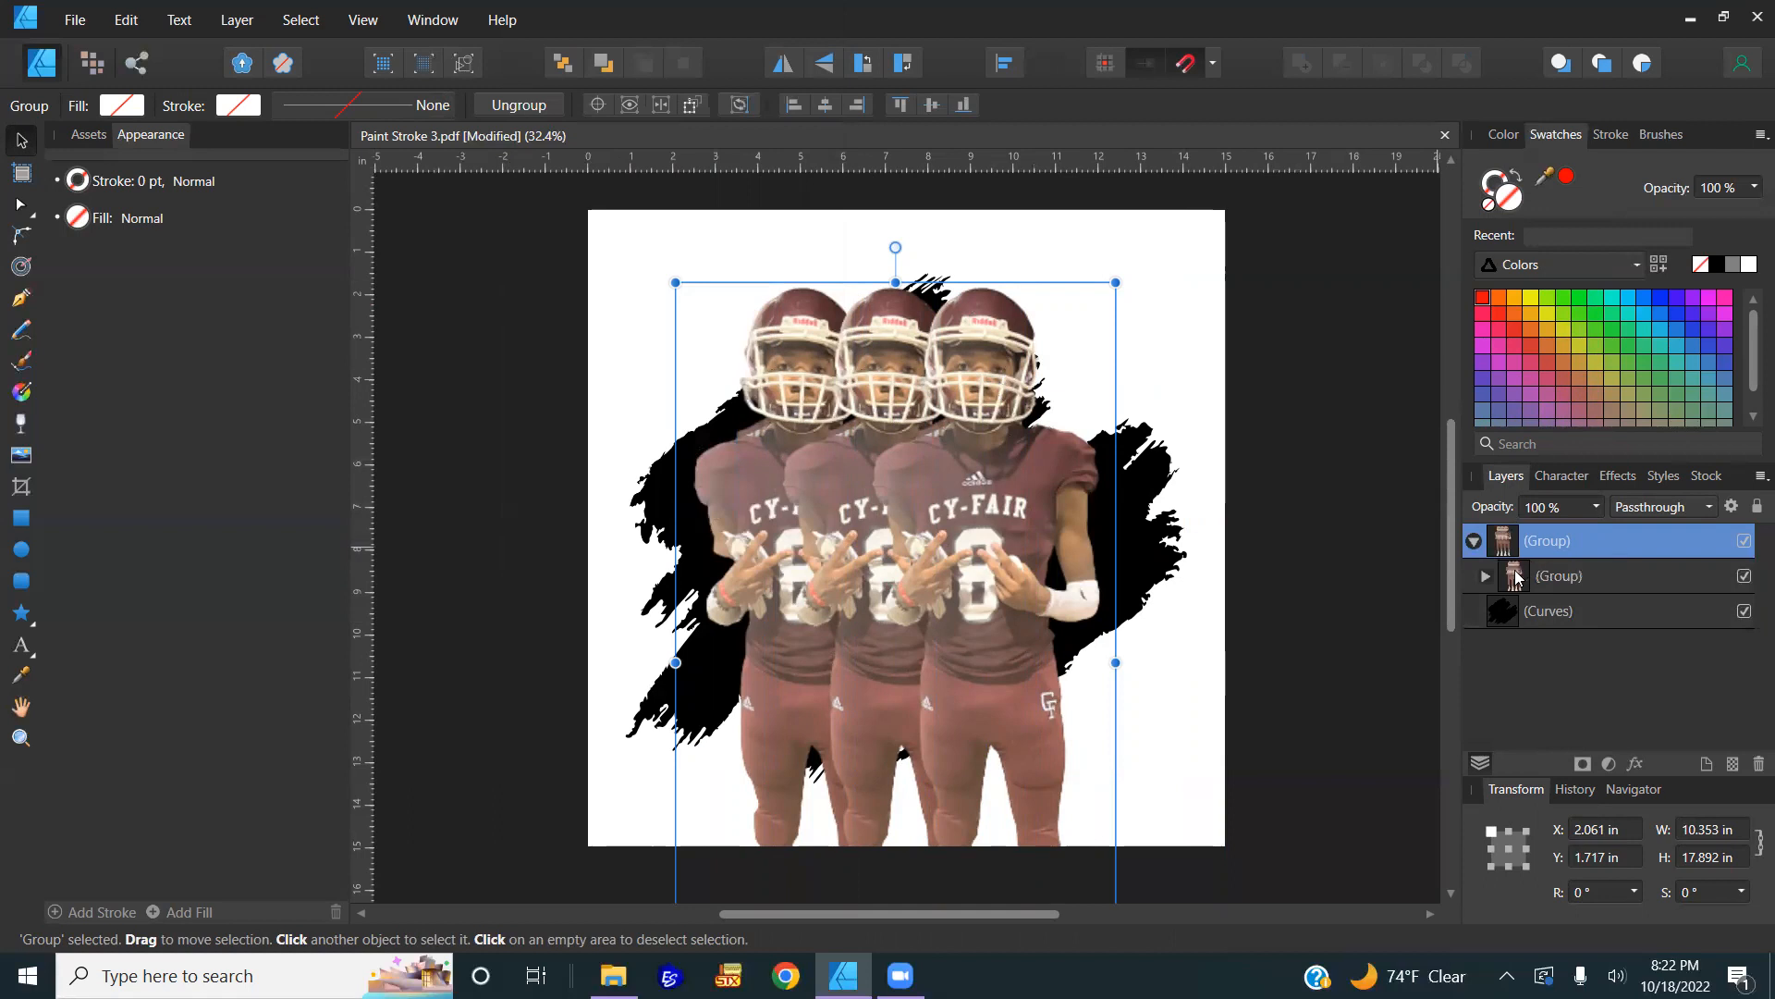
click(1472, 541)
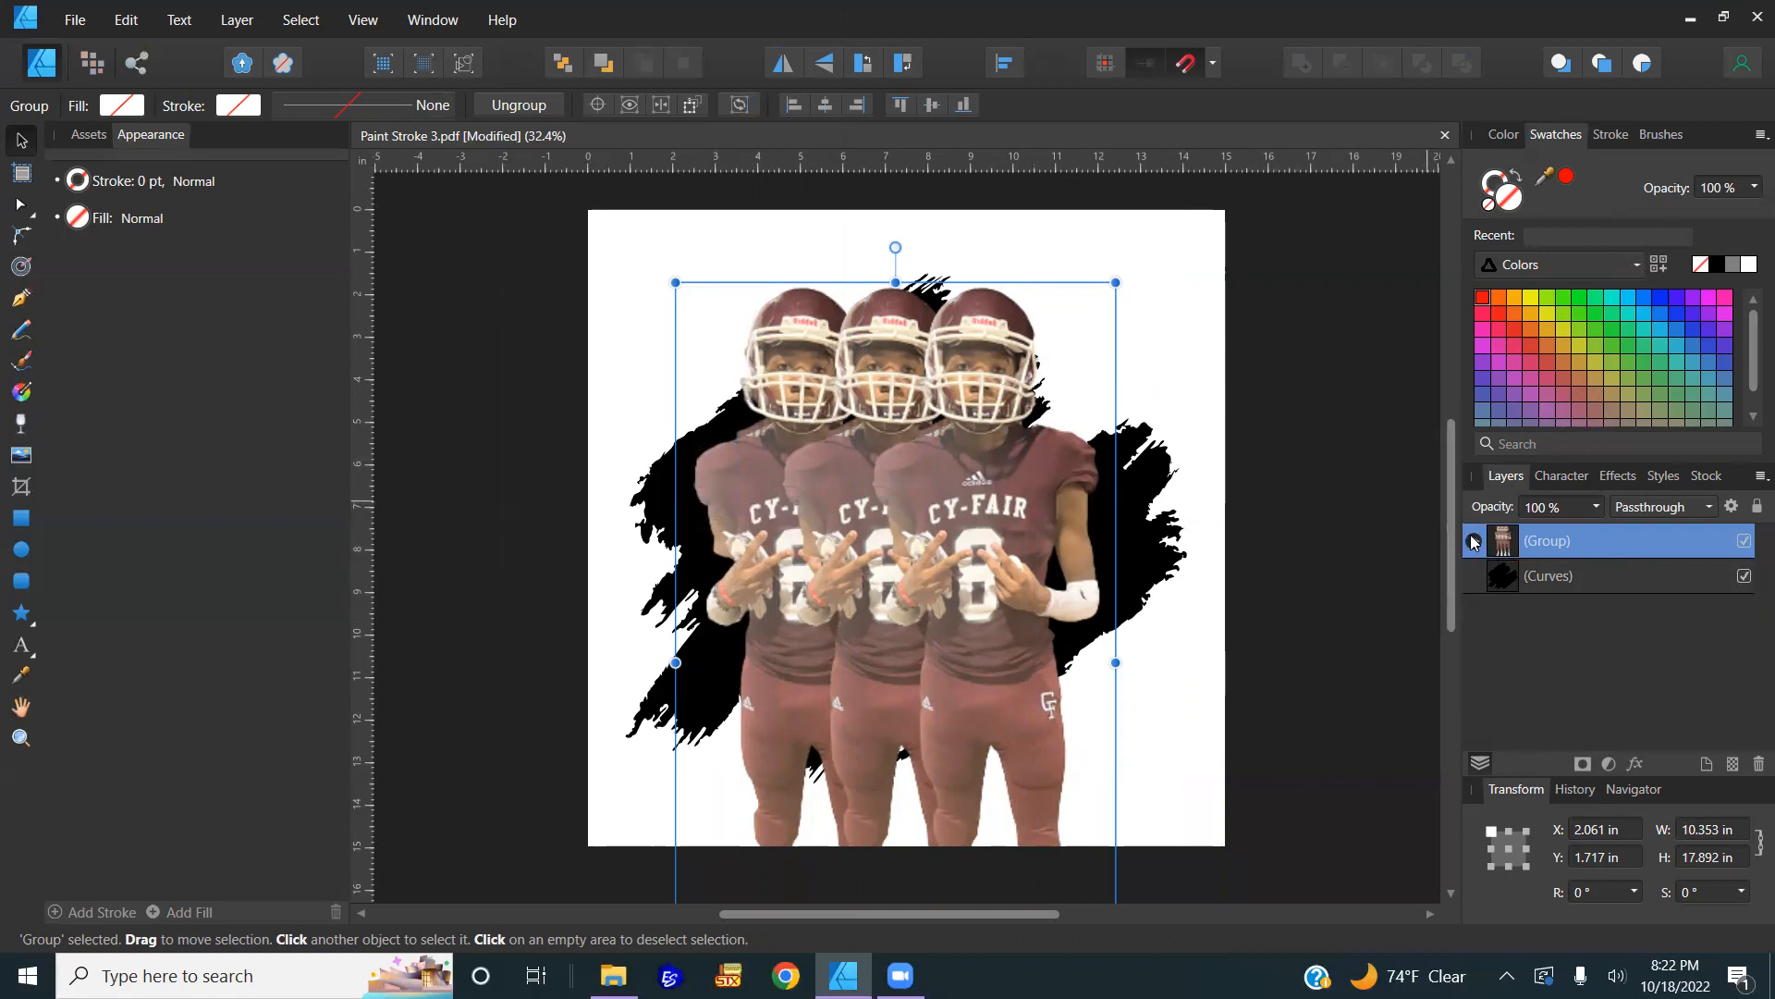
click(1472, 540)
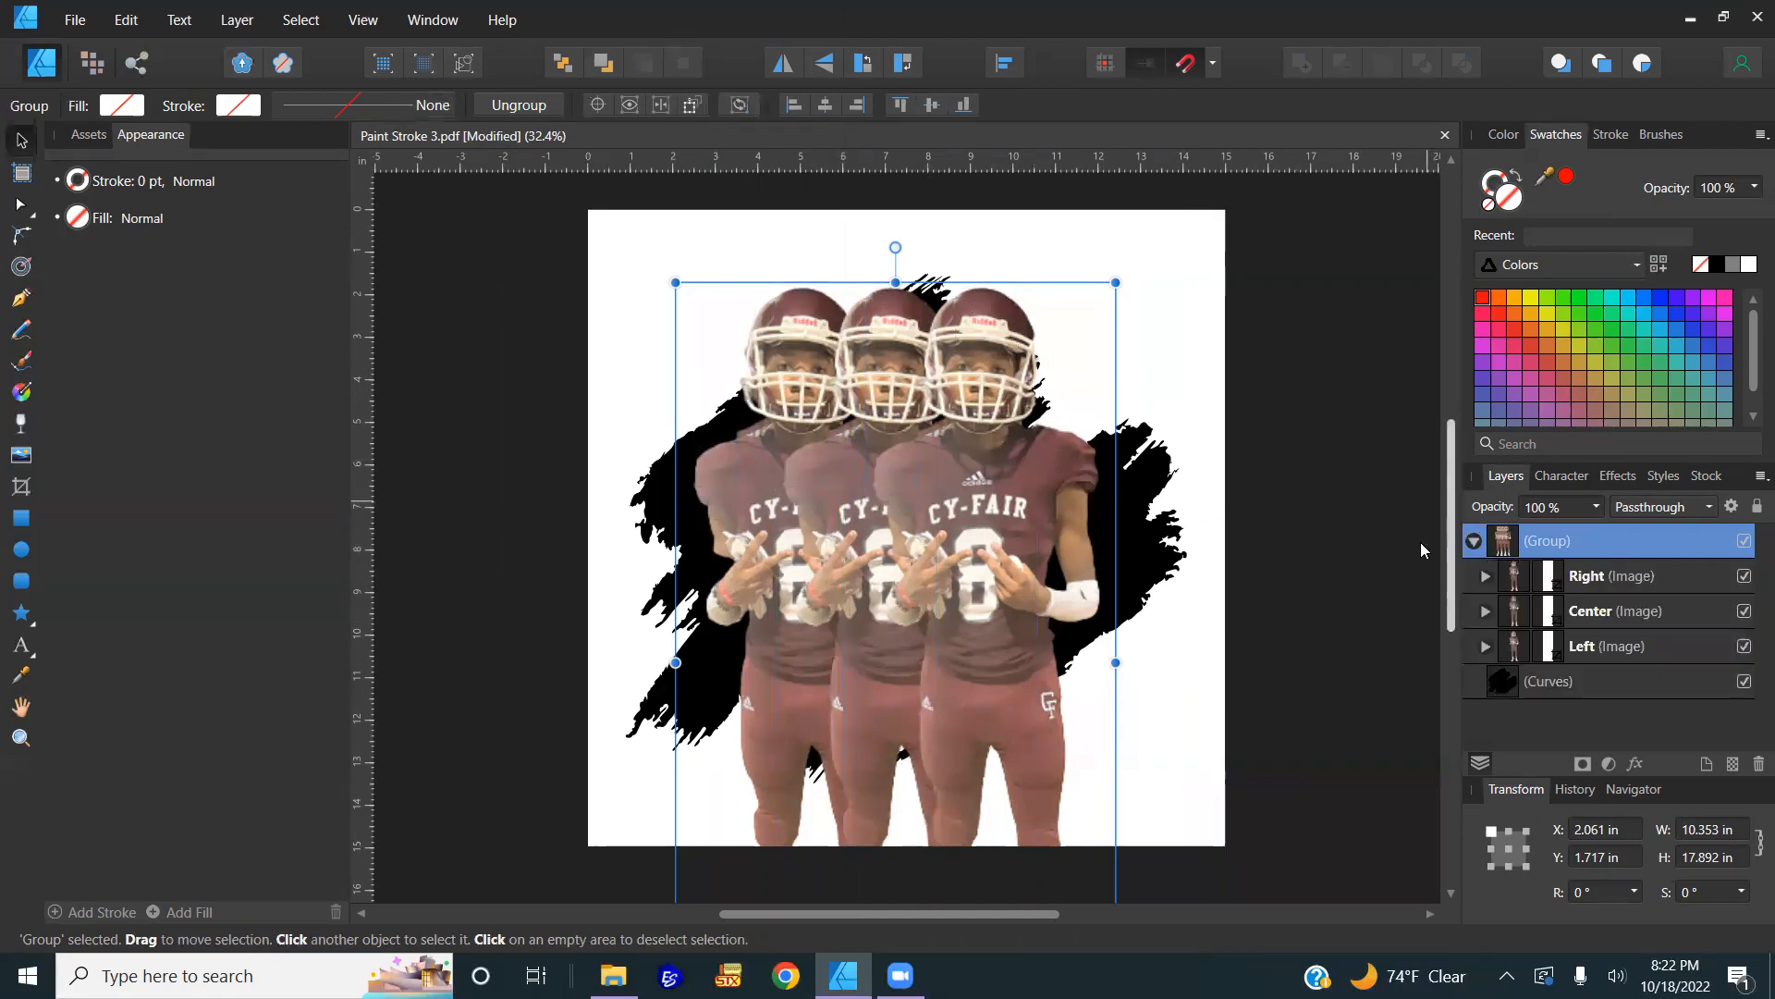
click(1592, 581)
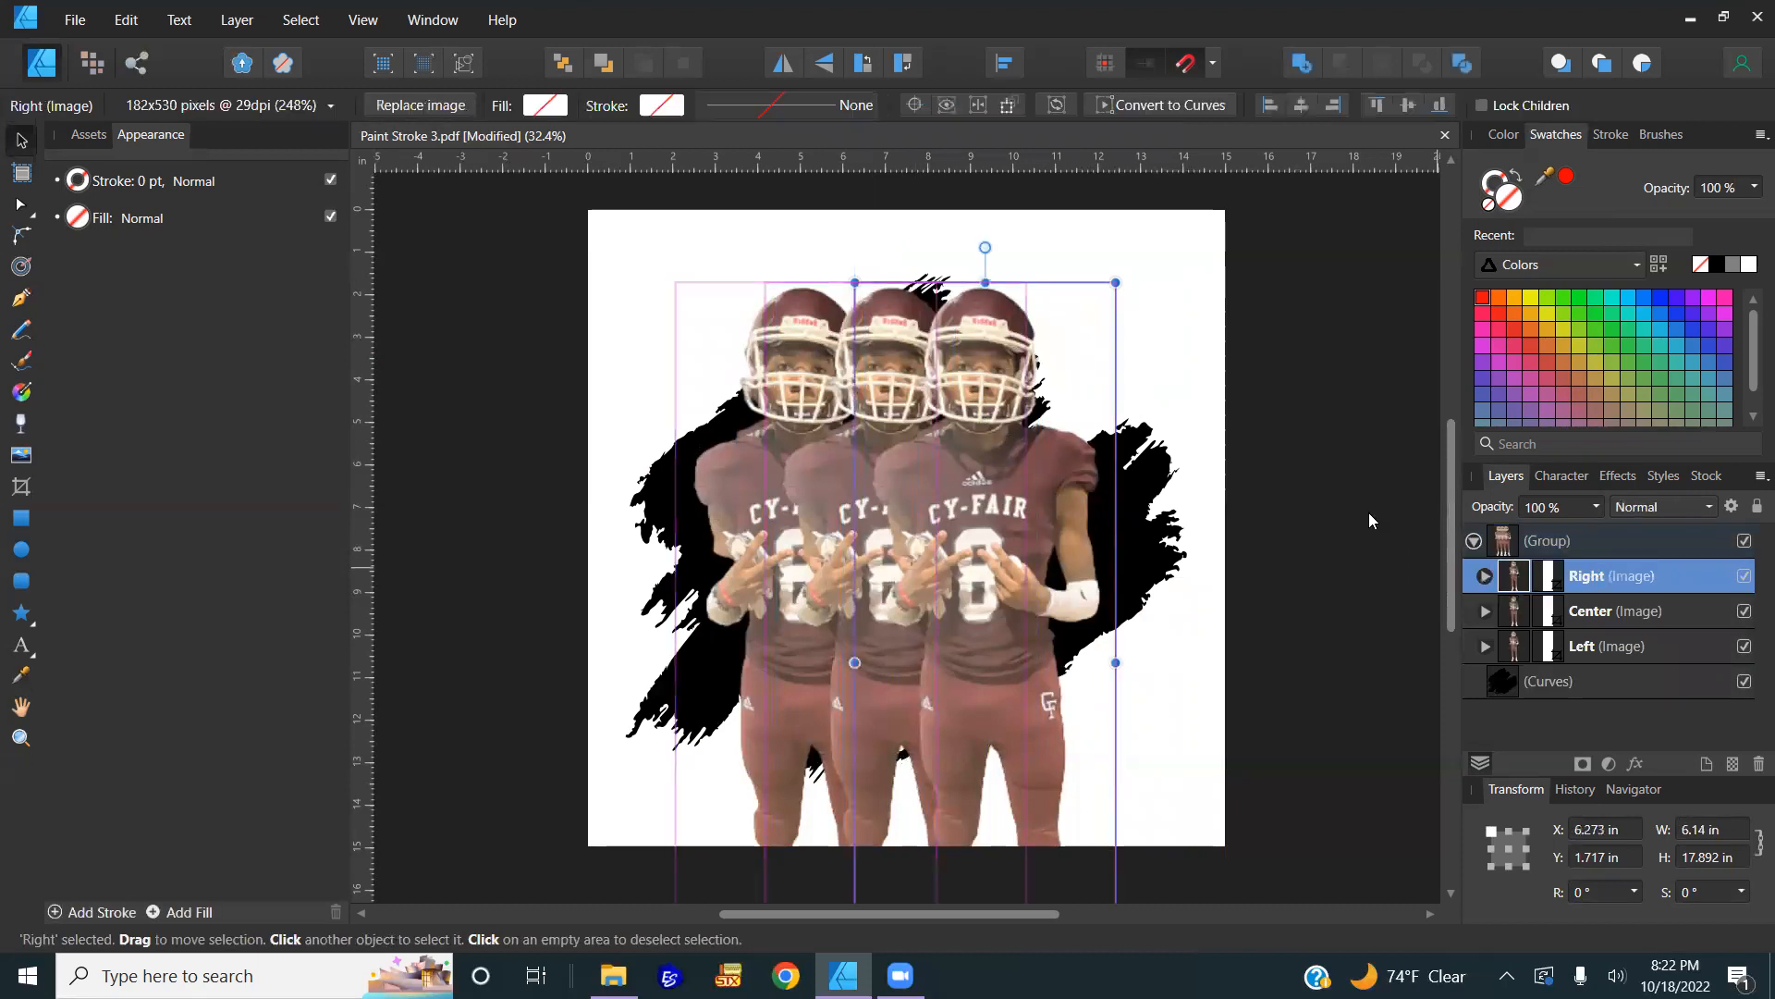
click(1204, 505)
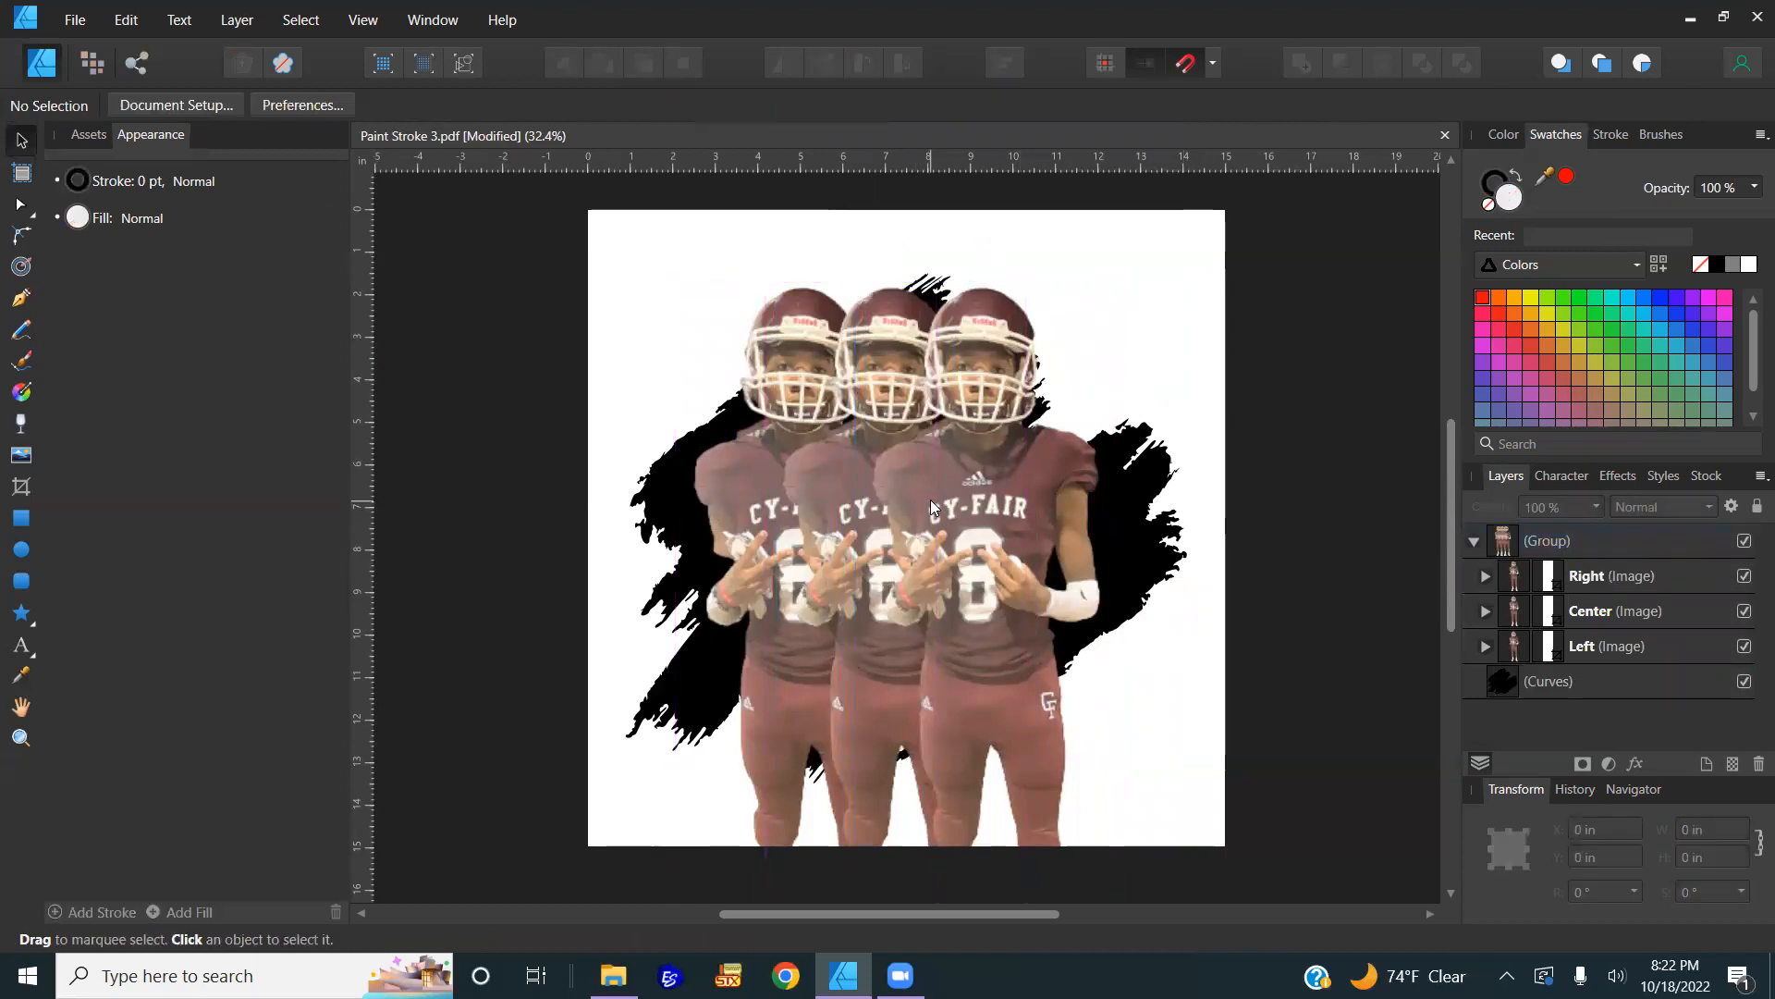
Step: Paste the maroon CF paw logo into the top-left corner and sample its dark red for the players
key(ctrl+v)
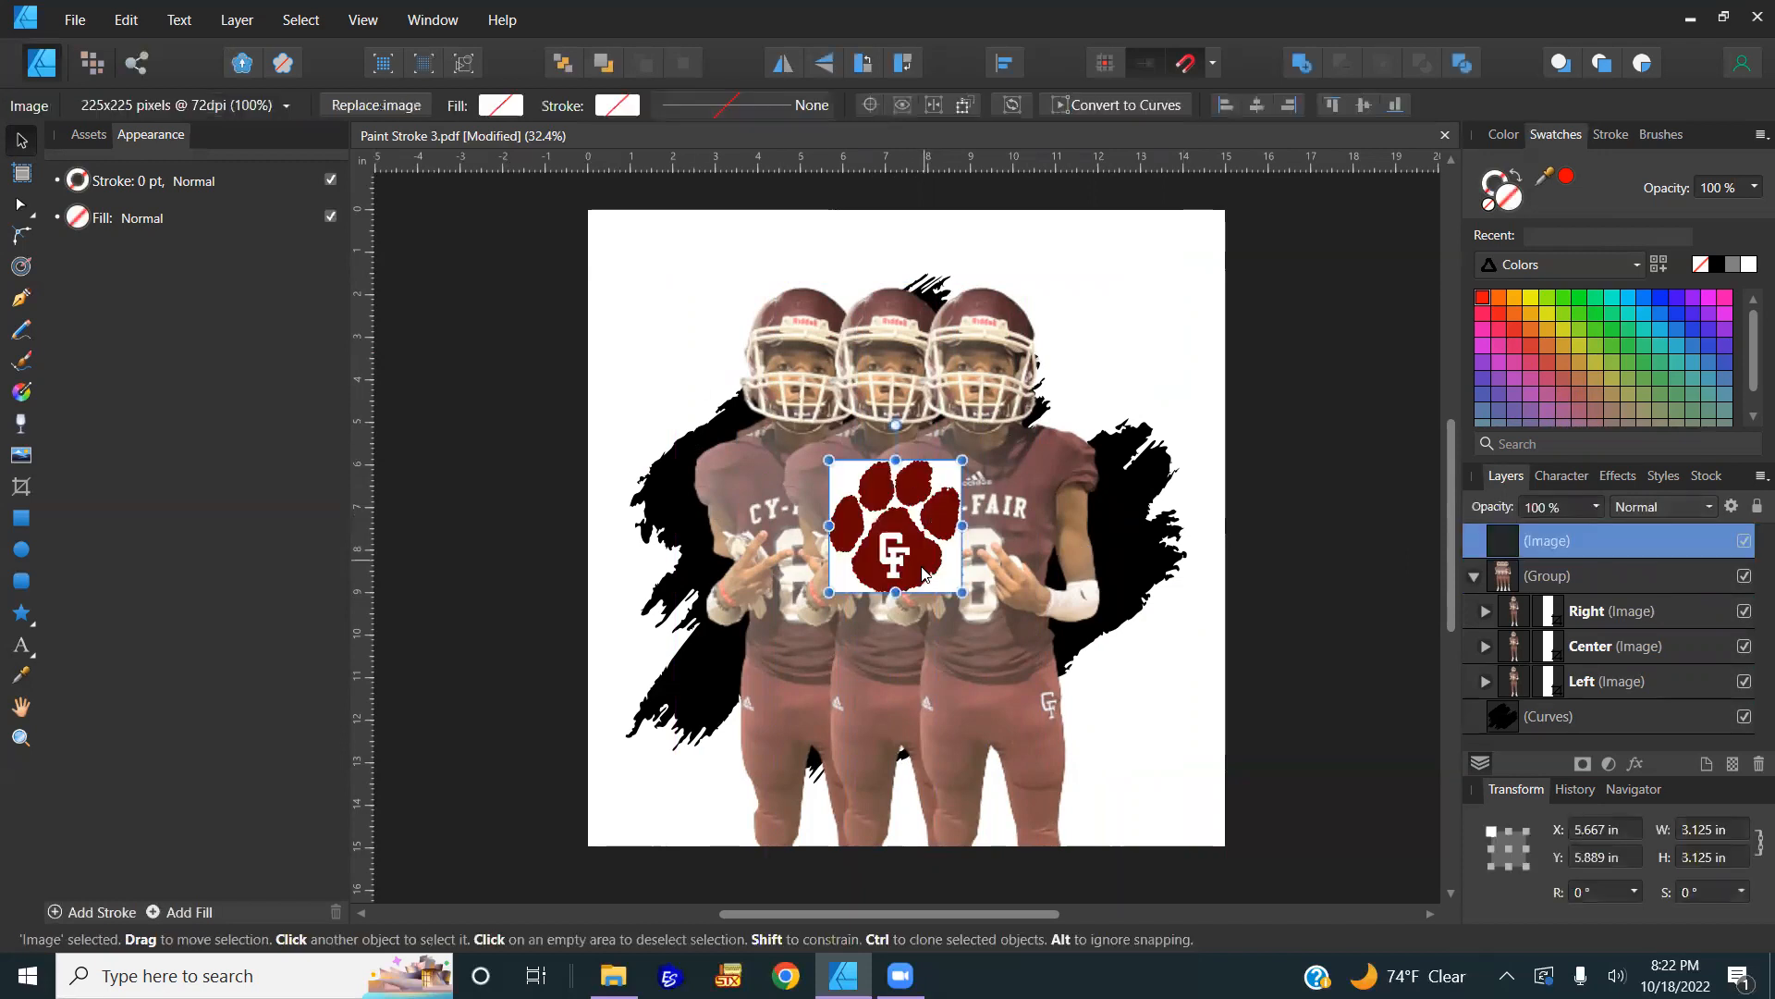
drag(921, 562, 678, 321)
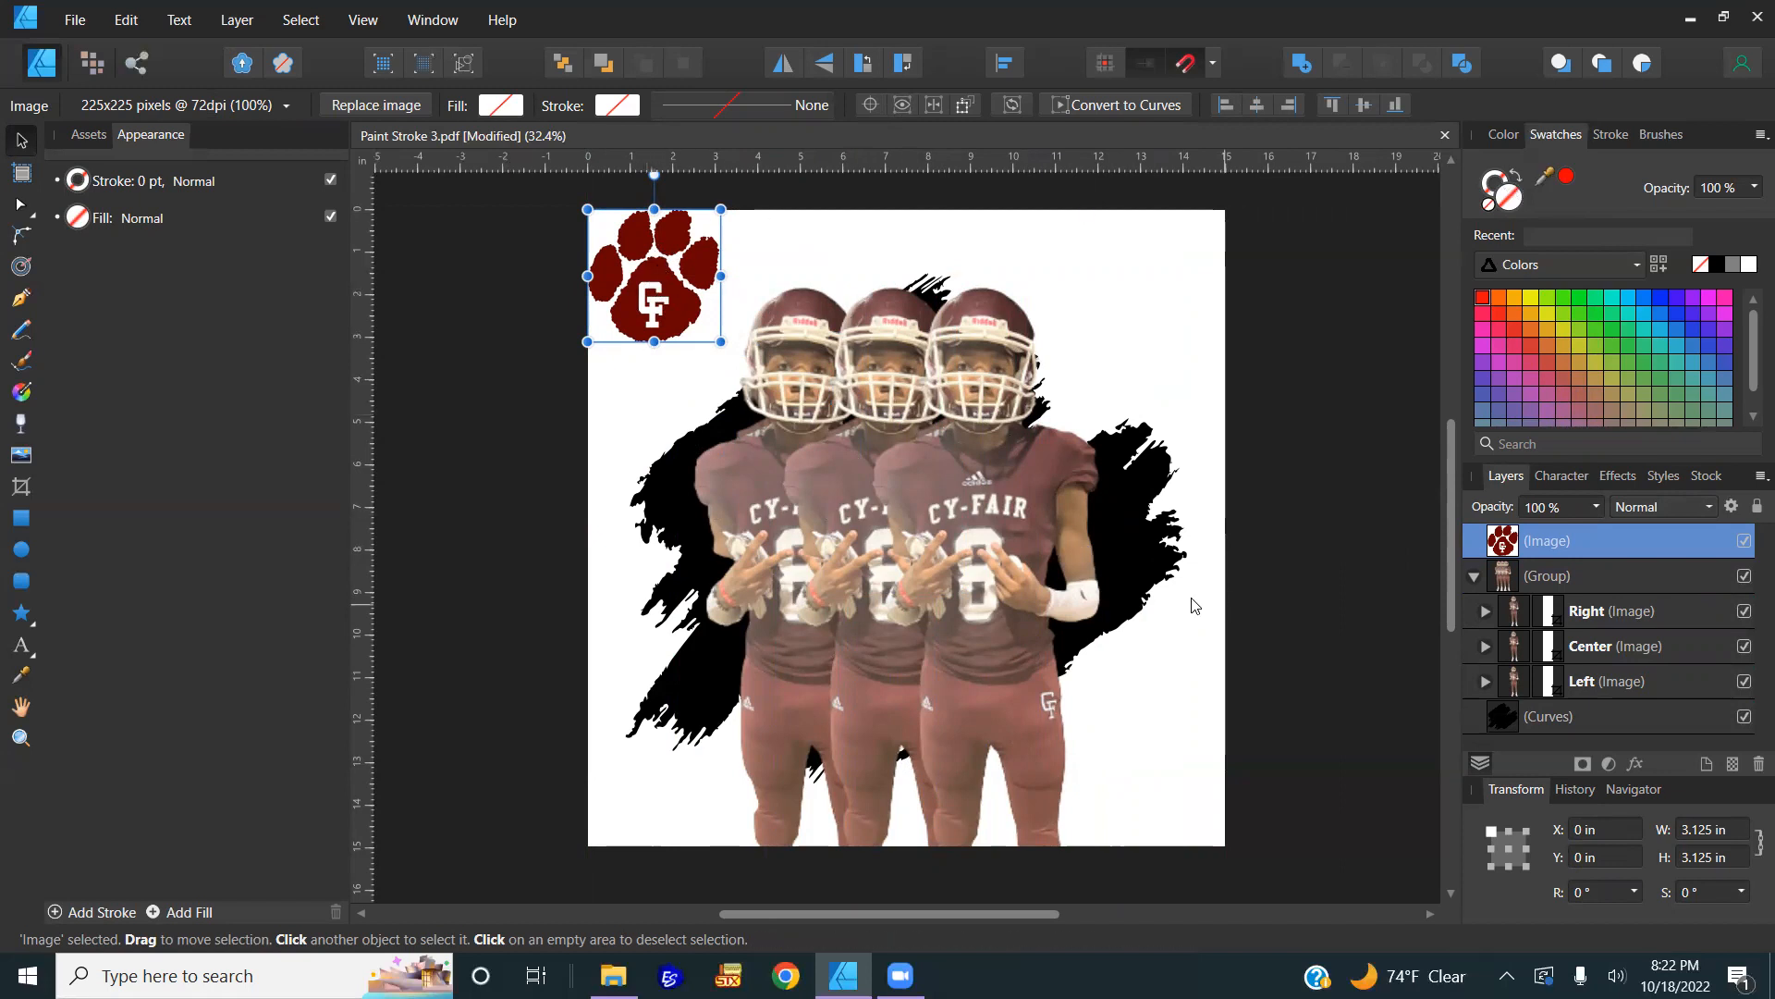
click(1618, 614)
shift+click(1607, 681)
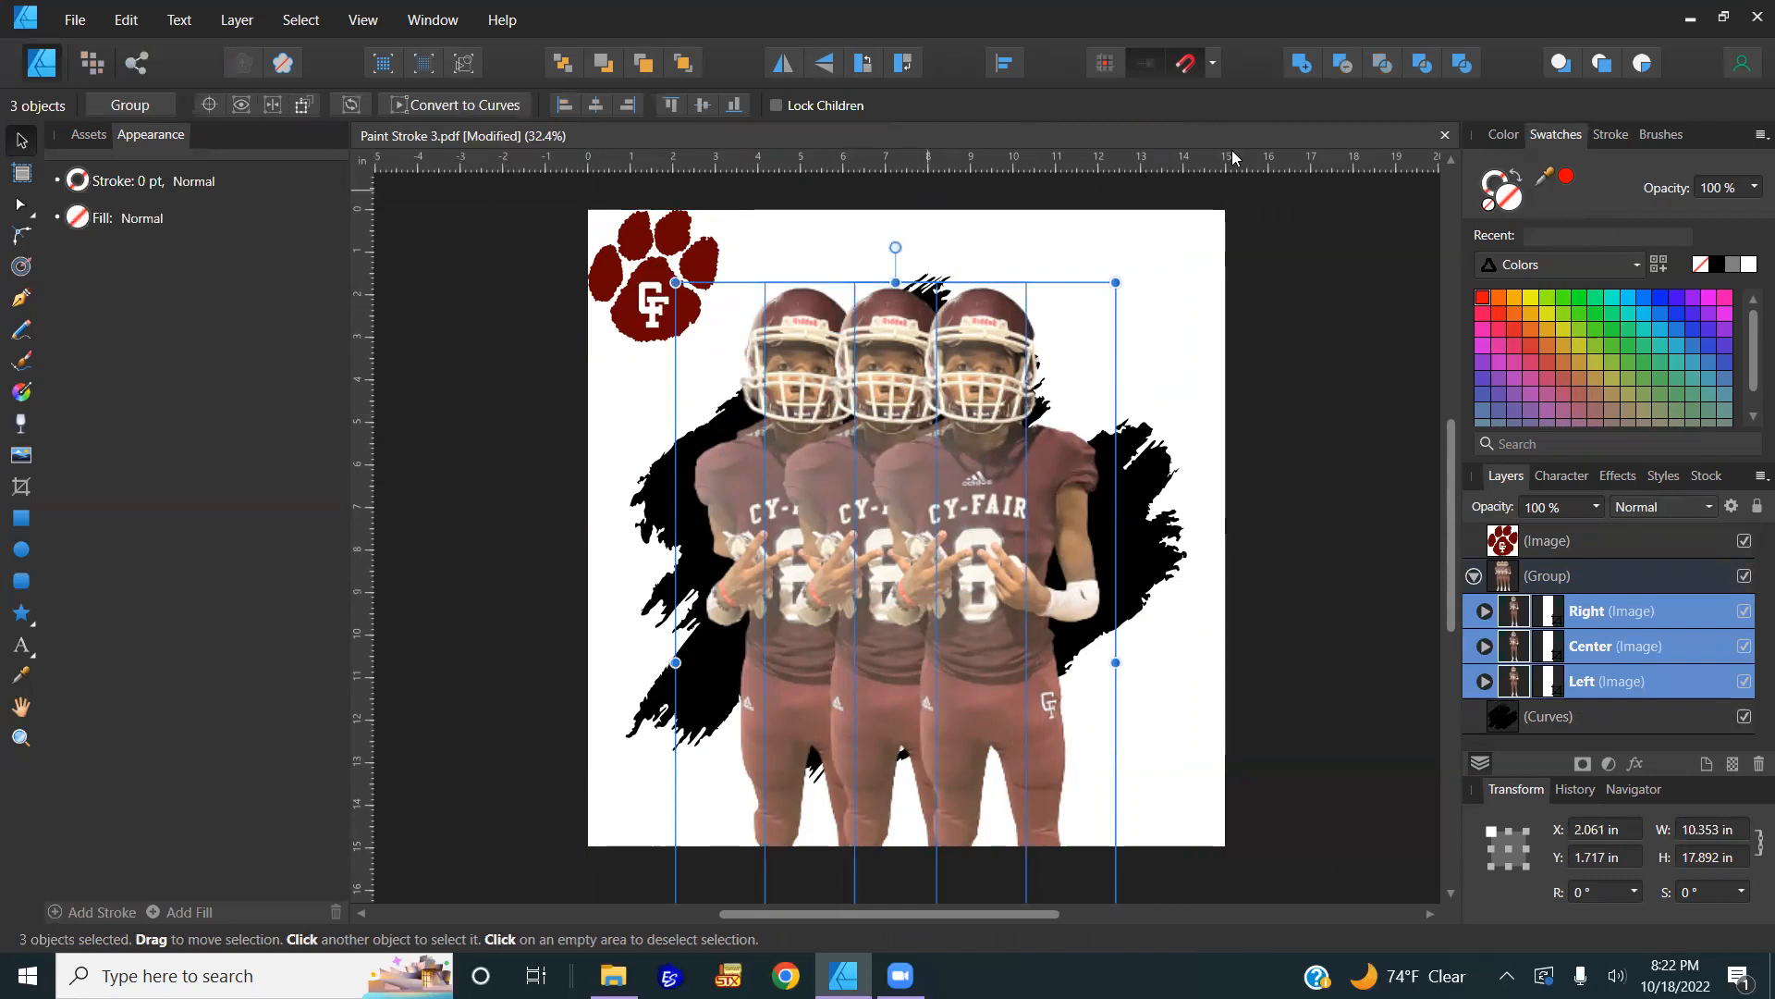
drag(1534, 185, 701, 251)
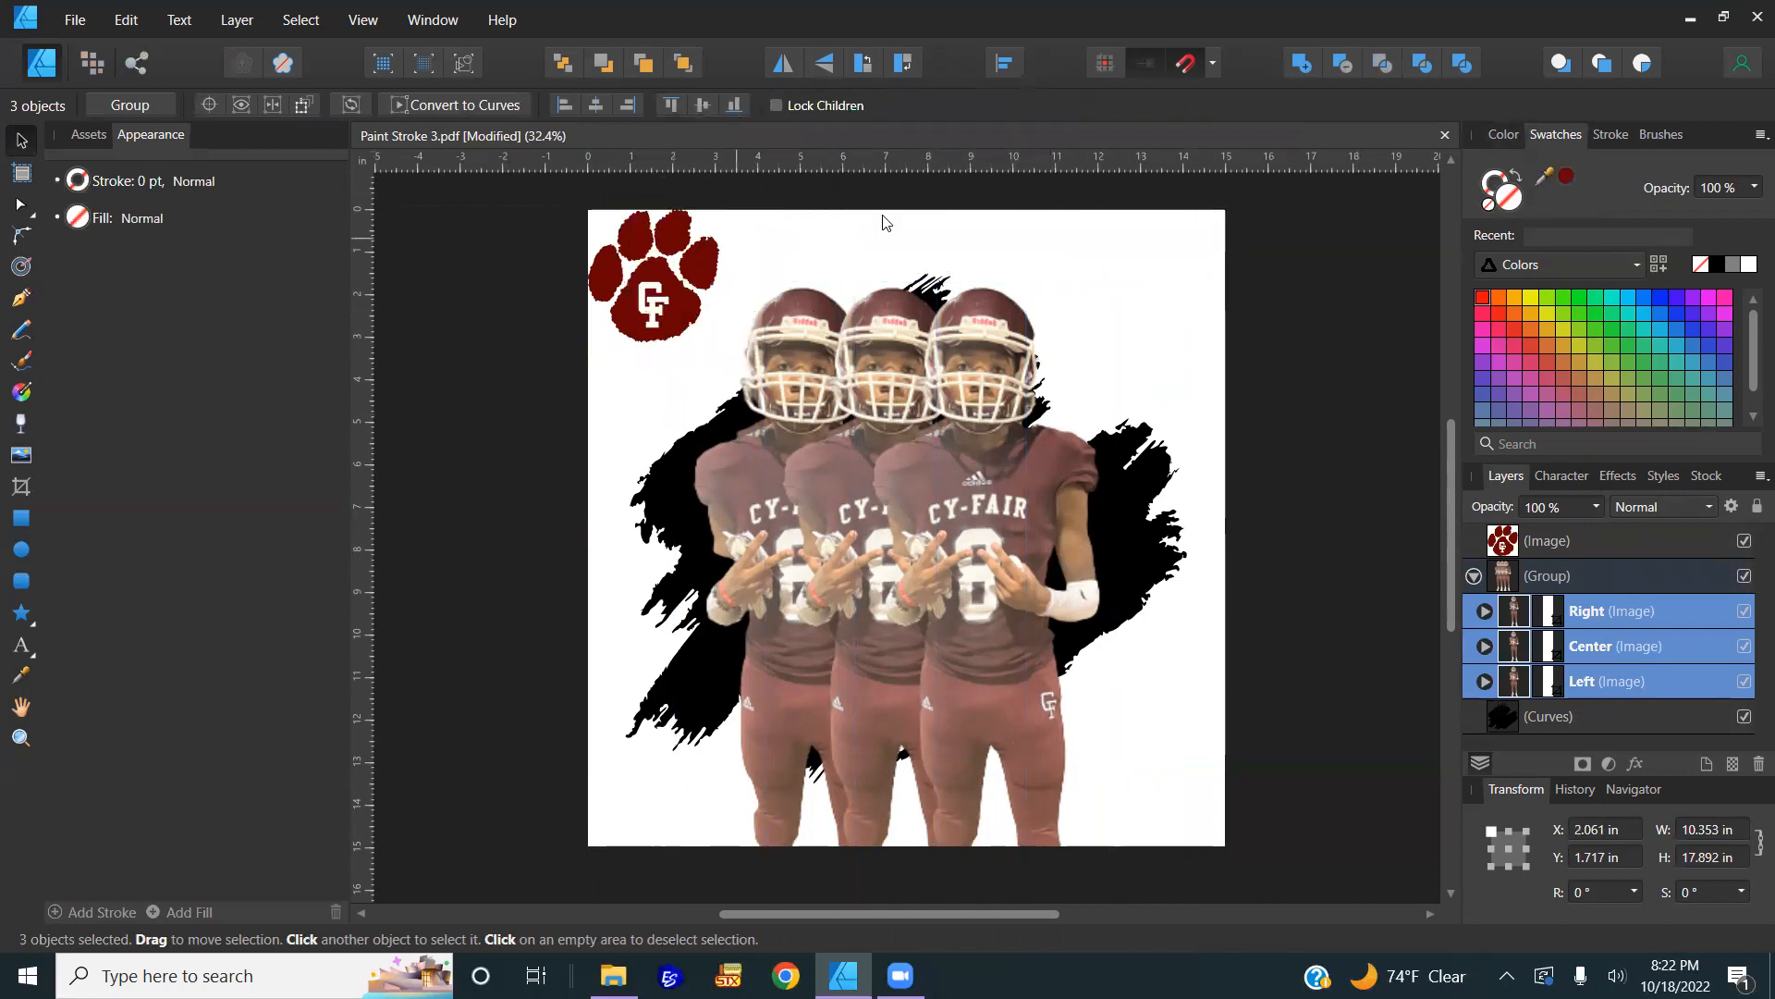
Step: Fill the three grouped player images with the sampled dark red, then select the Right player layer
click(1567, 179)
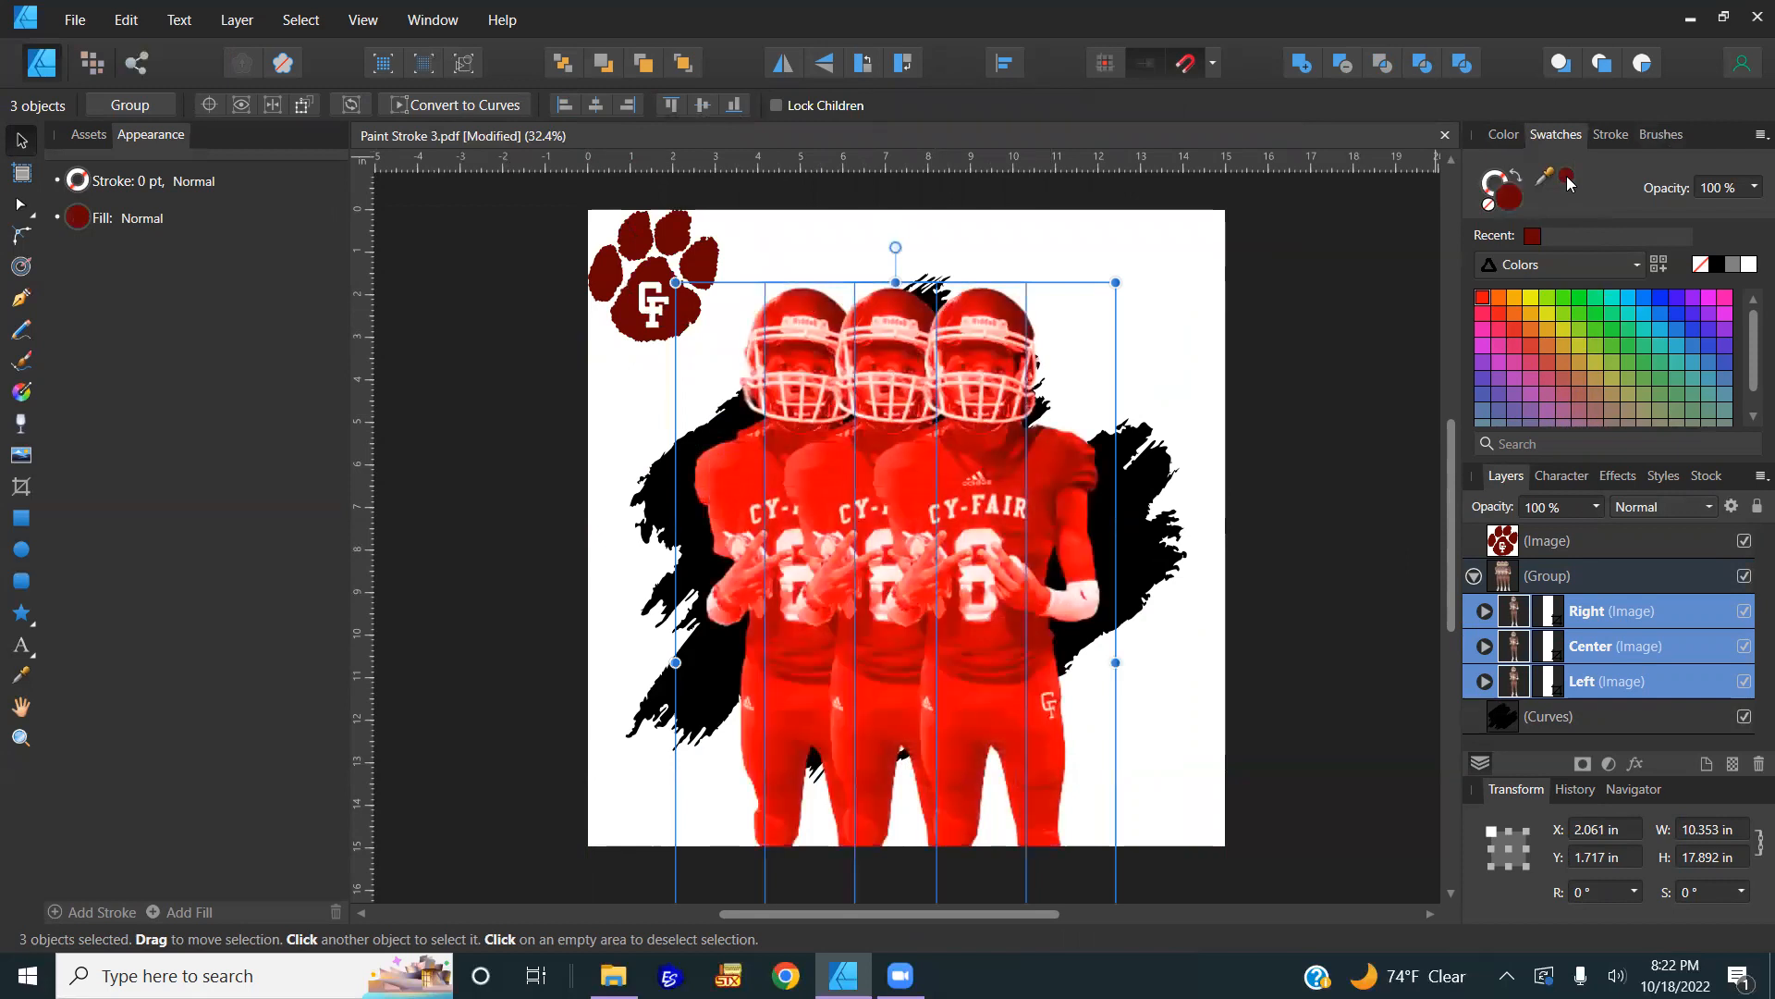
click(1361, 464)
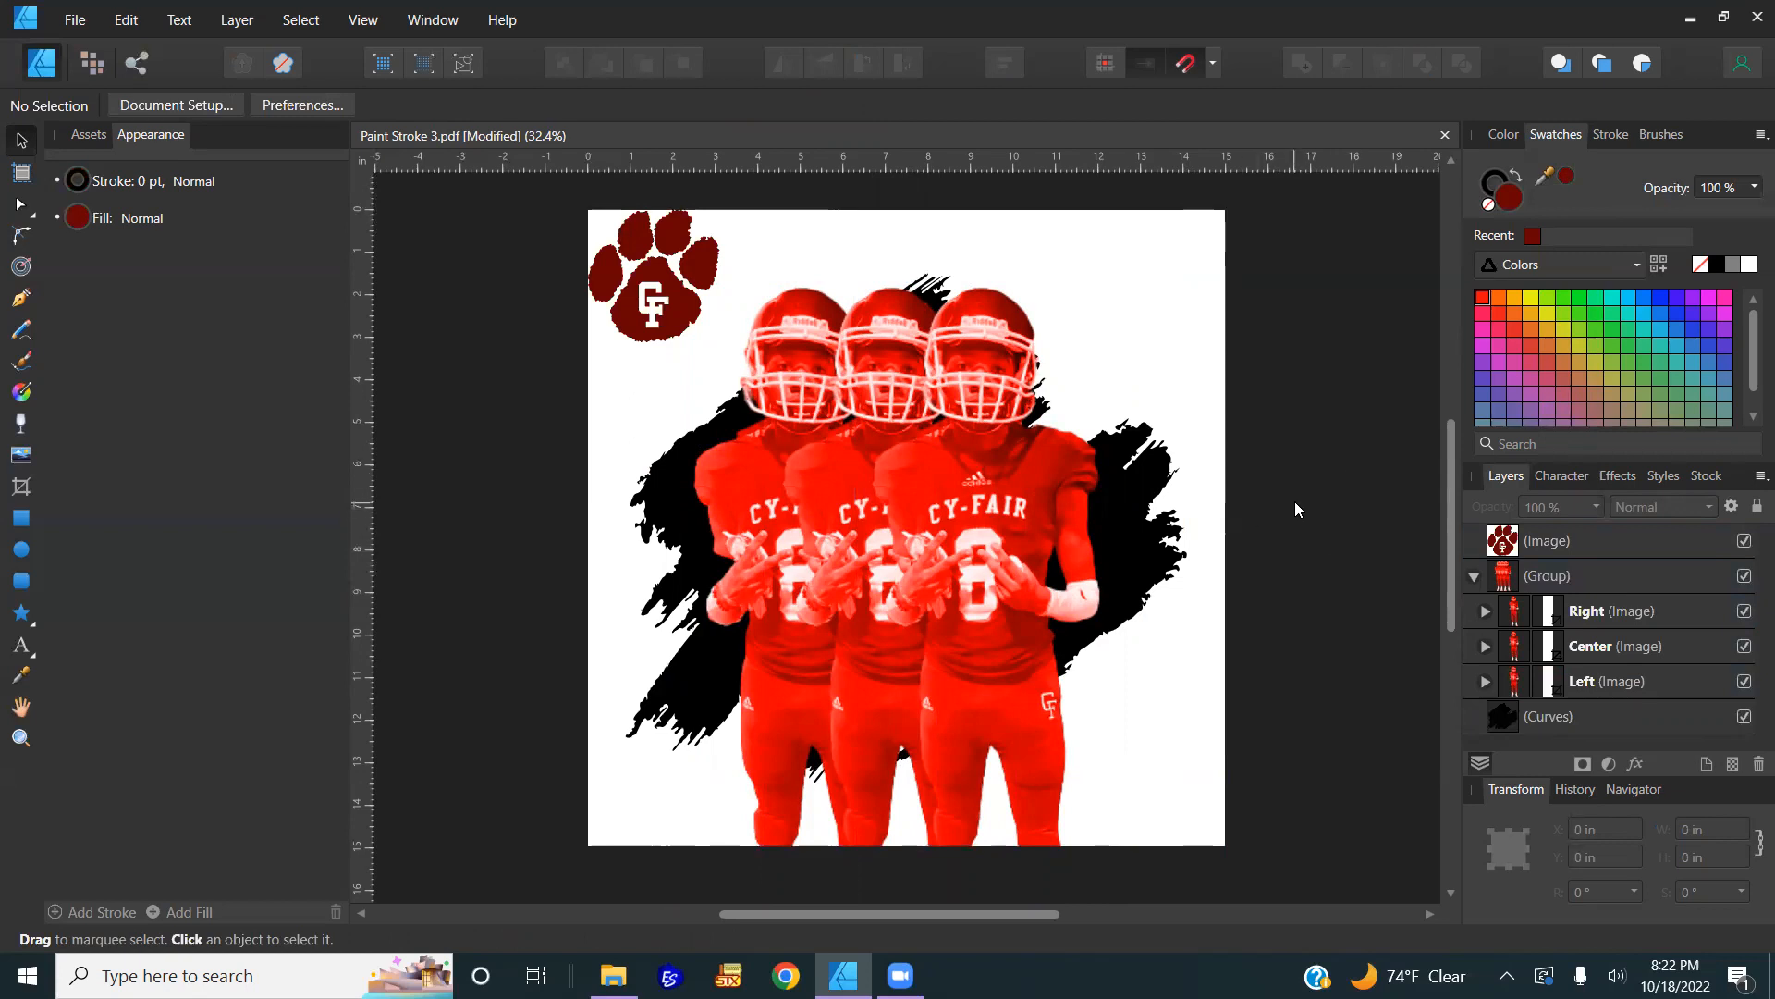
click(990, 500)
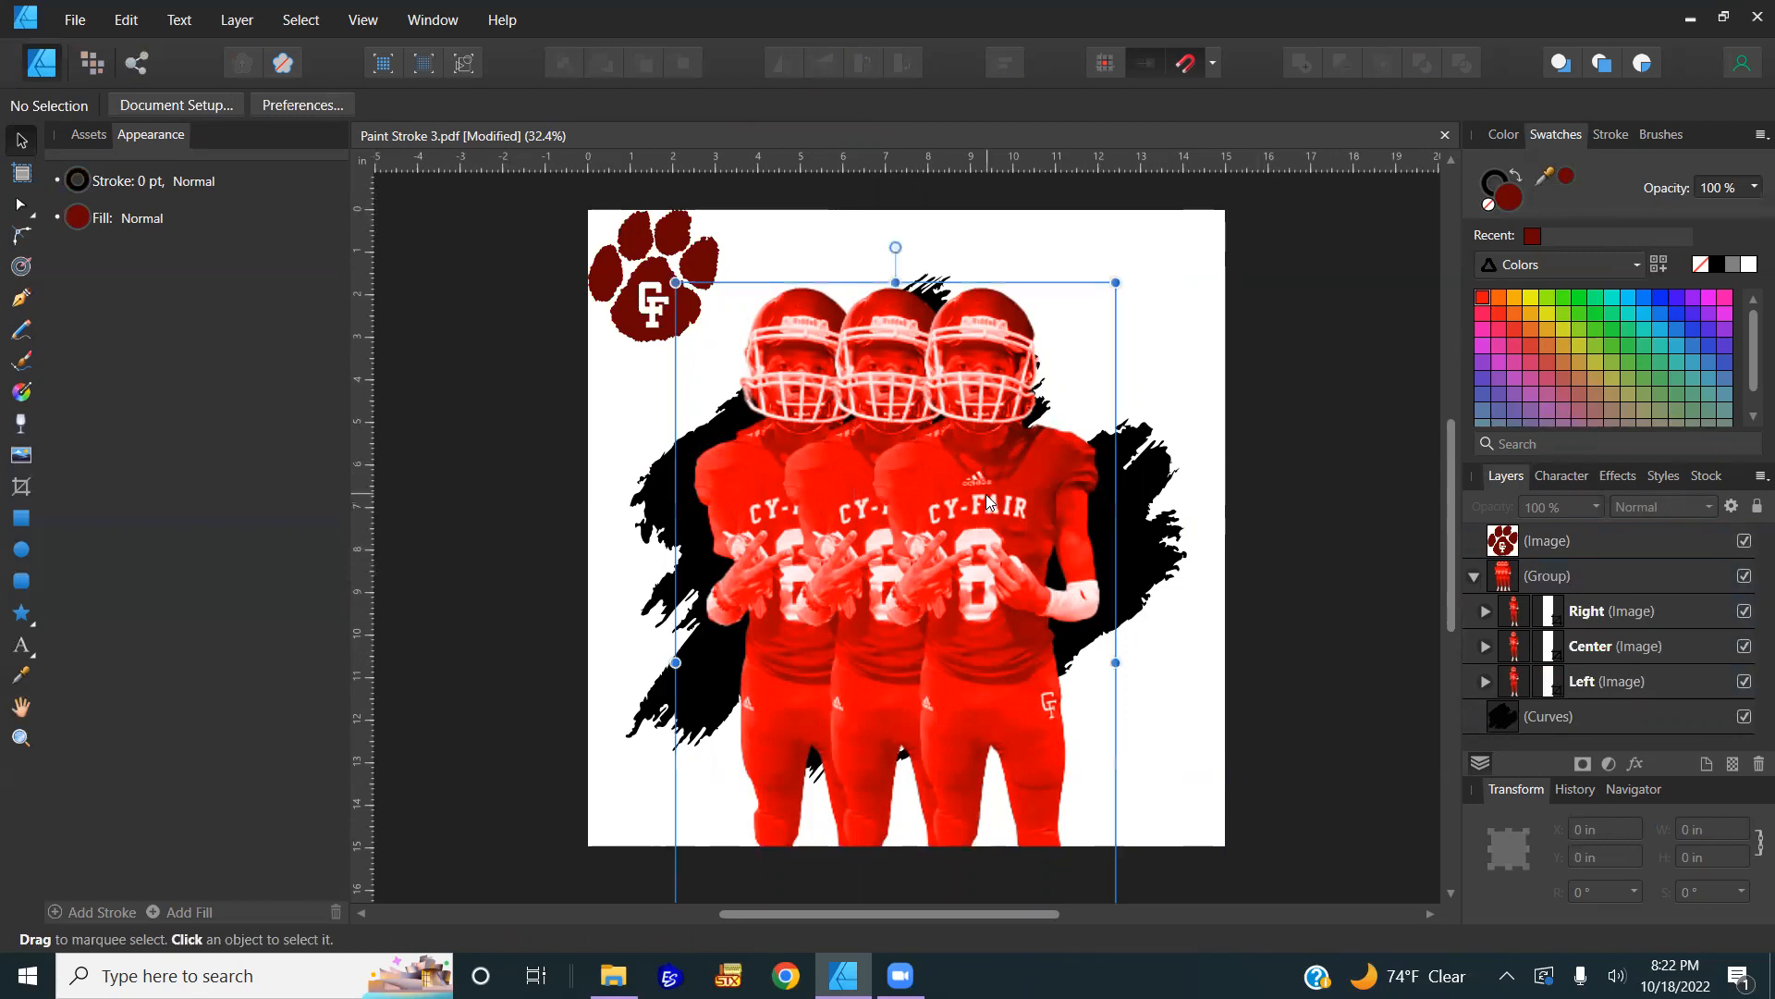
click(1588, 610)
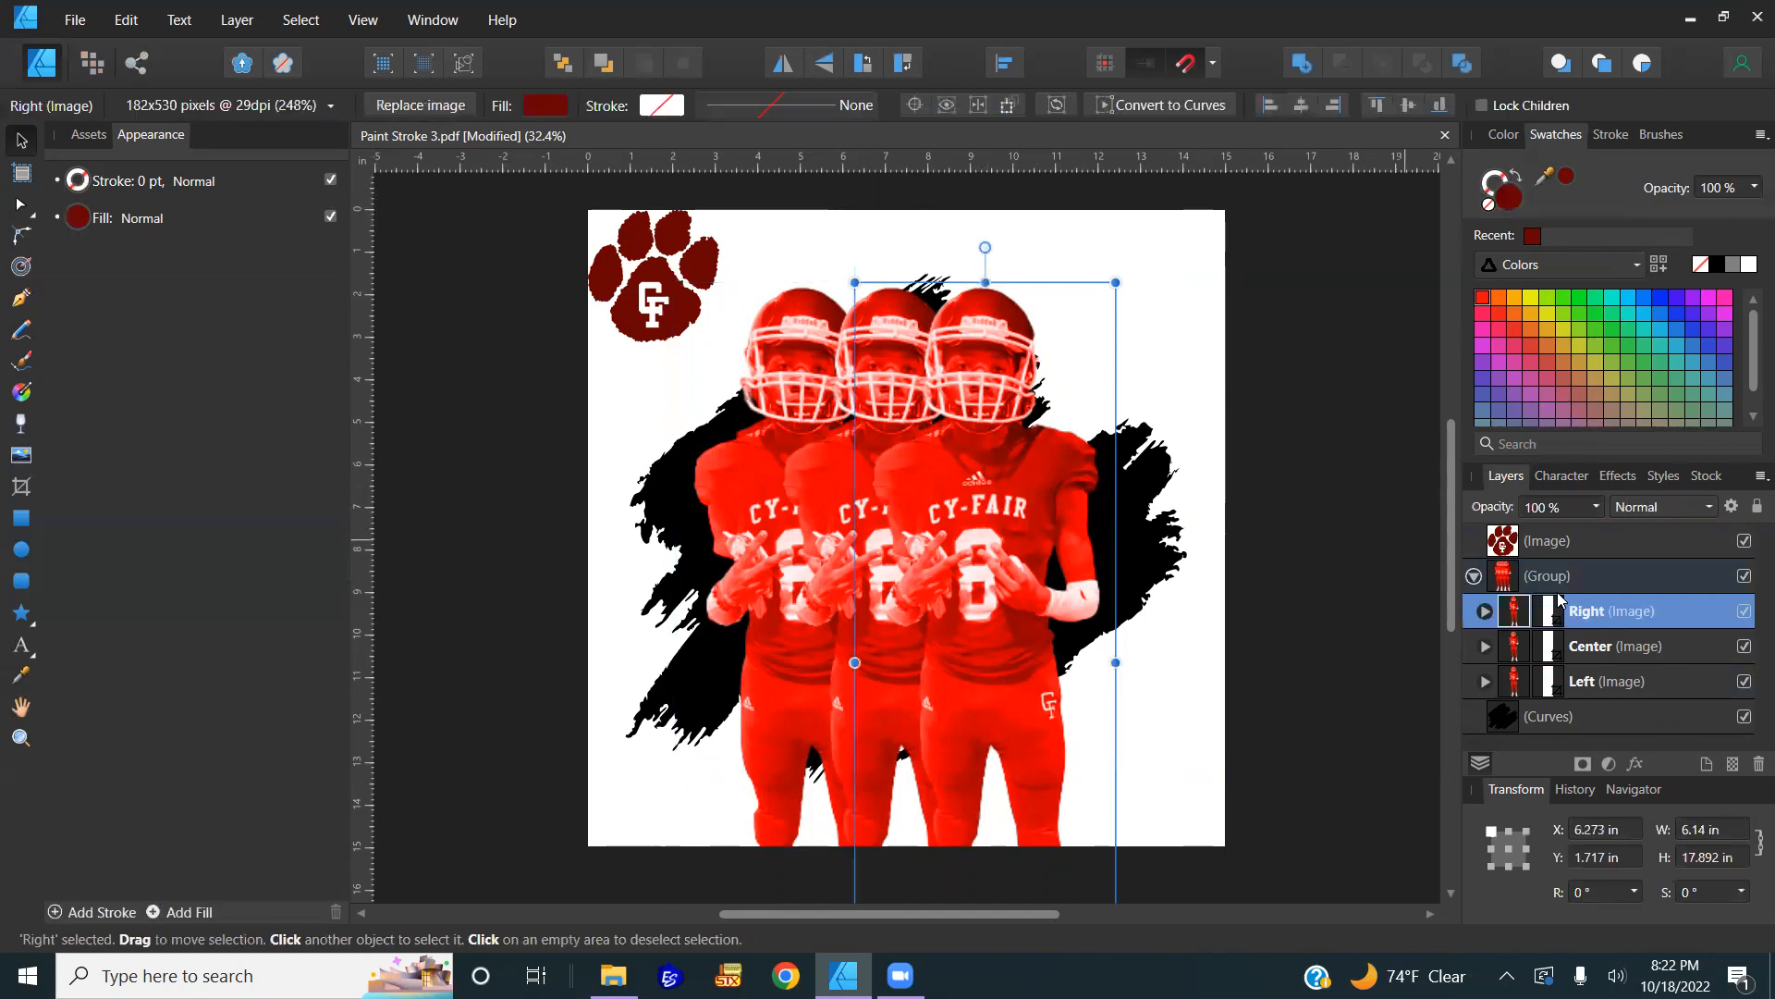
Step: Deepen the Right player's red fill tint in the colour chooser
double_click(1506, 197)
drag(1518, 547, 1289, 565)
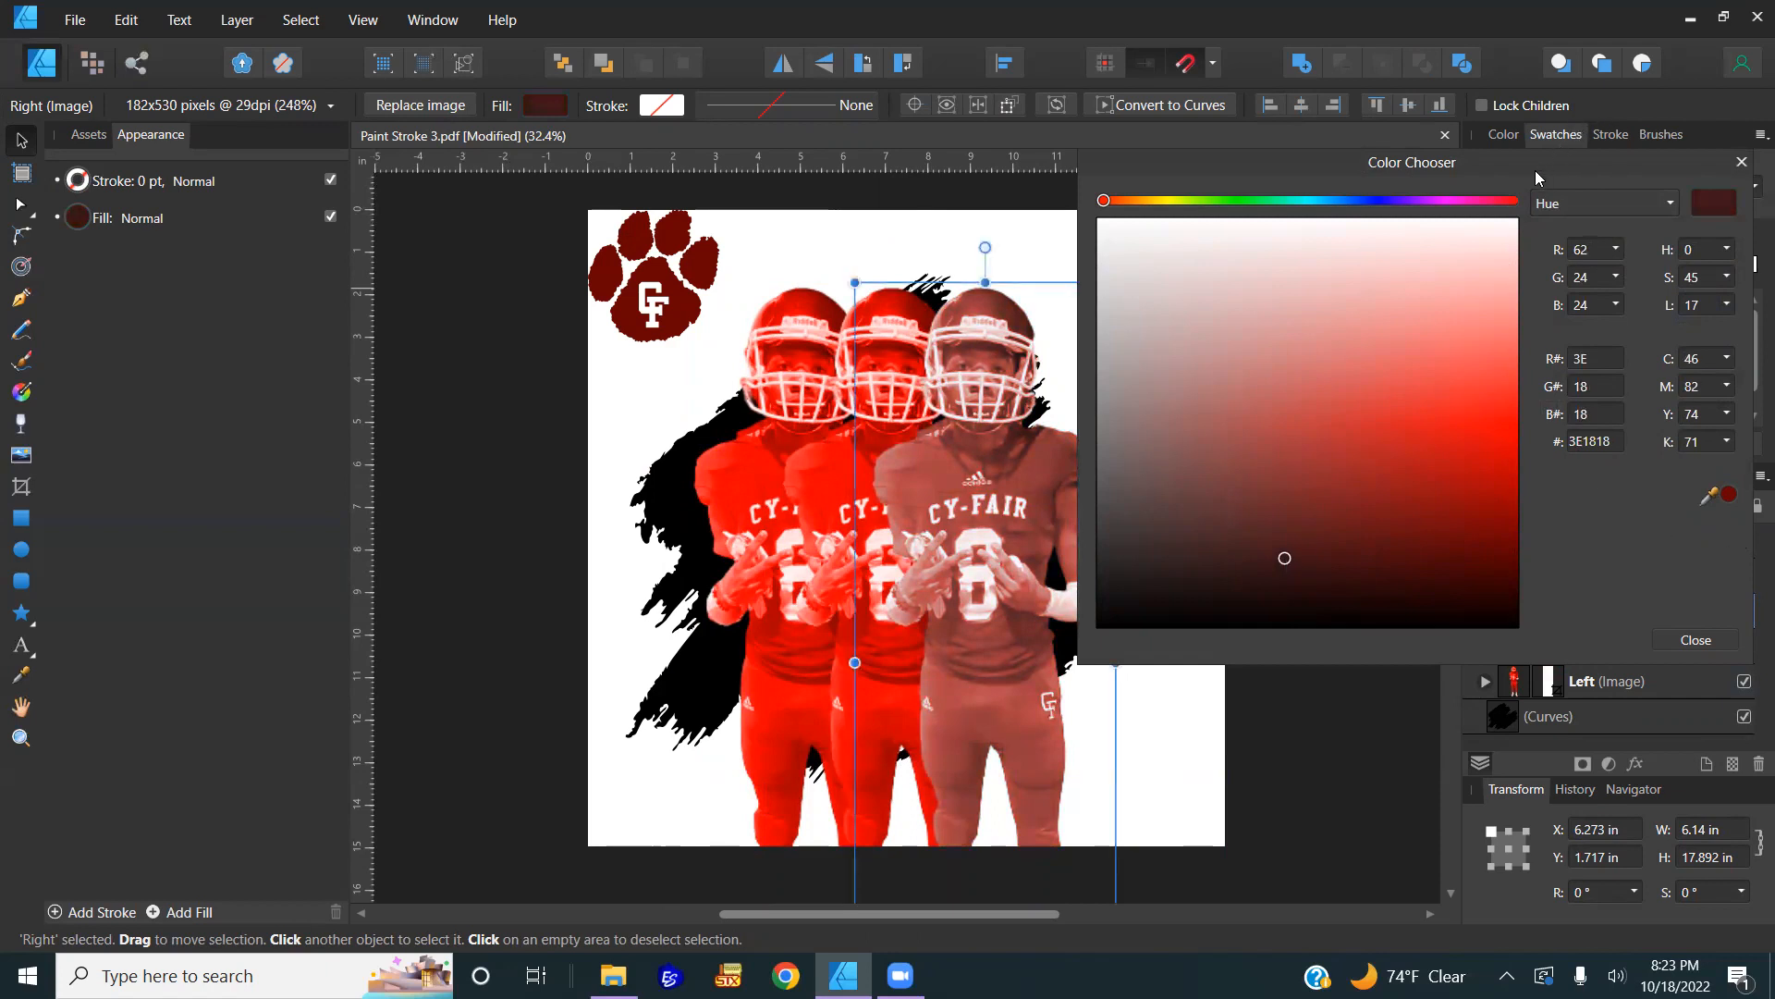
drag(1534, 171, 1485, 158)
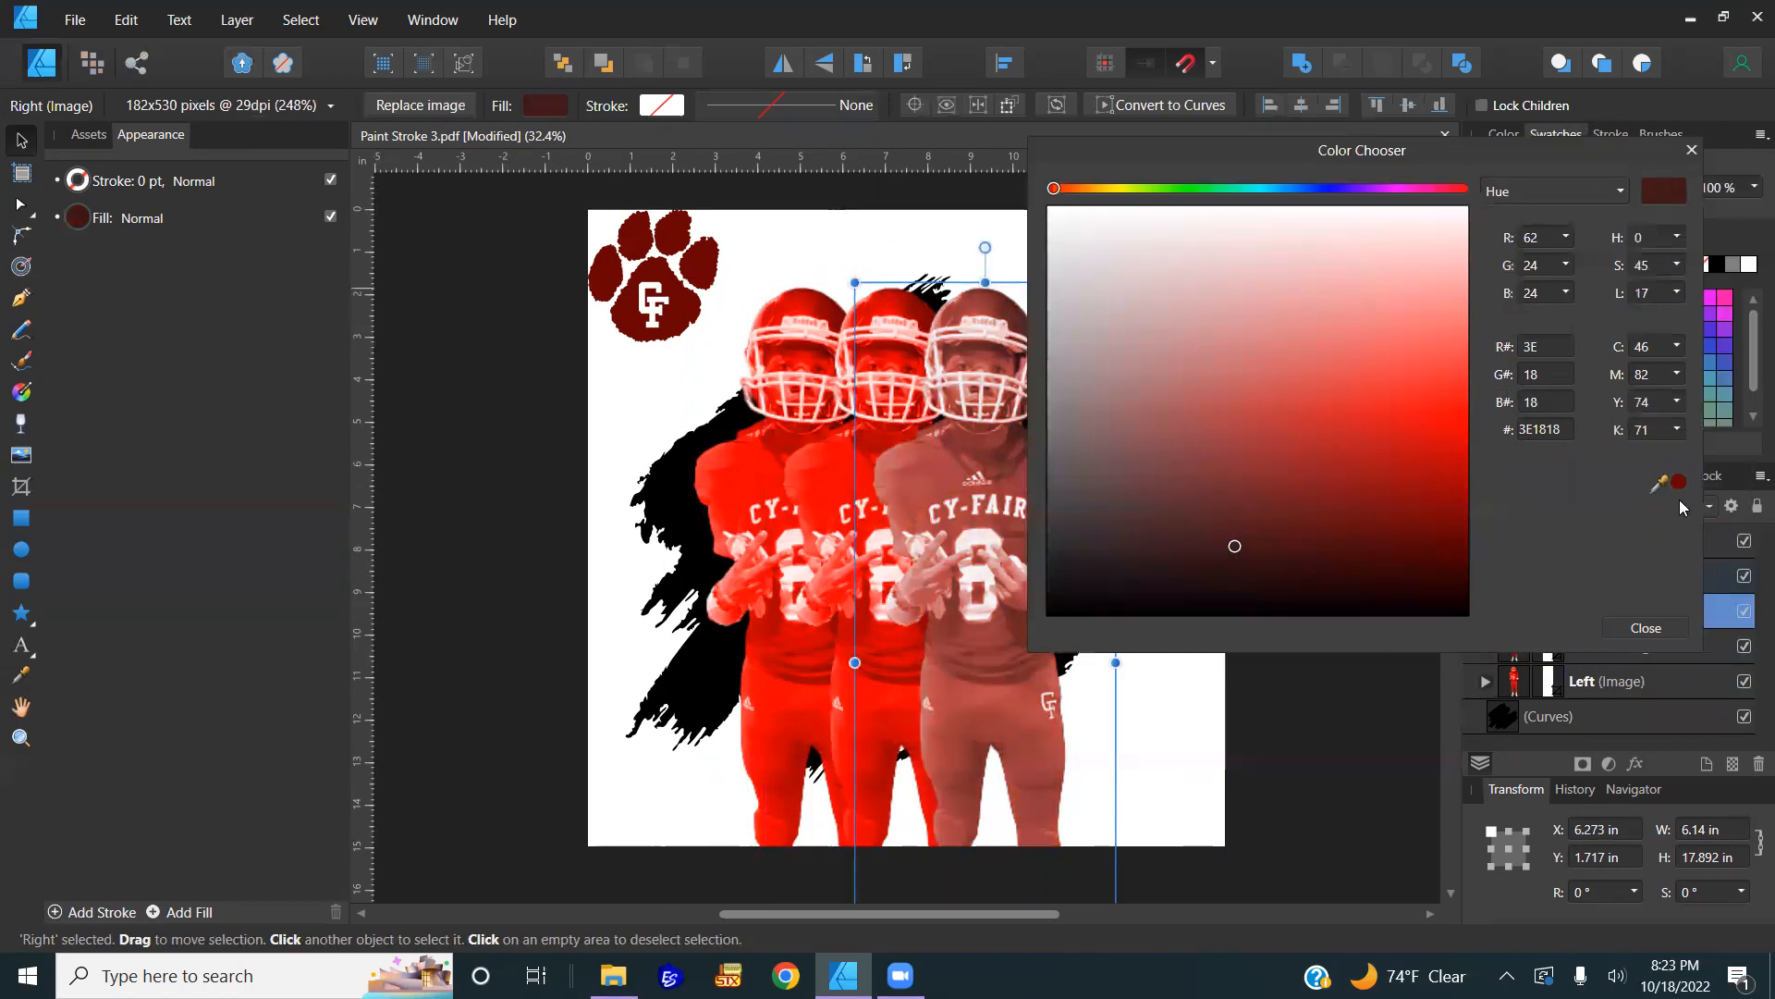
Step: Tint the left player pale pink (E79F9F) and the right player dark maroon, then close the chooser
click(1640, 681)
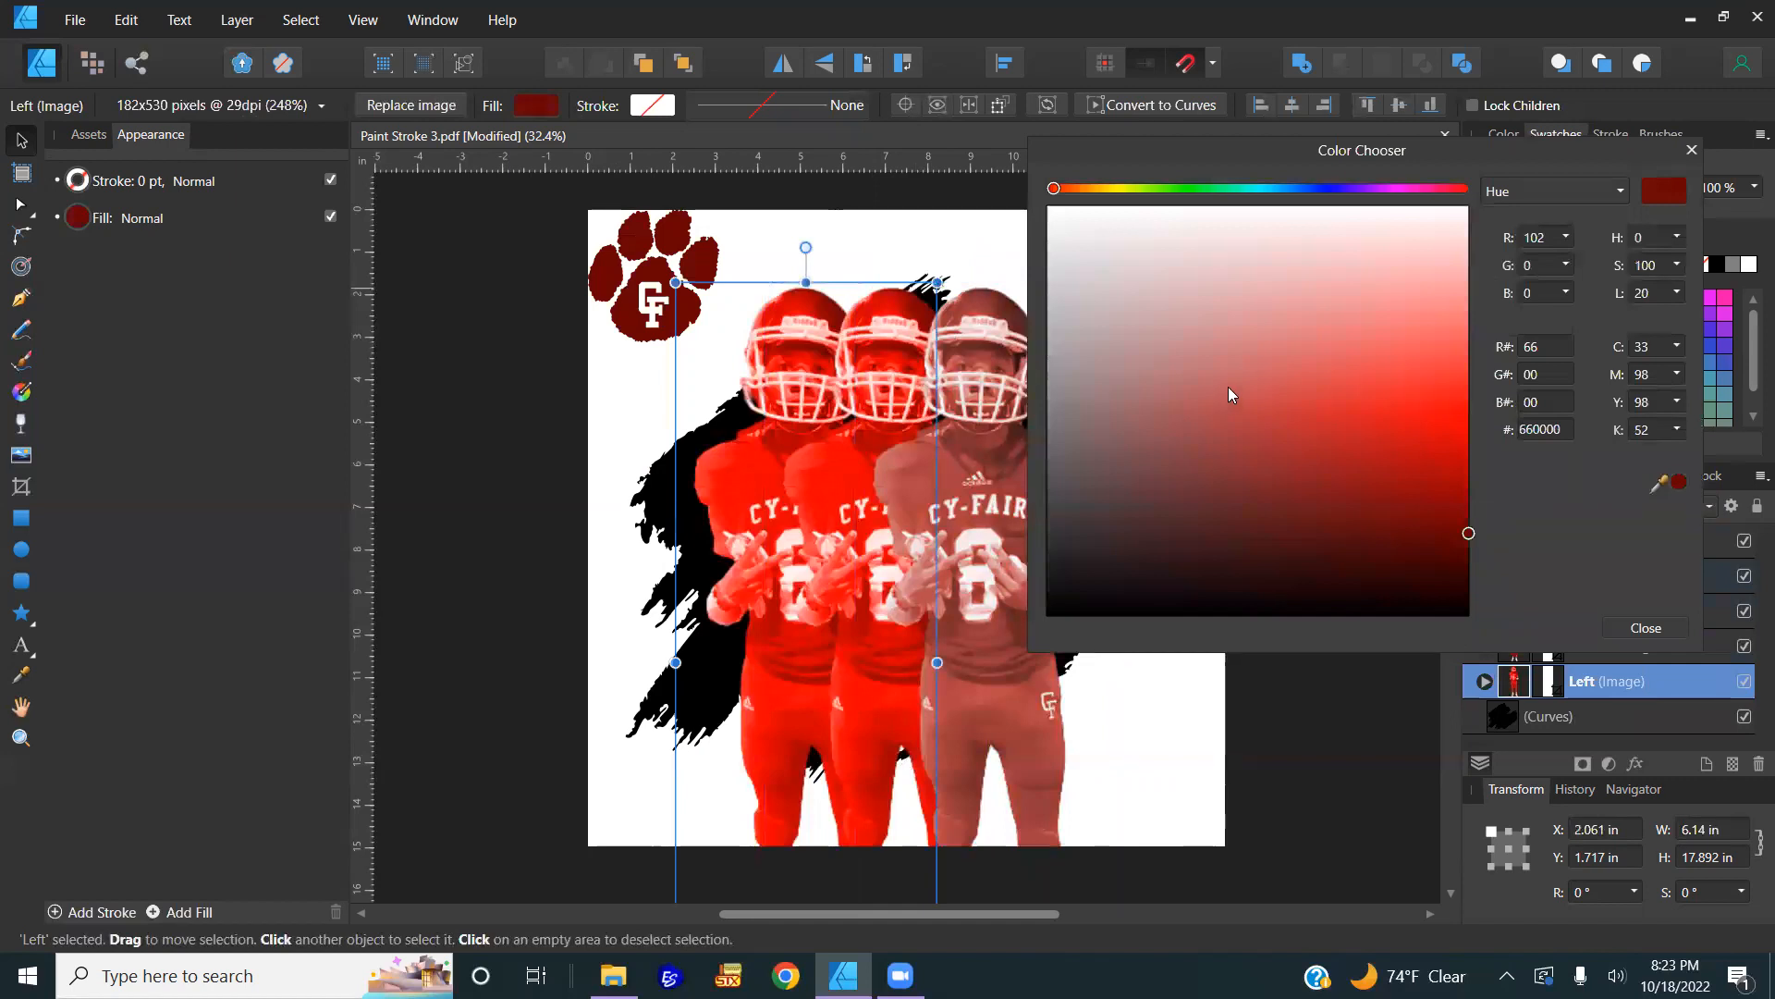
drag(1469, 537, 1300, 300)
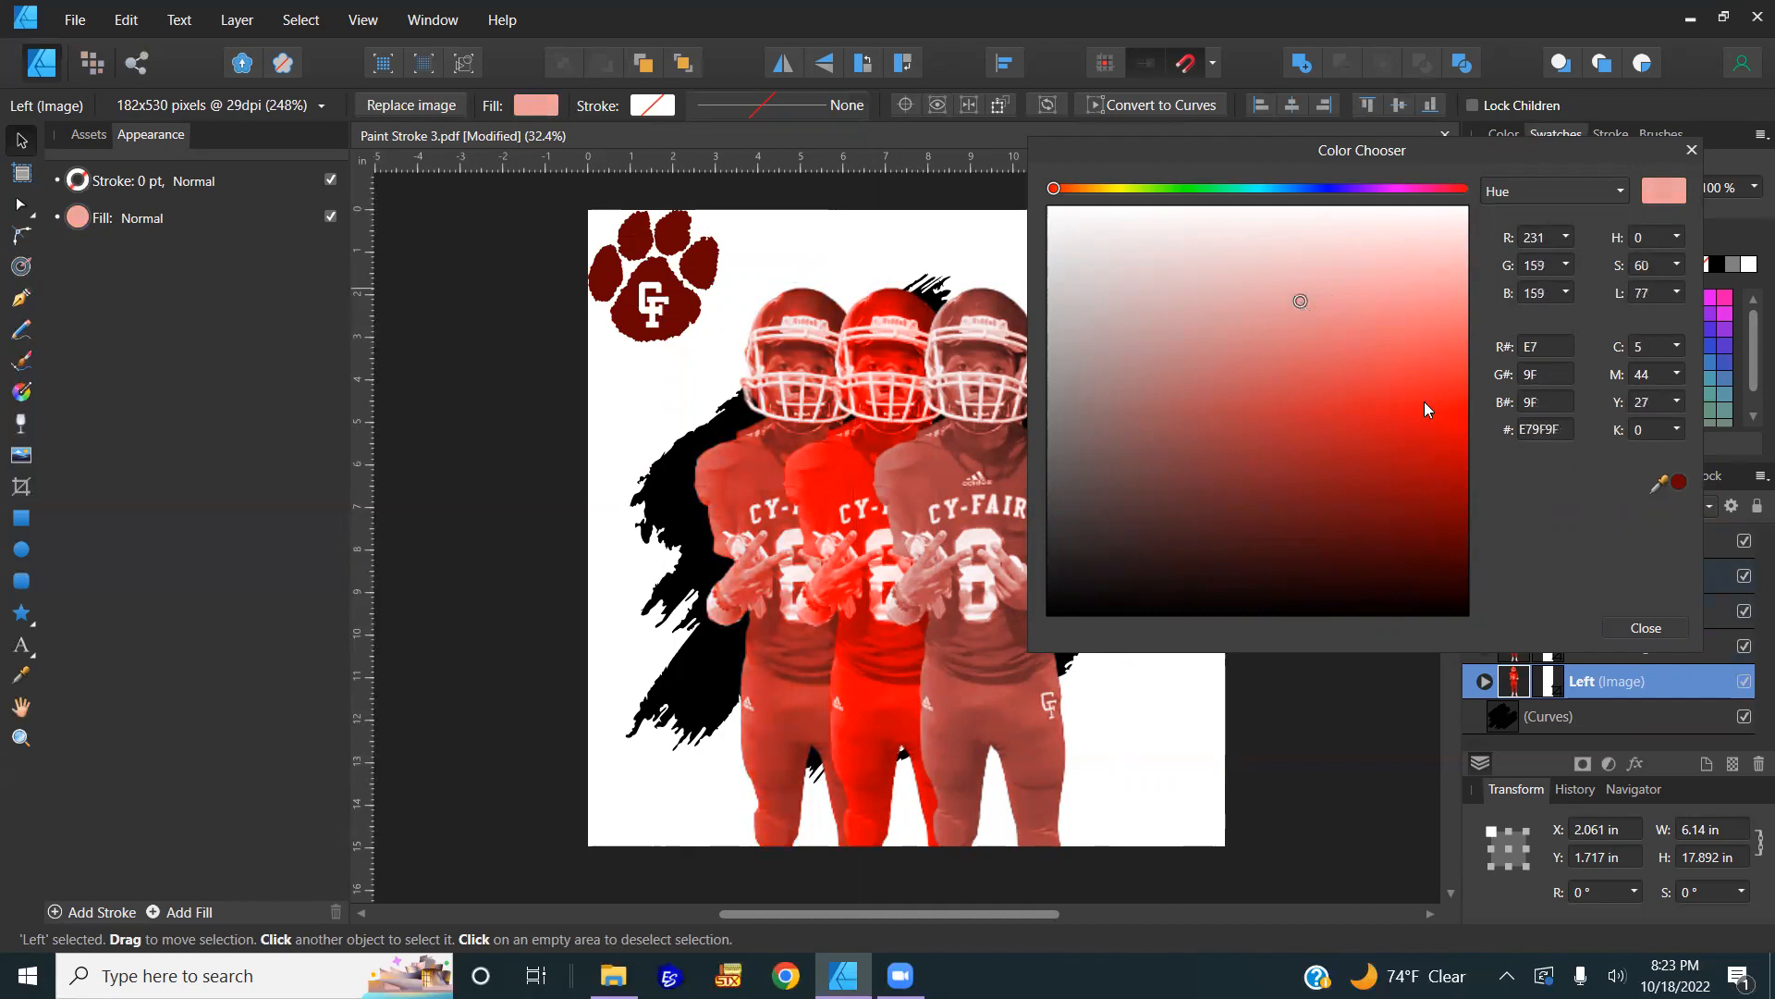
click(1046, 764)
drag(1246, 557, 1211, 563)
click(1648, 627)
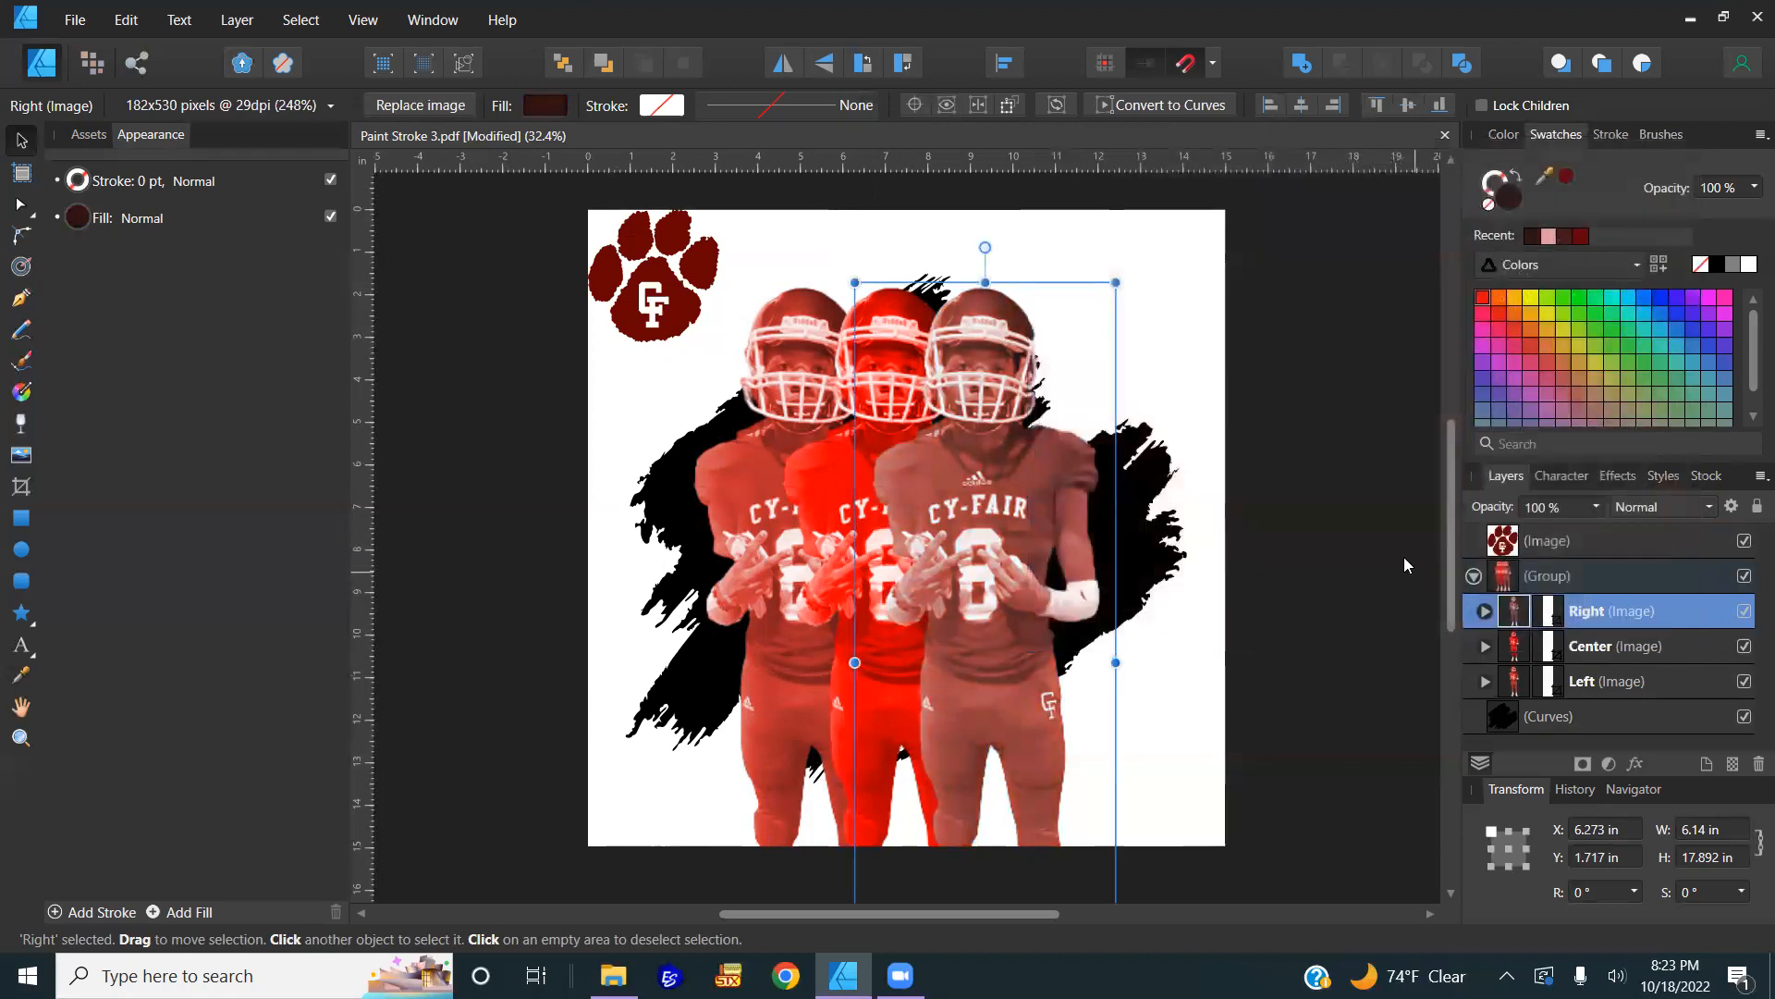
Step: Lower the Left player image's opacity to 90%
key(5)
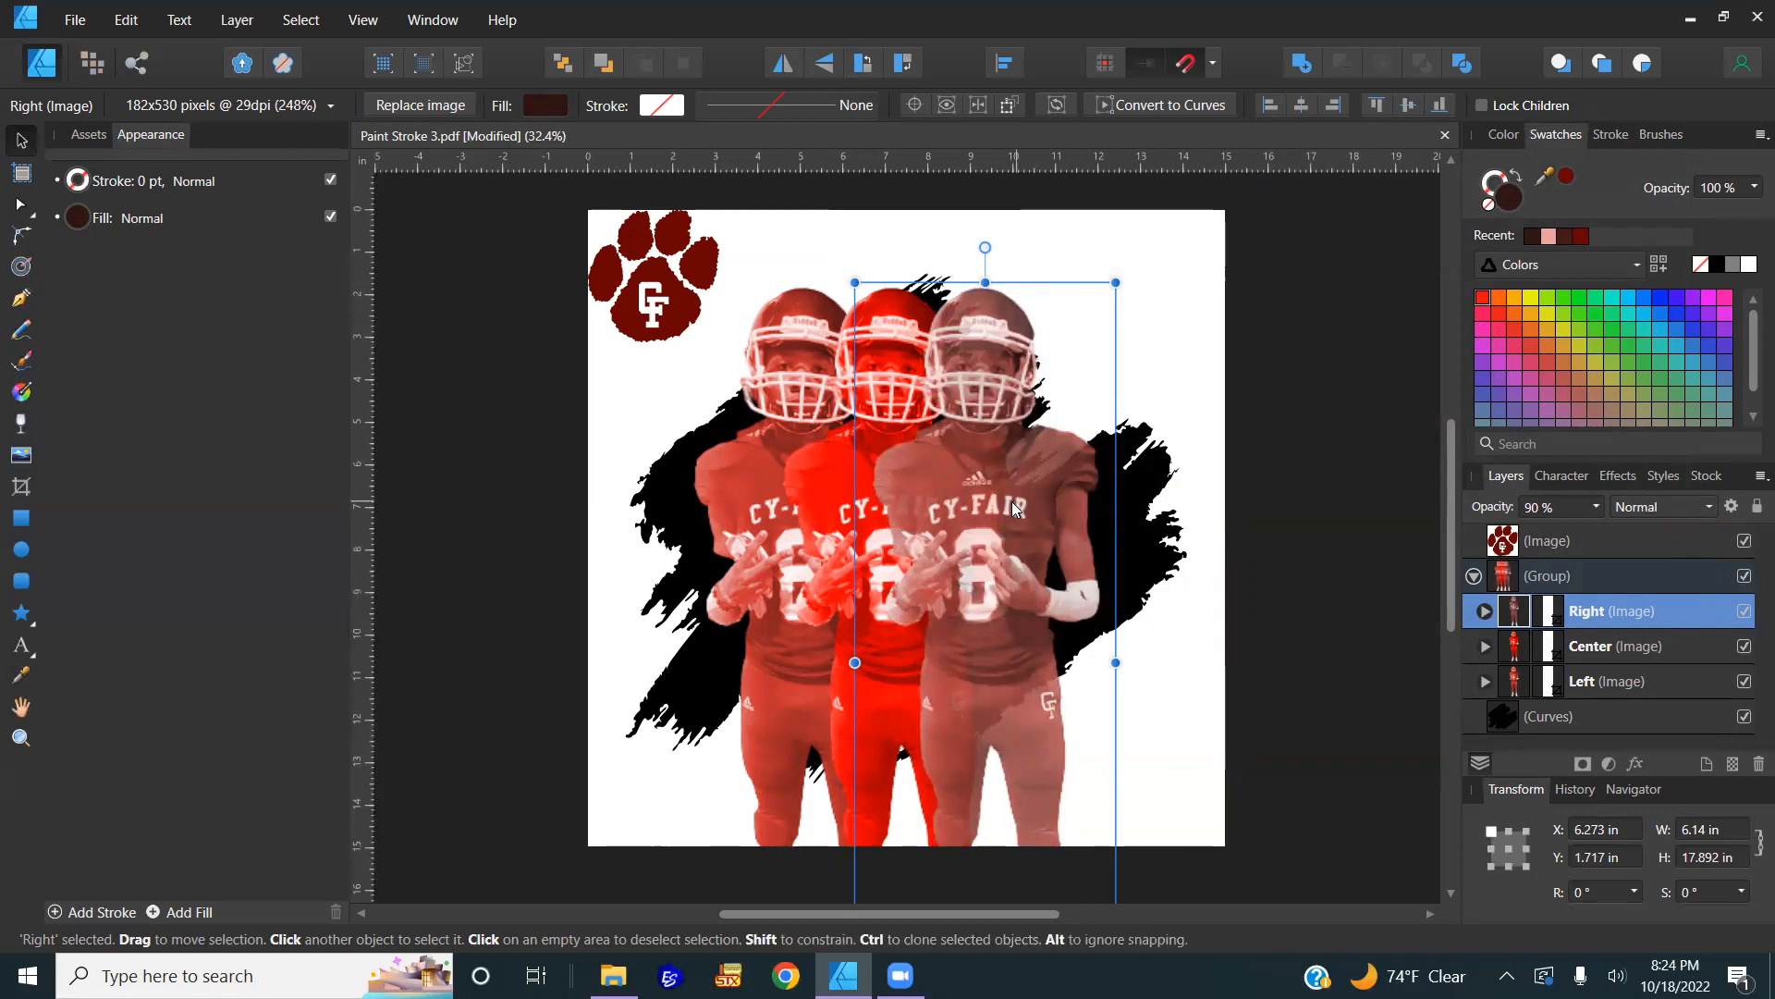
click(1598, 507)
click(1566, 509)
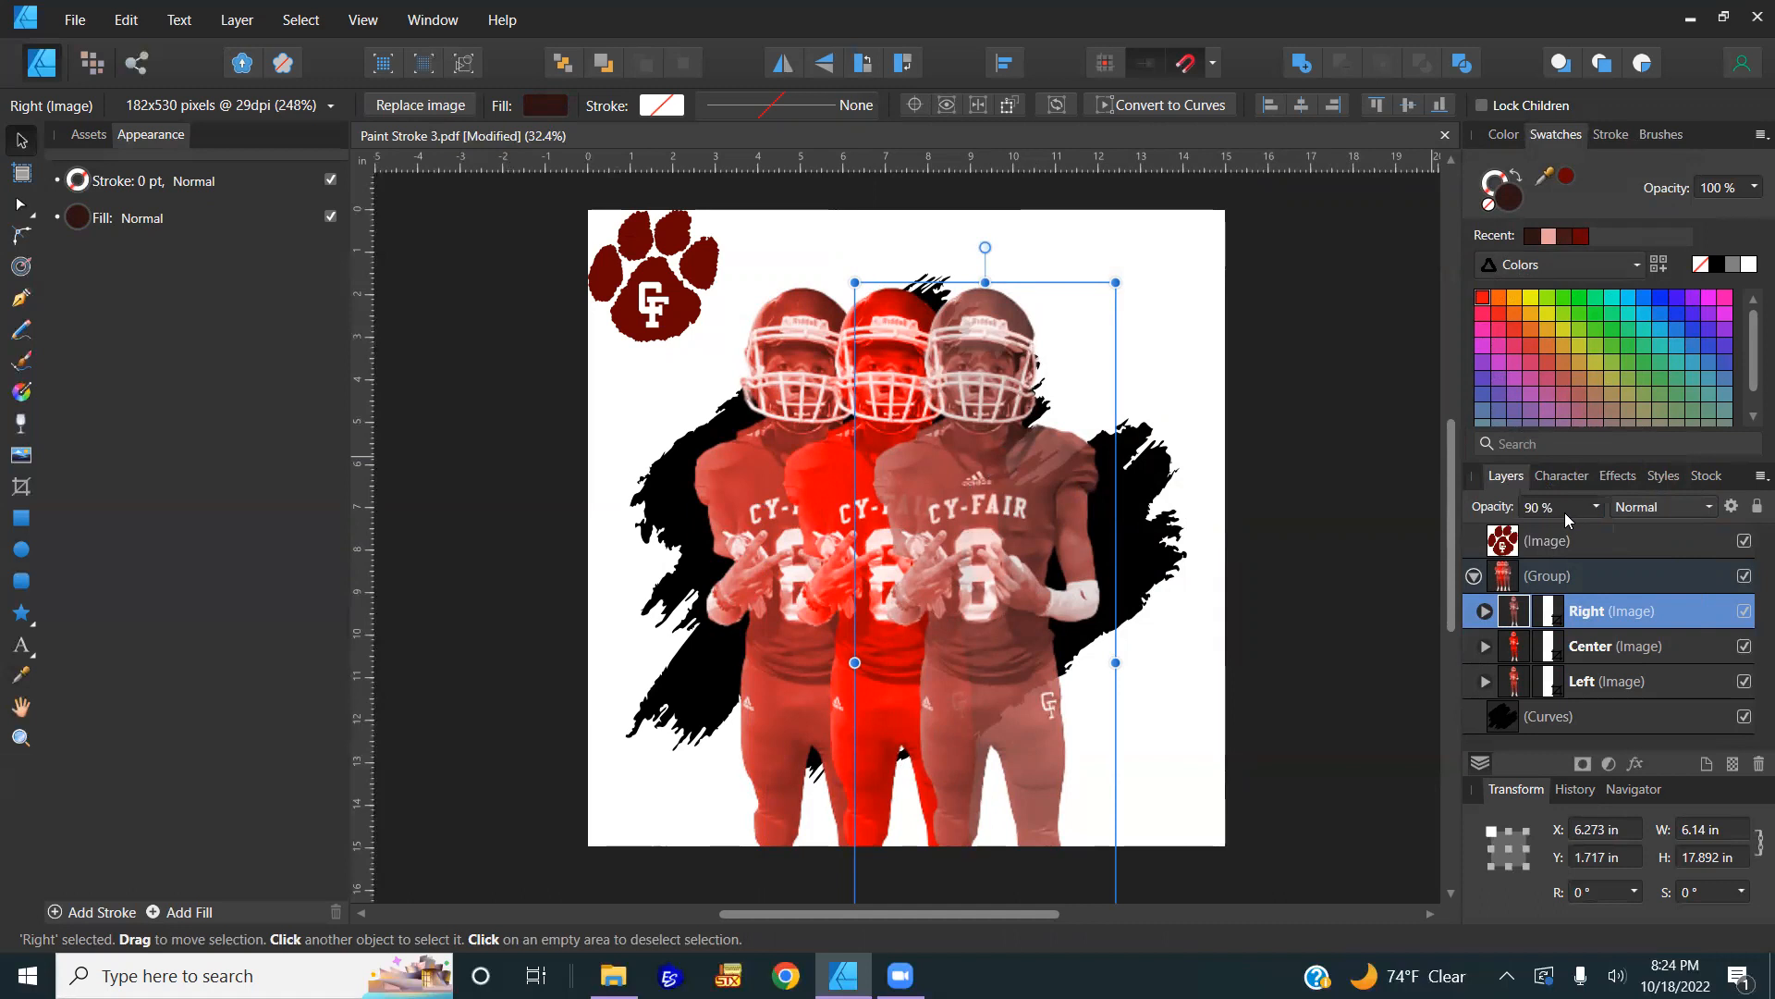
click(770, 477)
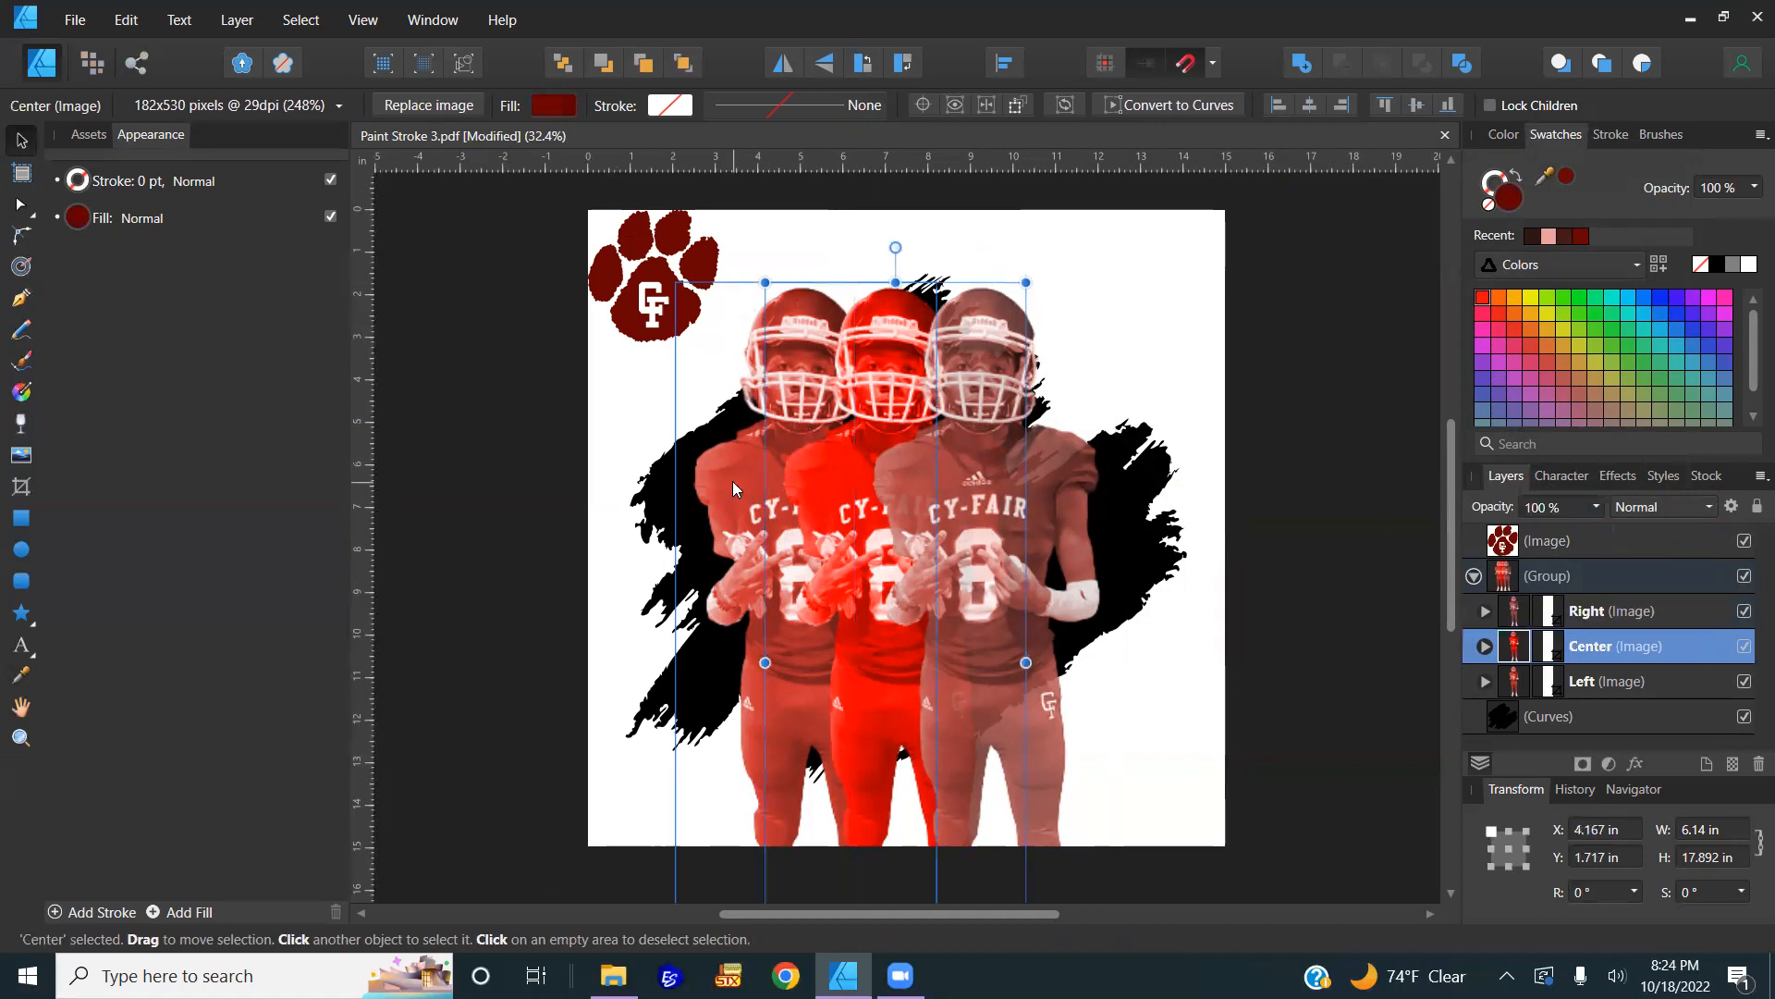
click(733, 480)
click(1546, 502)
text(90)
key(Return)
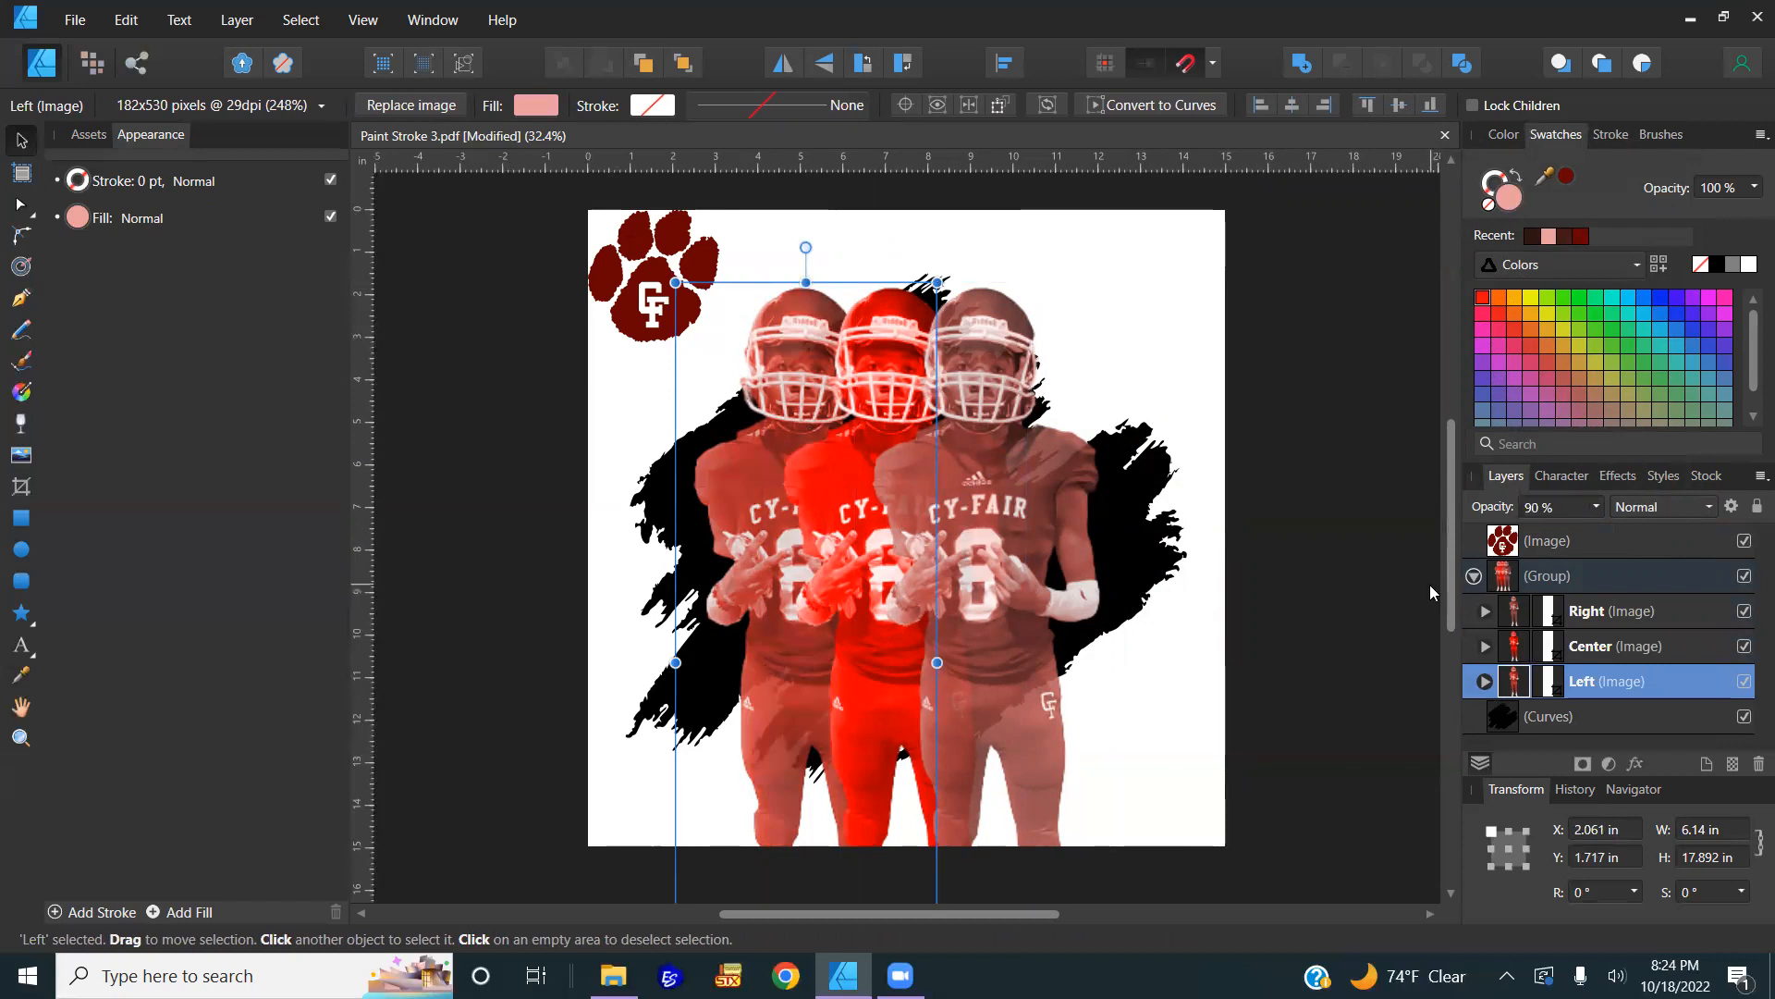
Step: Restore the left player's opacity, then set the Right player to 10% and back to 100%
click(1582, 501)
text(100)
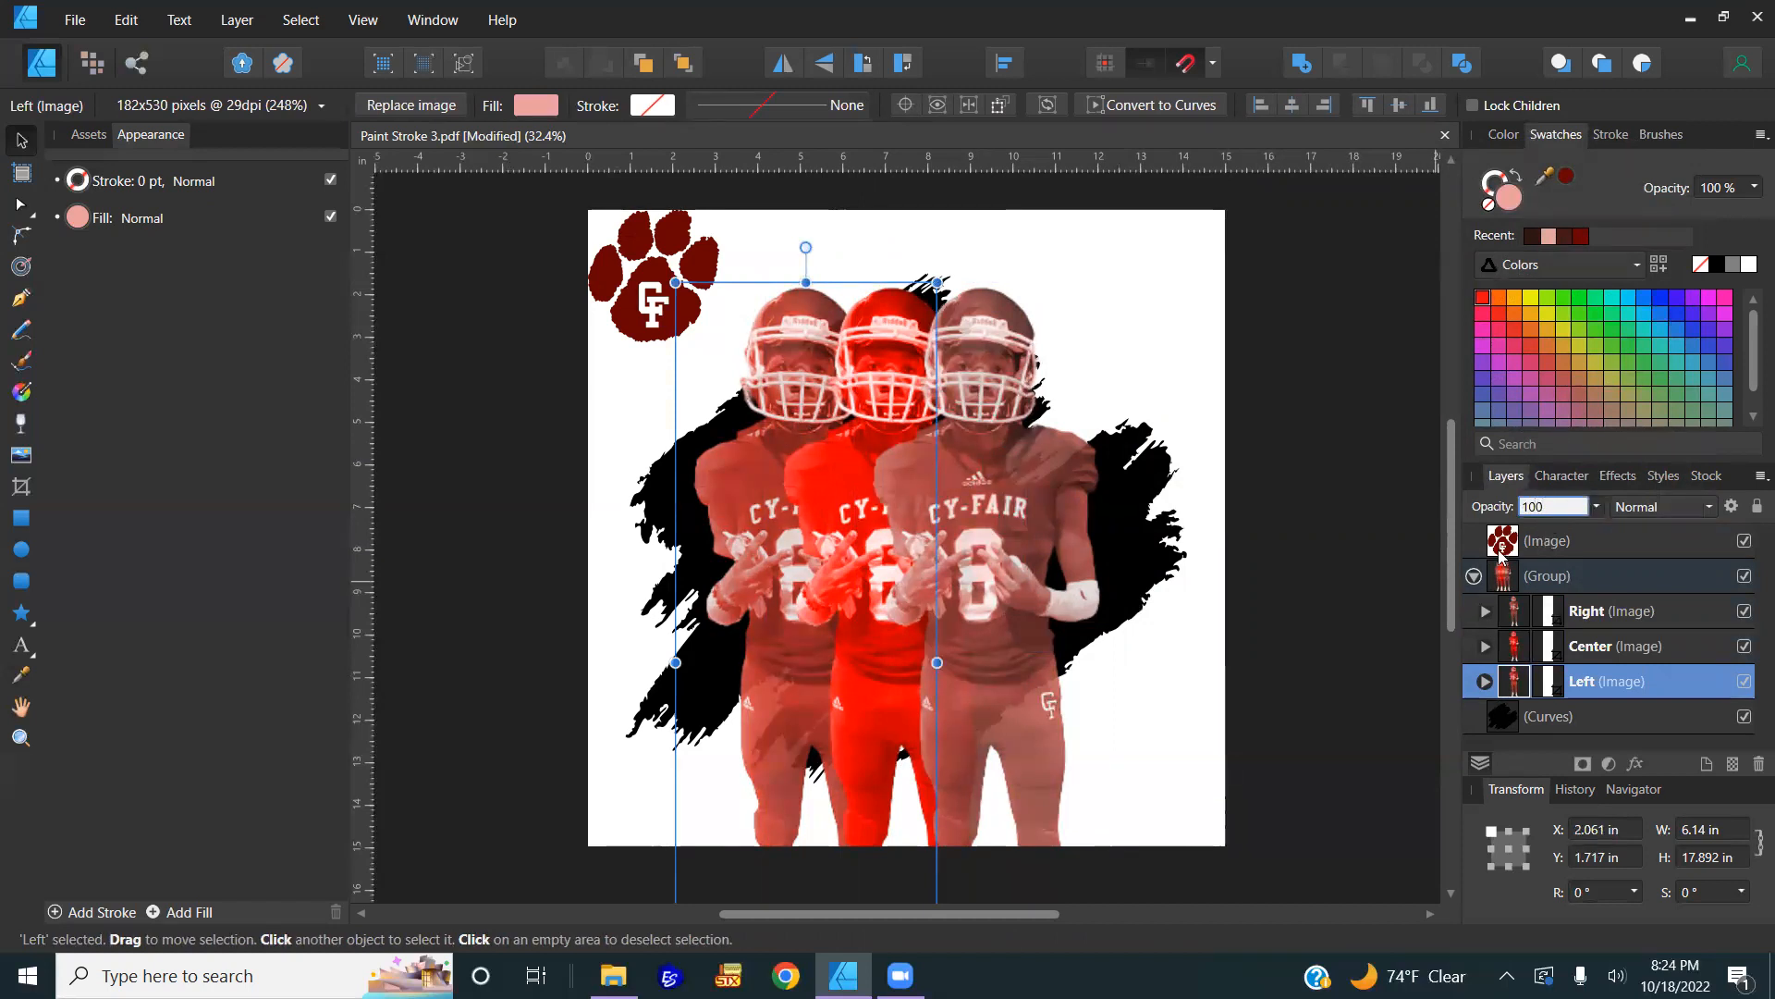
click(993, 566)
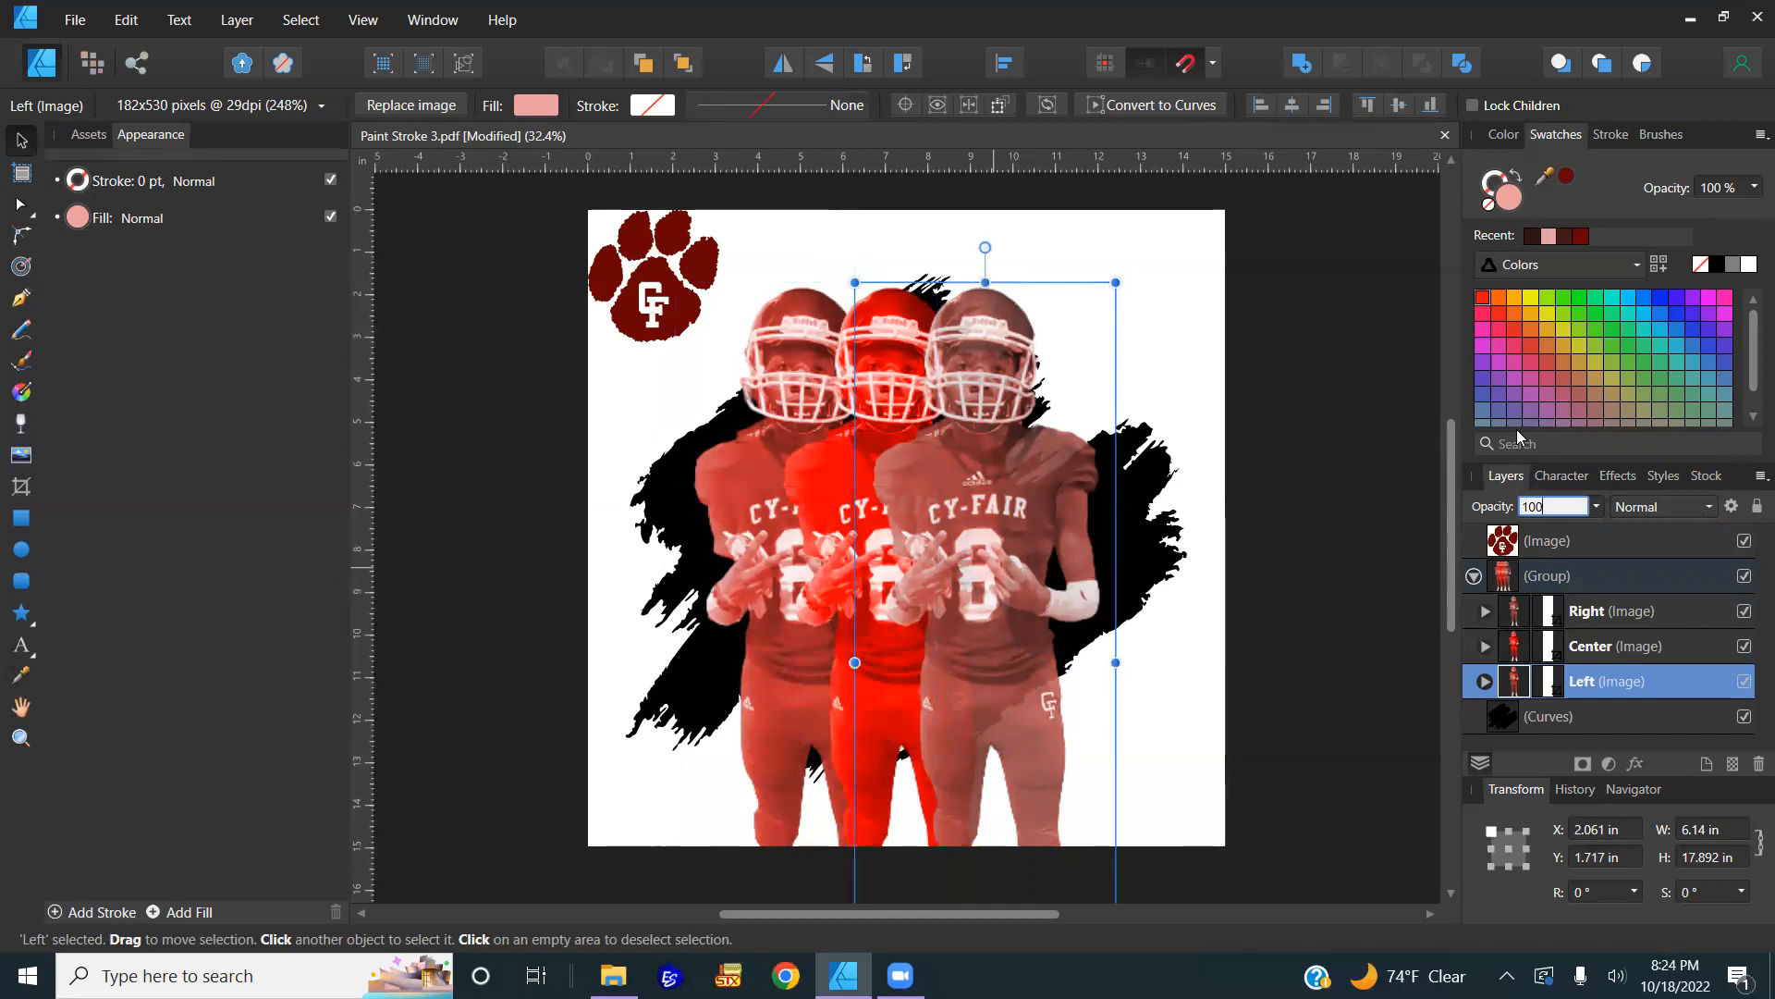
click(1575, 505)
text(10)
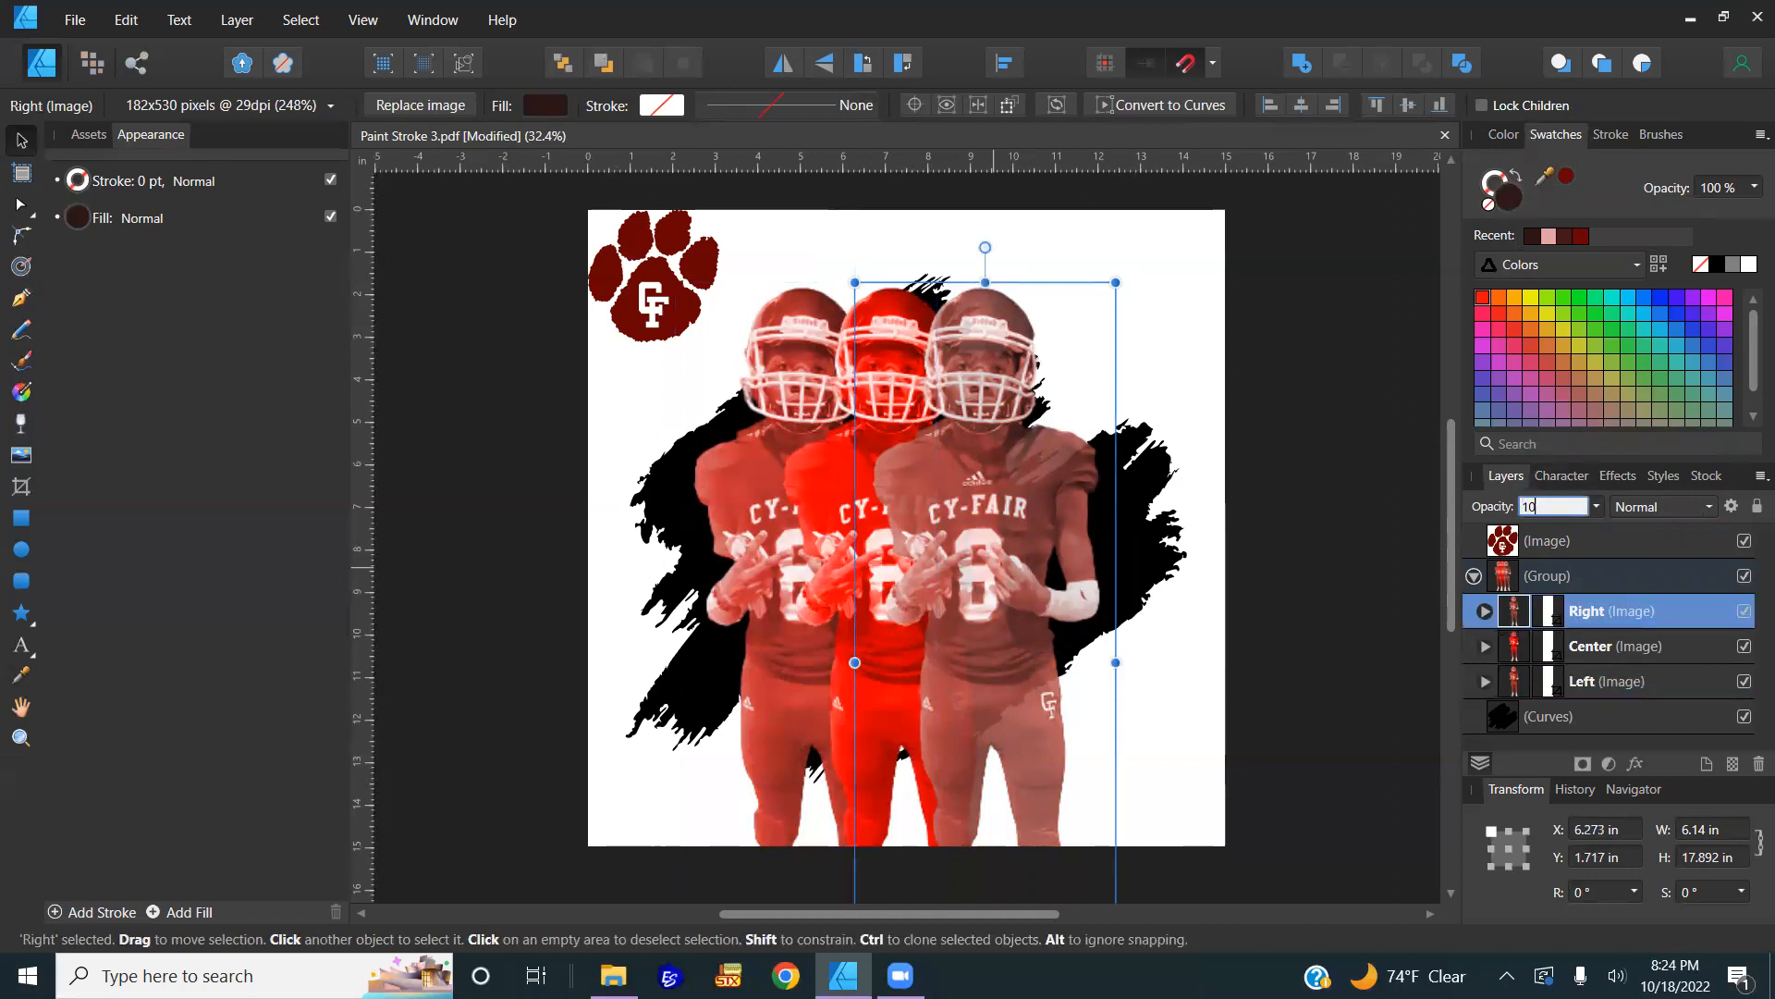
key(Return)
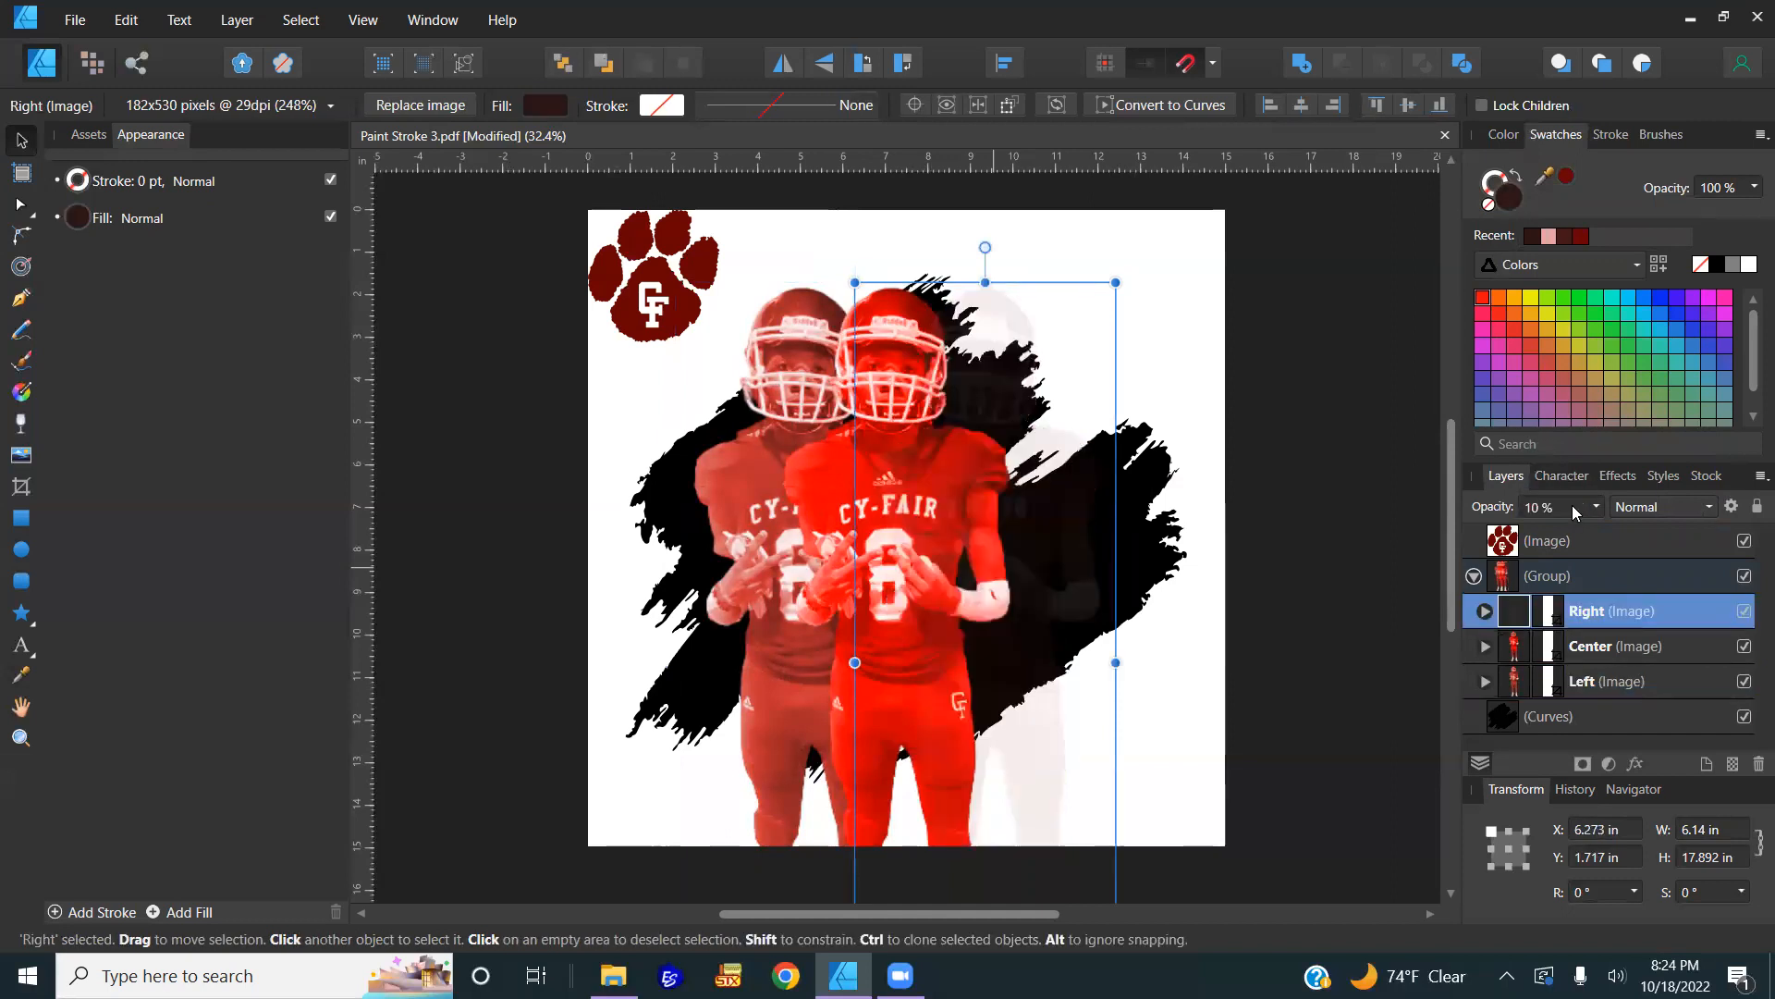
click(1572, 505)
text(10)
key(Return)
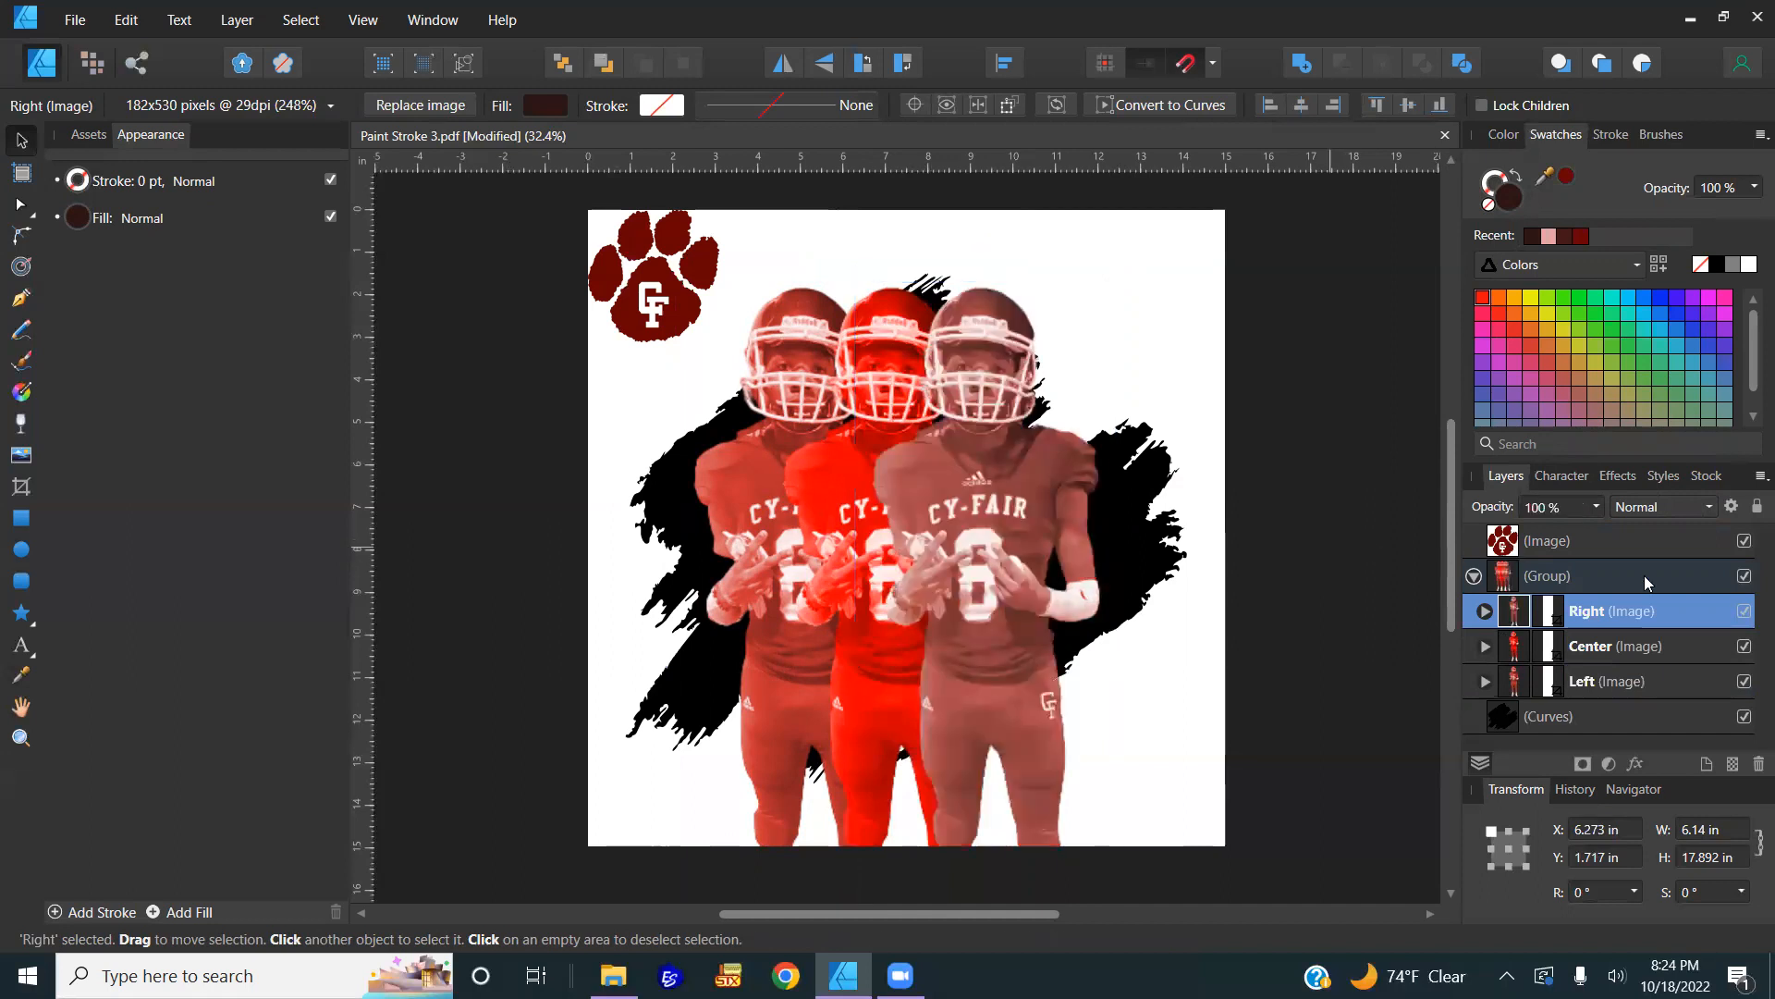
click(1624, 571)
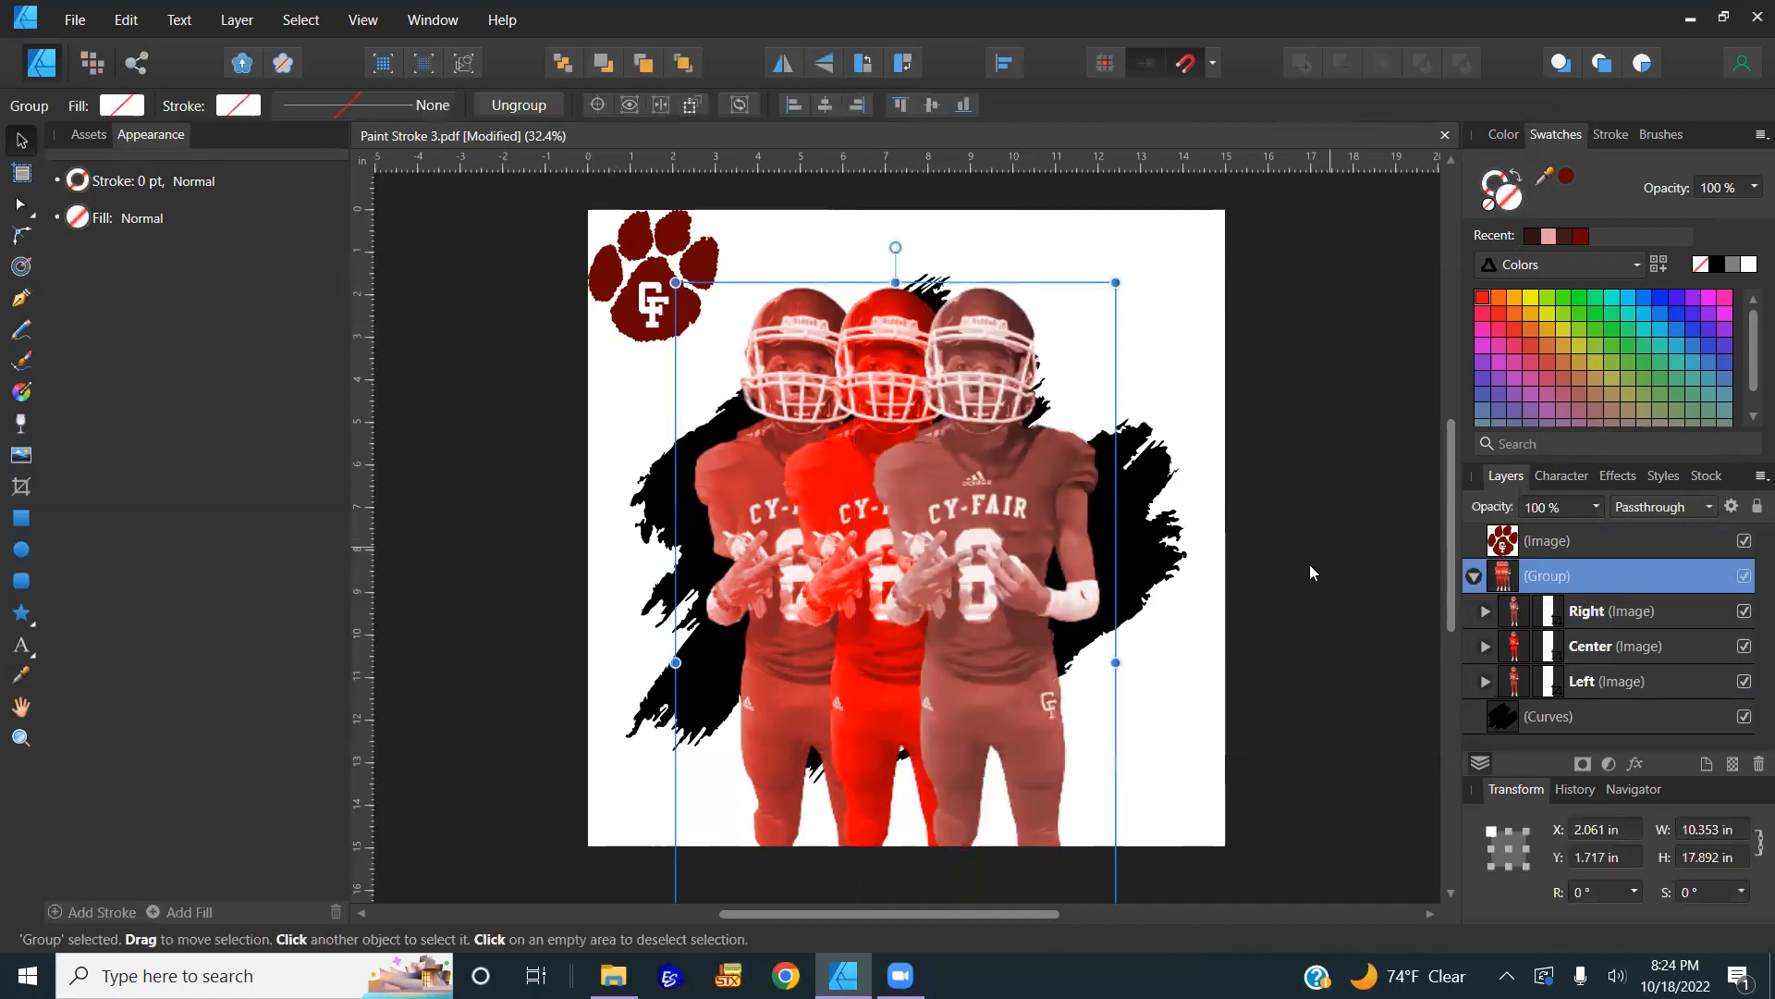
Step: Clip the three-player group inside the black paint stroke curve and nudge the players down into place
click(1475, 577)
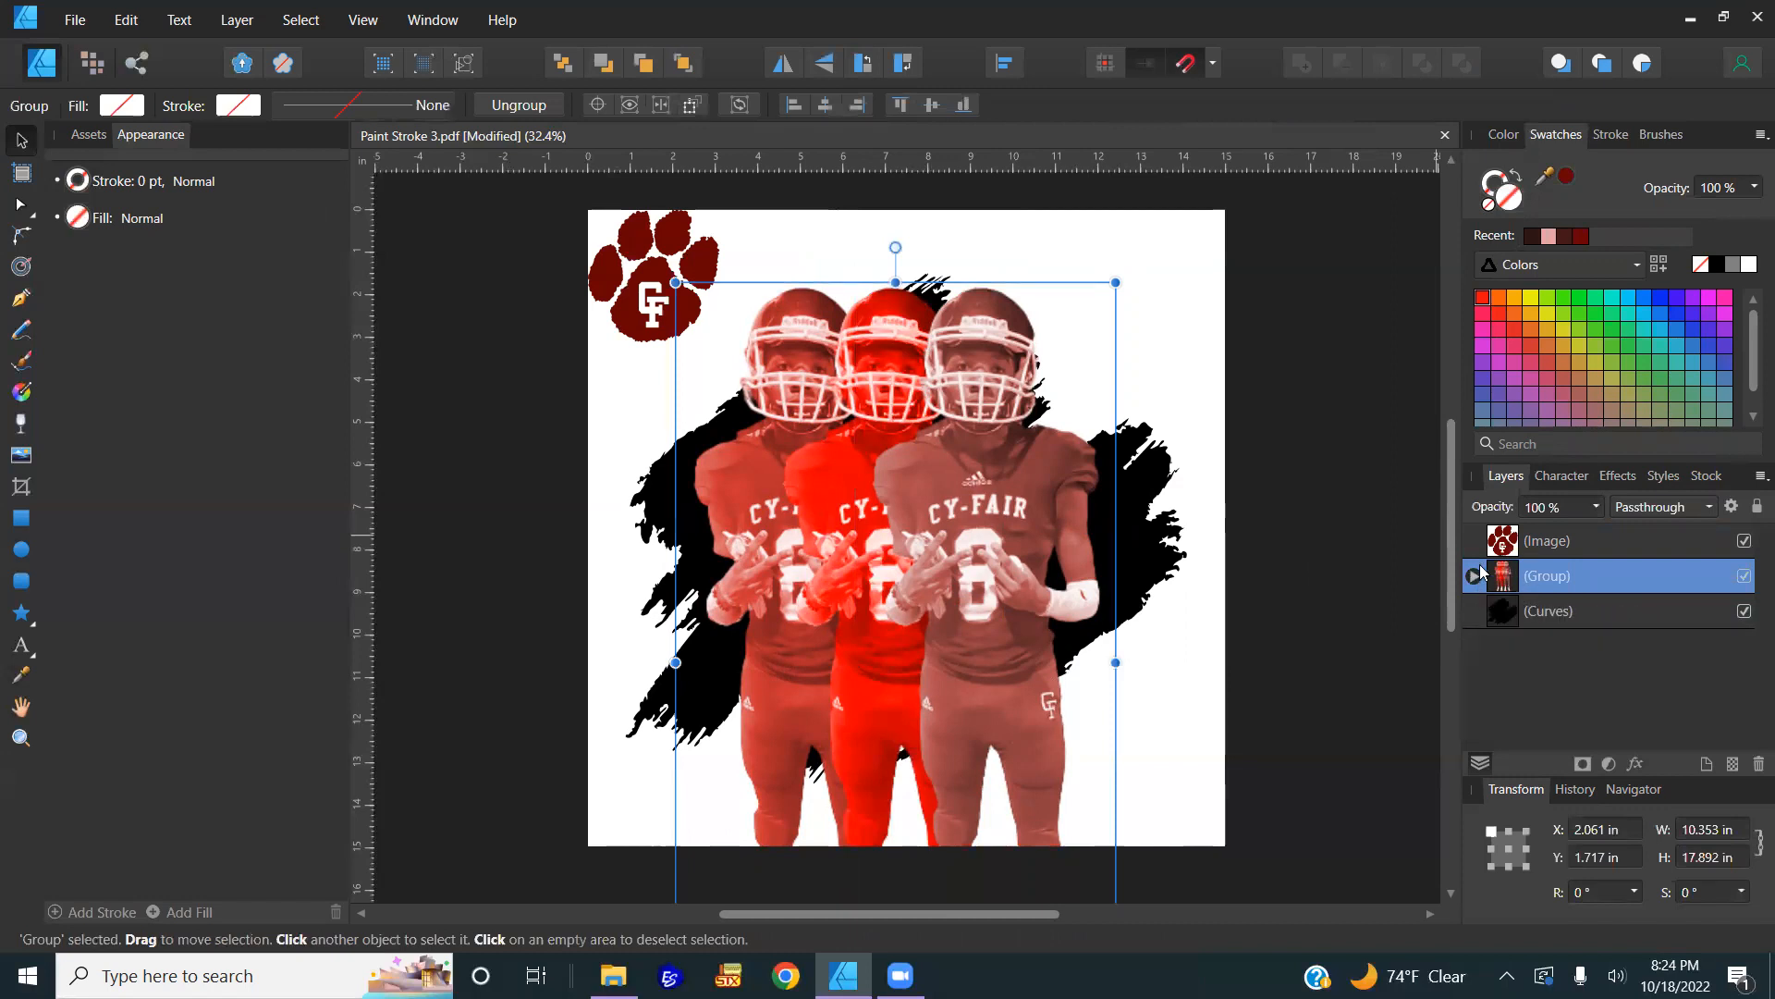
drag(993, 518, 1015, 542)
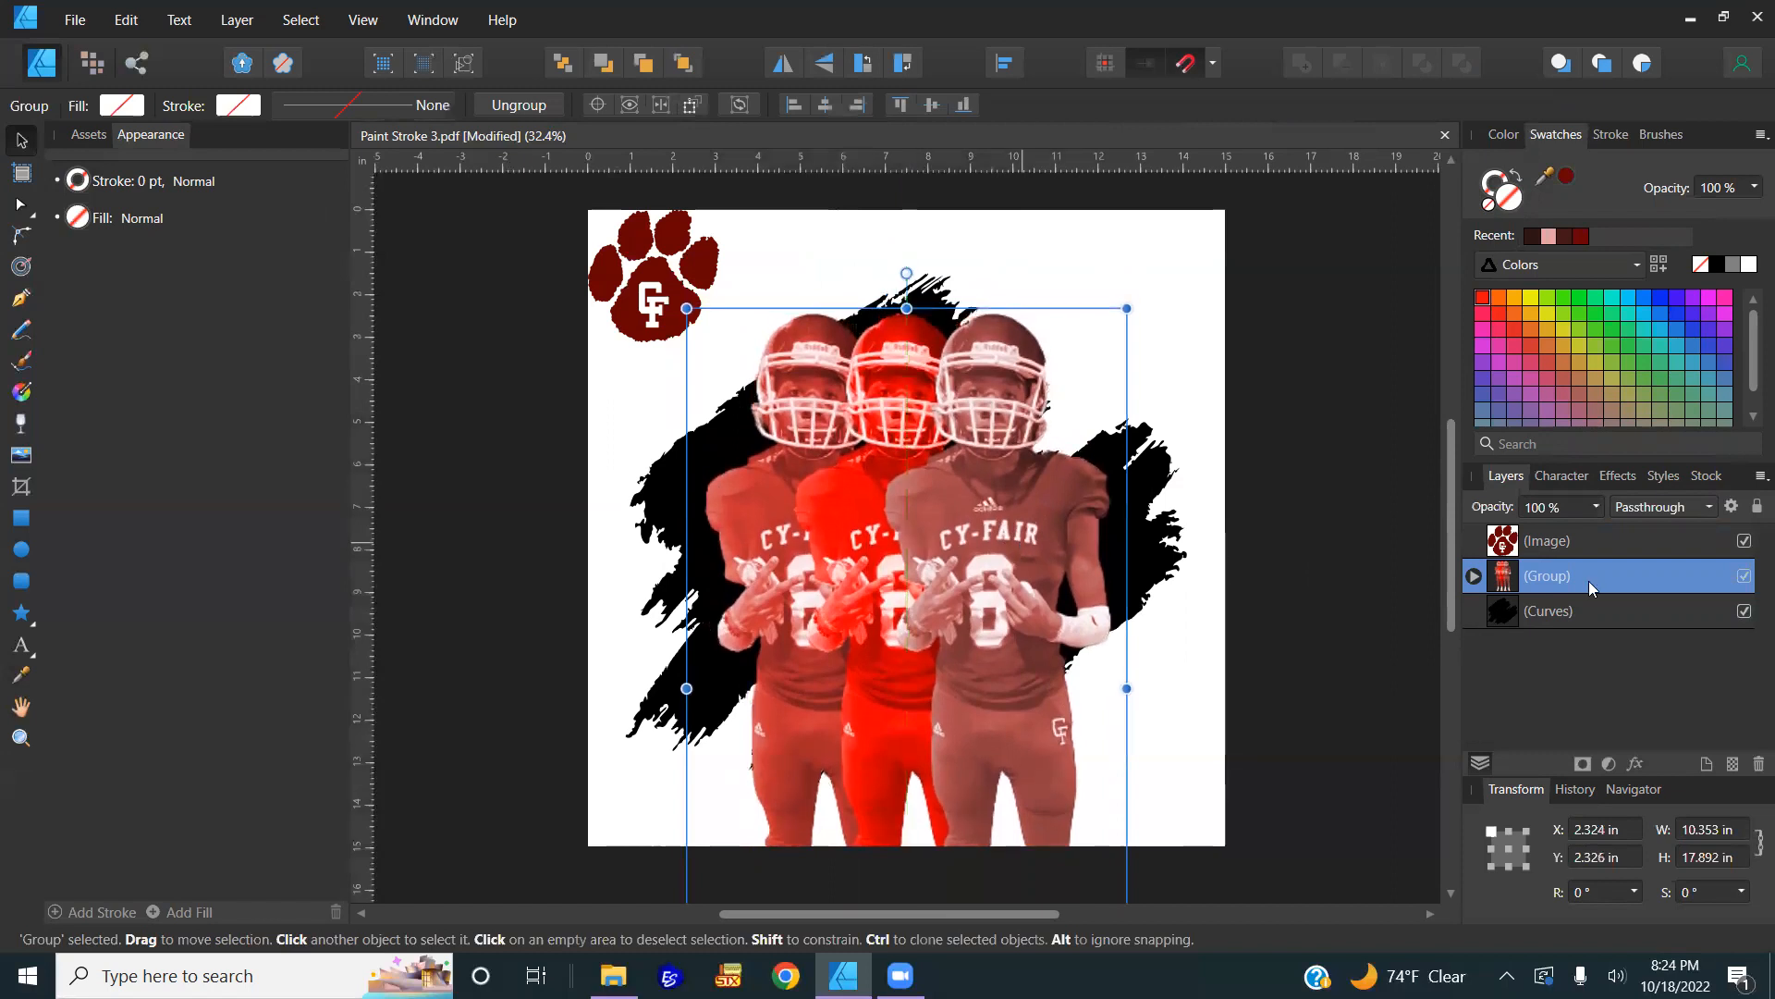
mouse_move(1576, 564)
mouse_down()
mouse_move(1570, 616)
mouse_move(1529, 616)
mouse_move(1555, 609)
mouse_up()
click(1475, 575)
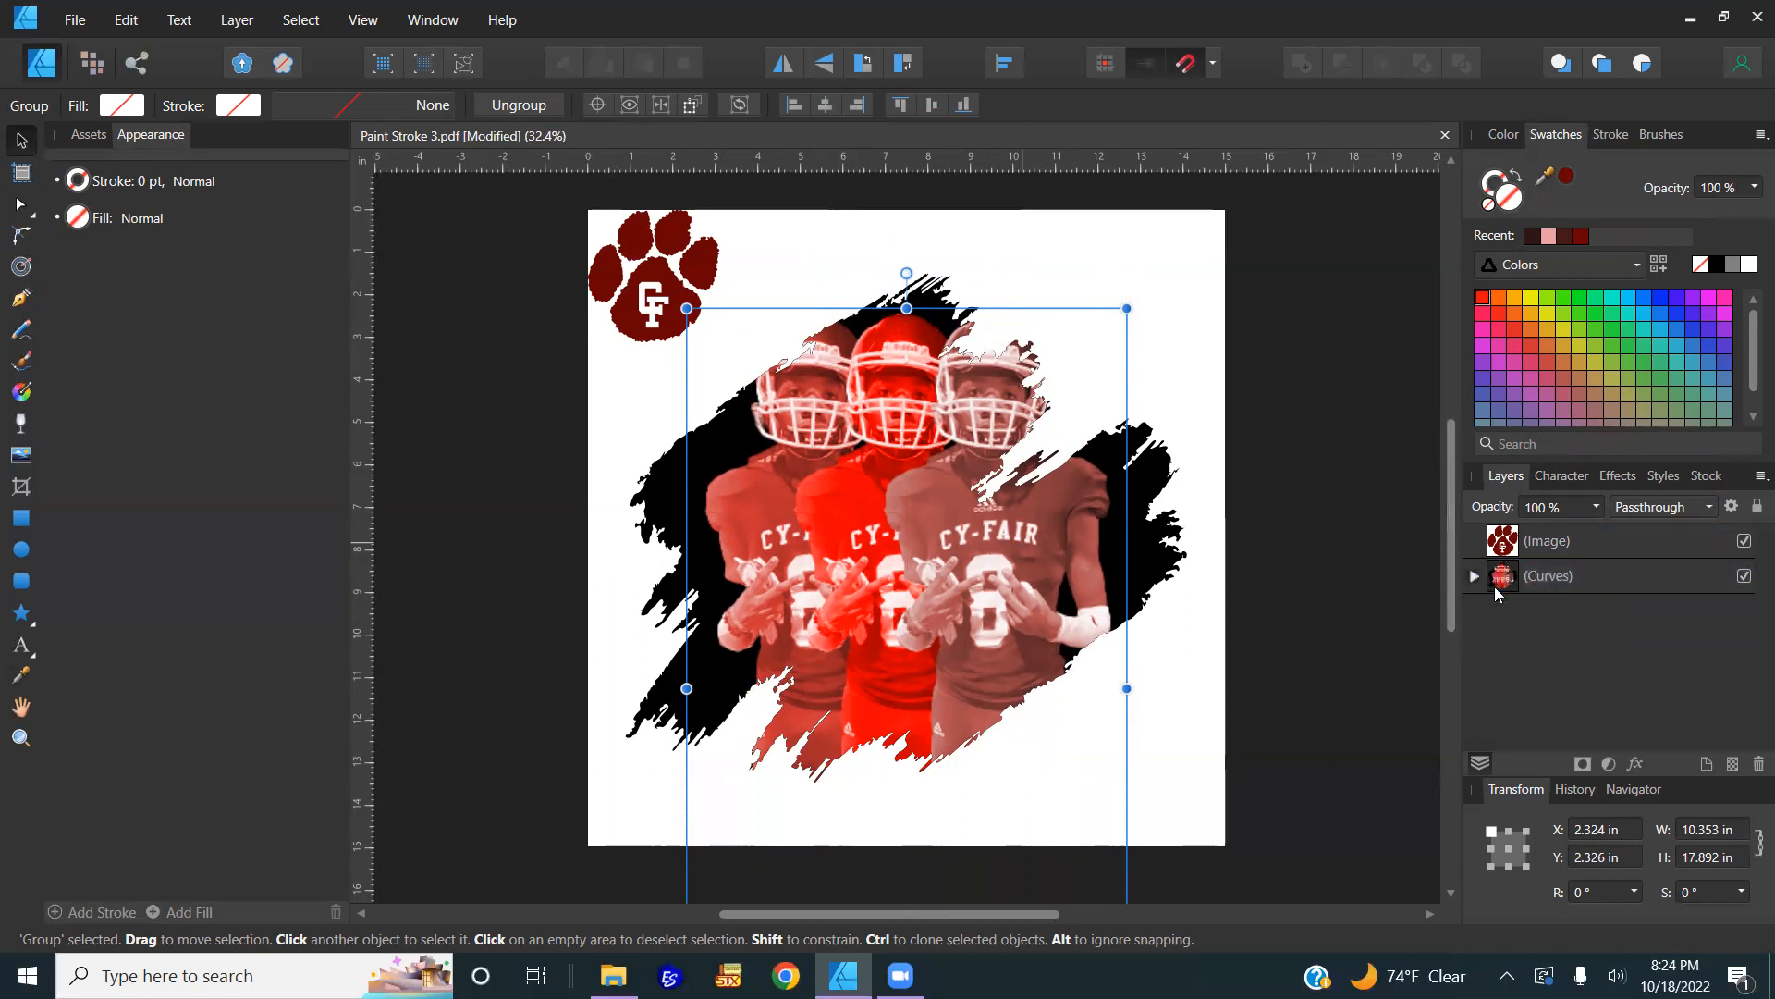
double_click(1583, 612)
key(Return)
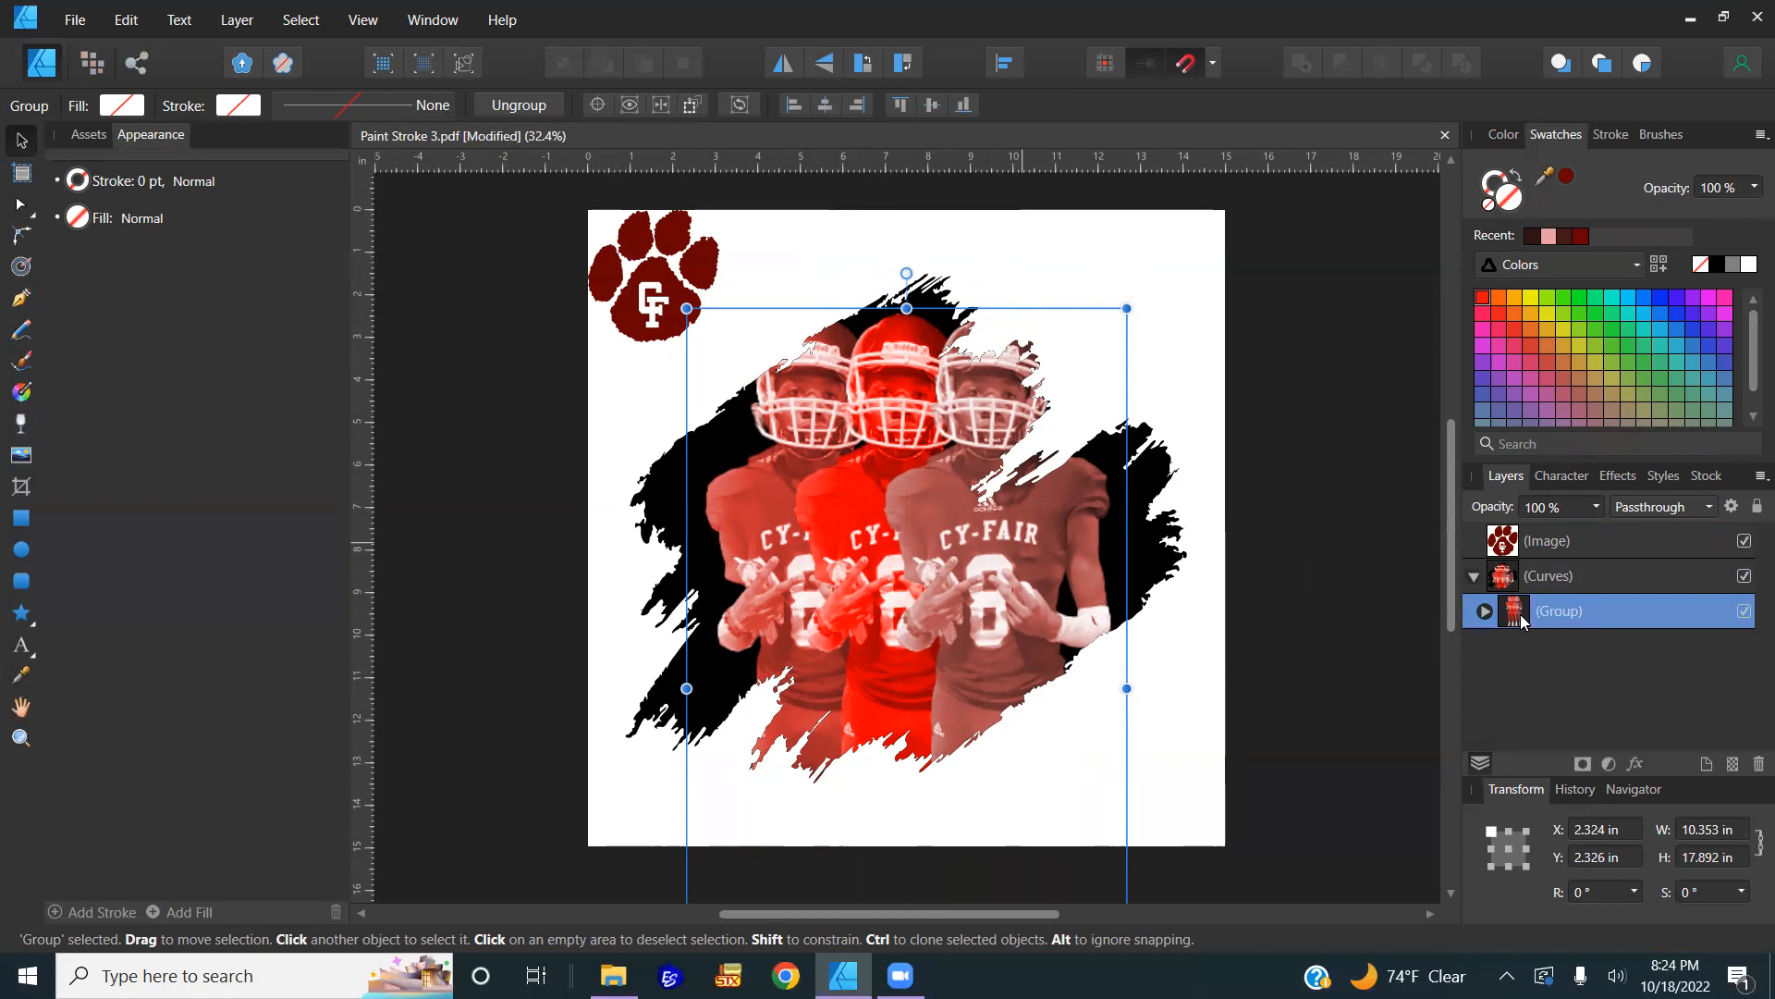
mouse_move(999, 546)
mouse_down()
mouse_move(964, 577)
mouse_move(852, 553)
mouse_move(1020, 499)
mouse_move(1011, 632)
mouse_move(995, 569)
mouse_up()
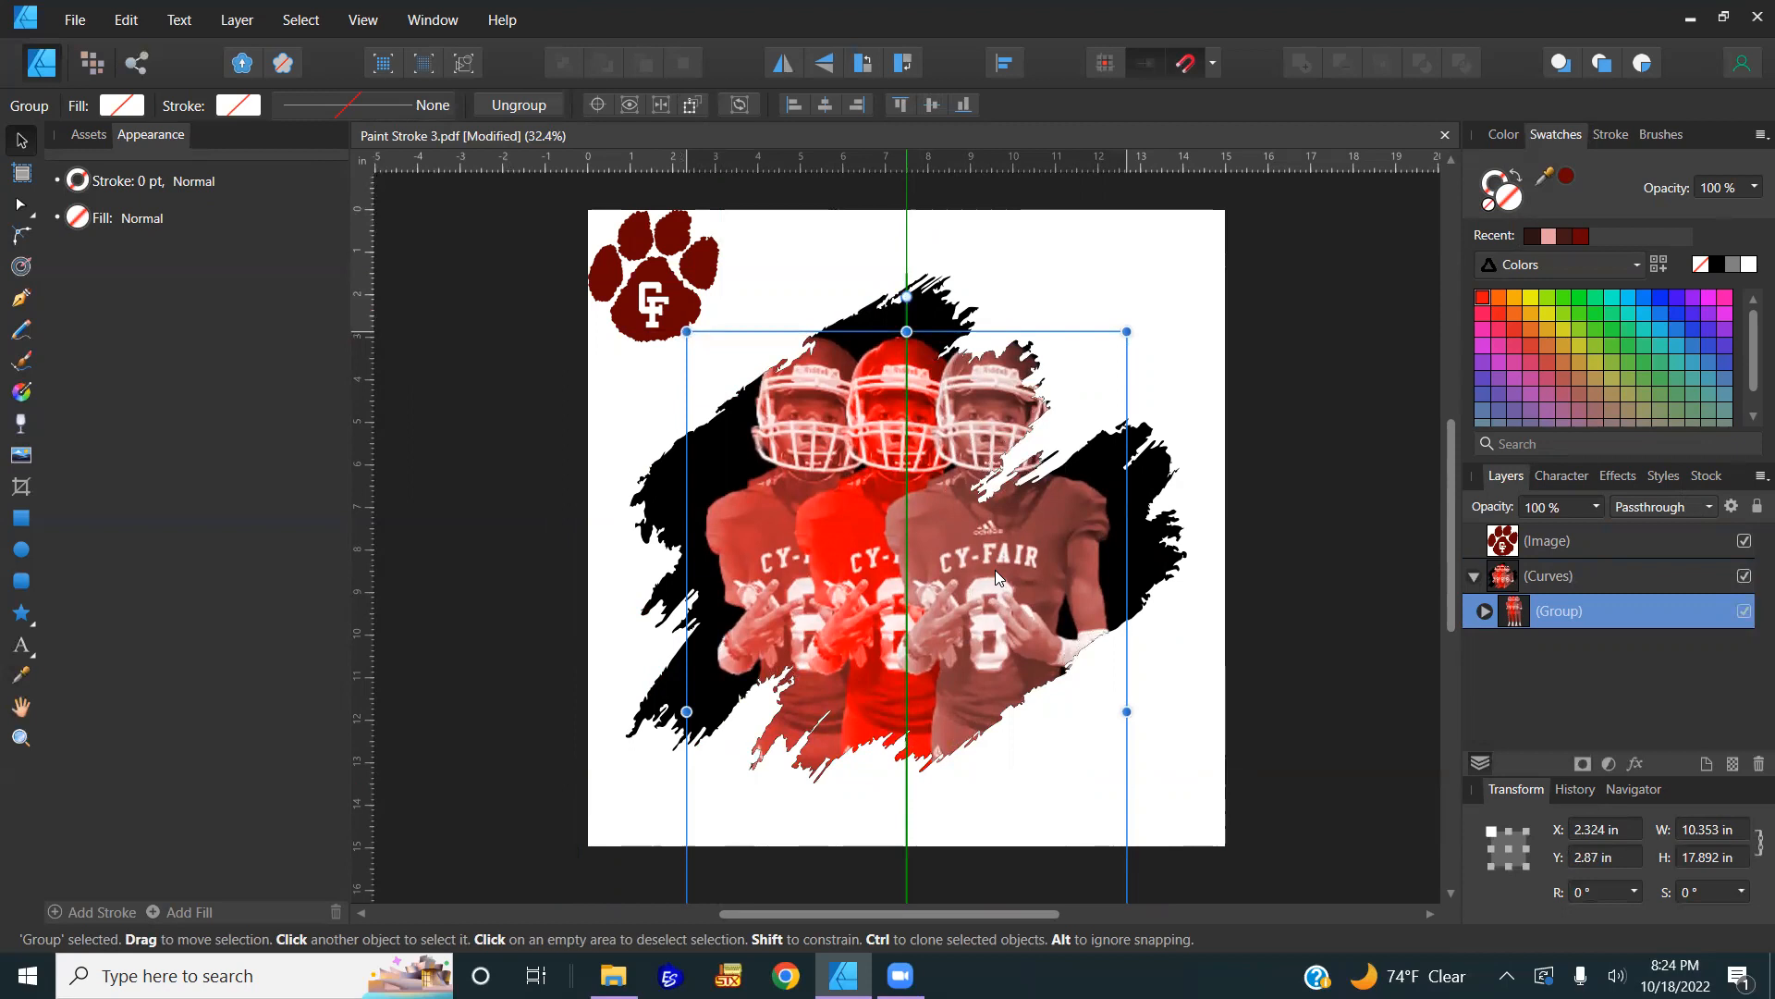
drag(997, 570, 997, 570)
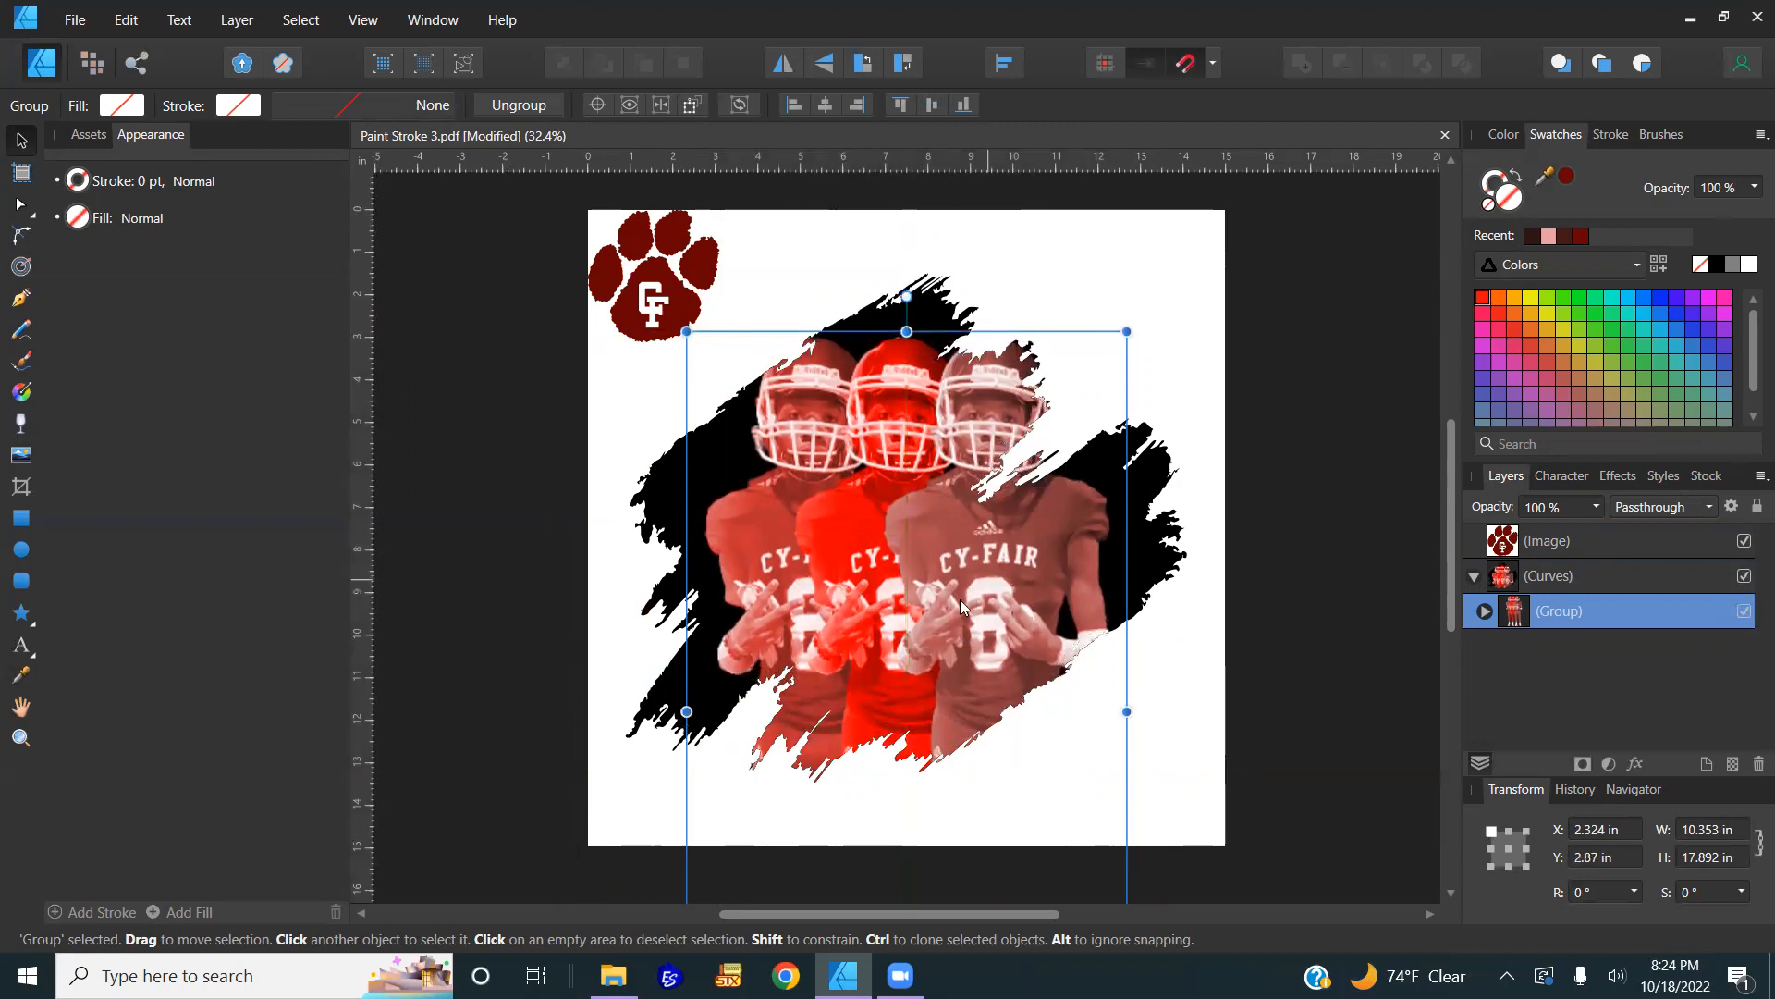
click(1244, 583)
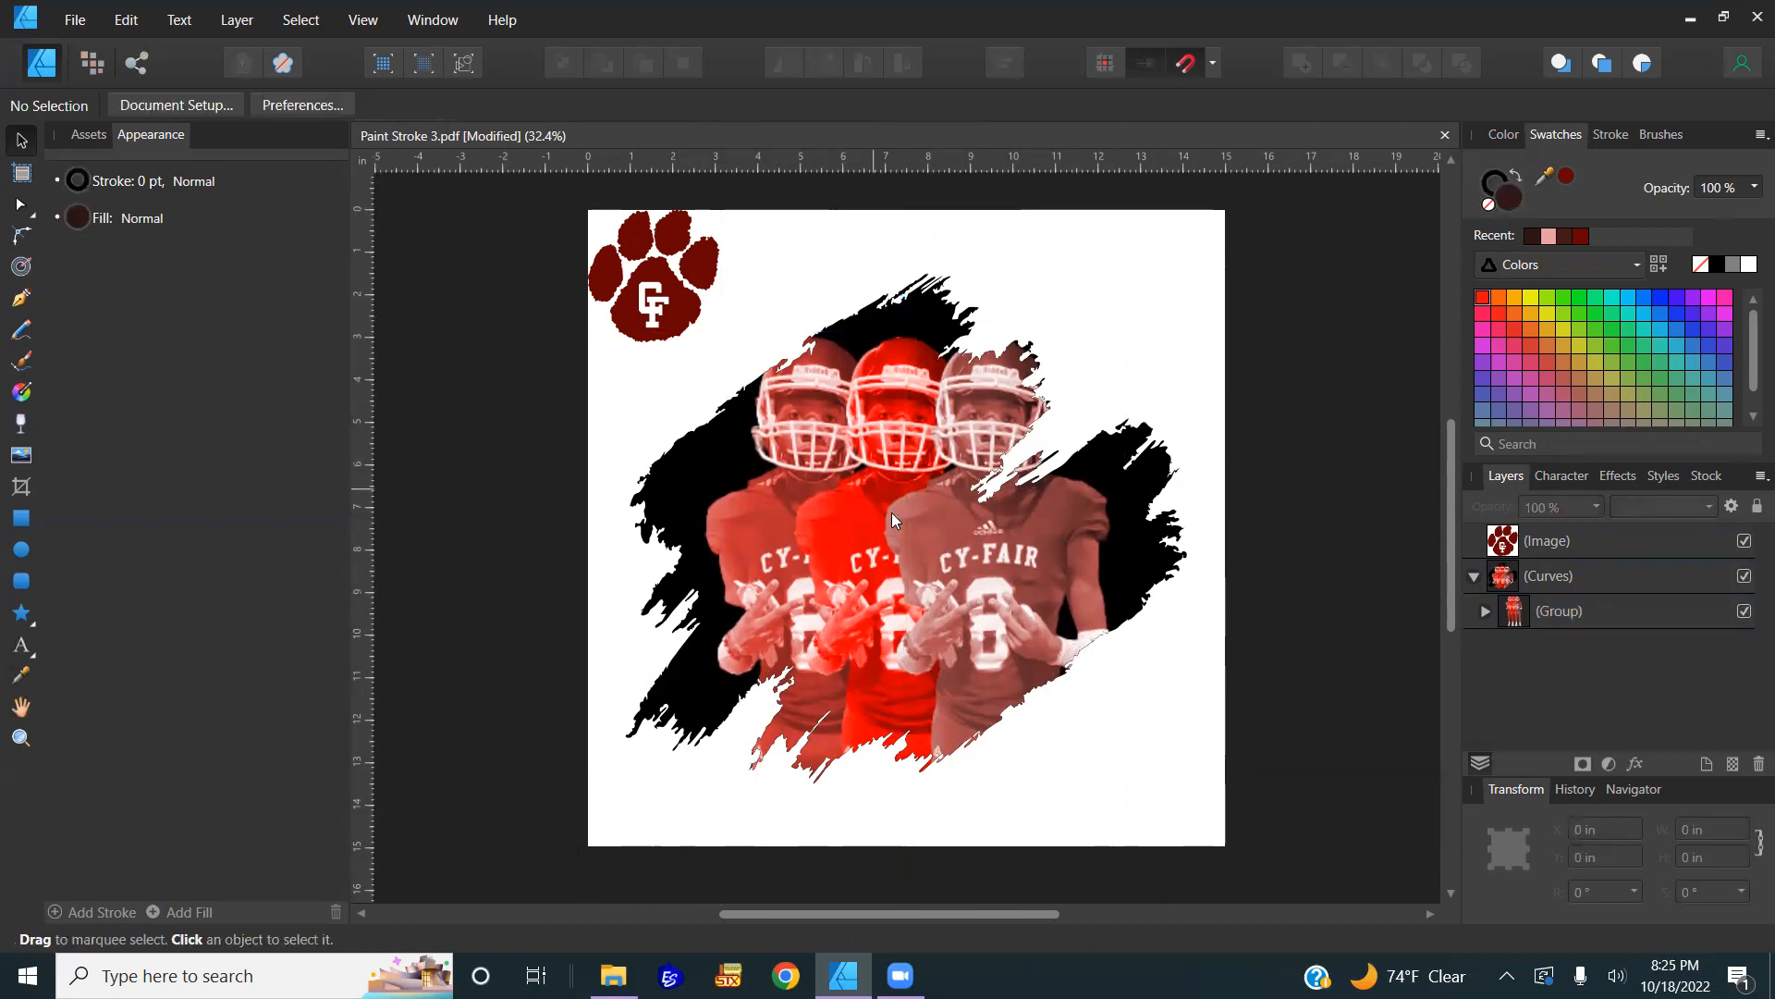
Step: Hide the CF paw logo layer
drag(660, 323, 676, 319)
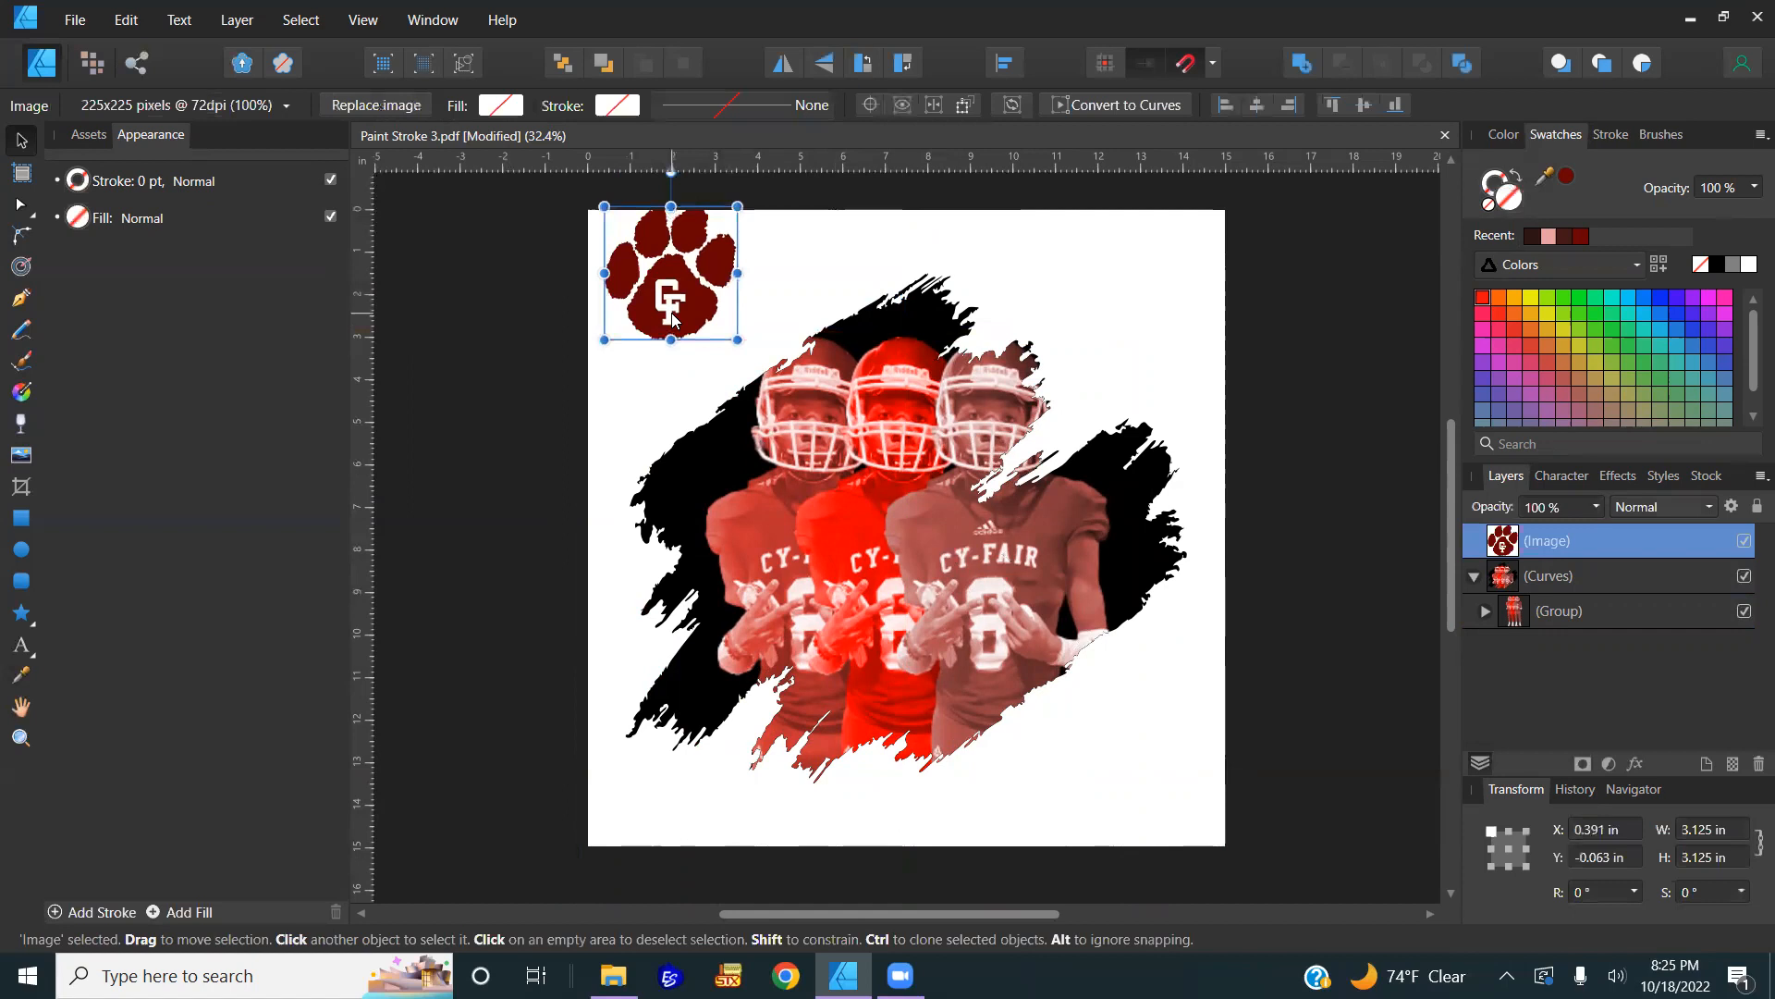
click(1742, 543)
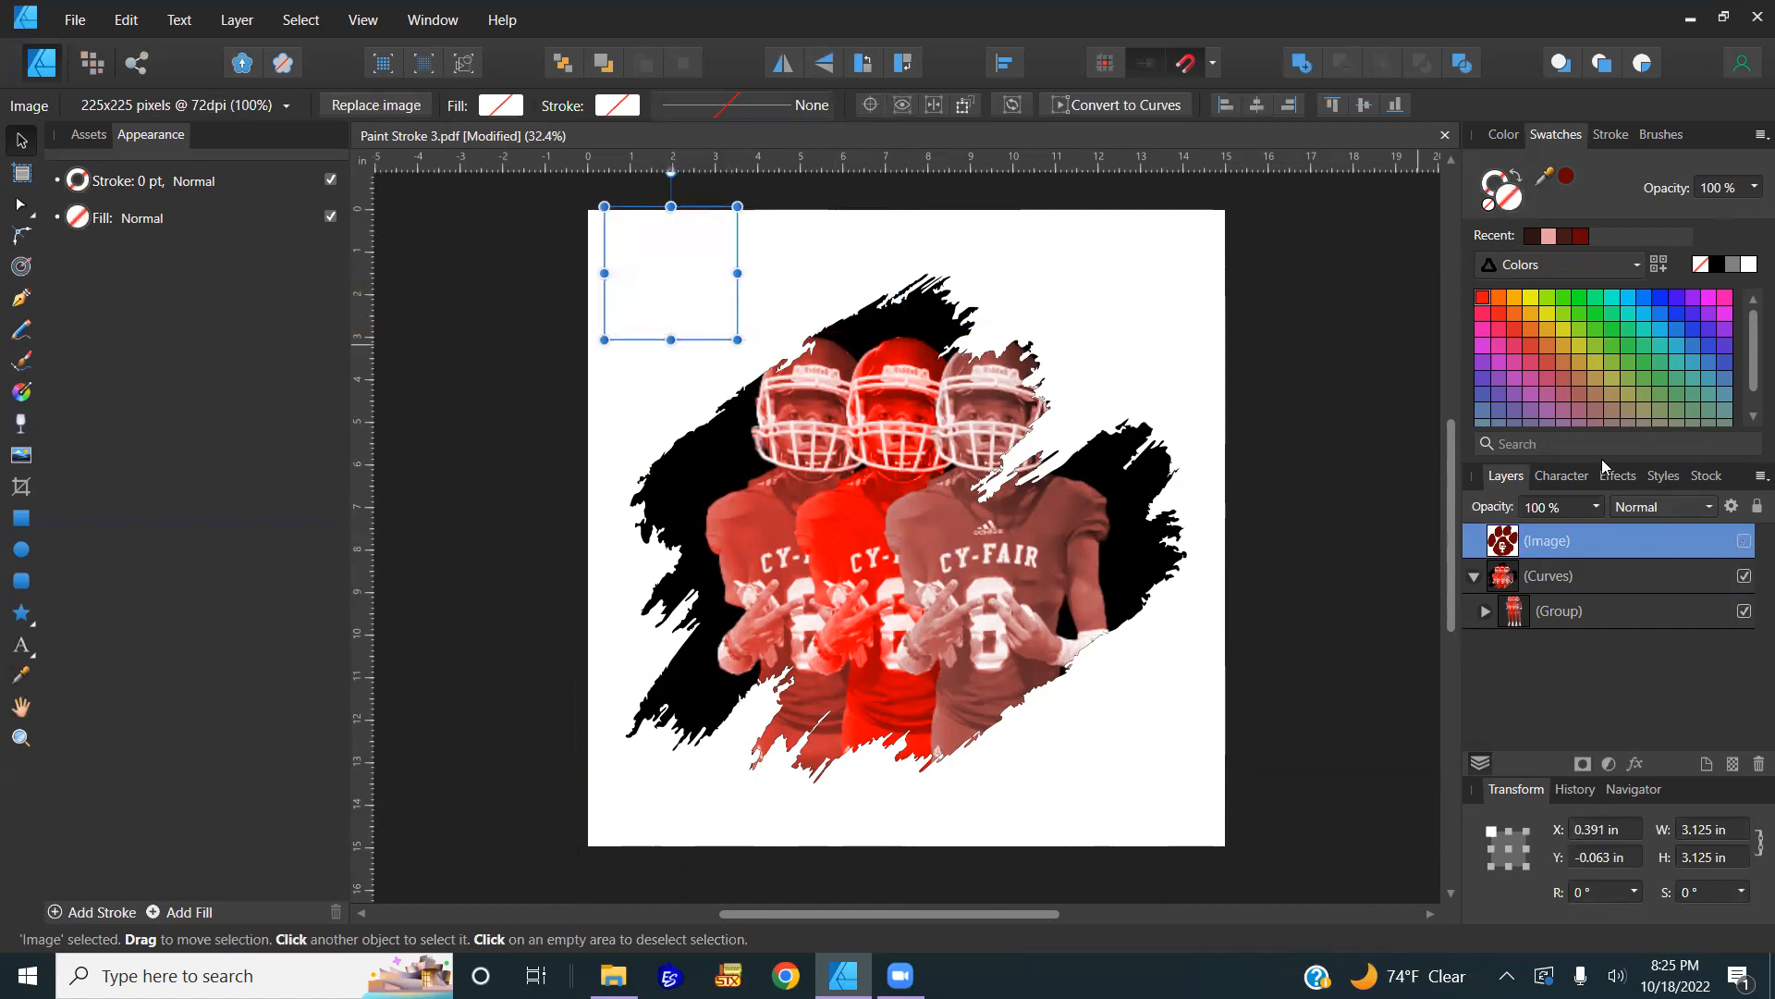
click(1209, 396)
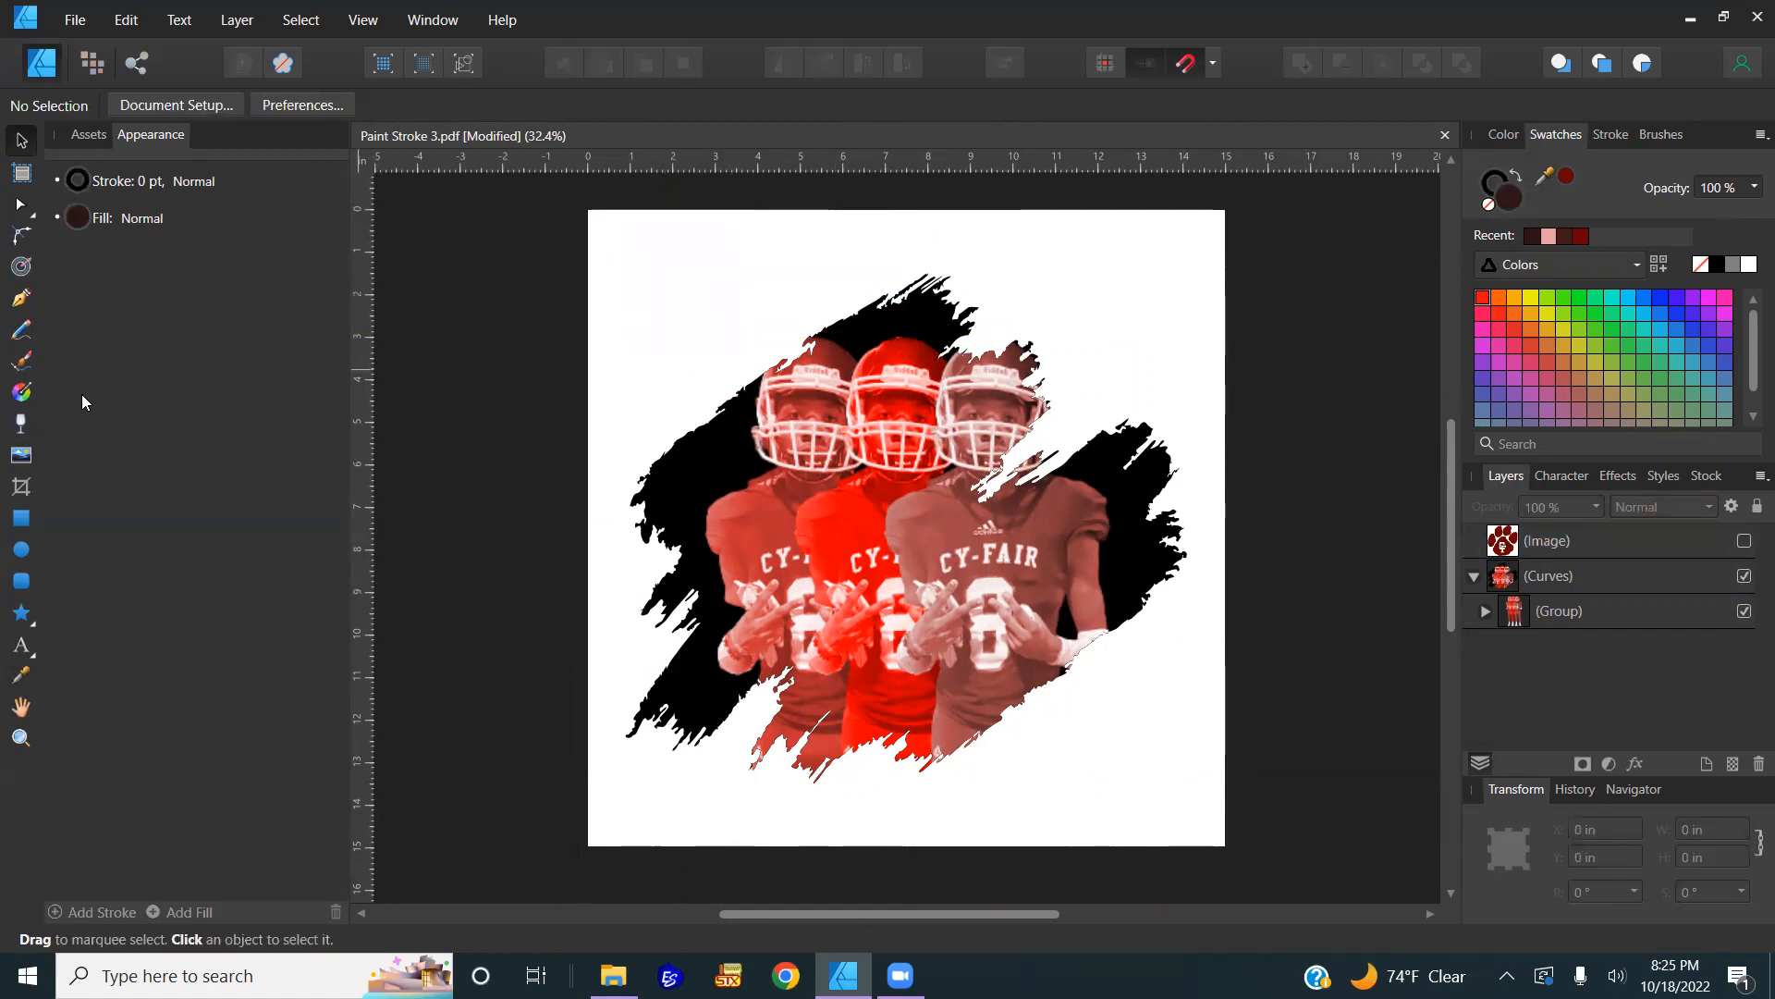
Step: Add large black Arial artistic text reading 'Cy-Fair' near the page's upper left
click(20, 647)
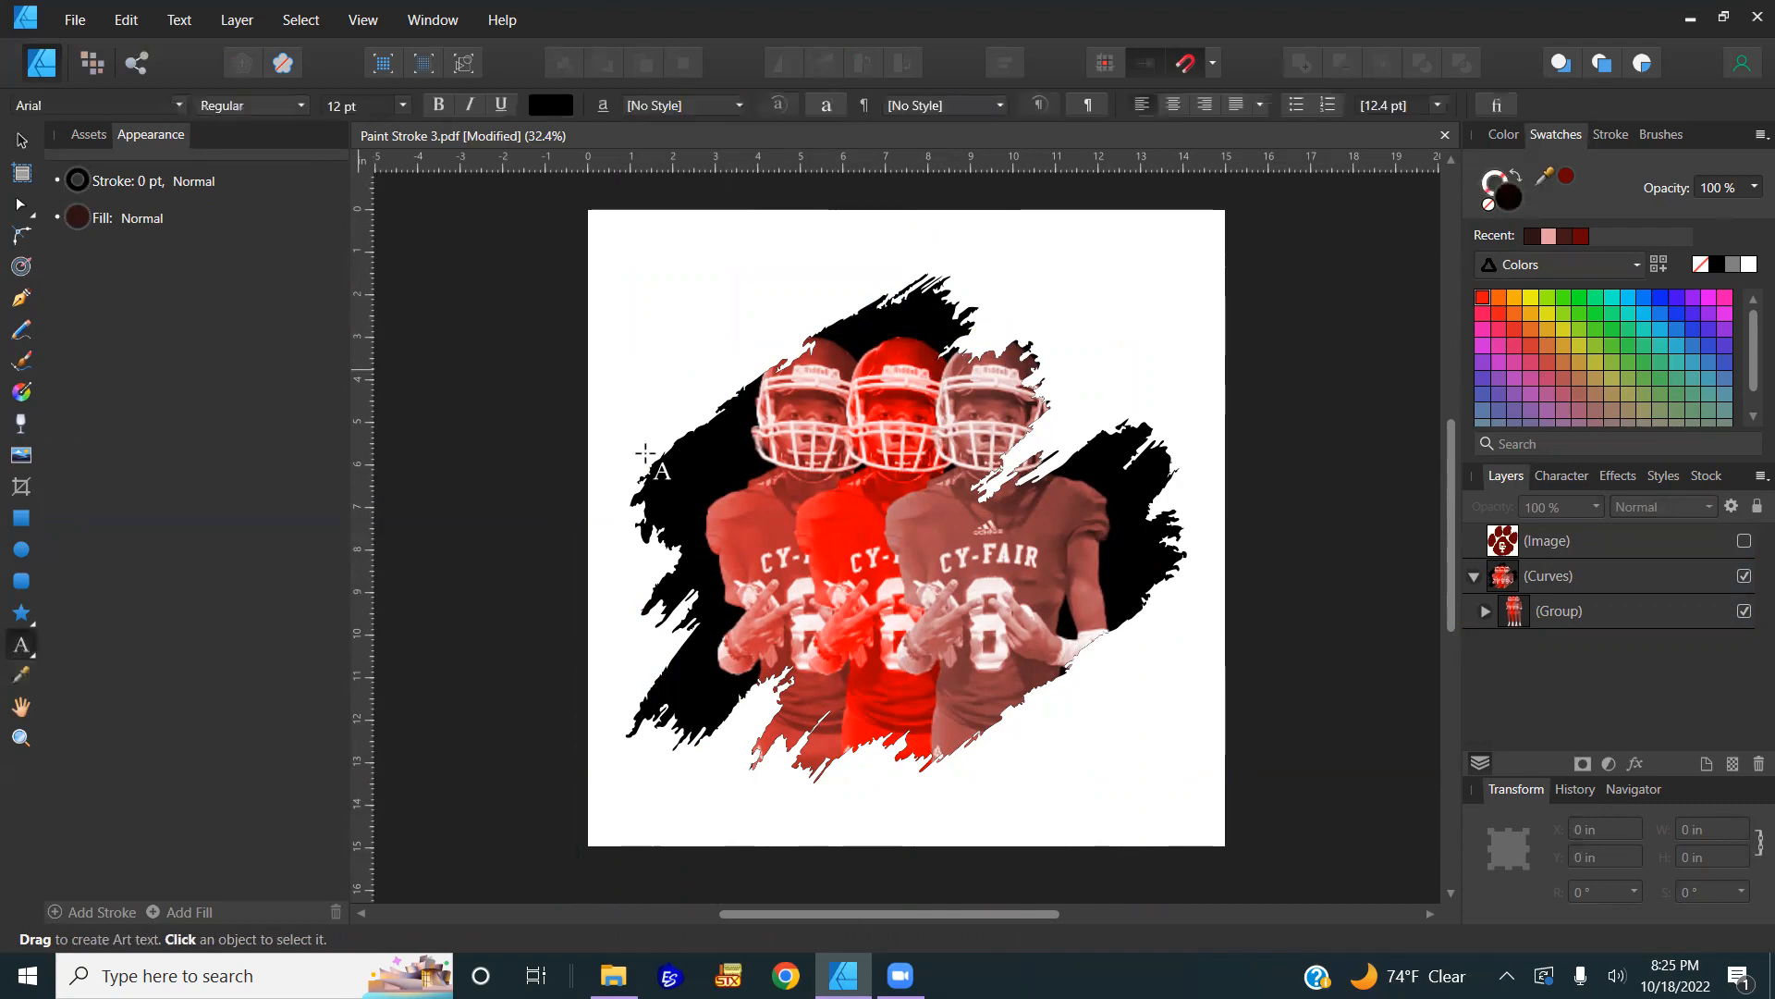
drag(657, 299, 766, 377)
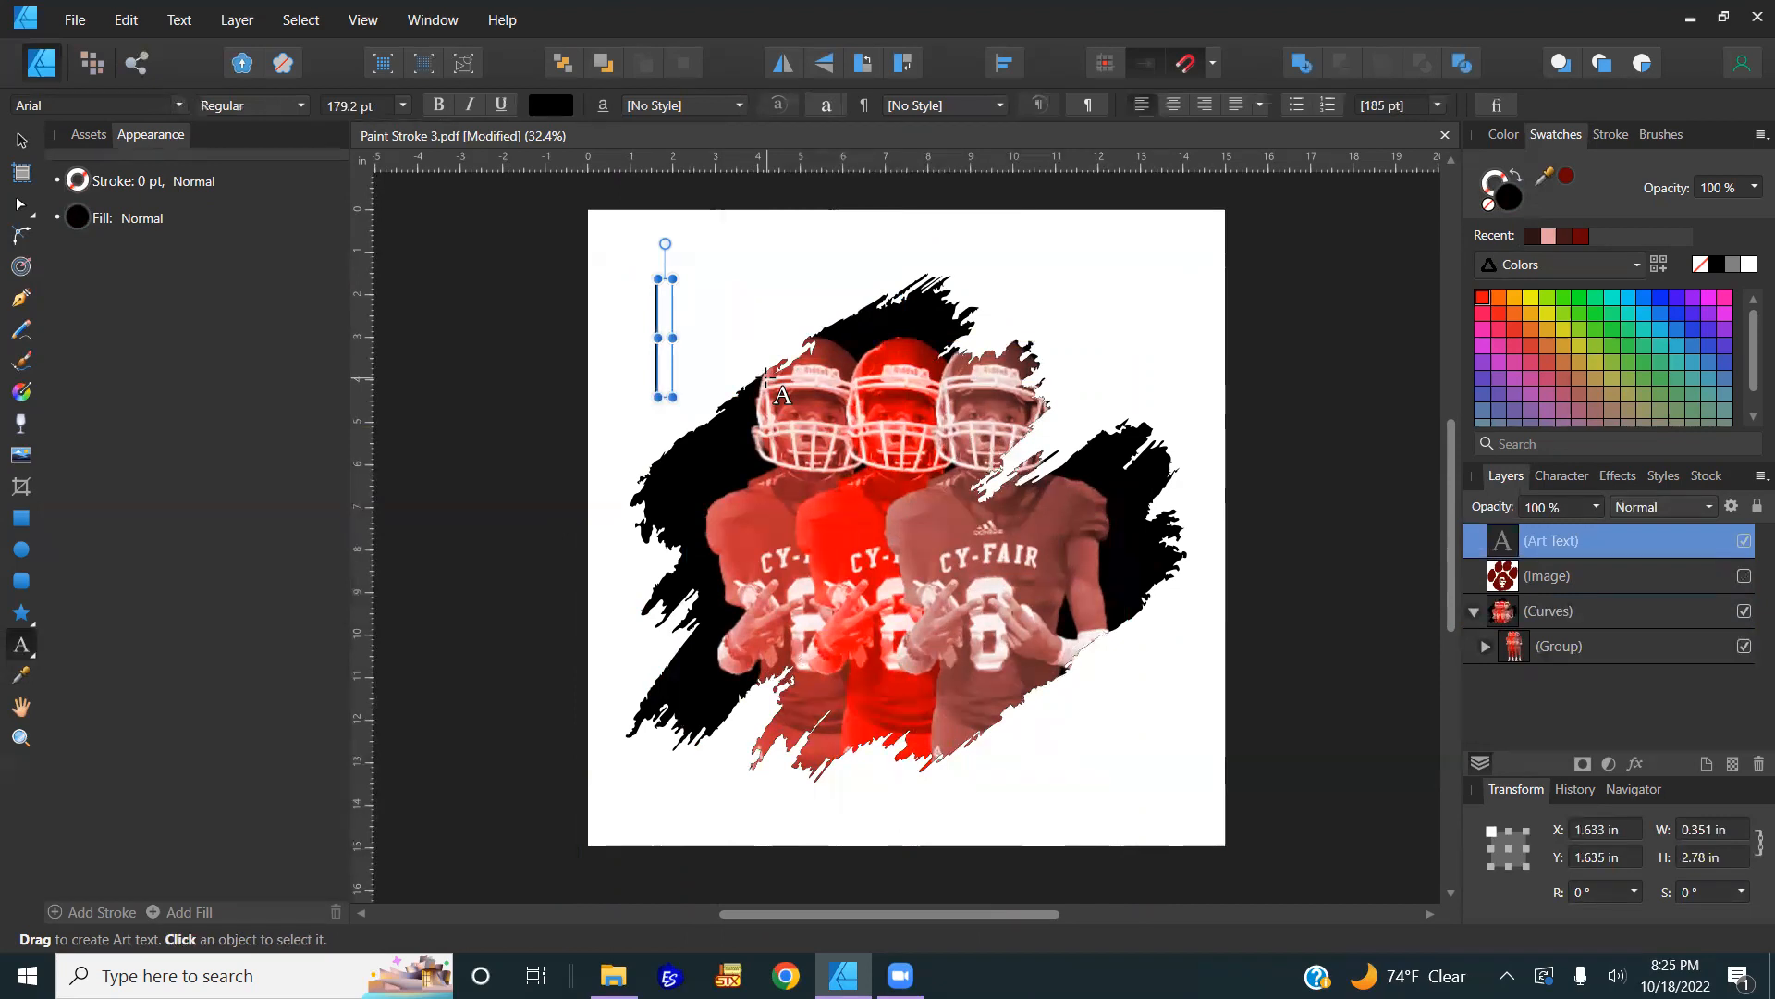
text(CY-)
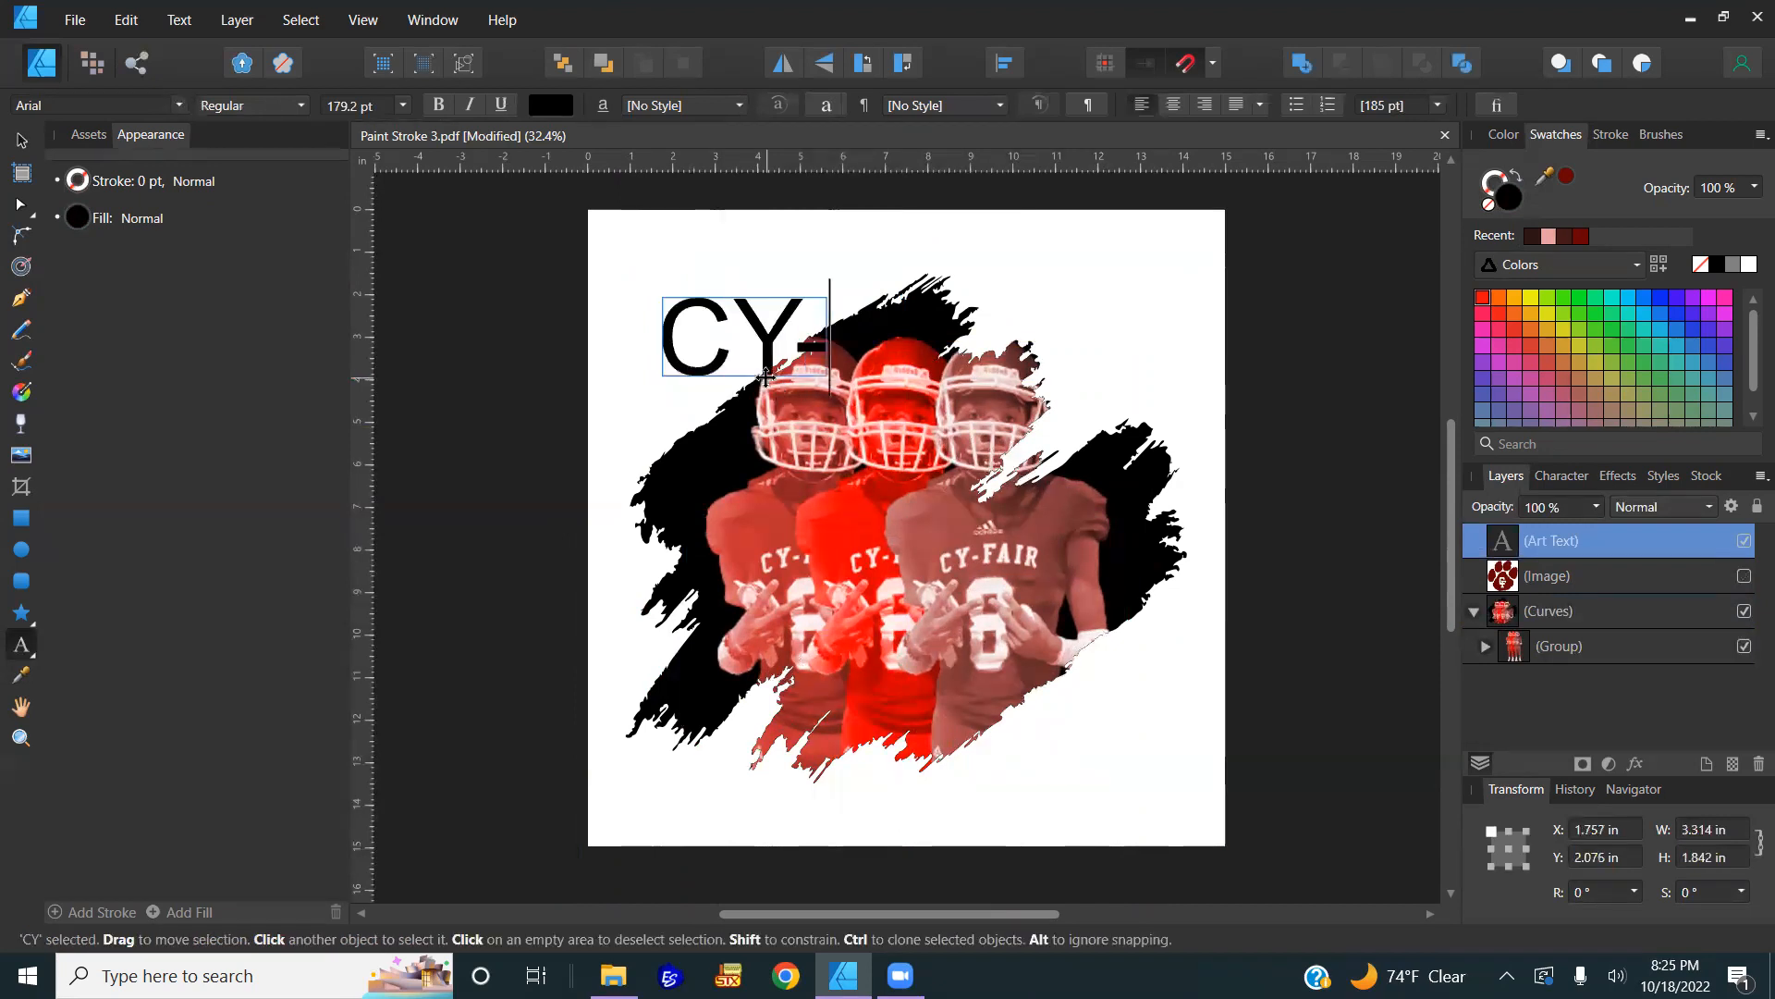
key(BackSpace)
key(BackSpace)
text(y)
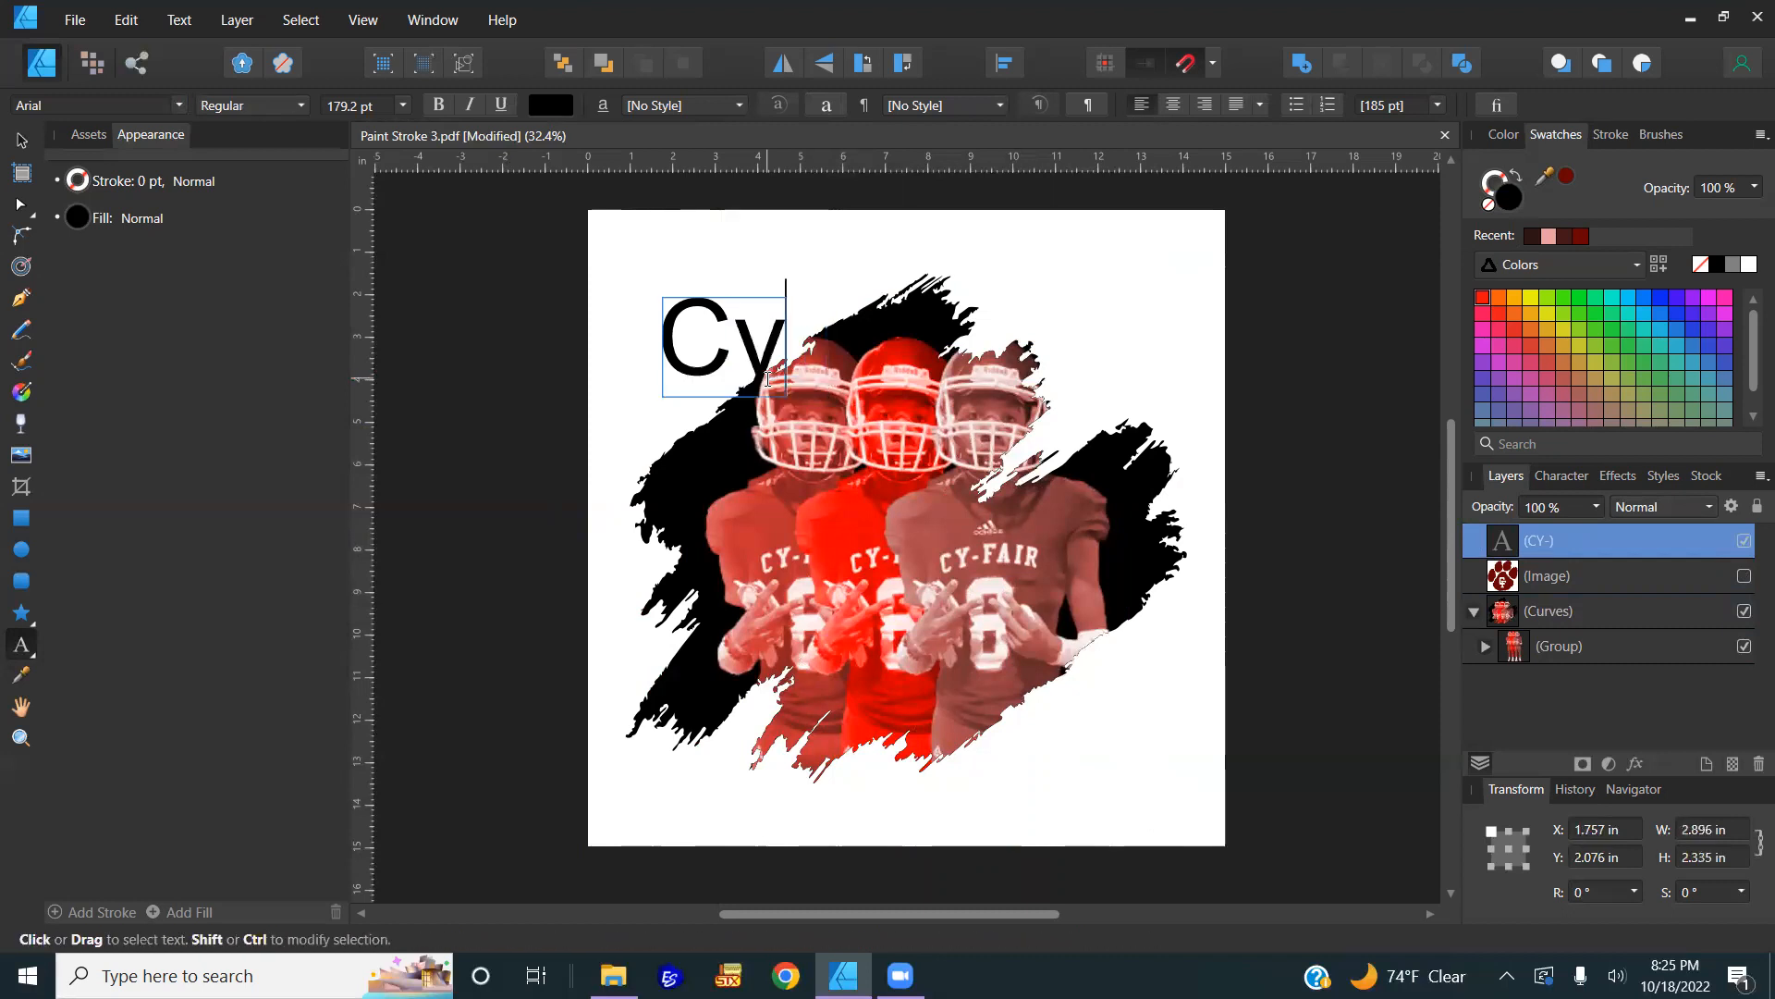
text(-Fair)
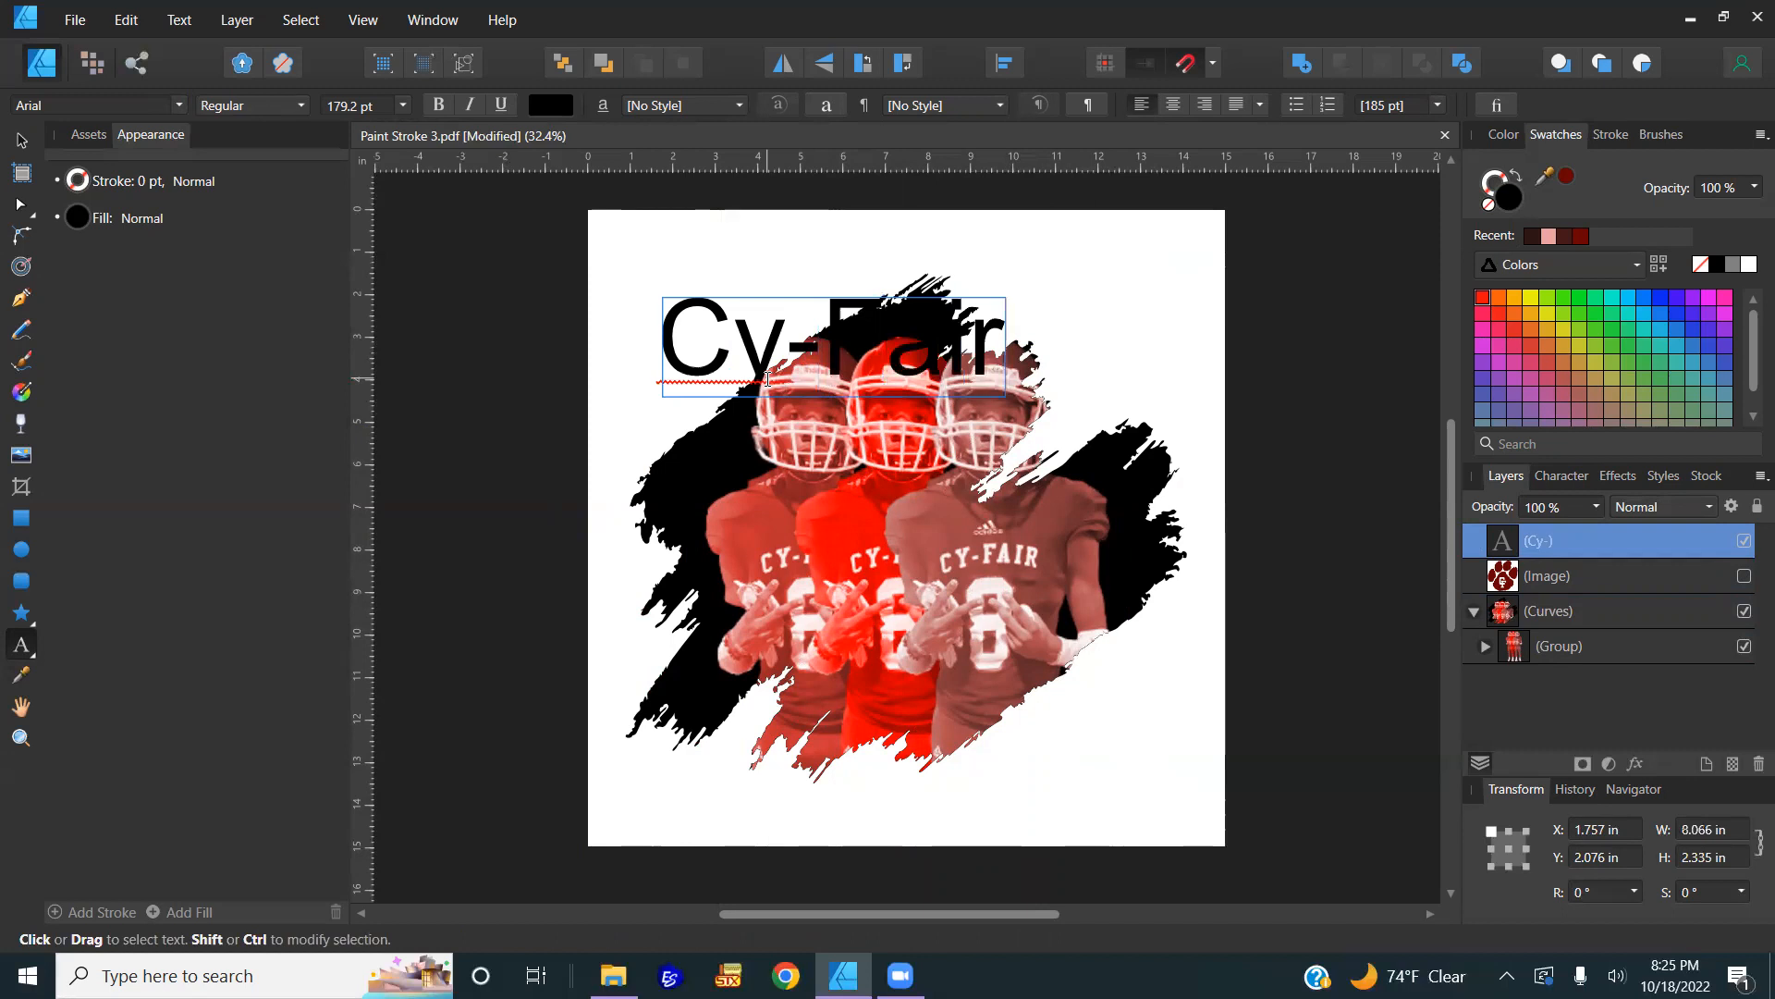
key(Escape)
click(24, 142)
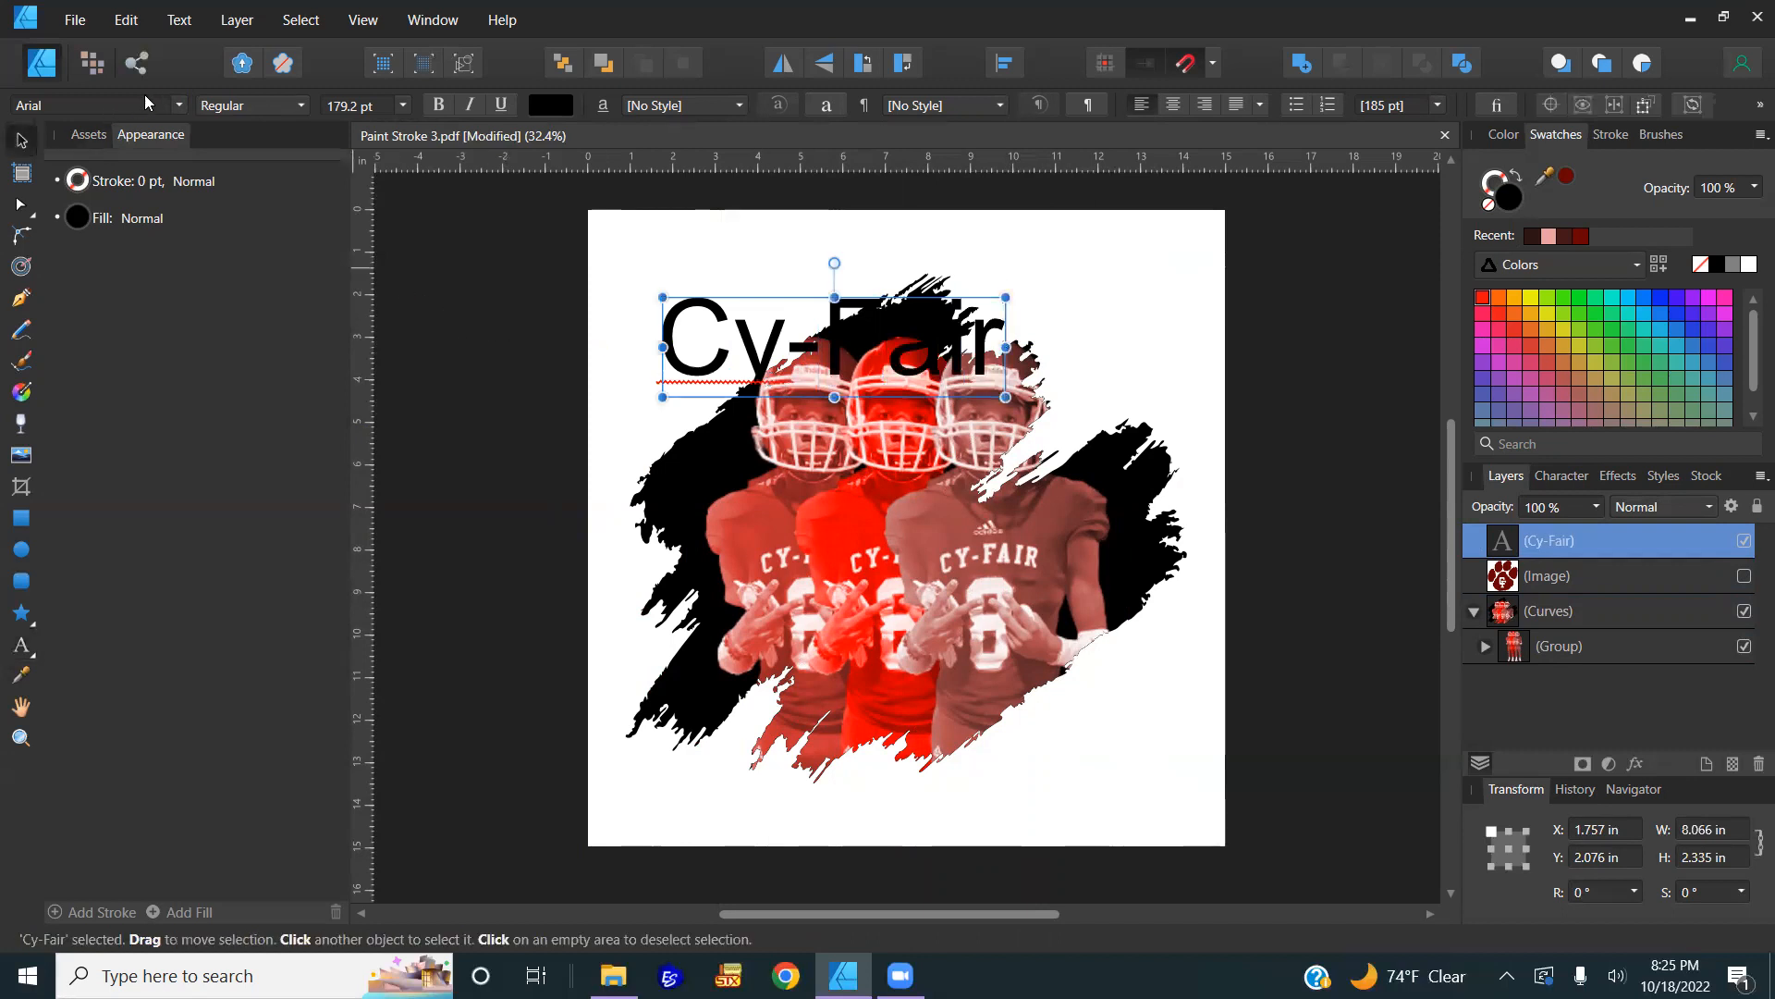
Step: Change the Cy-Fair title's font to BAD GRUNGE
click(176, 106)
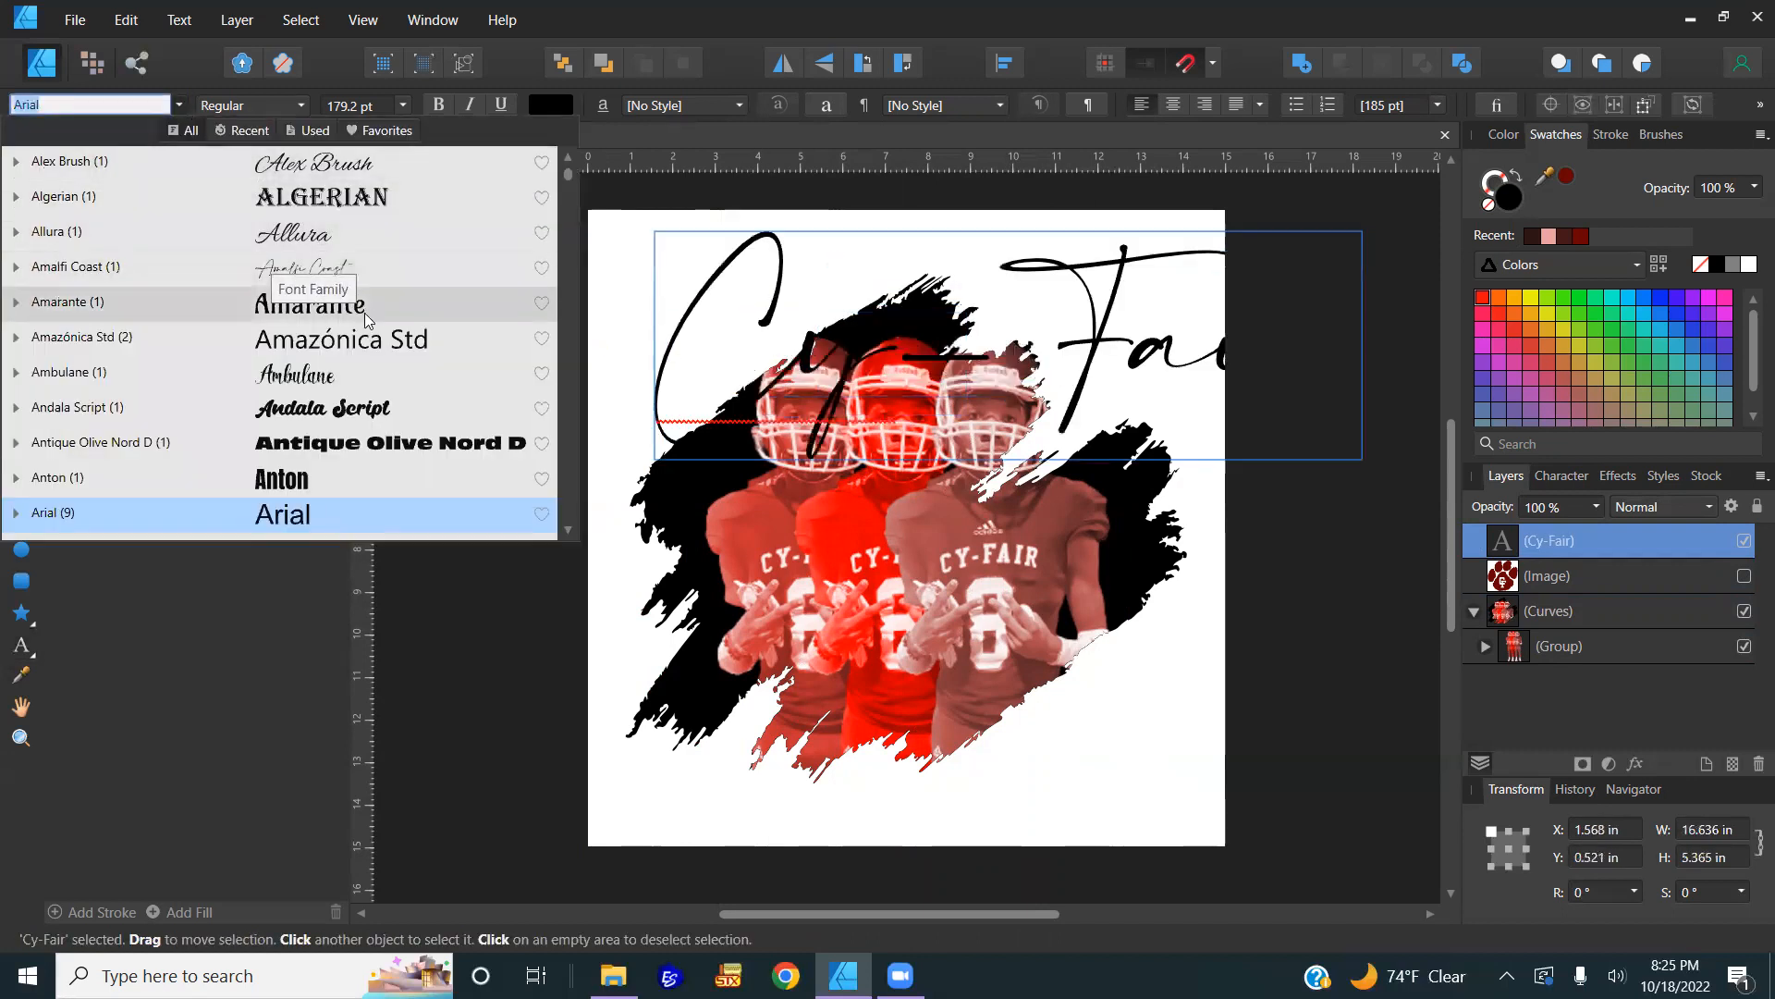
scroll(382, 362, down, 5)
click(374, 372)
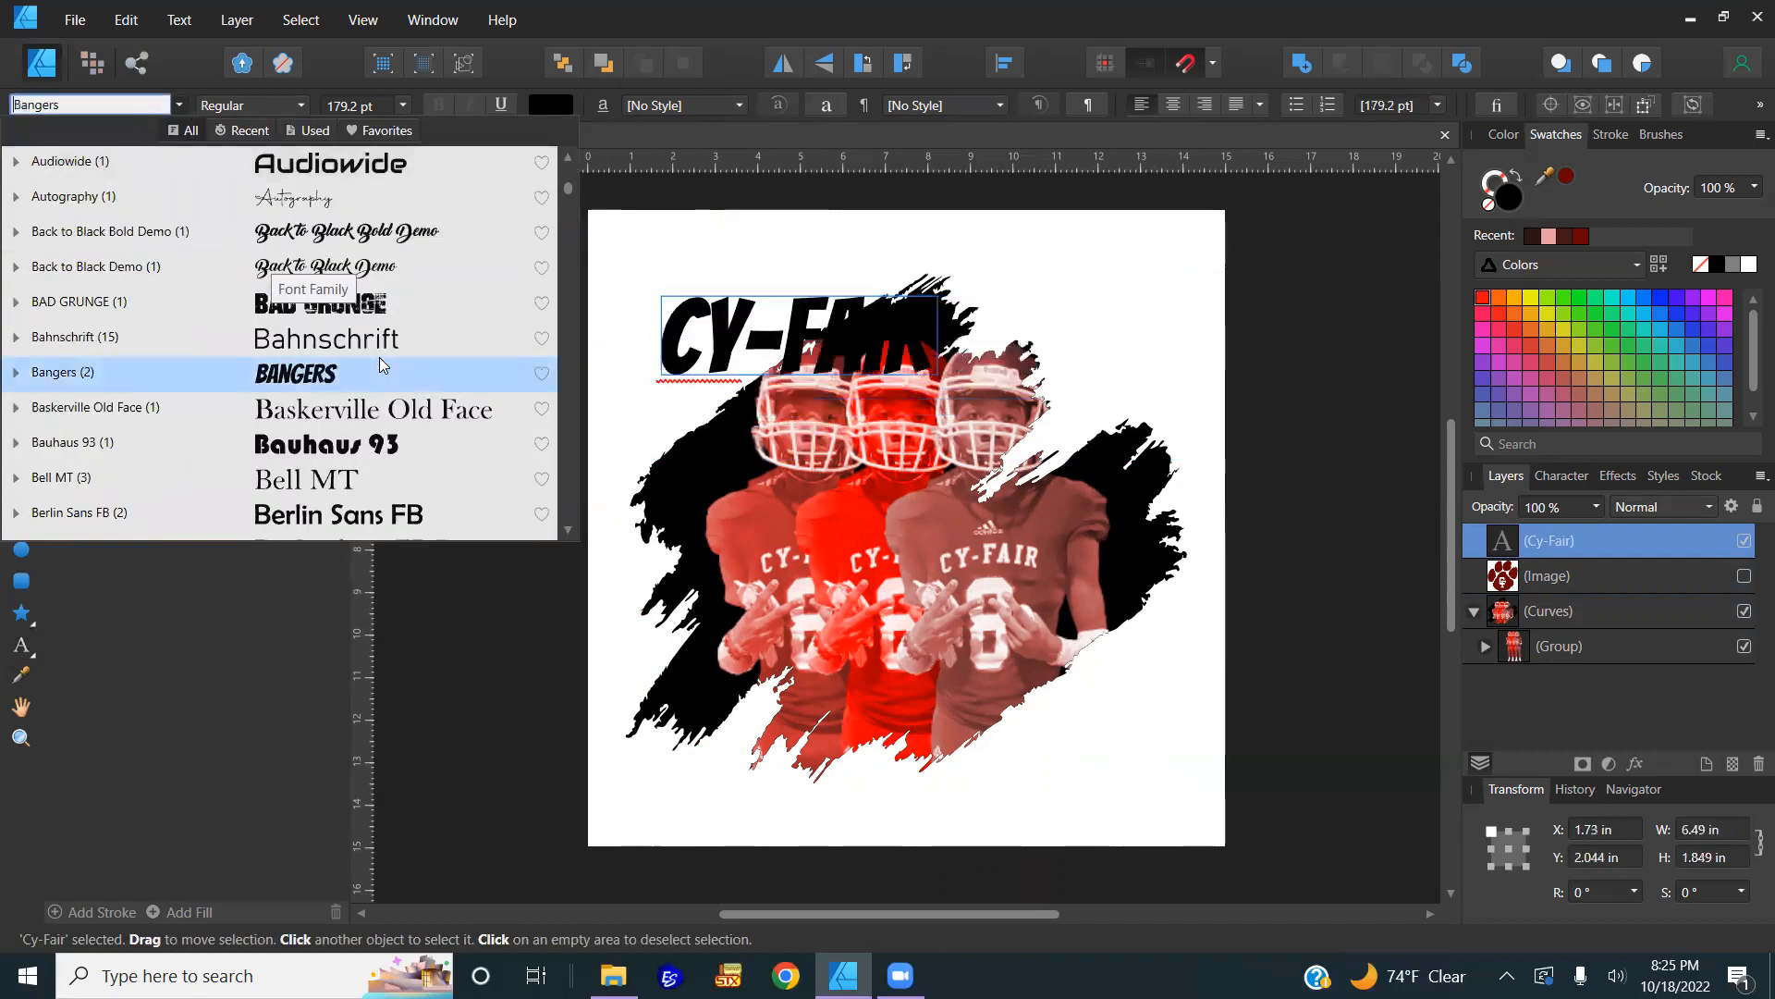
click(375, 305)
Step: Rotate the title about 35°, enlarge it to roughly 236 pt, and place it along the stroke's upper left
drag(810, 344, 780, 301)
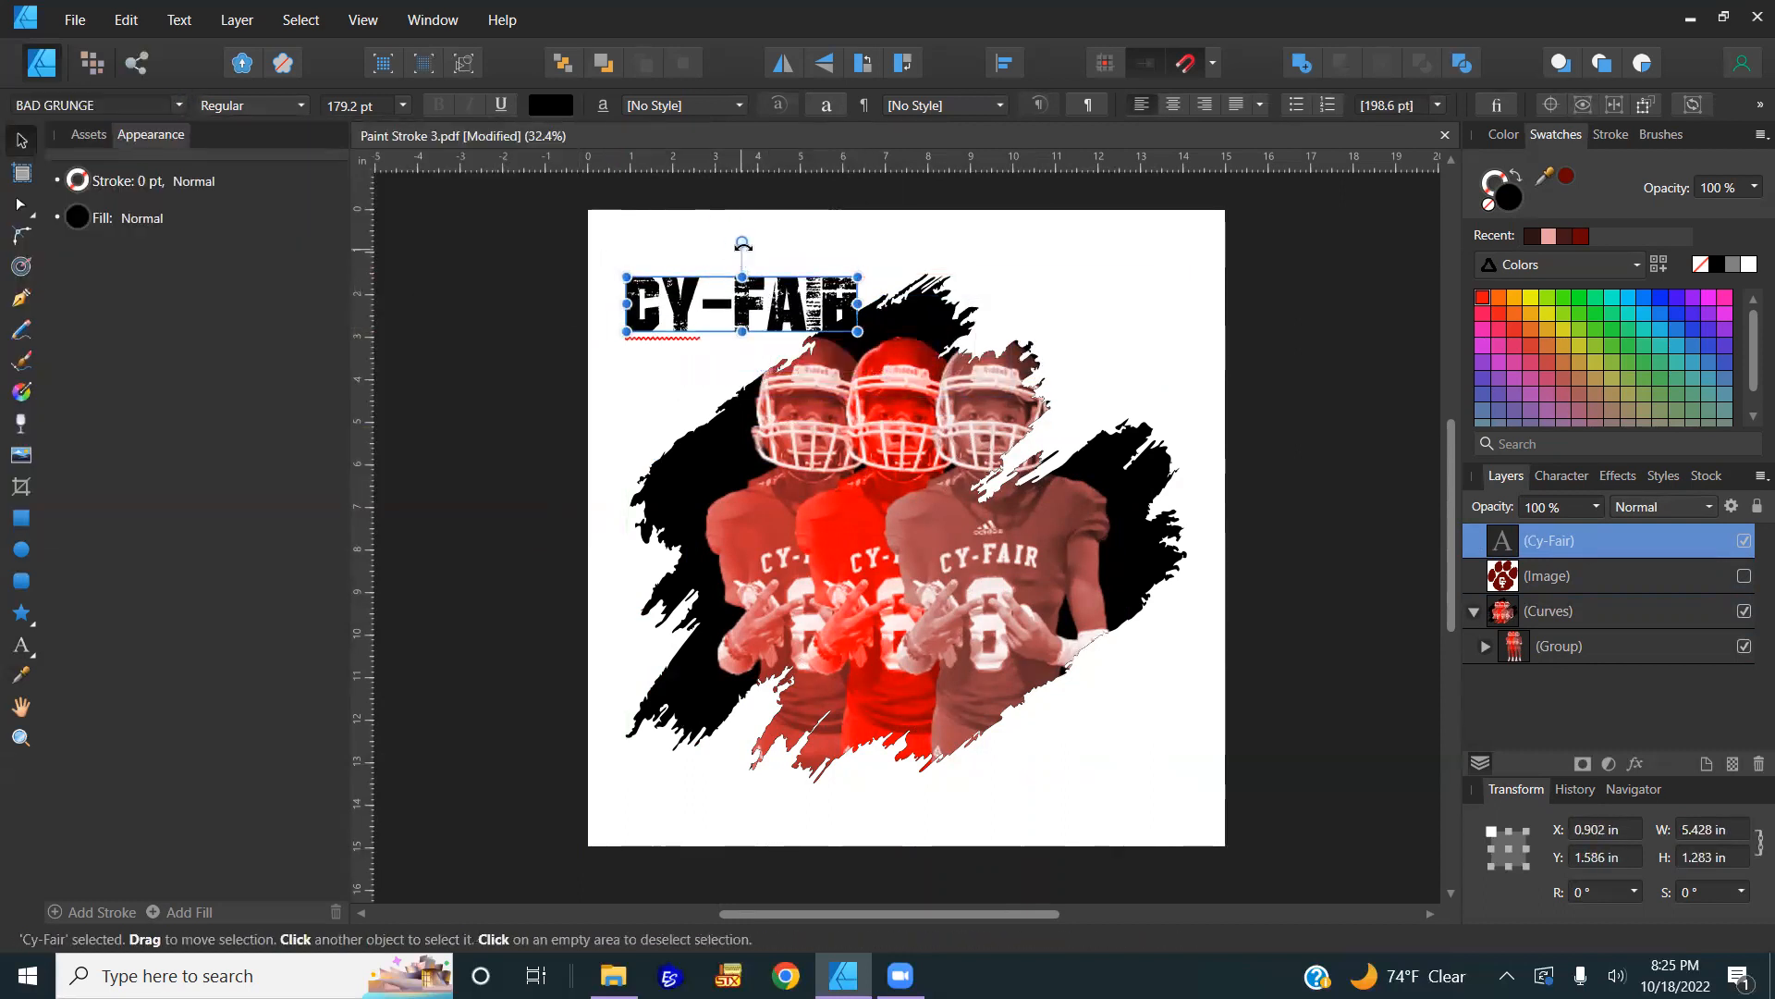
drag(746, 241, 709, 251)
drag(660, 393, 626, 432)
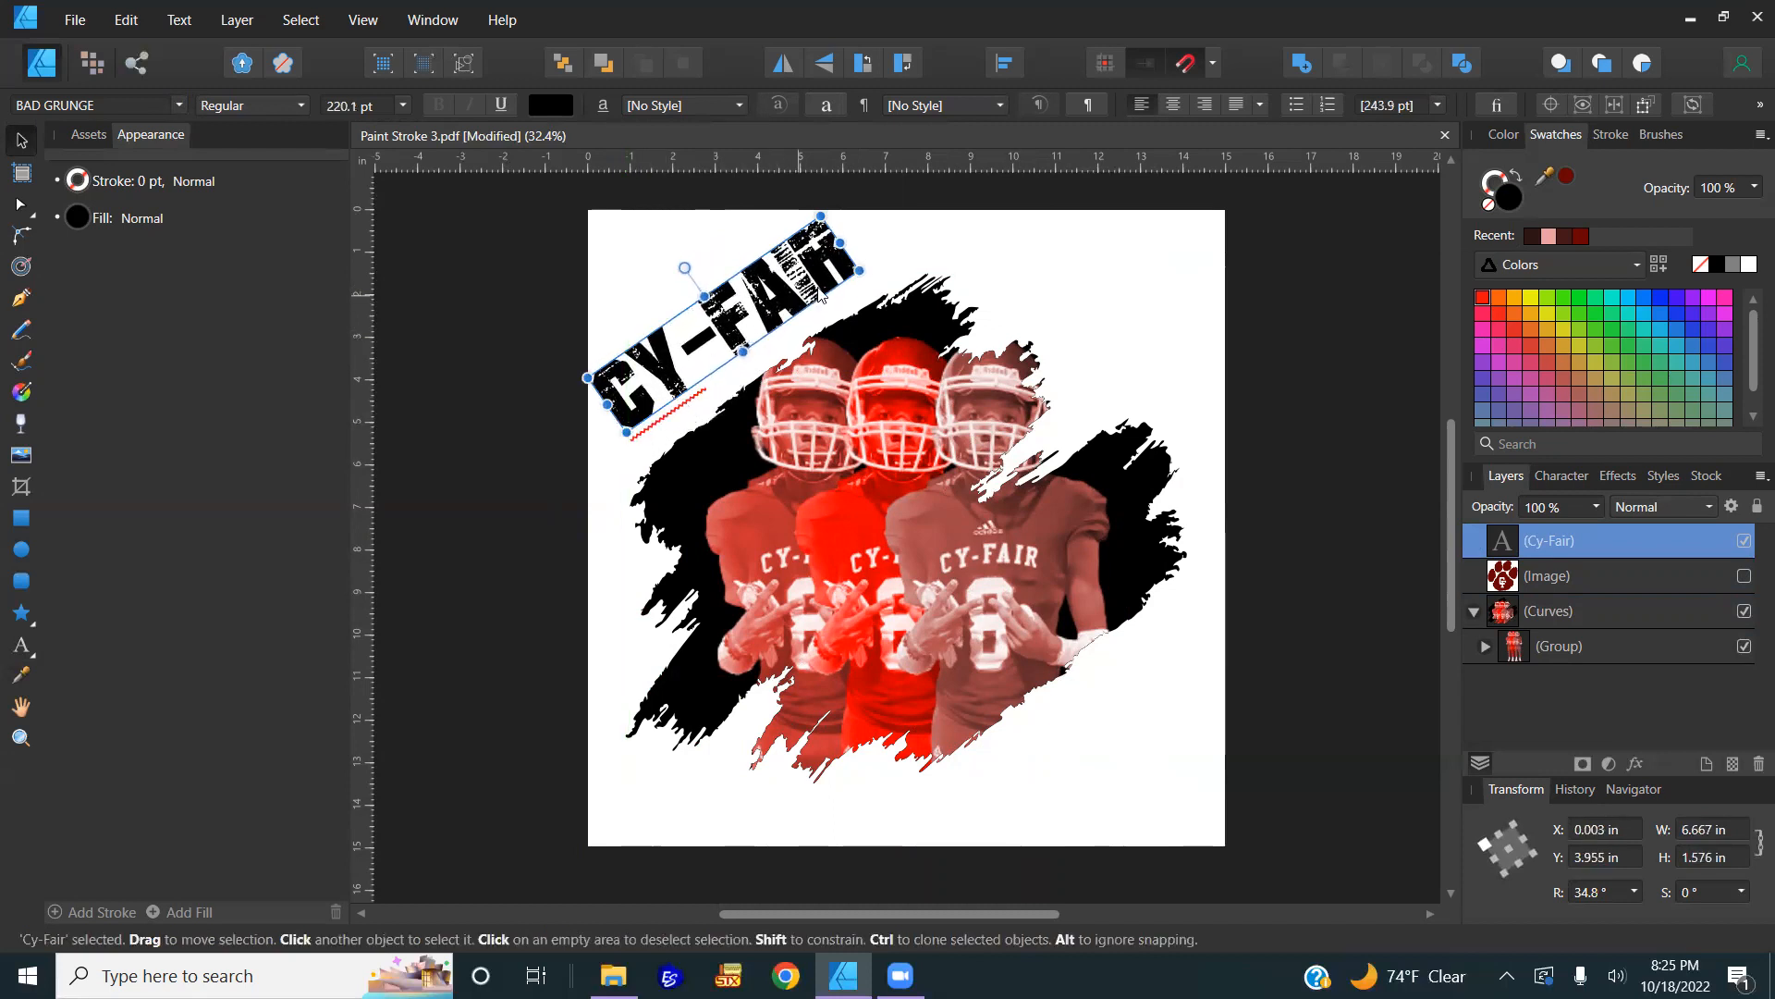
drag(860, 270, 879, 263)
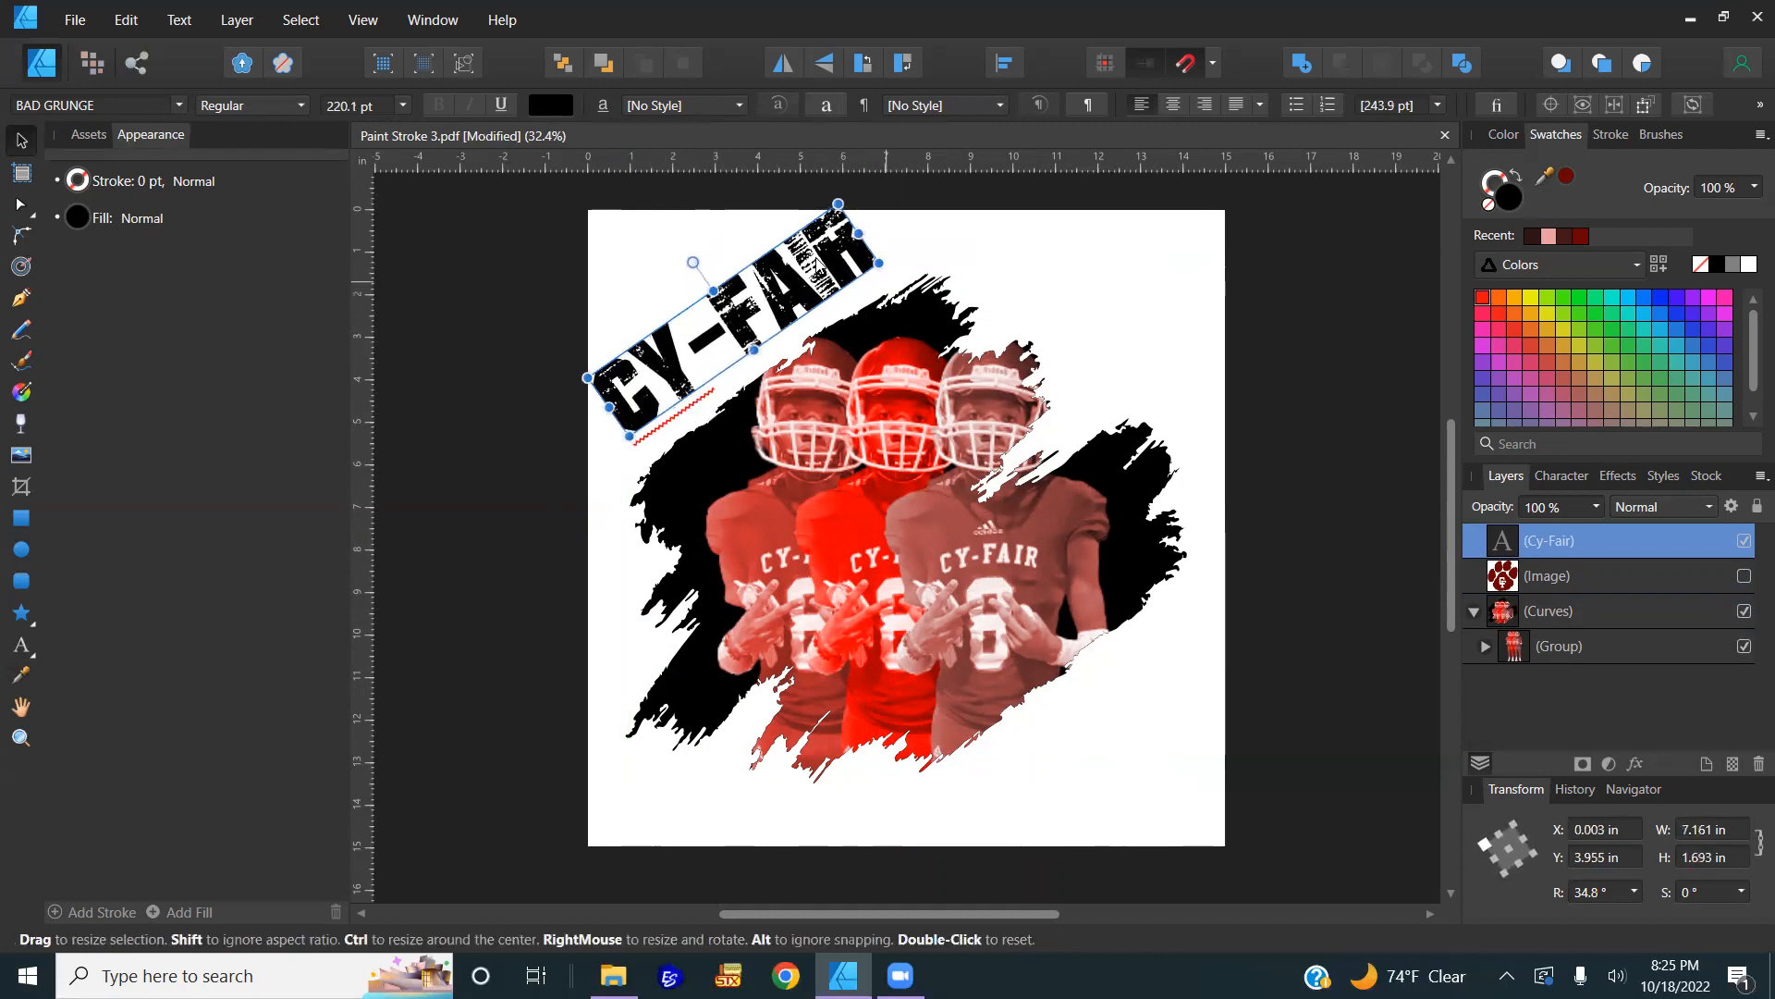
drag(788, 298, 804, 314)
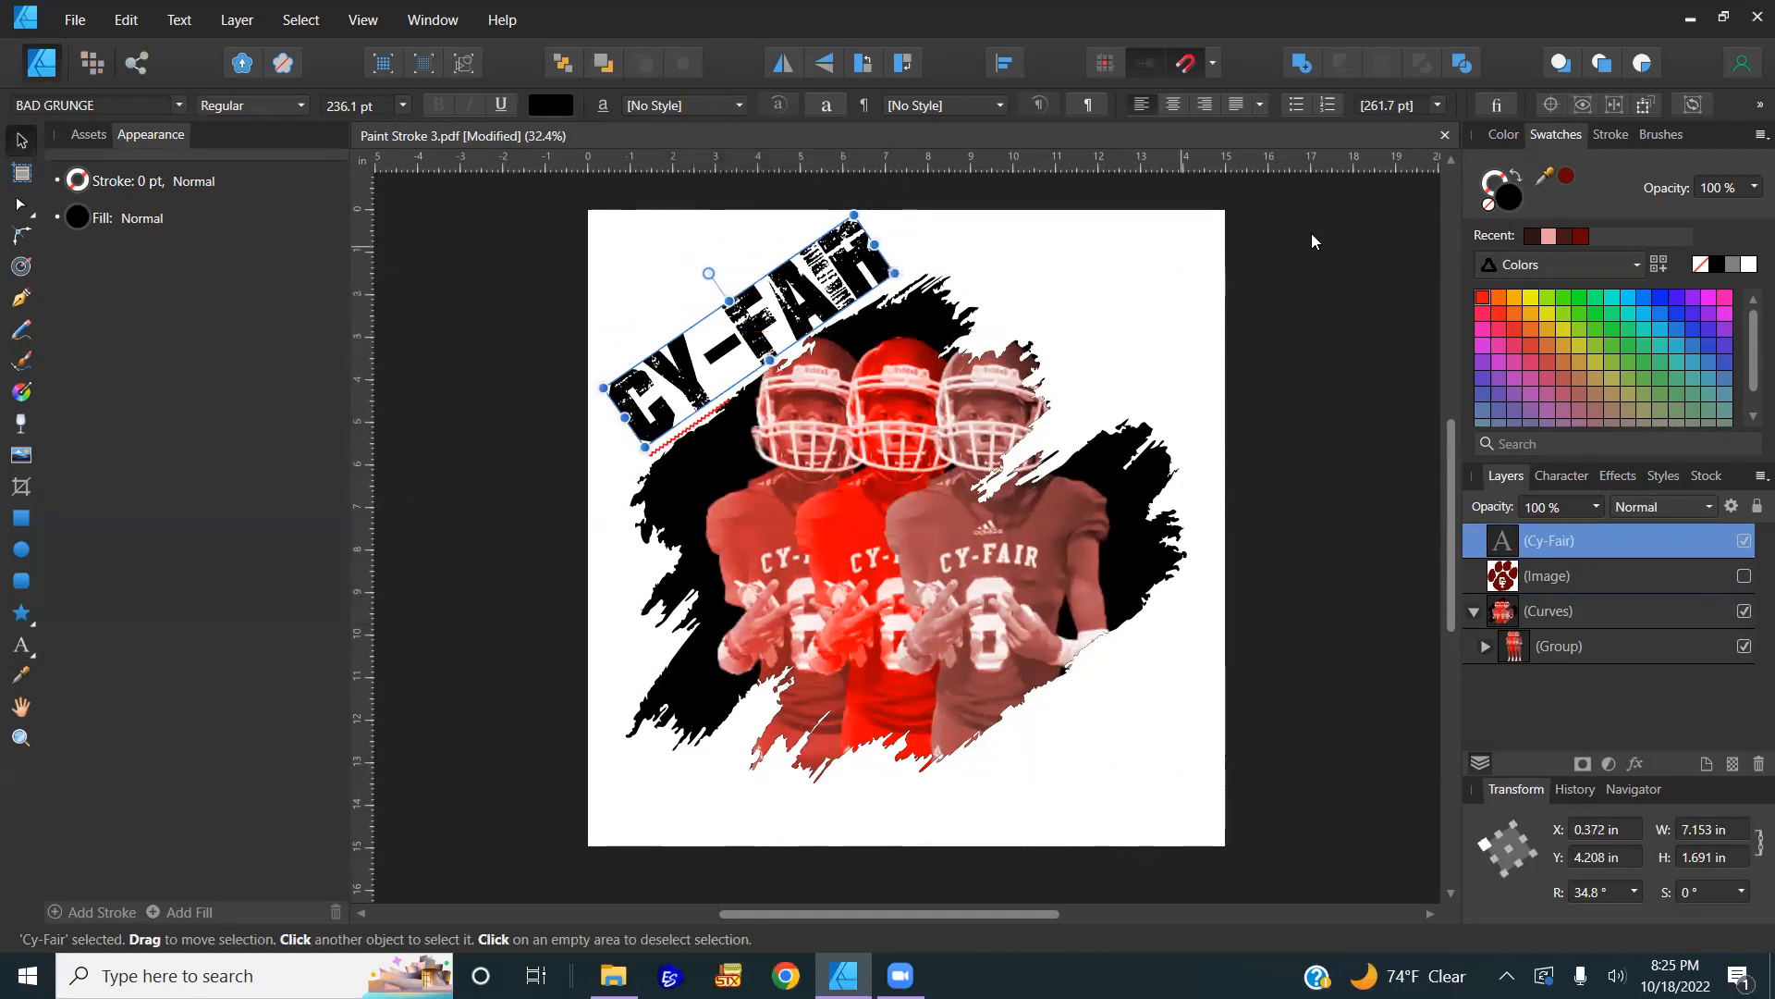
Step: Fill the Cy-Fair title dark red and give it a 7.4 pt white outside-aligned stroke
click(1564, 178)
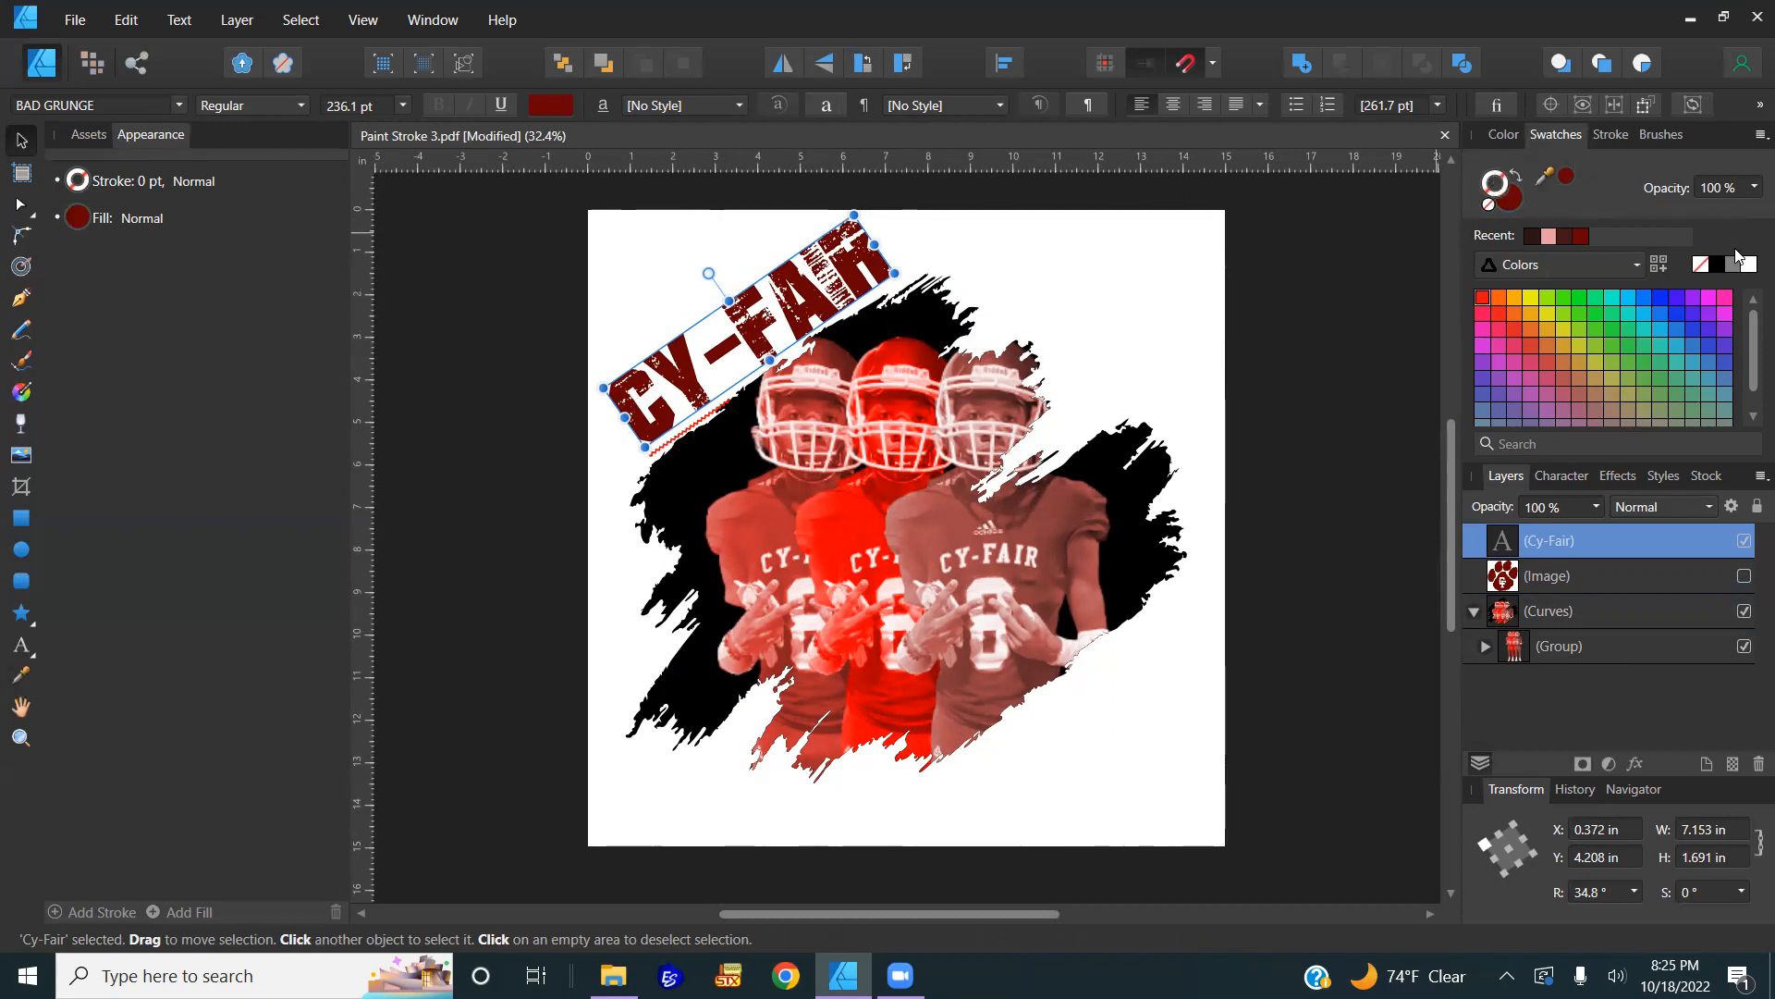
click(1720, 263)
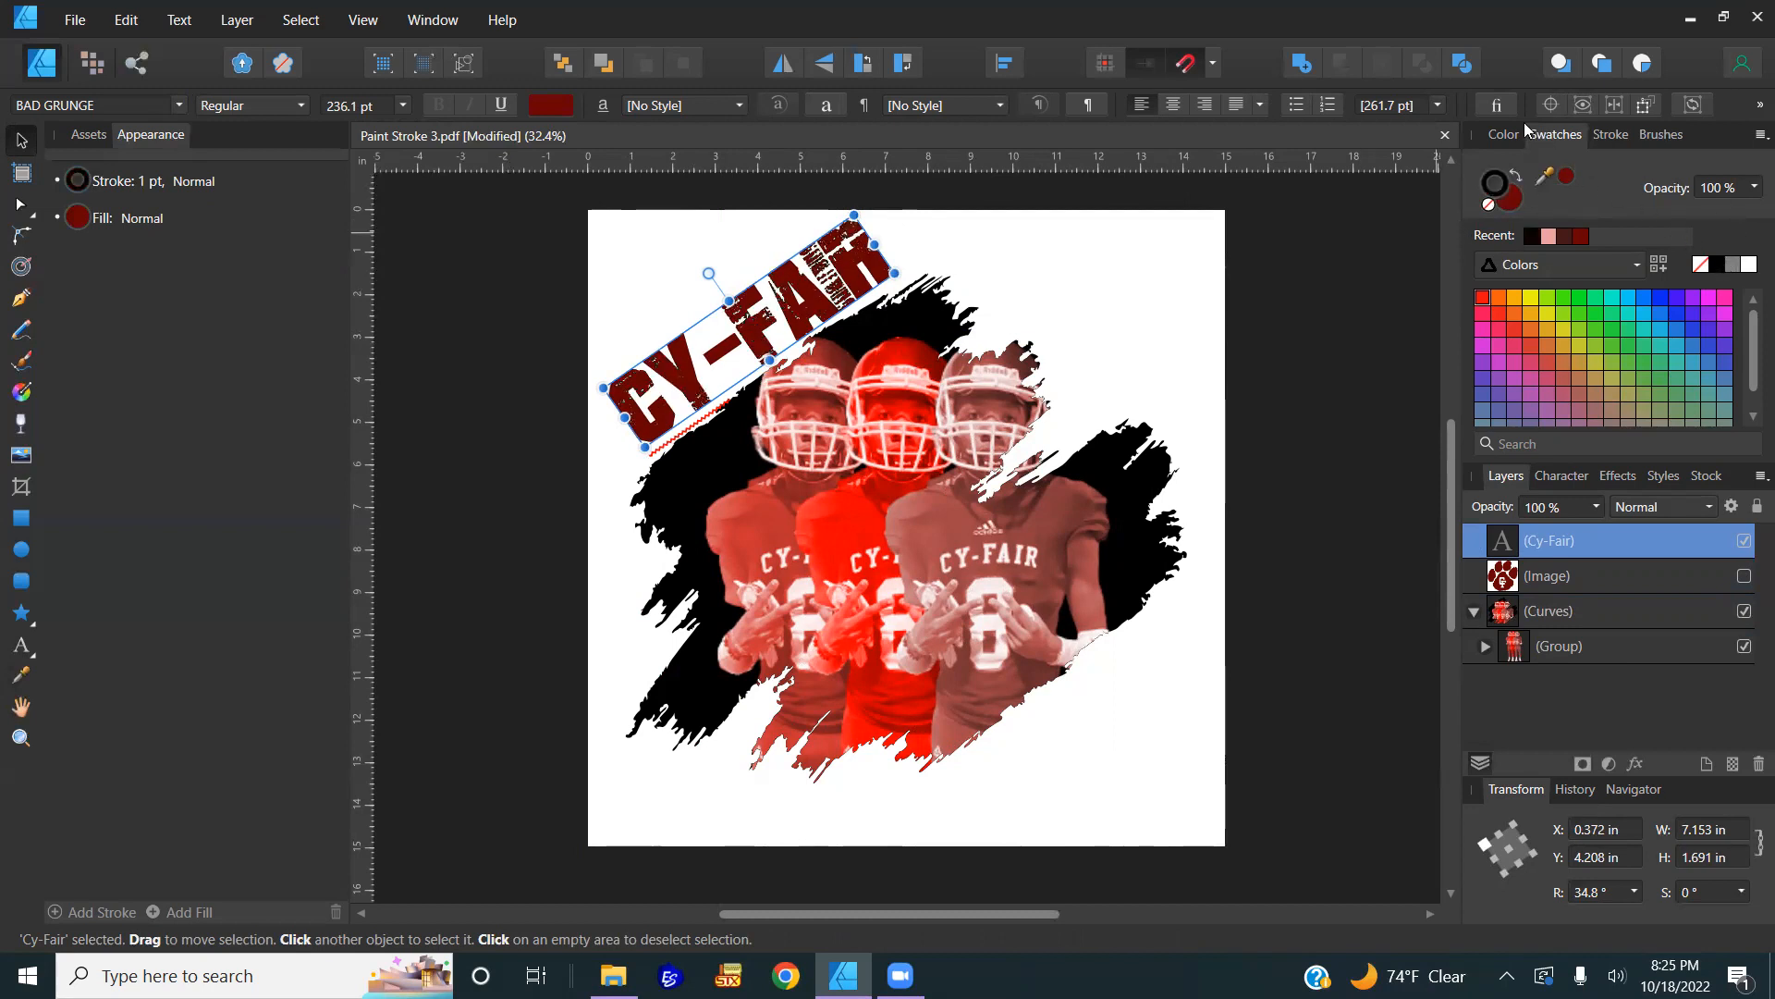
click(1614, 134)
mouse_move(1563, 205)
mouse_down()
mouse_move(1646, 198)
mouse_move(1565, 215)
mouse_up()
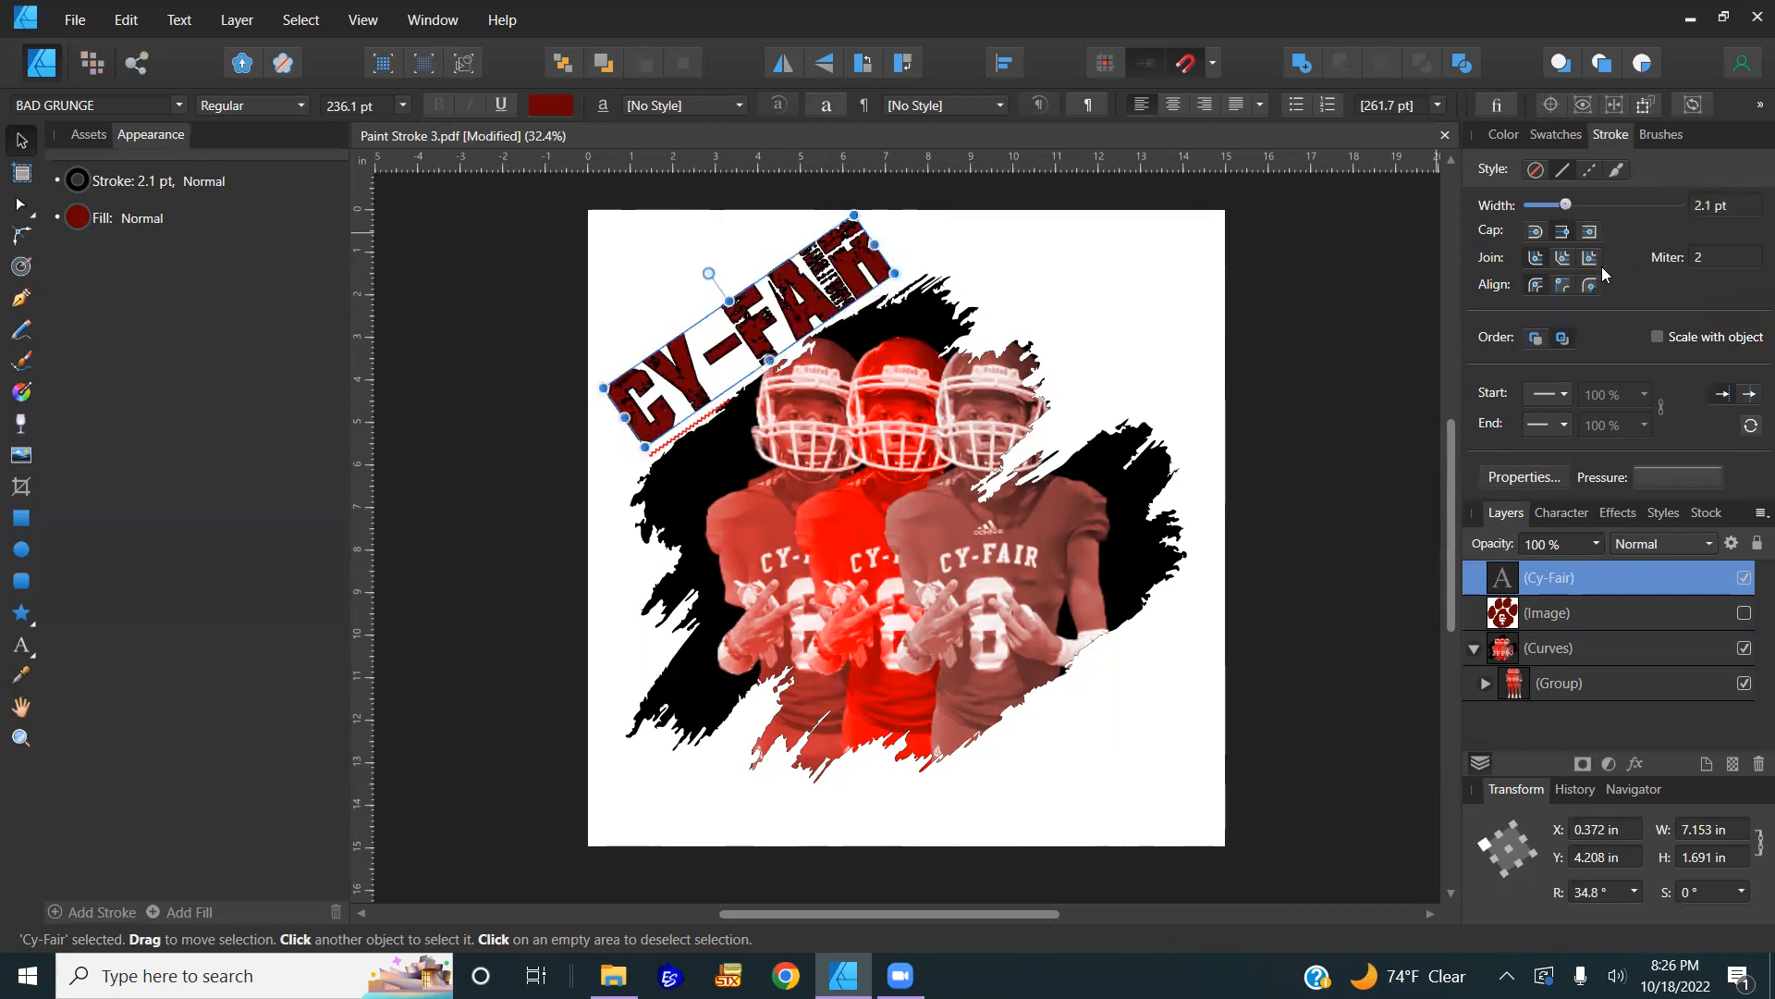
click(1591, 285)
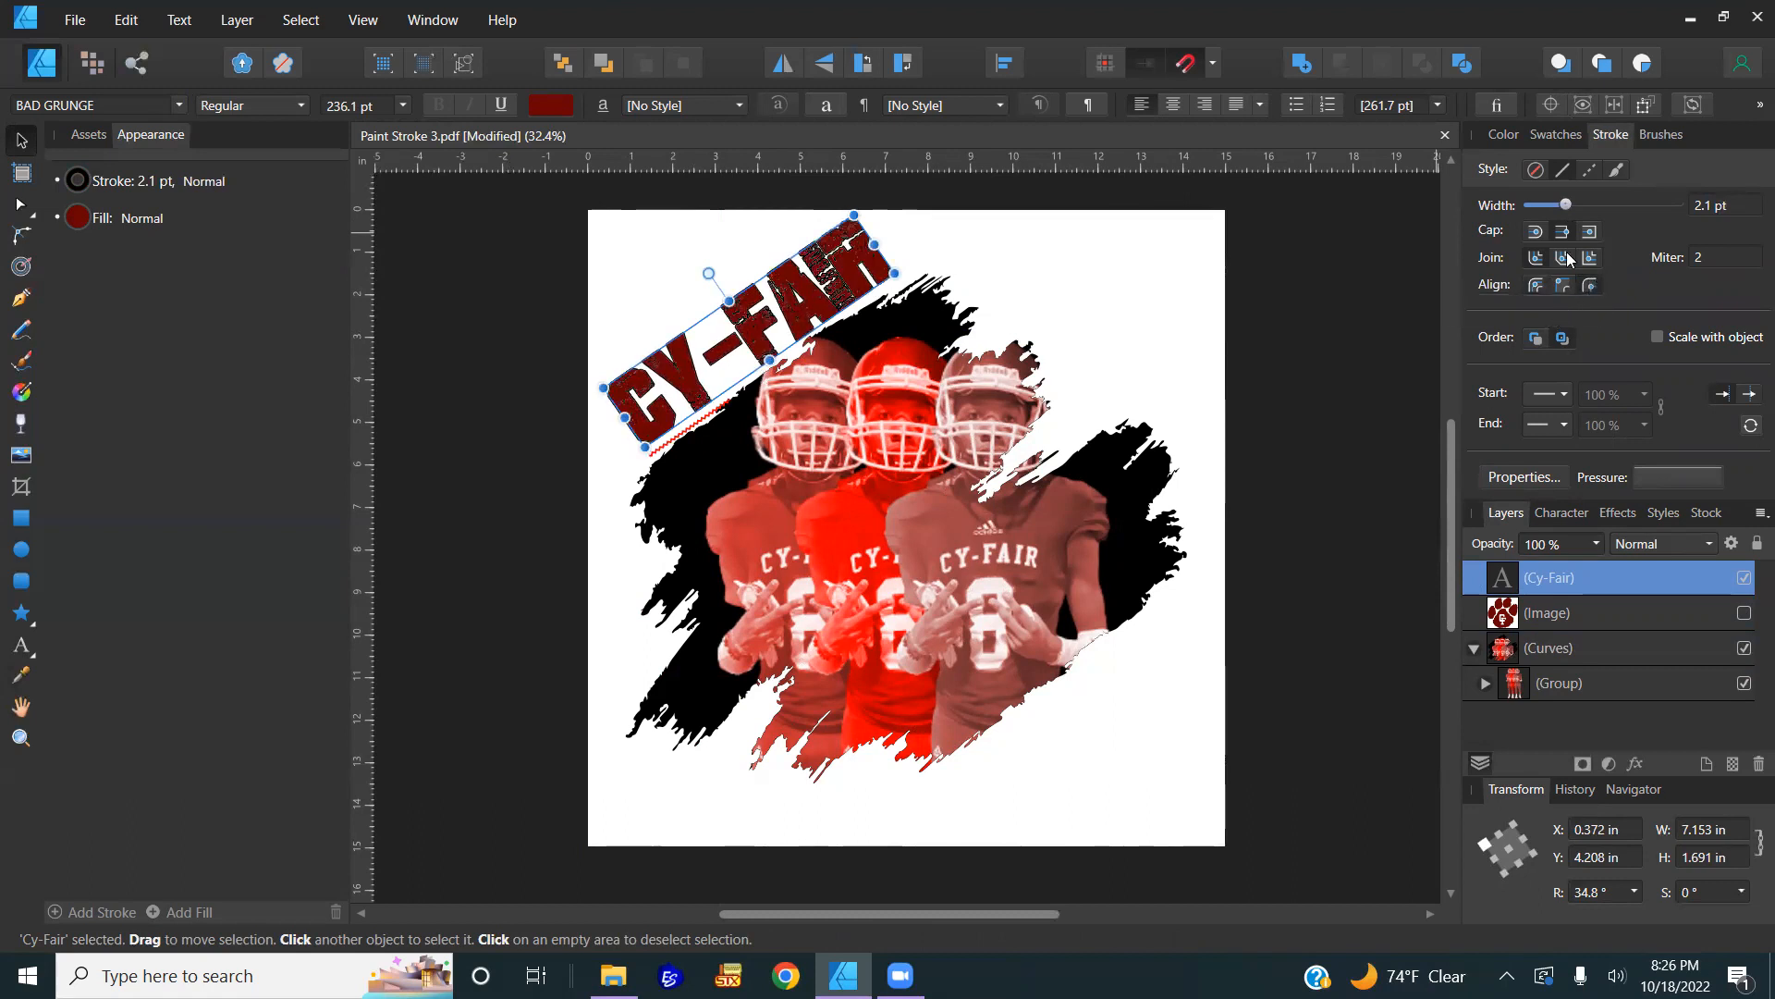
drag(1566, 203, 1583, 196)
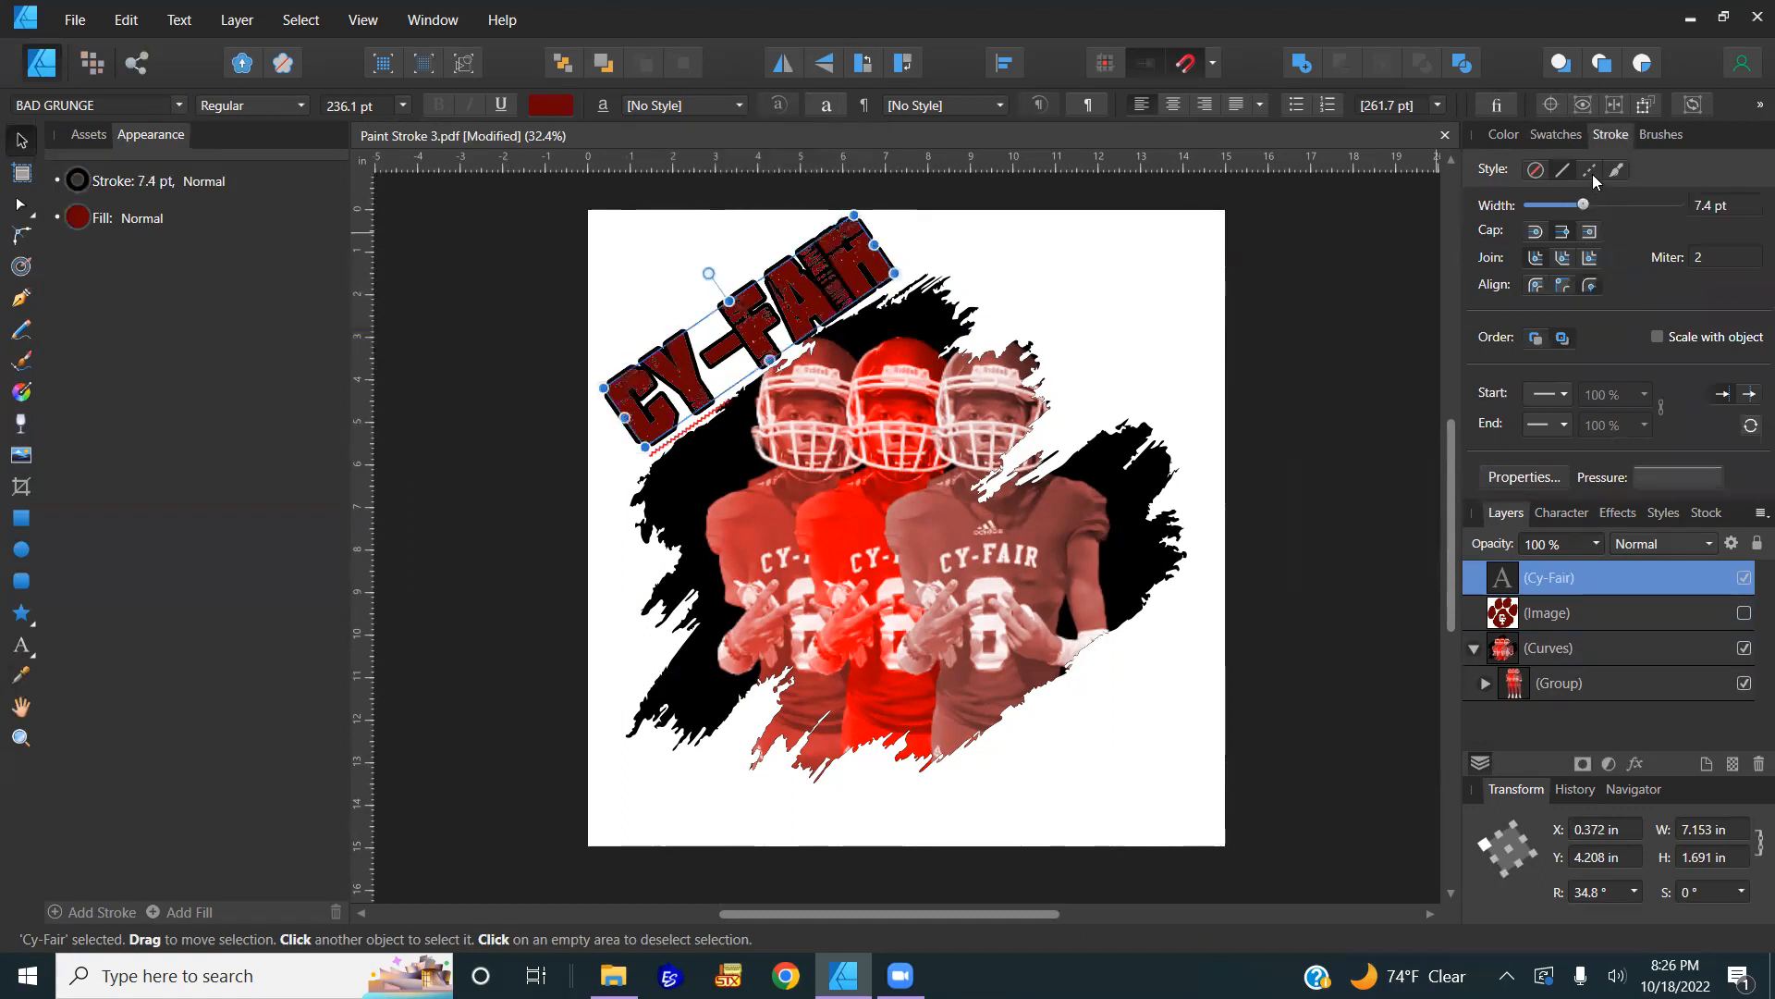
click(1503, 136)
drag(1594, 291, 1581, 336)
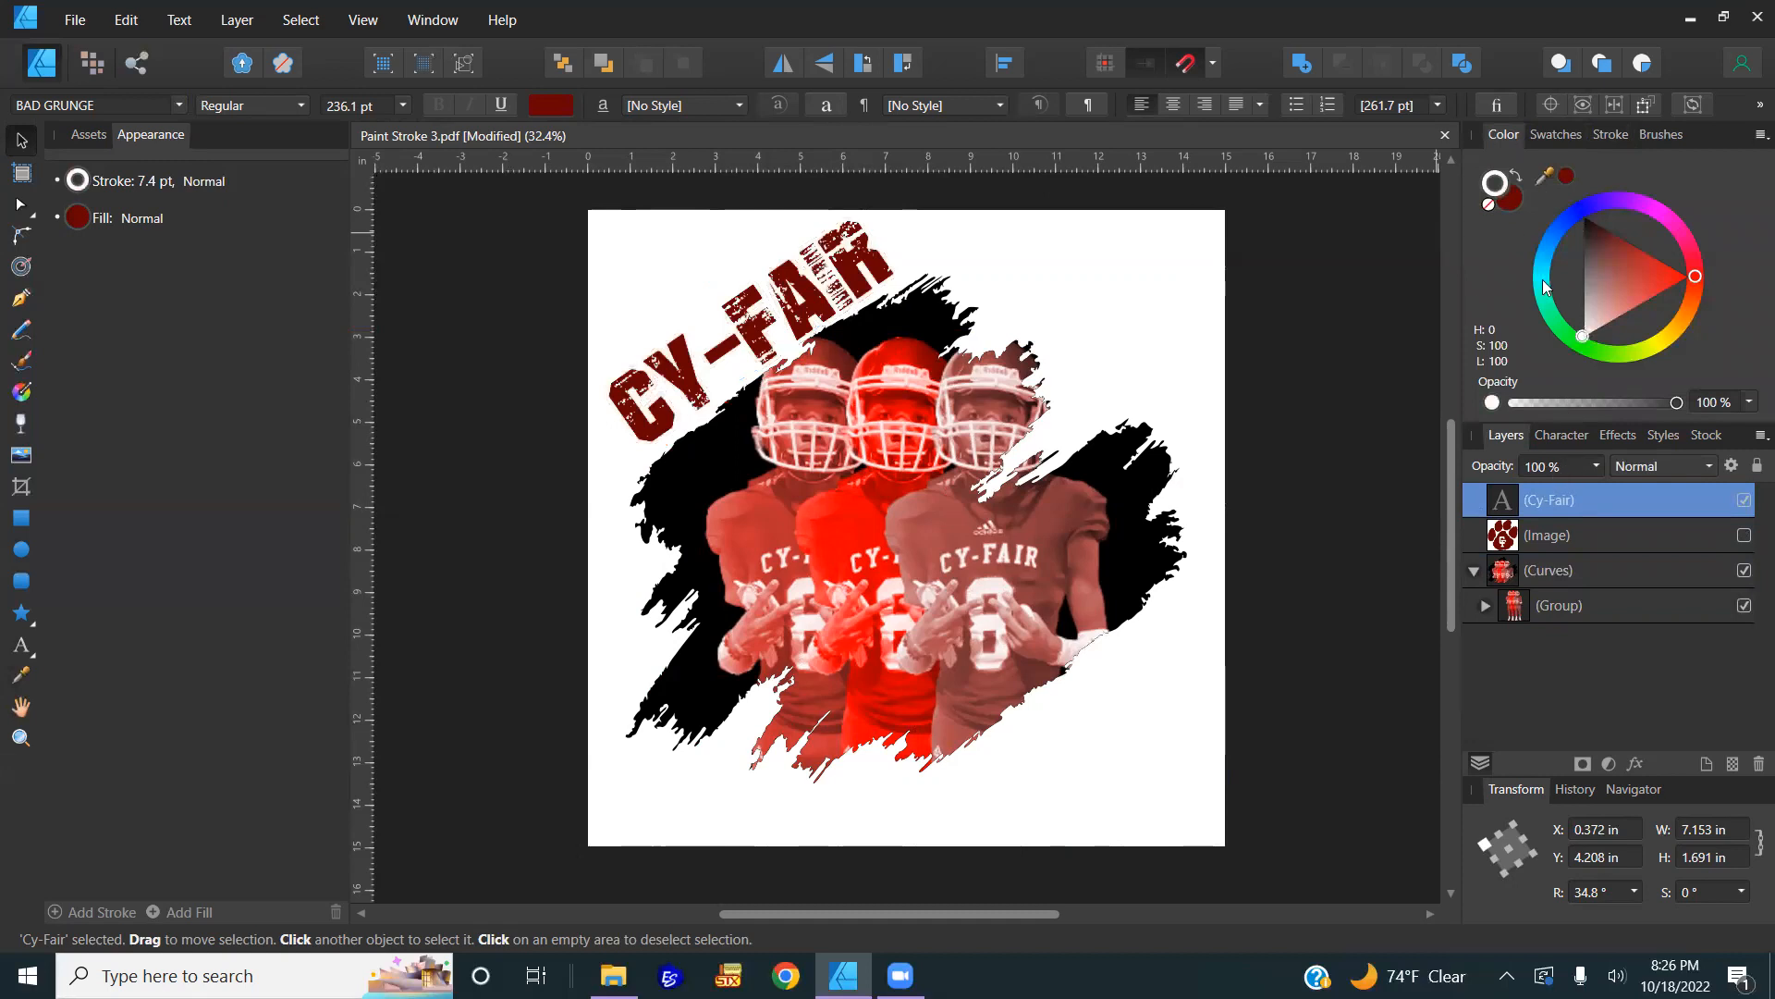
Step: Add a black Outline layer effect with 5.7 px radius to the CY-FAIR title
click(1633, 766)
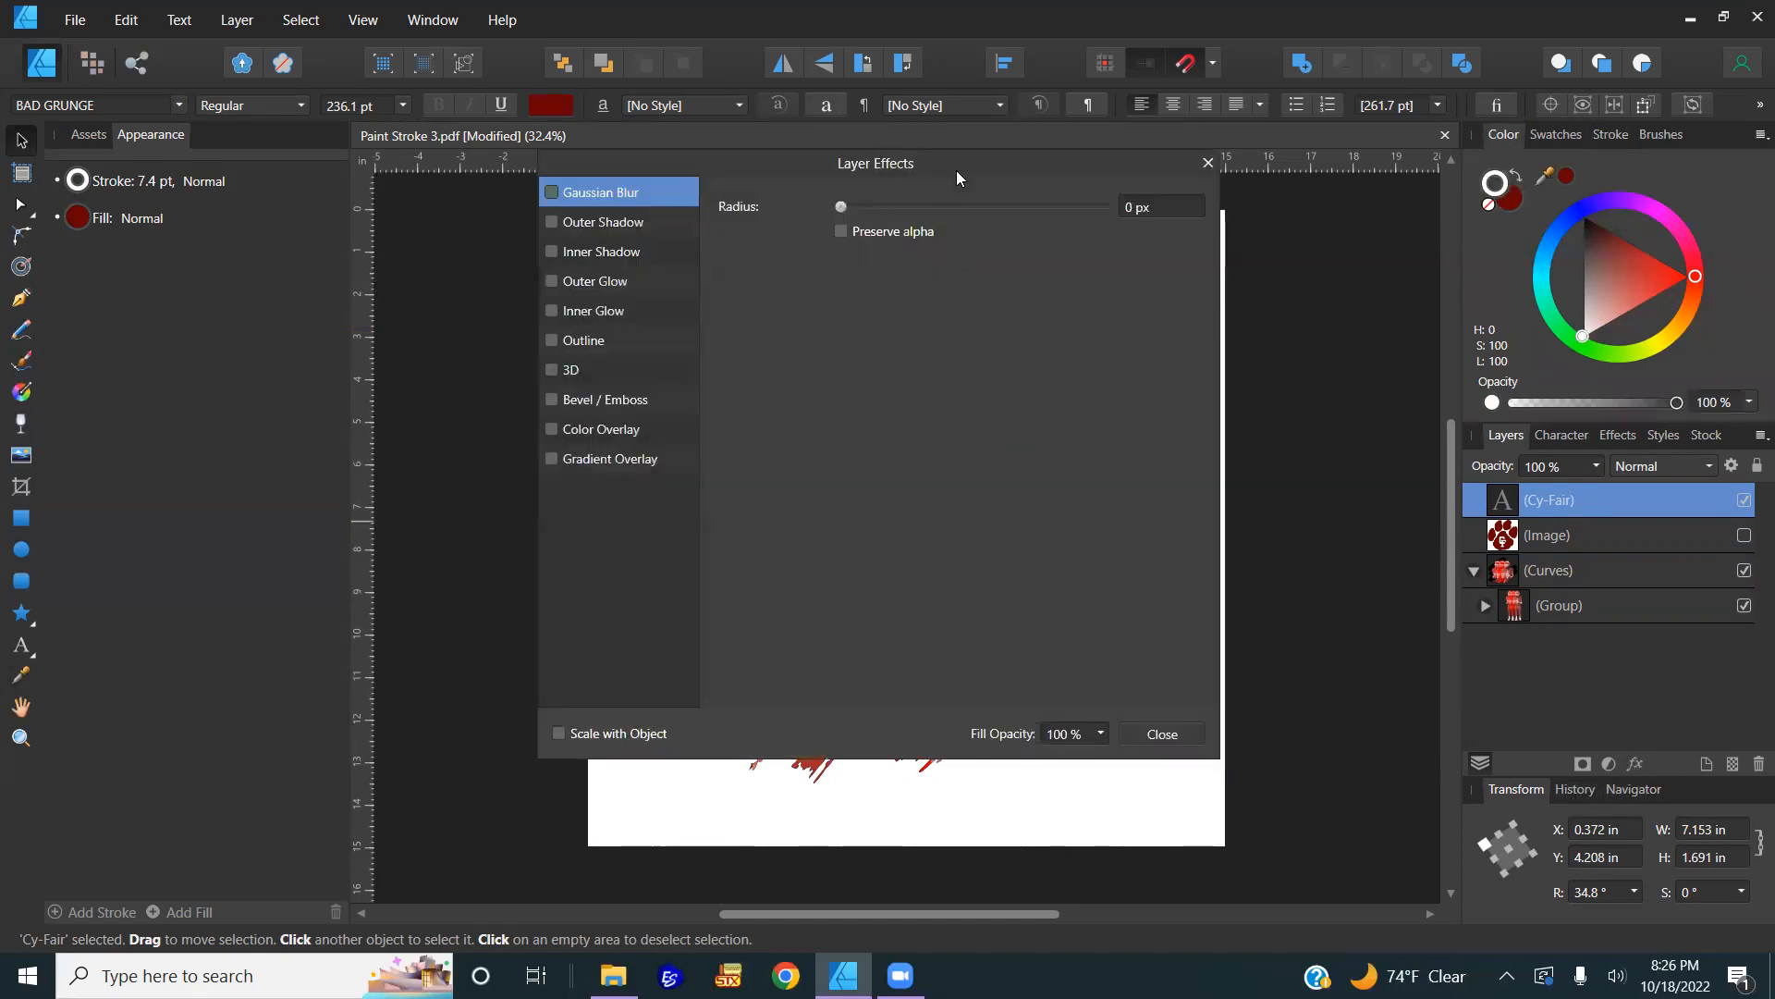
drag(956, 170, 1529, 176)
click(1126, 352)
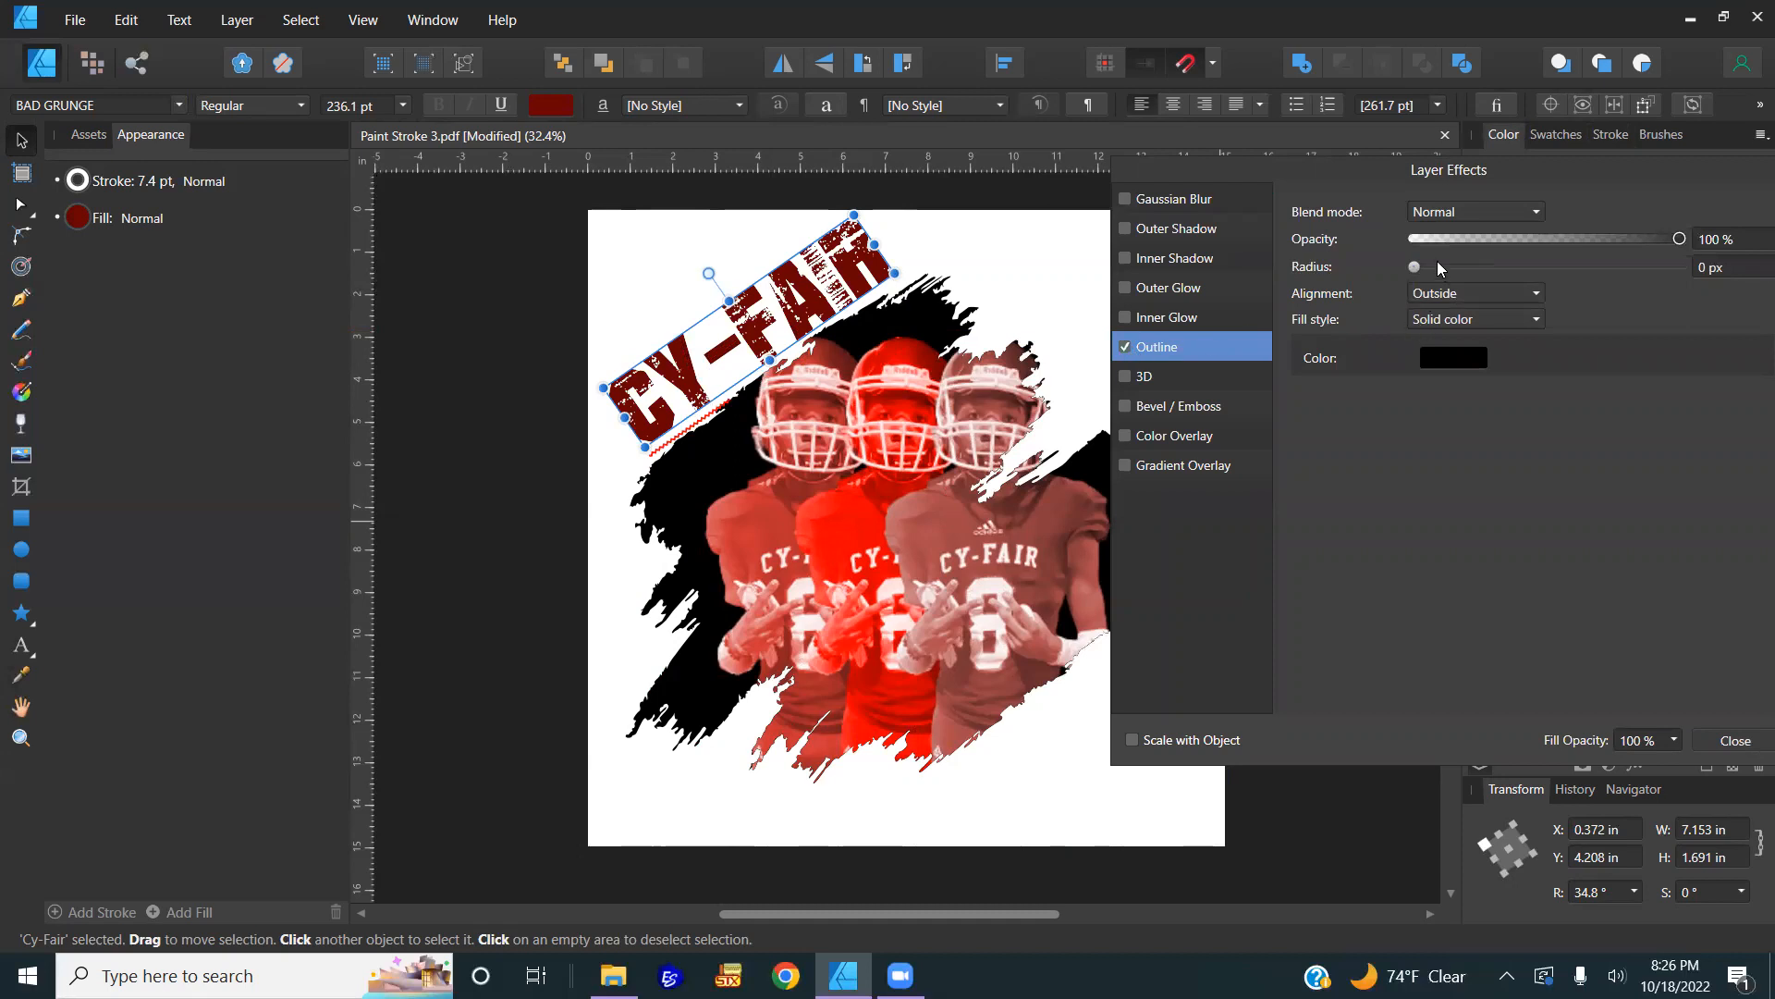
drag(1414, 268, 1504, 270)
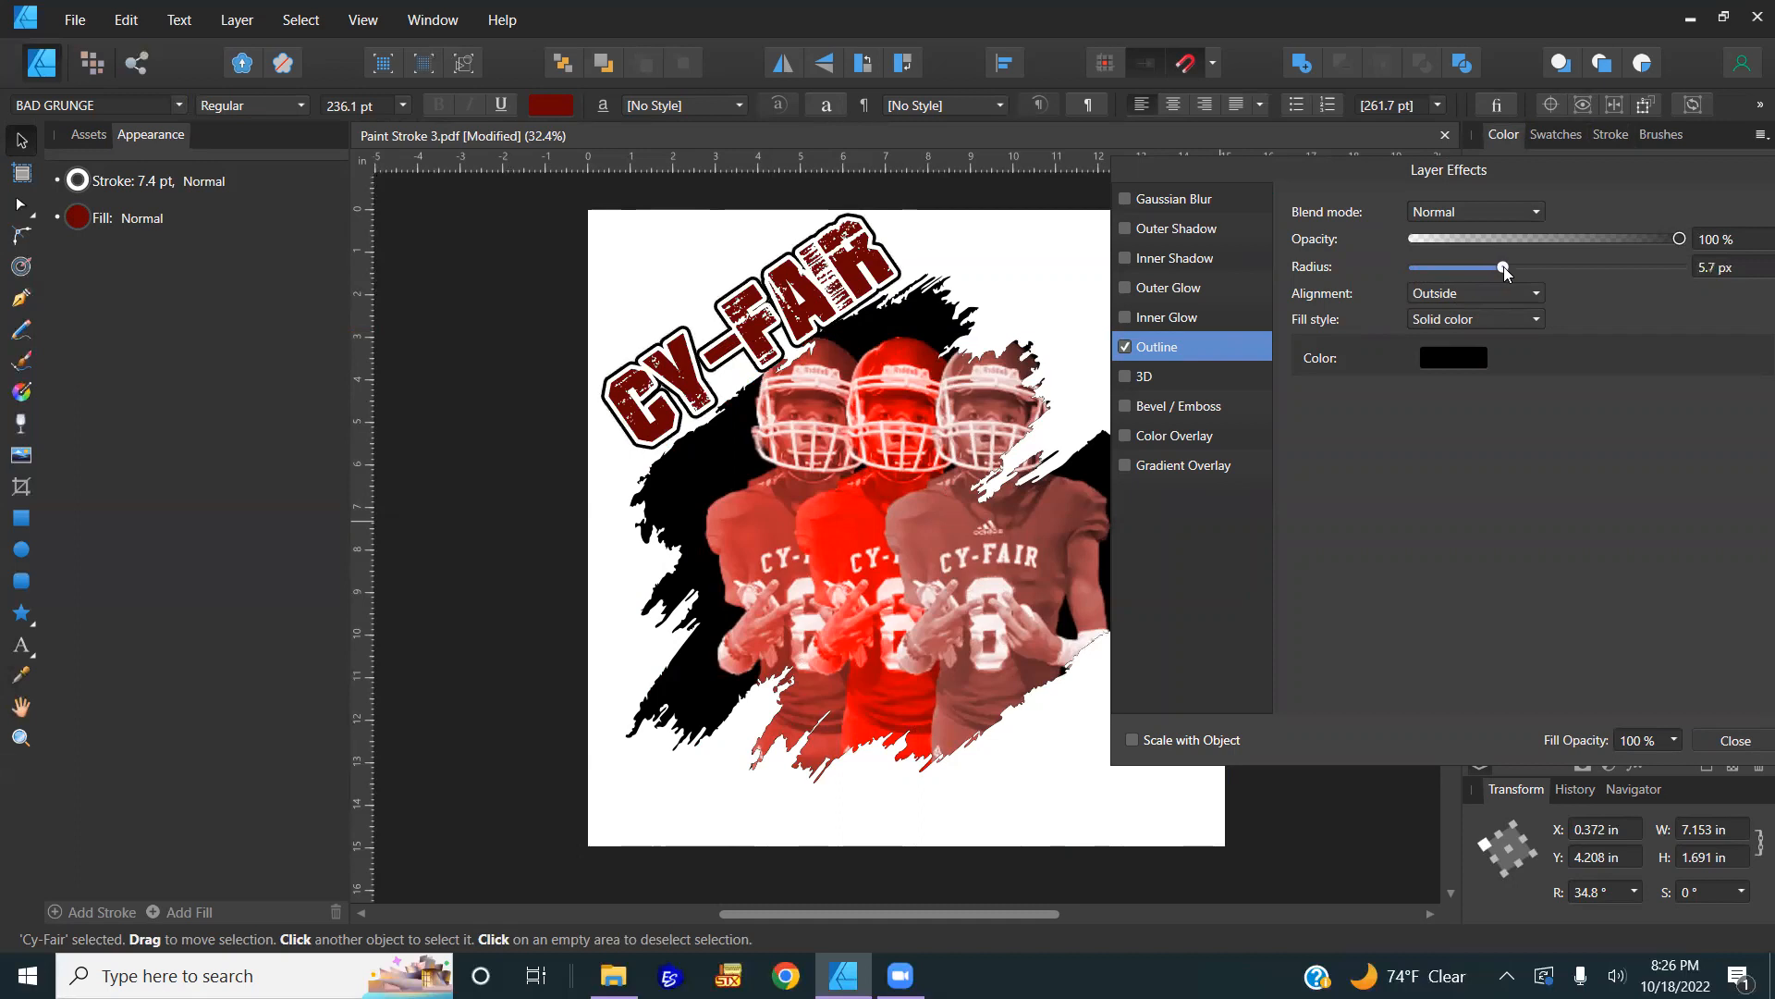
drag(1505, 270, 1504, 270)
click(1738, 745)
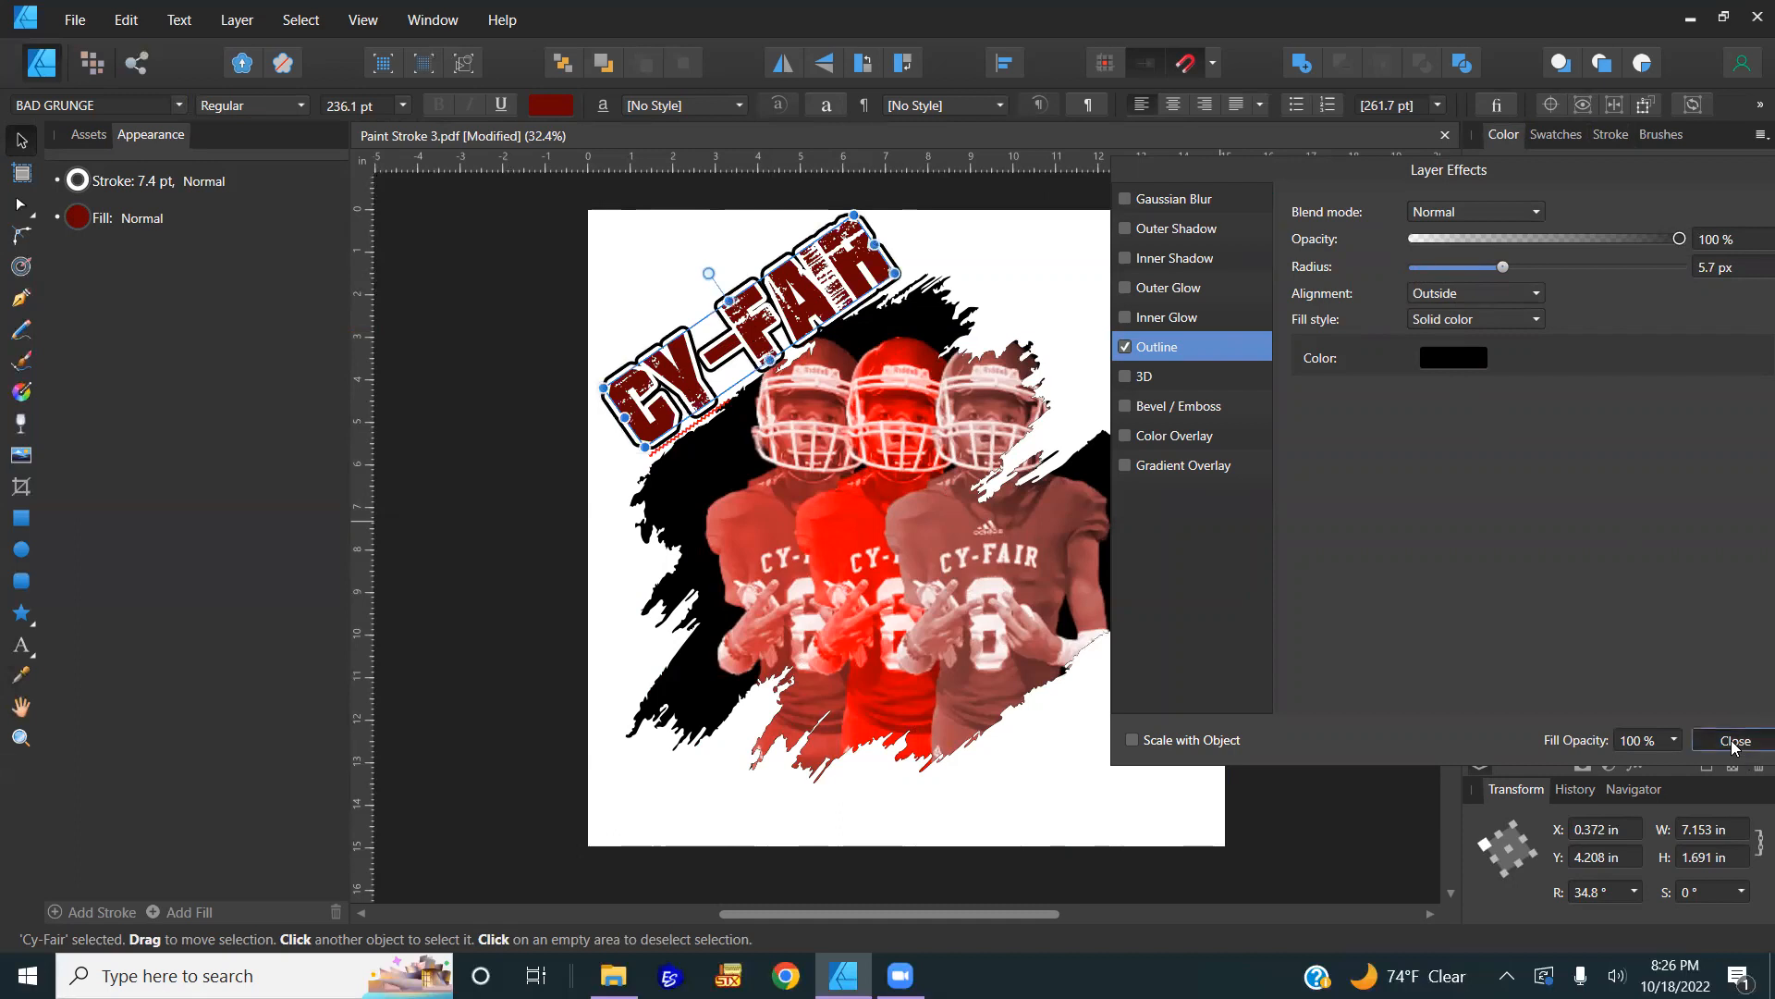
Step: Shrink the title slightly and reposition it to X 0.505 in, Y 4.076 in
drag(814, 319, 805, 306)
drag(844, 204, 824, 225)
drag(780, 314, 779, 330)
scroll(772, 326, up, 2)
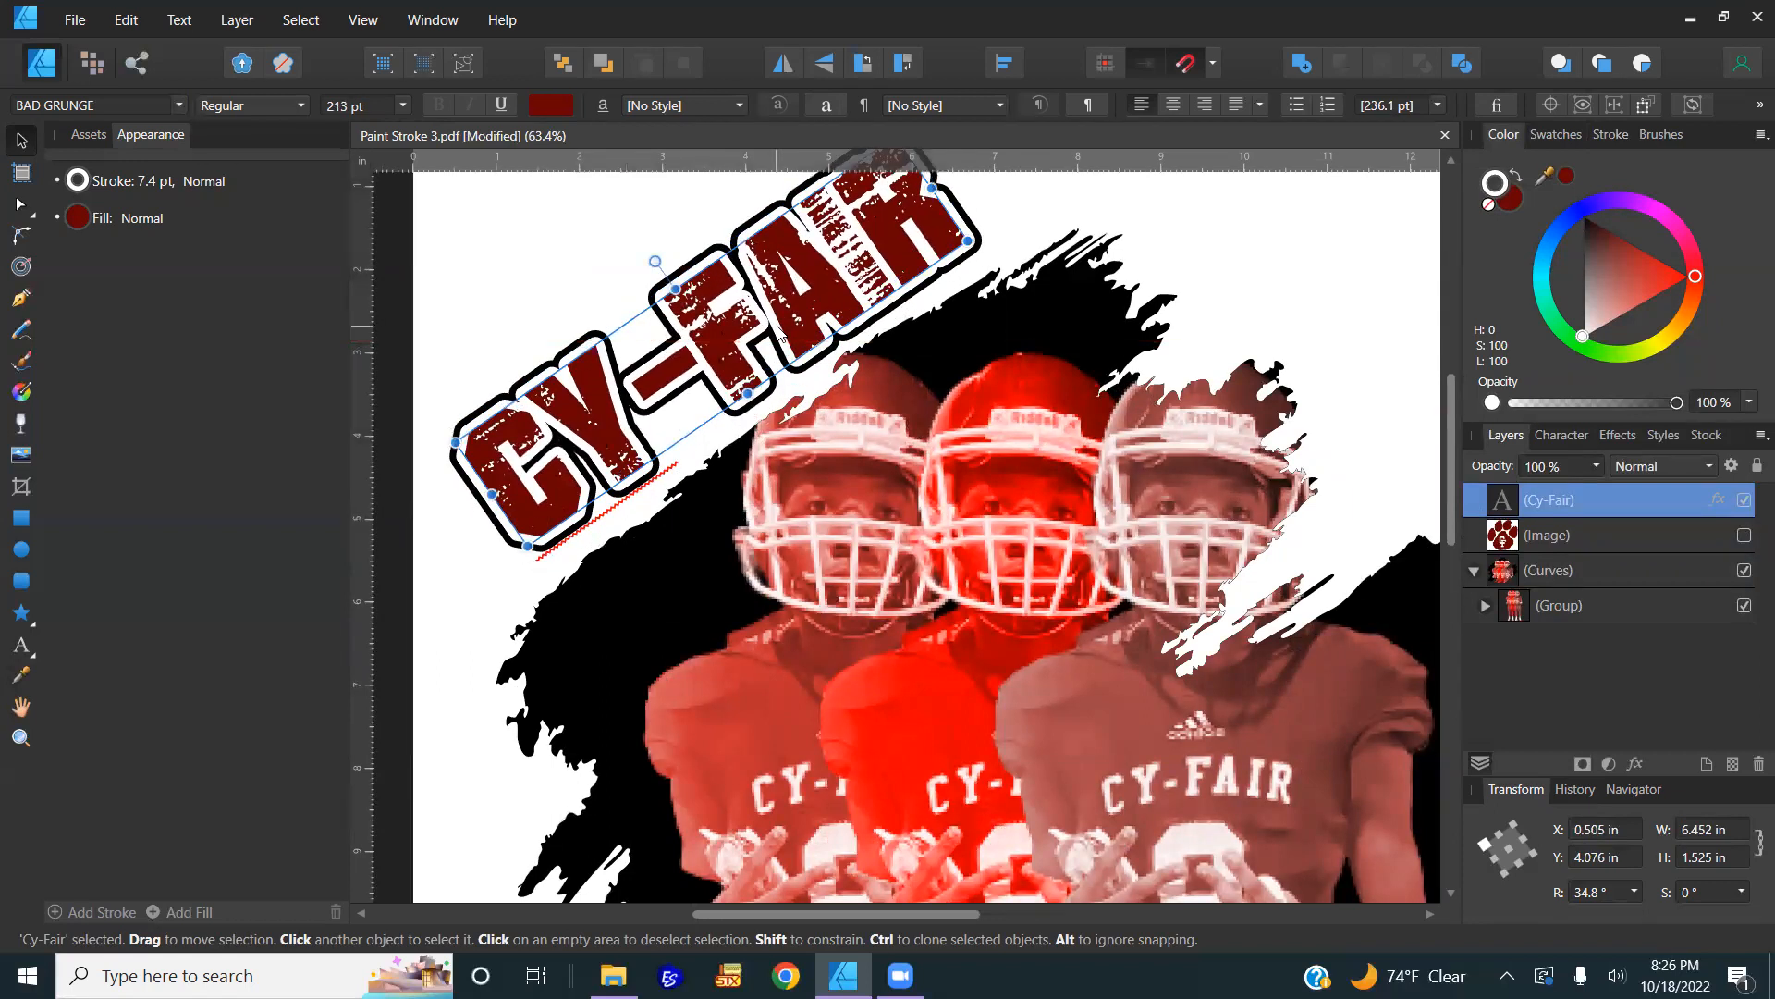
scroll(779, 330, down, 2)
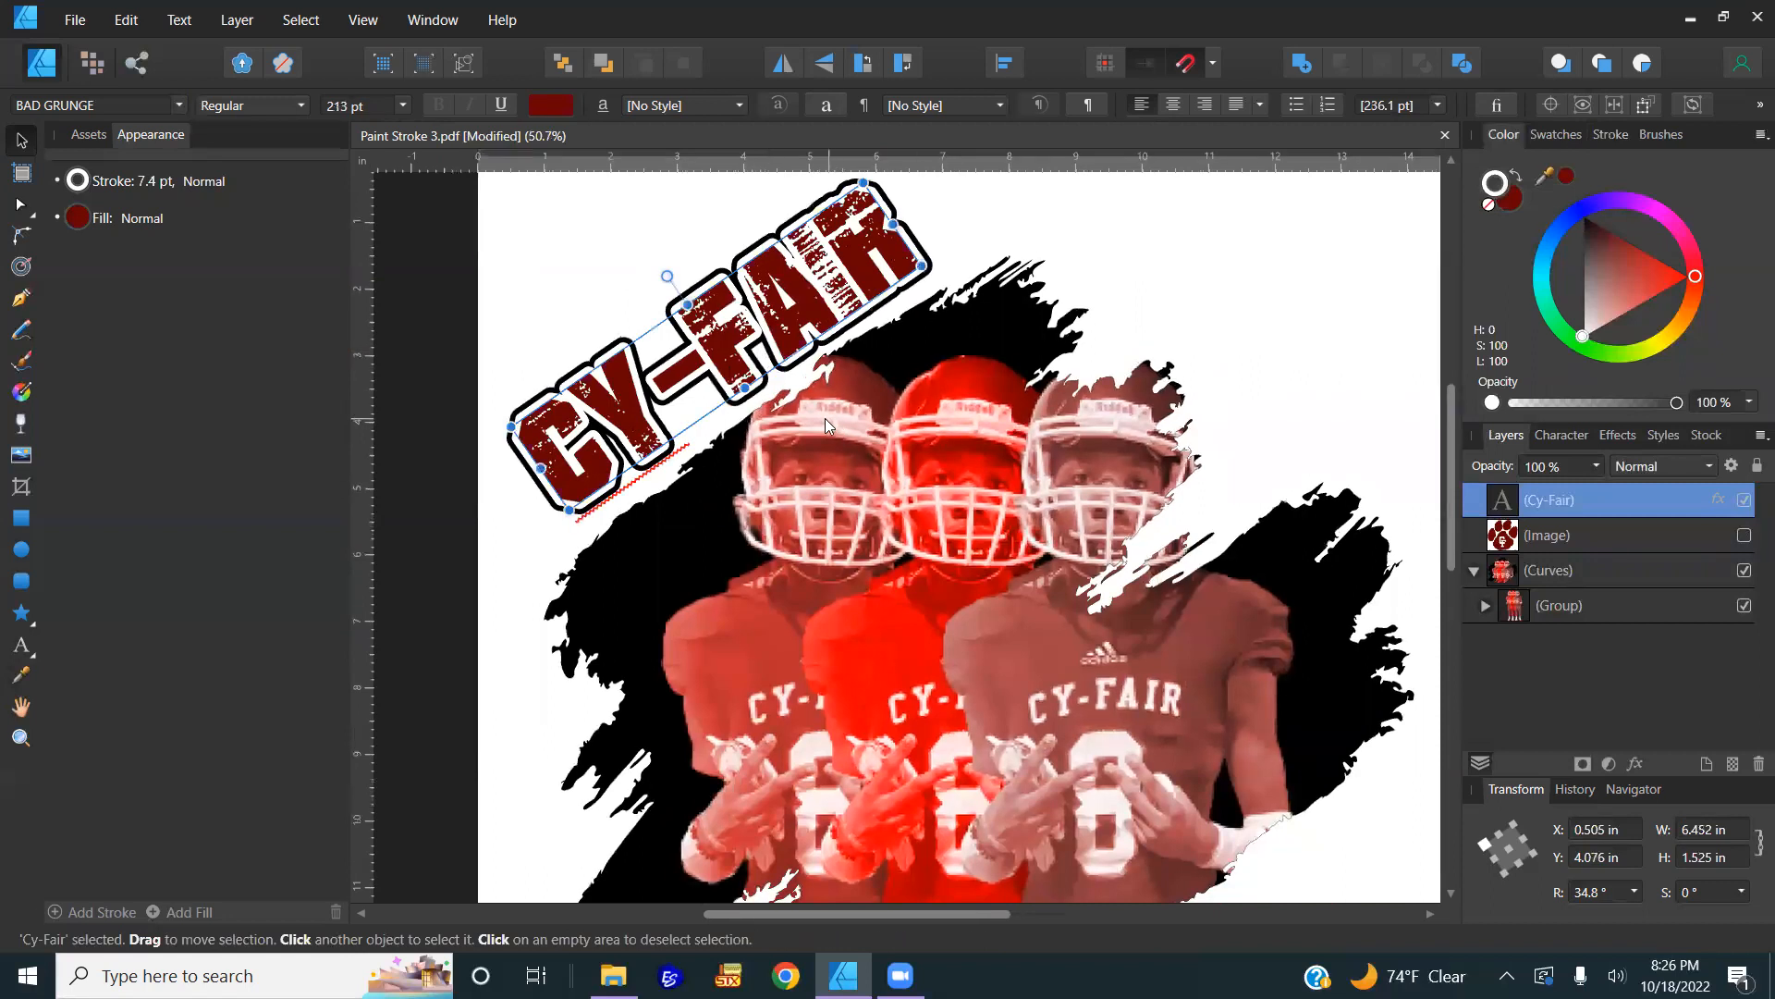
scroll(825, 420, down, 2)
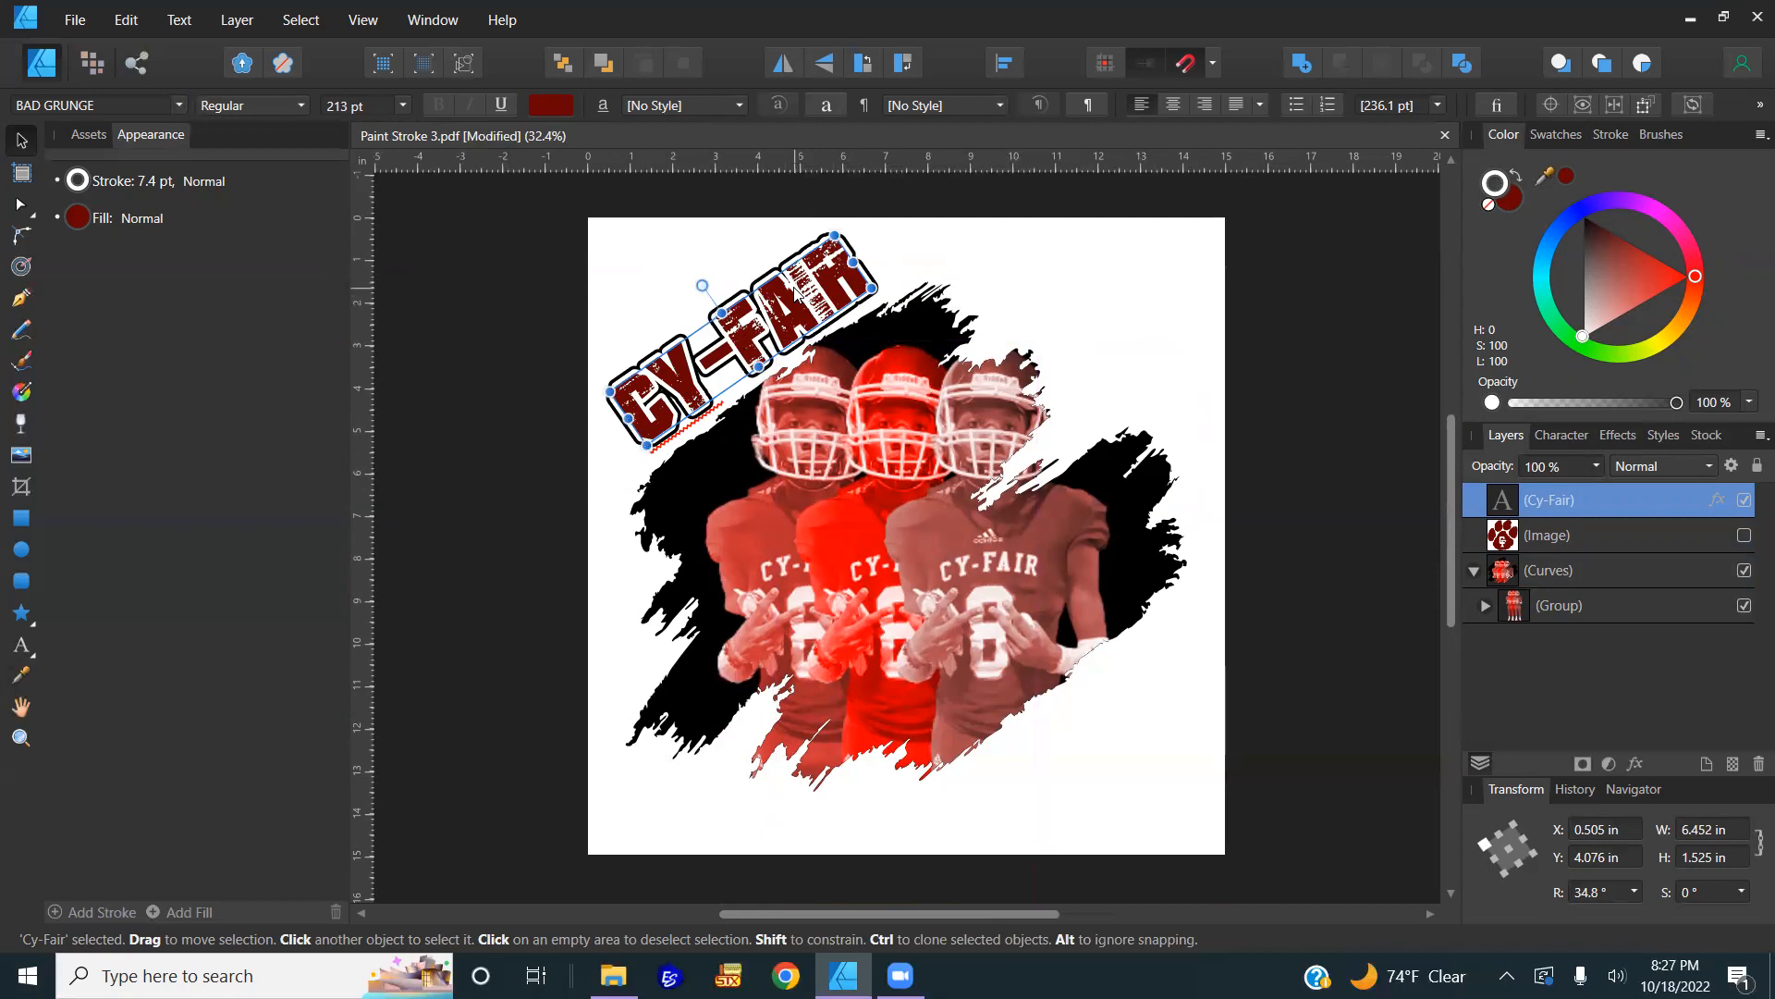
Step: Duplicate the Cy-Fair text layer
click(1594, 523)
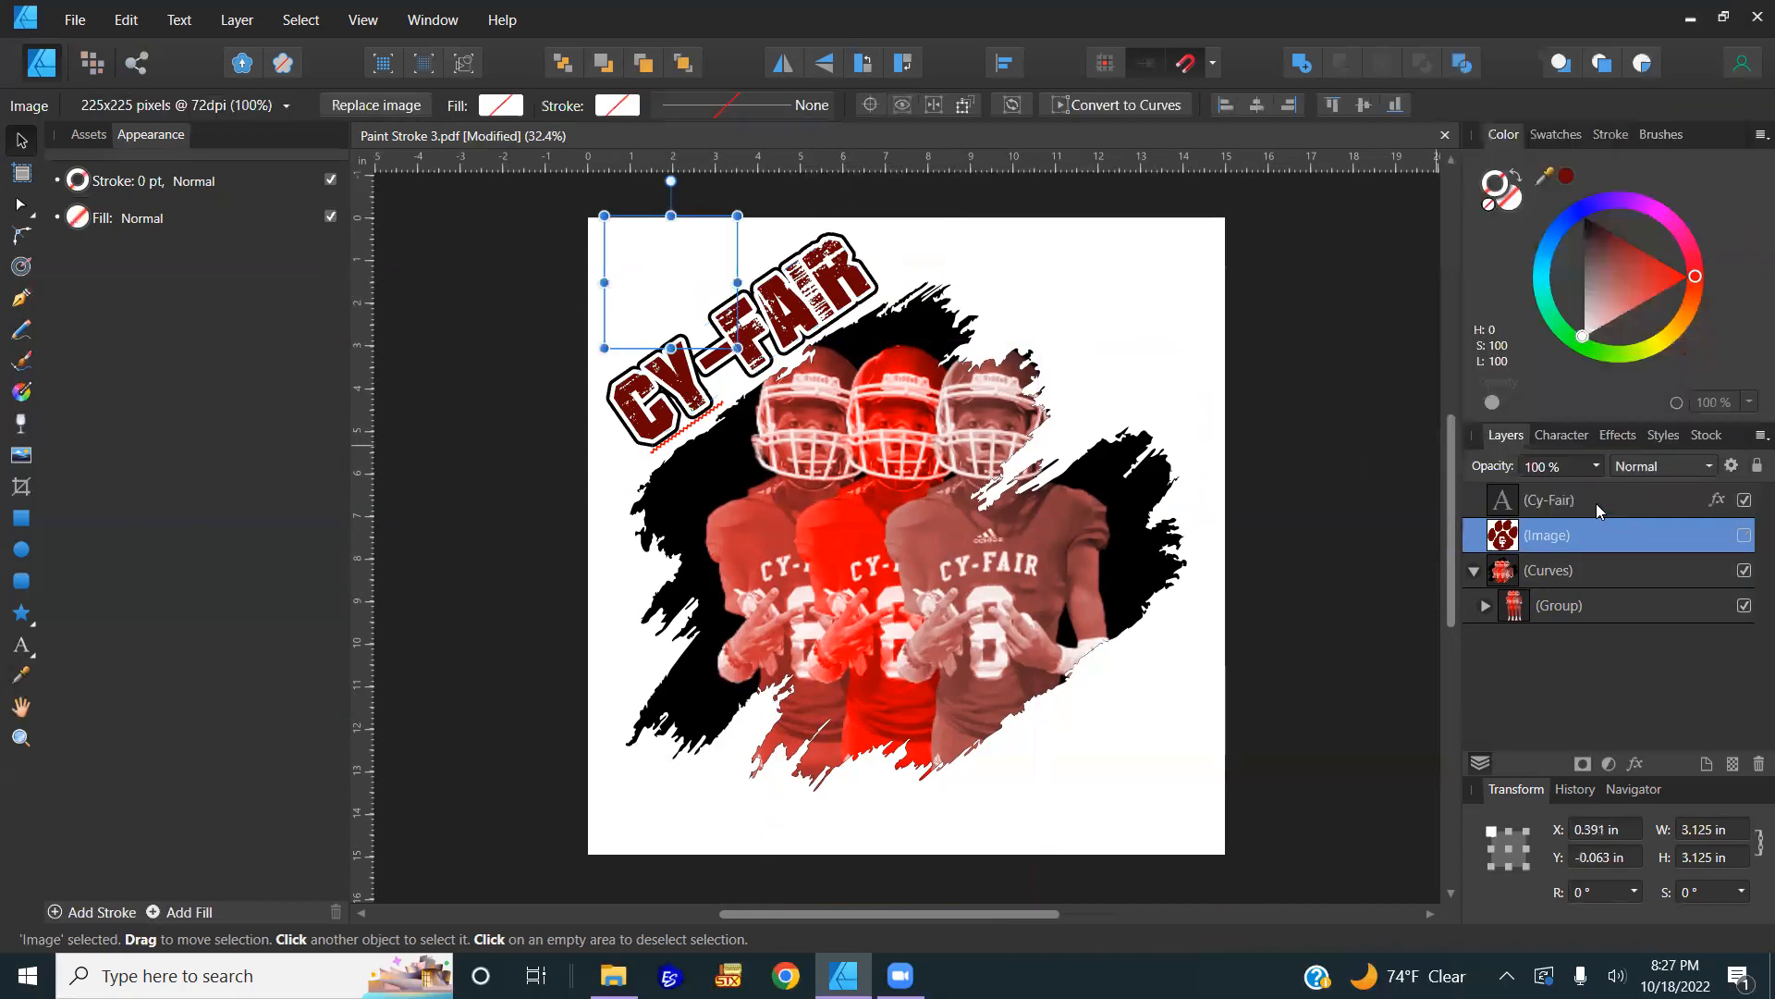
click(1592, 501)
right_click(1496, 507)
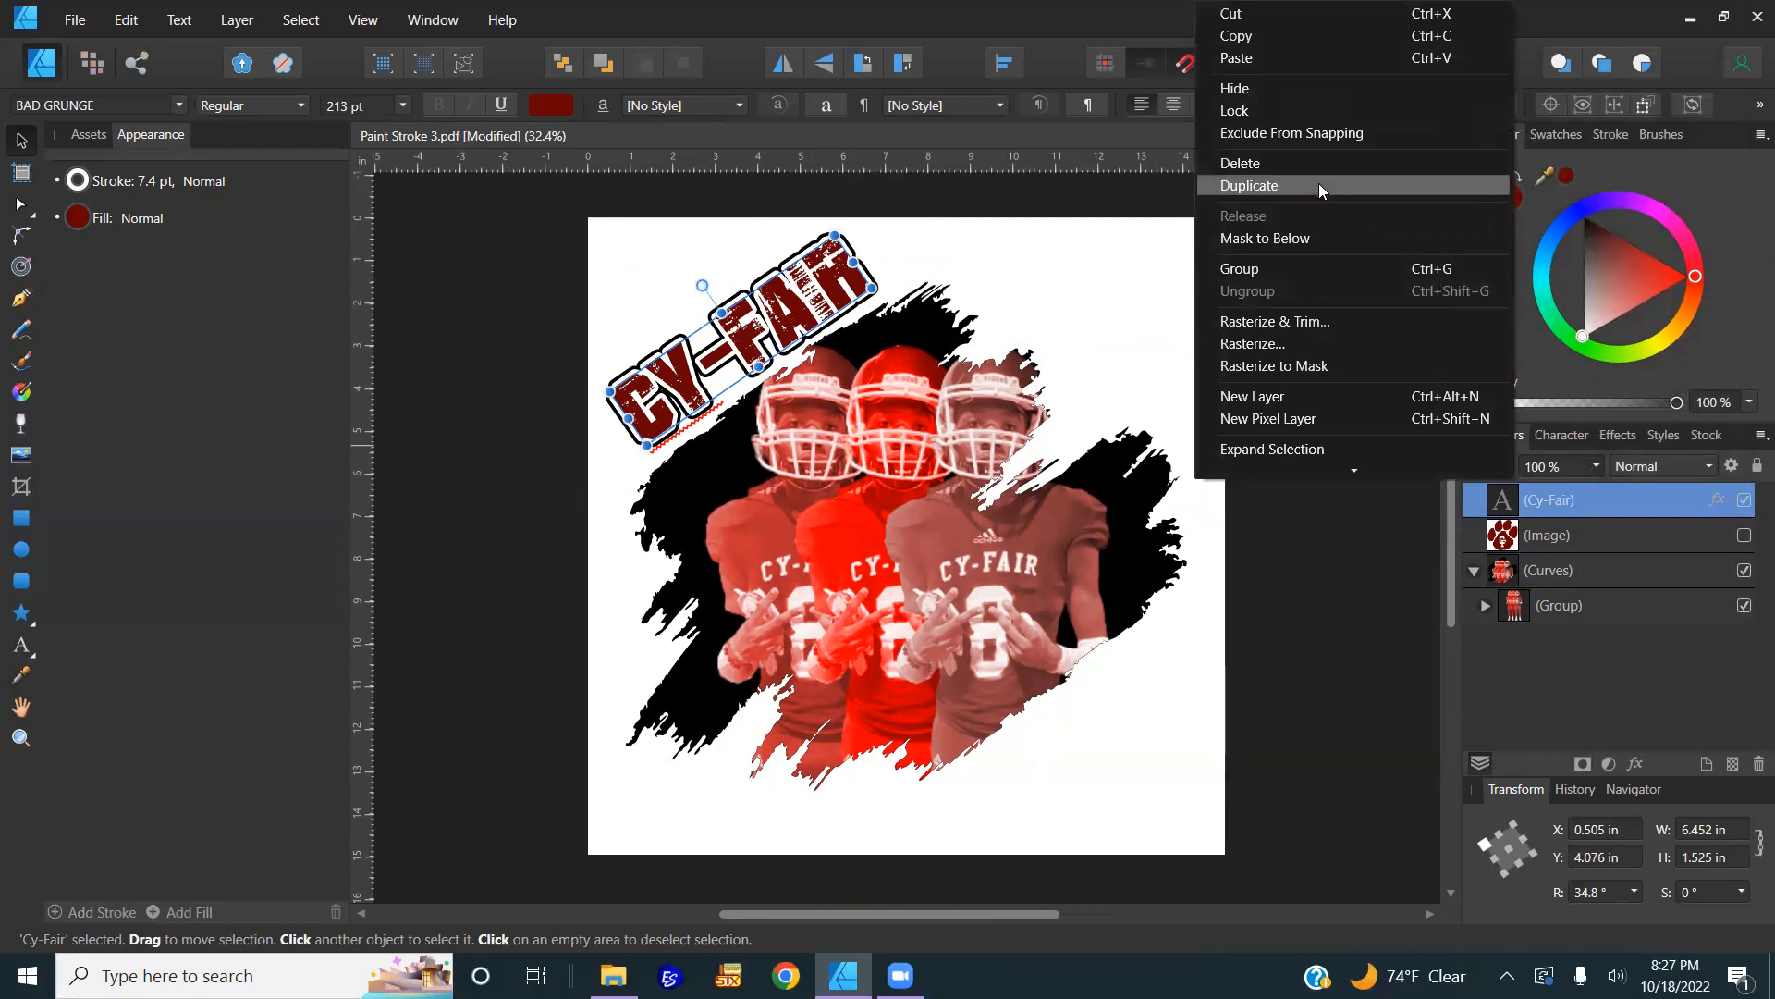
click(1371, 592)
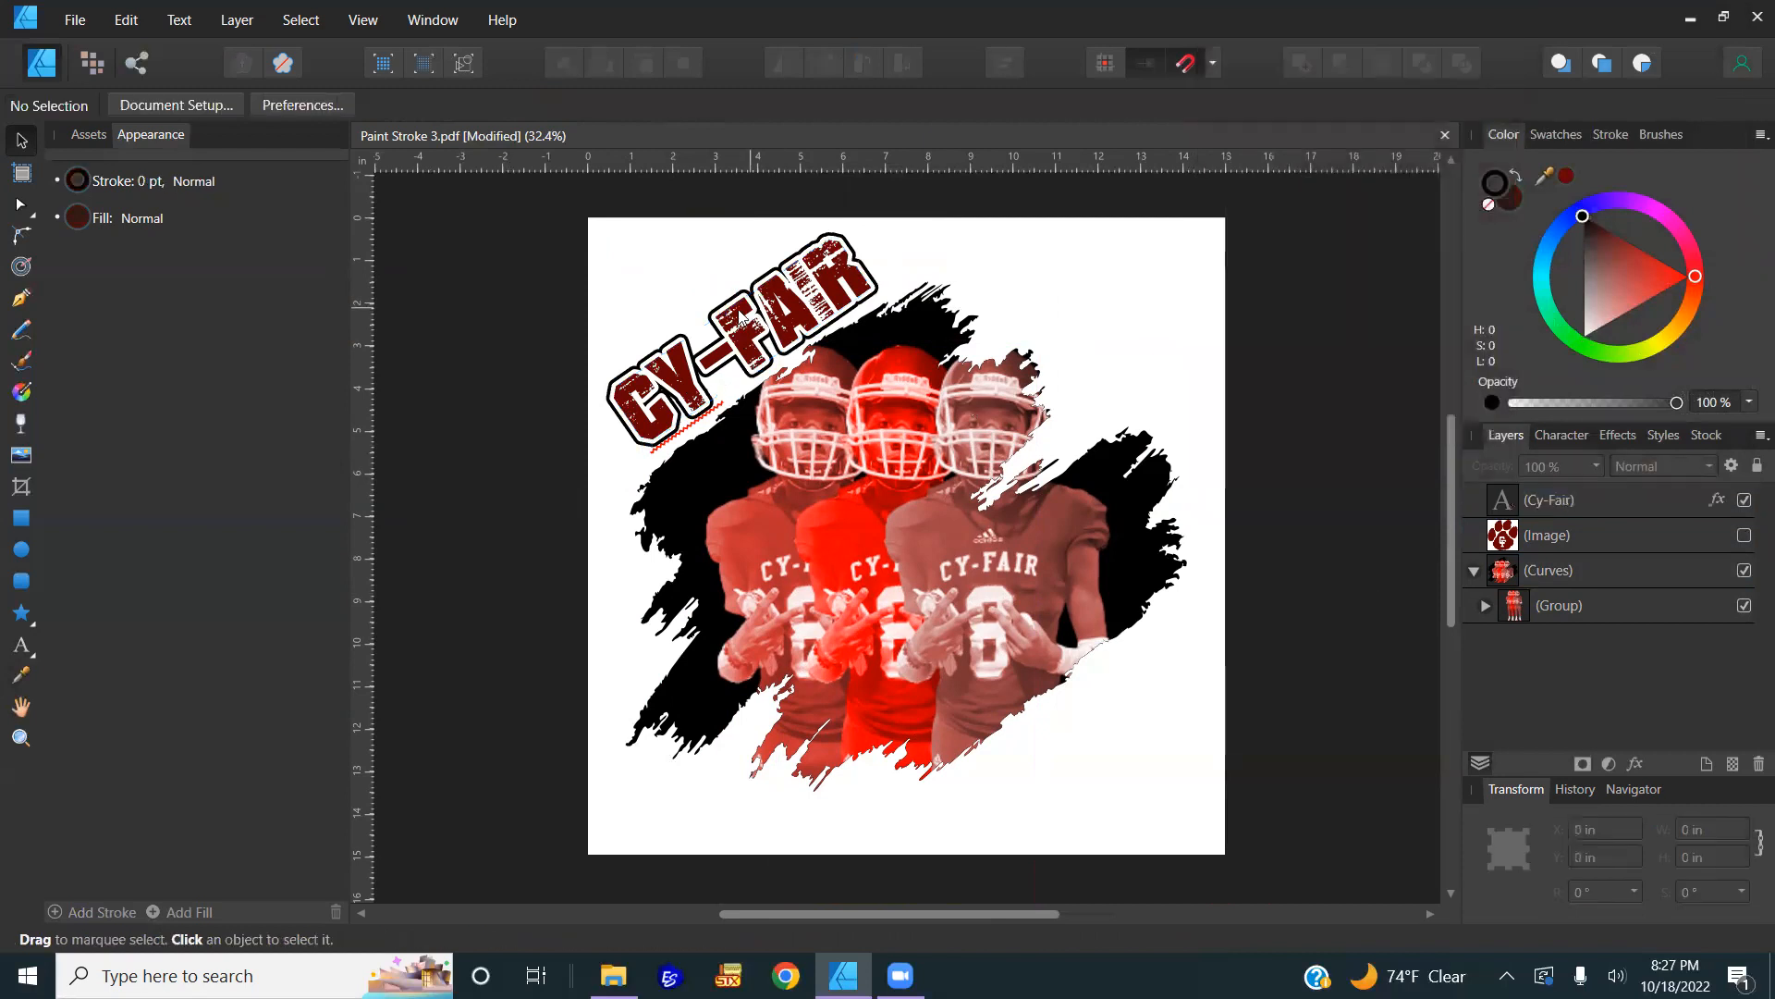
click(818, 327)
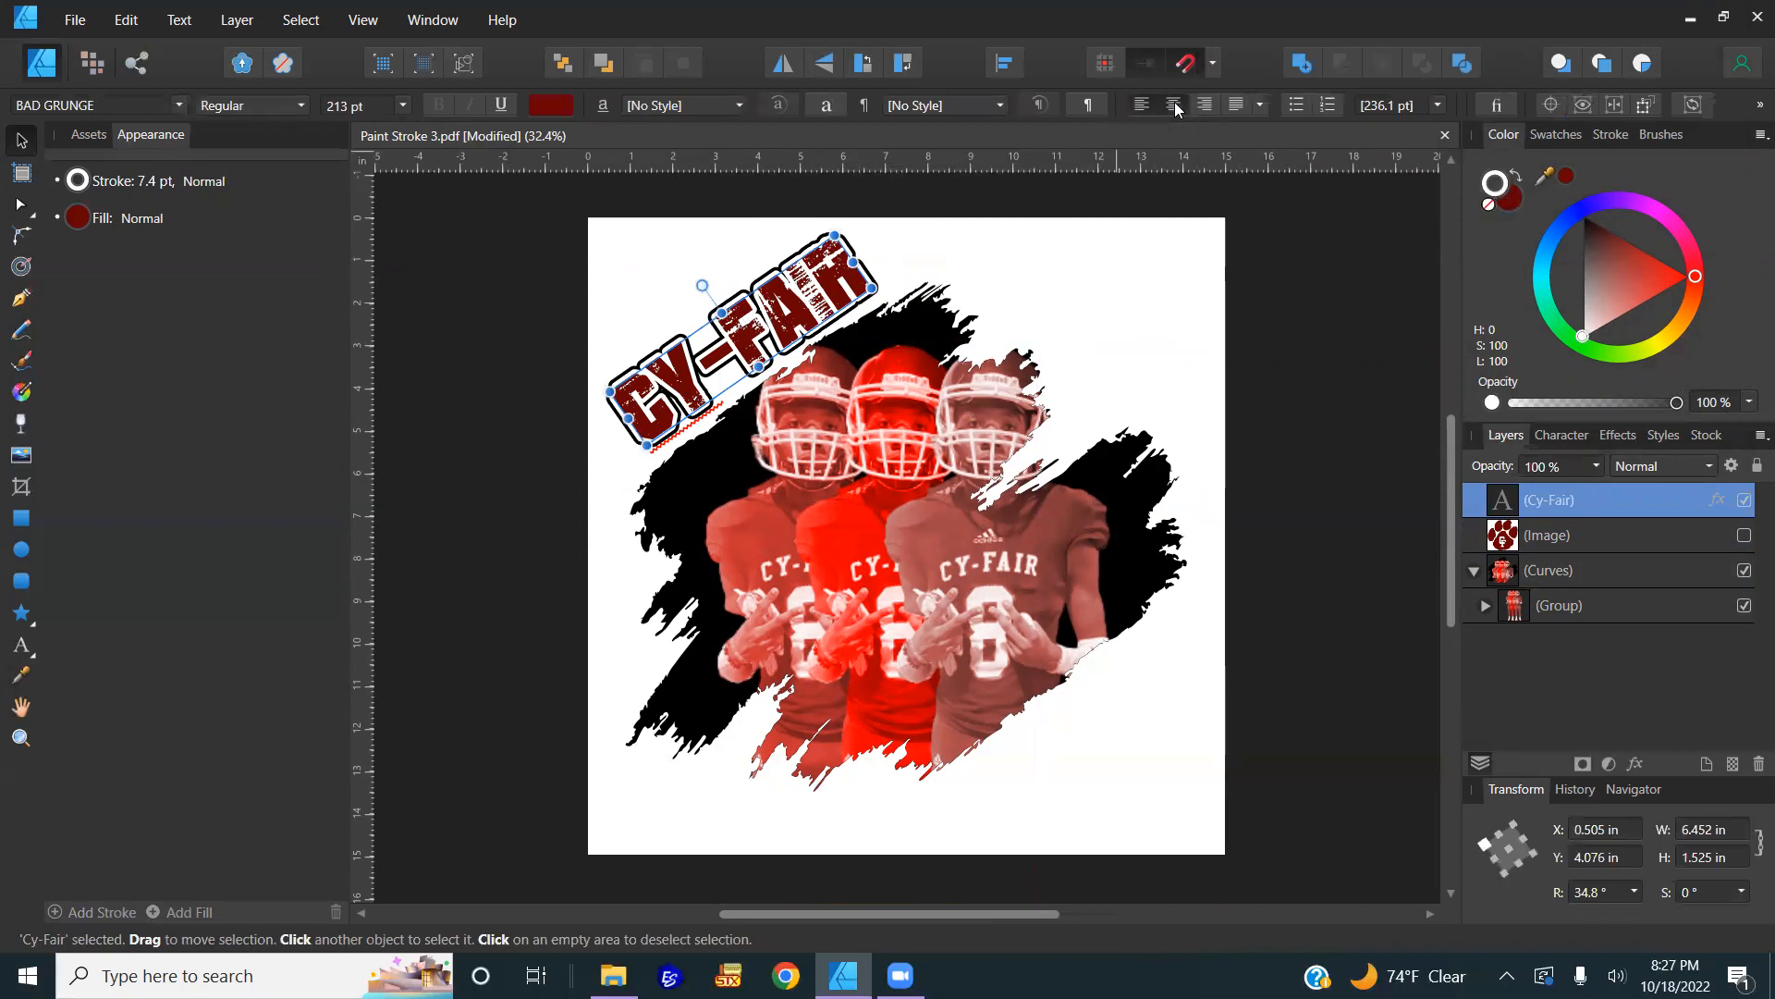
right_click(1580, 501)
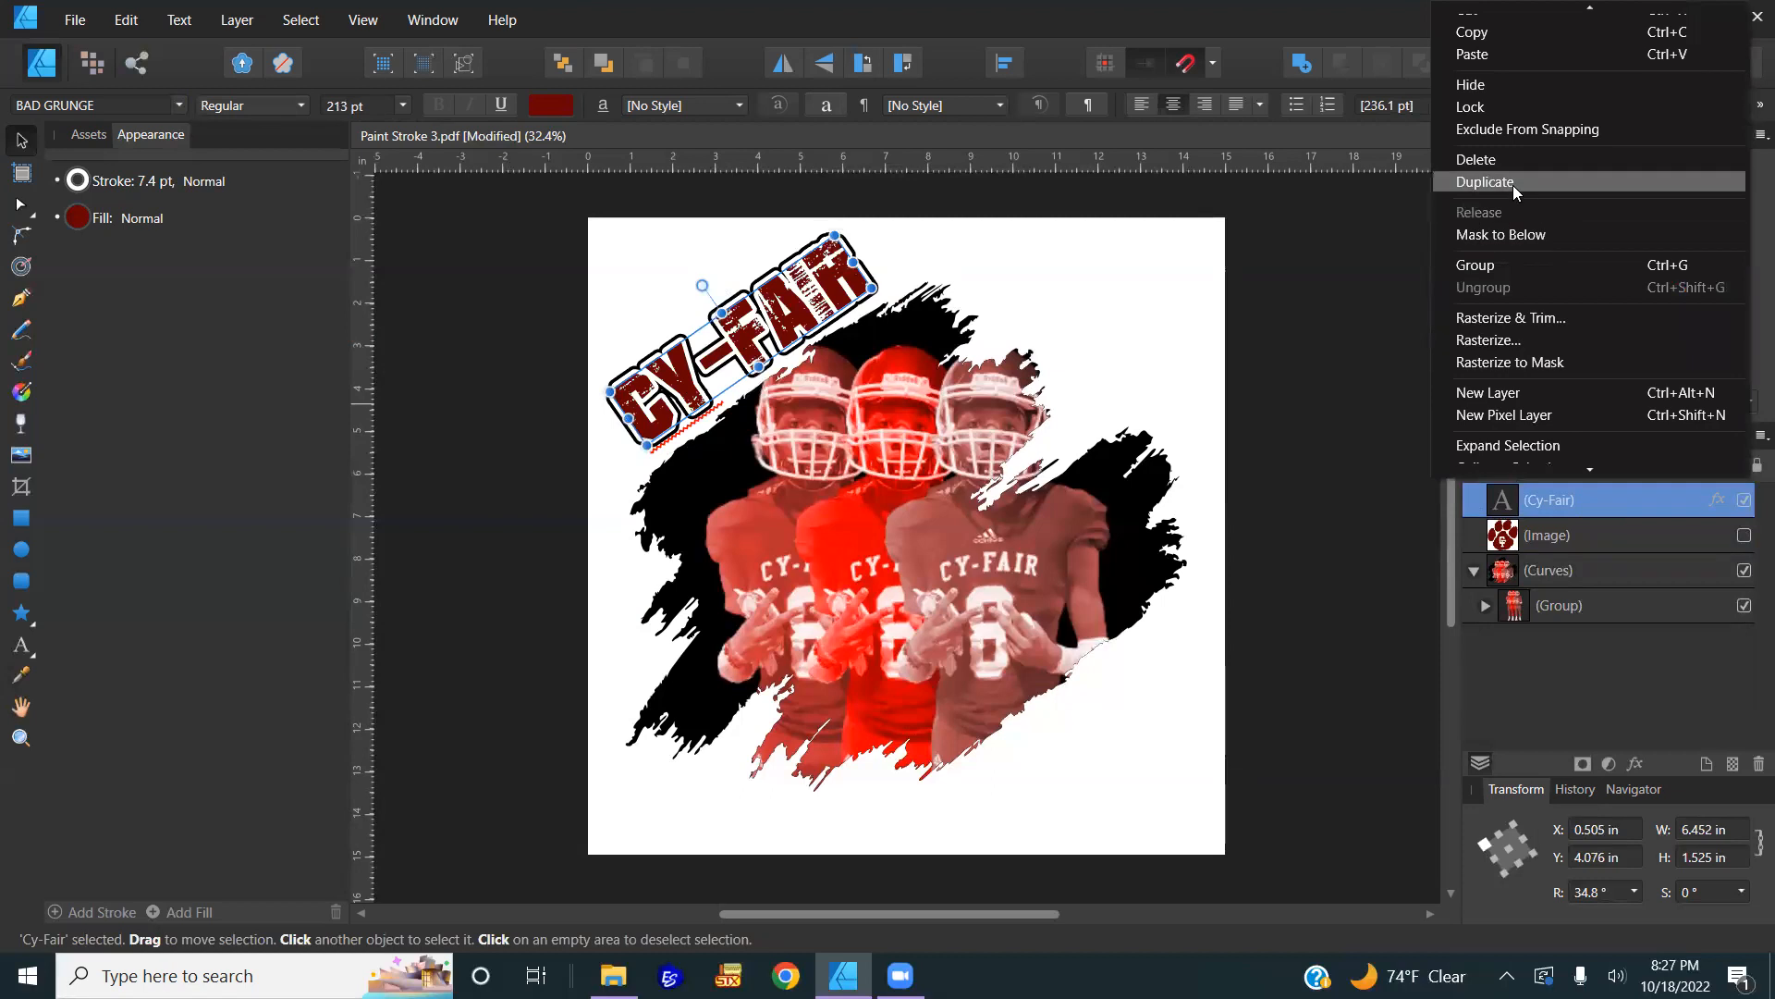
click(1512, 185)
Step: Move the copy to the paint stroke's lower right and rotate it to about 38.7°
drag(818, 370, 1127, 743)
scroll(1112, 707, up, 4)
scroll(986, 628, down, 1)
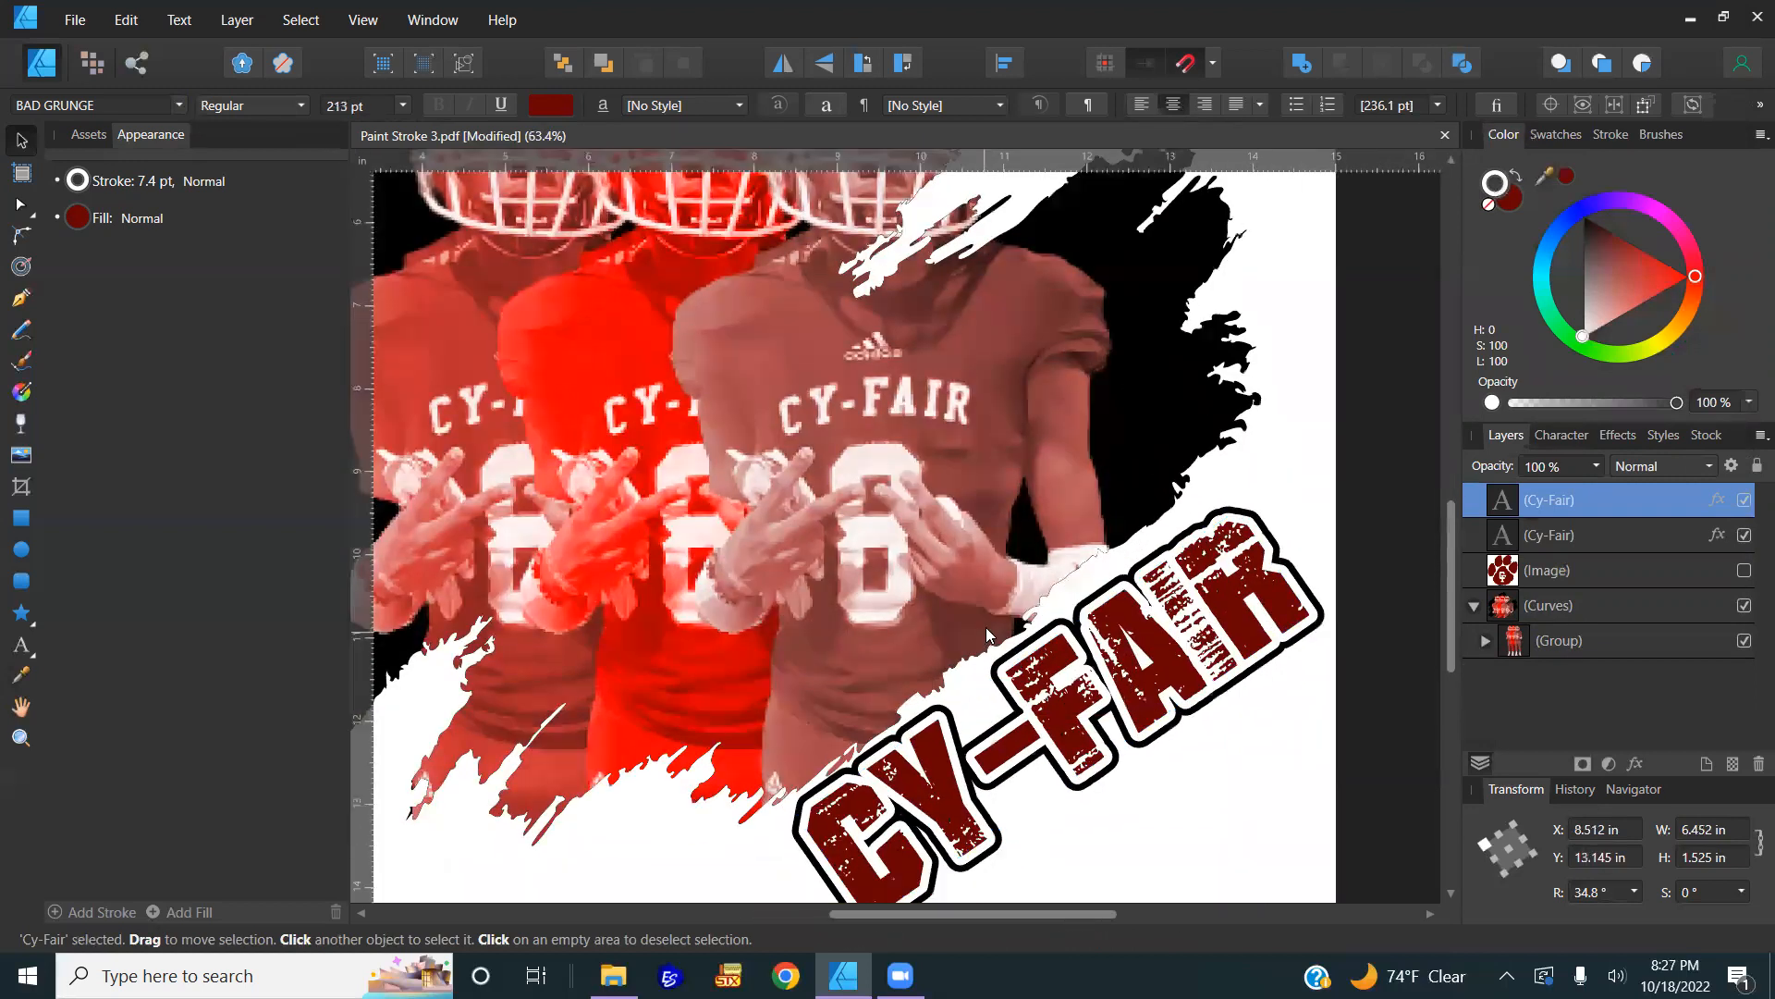
scroll(994, 588, down, 2)
drag(1000, 564, 992, 565)
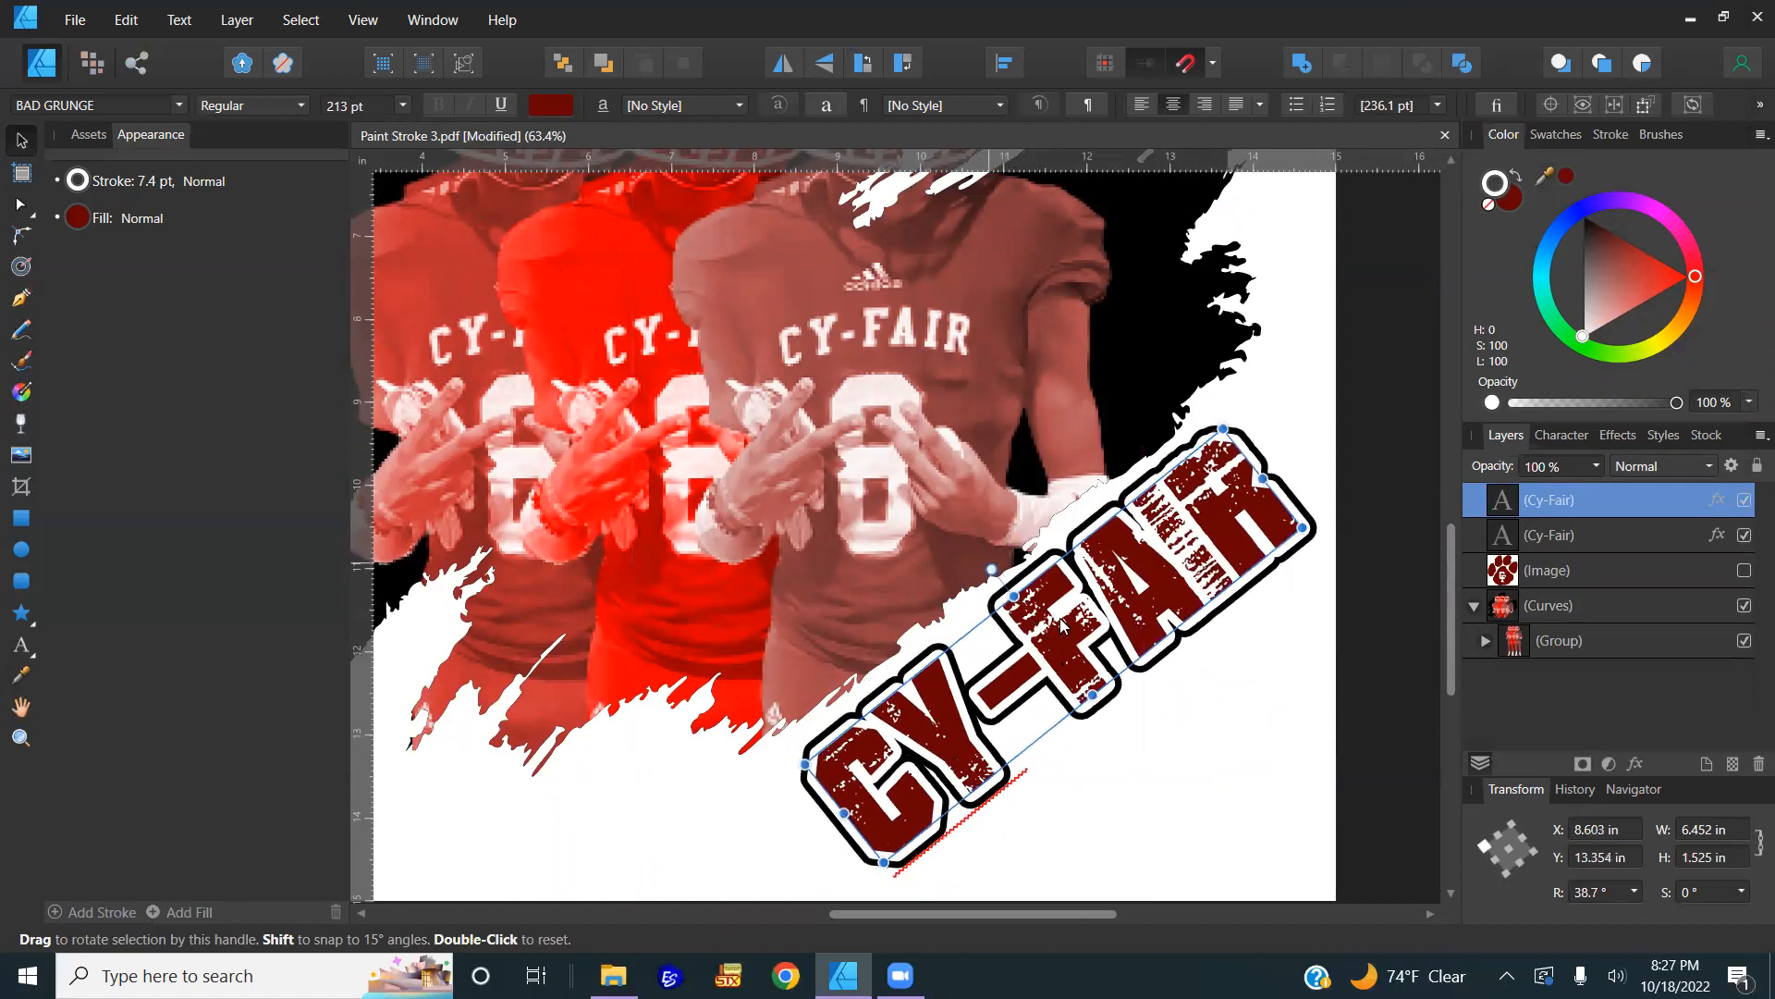
scroll(1068, 645, down, 1)
scroll(1068, 644, down, 2)
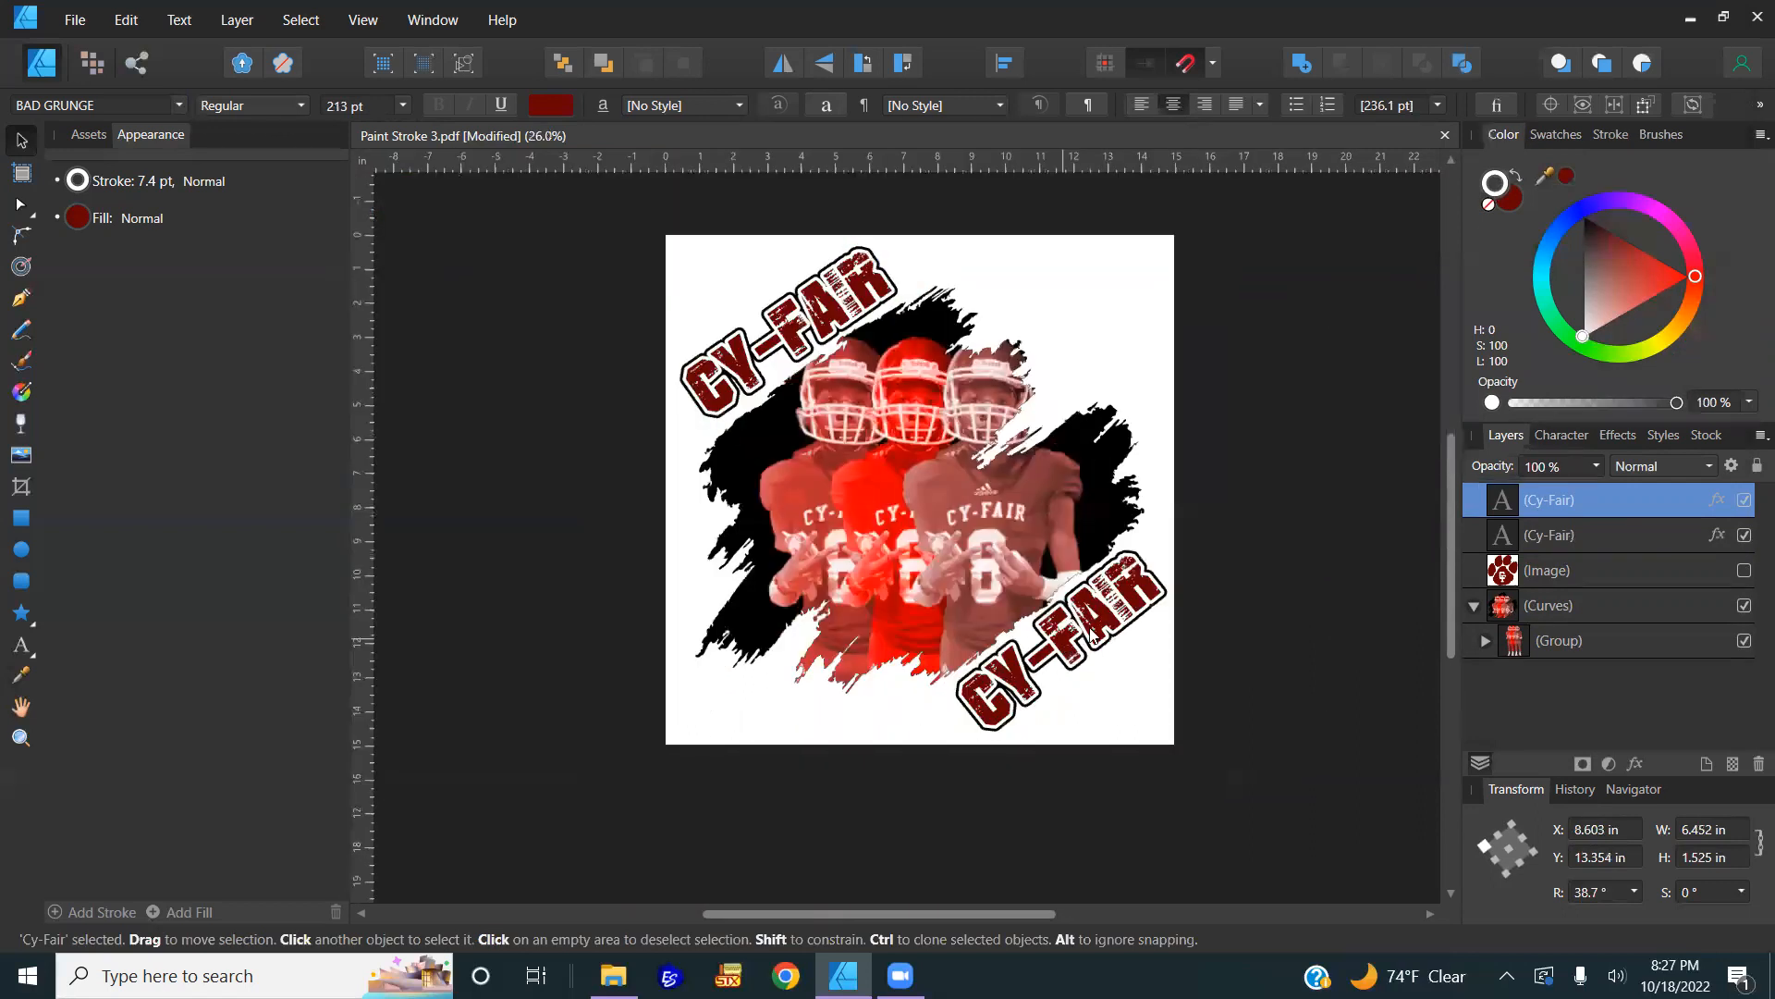
Step: Replace the copied title's text with 'FOOTBALL'
key(t)
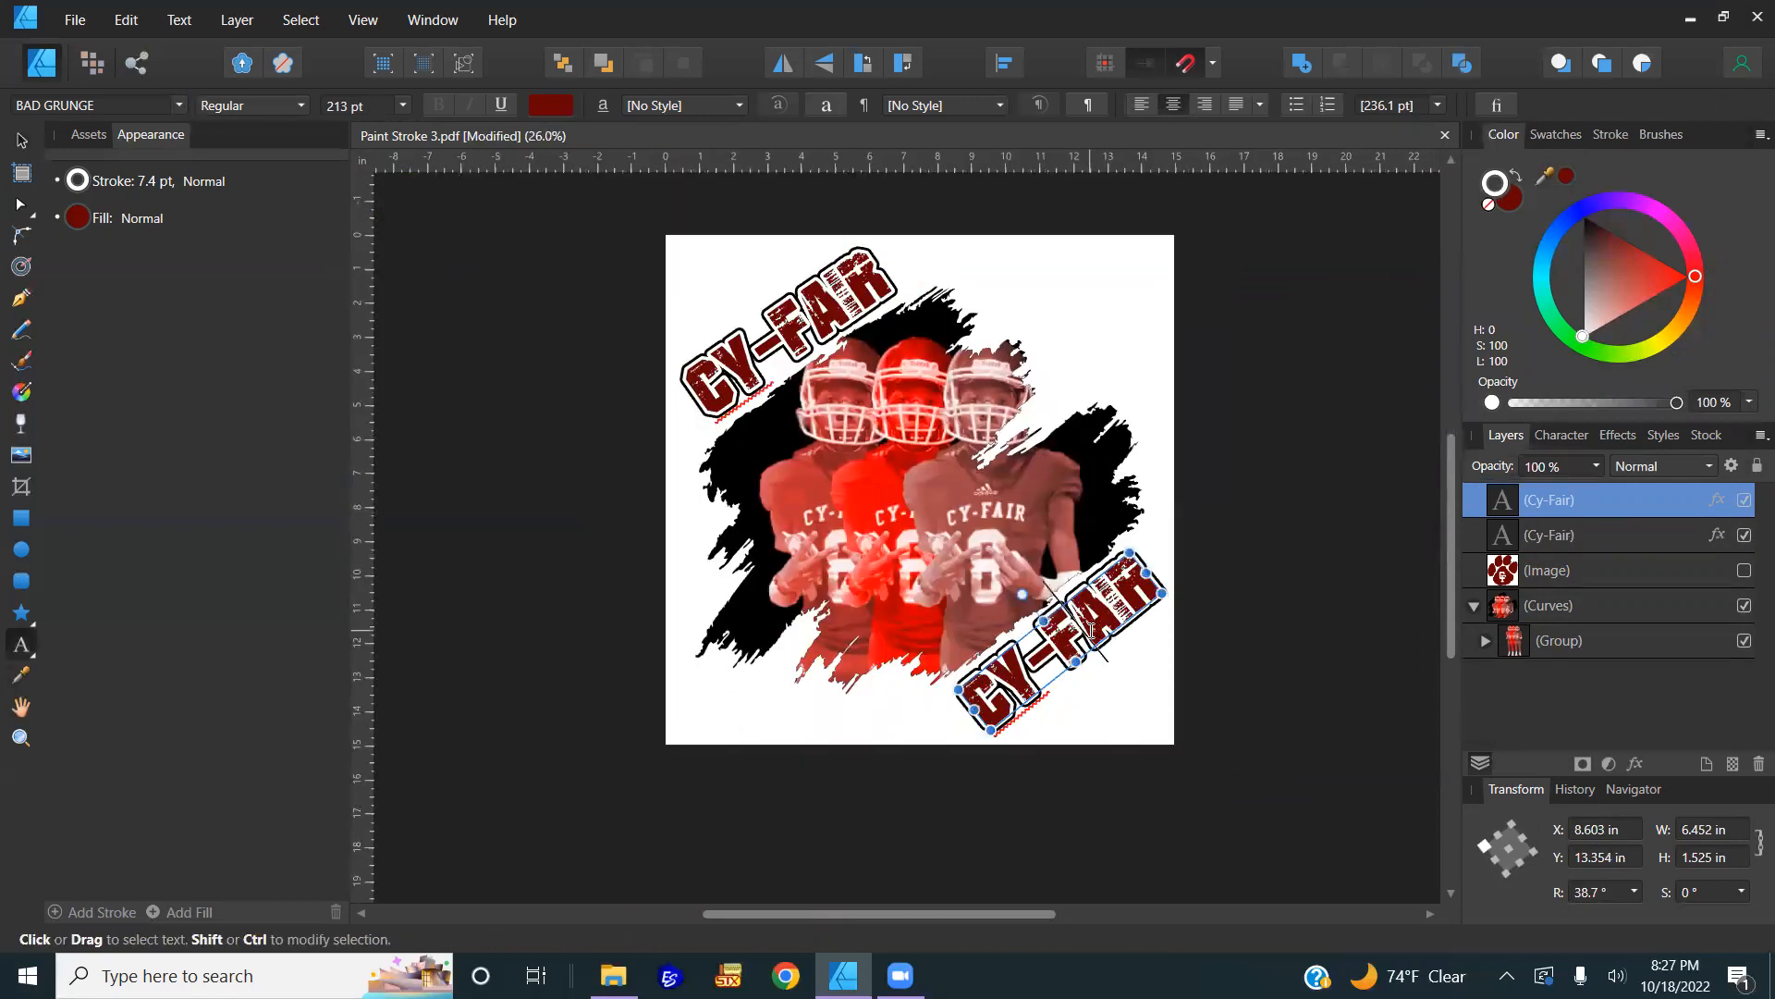
key(ctrl+a)
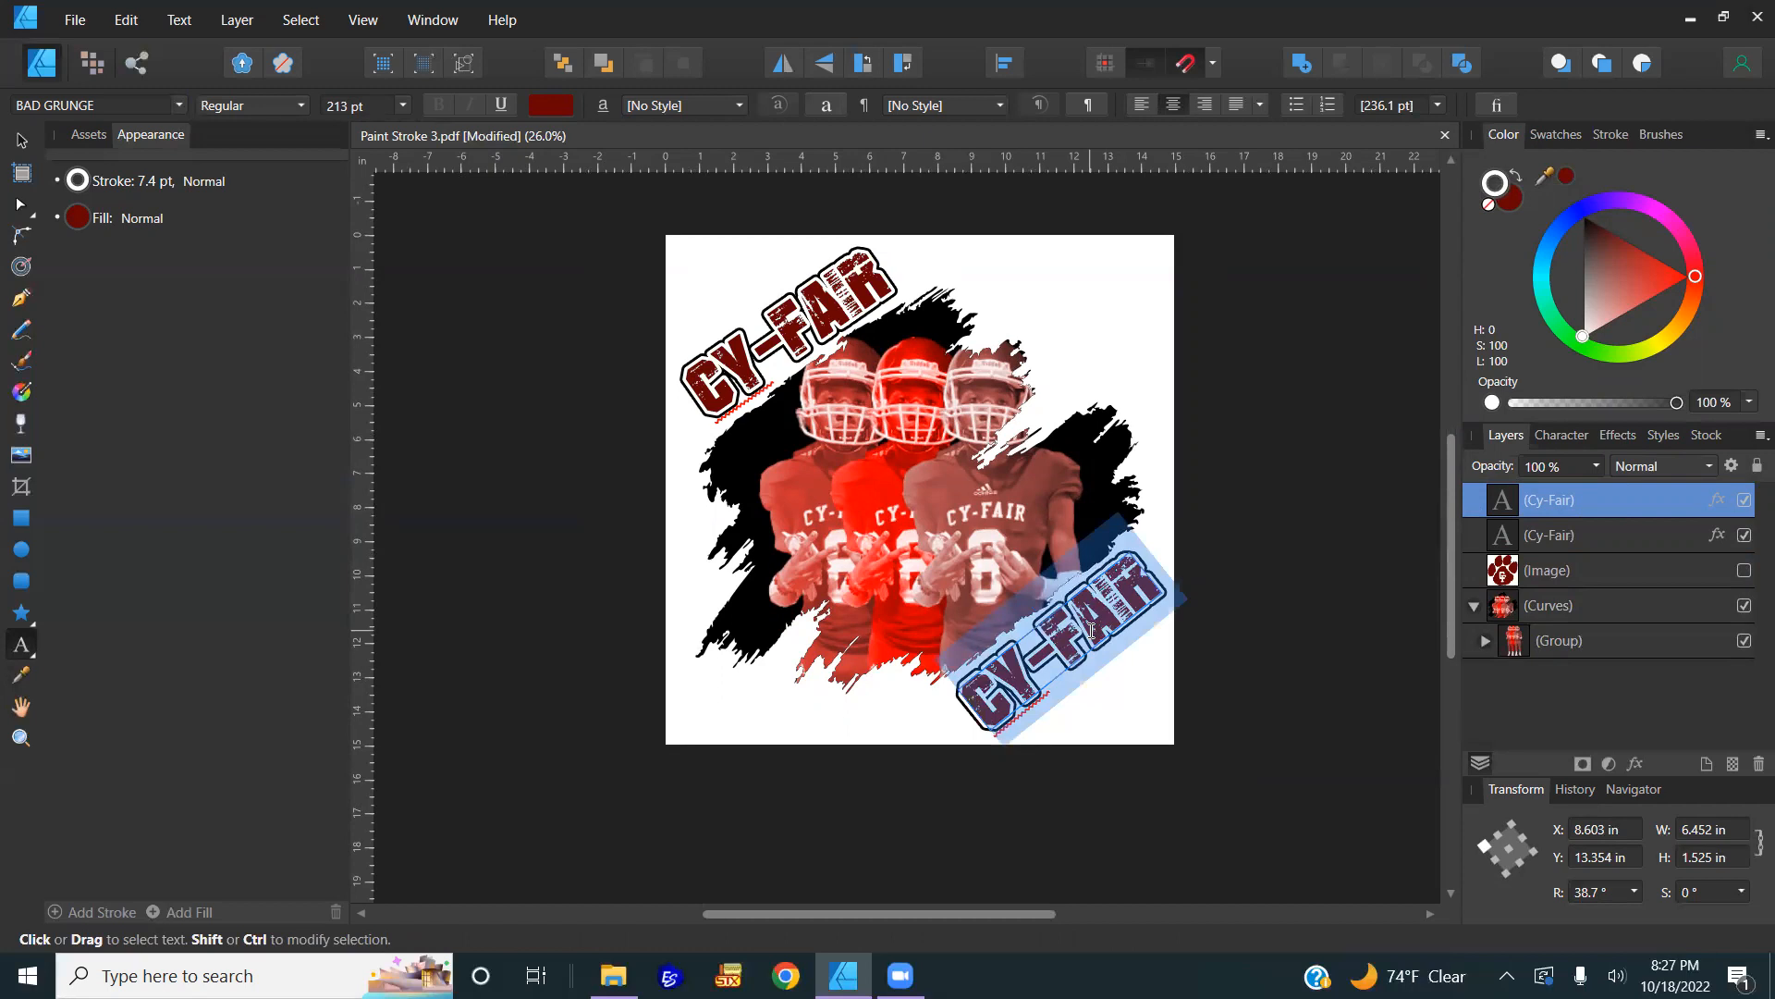
text(FOOTBA)
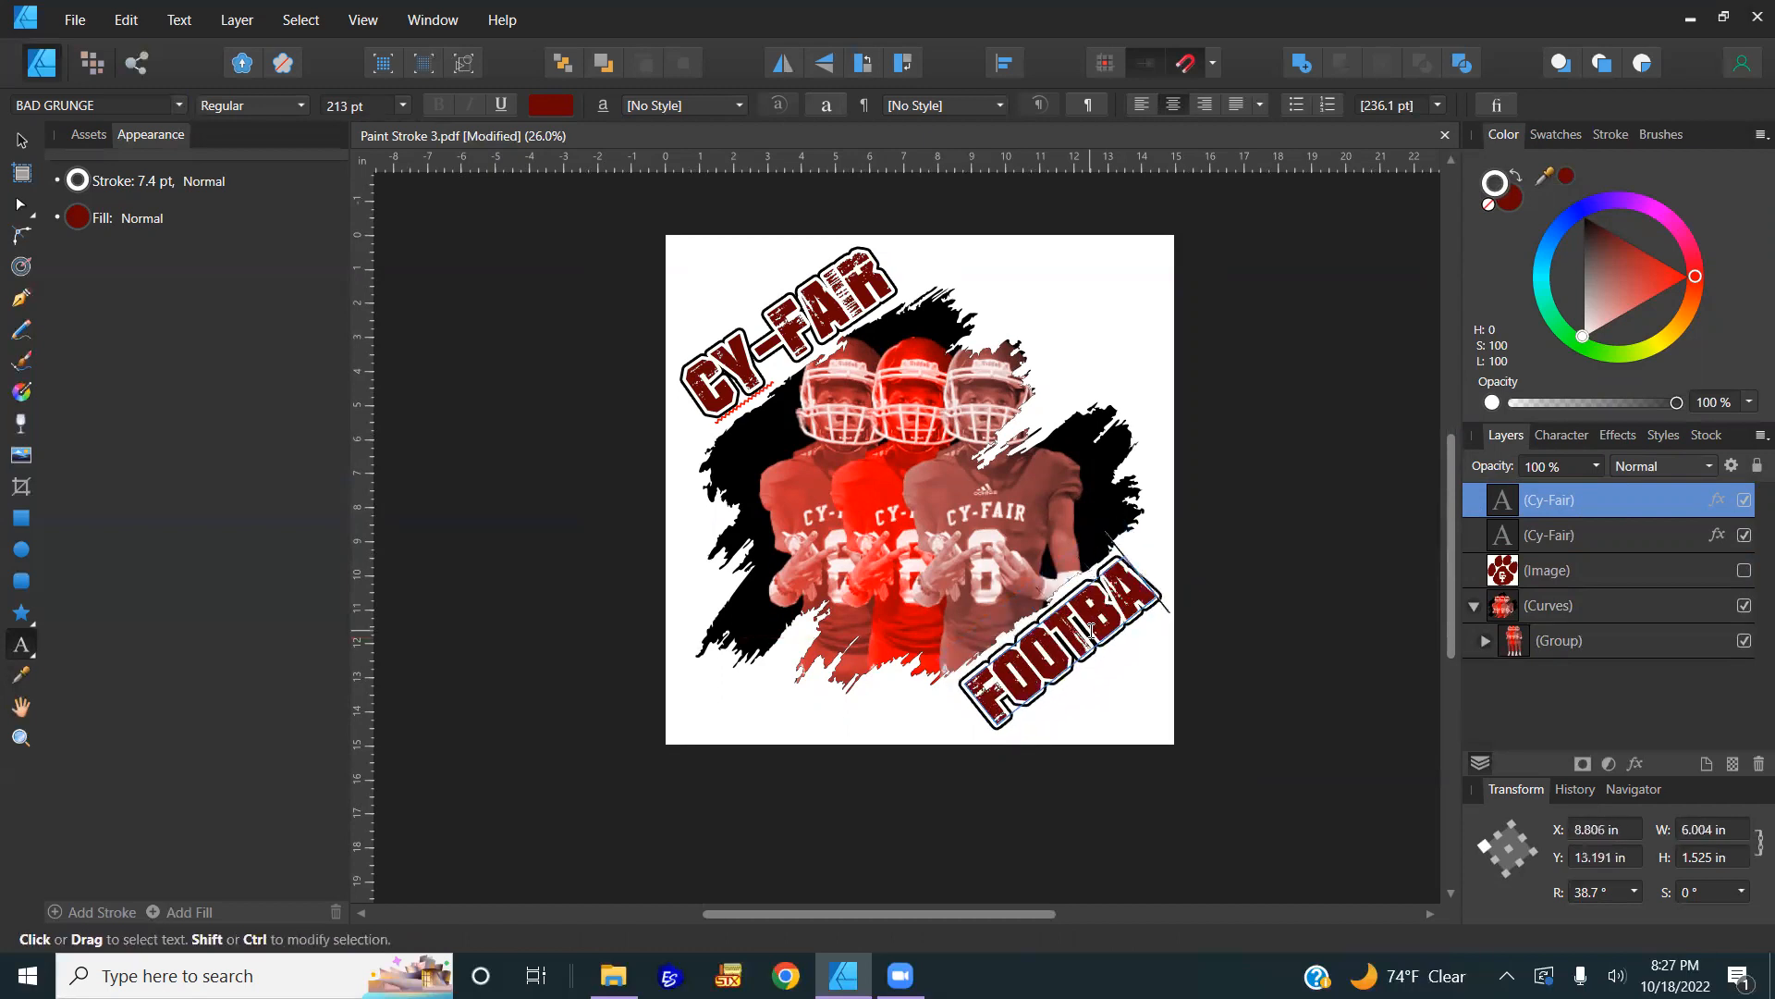
text(LL)
key(Escape)
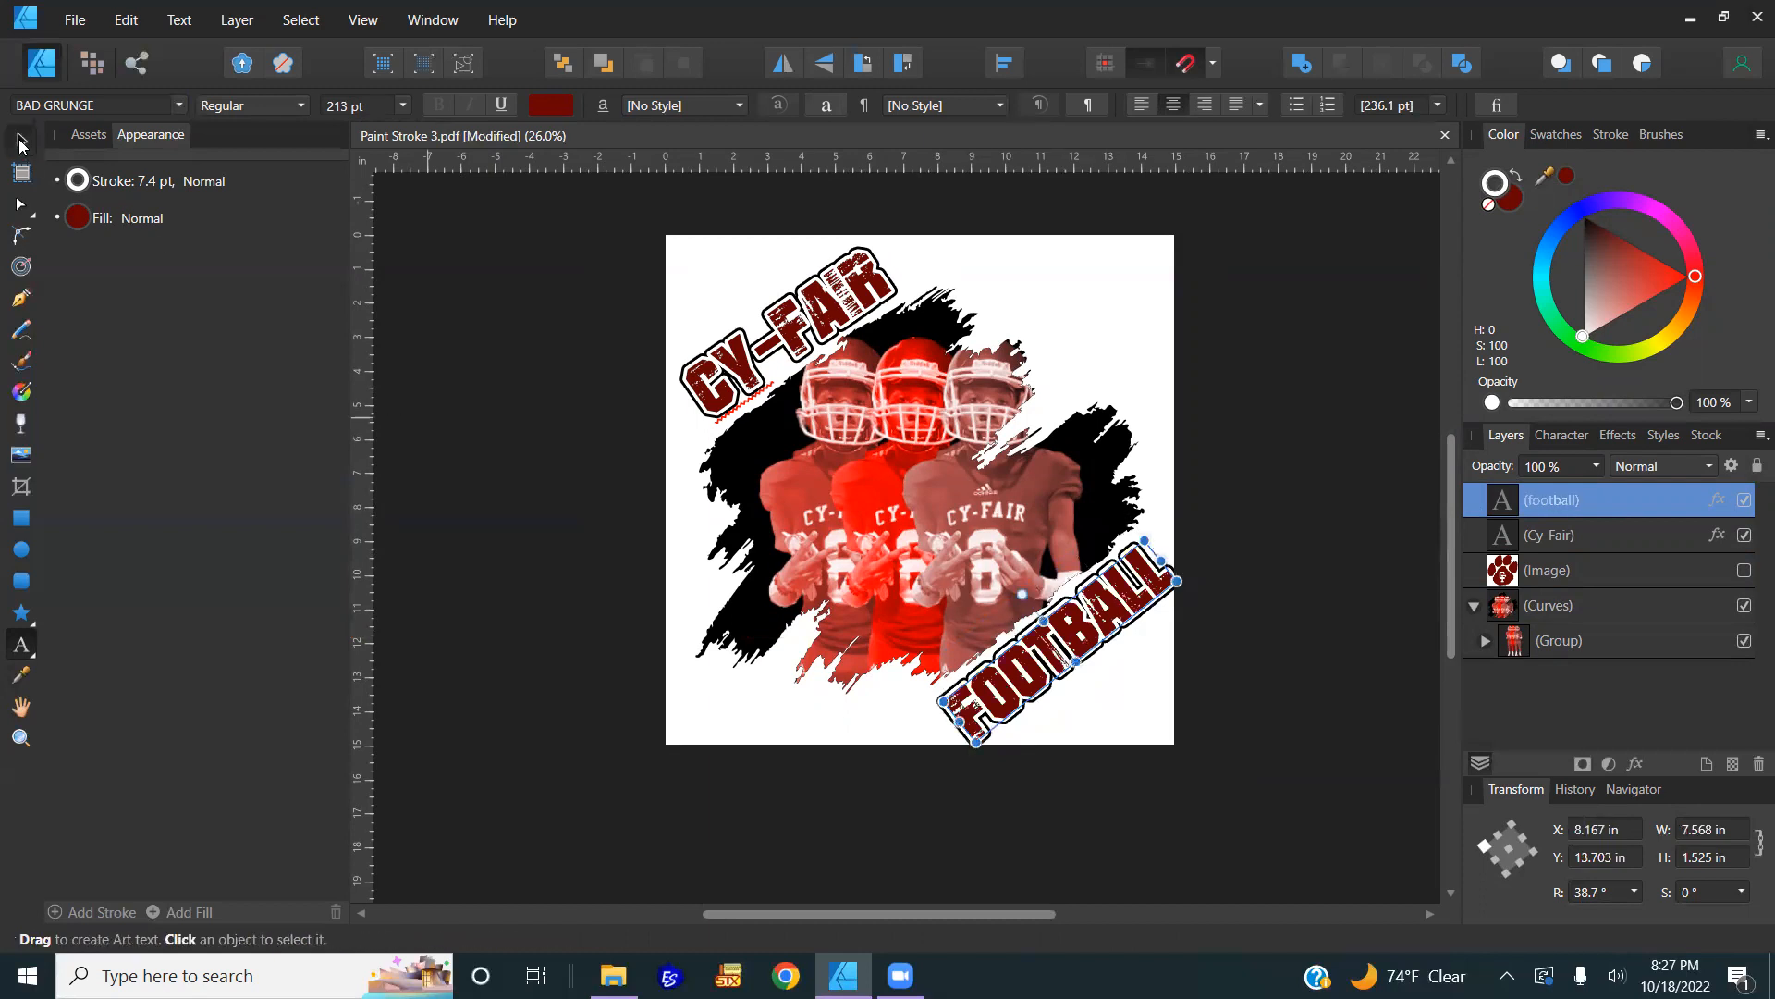
Step: Shrink FOOTBALL to about 181.4 pt and fit it along the stroke's lower-right edge
click(20, 142)
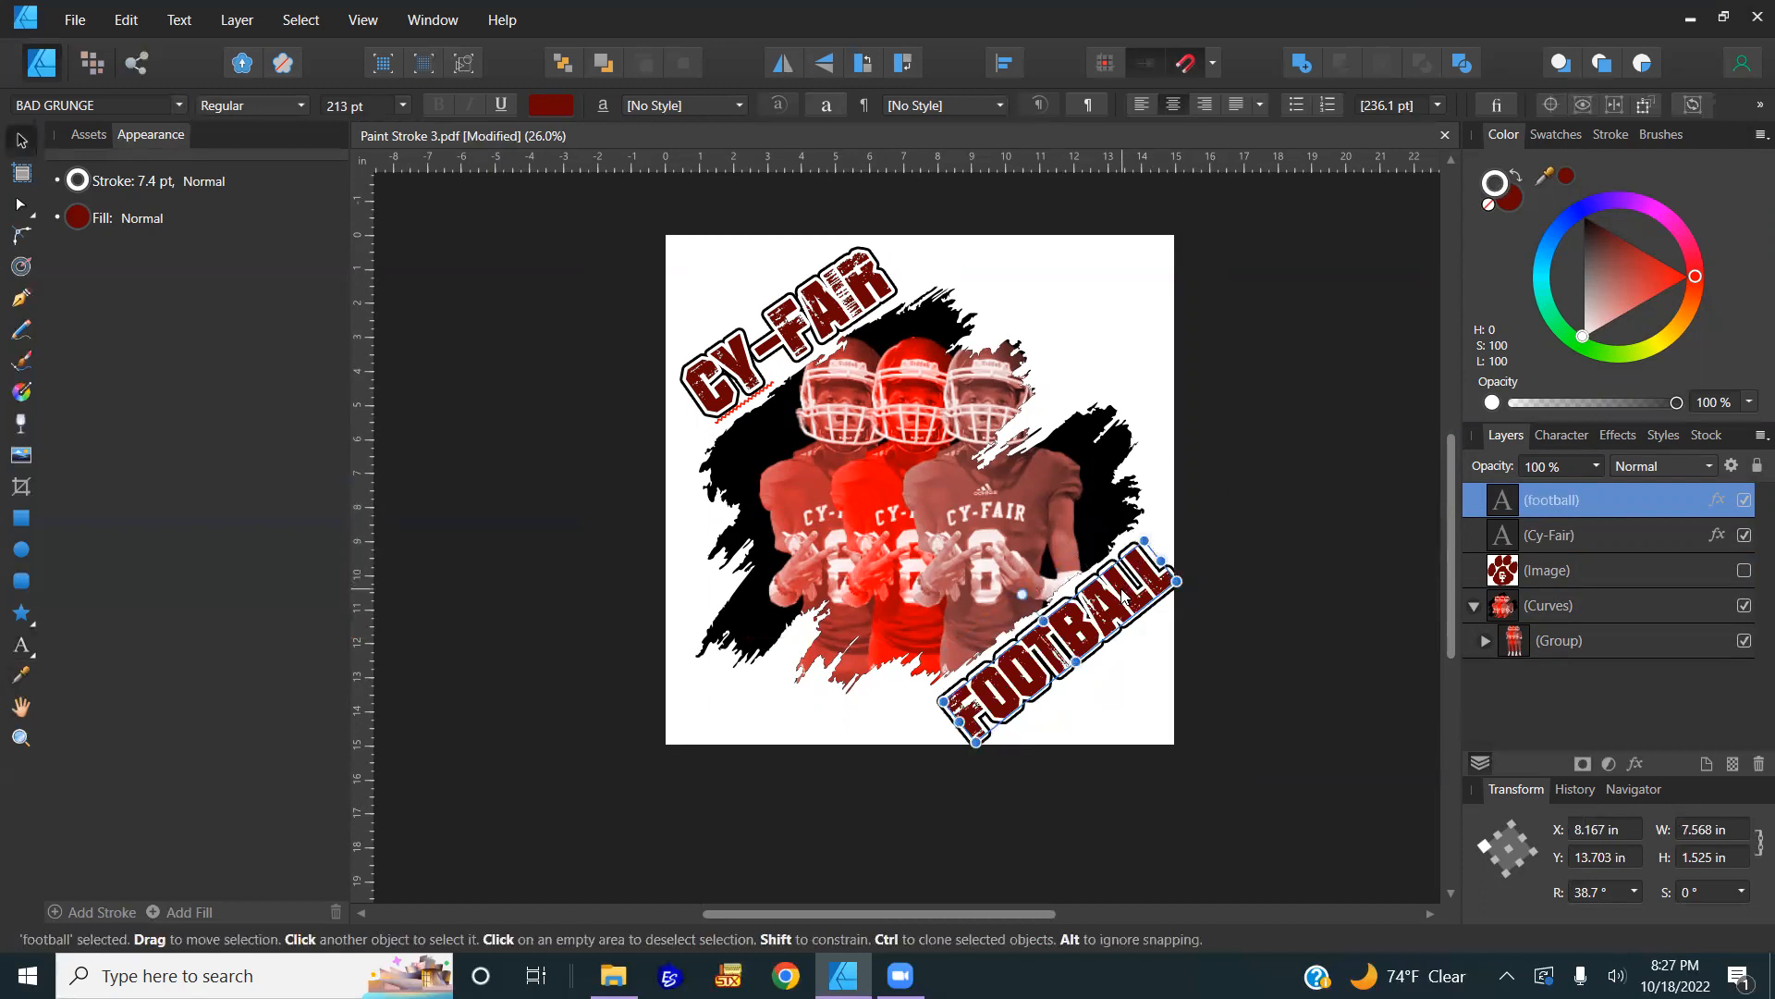
ctrl+scroll(1123, 597, up, 2)
drag(1157, 504, 1143, 538)
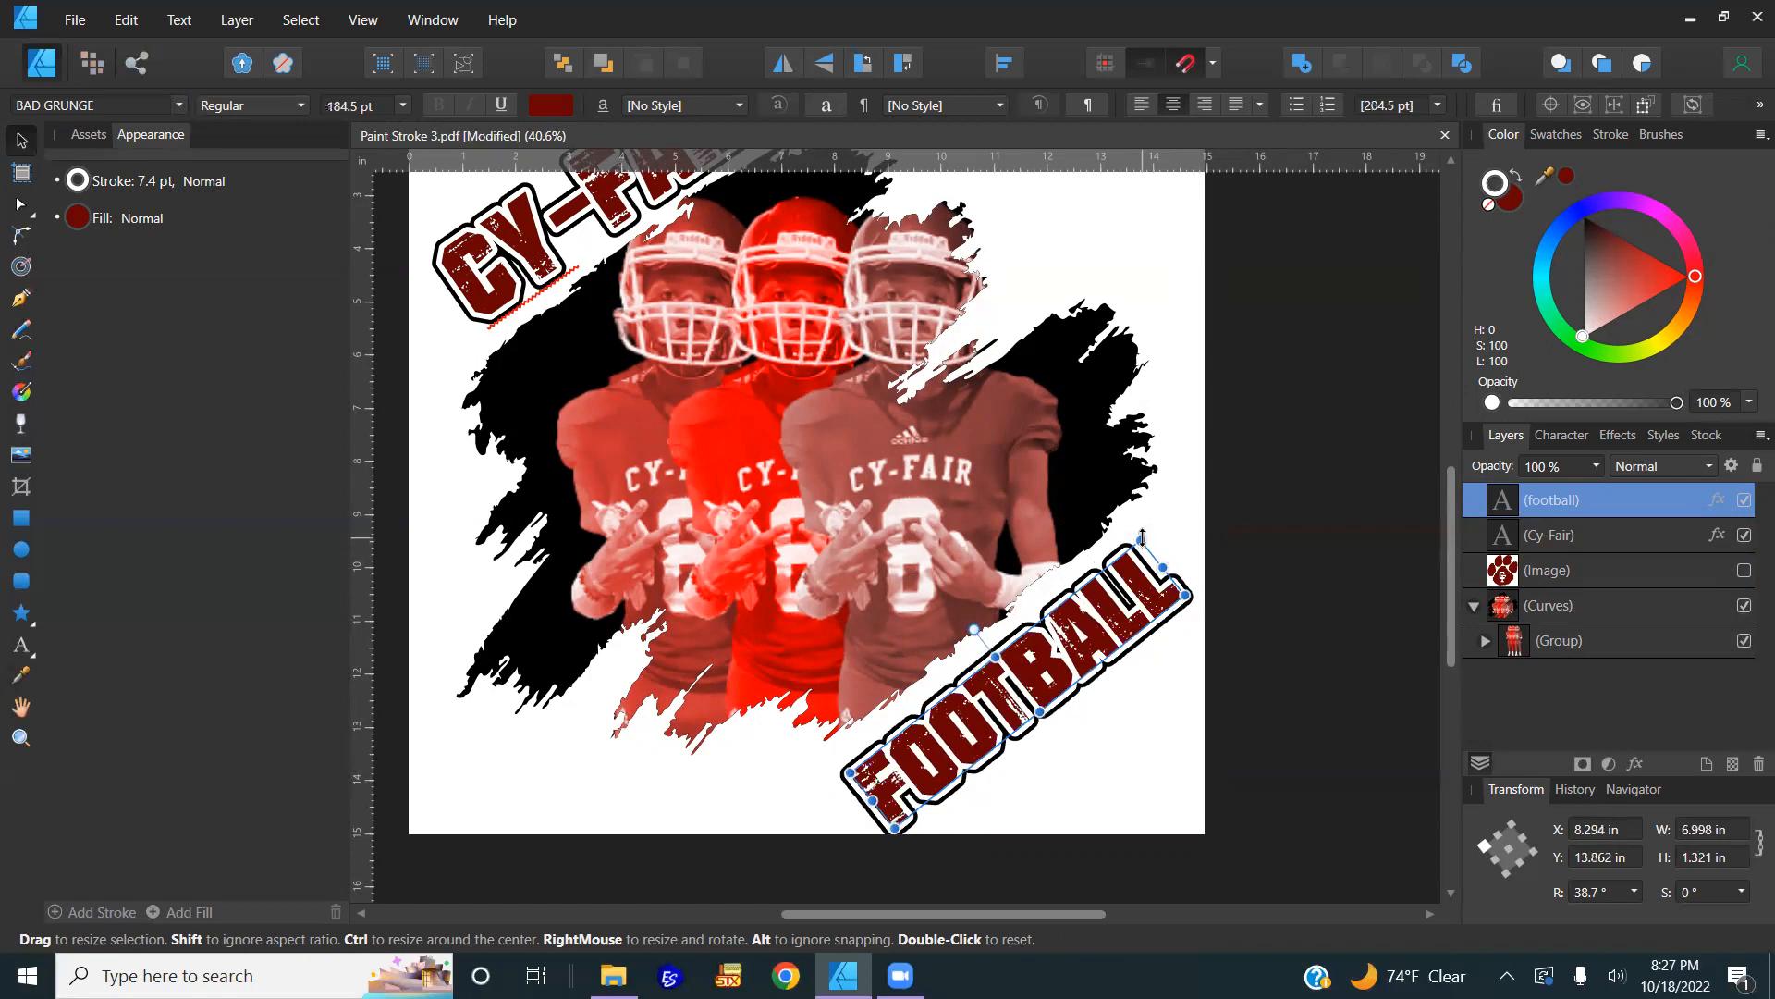
mouse_move(1143, 536)
mouse_down()
mouse_move(1137, 561)
mouse_move(1148, 545)
mouse_up()
drag(1071, 654, 1075, 643)
scroll(975, 619, down, 2)
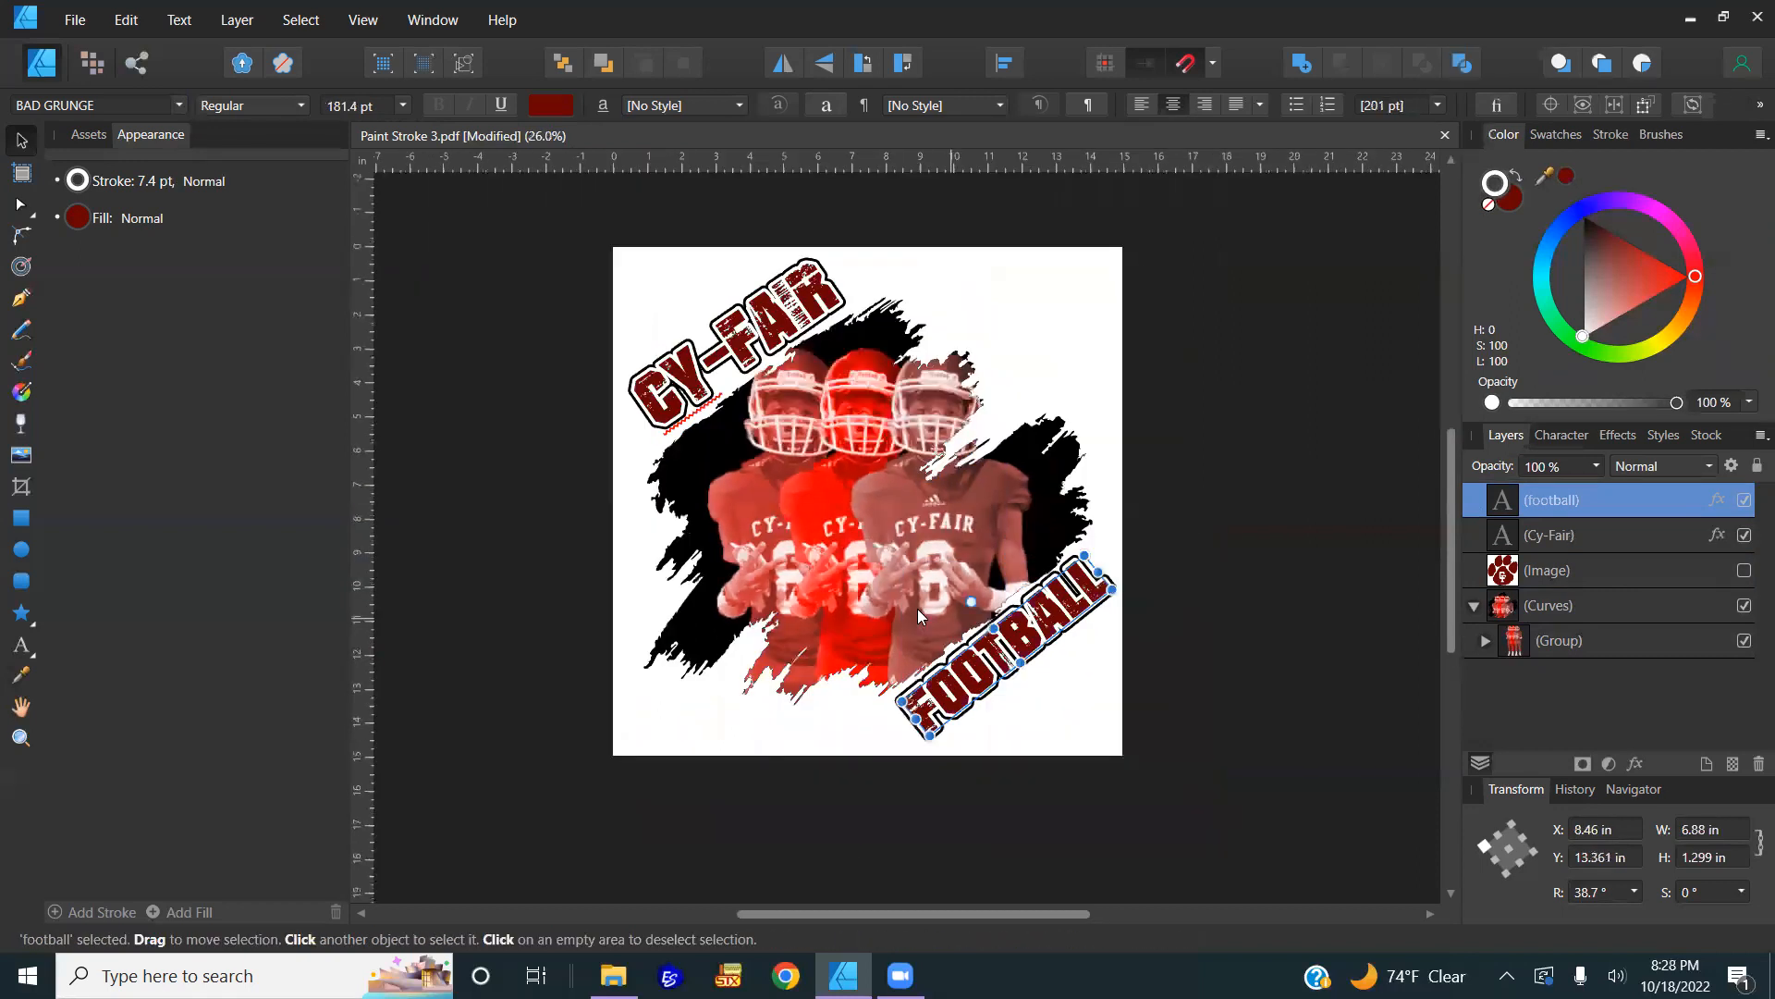
click(777, 326)
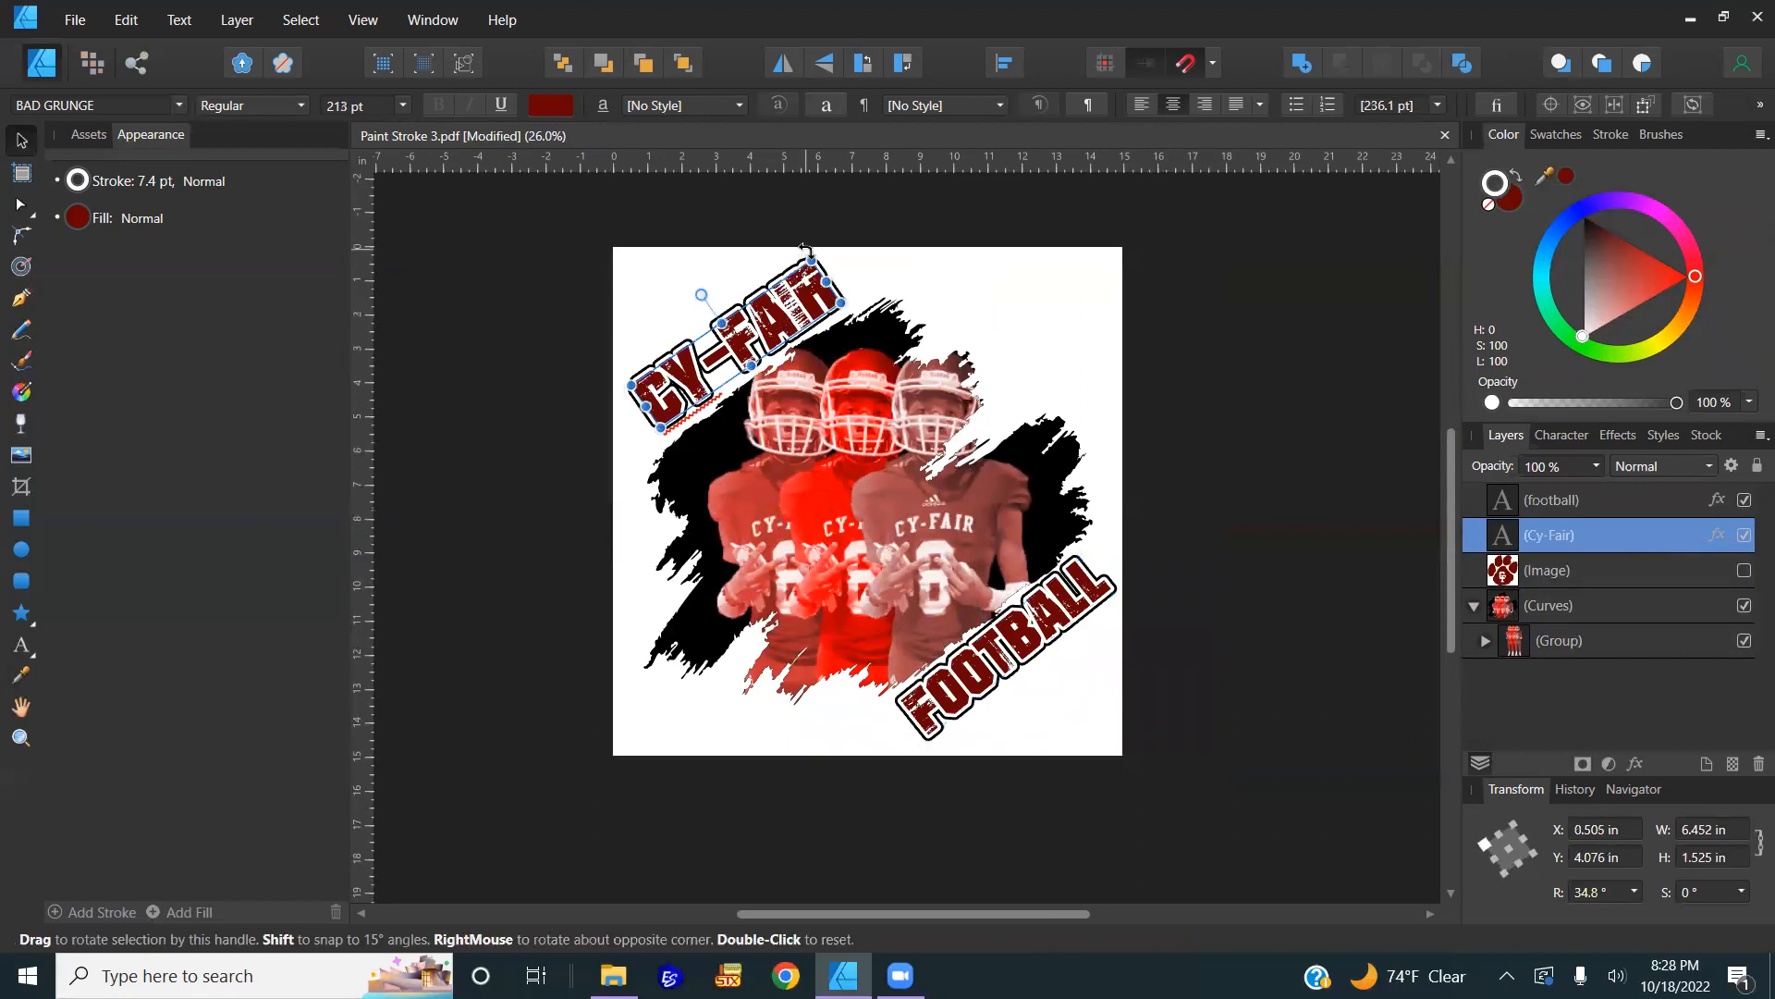
Step: Shrink the CY-FAIR text slightly and shift it up and to the left
drag(814, 258, 814, 267)
scroll(746, 335, up, 3)
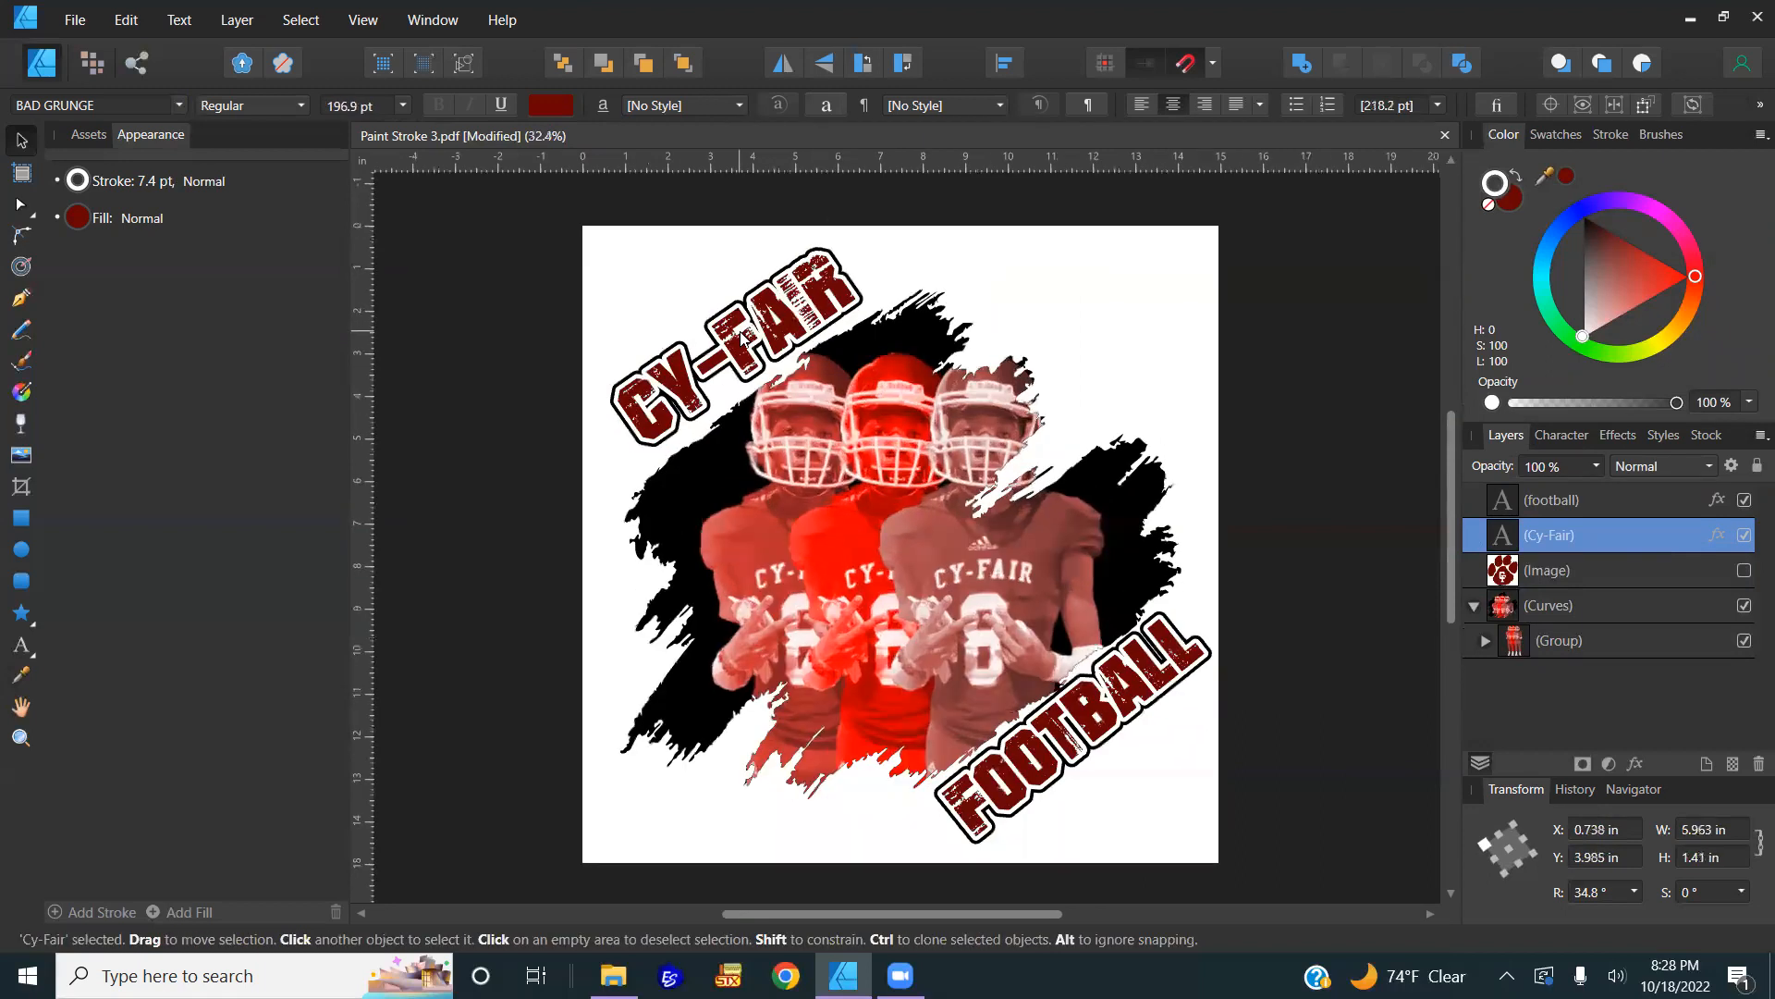
drag(786, 358, 777, 347)
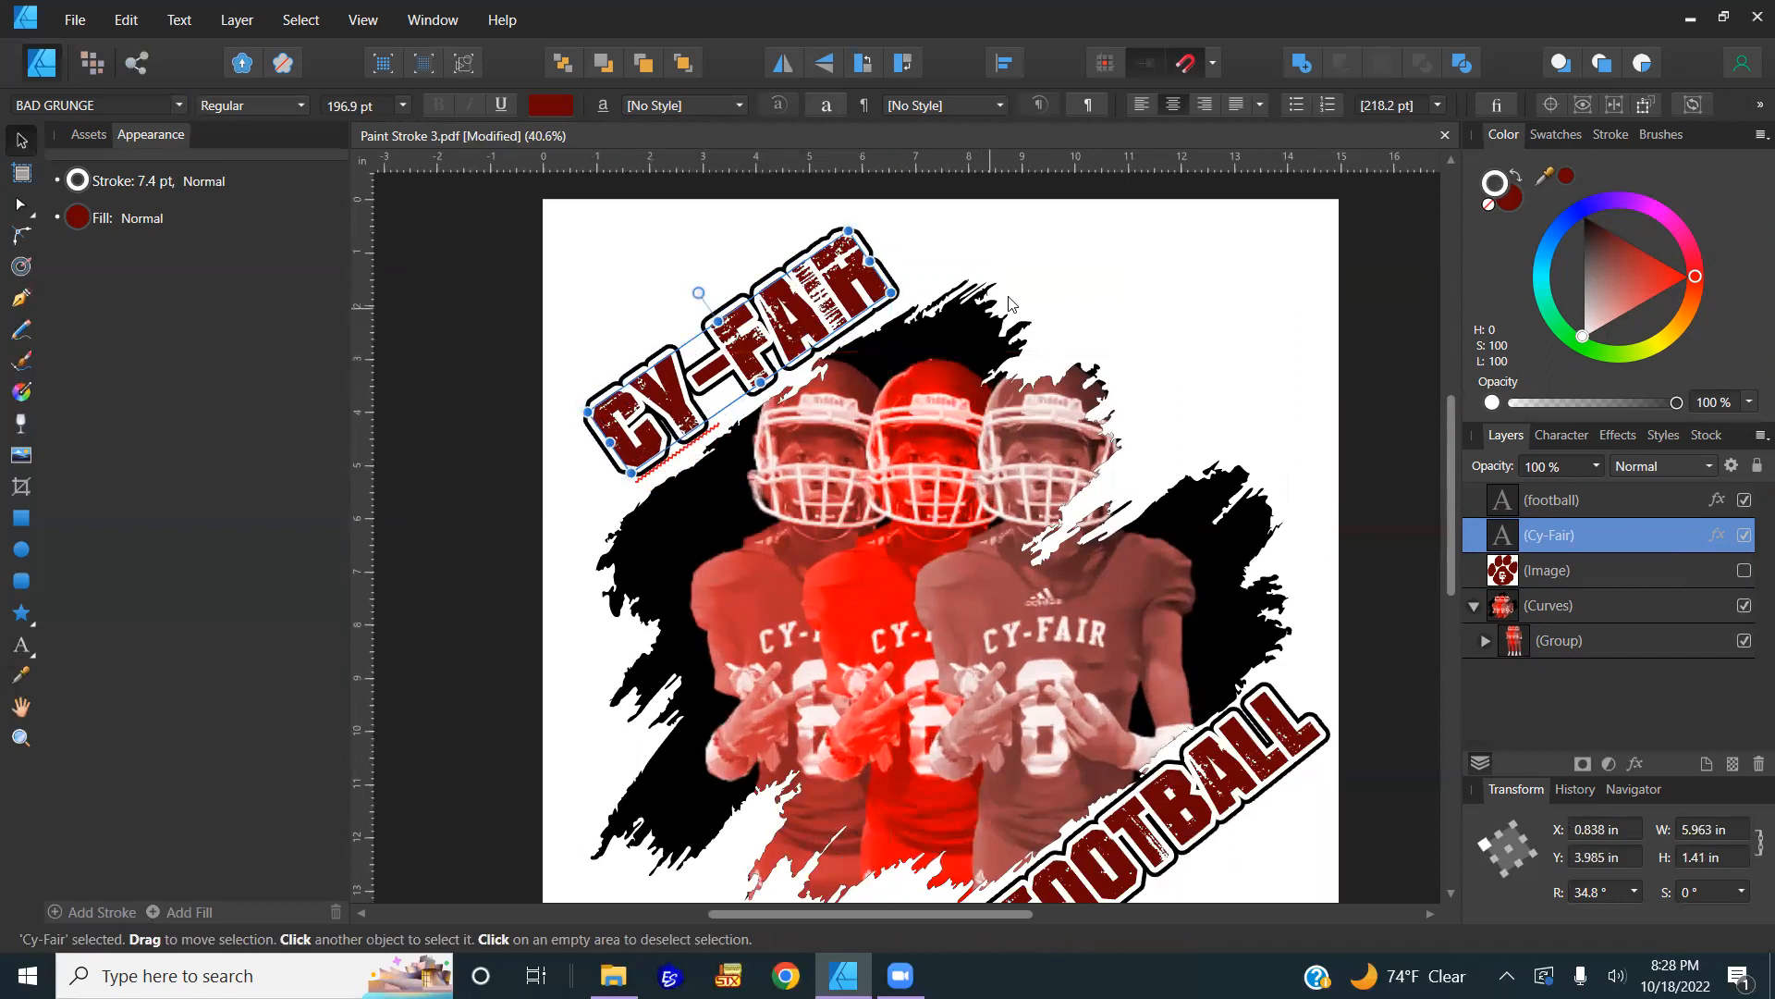
Step: Set the CY-FAIR stroke's miter limit to 2, then select the FOOTBALL text
click(1611, 135)
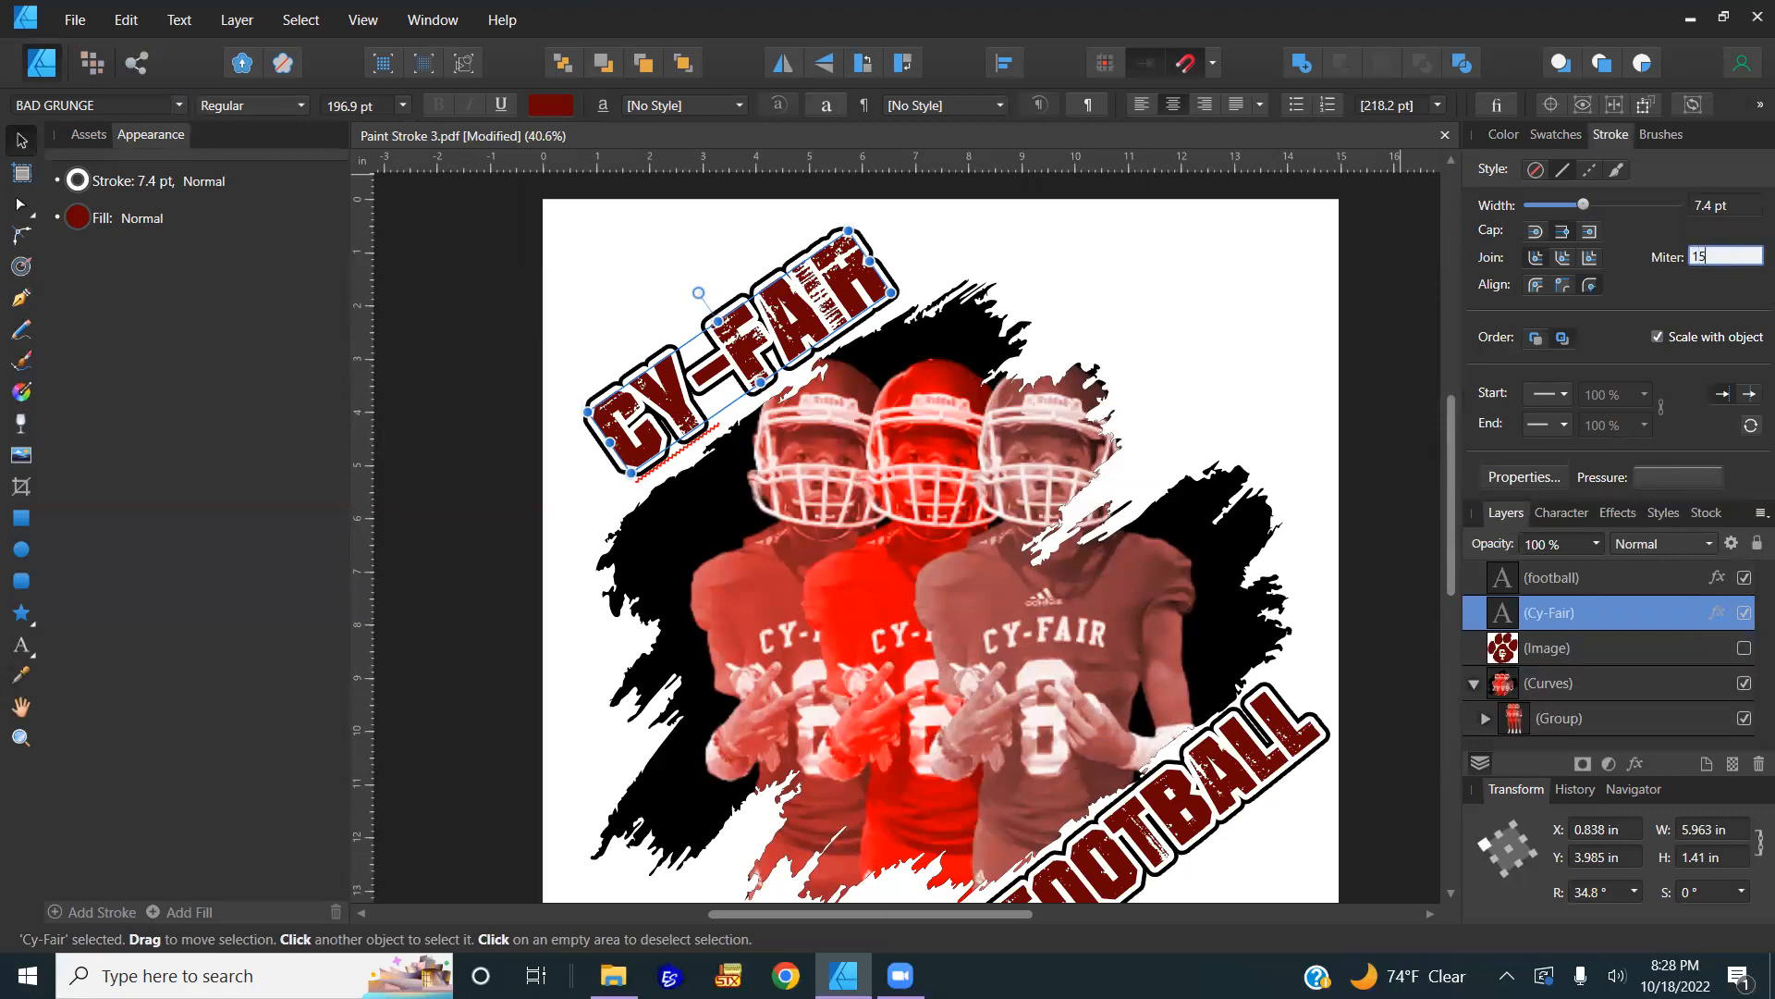
key(Return)
click(1725, 259)
text(2)
key(Return)
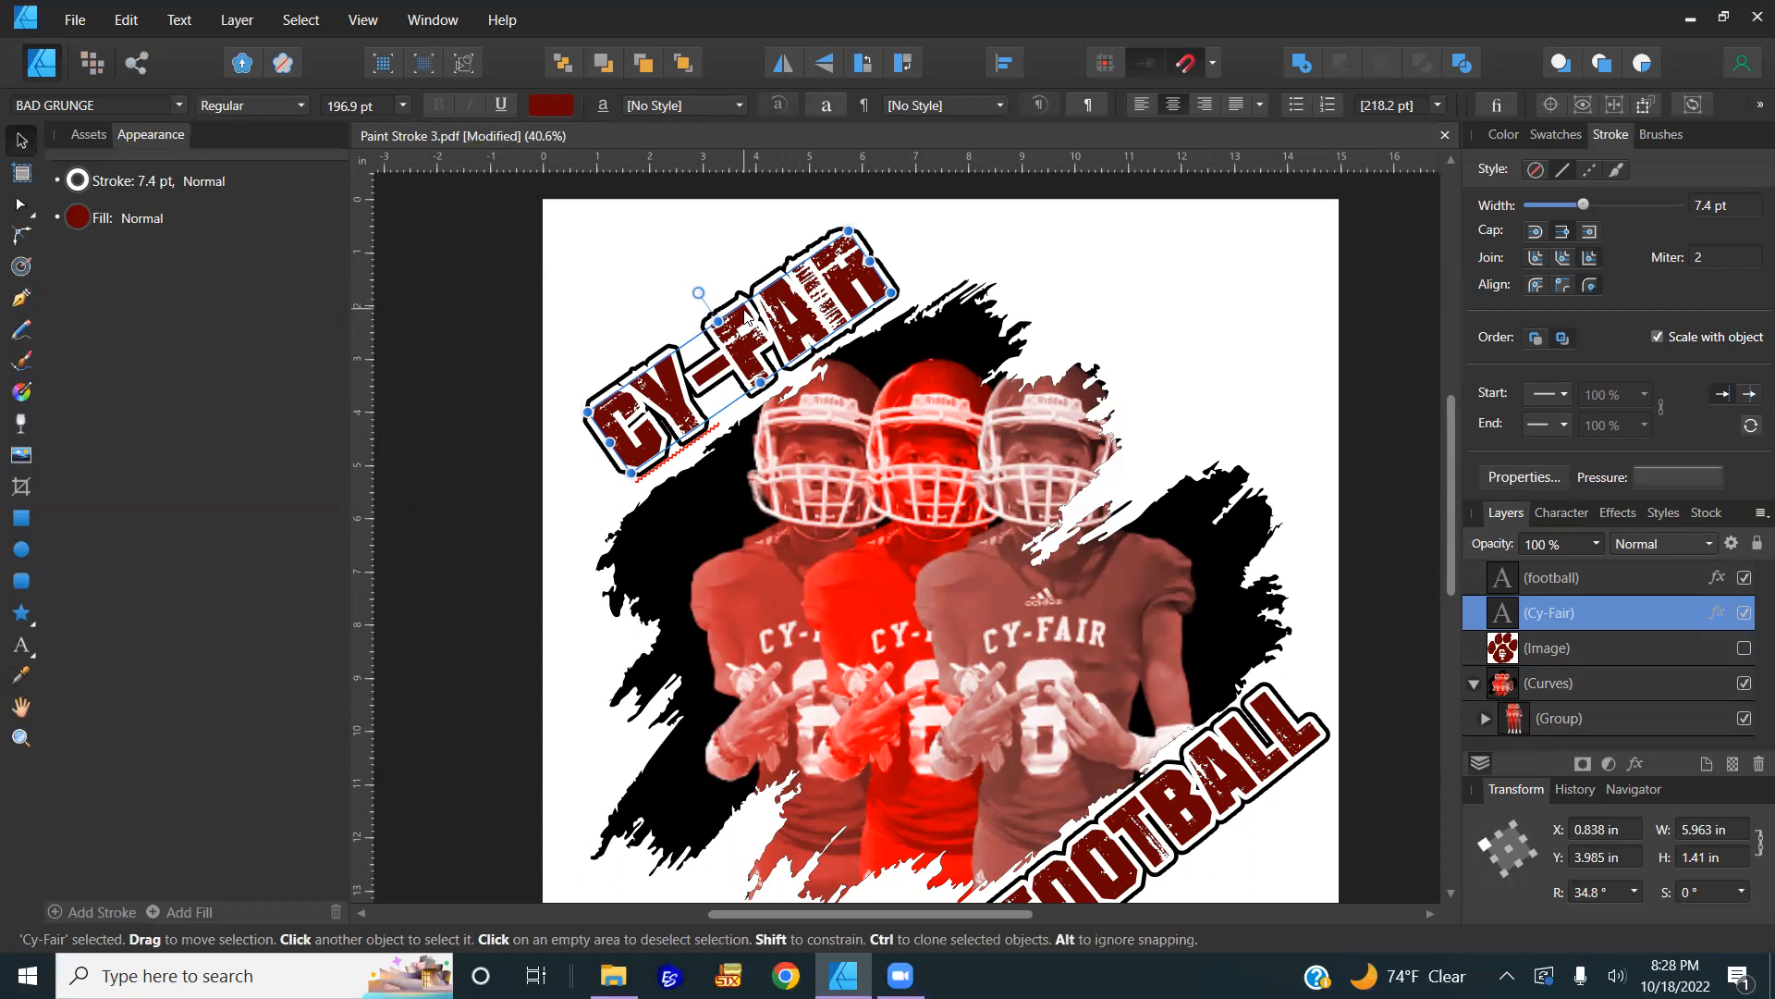
scroll(749, 317, down, 1)
click(1255, 749)
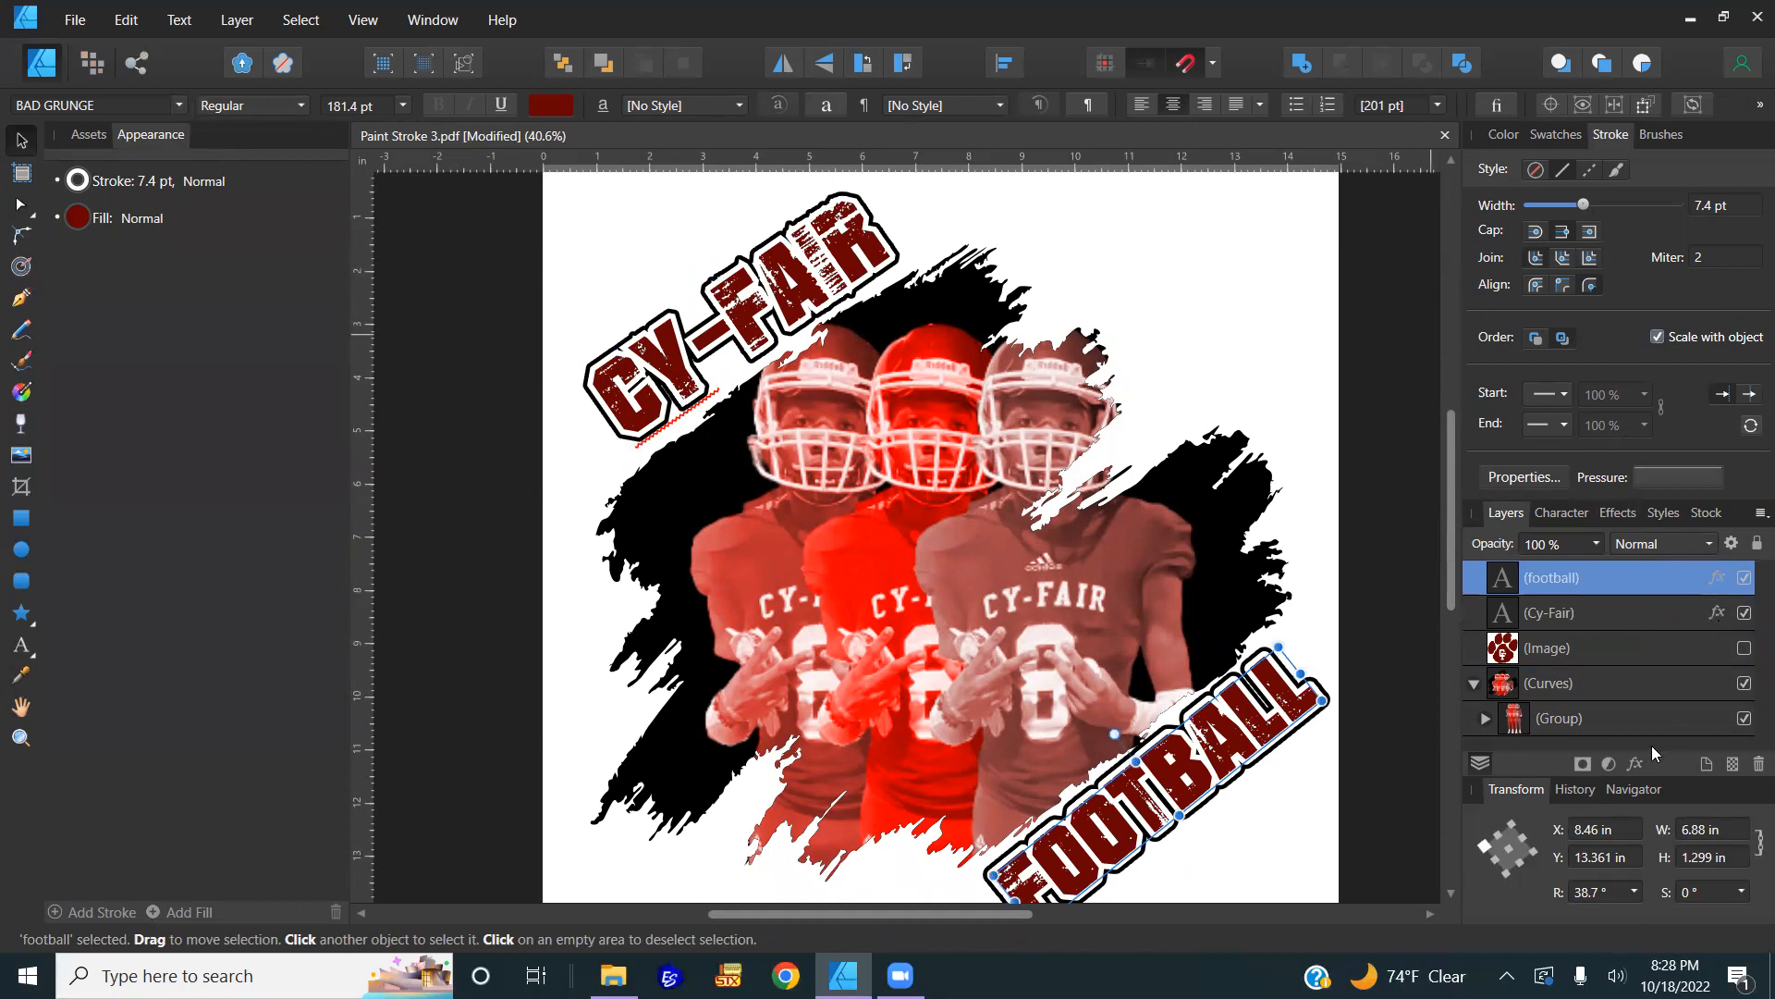
Step: Make the CY-FAIR outline effect Scale with Object in Layer Effects
click(1635, 763)
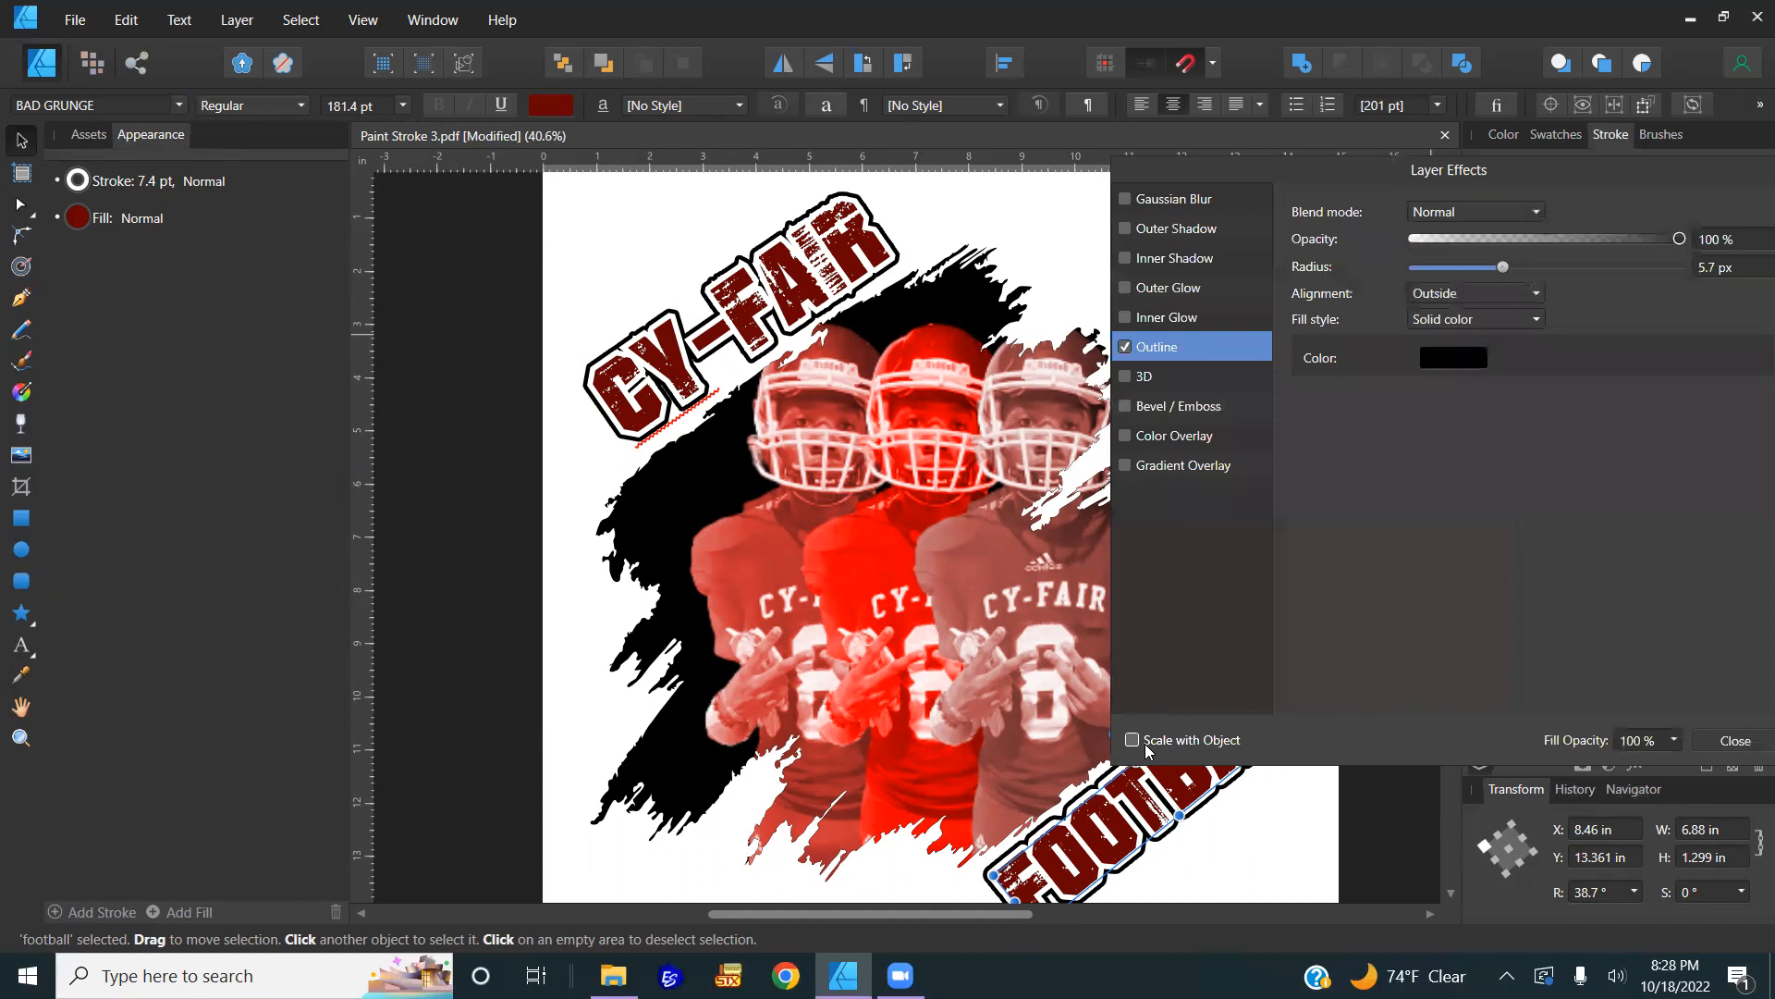
click(790, 265)
click(1134, 740)
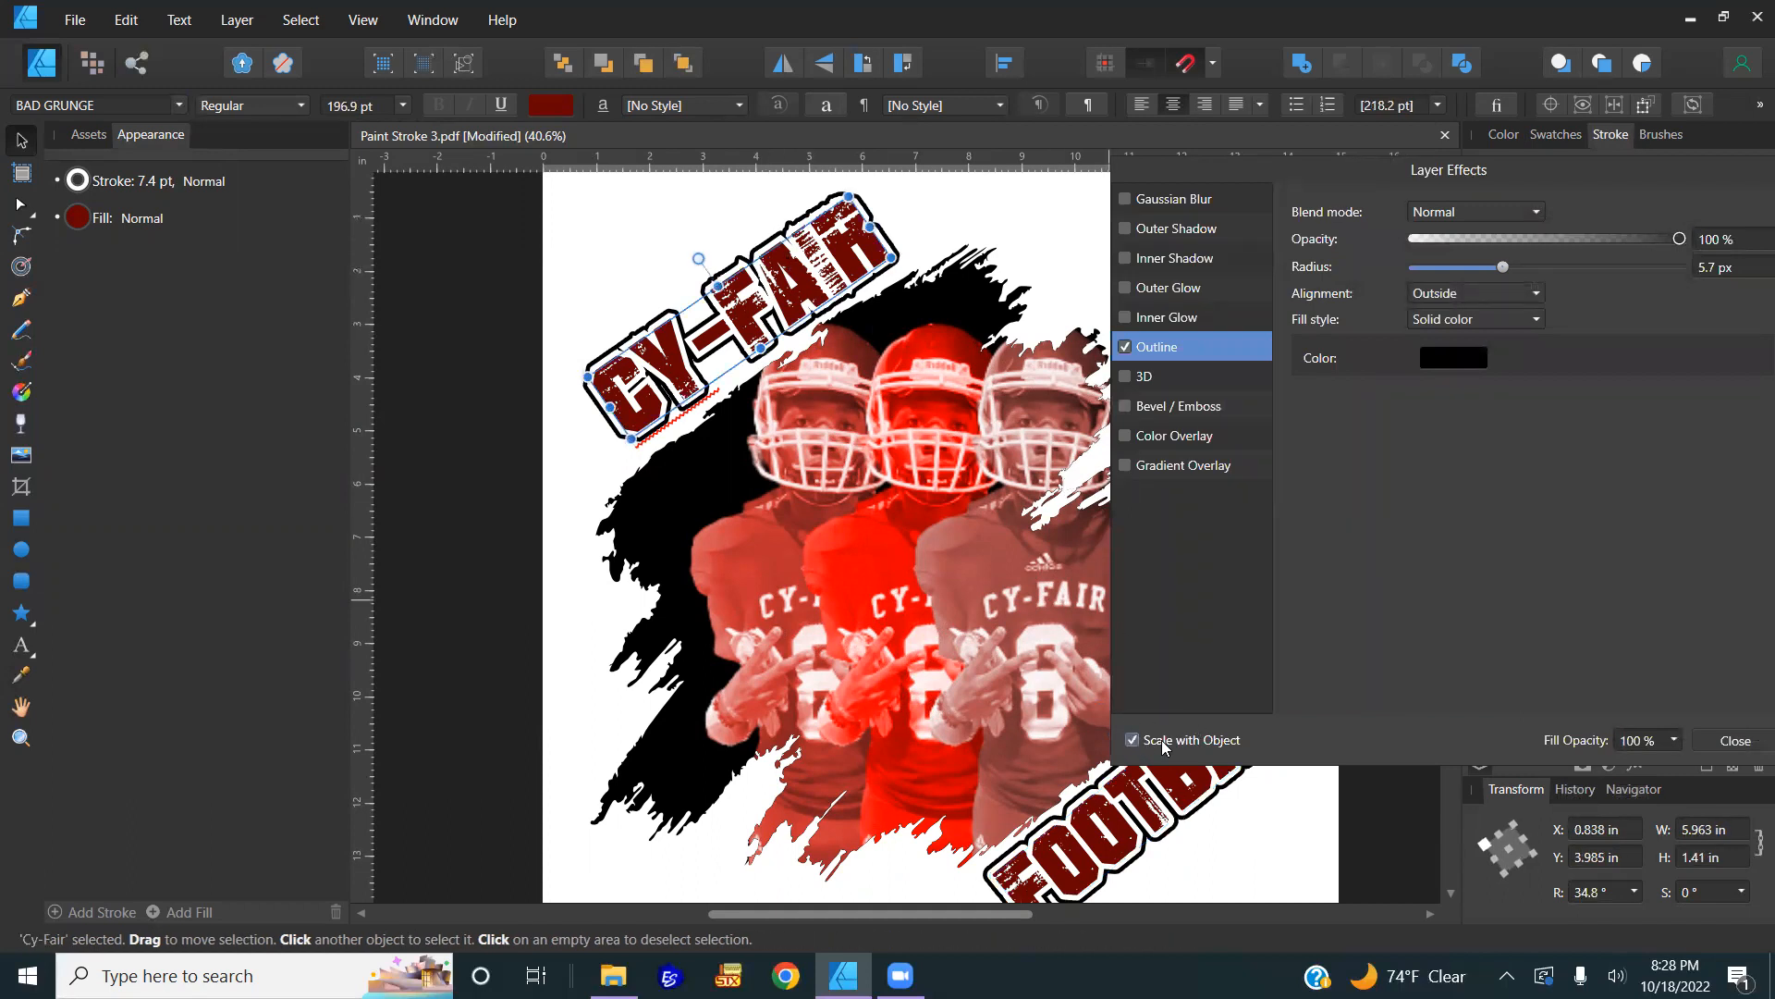
click(1737, 741)
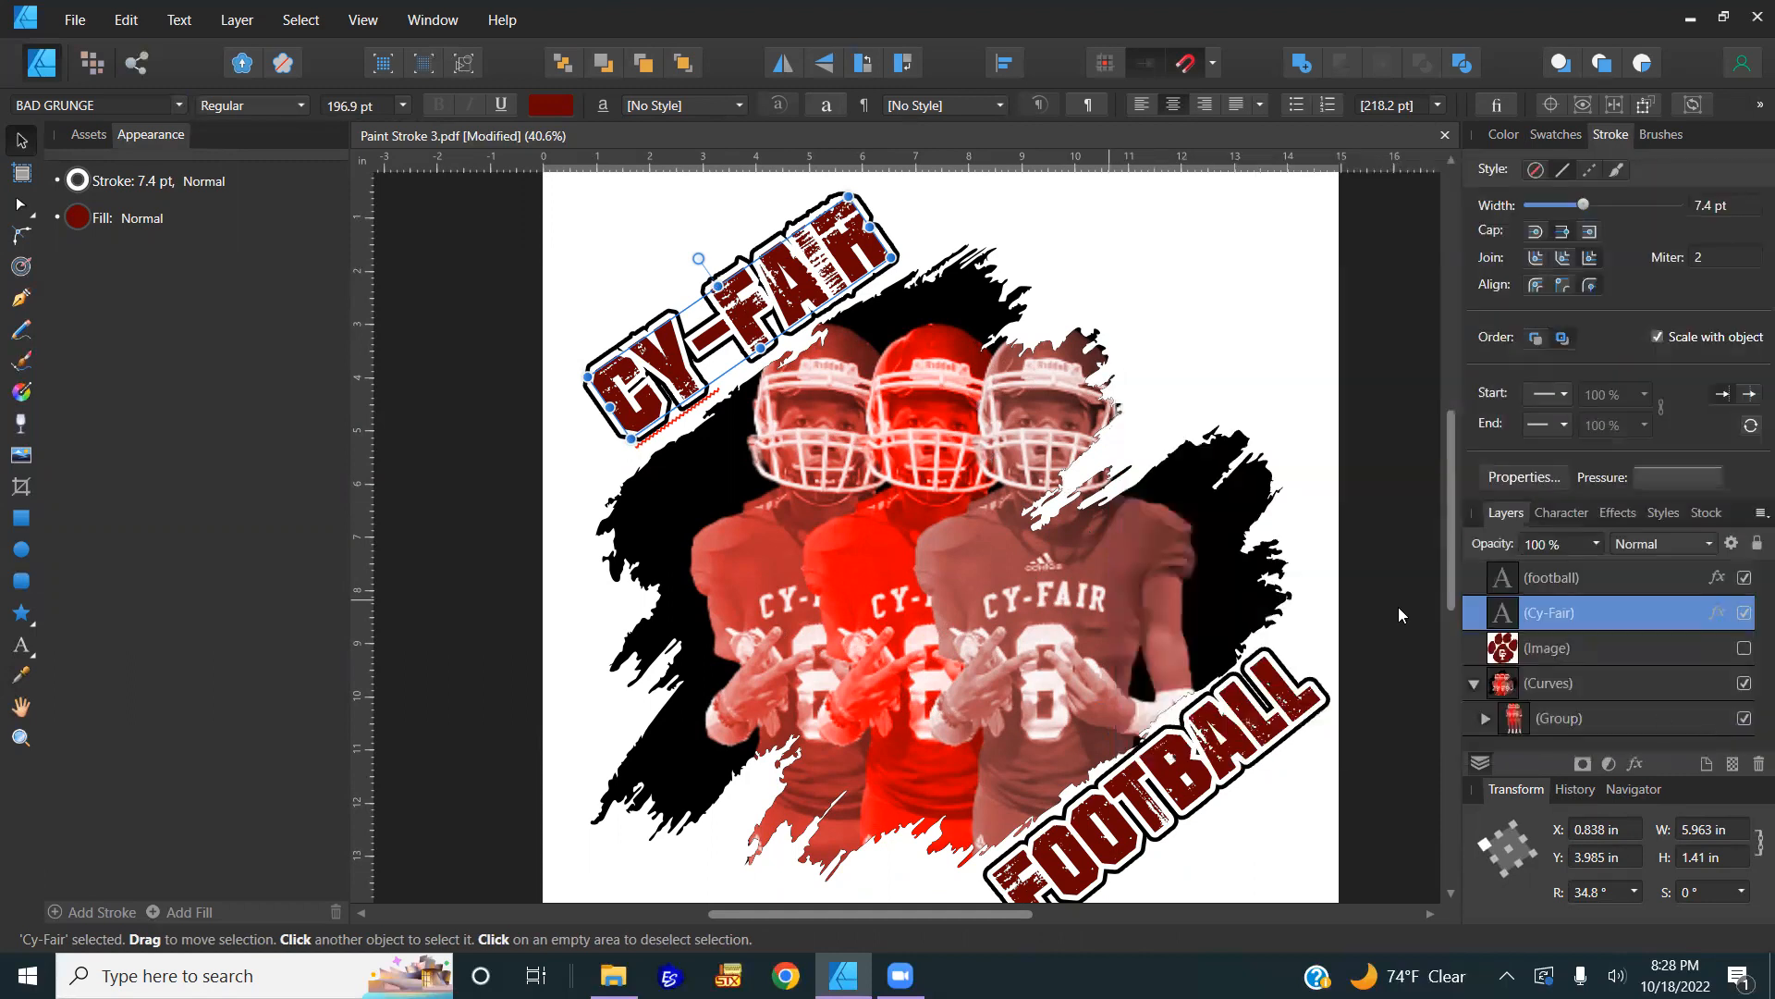
Step: Collapse the Curves group and move the hidden Image layer beneath it
scroll(1049, 538, down, 2)
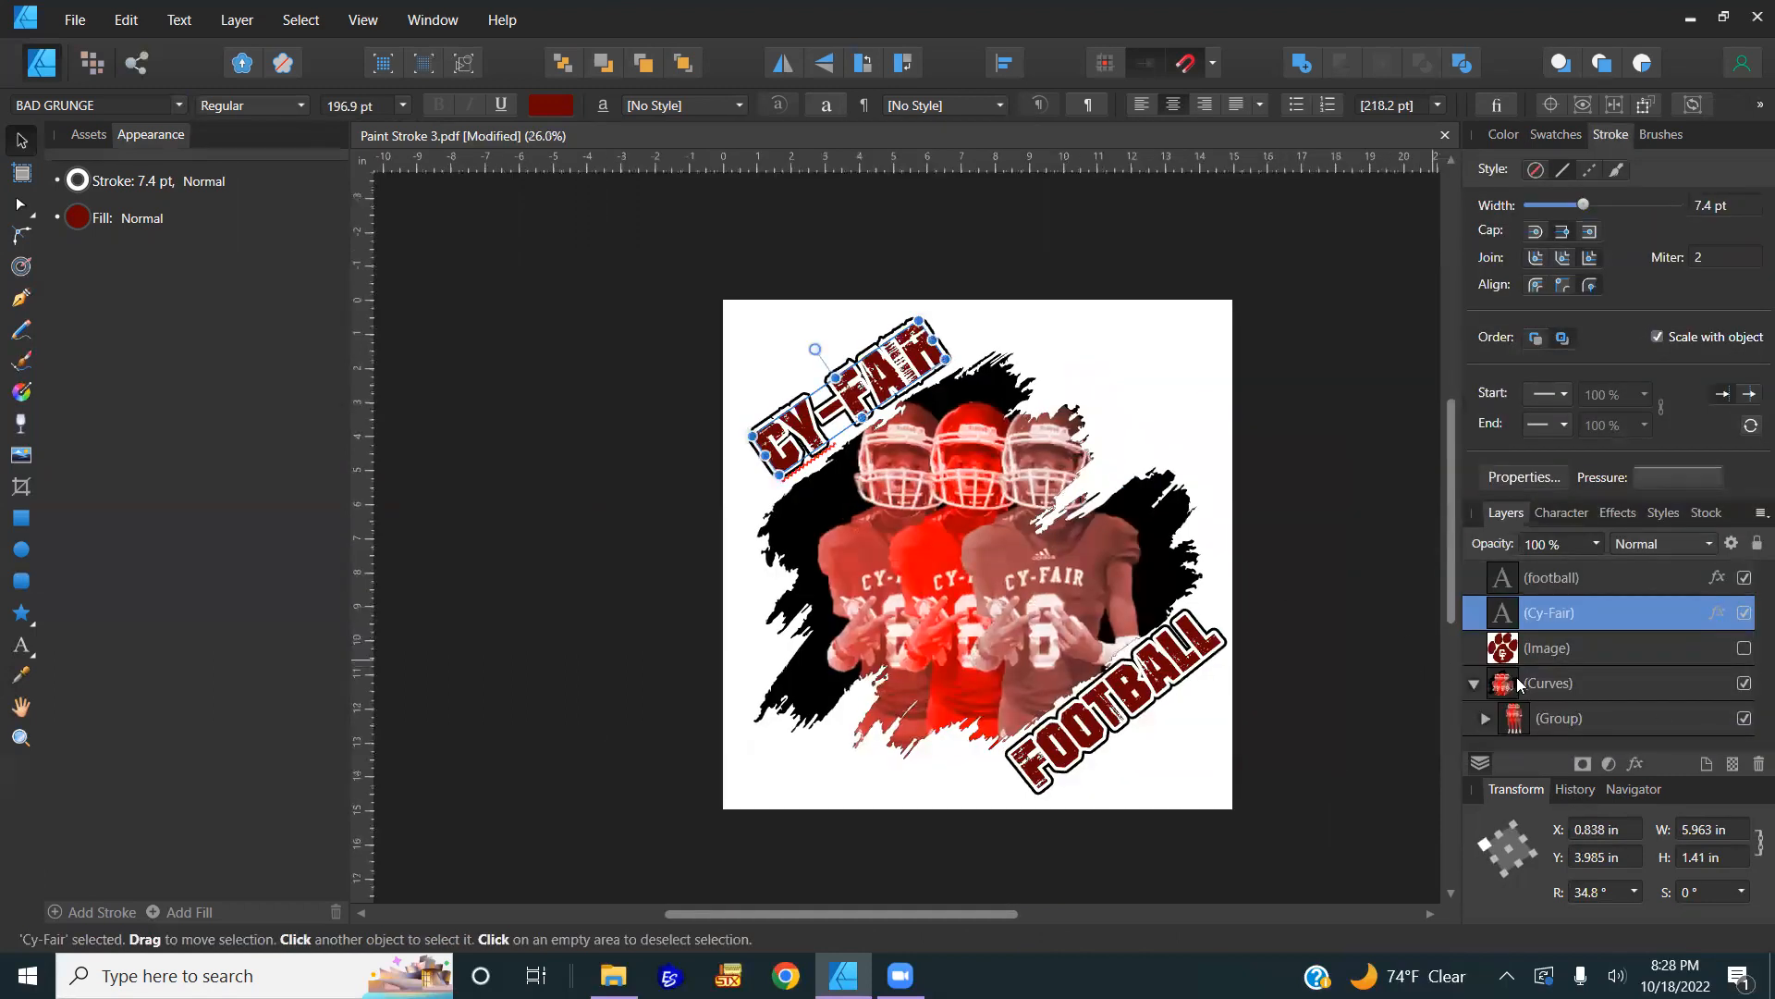
click(1473, 683)
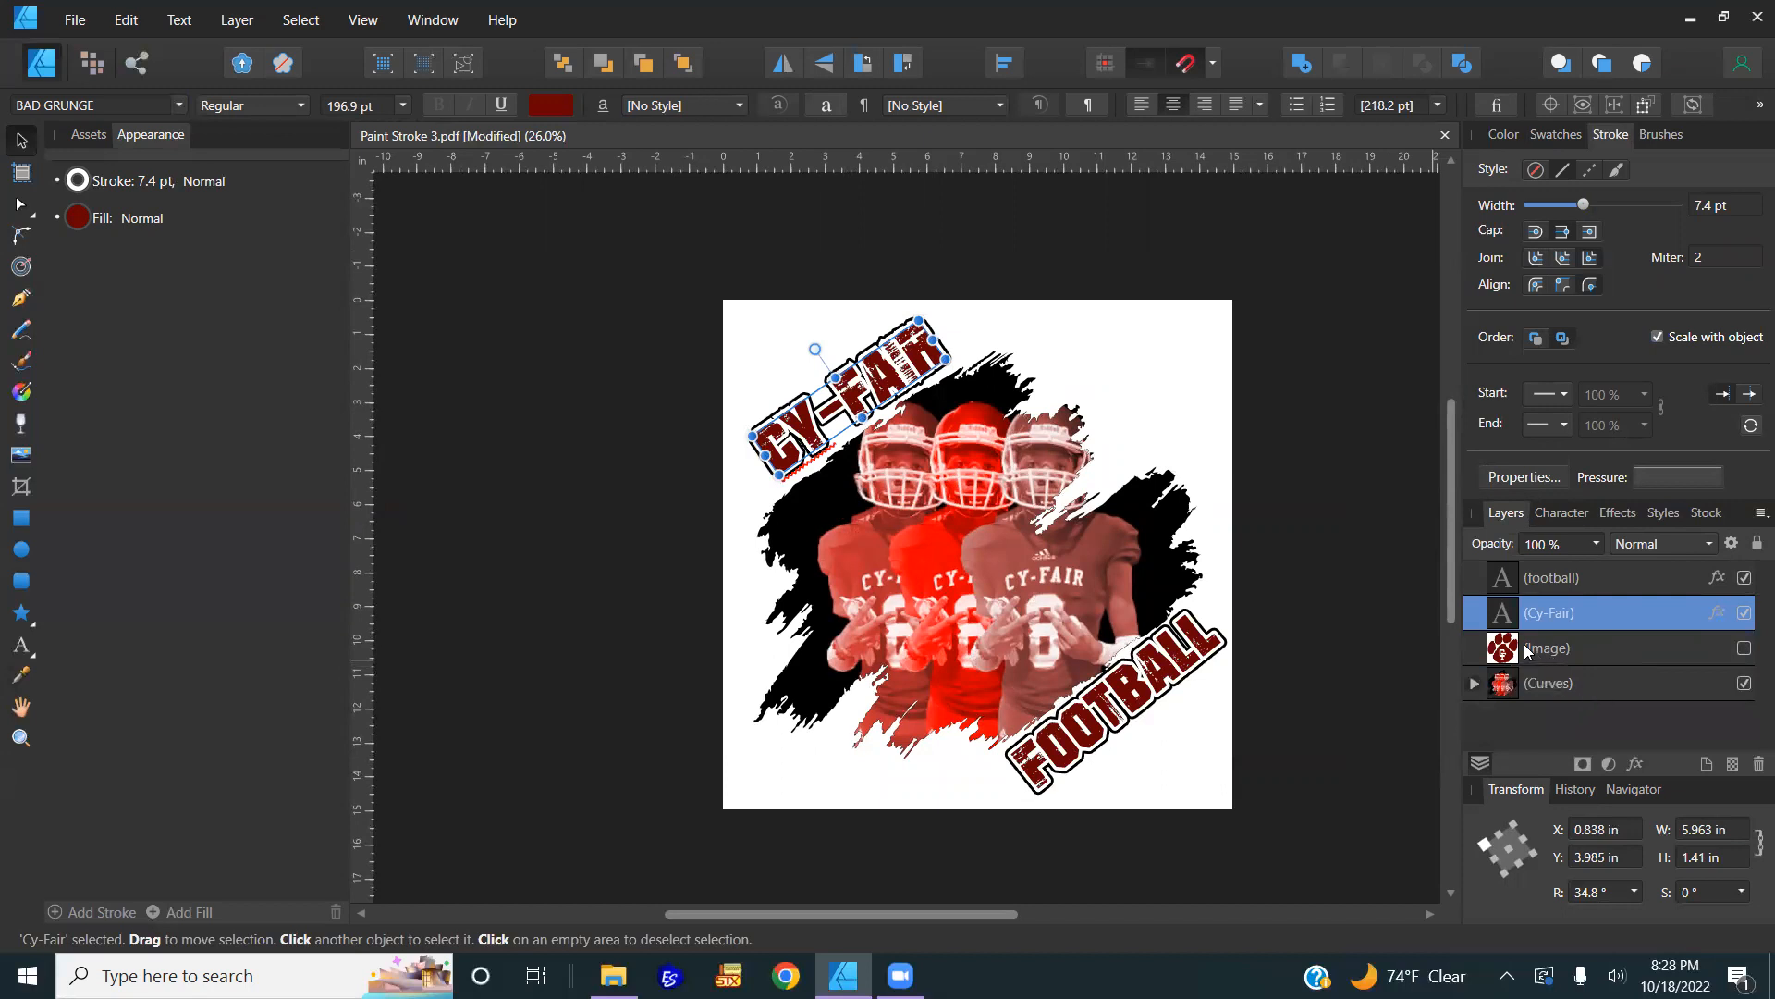
drag(1505, 730, 1504, 730)
click(1333, 611)
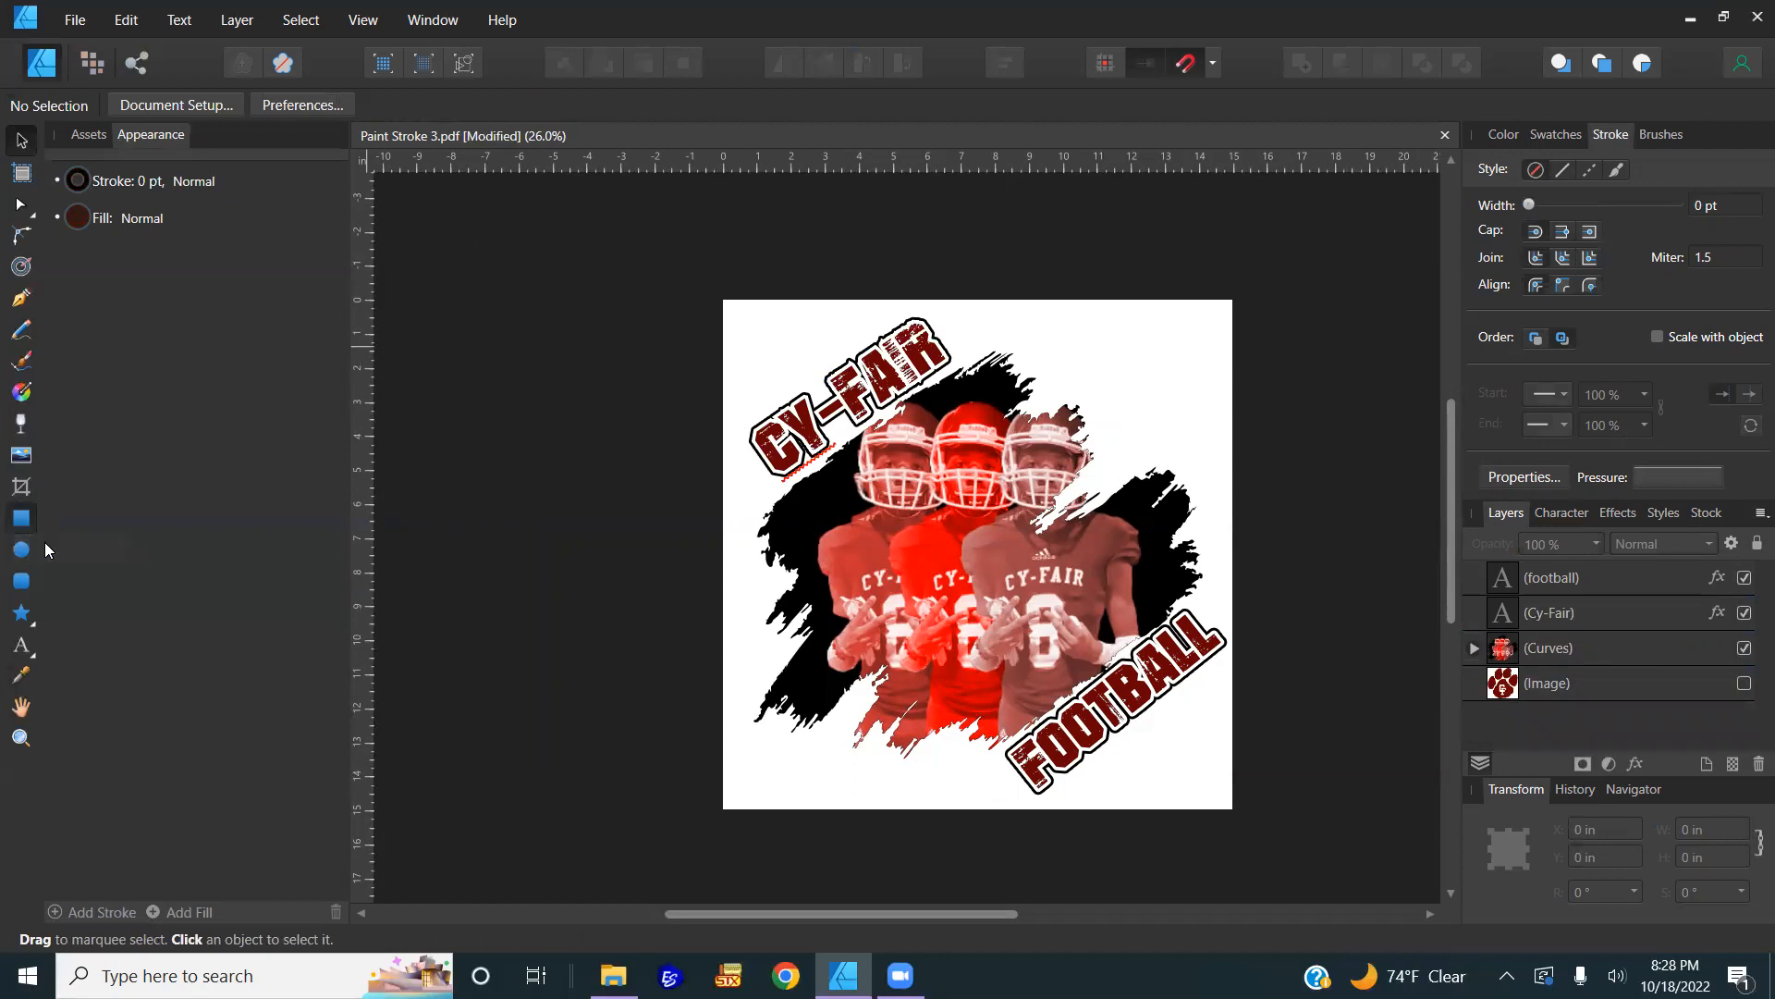
Step: Draw a 15 × 15 in rectangle covering the page and send it to the back
click(28, 522)
drag(723, 300, 1234, 810)
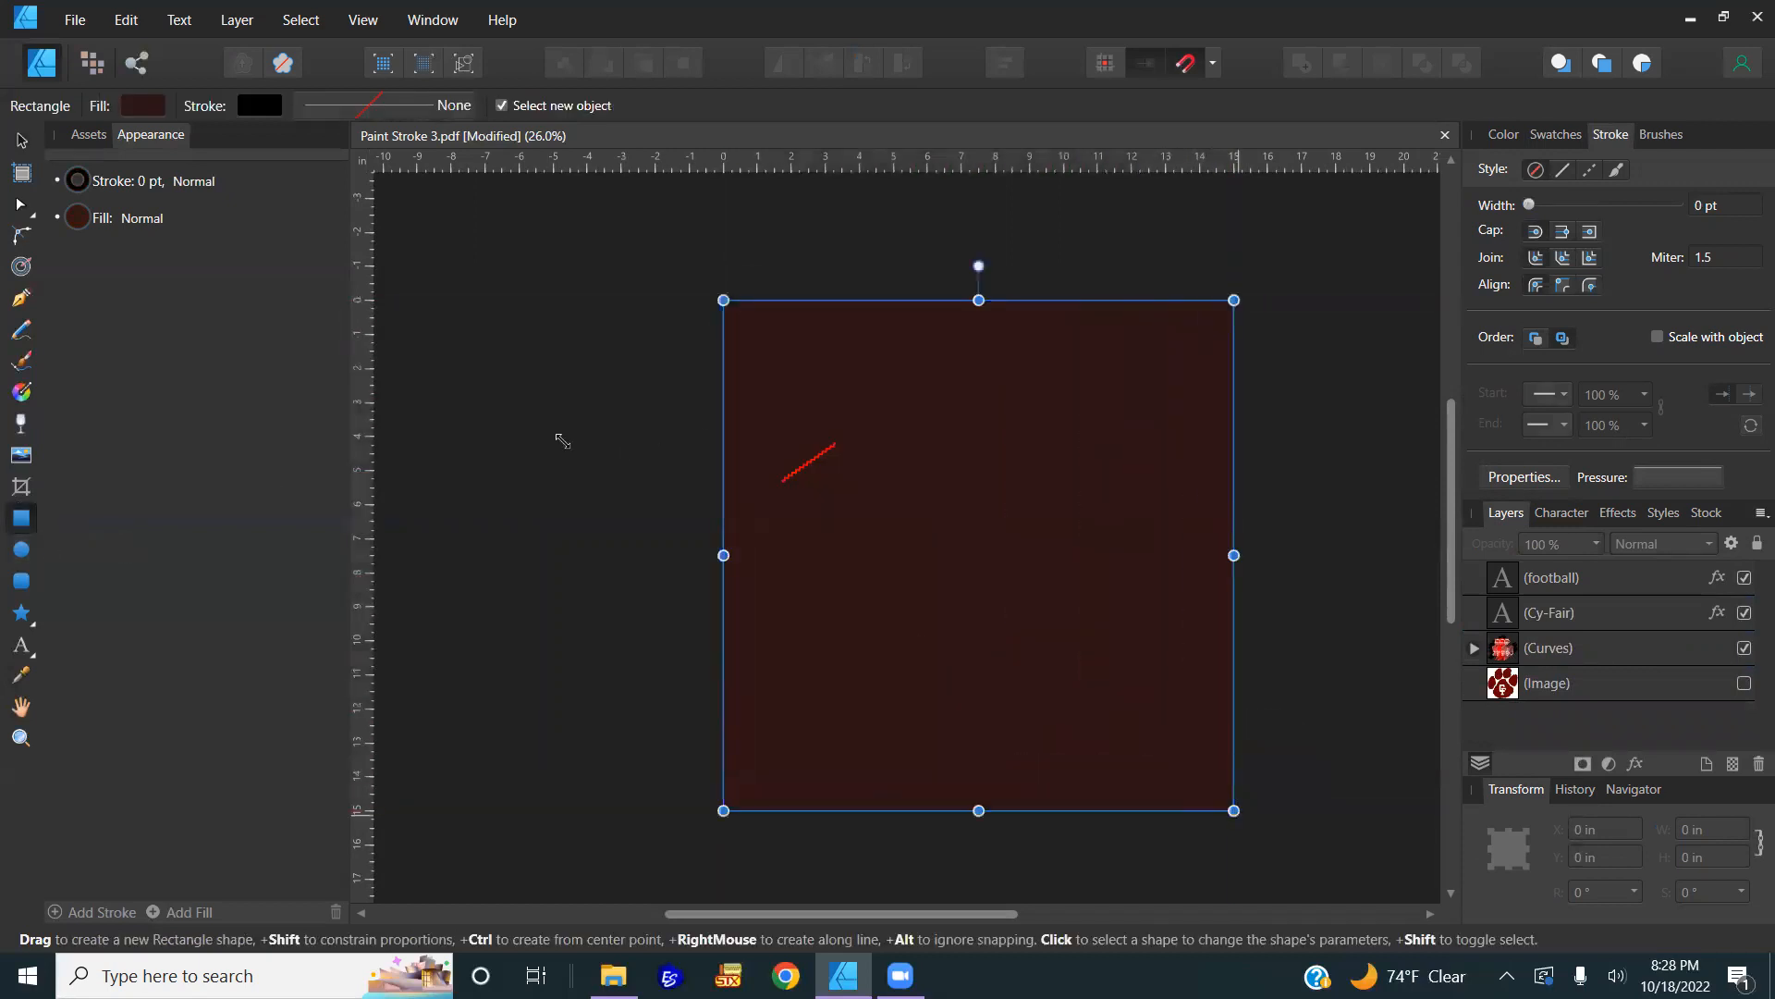
key(v)
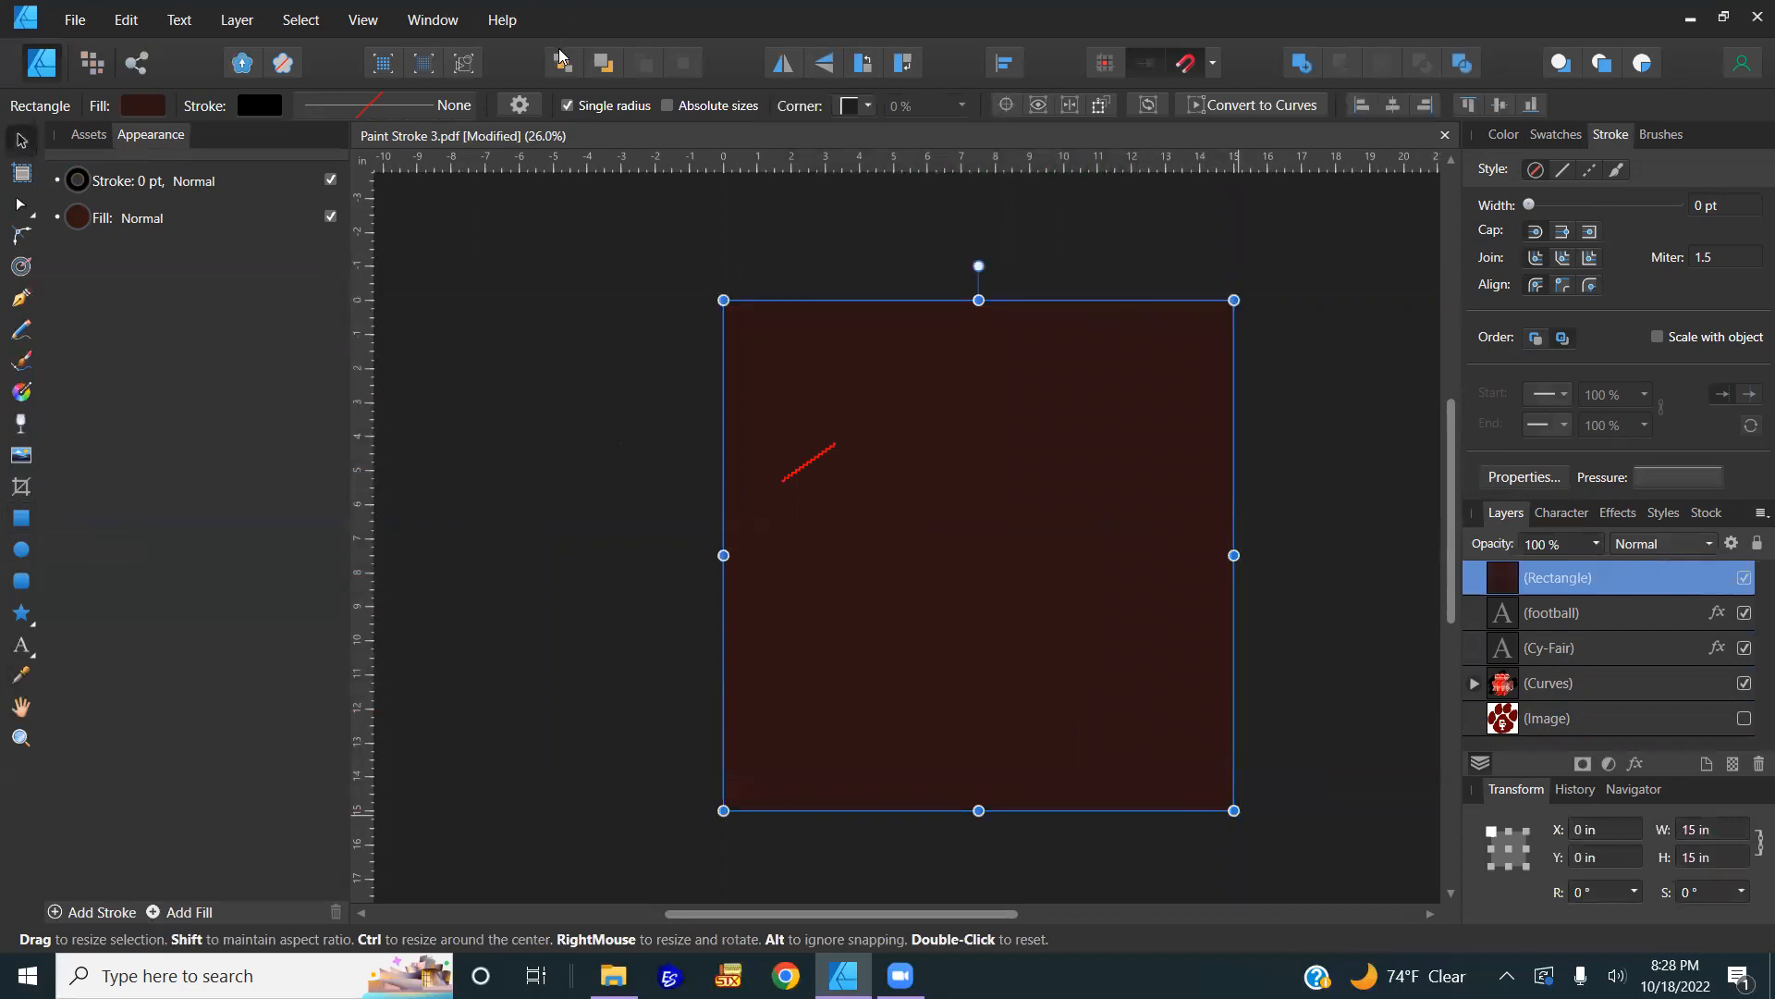
click(563, 63)
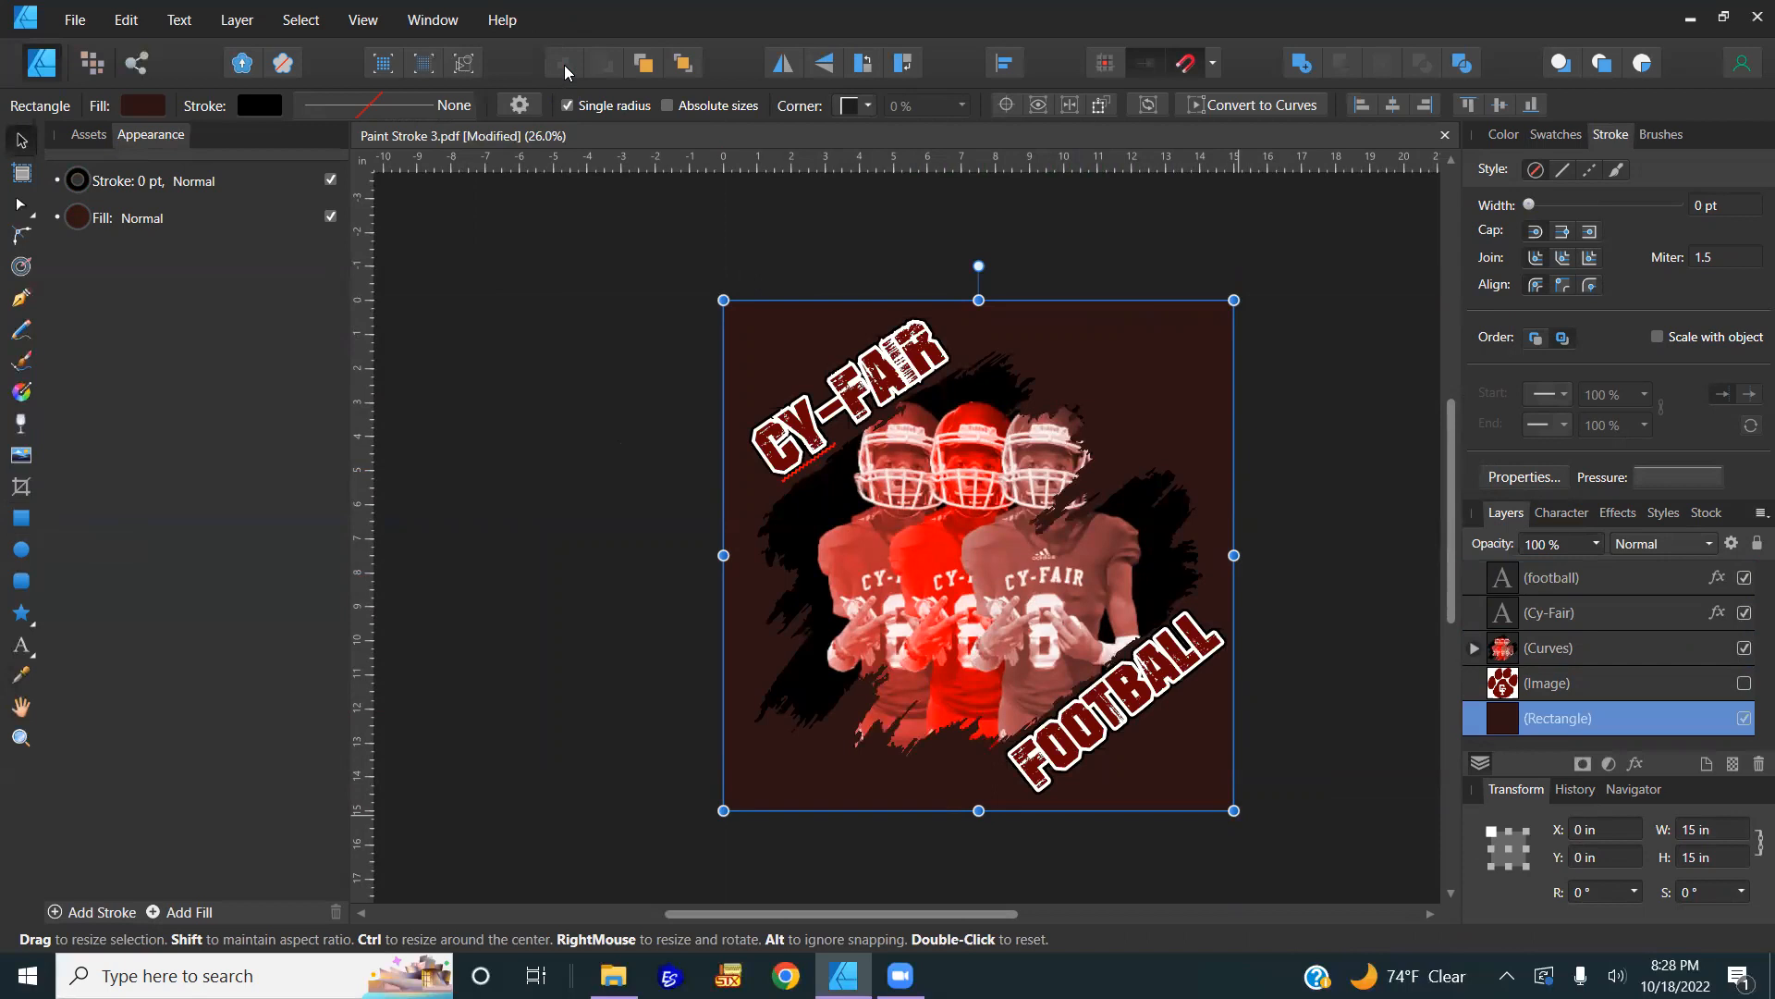
Step: Set the rectangle's stroke and fill colours to none
click(1504, 135)
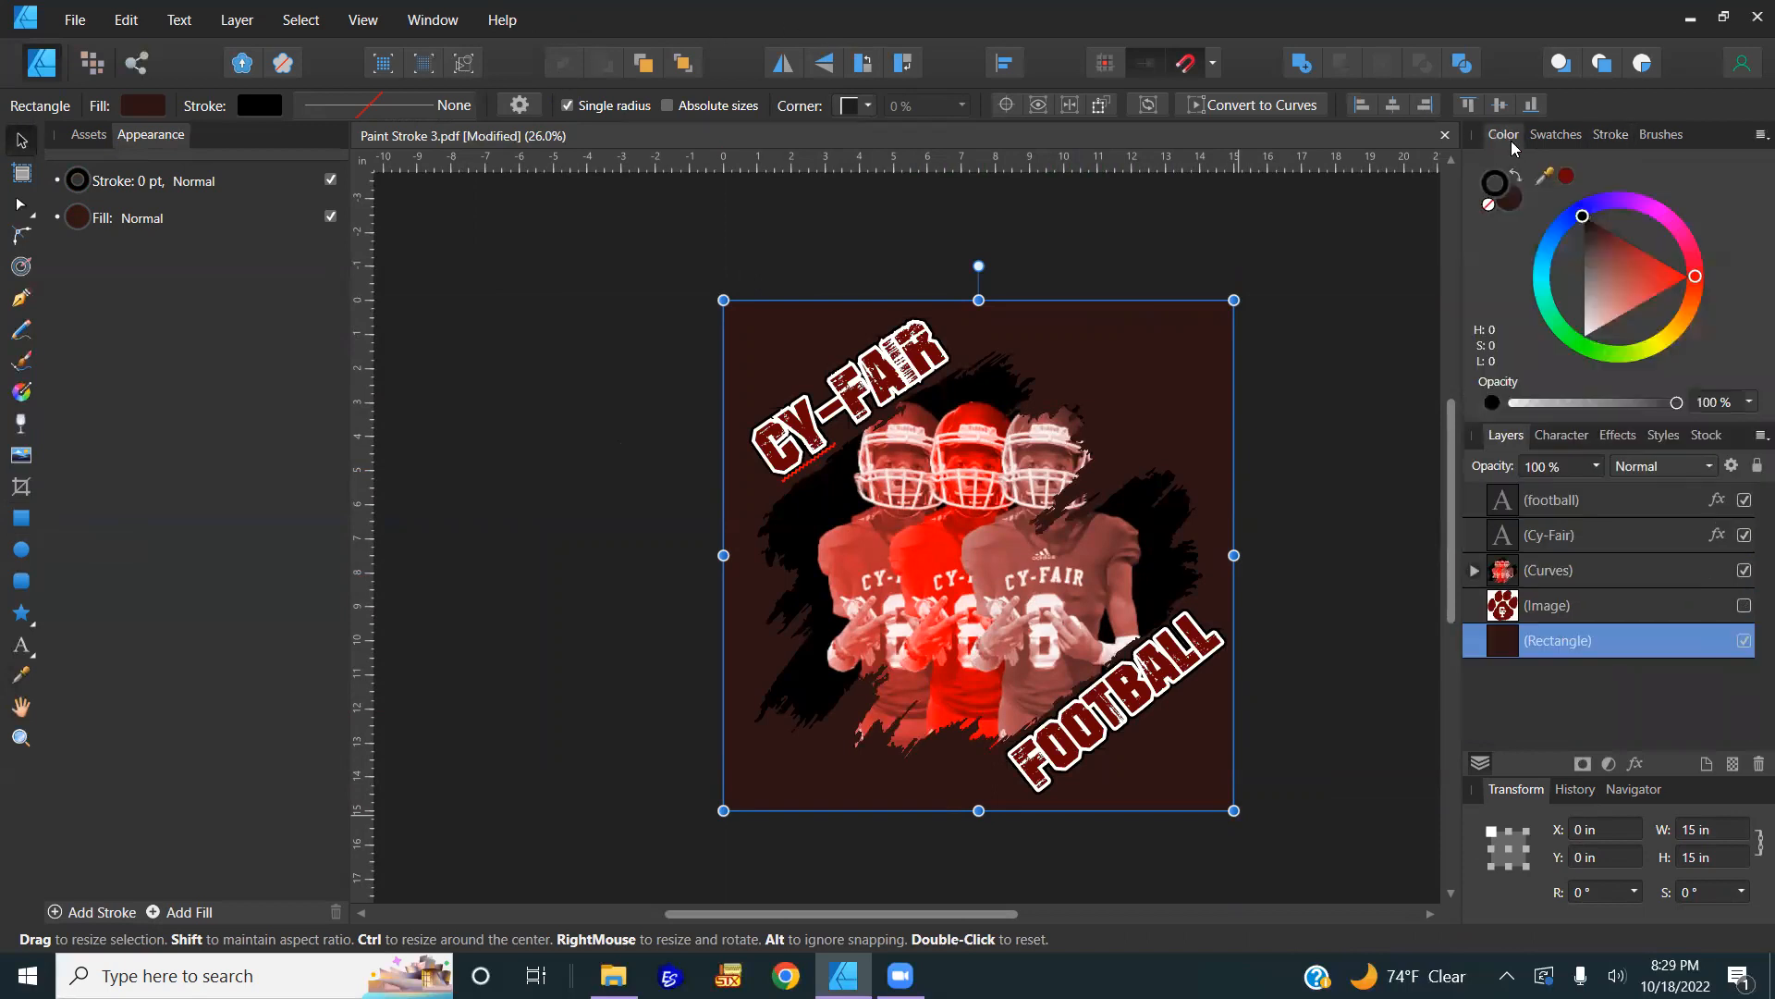
click(1488, 204)
click(1494, 207)
click(1489, 204)
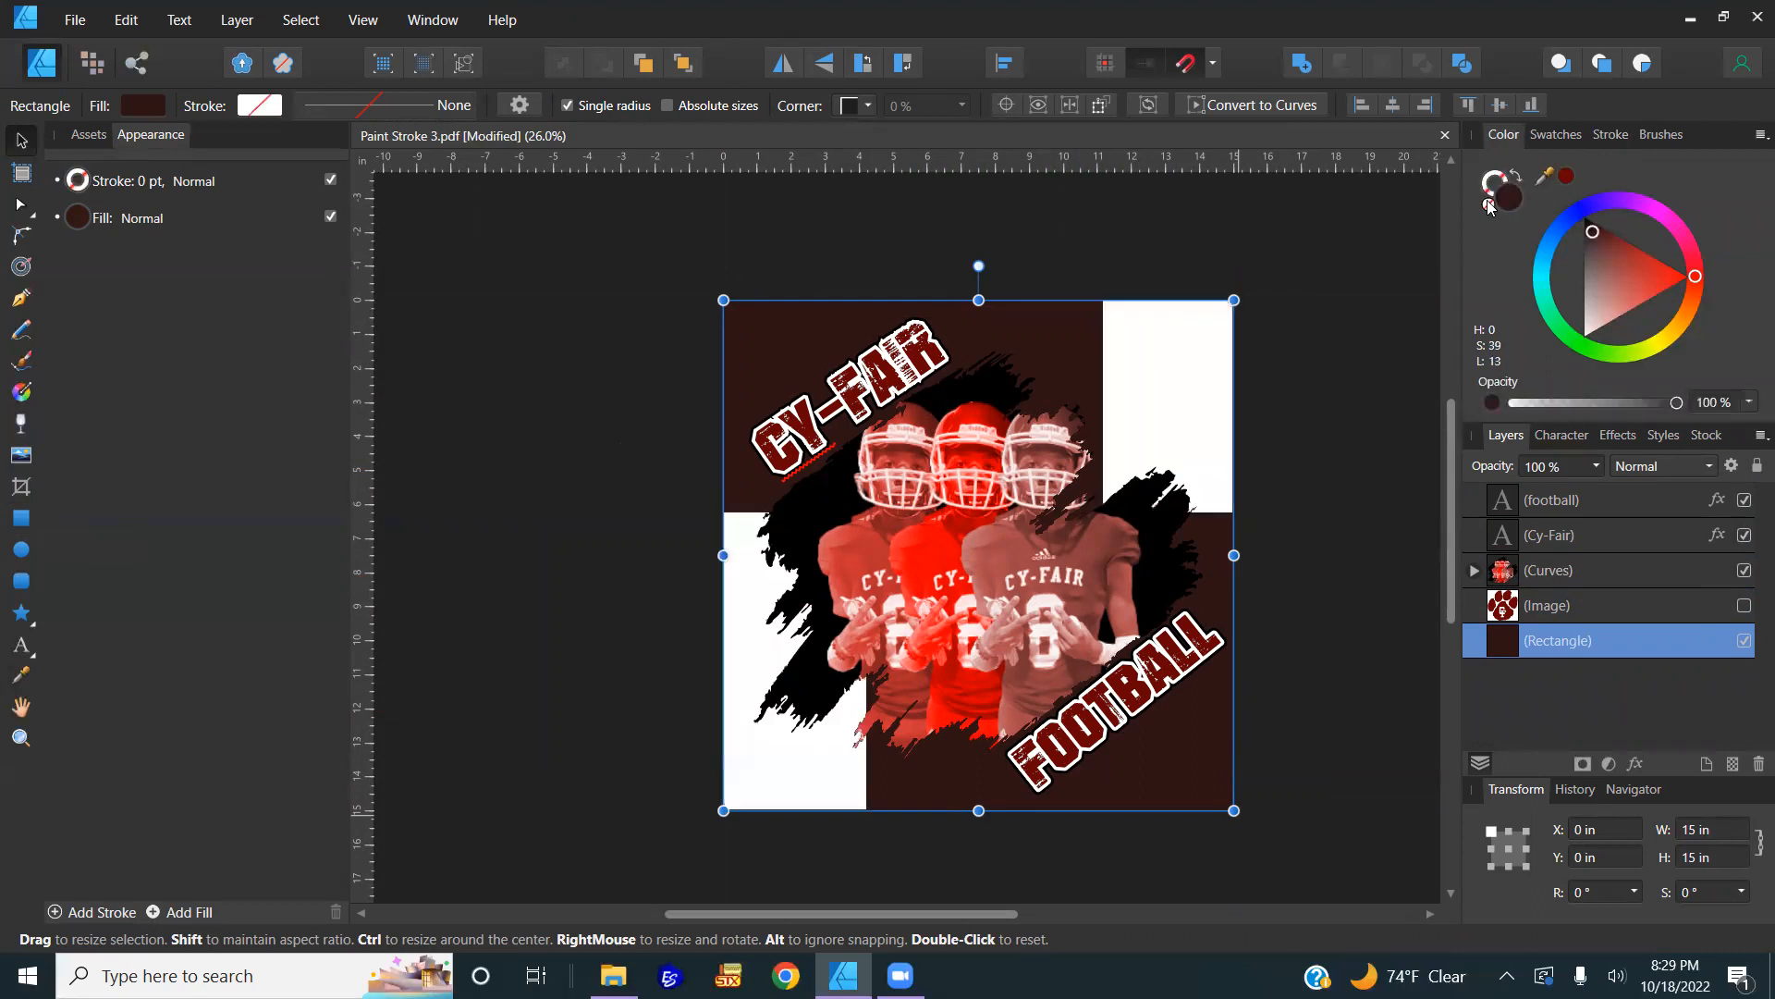
click(1434, 427)
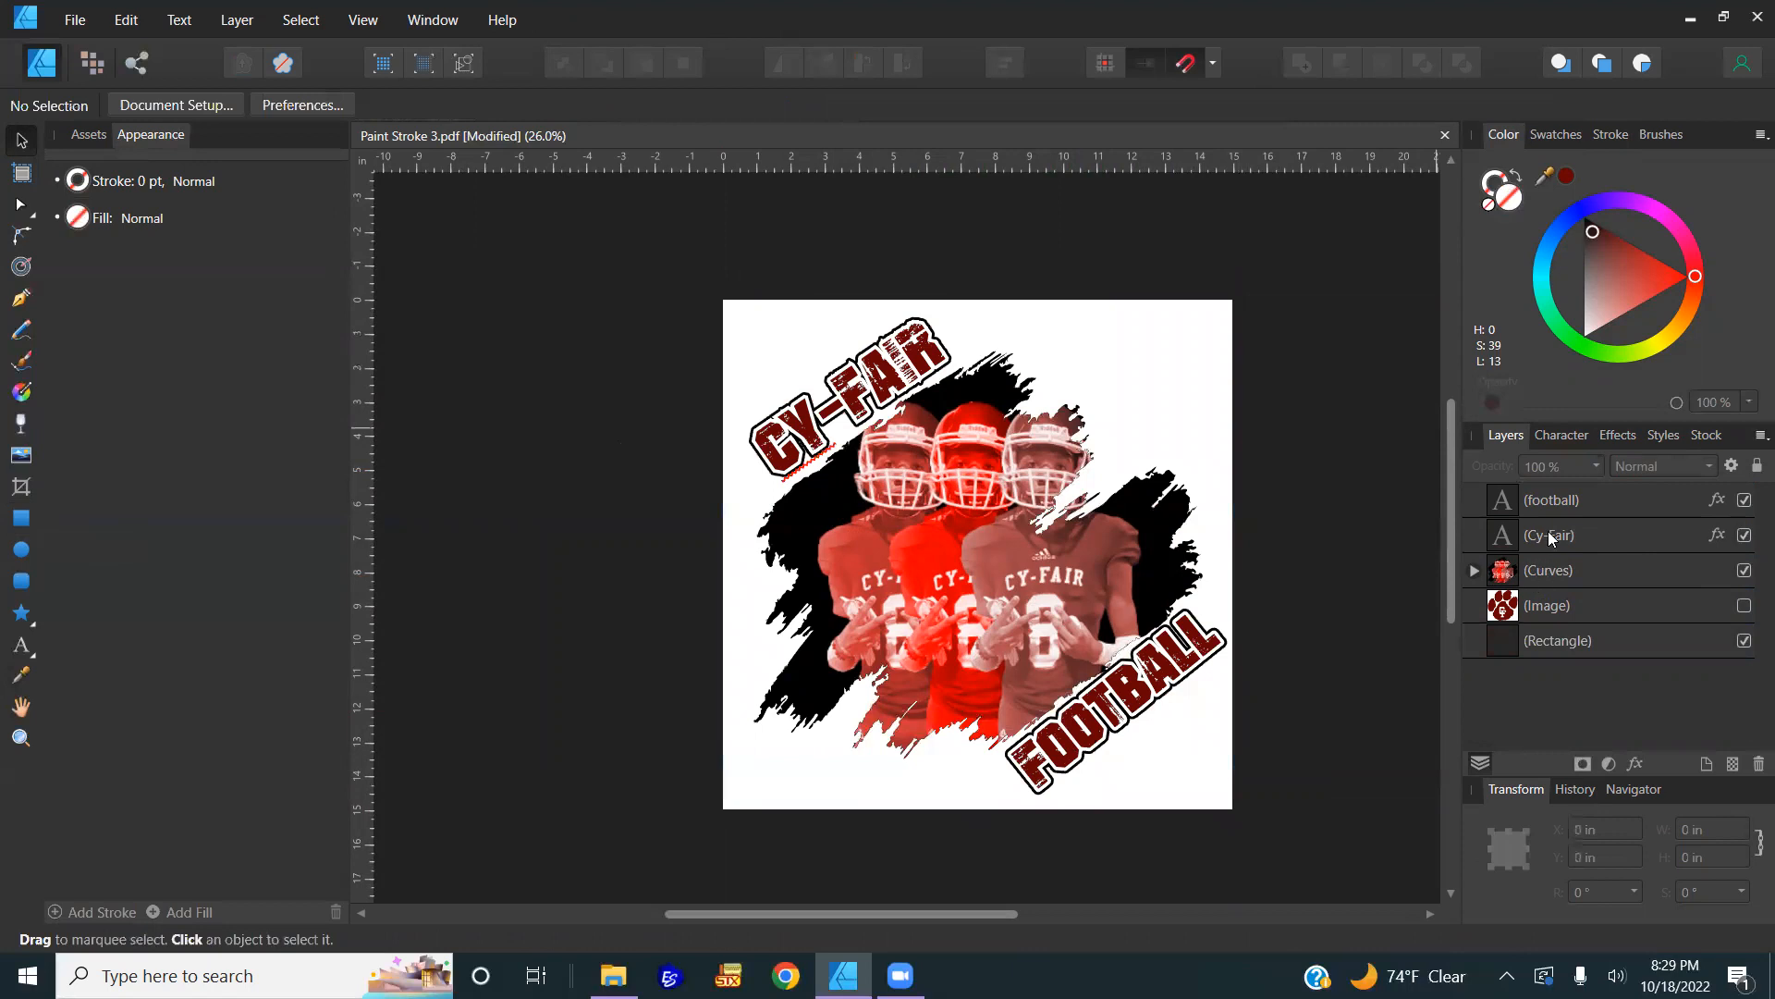
Step: Nest the football, Cy-Fair and Curves layers inside the rectangle, nudging the artwork left
click(1544, 501)
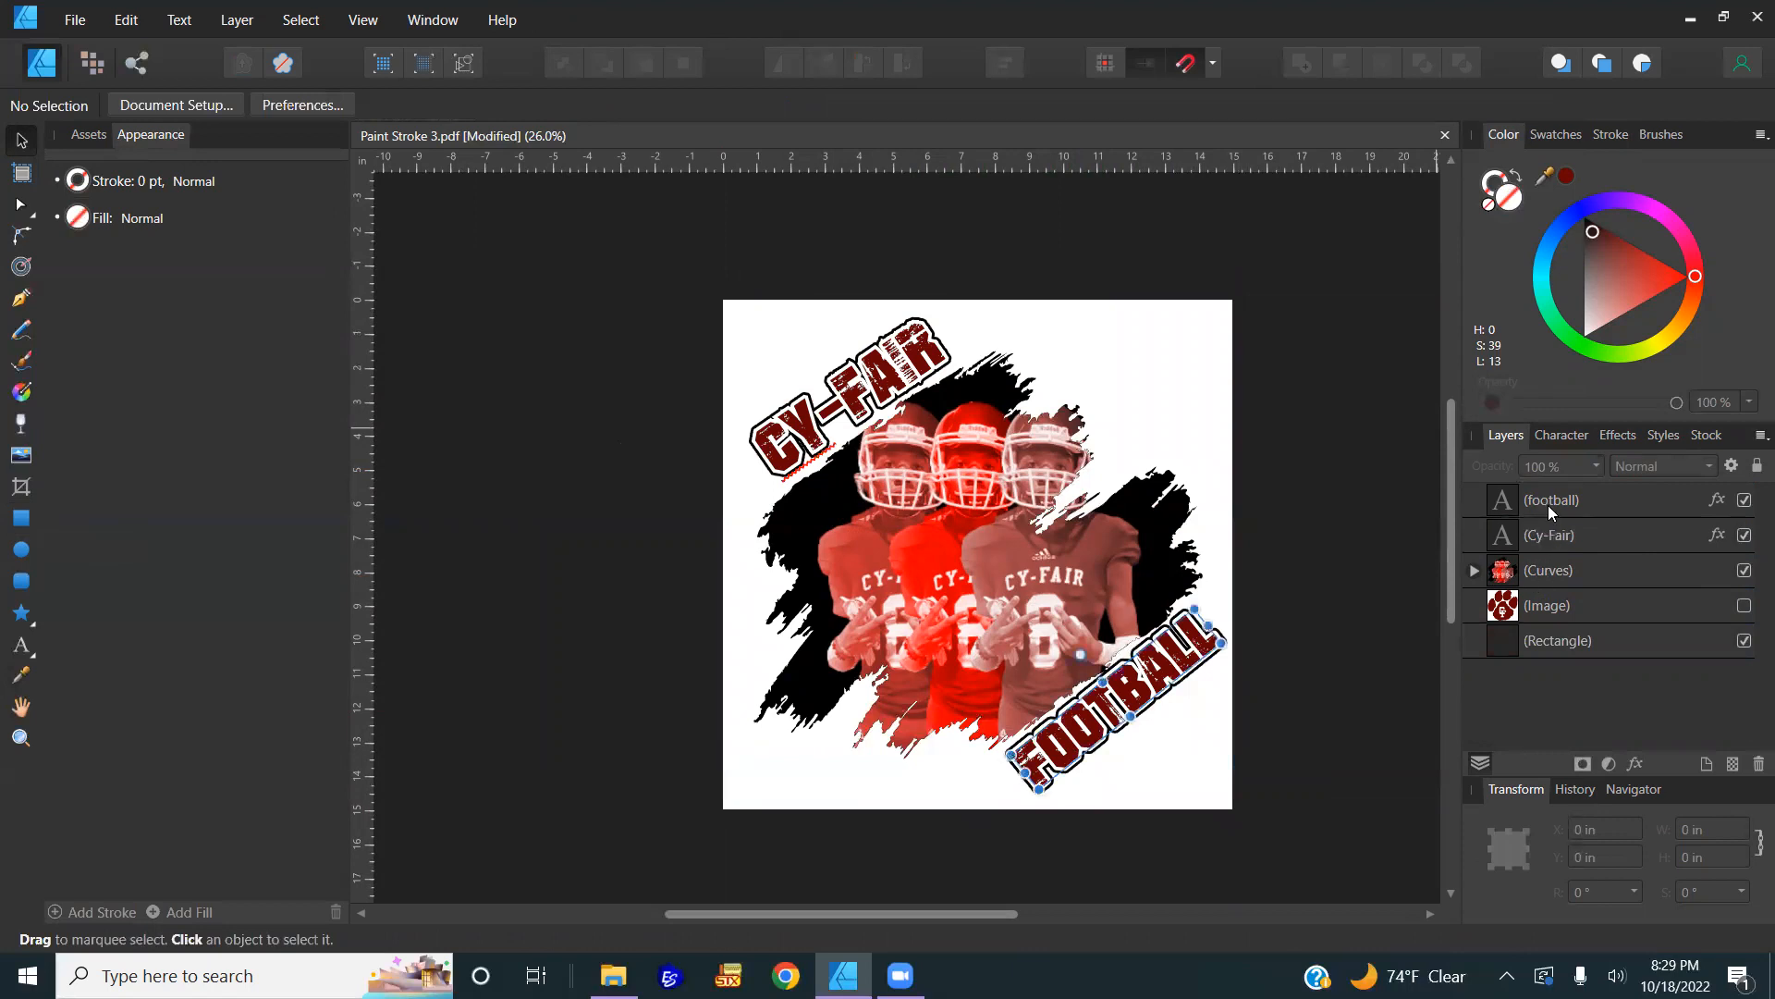
shift+click(1550, 577)
drag(1562, 539, 1565, 640)
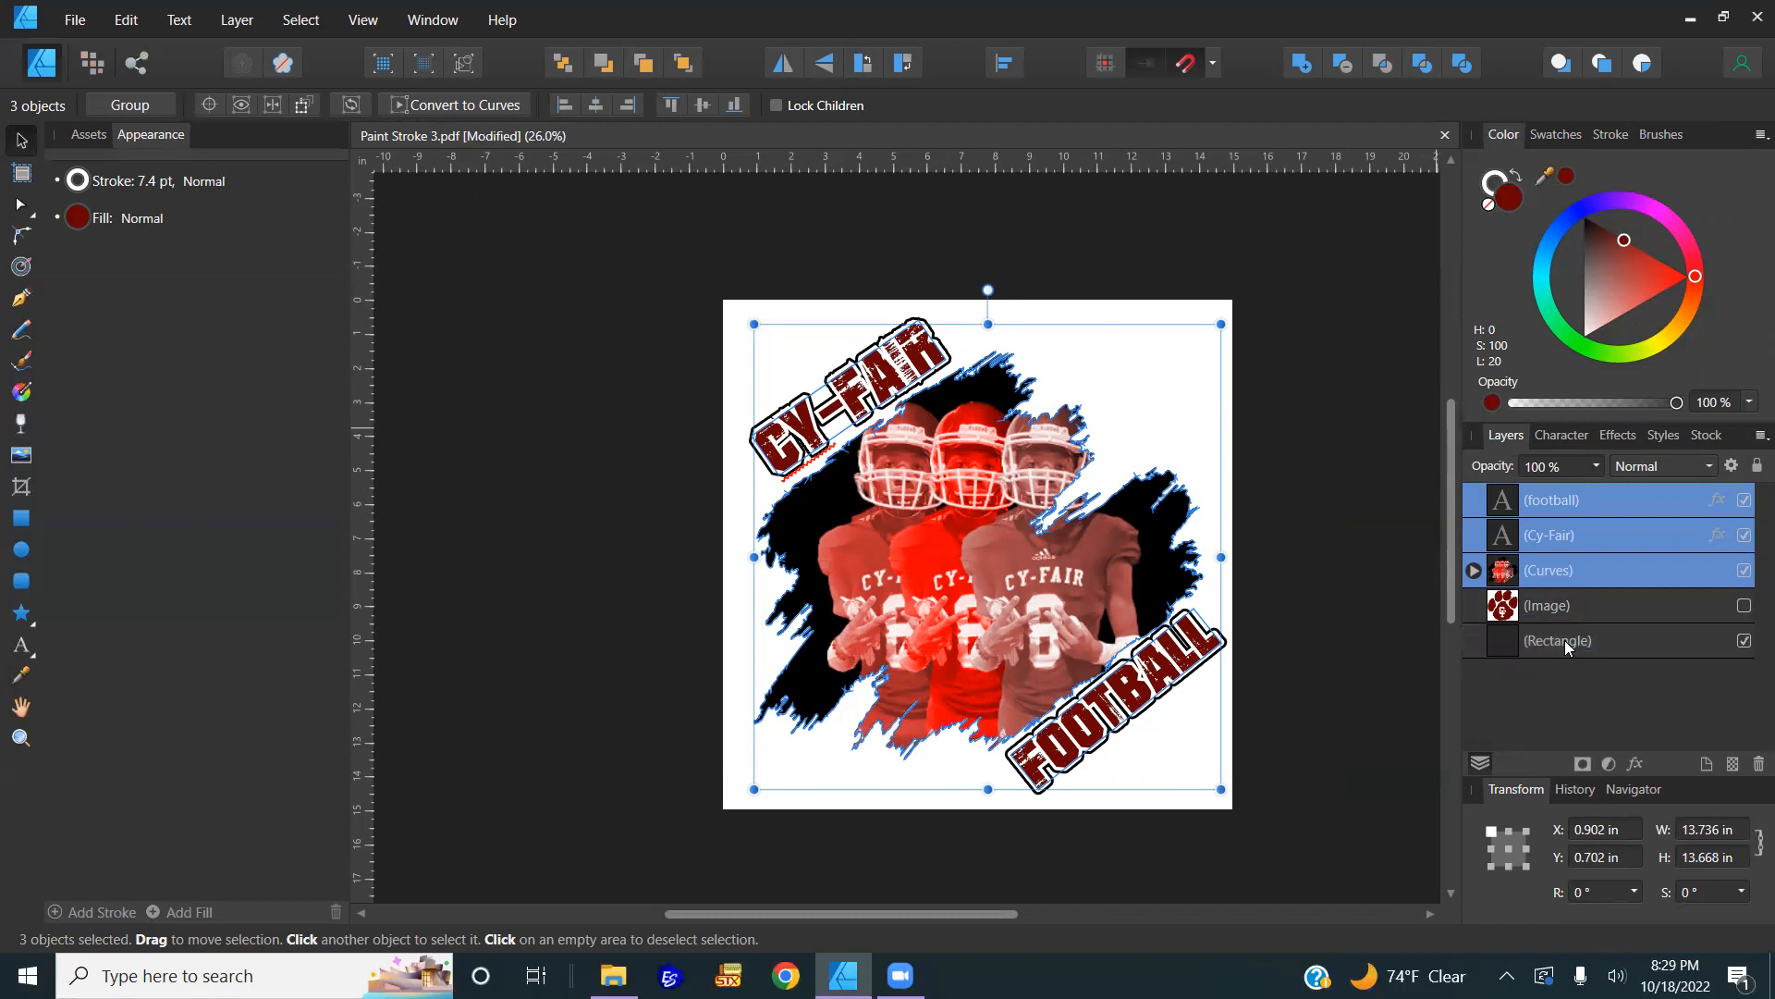
drag(1129, 571, 1184, 603)
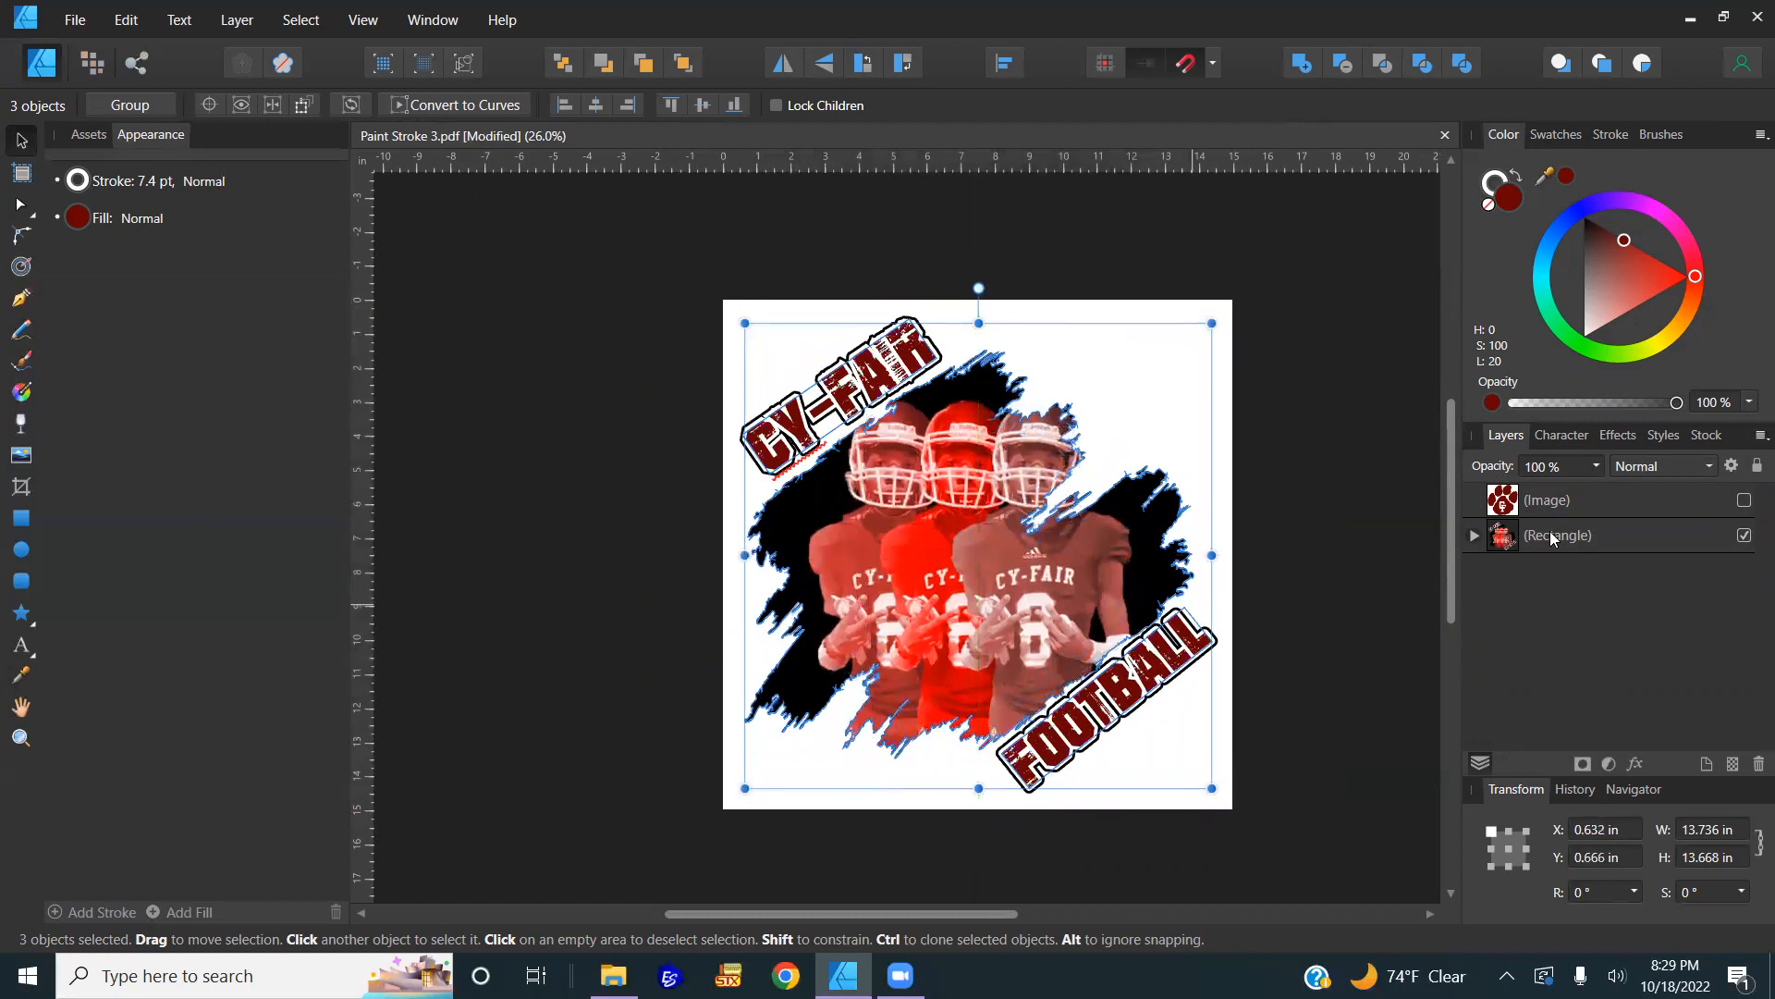
Step: Rename the rectangle layer to Front
click(1552, 536)
click(1551, 536)
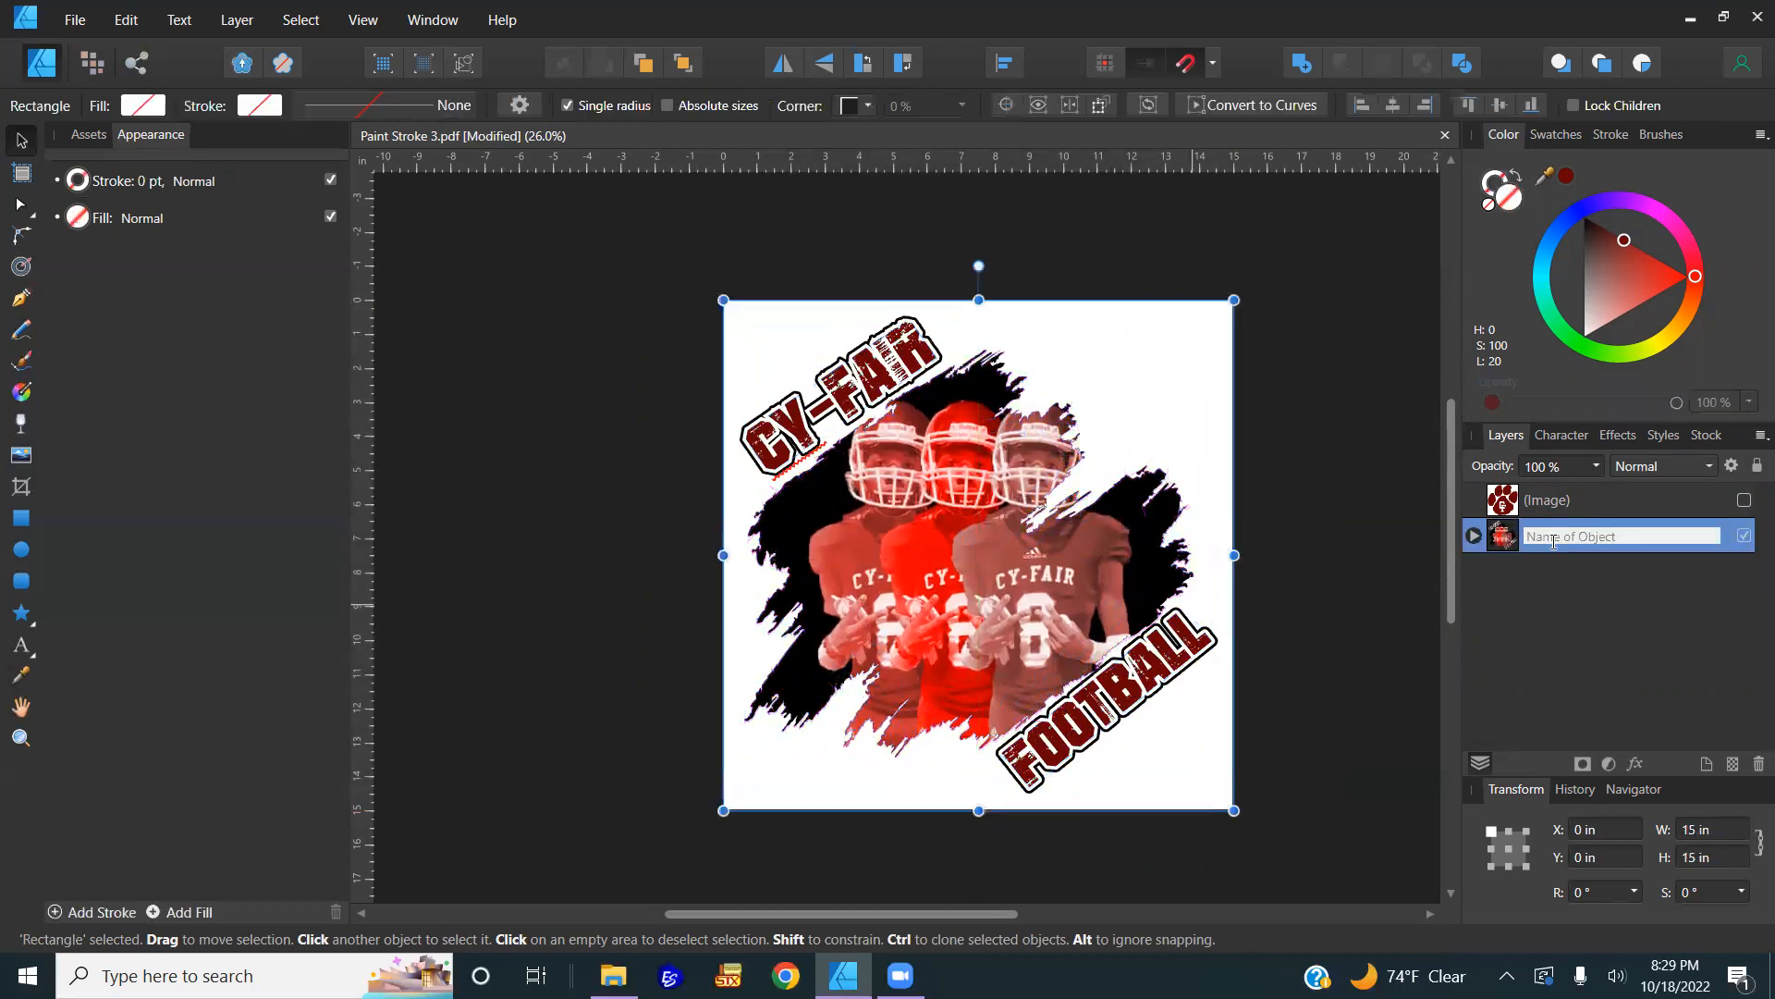
text(Front)
key(Return)
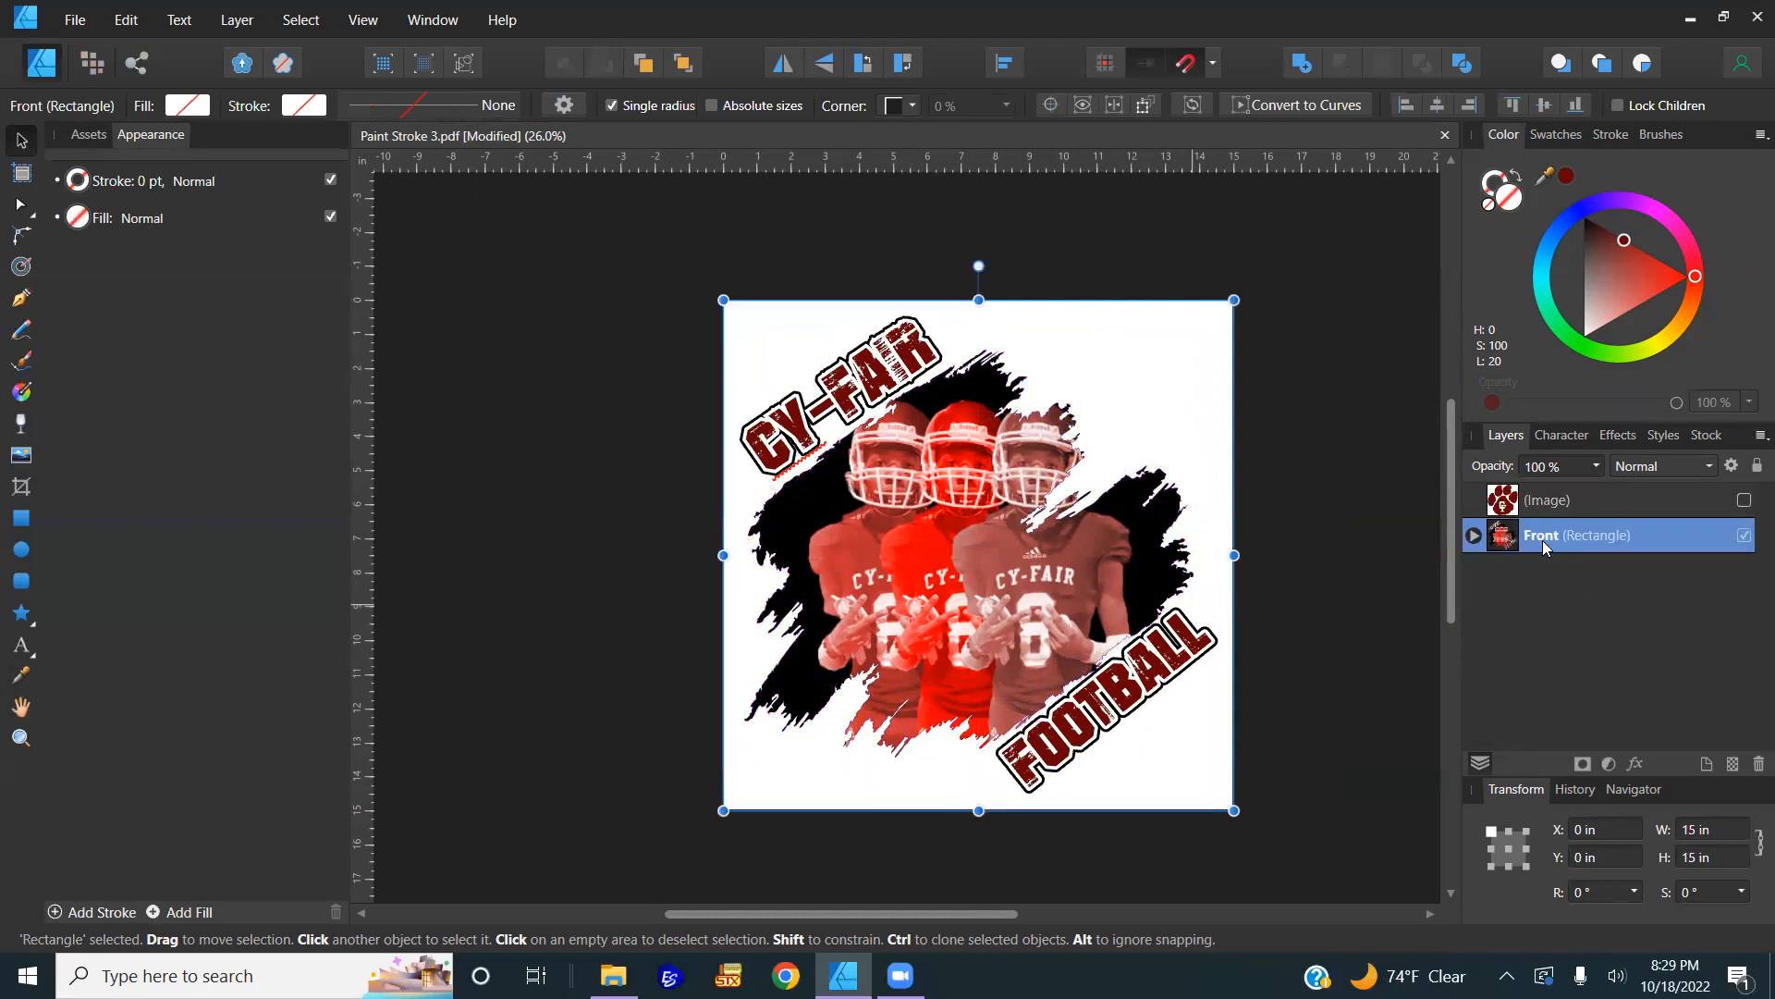
Step: Duplicate Front as a copy named Back, hide Front, and start editing the CY-FAIR text
right_click(1542, 536)
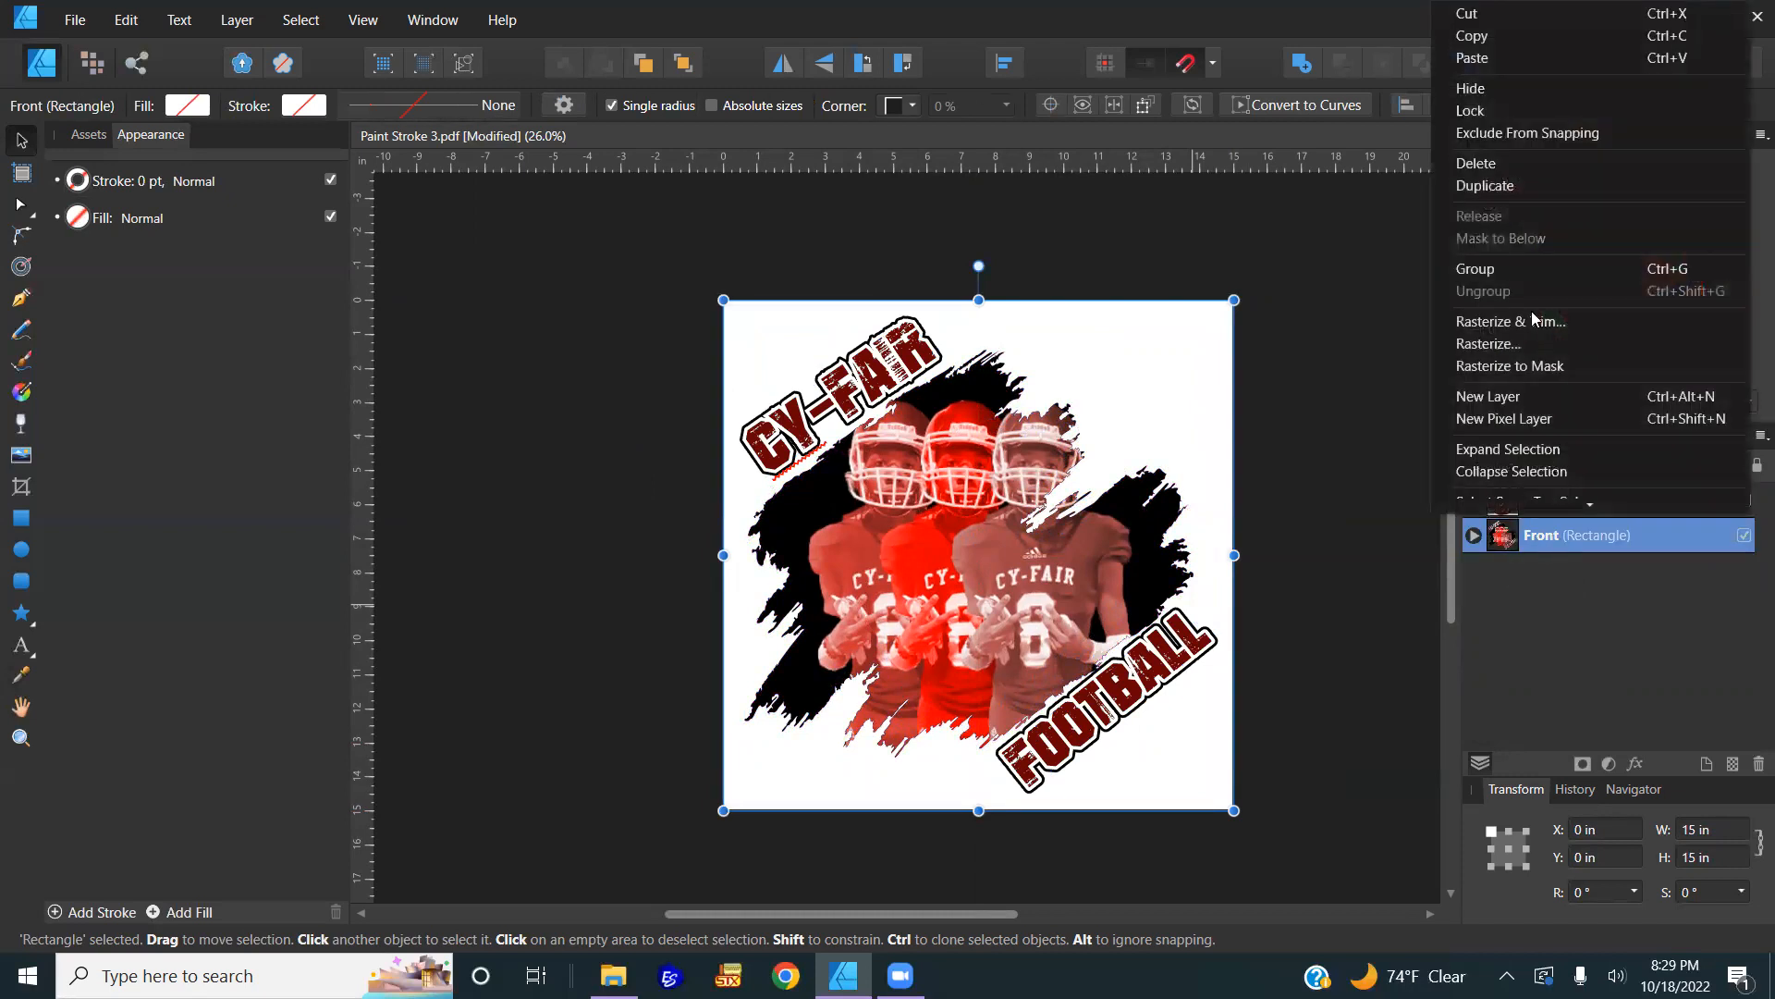
click(1521, 186)
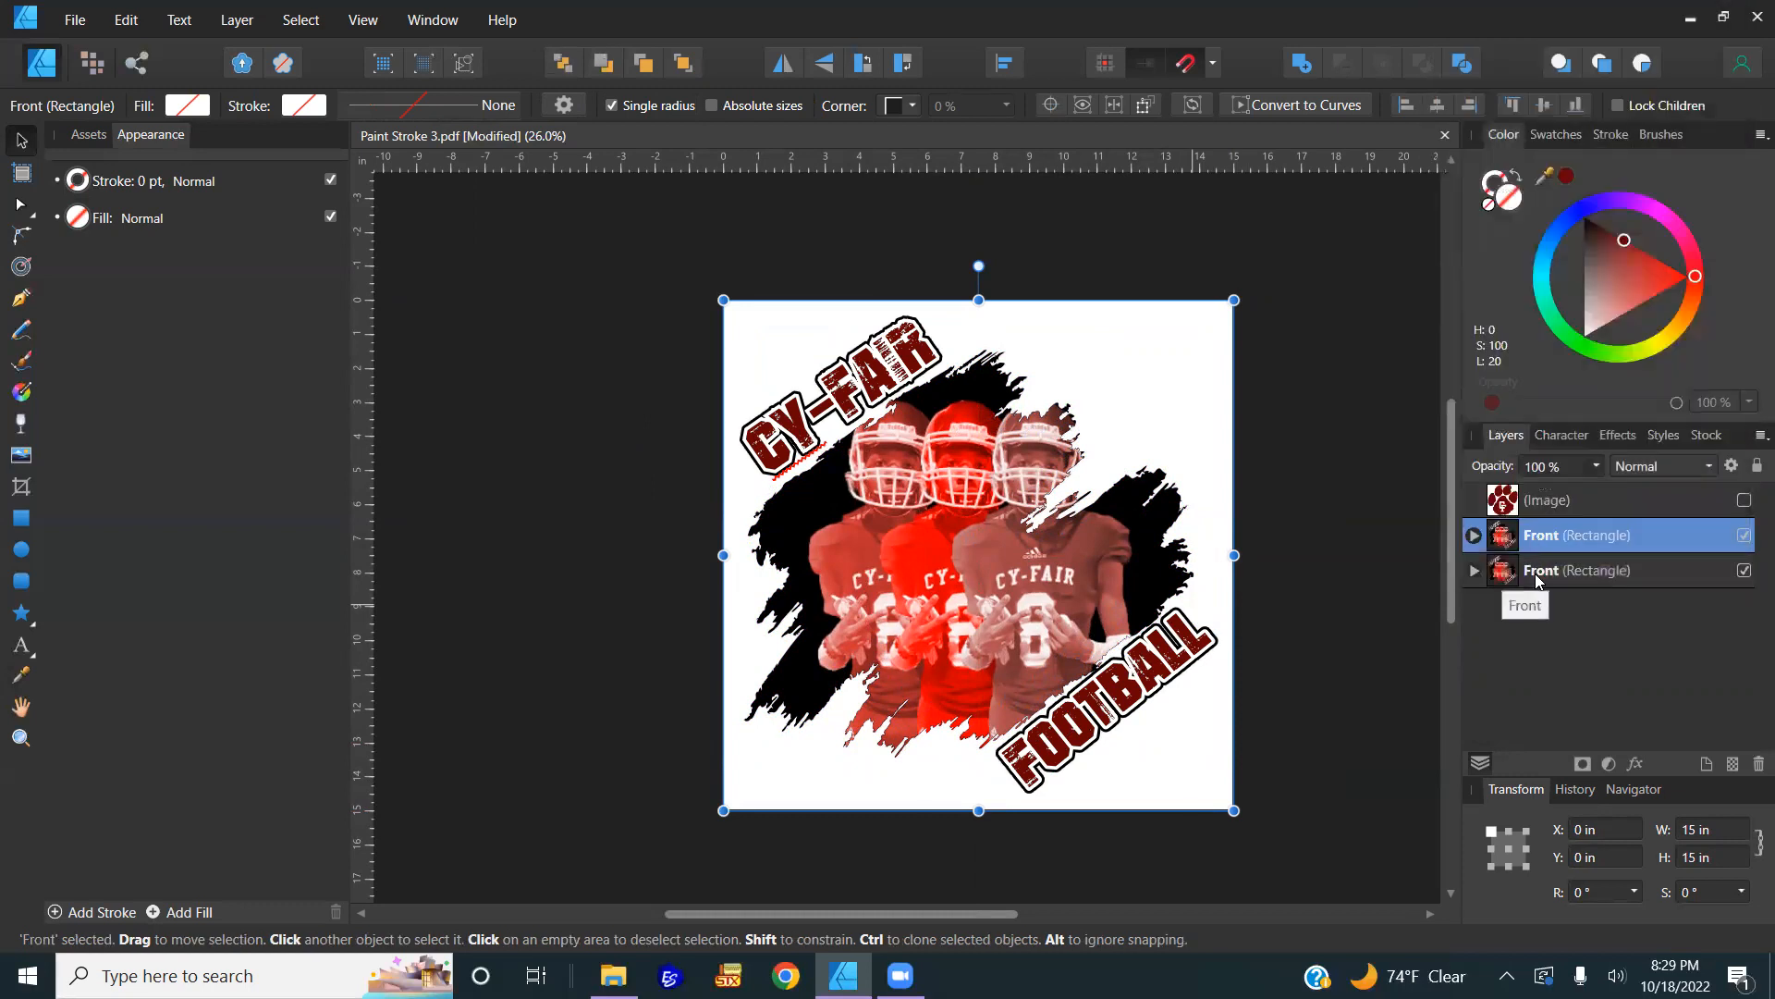
double_click(1543, 537)
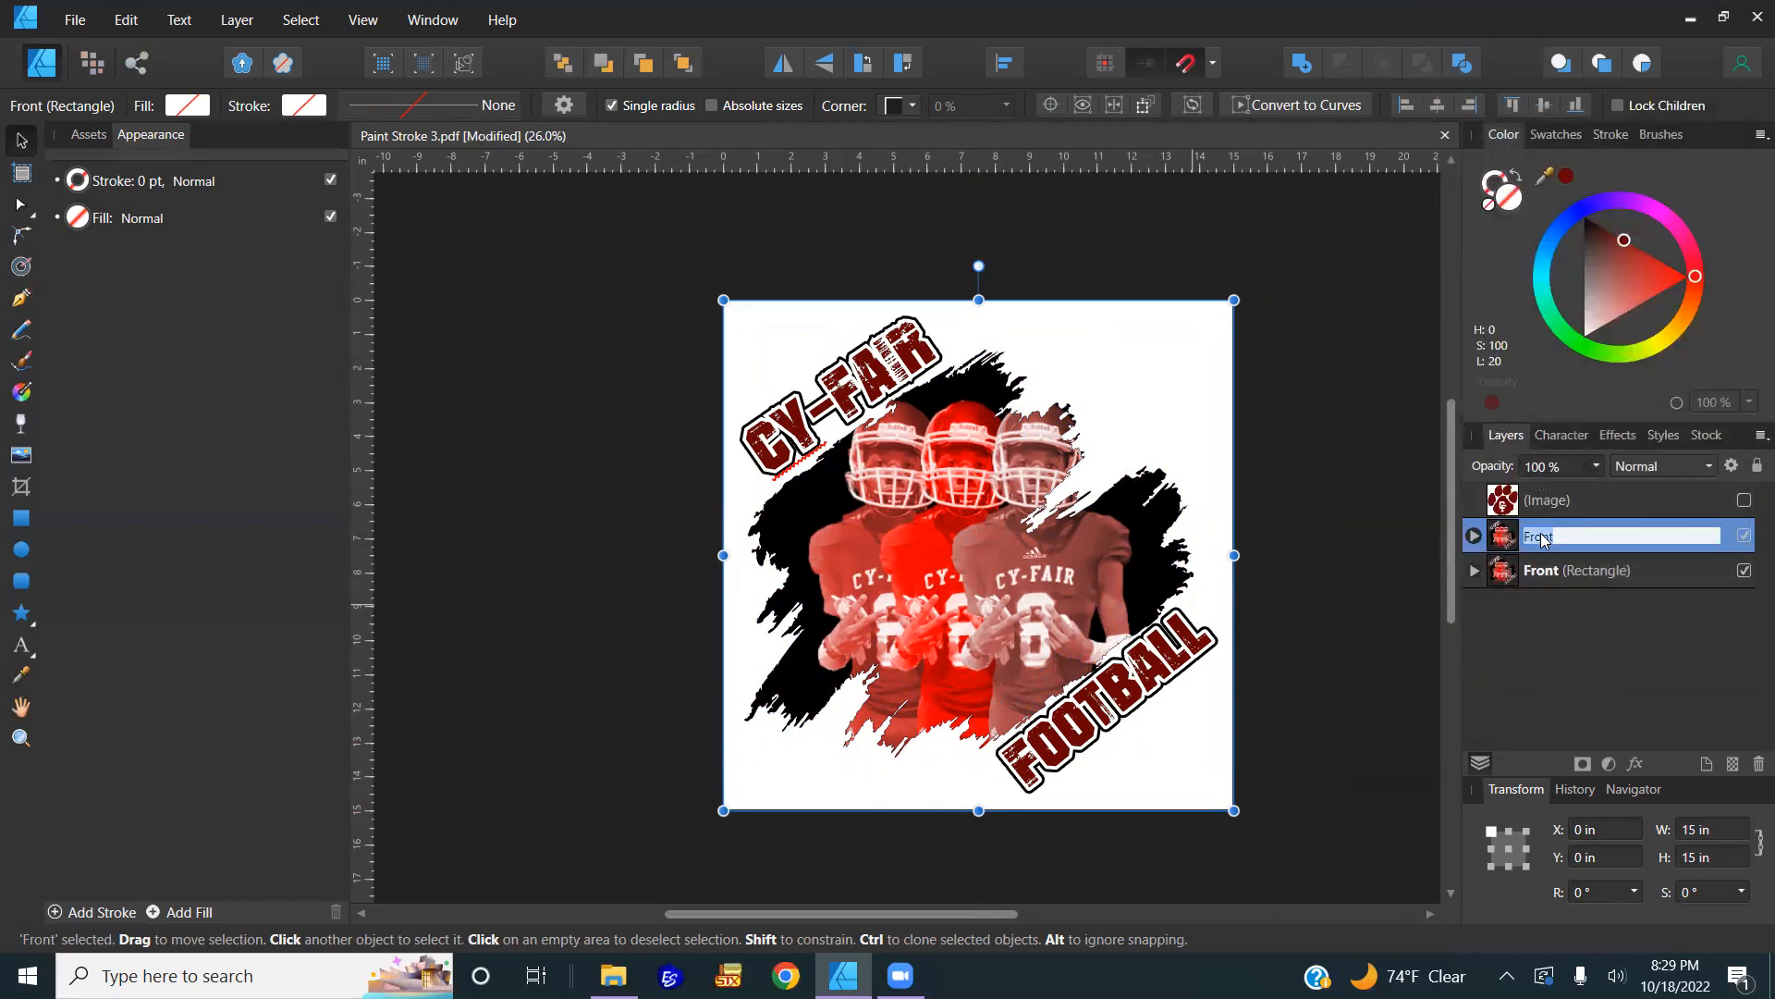
text(Back)
key(Return)
click(1745, 572)
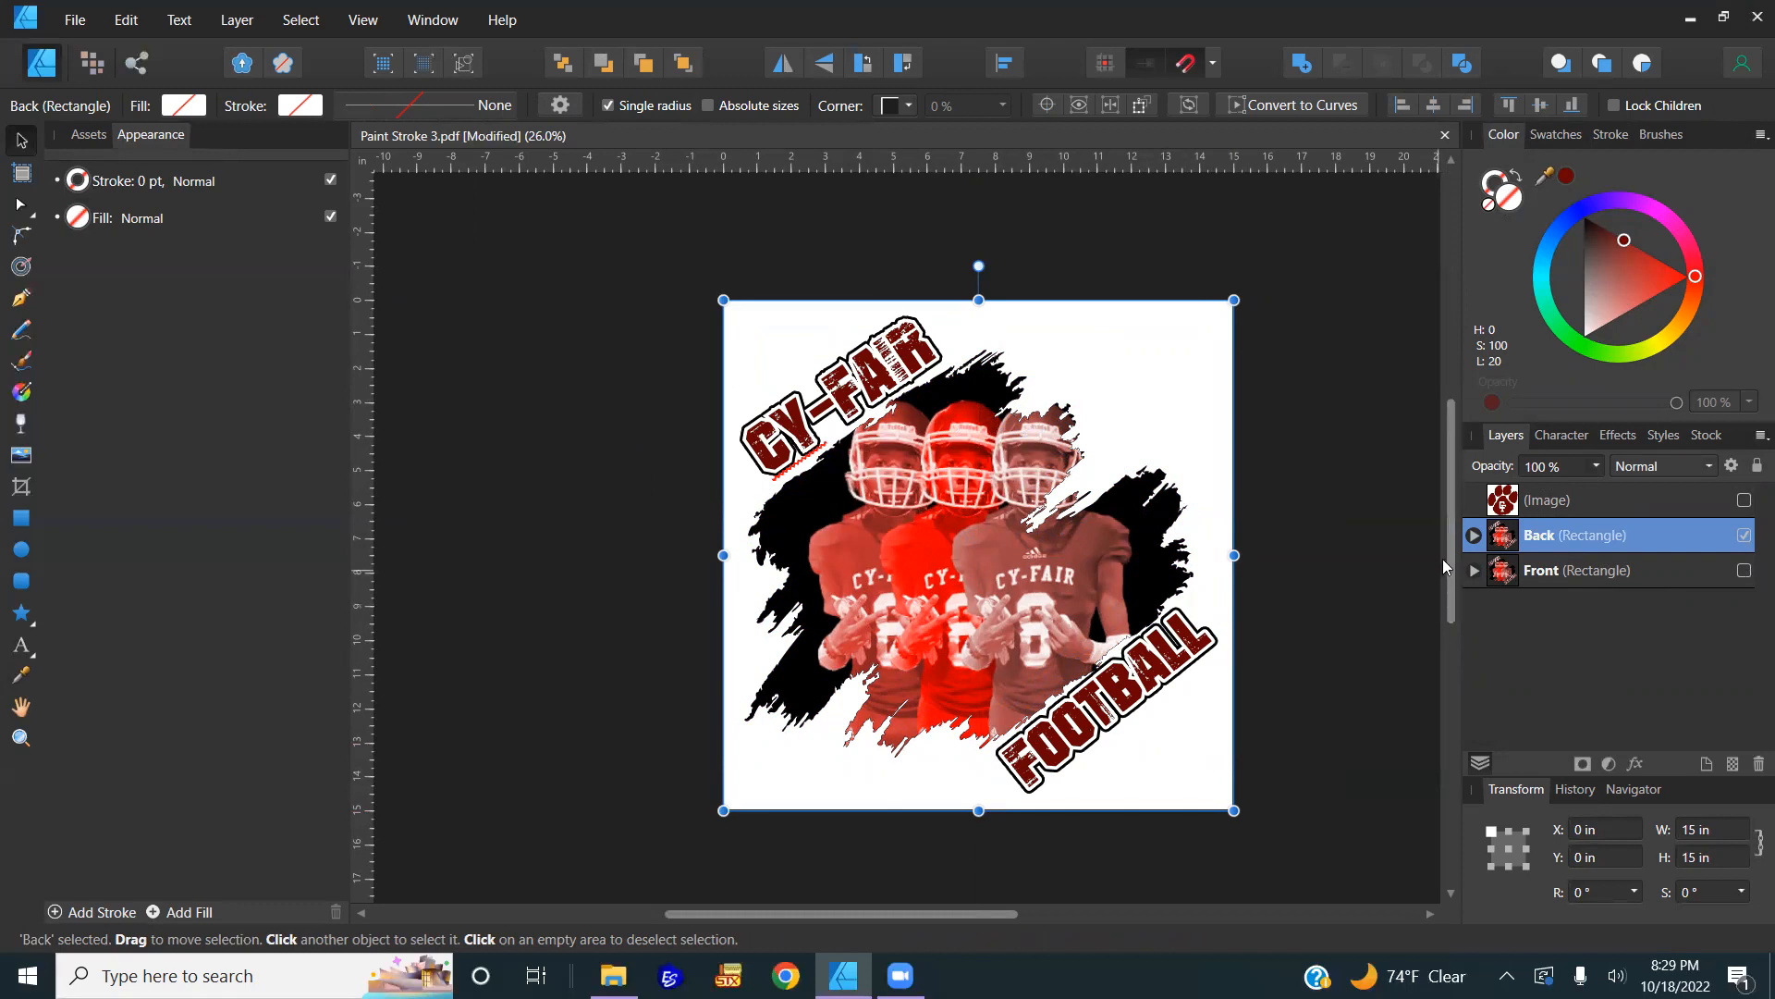
click(843, 393)
double_click(843, 393)
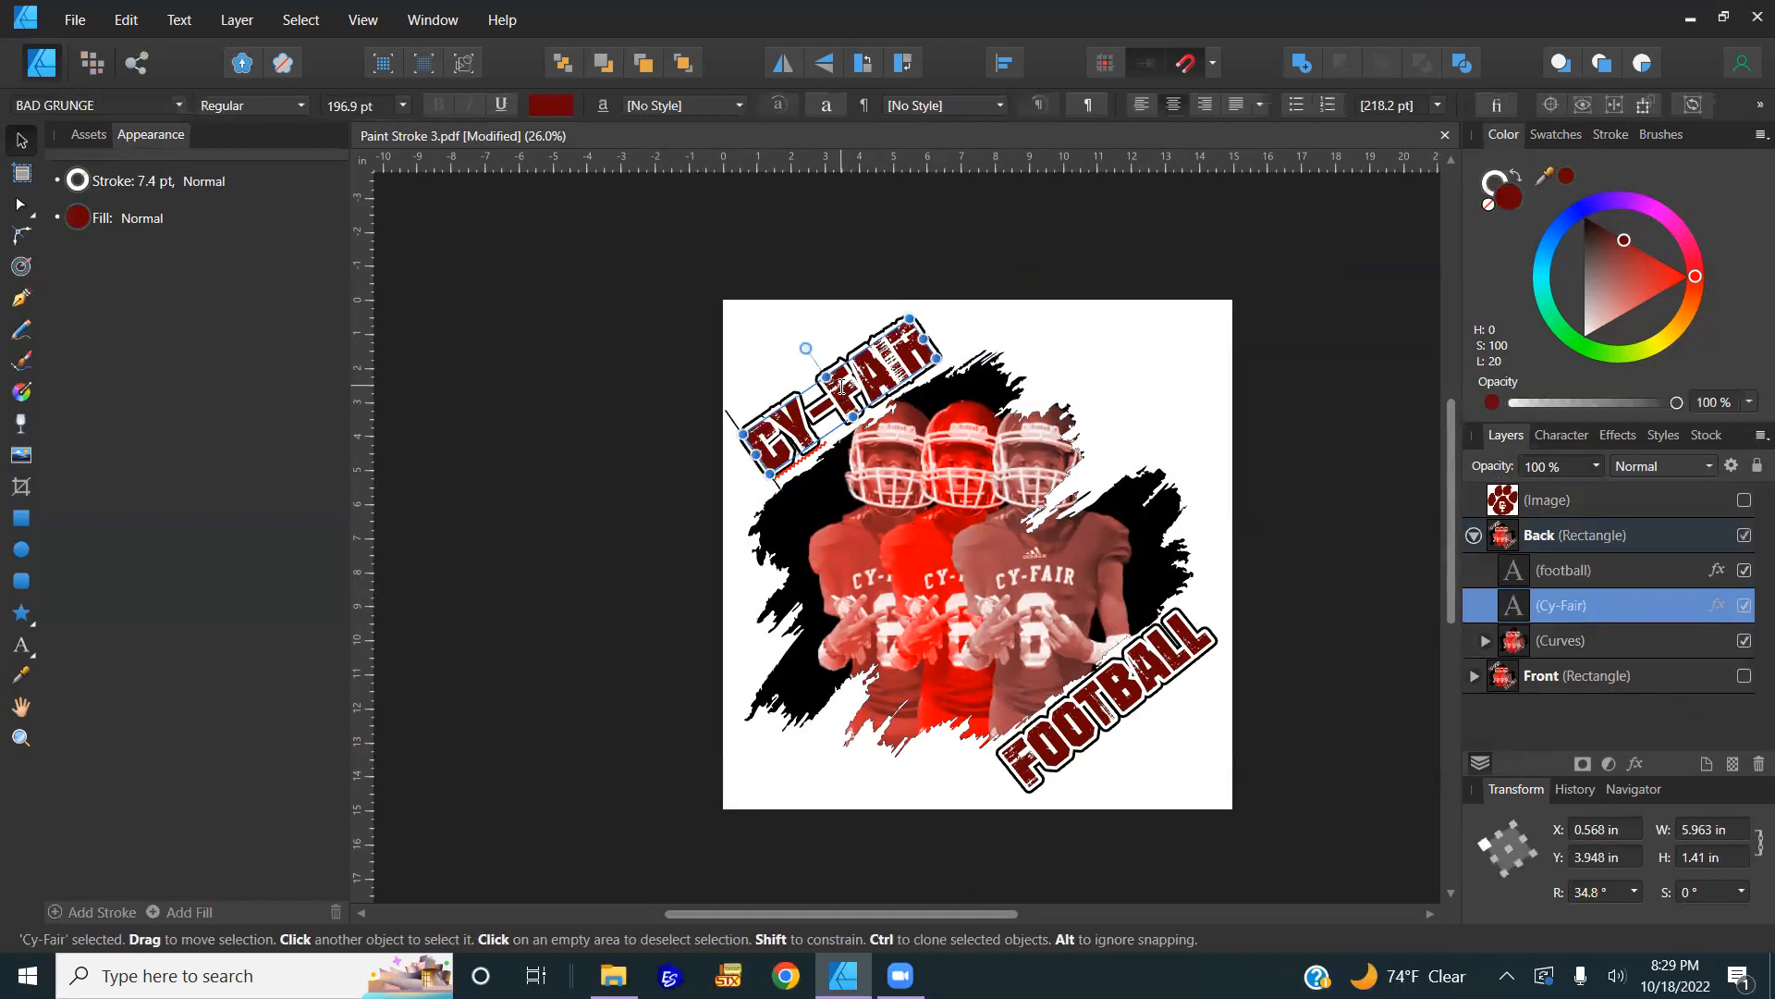
key(ctrl+a)
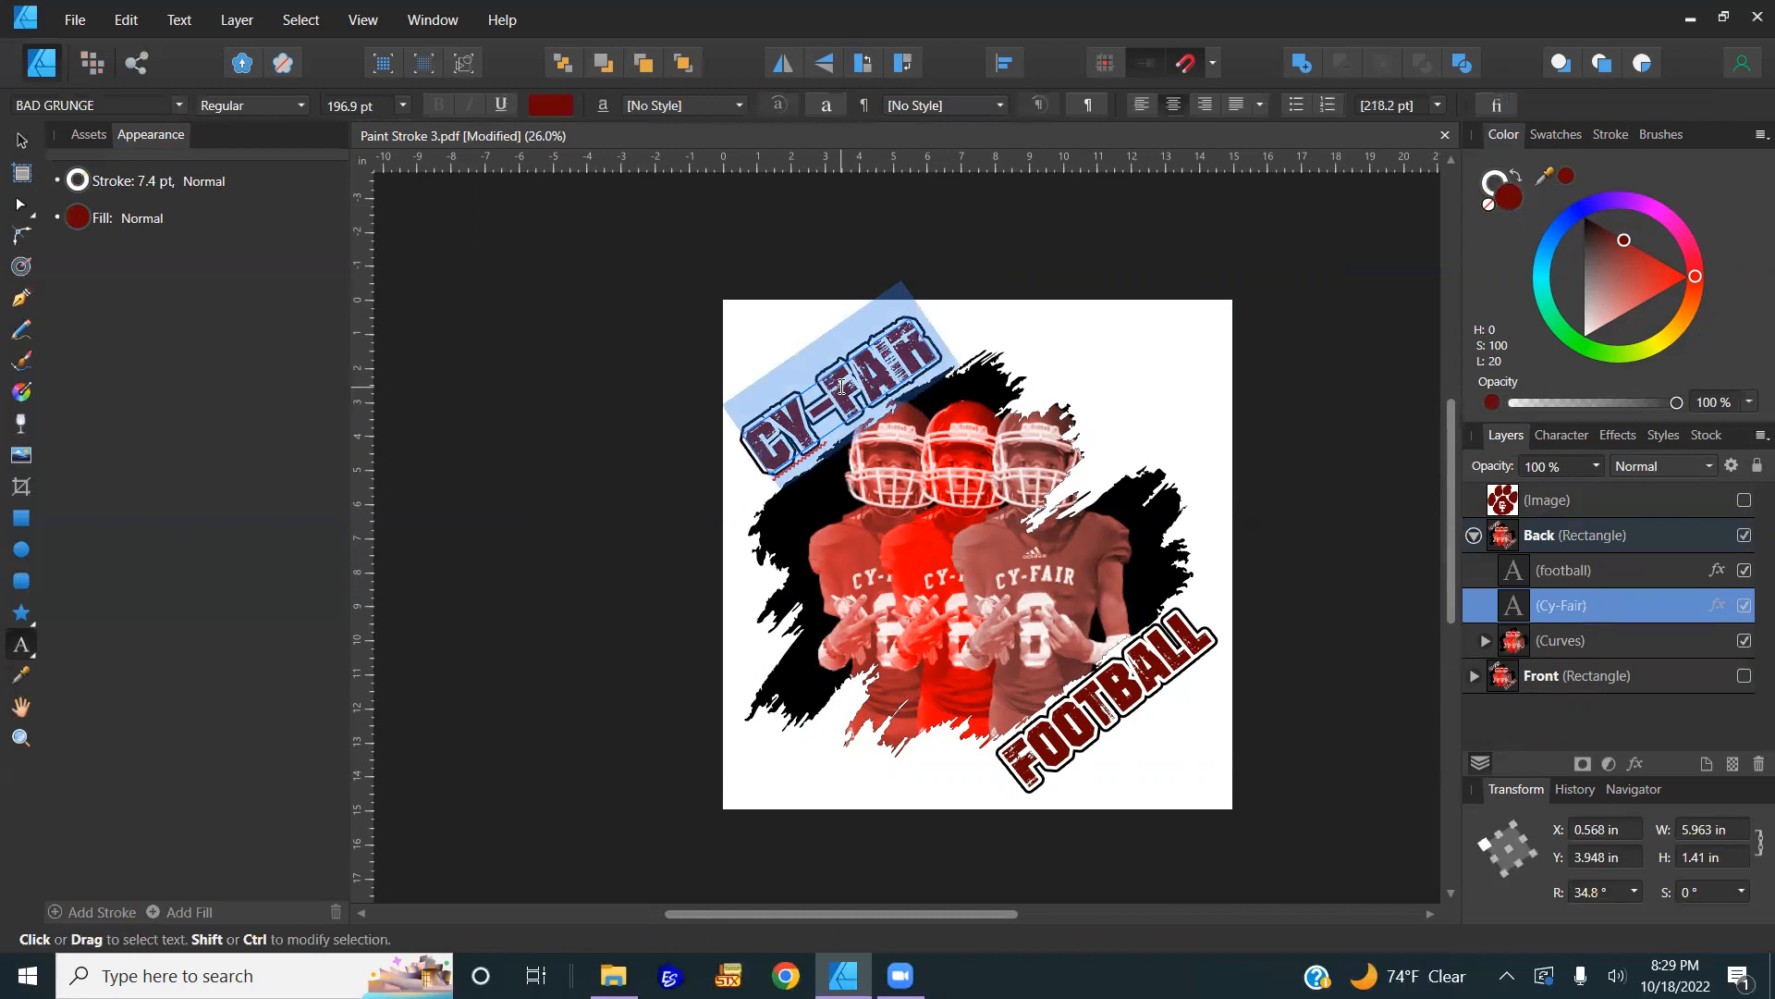
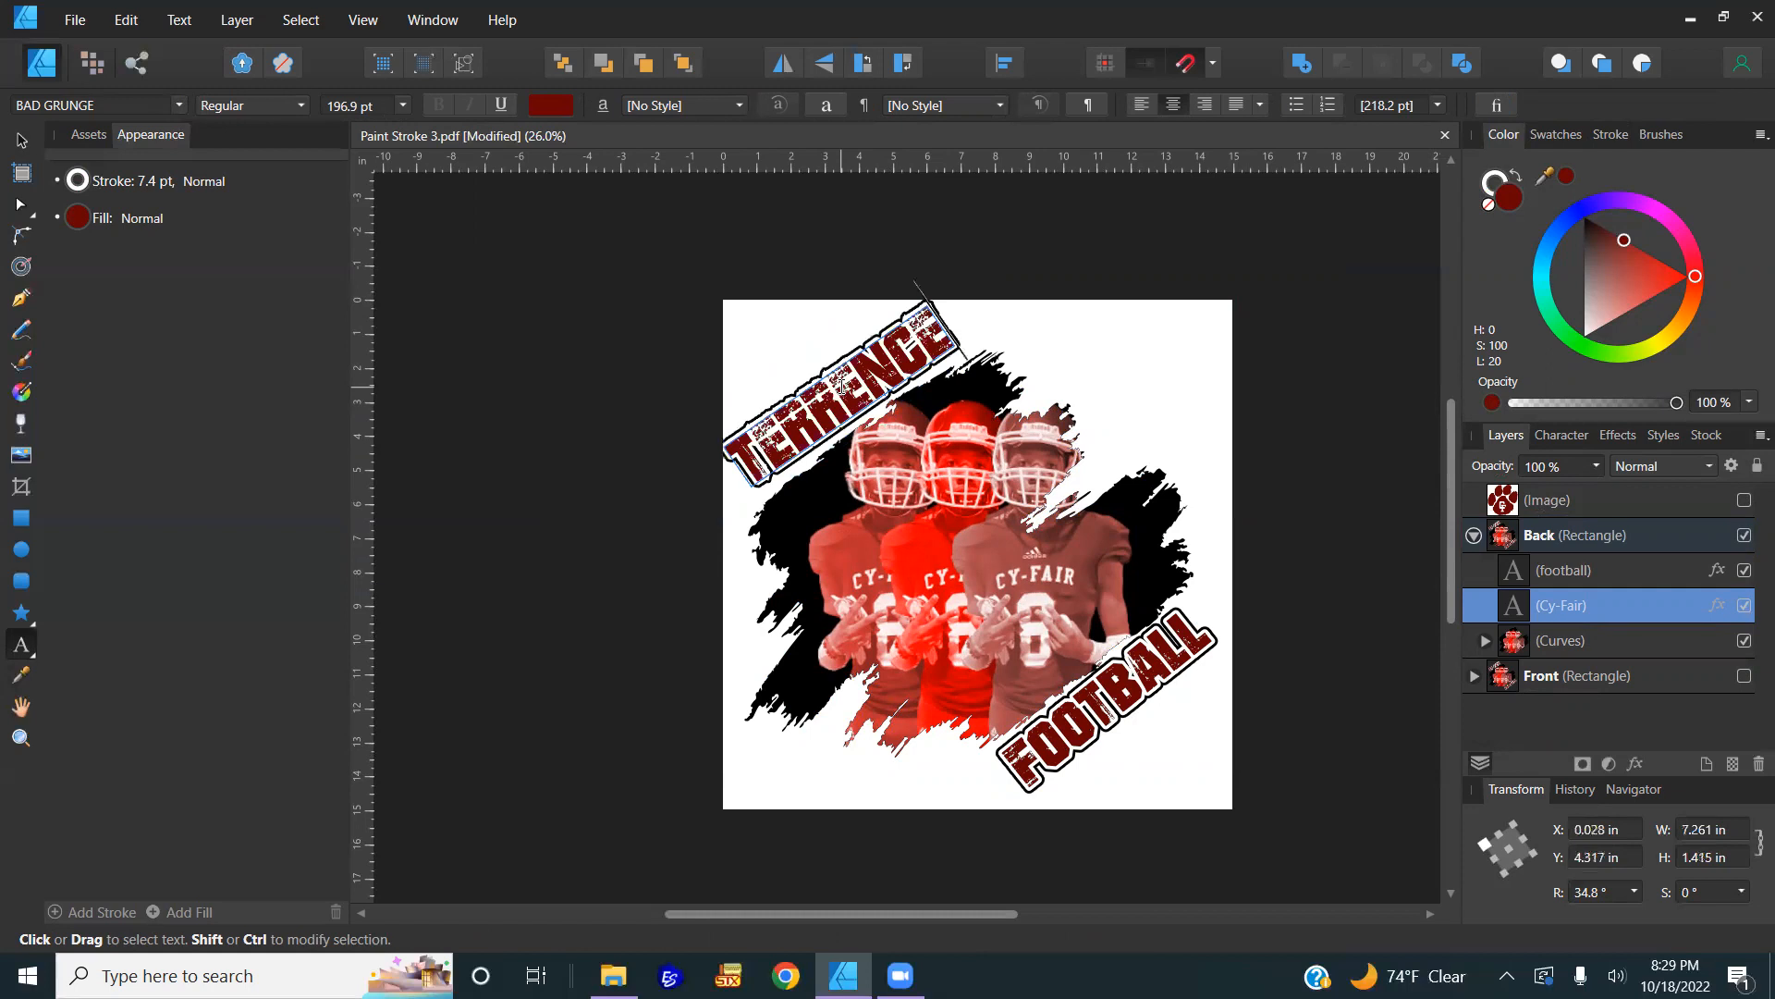
click(21, 139)
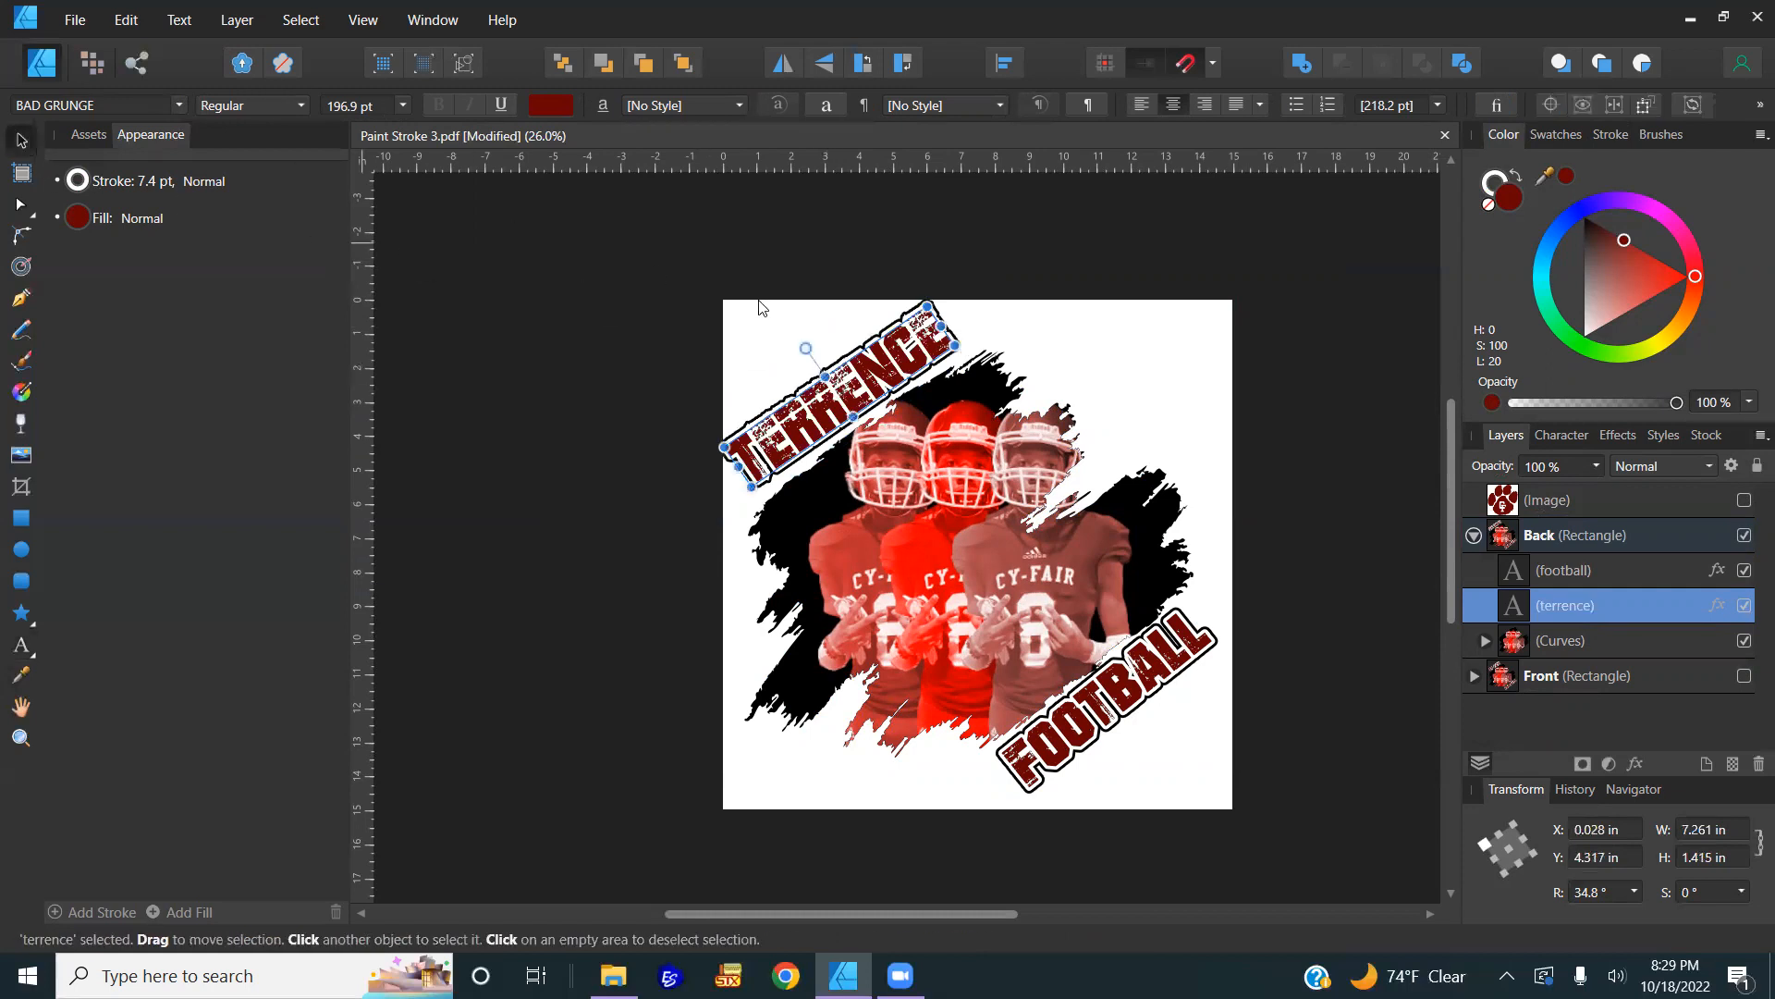
scroll(853, 399, up, 2)
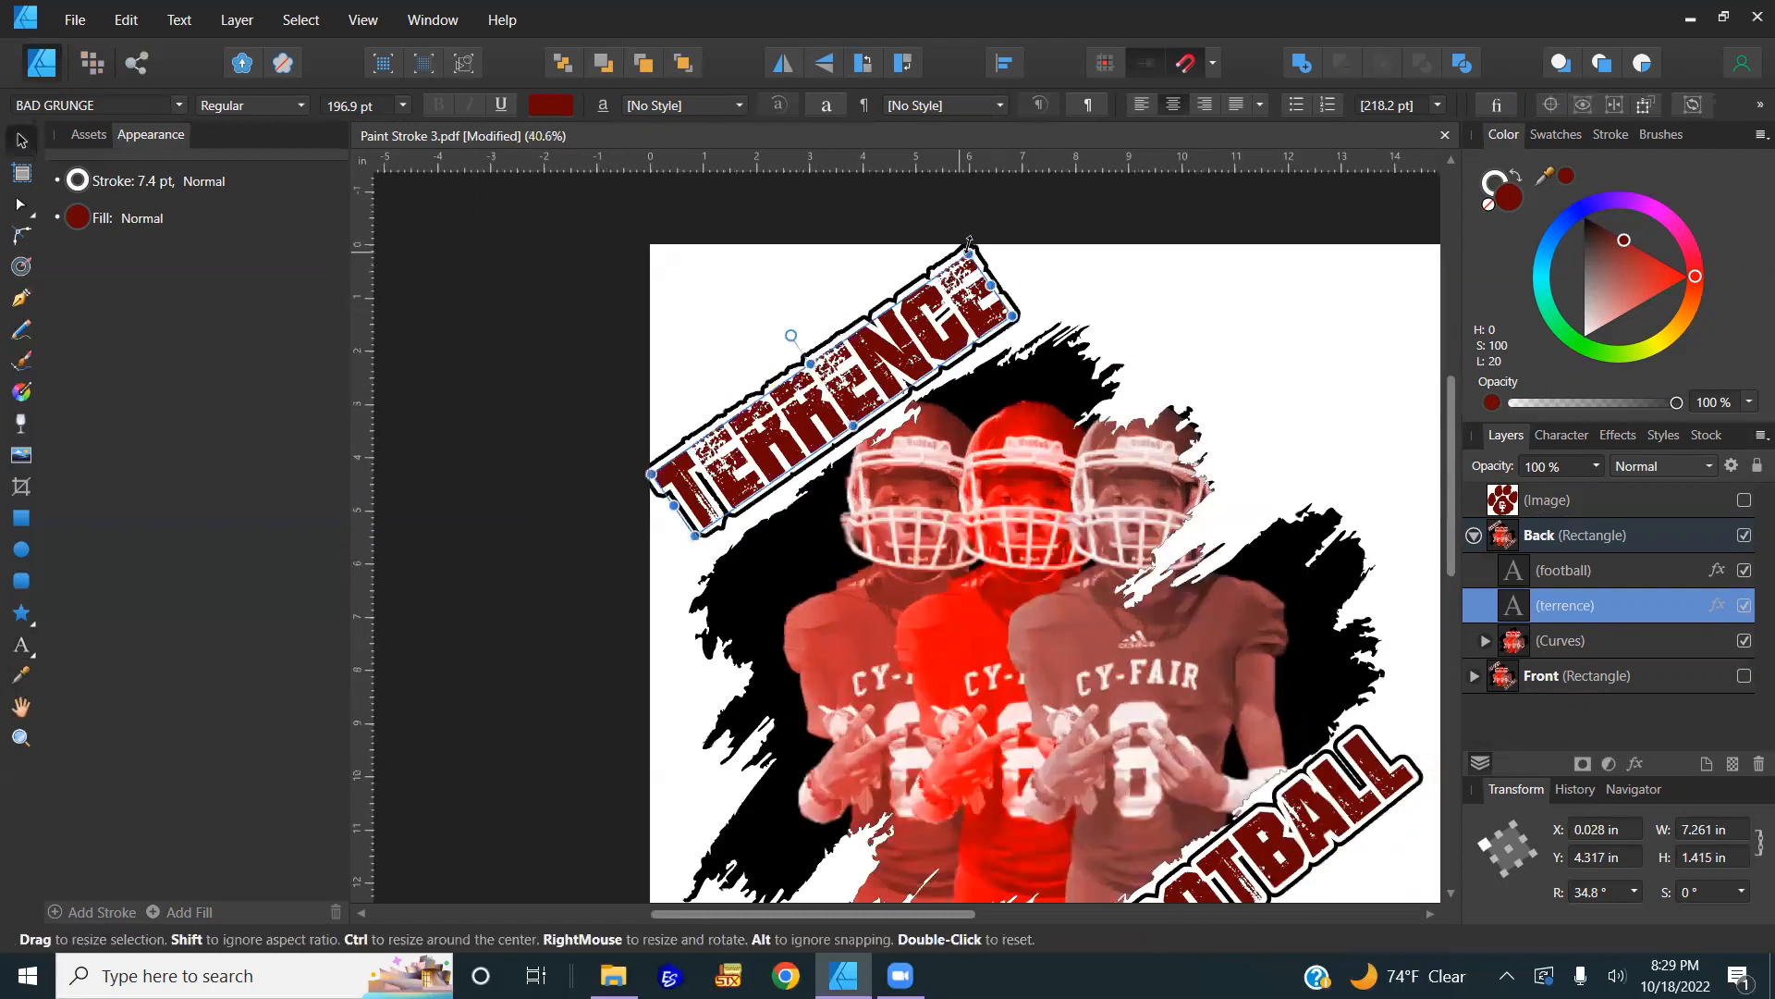
drag(973, 244, 958, 270)
drag(862, 365, 869, 368)
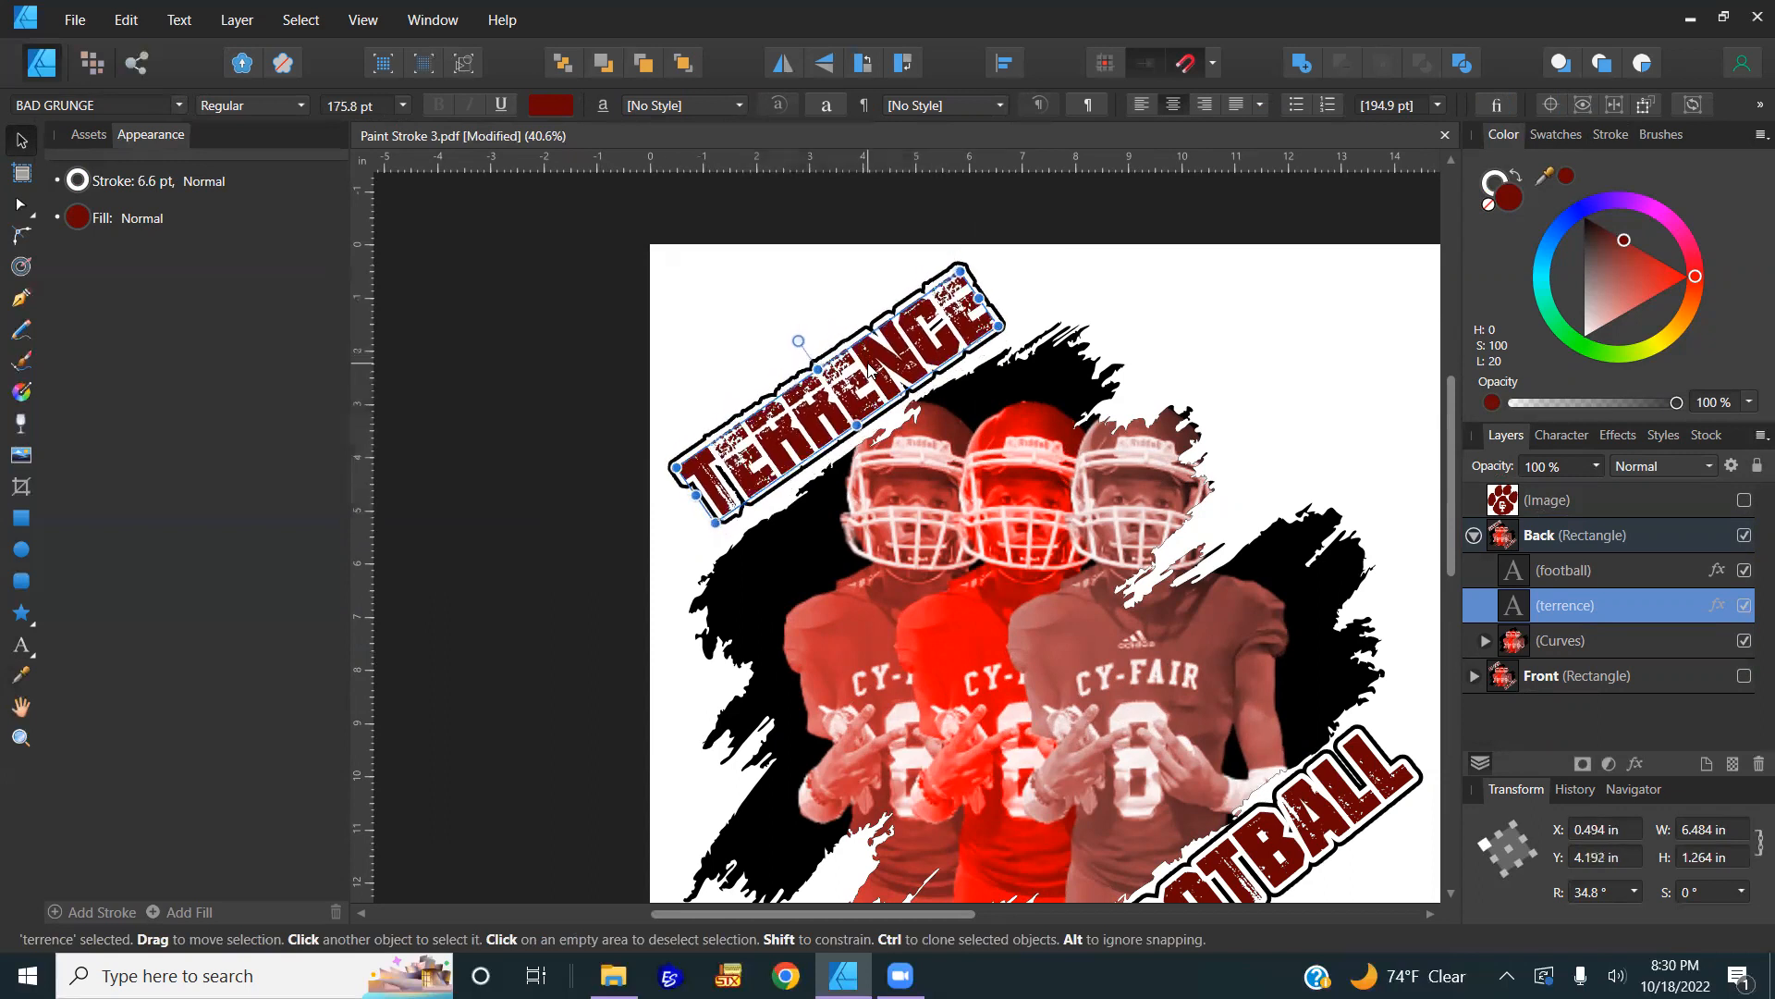
scroll(870, 368, down, 2)
click(1119, 692)
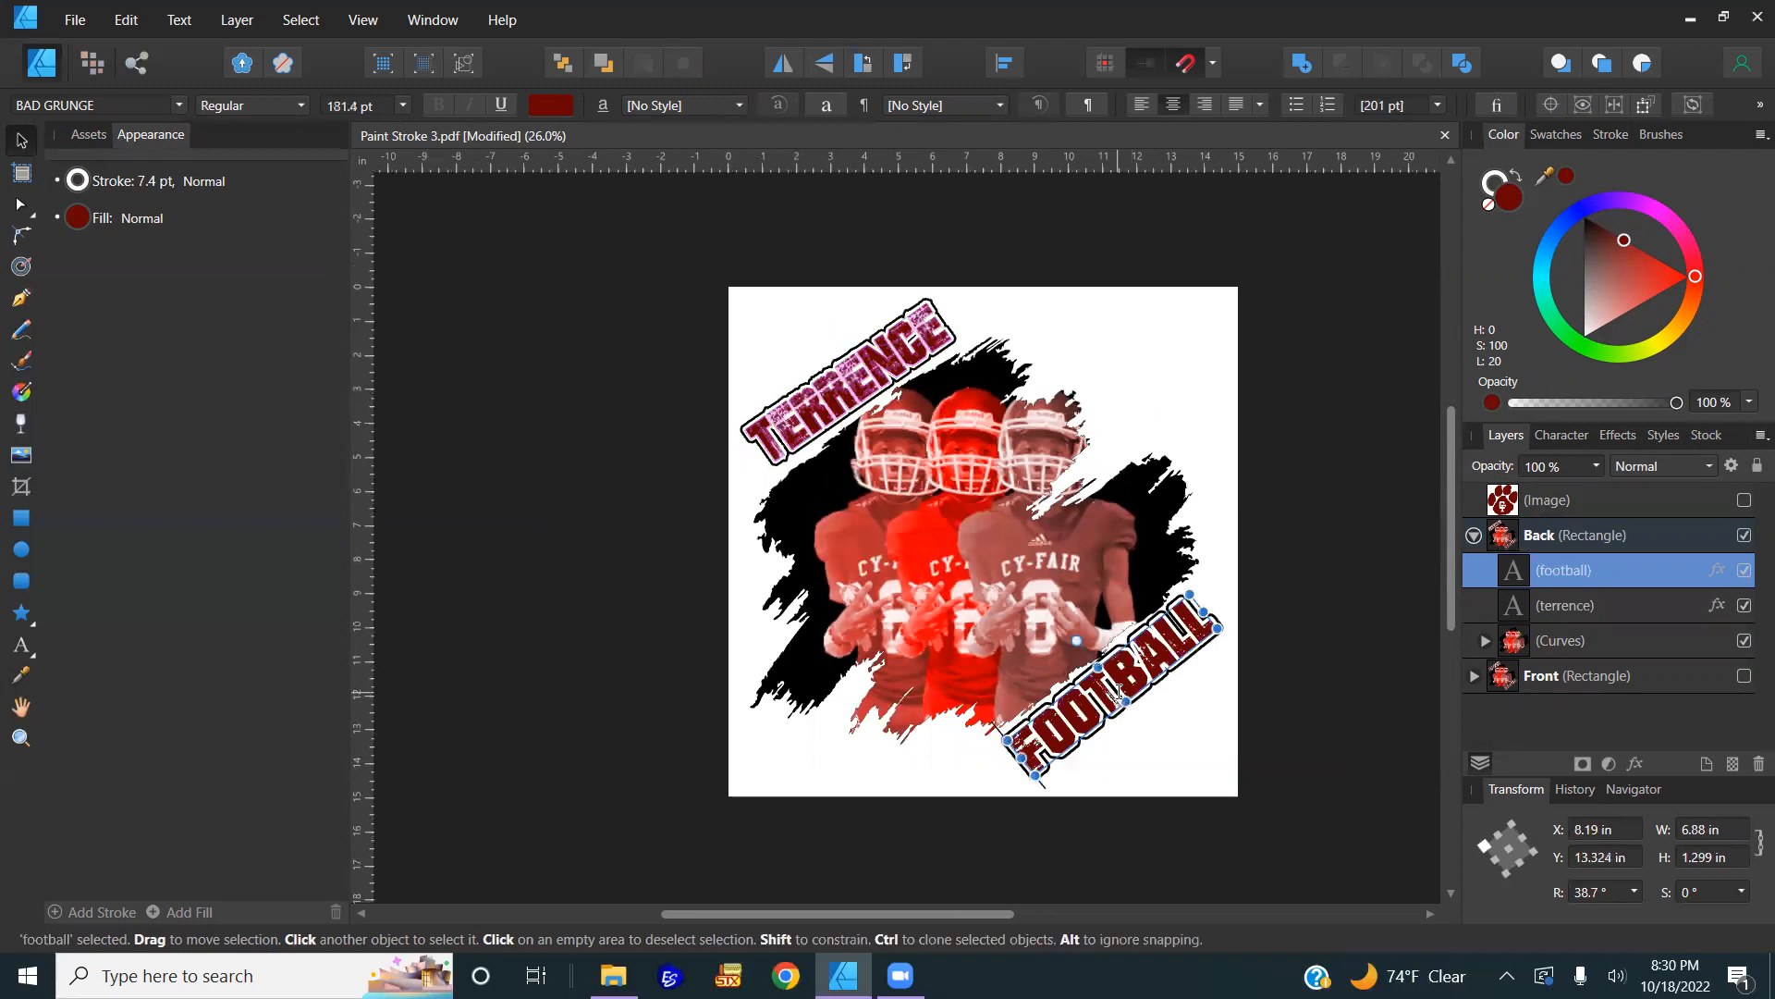
double_click(1119, 692)
double_click(1119, 695)
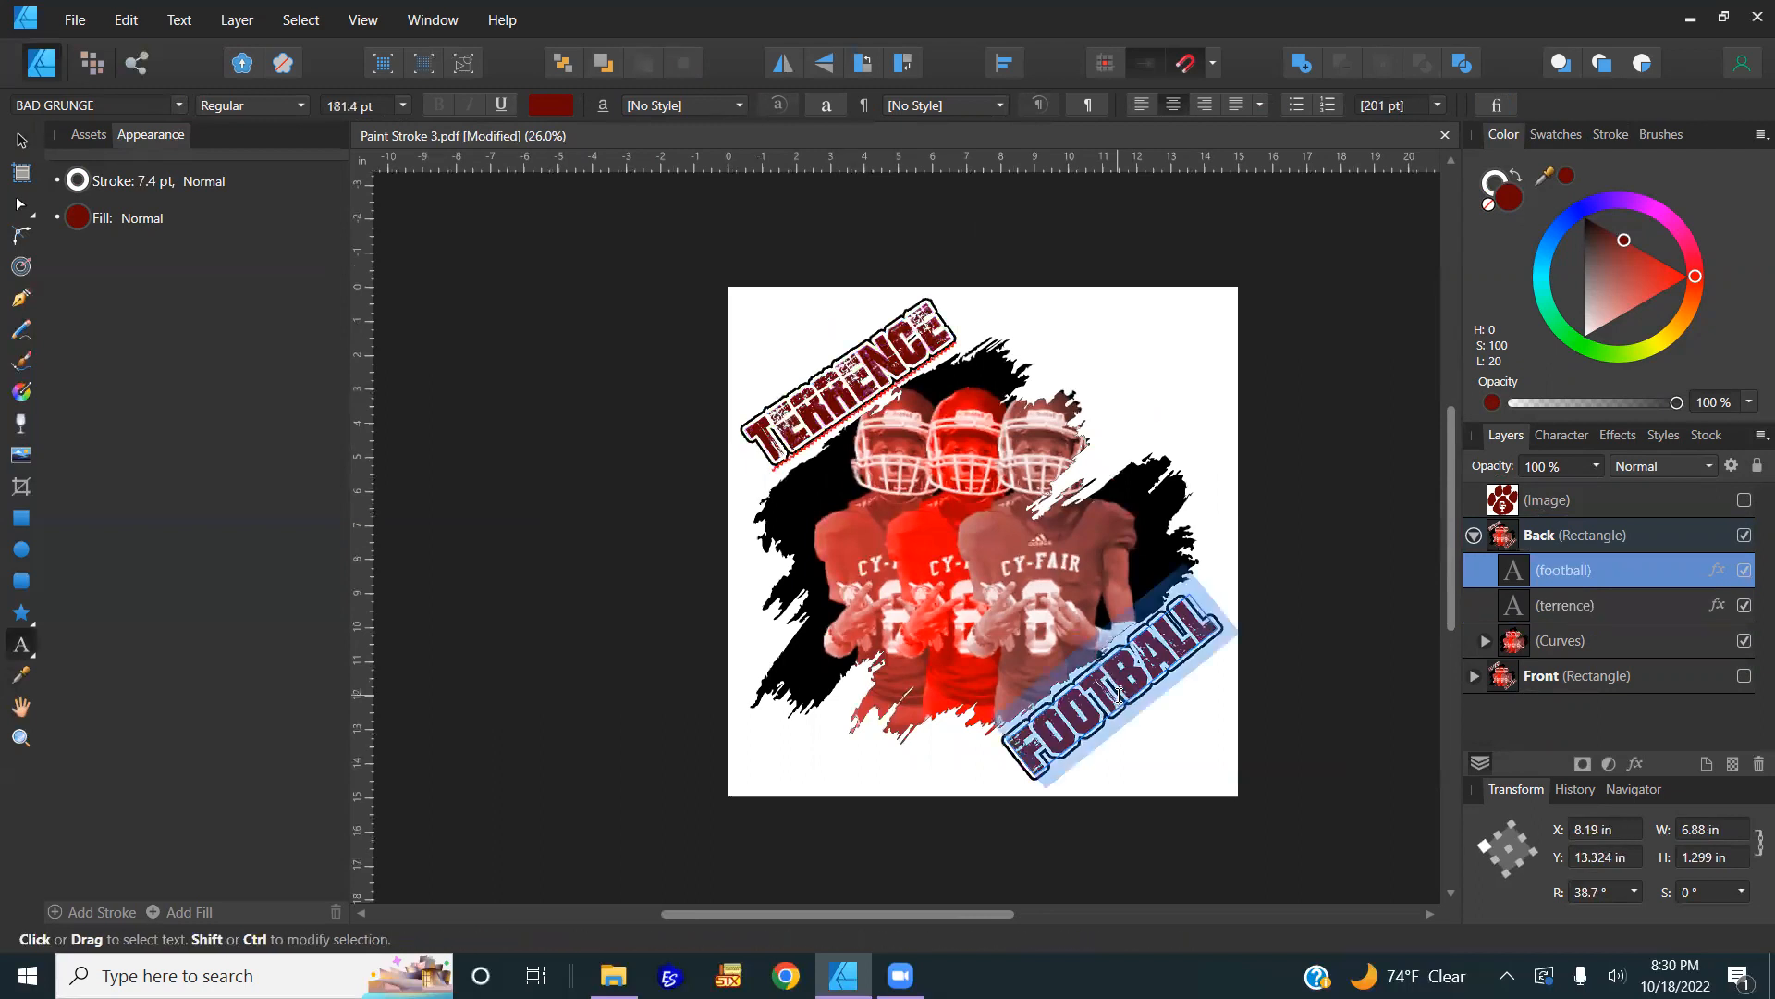
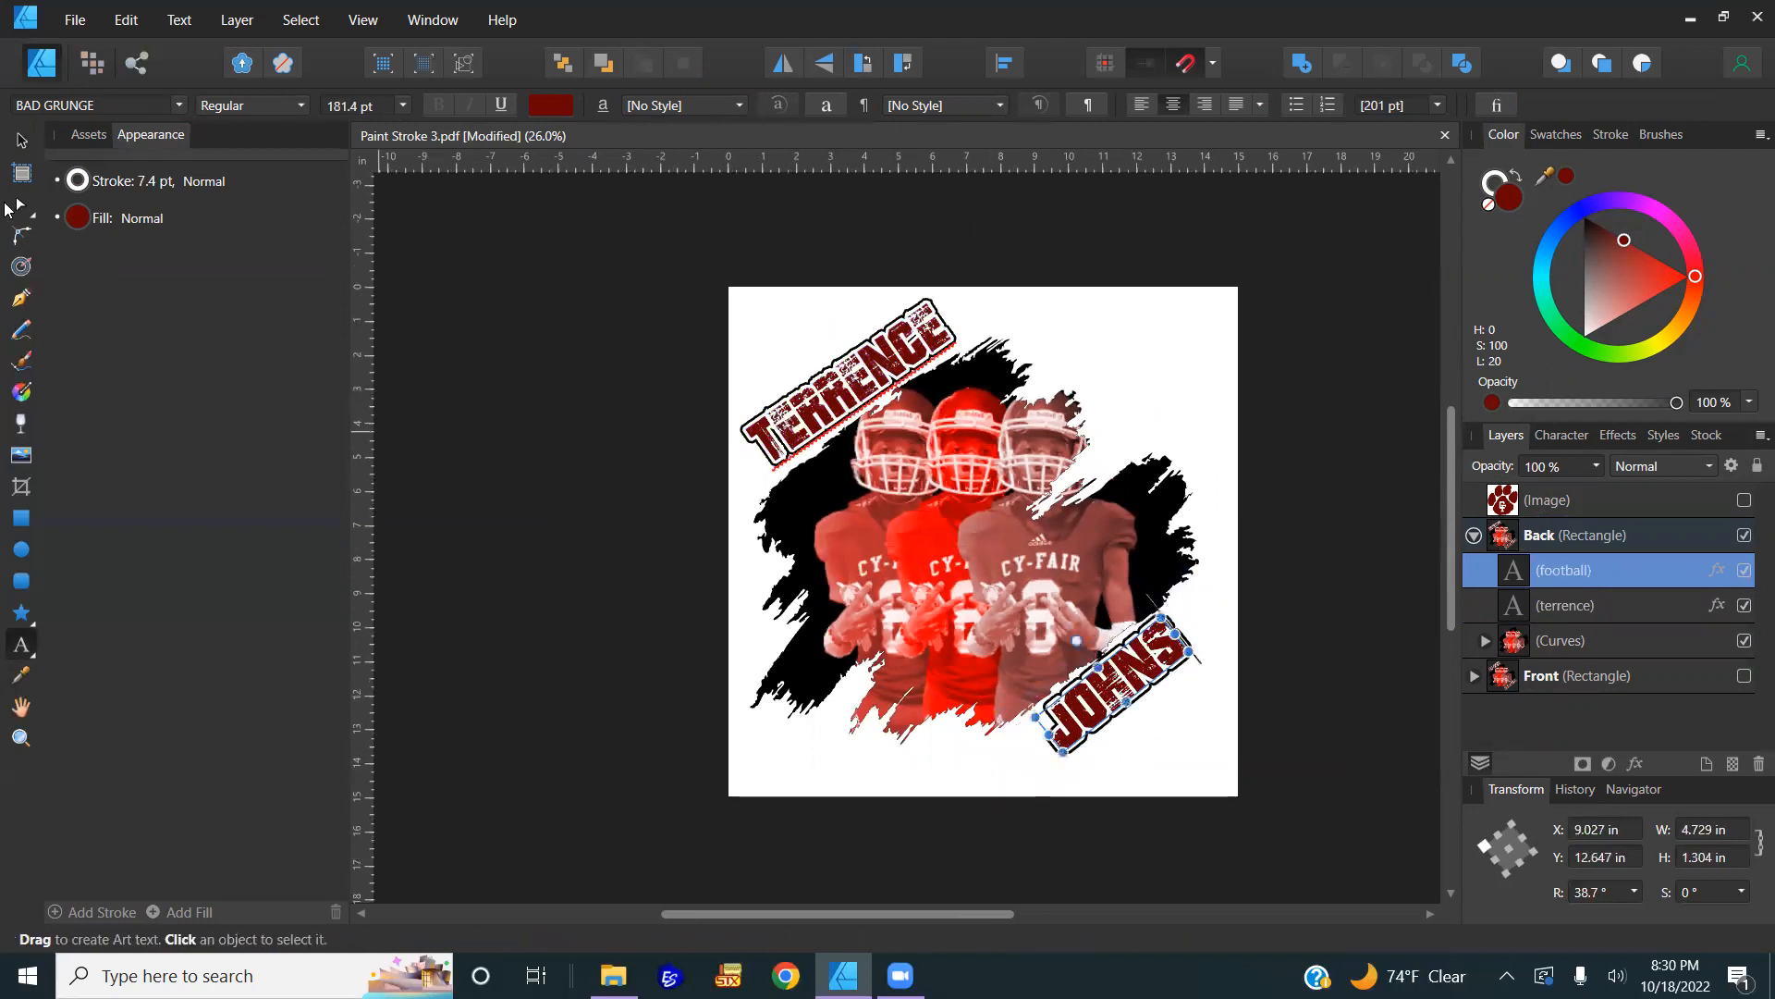
click(21, 139)
scroll(1140, 700, up, 1)
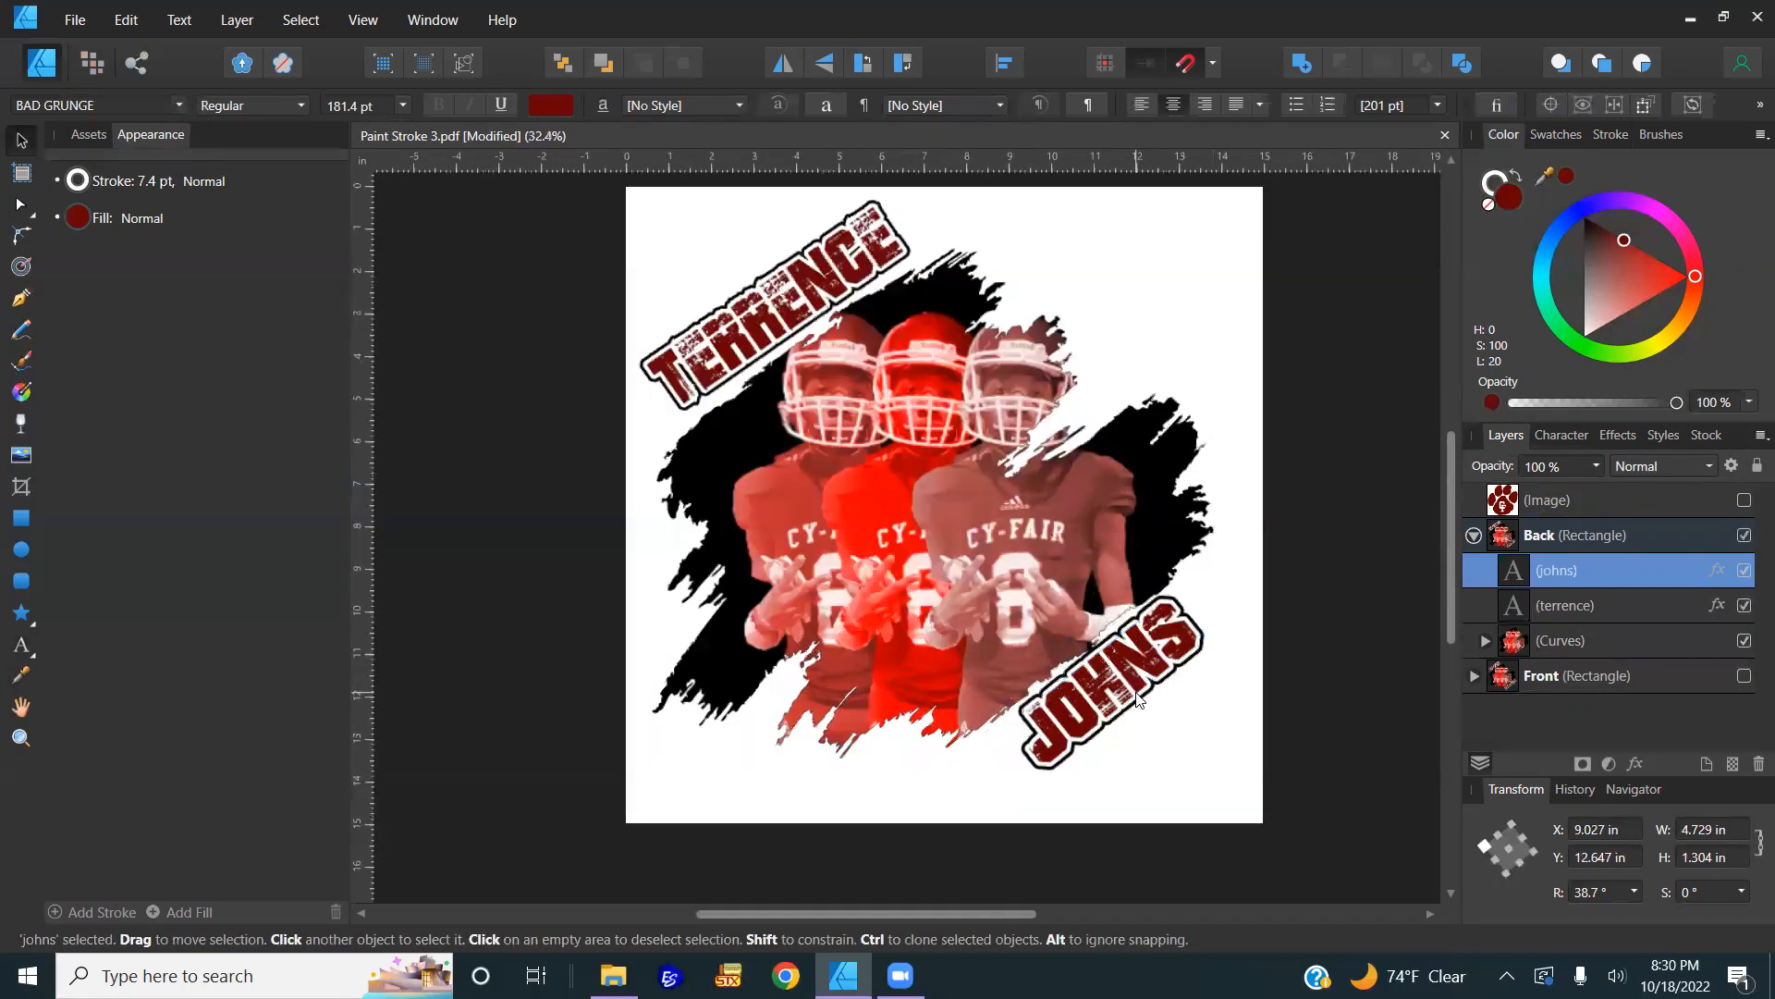
drag(1199, 609, 1220, 596)
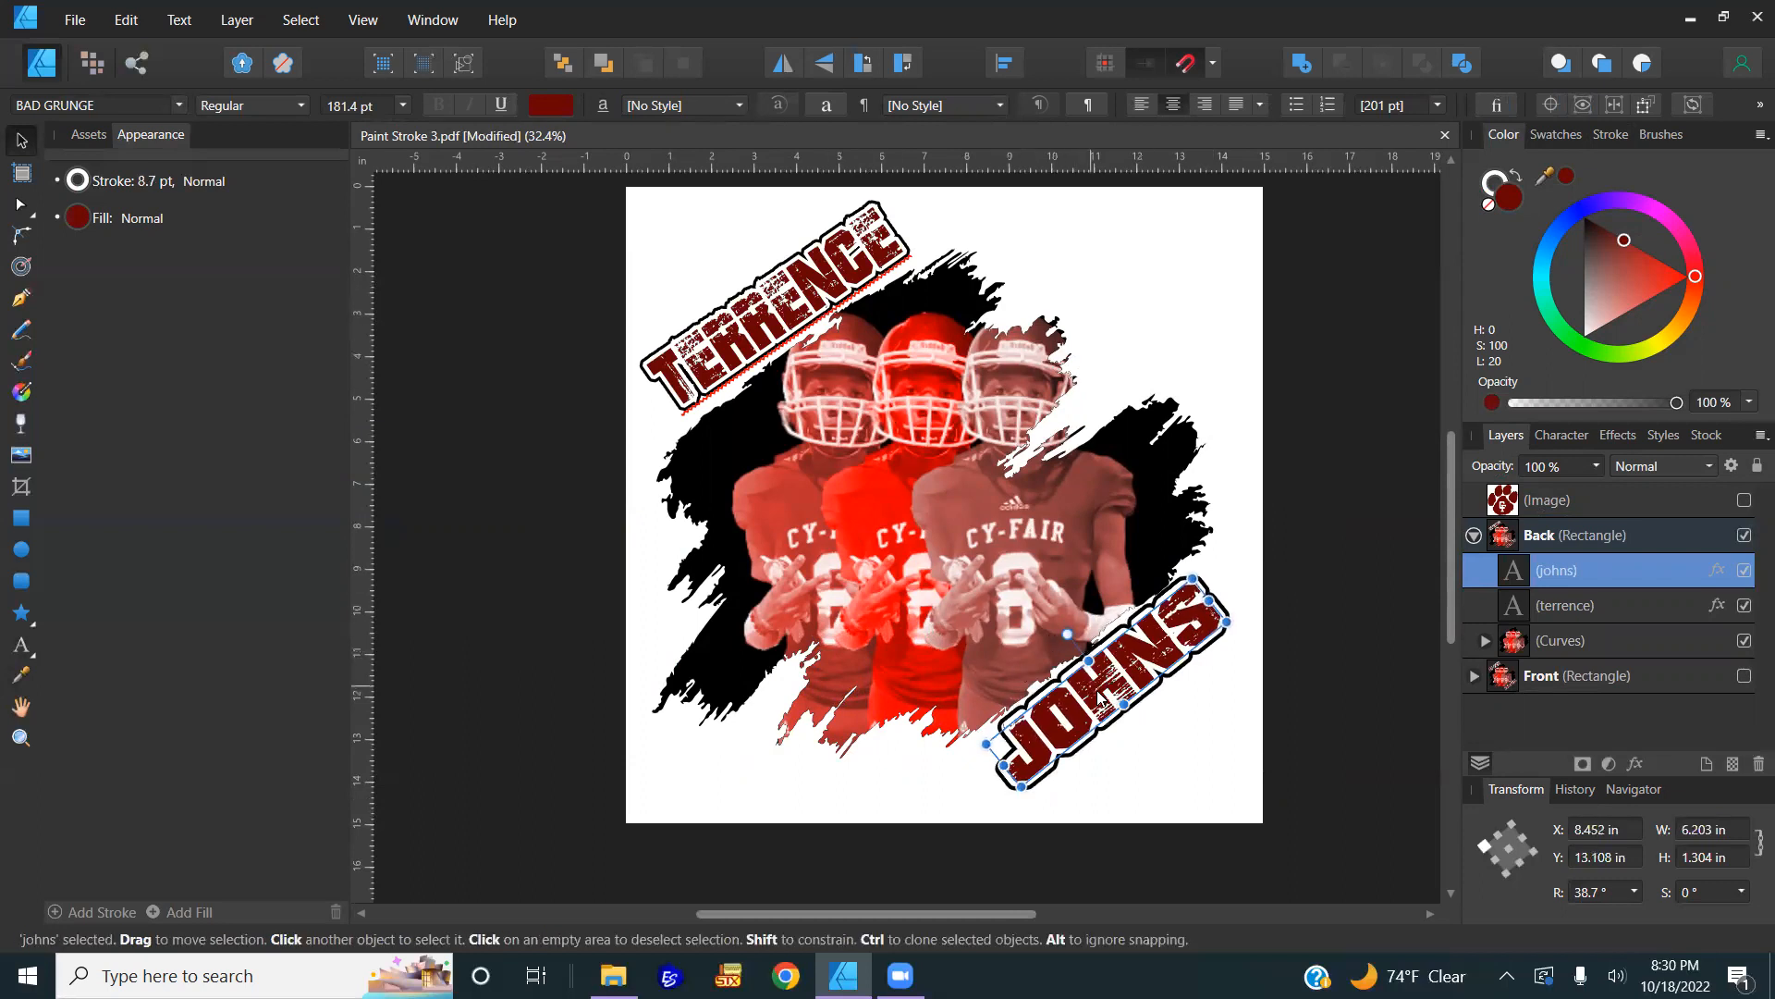
drag(1113, 698, 1116, 698)
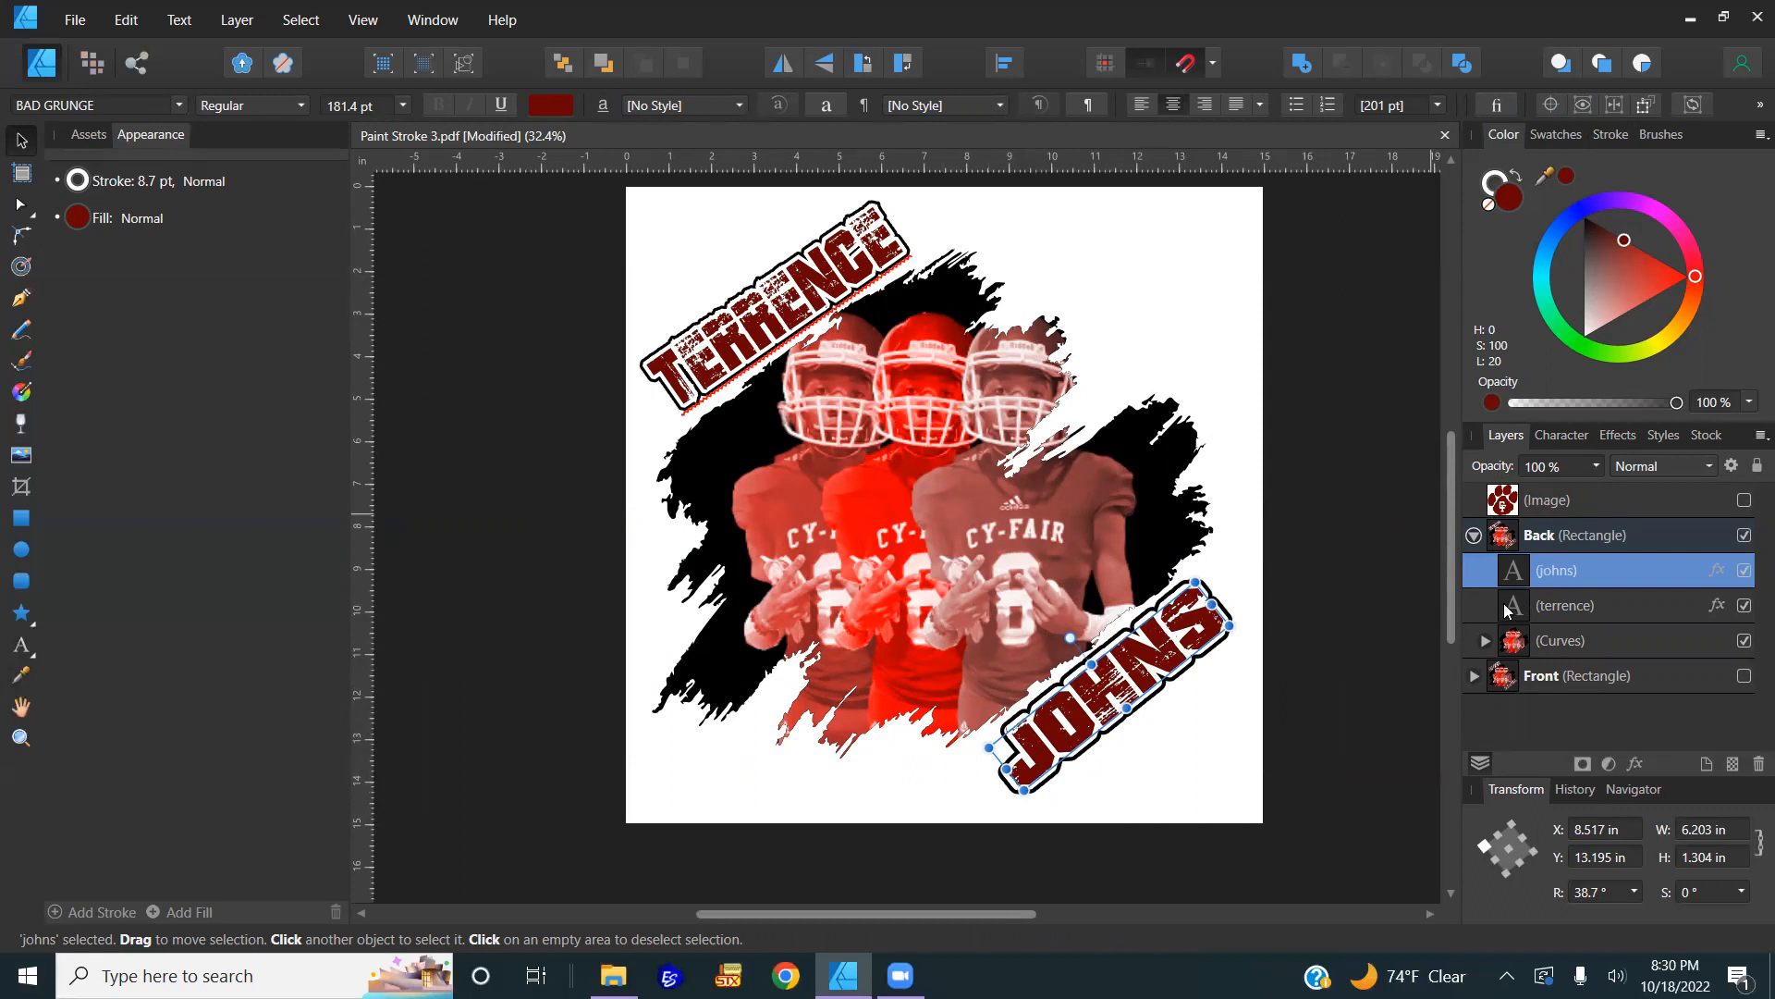
Step: Create a large dark-red grunge art-text '8' and move it to the design's left edge
click(465, 476)
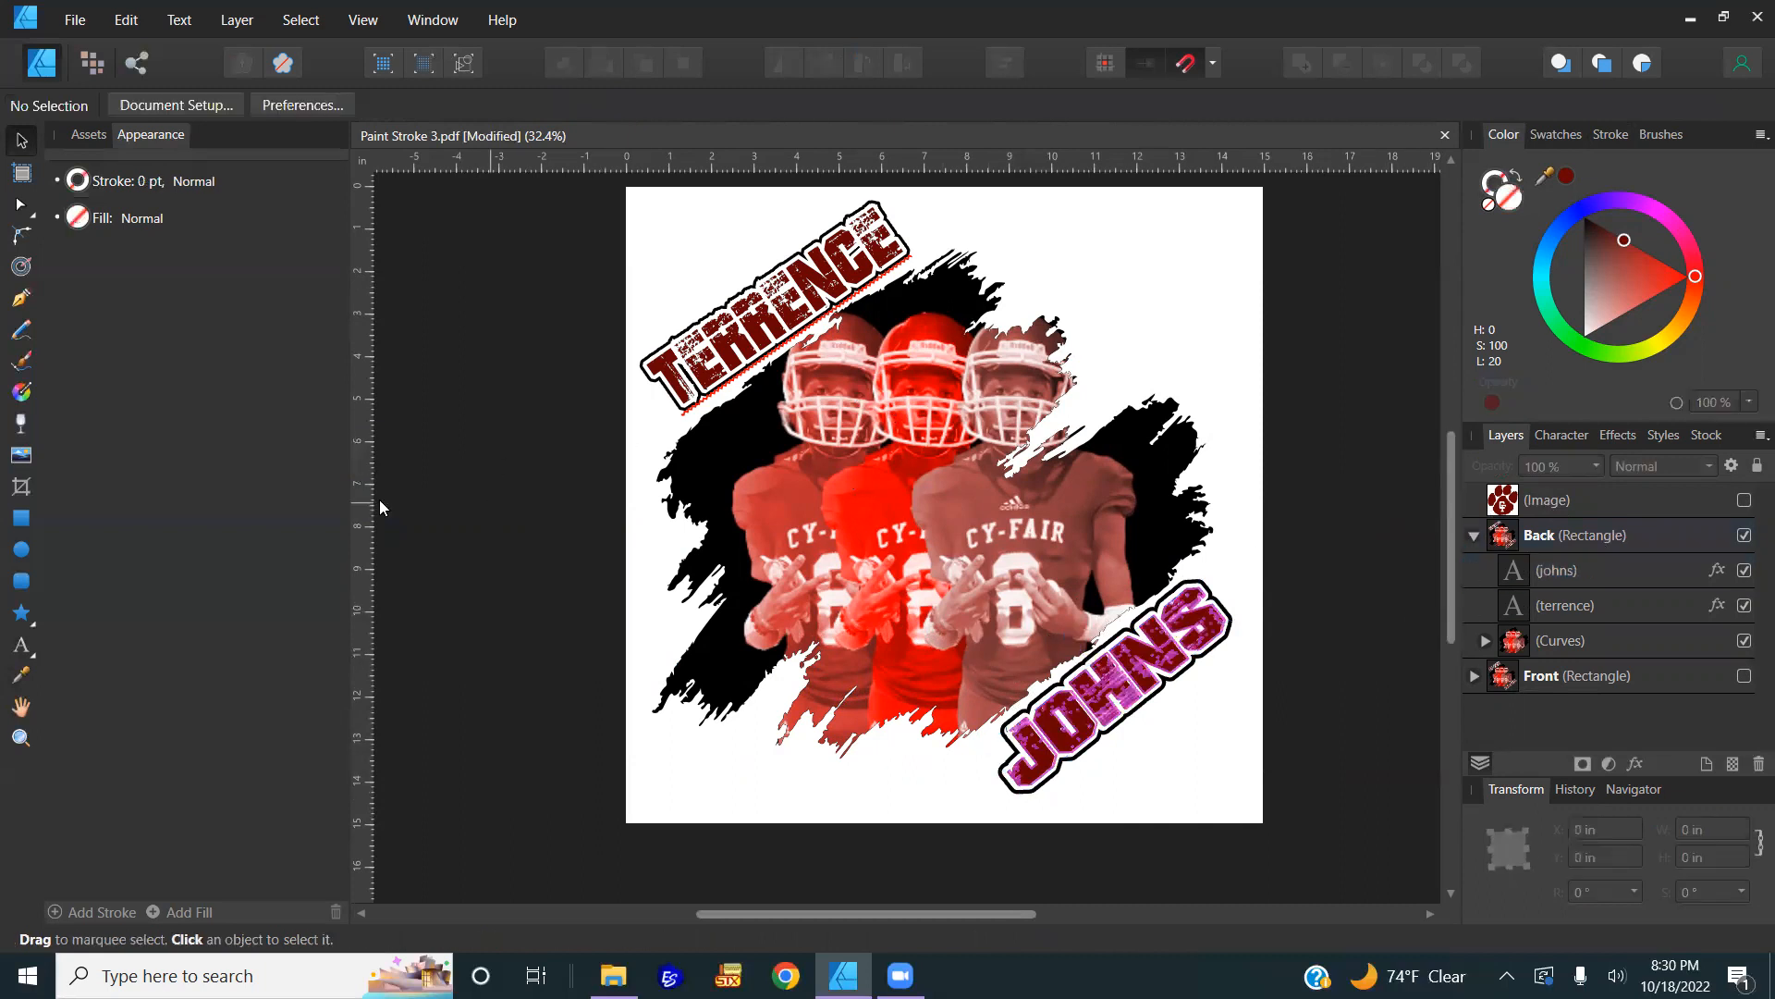
click(21, 645)
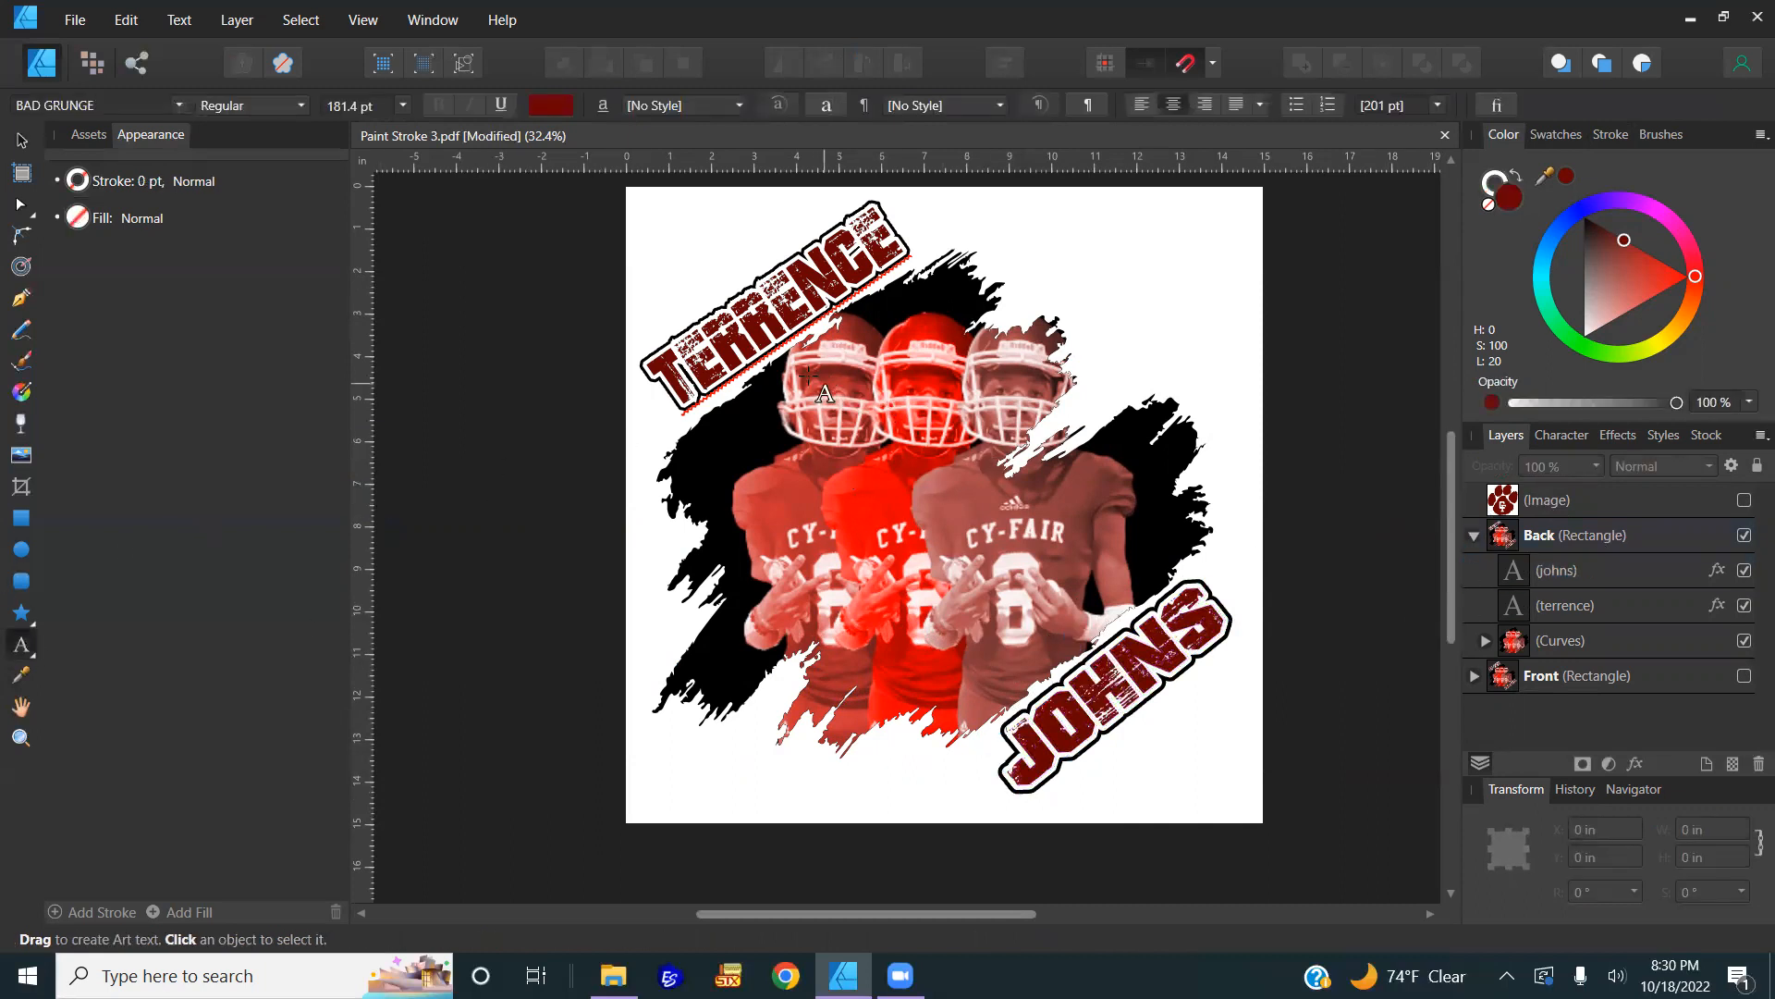
drag(821, 381, 1146, 730)
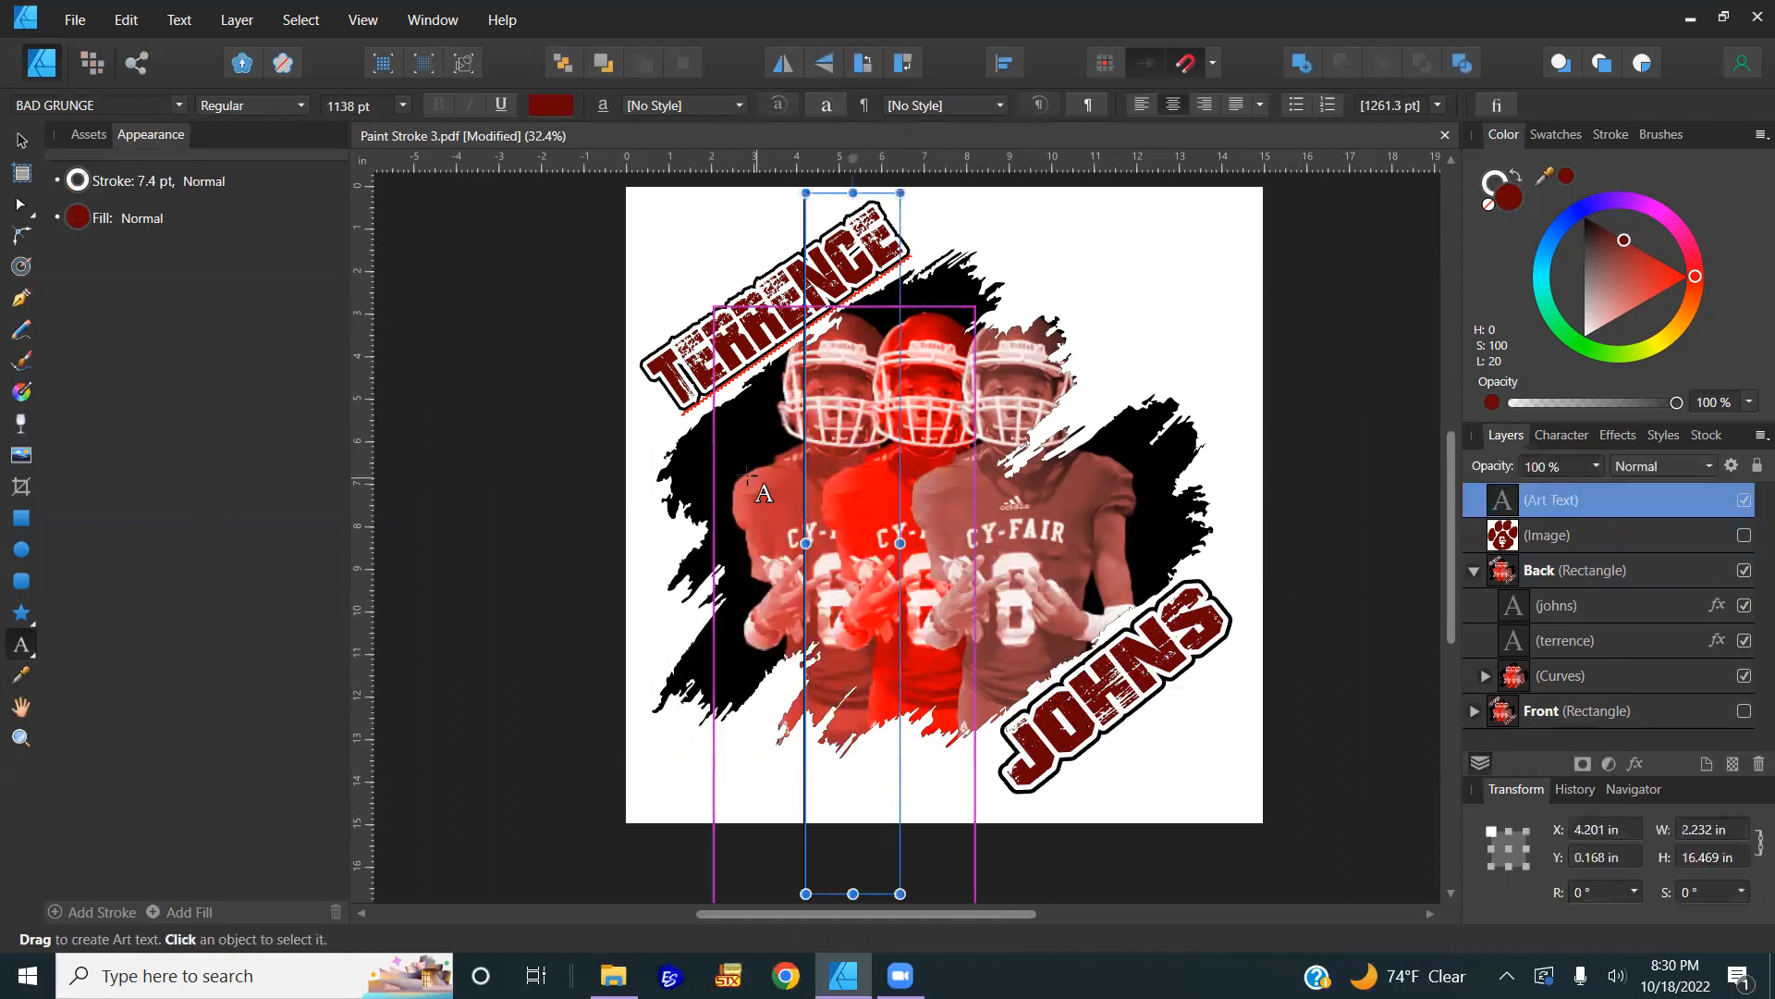
text(8)
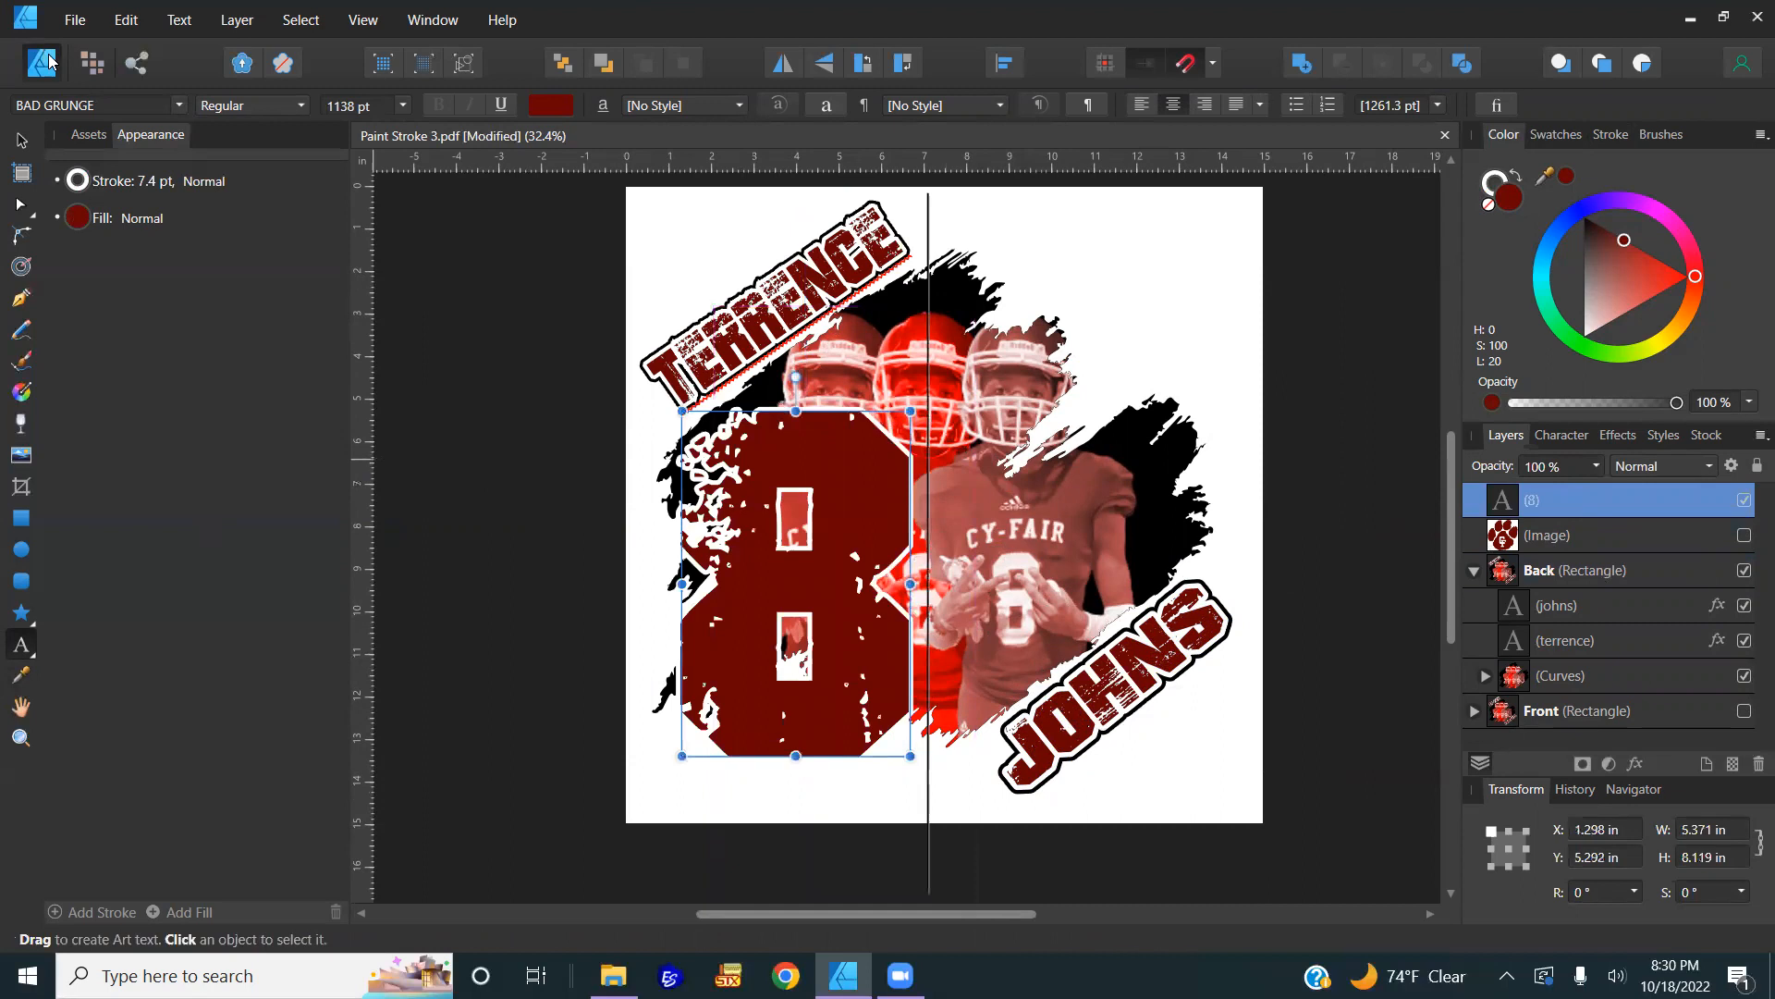
click(22, 140)
drag(832, 568, 741, 596)
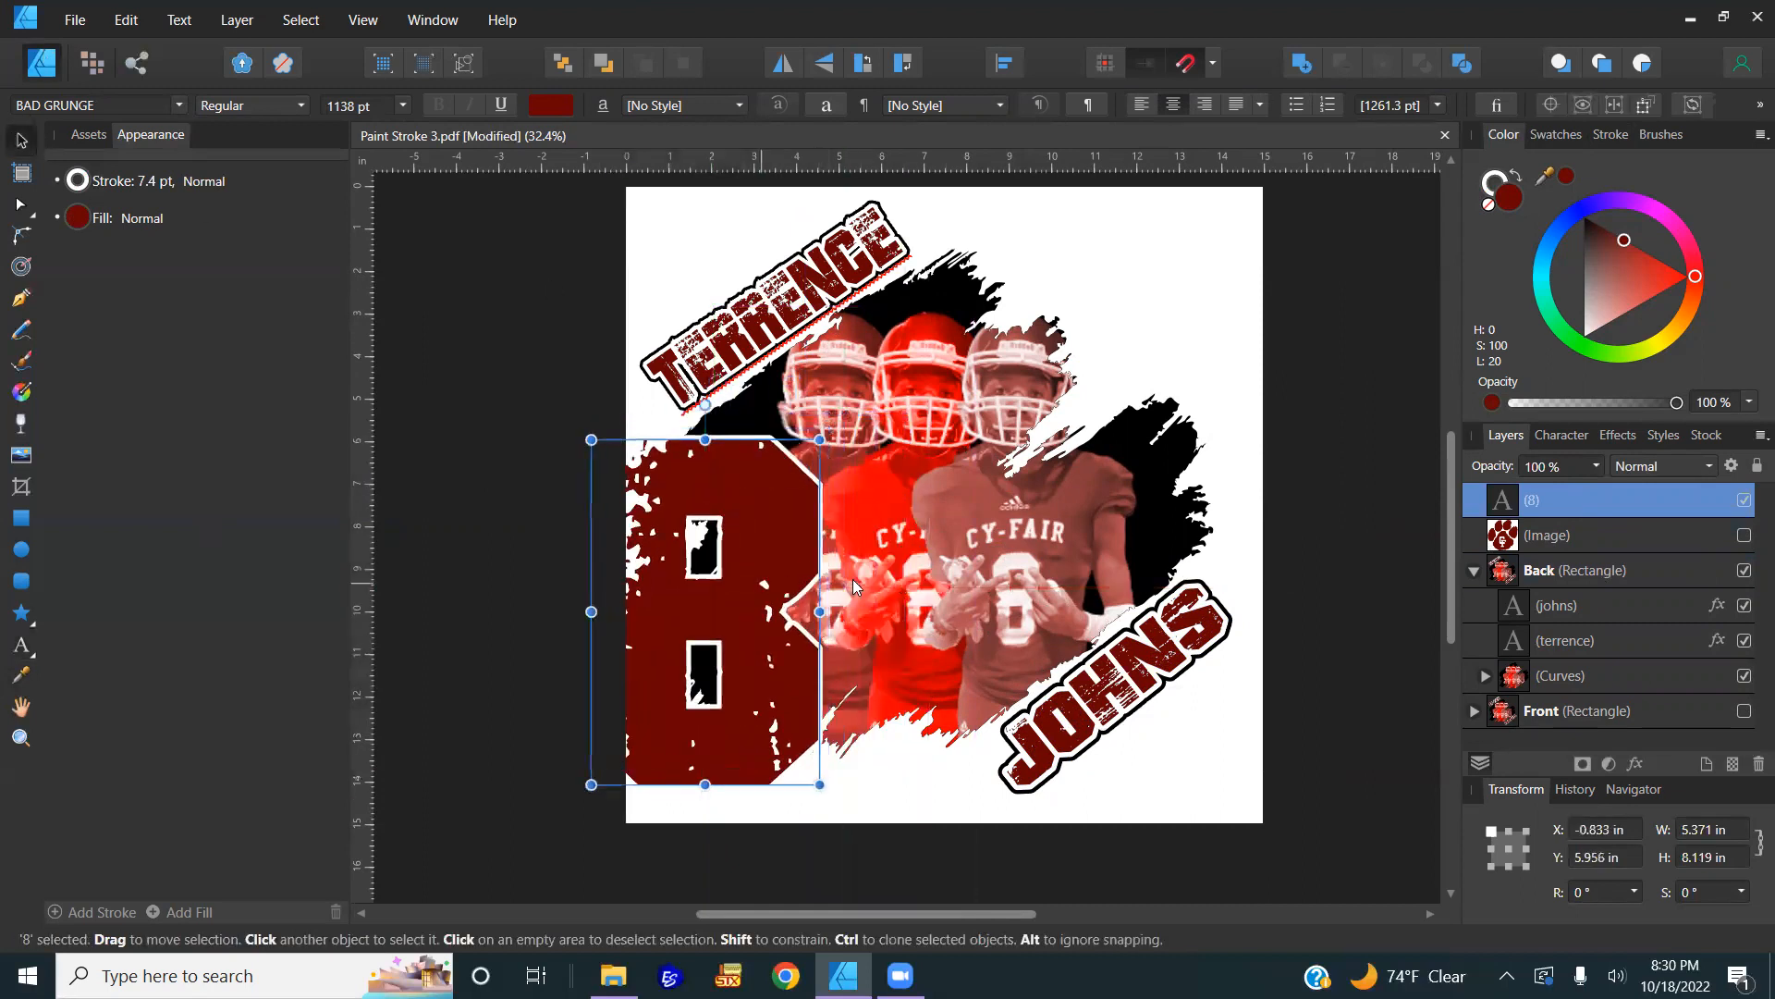
Step: Select the player photo group inside Curves and lower its opacity to about 30%
click(1486, 675)
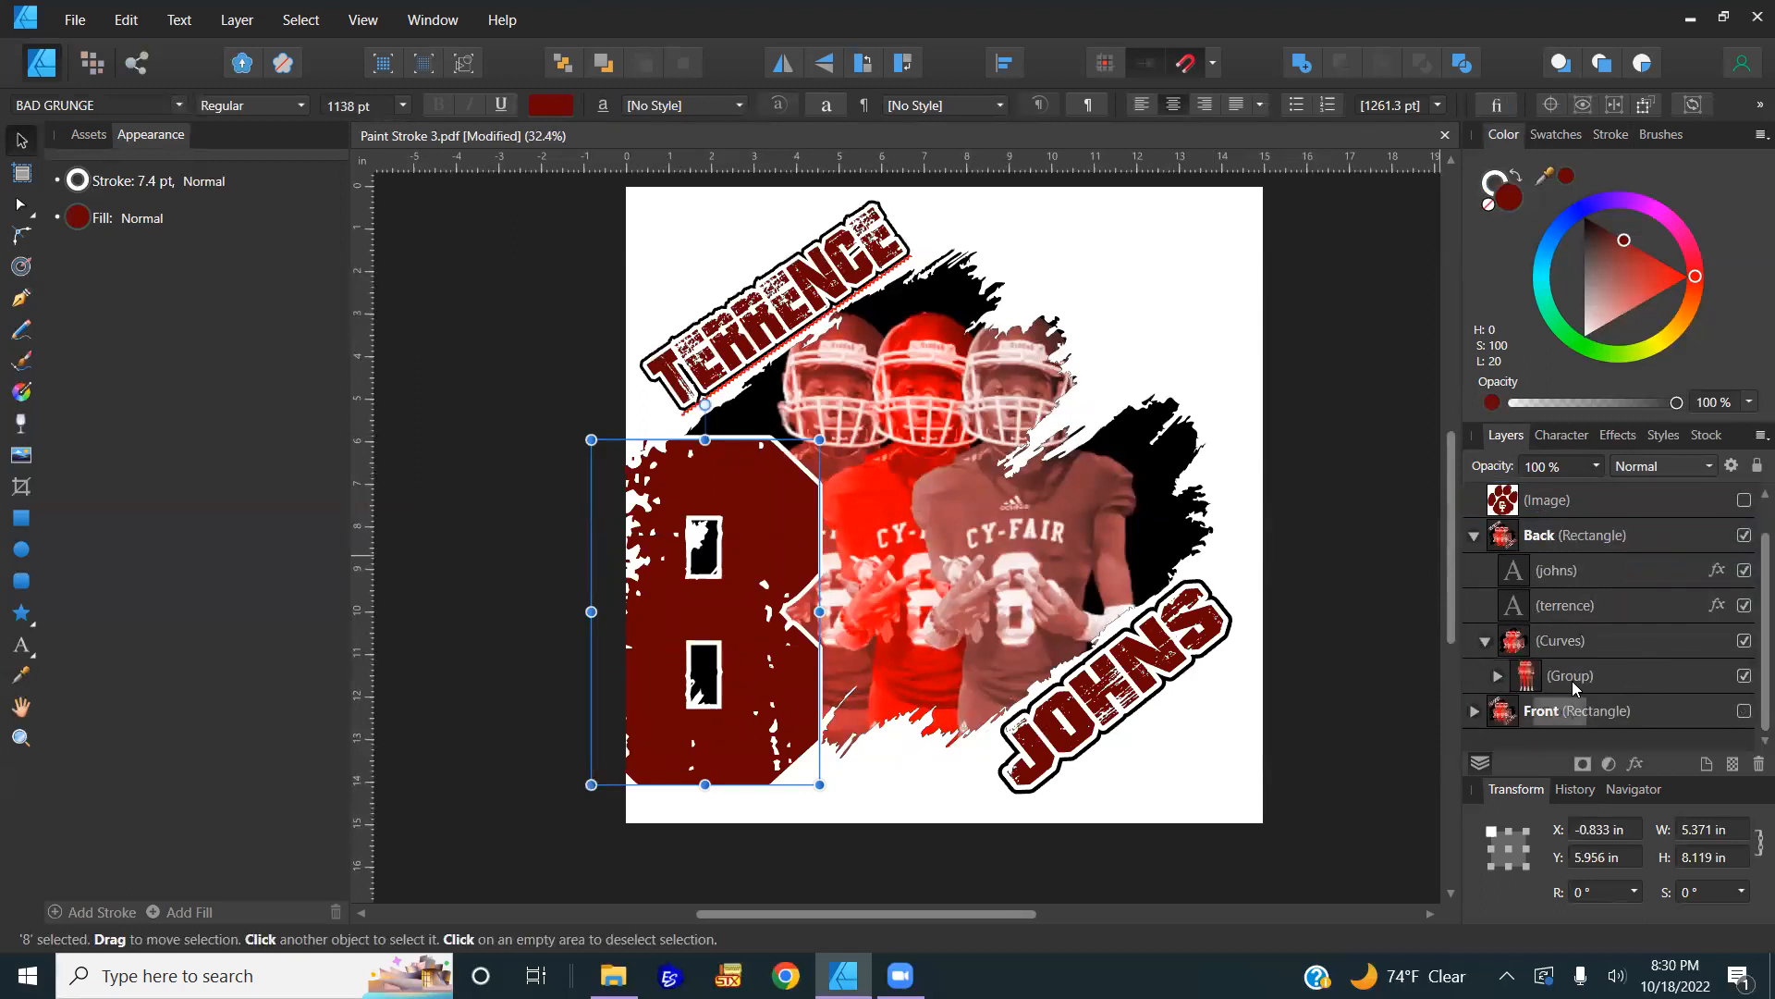
click(1505, 671)
click(1497, 675)
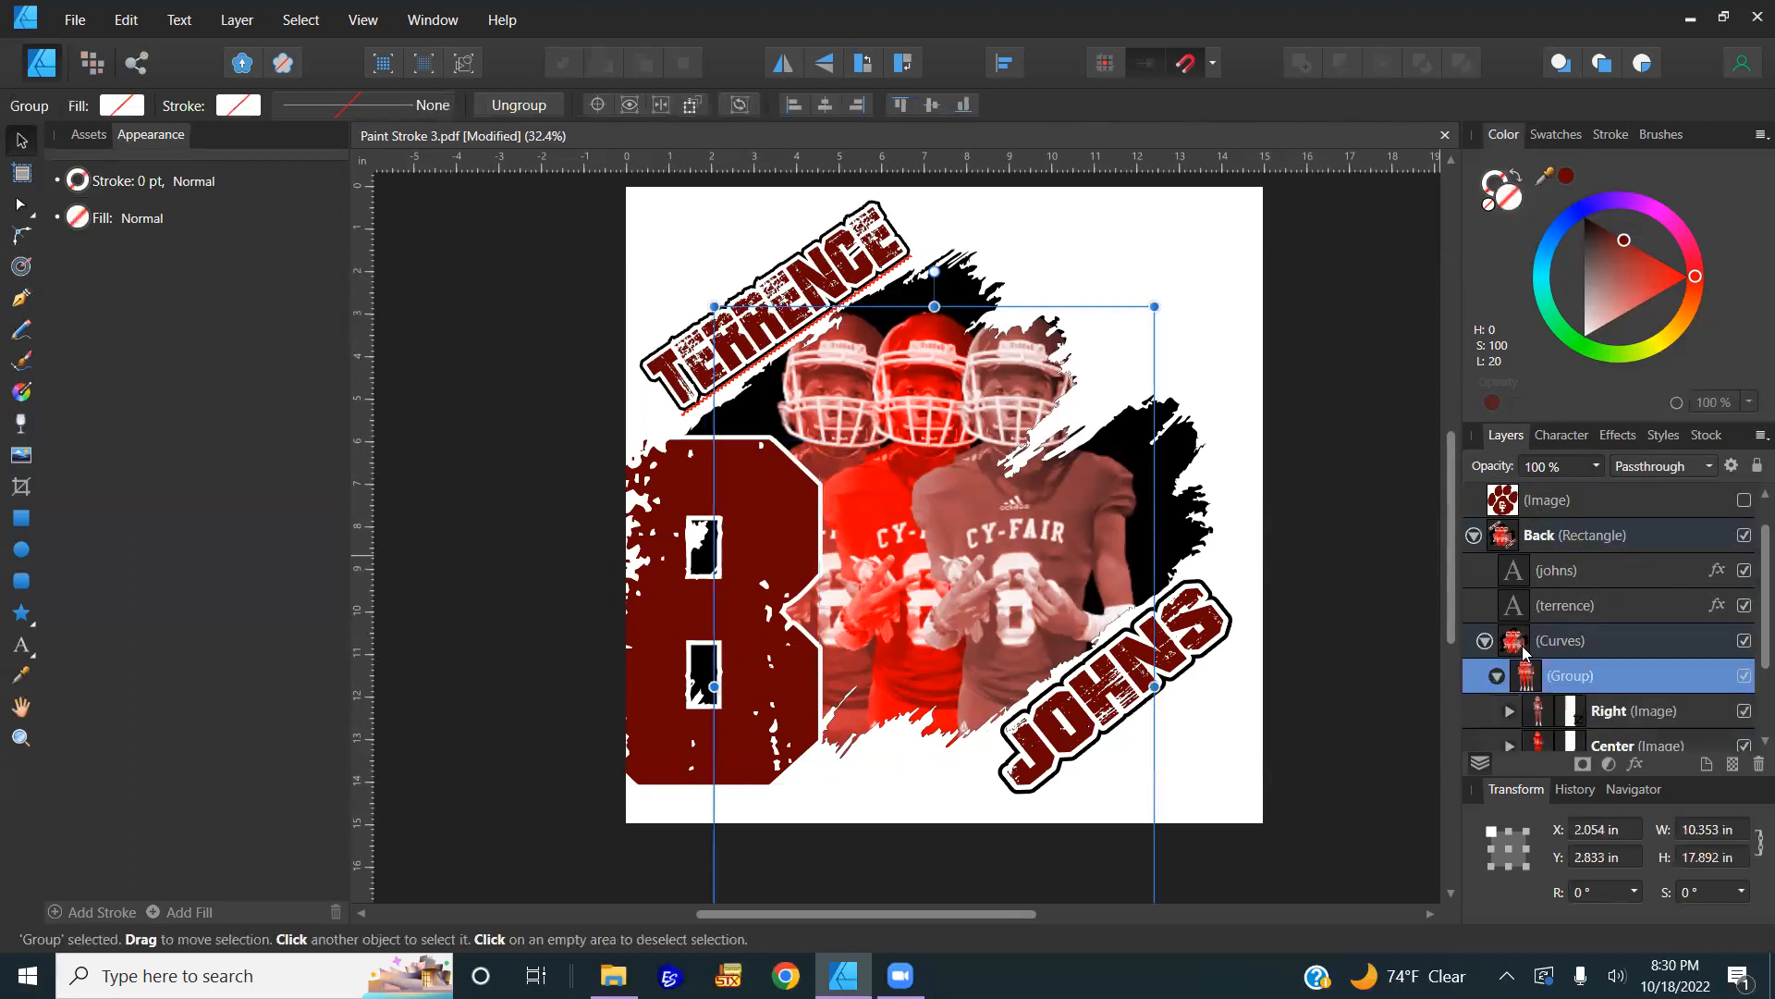
click(1497, 676)
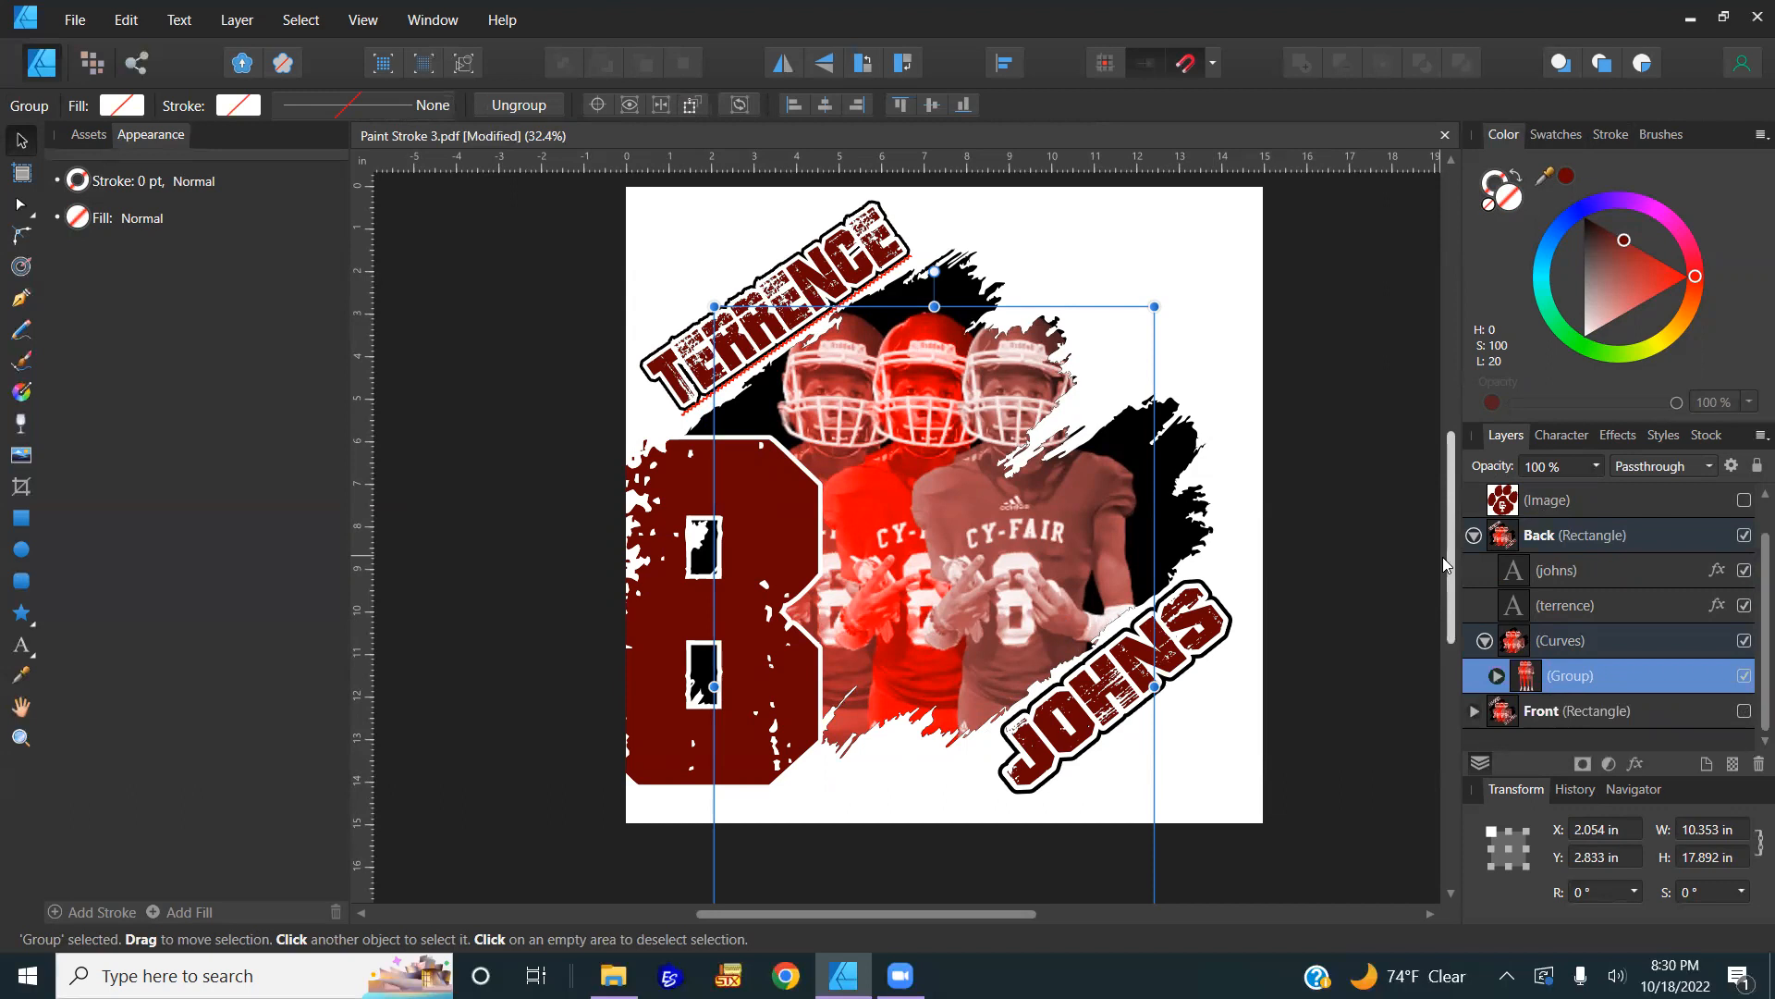
click(1595, 472)
drag(1594, 487, 1518, 497)
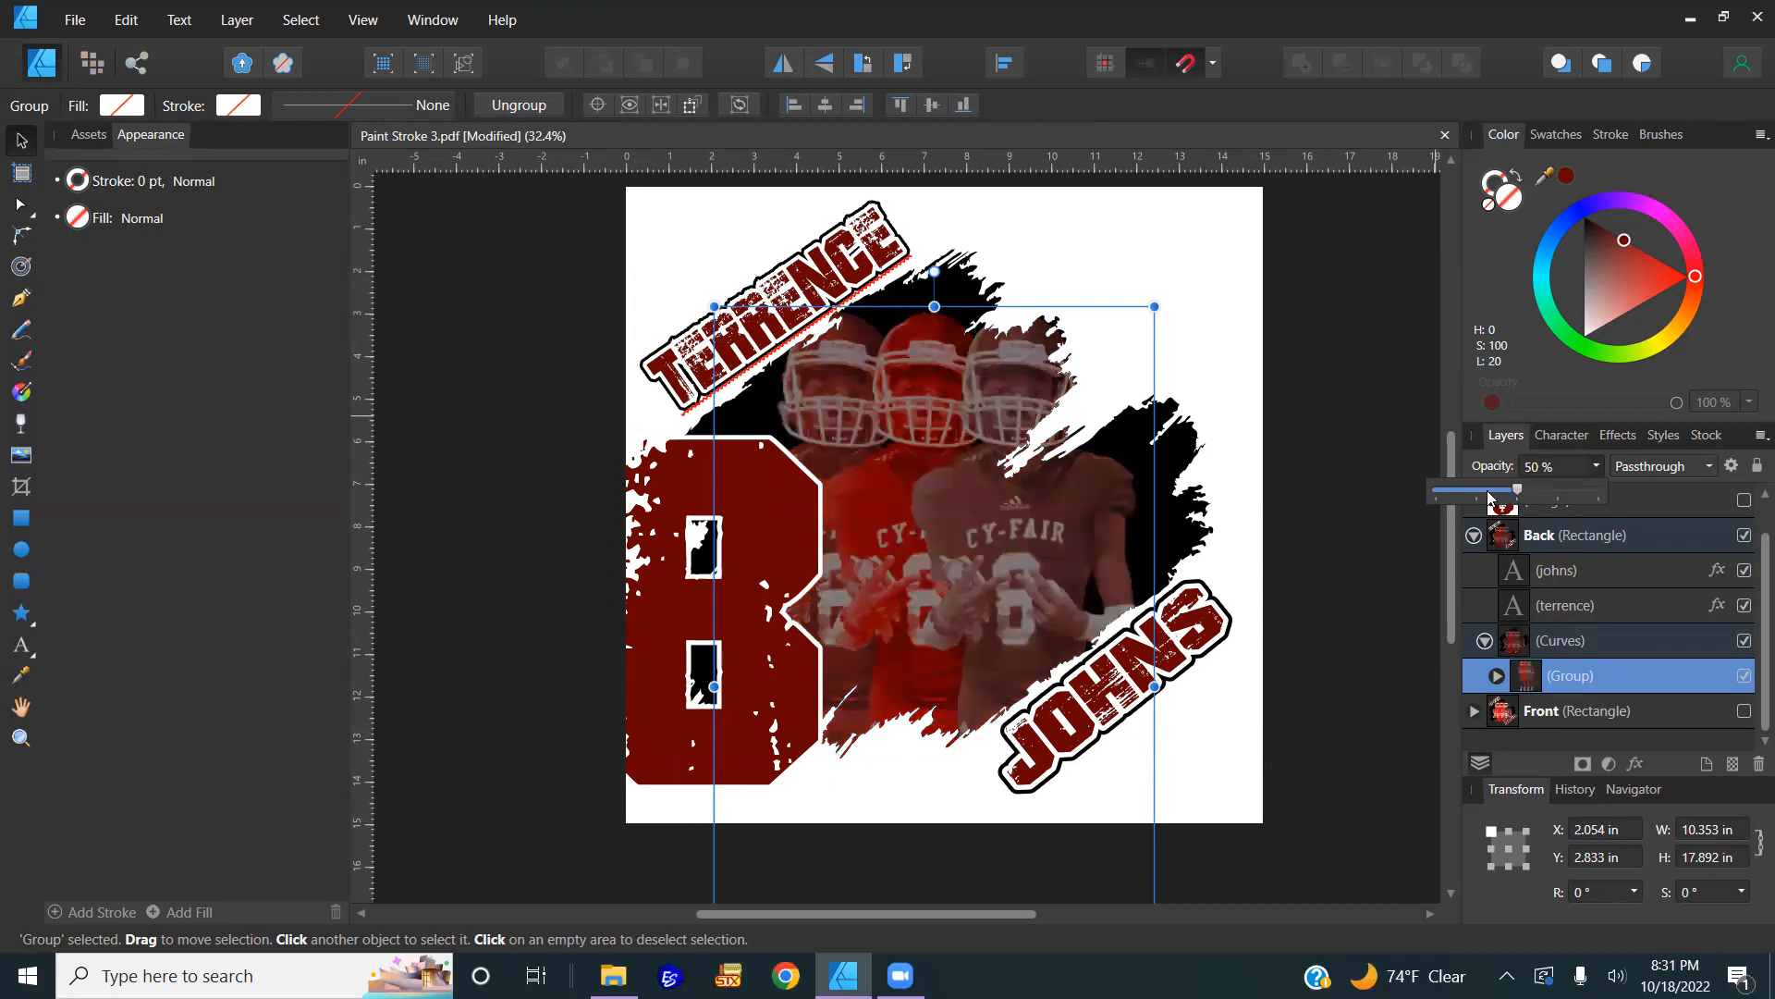
click(1489, 496)
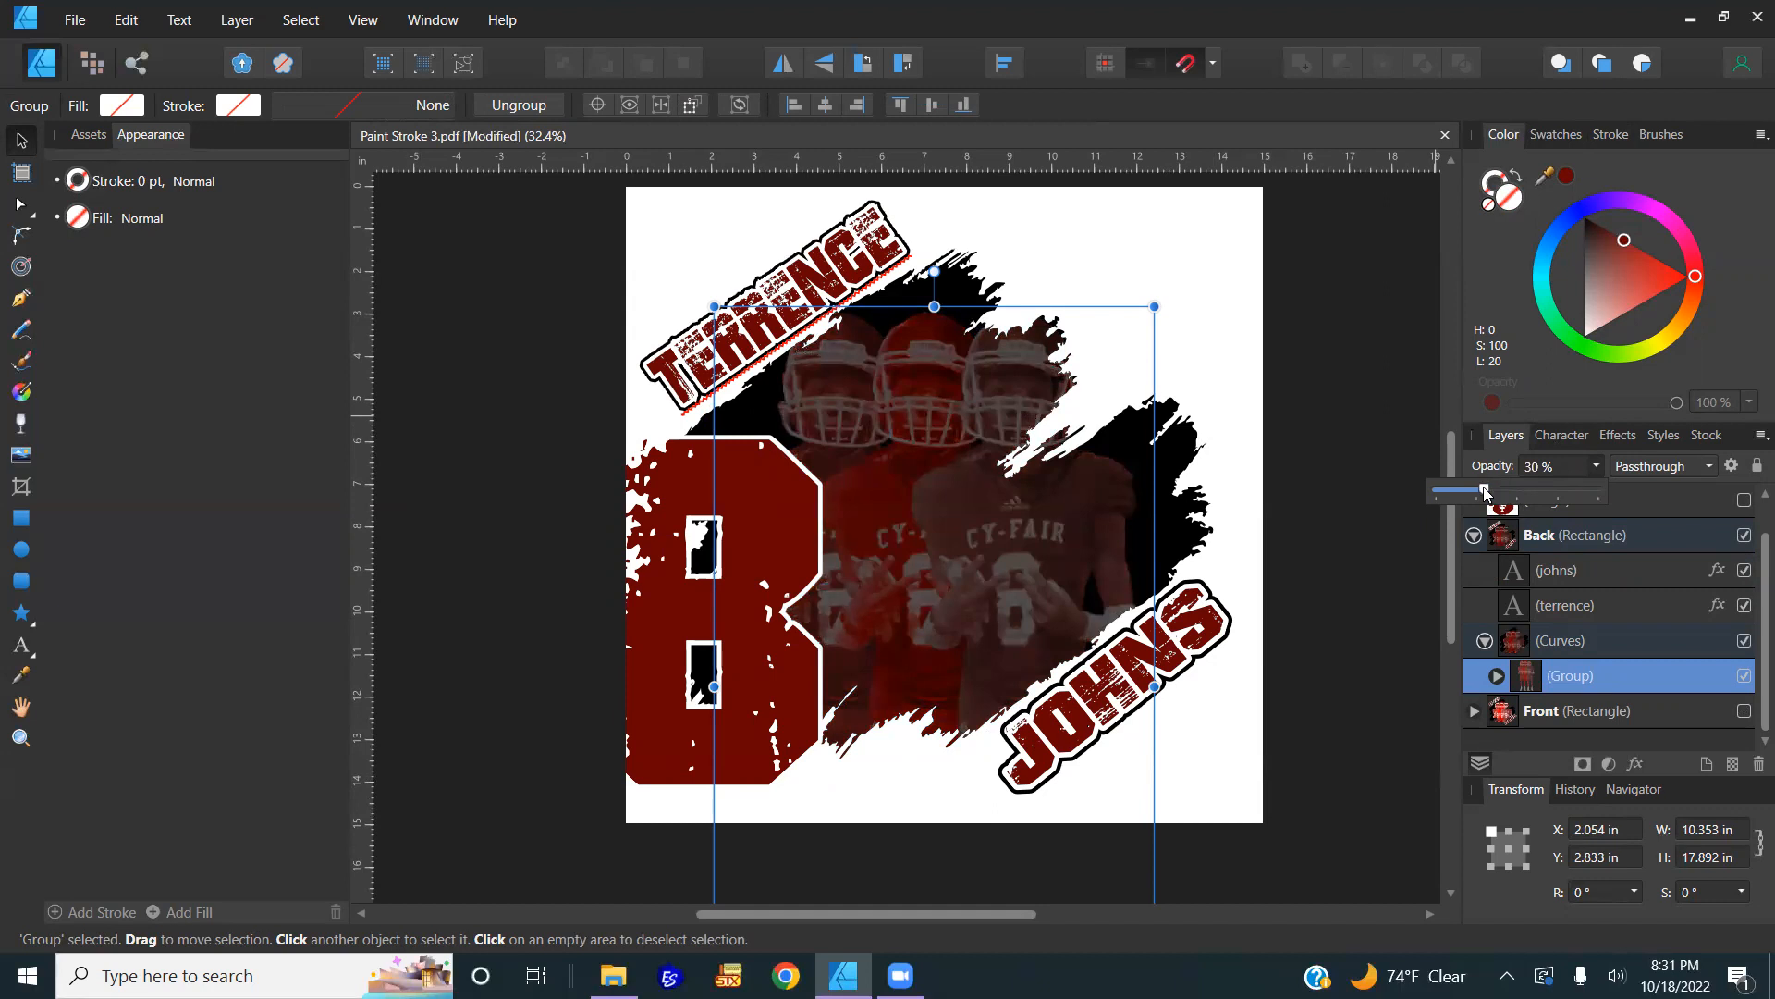
click(1344, 508)
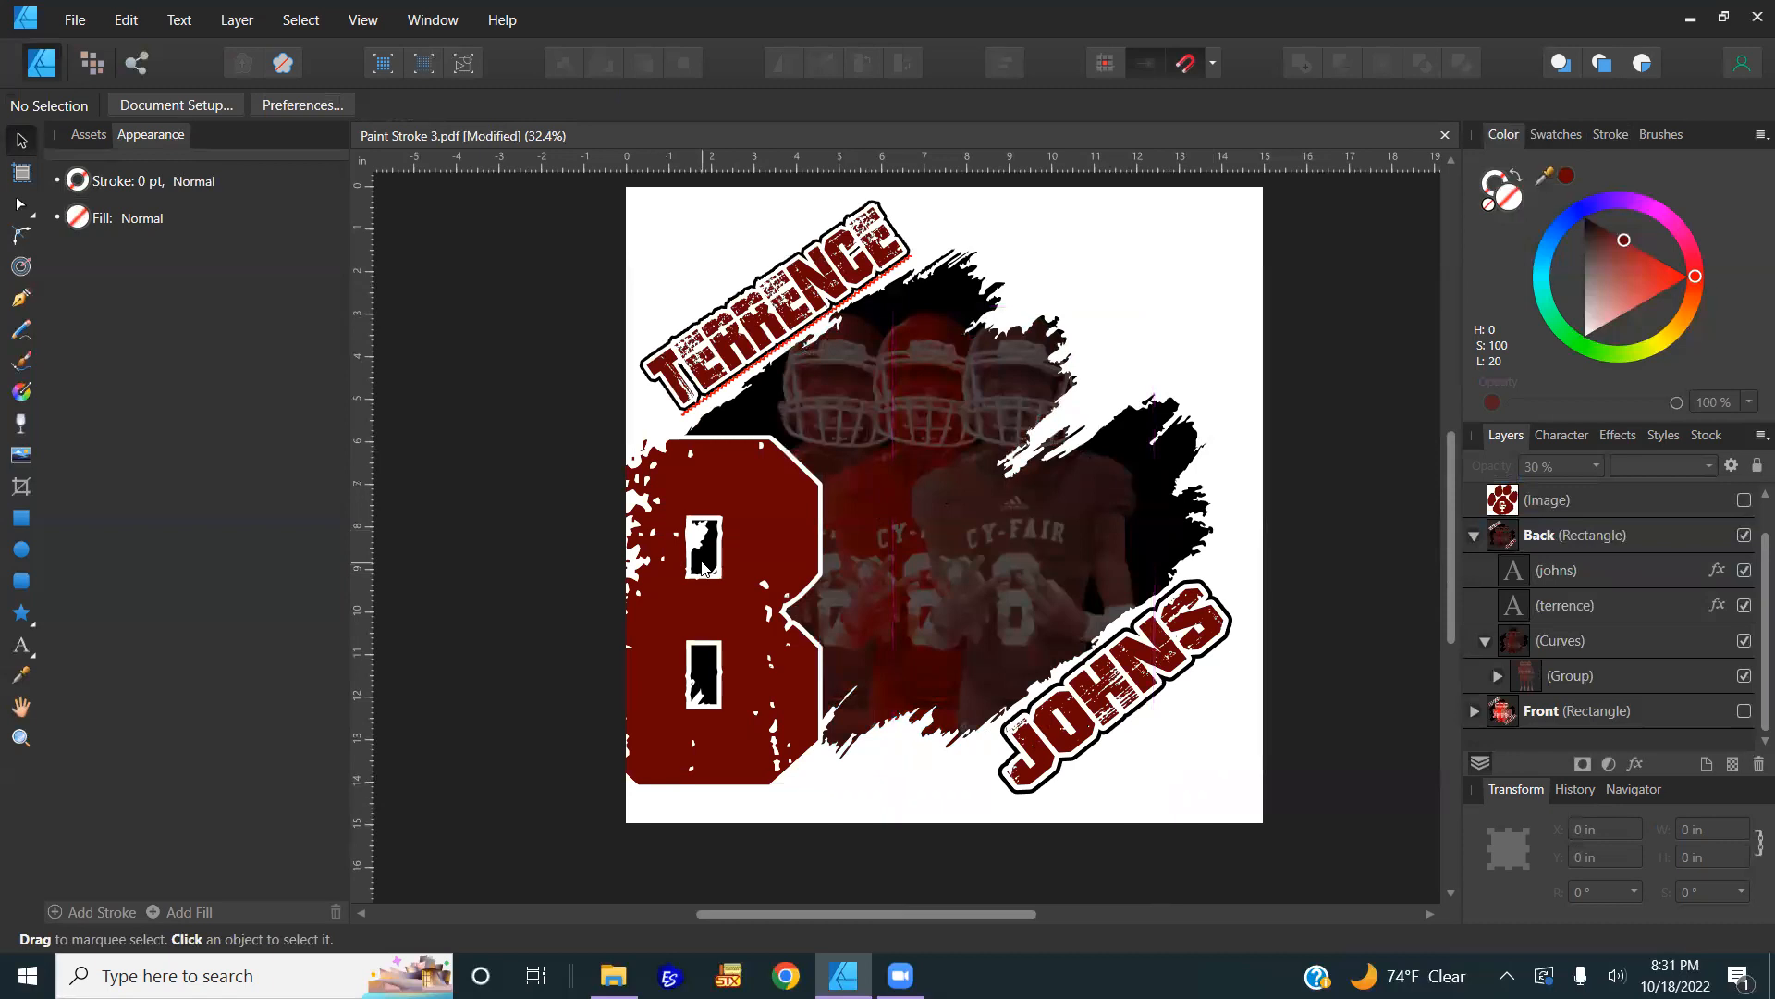
Step: Centre the 8, swap to white fill with dark-red stroke, set 15 pt behind the fill
drag(723, 579, 957, 483)
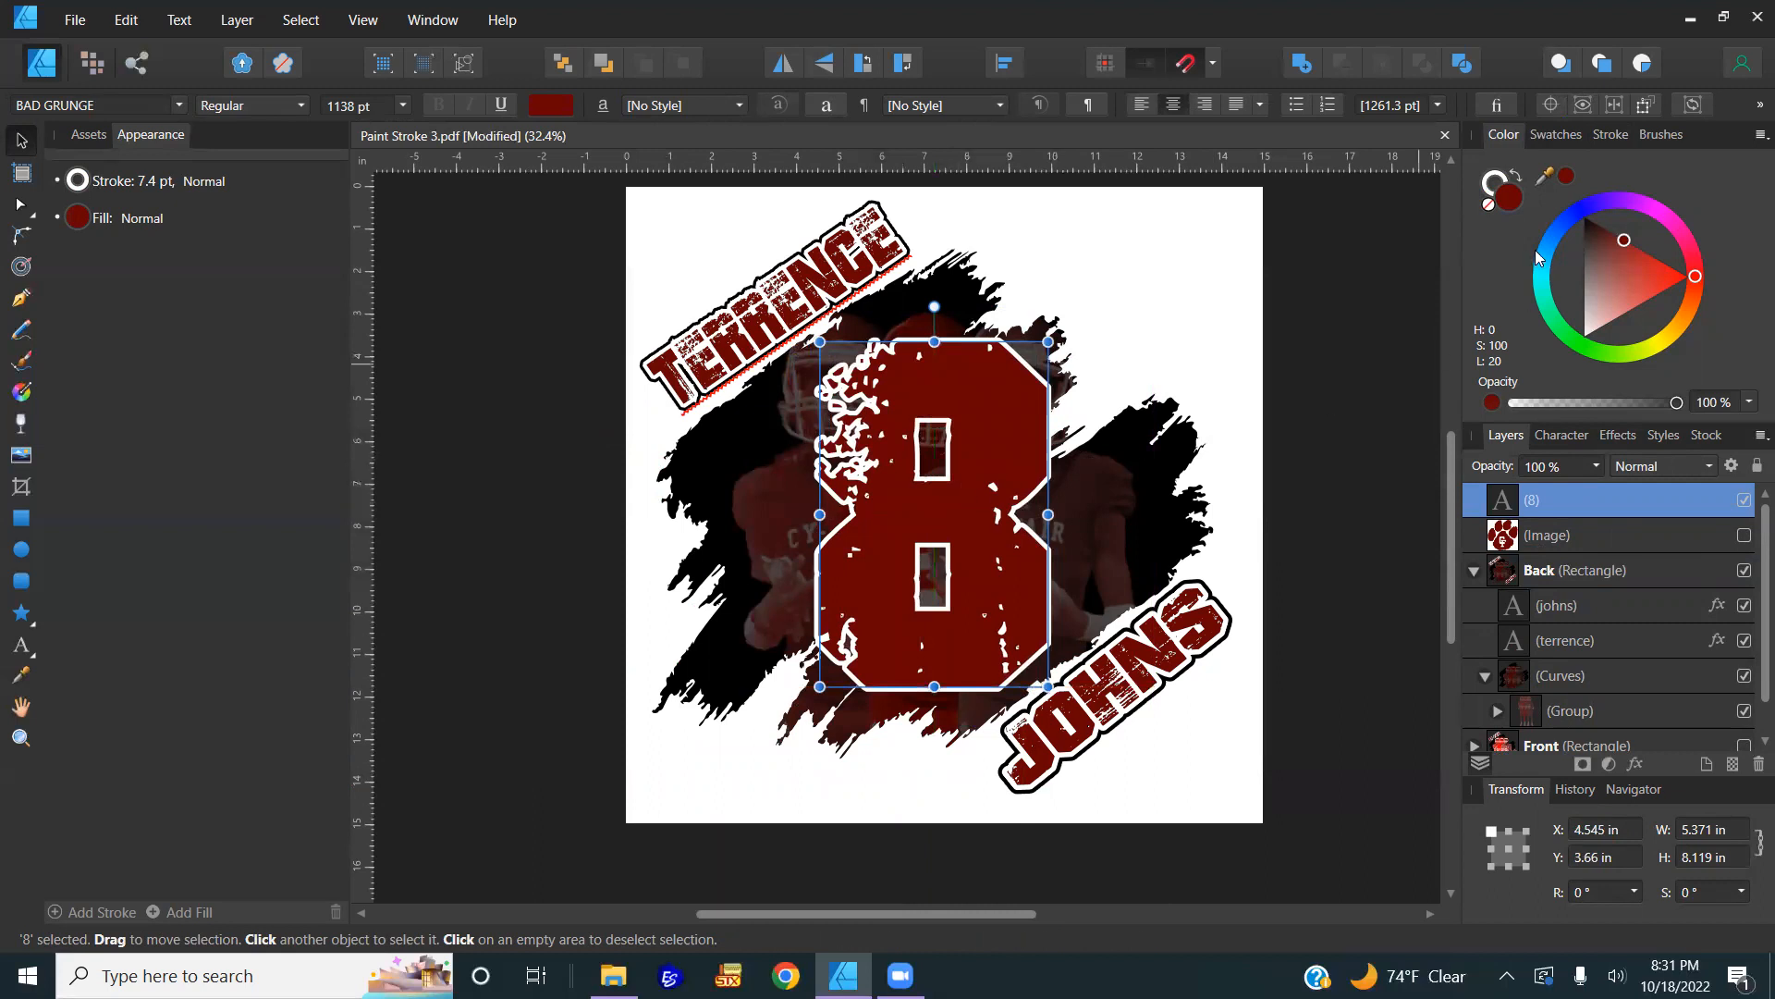
click(1517, 175)
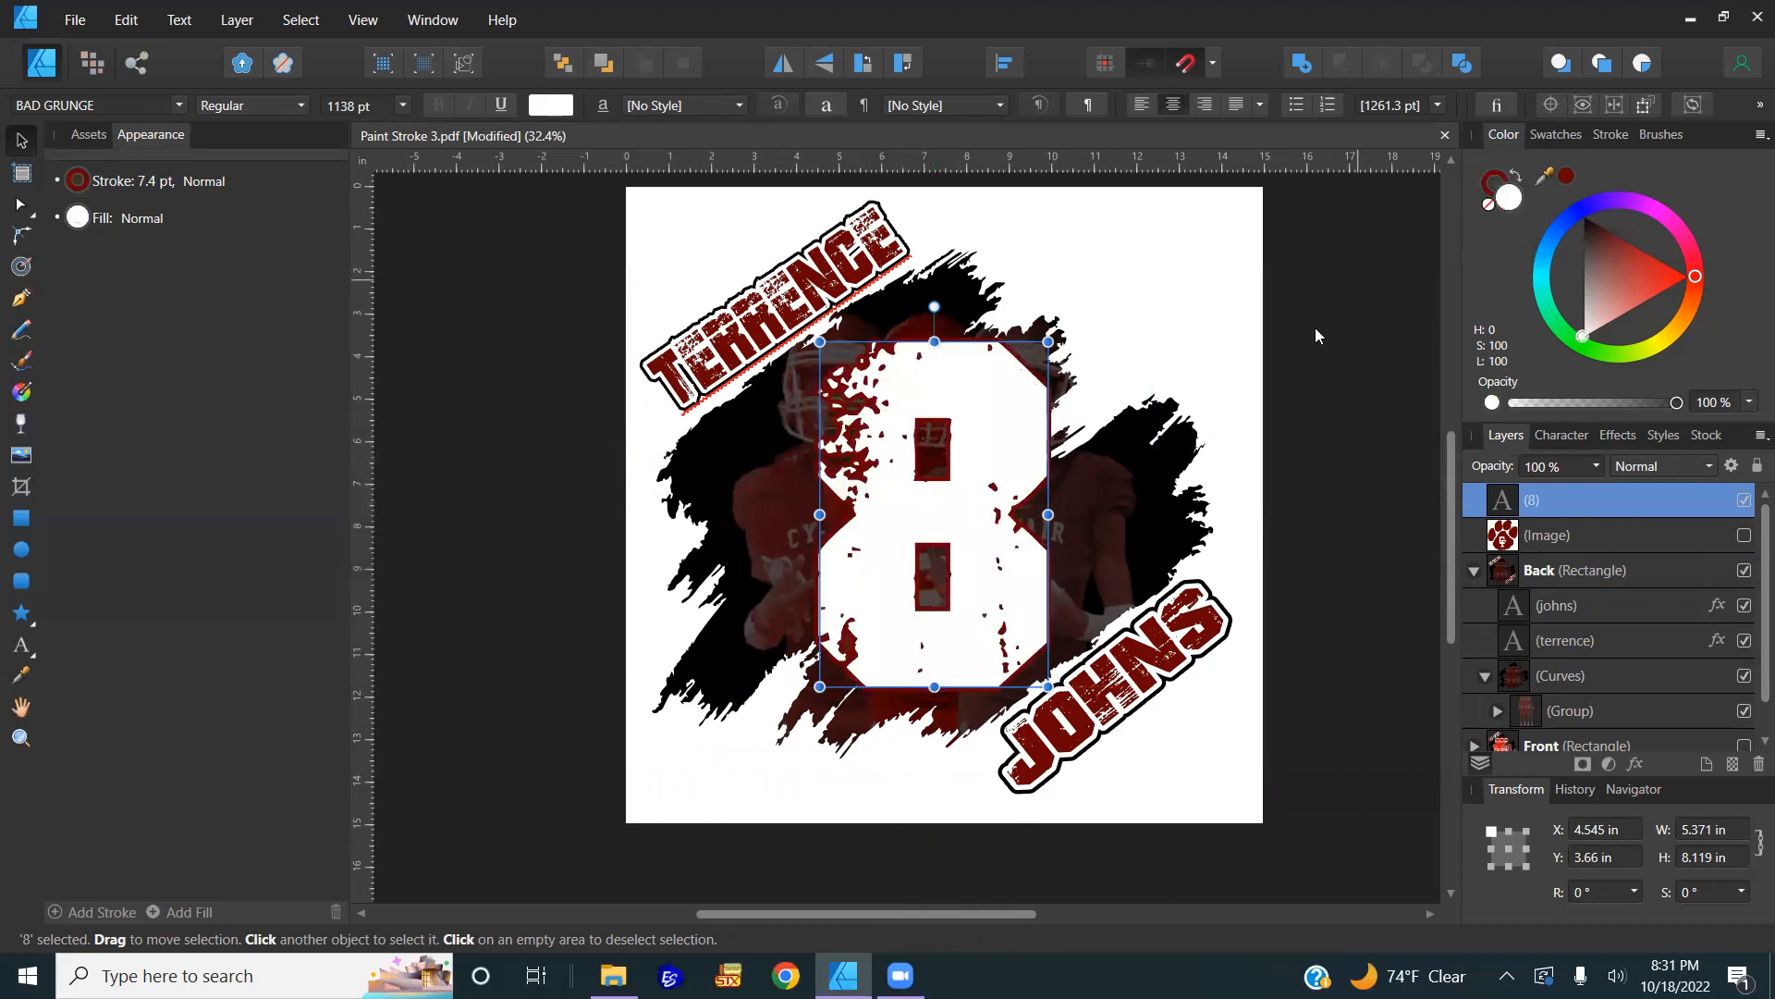
click(1610, 134)
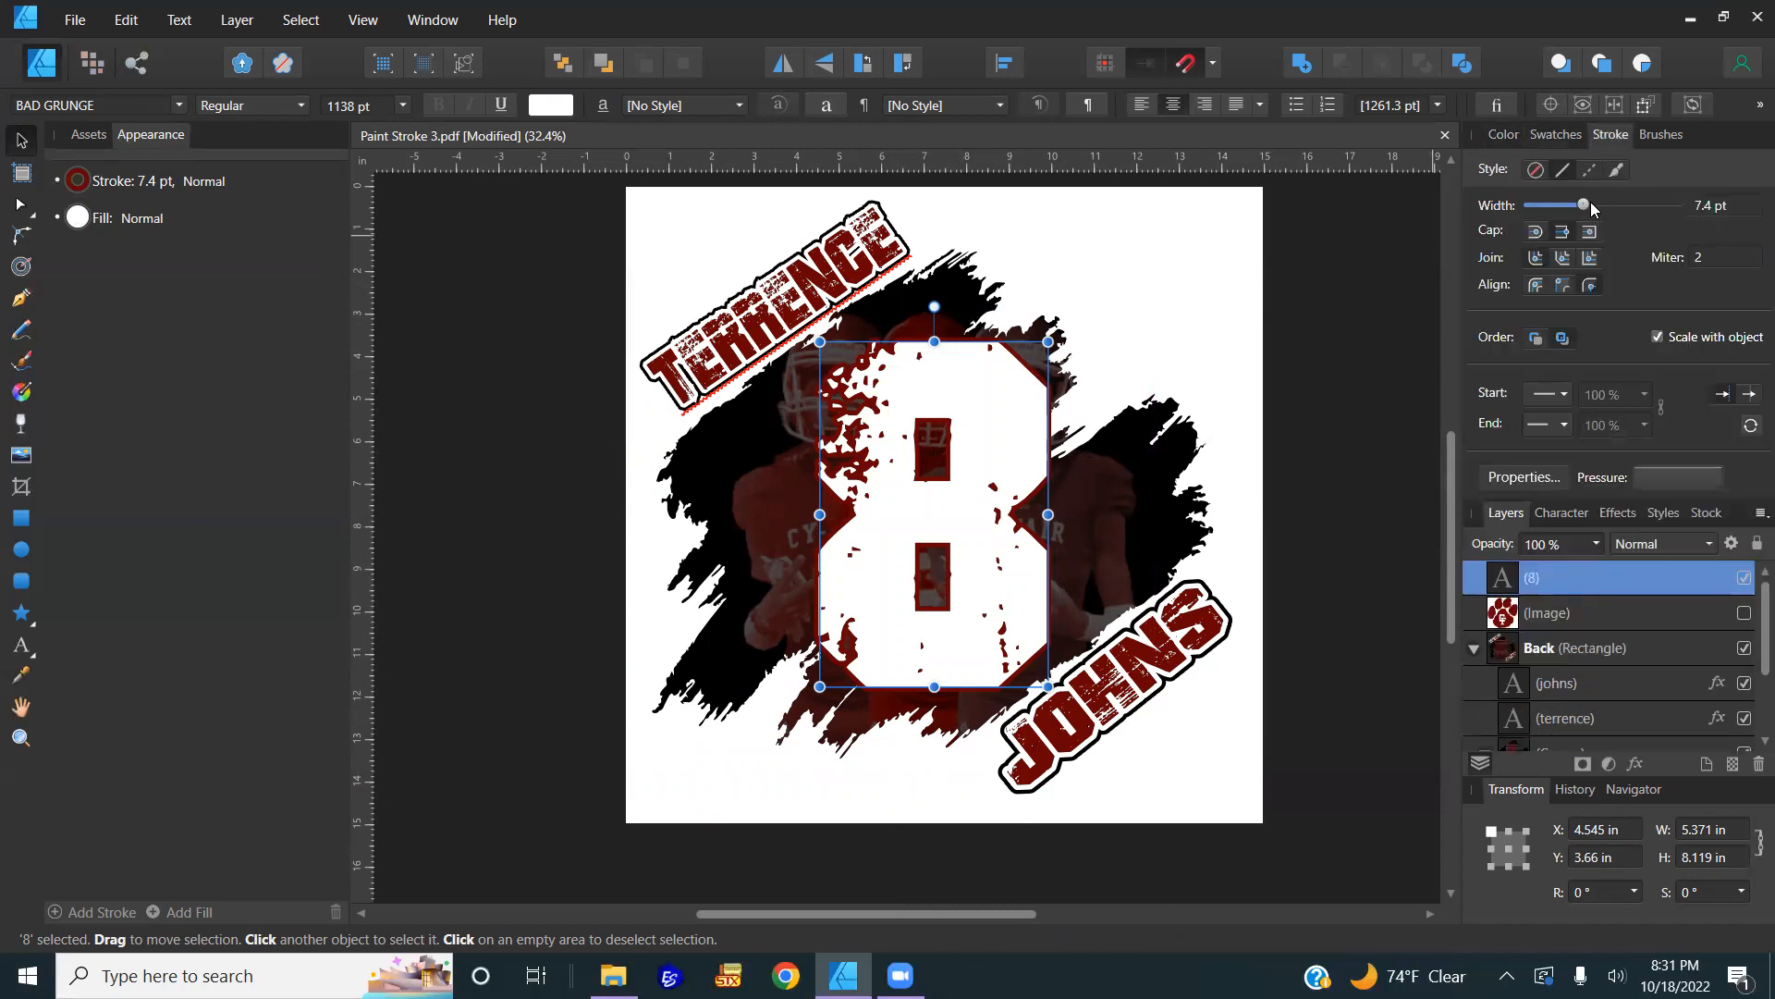
drag(1587, 205, 1603, 205)
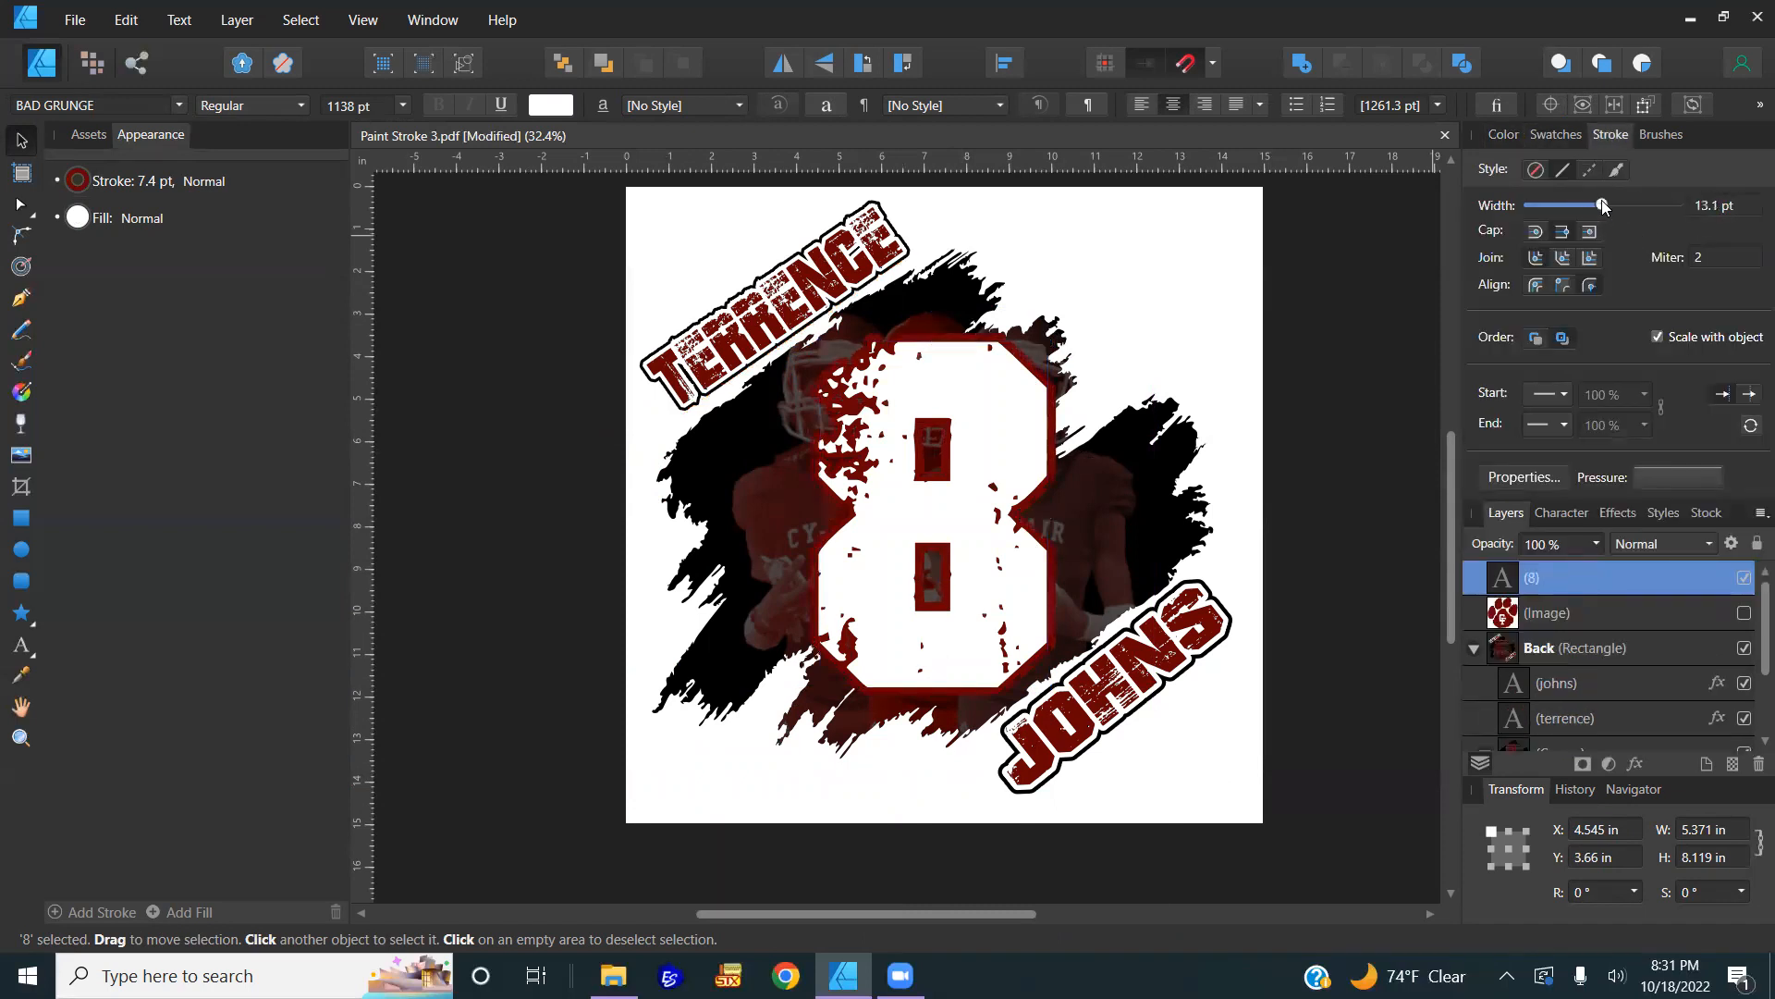
click(1536, 338)
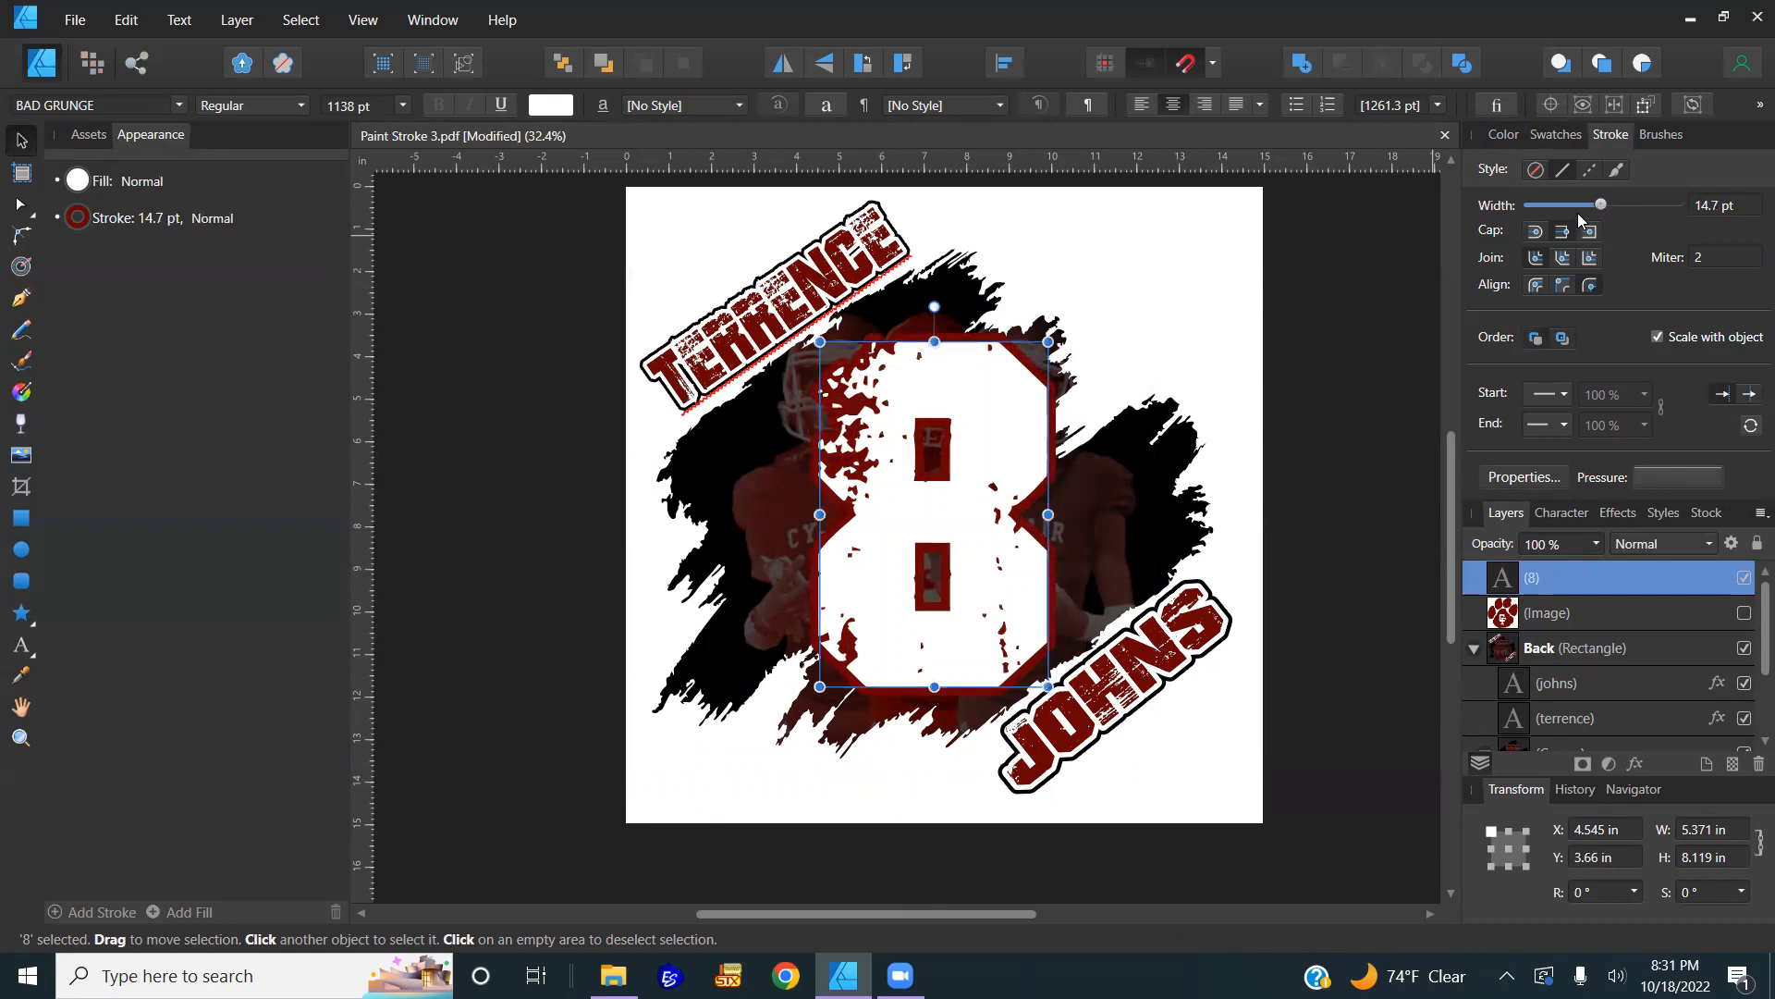
click(1707, 212)
text(15)
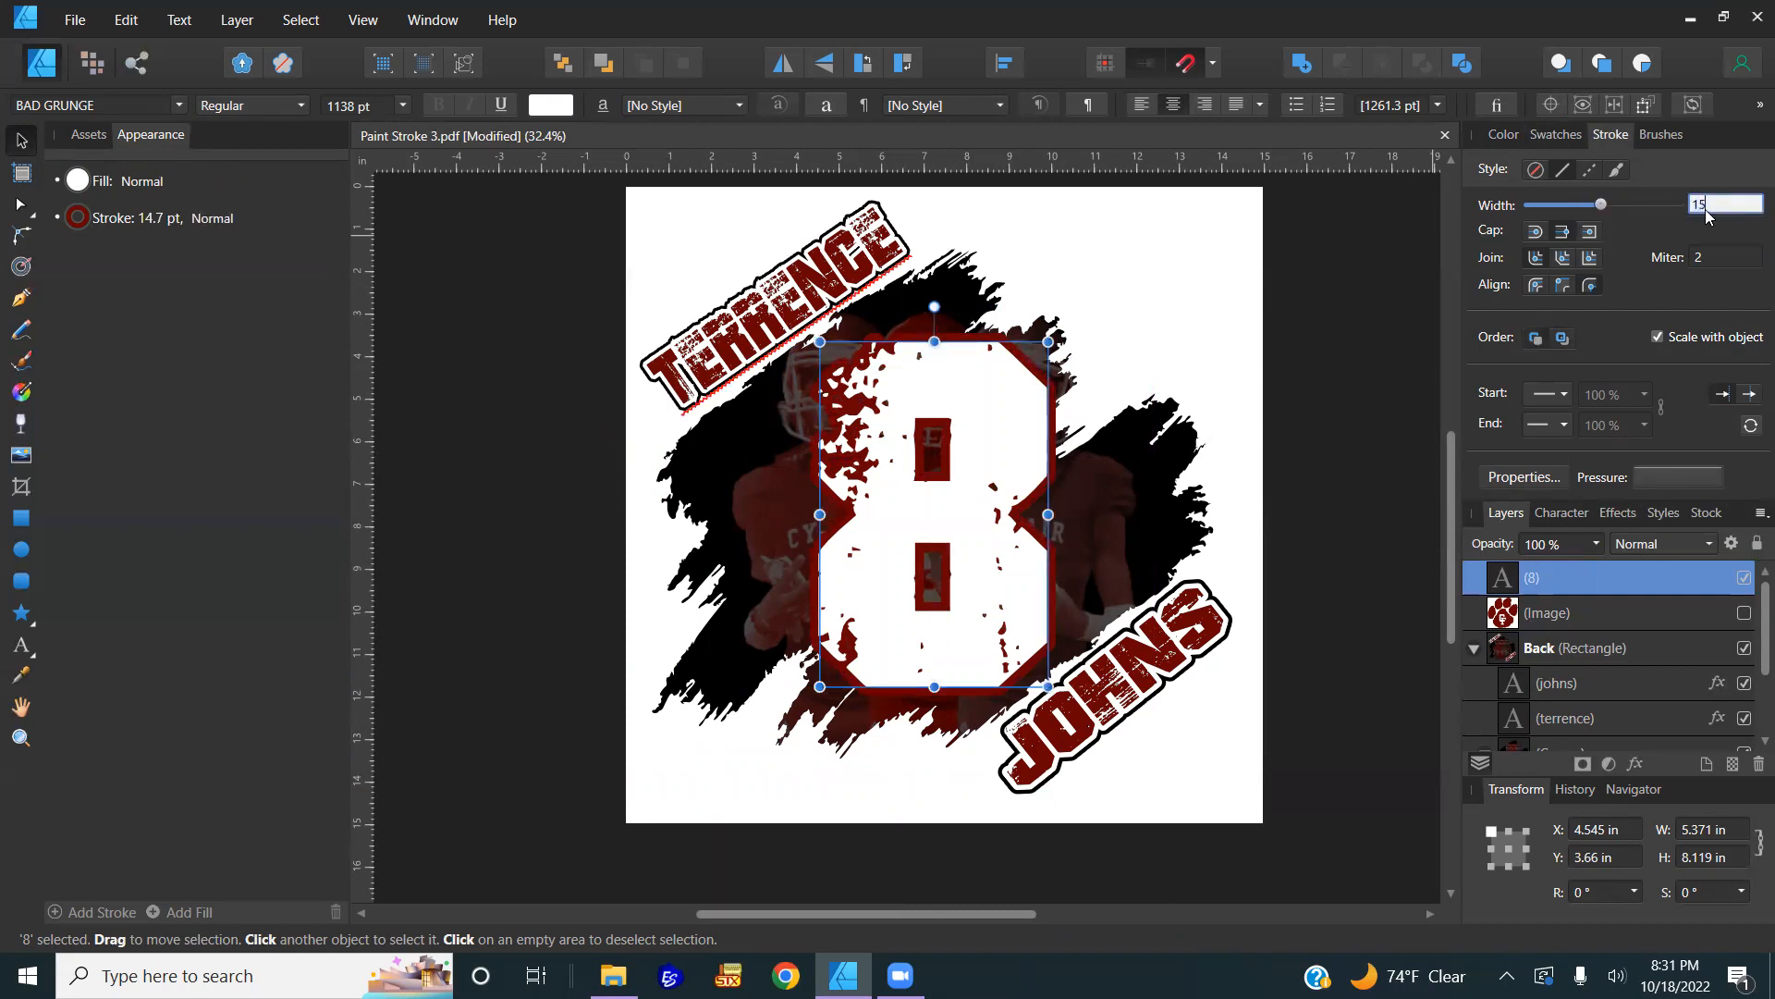
key(Return)
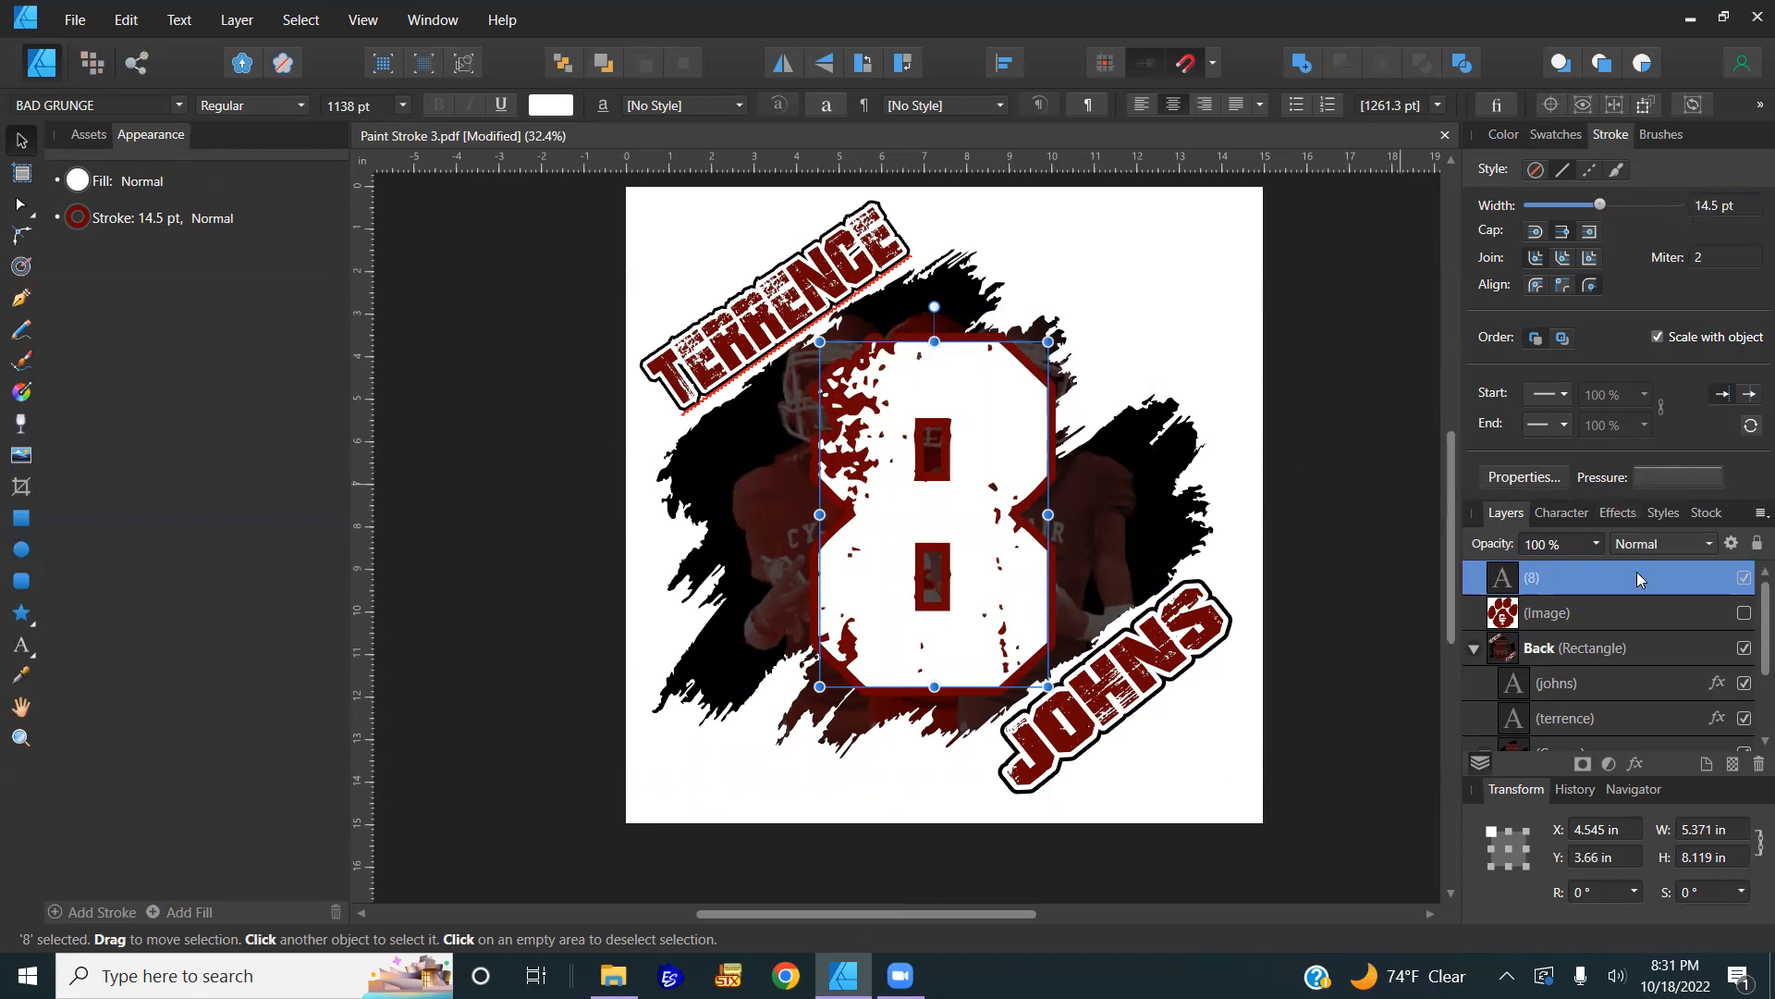
Step: Give the 8 a thick black Outline layer effect
click(1636, 763)
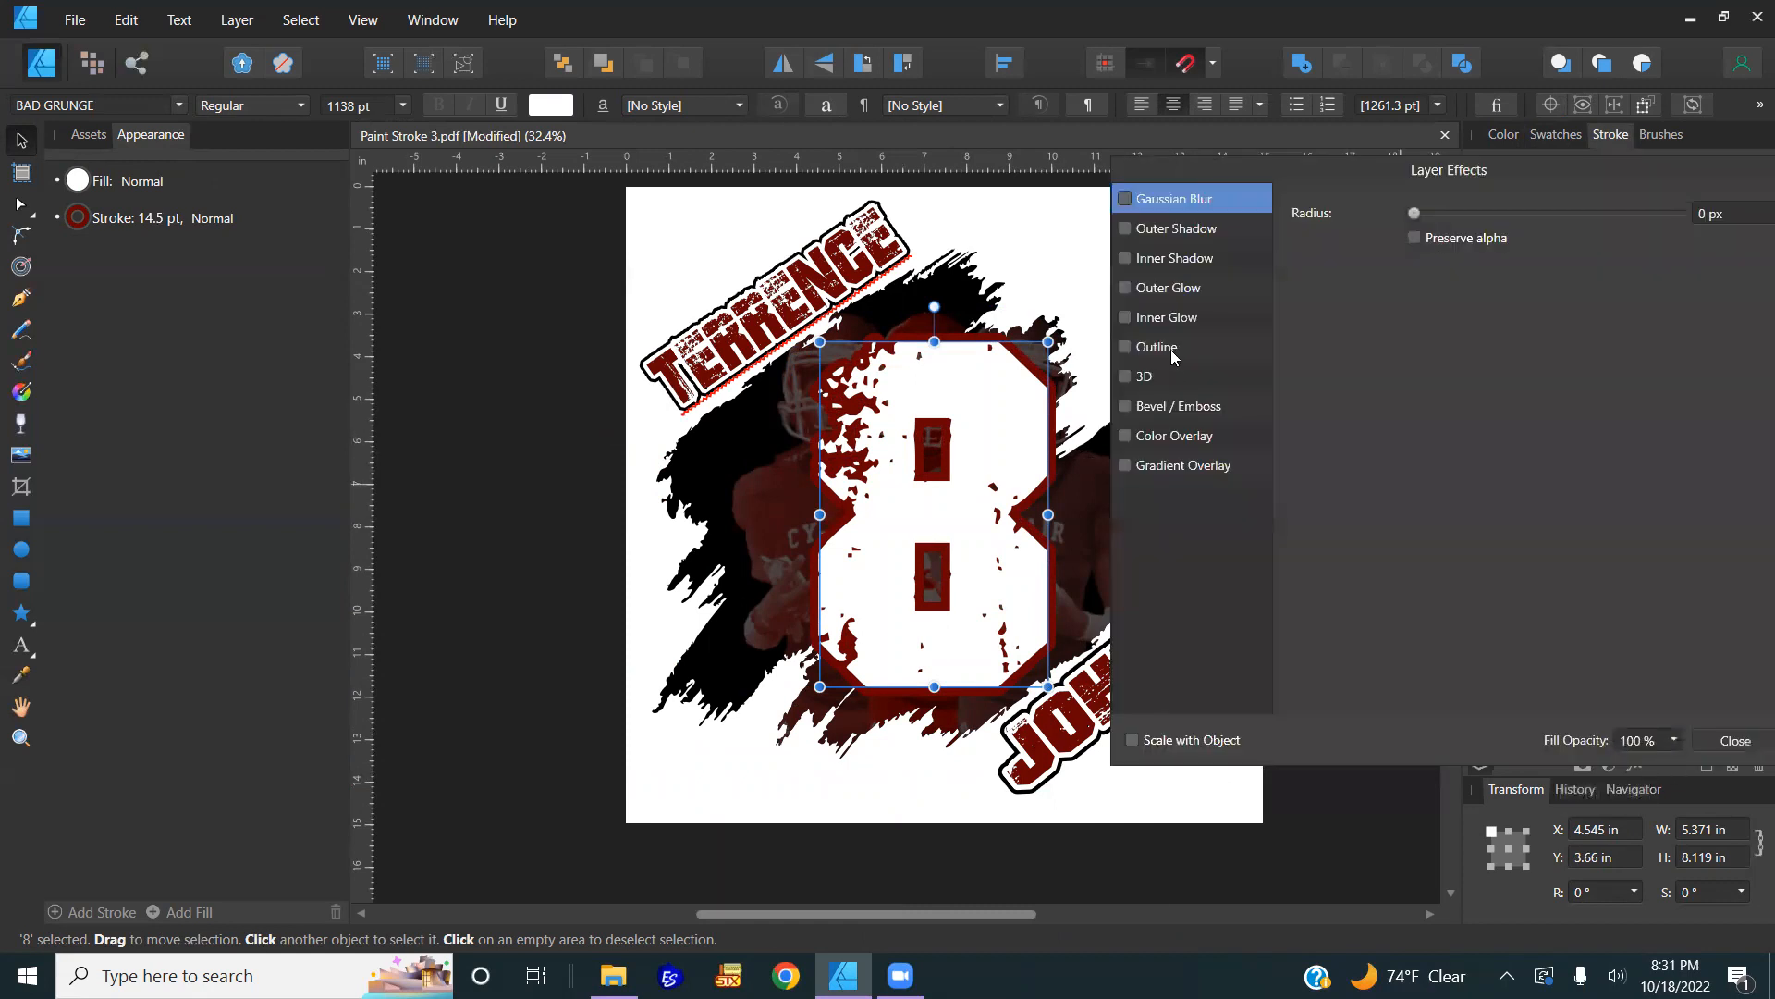
click(1158, 347)
drag(1414, 267, 1507, 266)
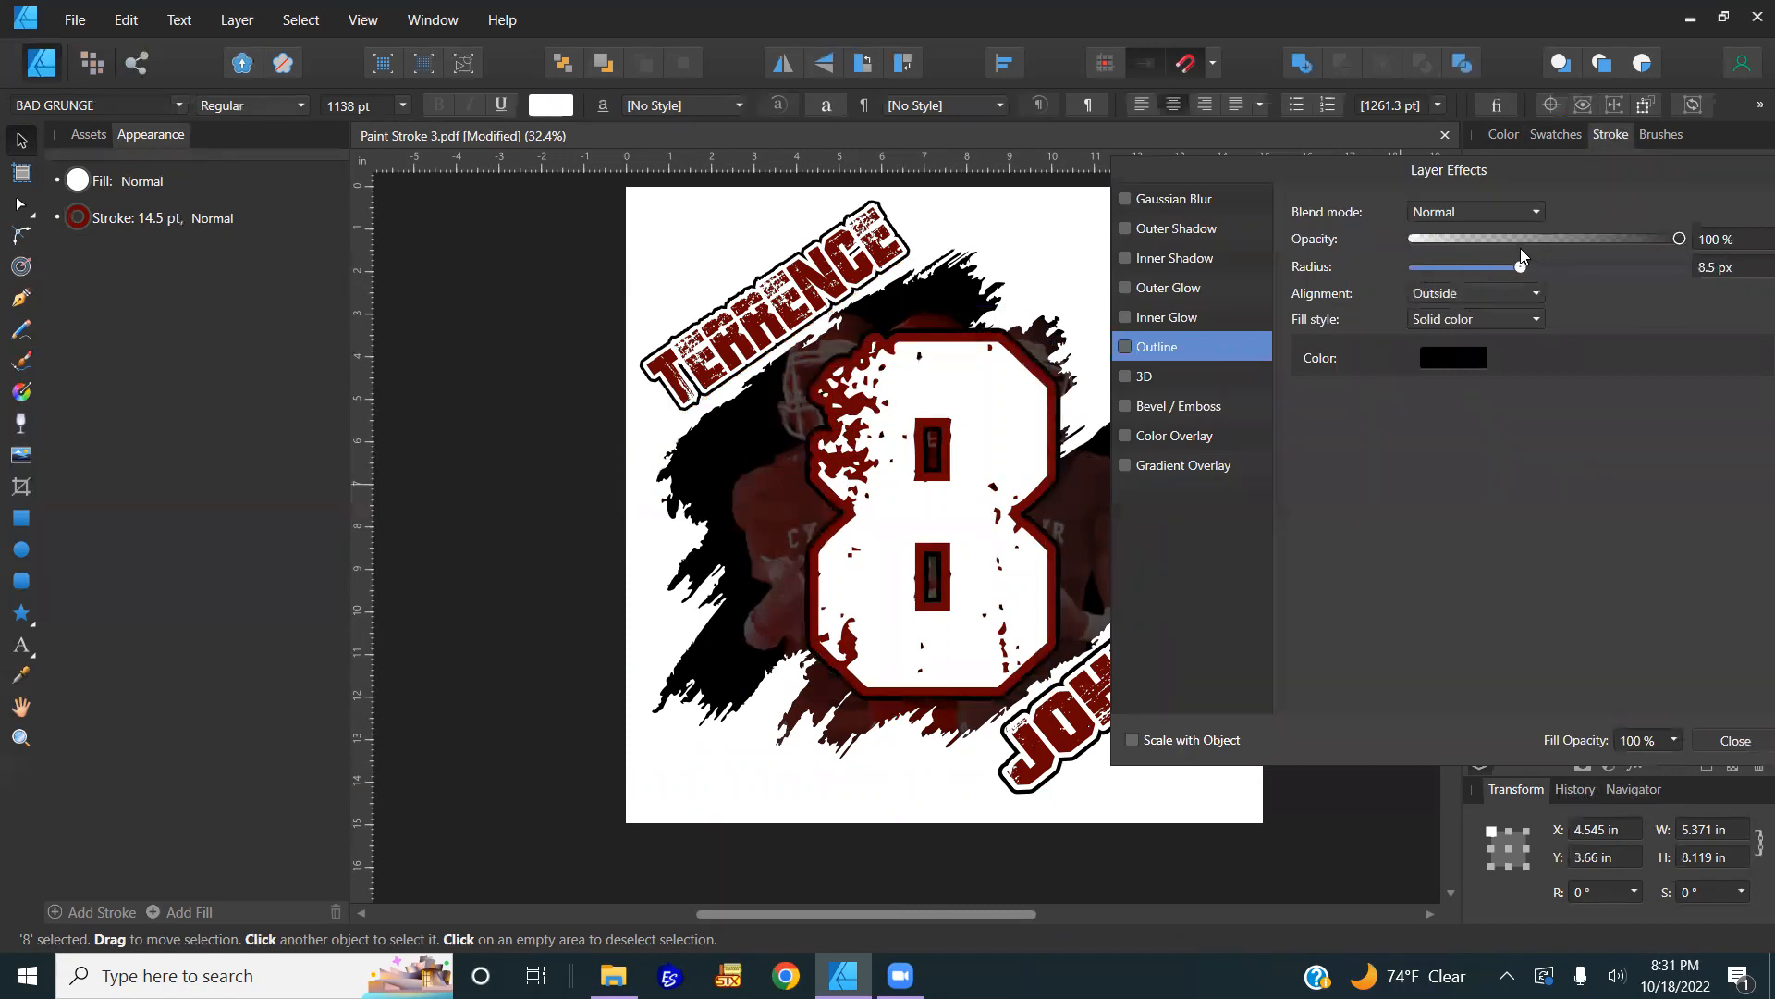
click(1735, 741)
click(1353, 569)
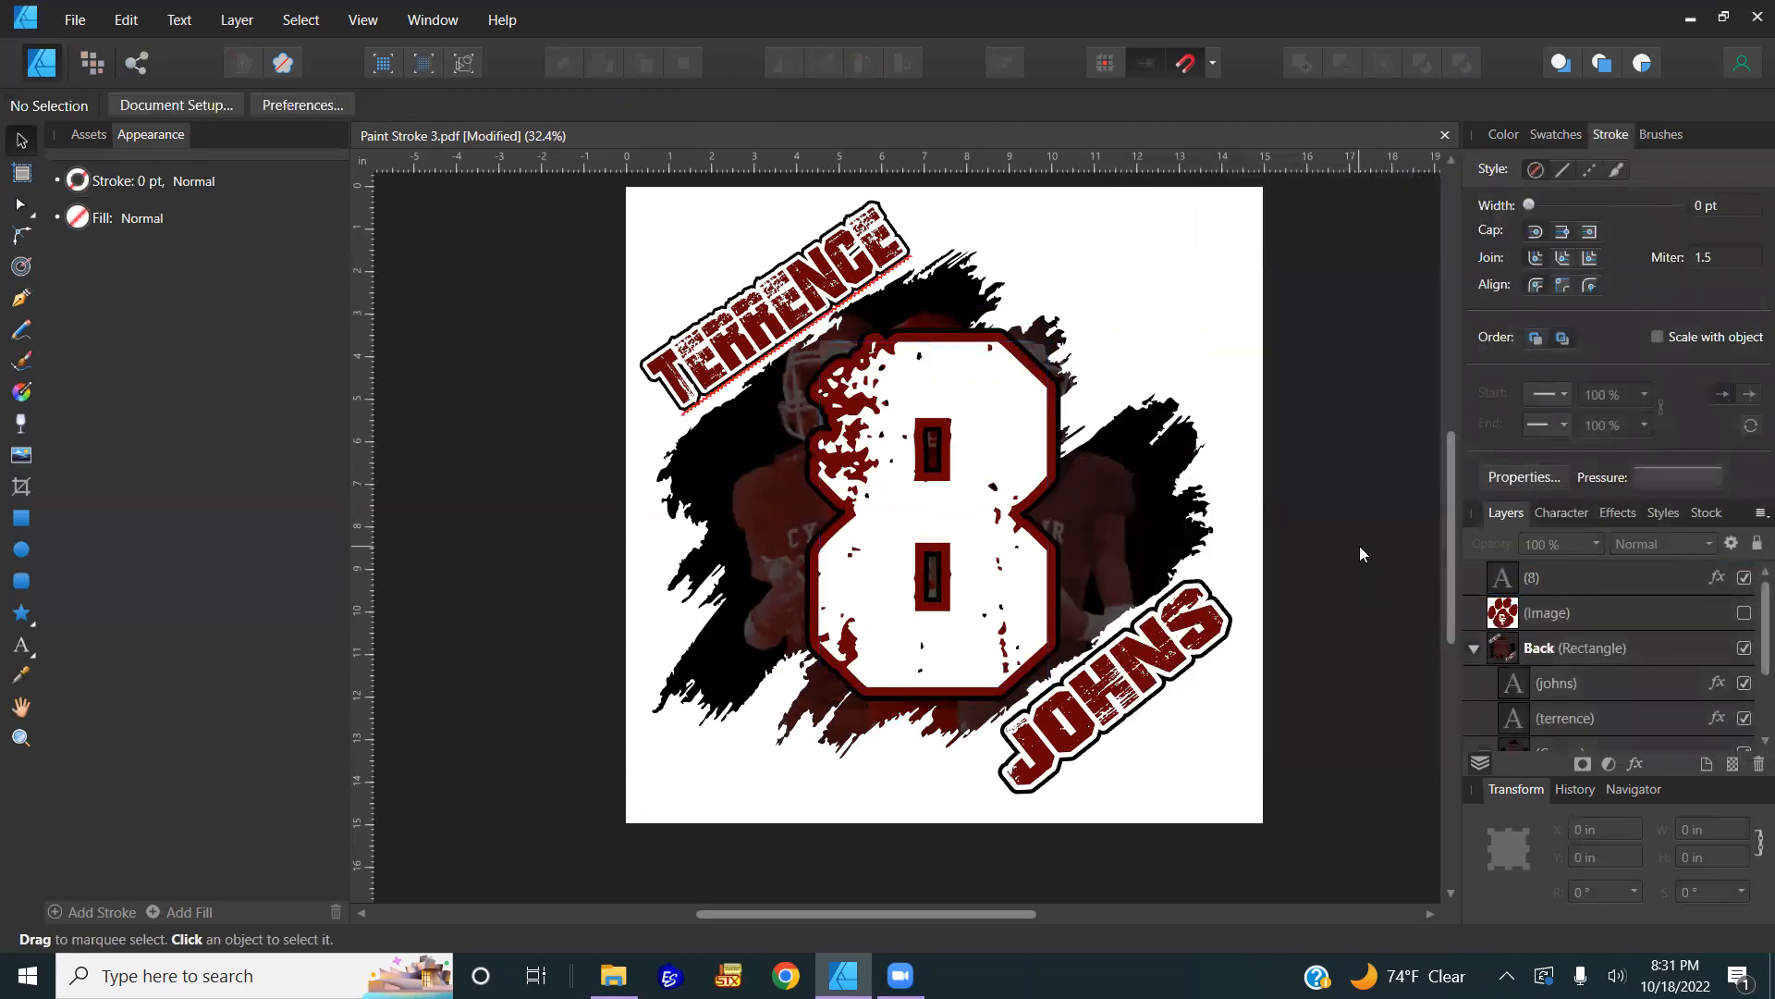
Step: Apply a heavy Gaussian blur of about 14 px to the 8
click(969, 552)
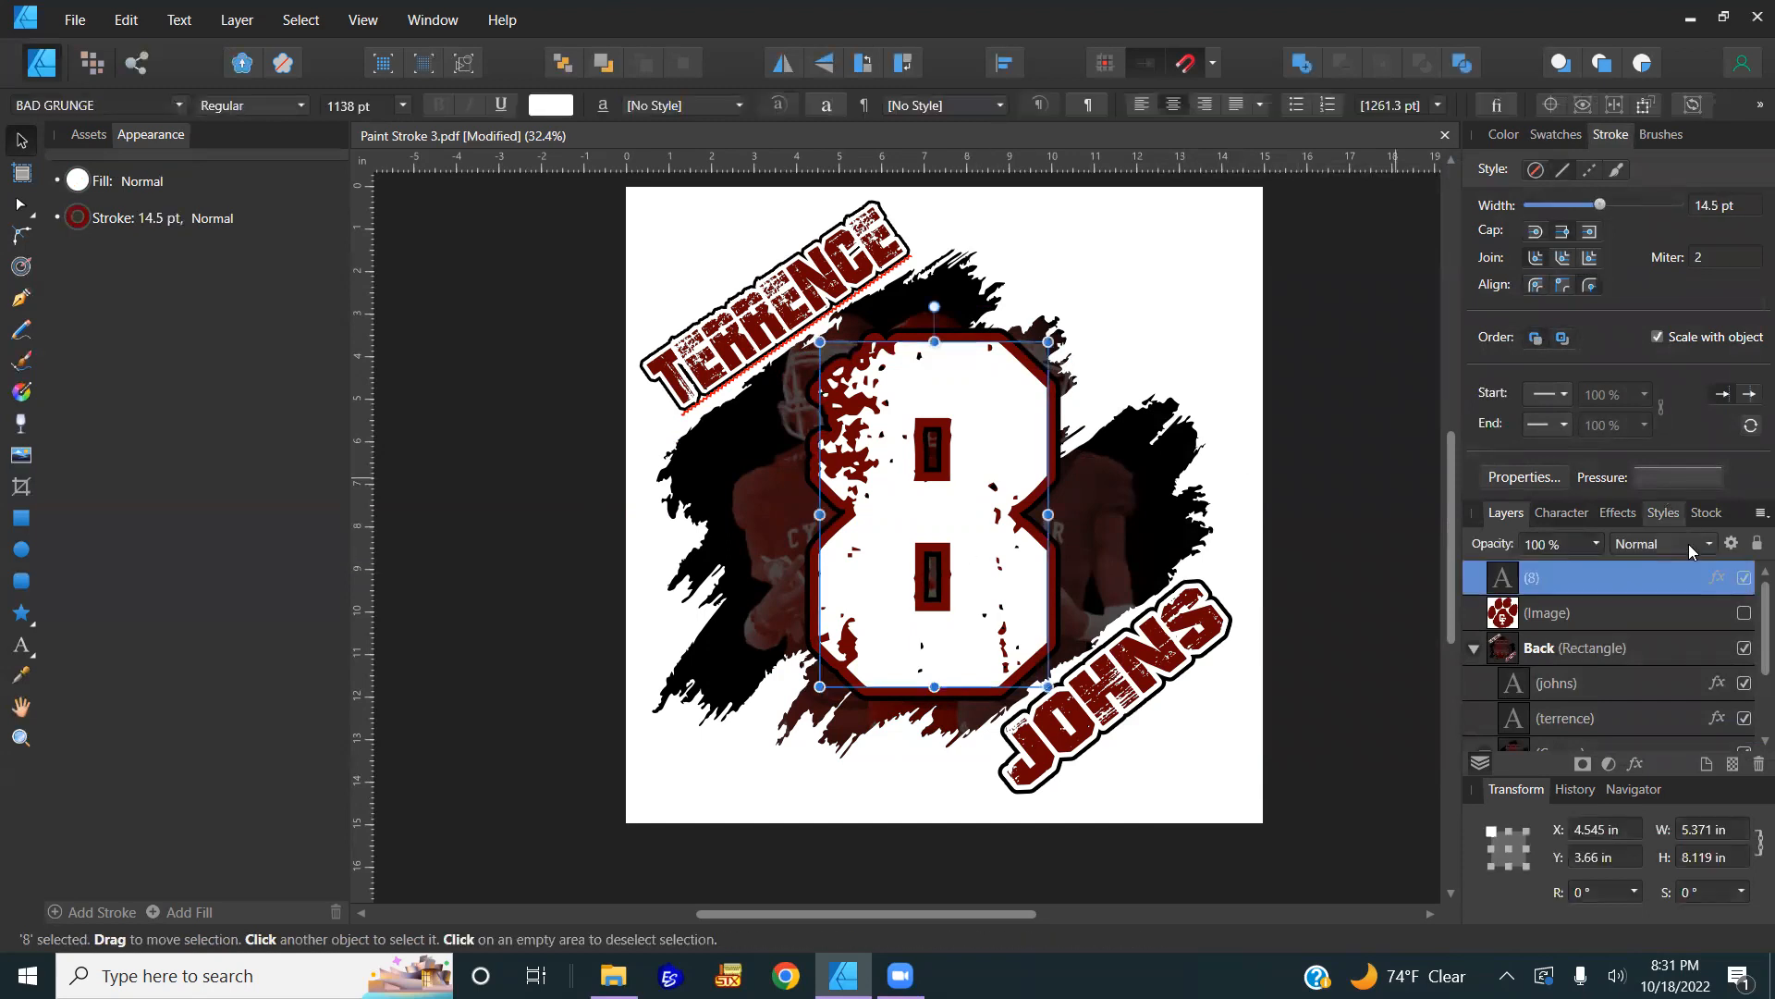
click(1718, 578)
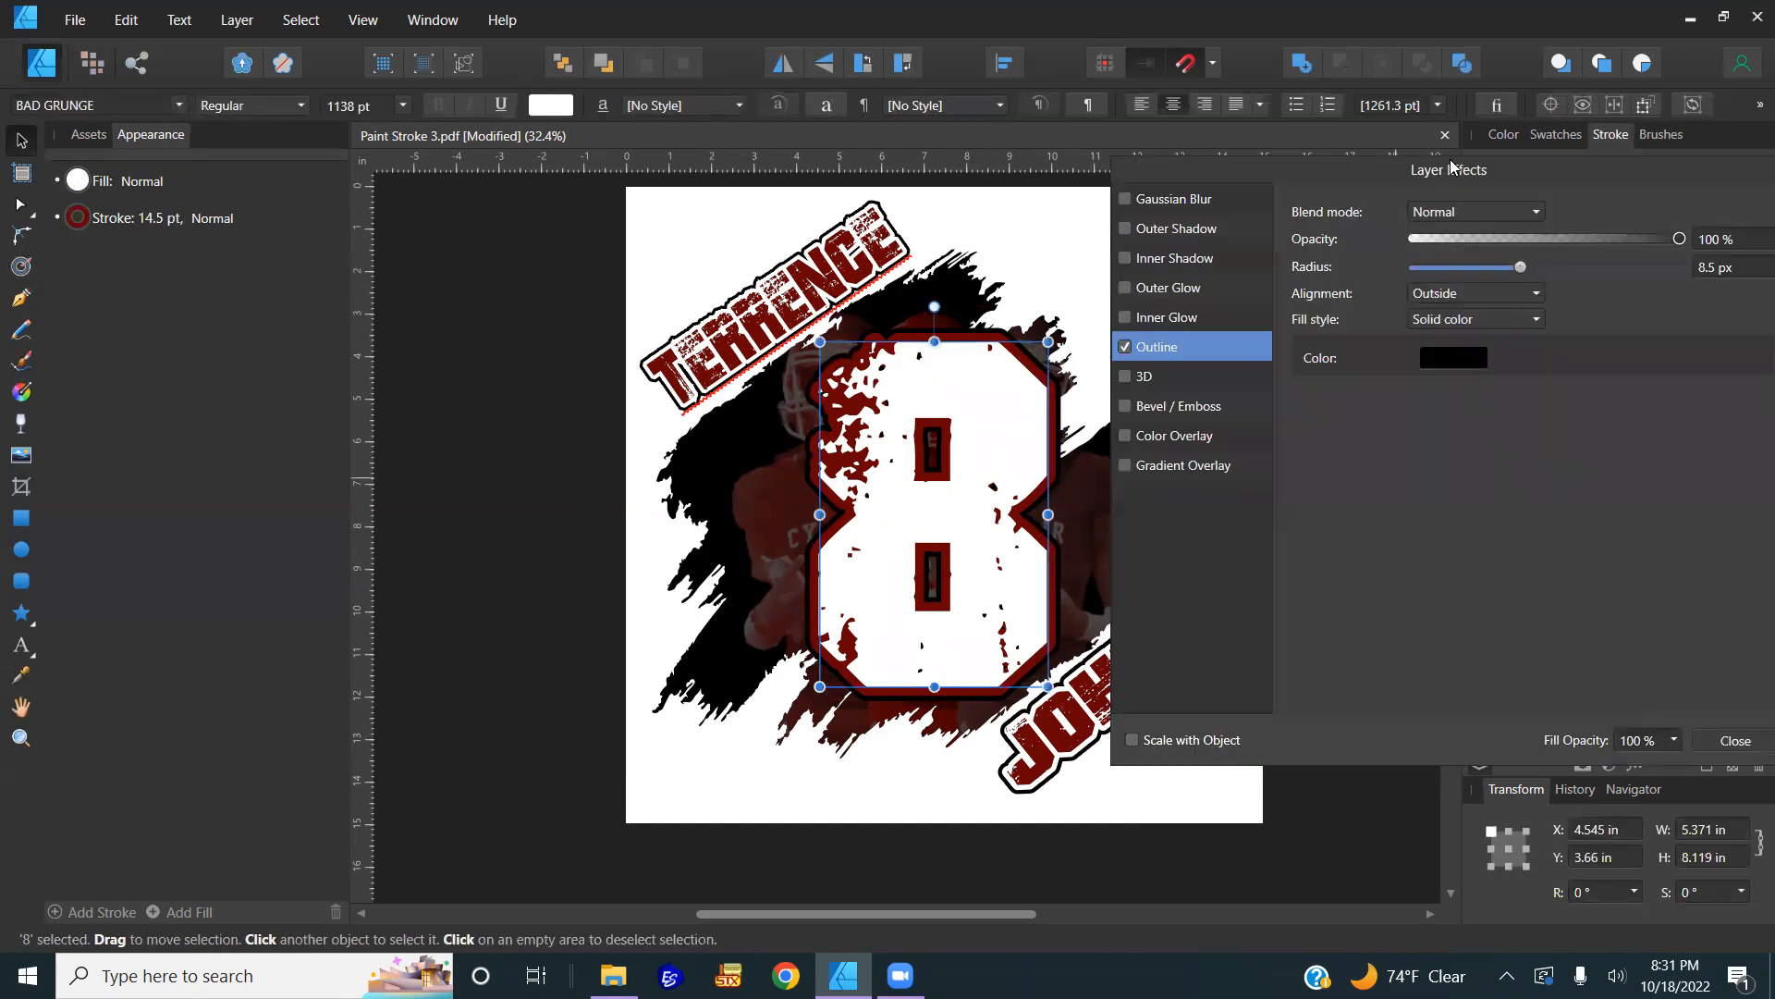
drag(1451, 167, 1473, 188)
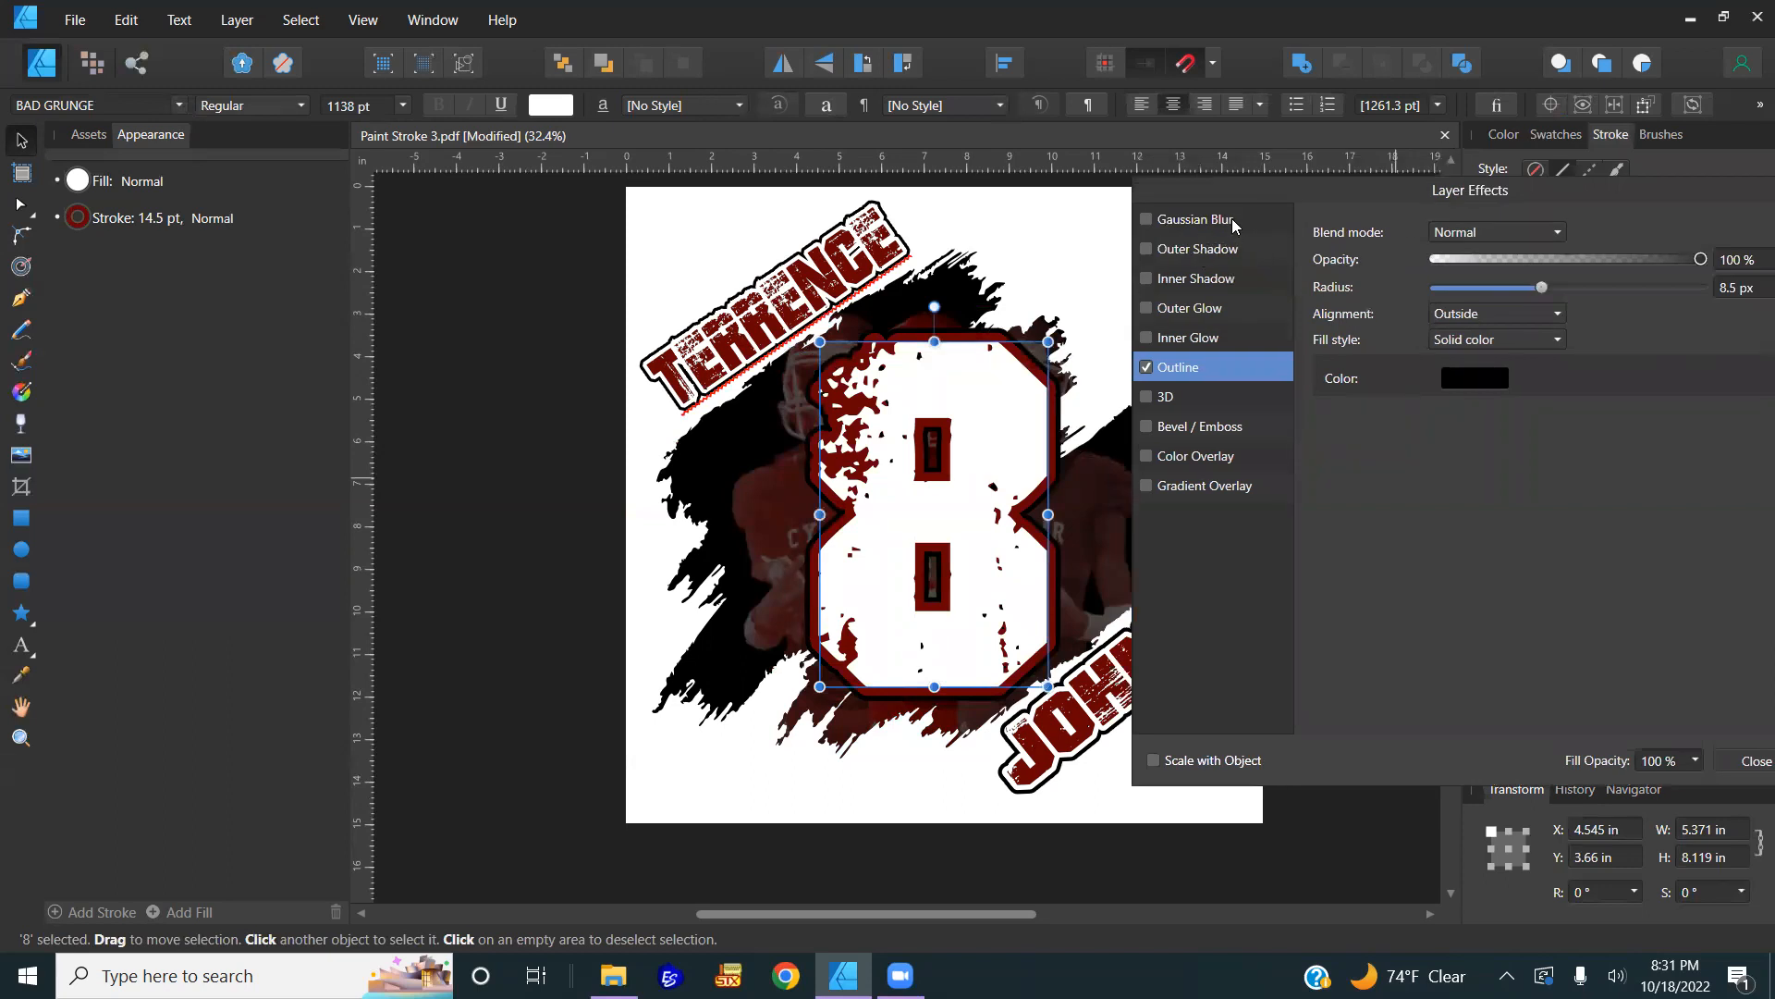
click(1172, 220)
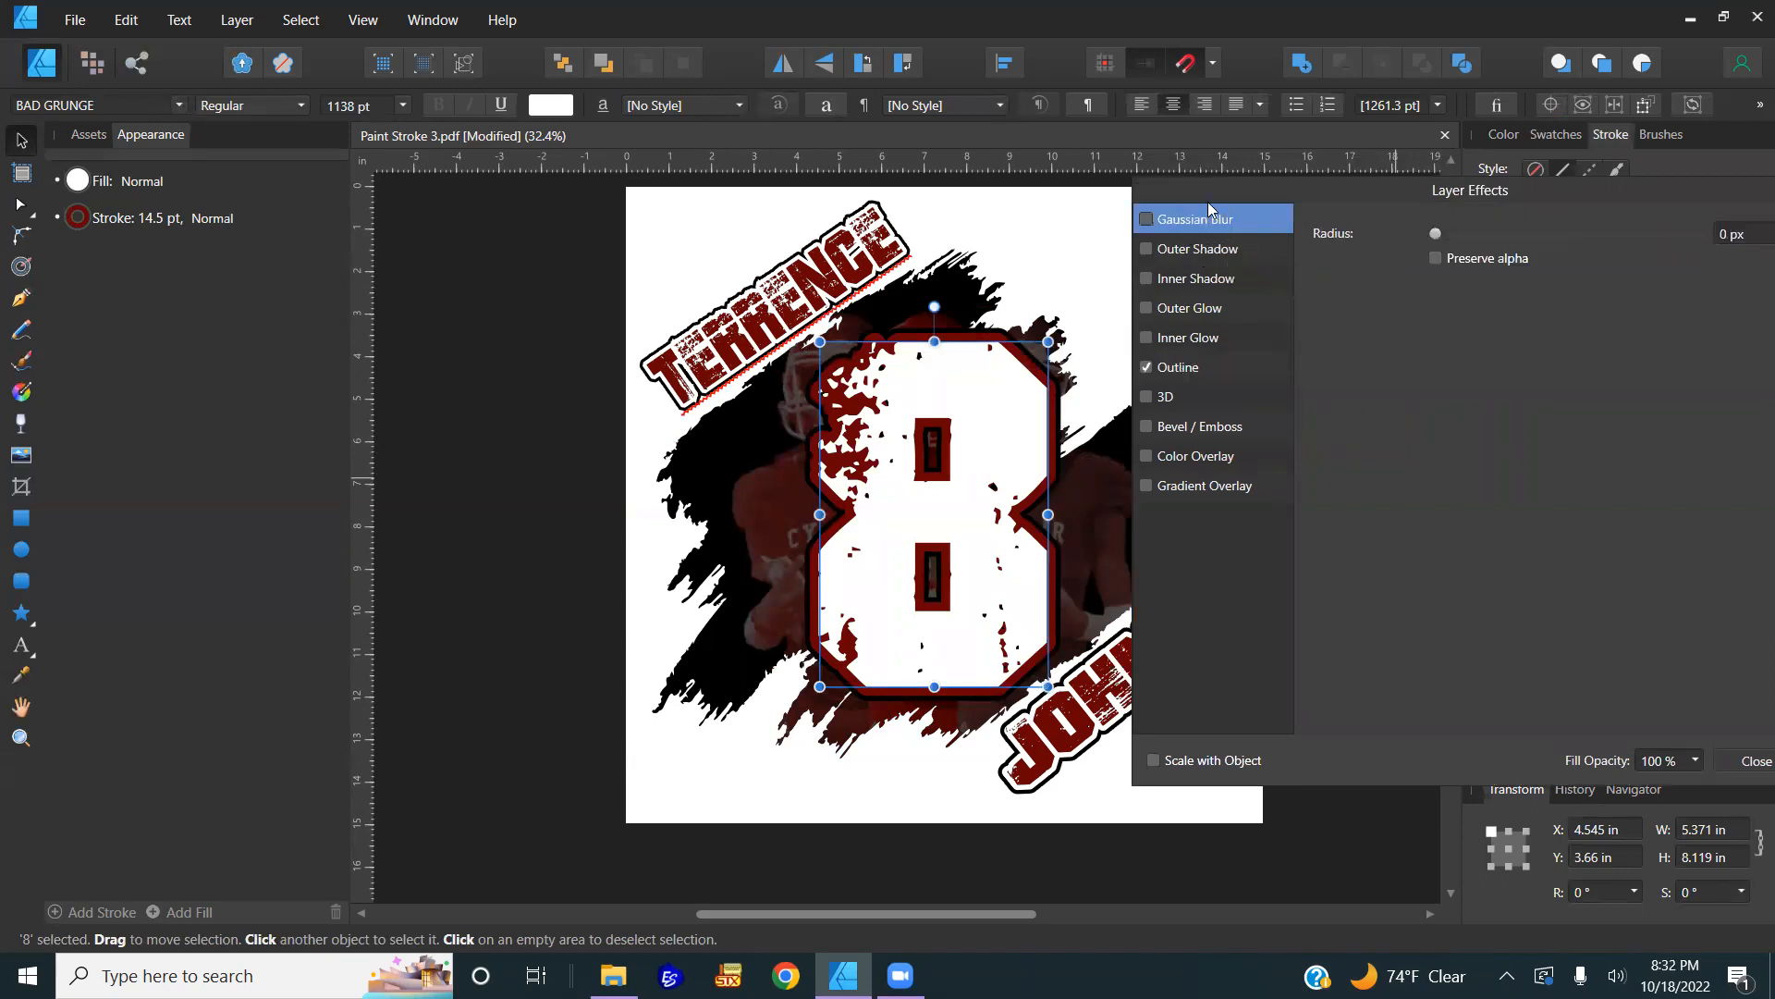
drag(1435, 233, 1402, 268)
Step: Leave Gaussian Blur off and set the 8's outer glow to Hard Light, 43.7 px radius, 39% intensity
click(1147, 221)
click(1146, 220)
click(1201, 315)
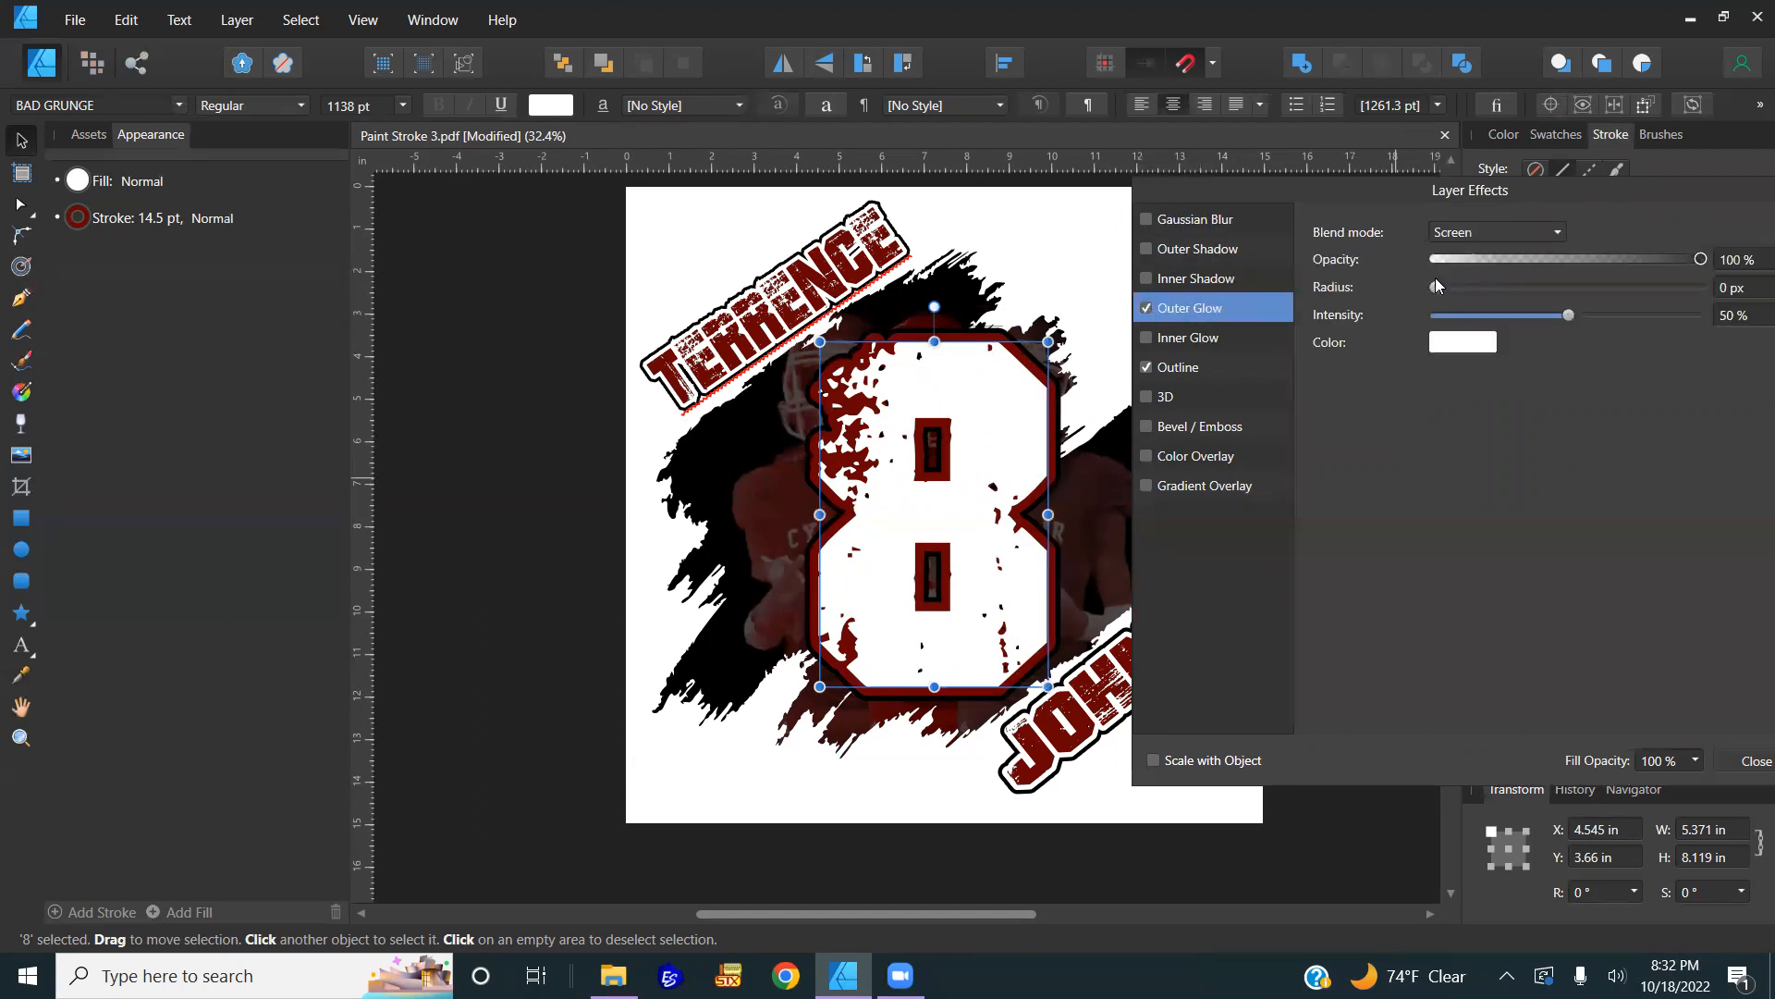
click(1465, 236)
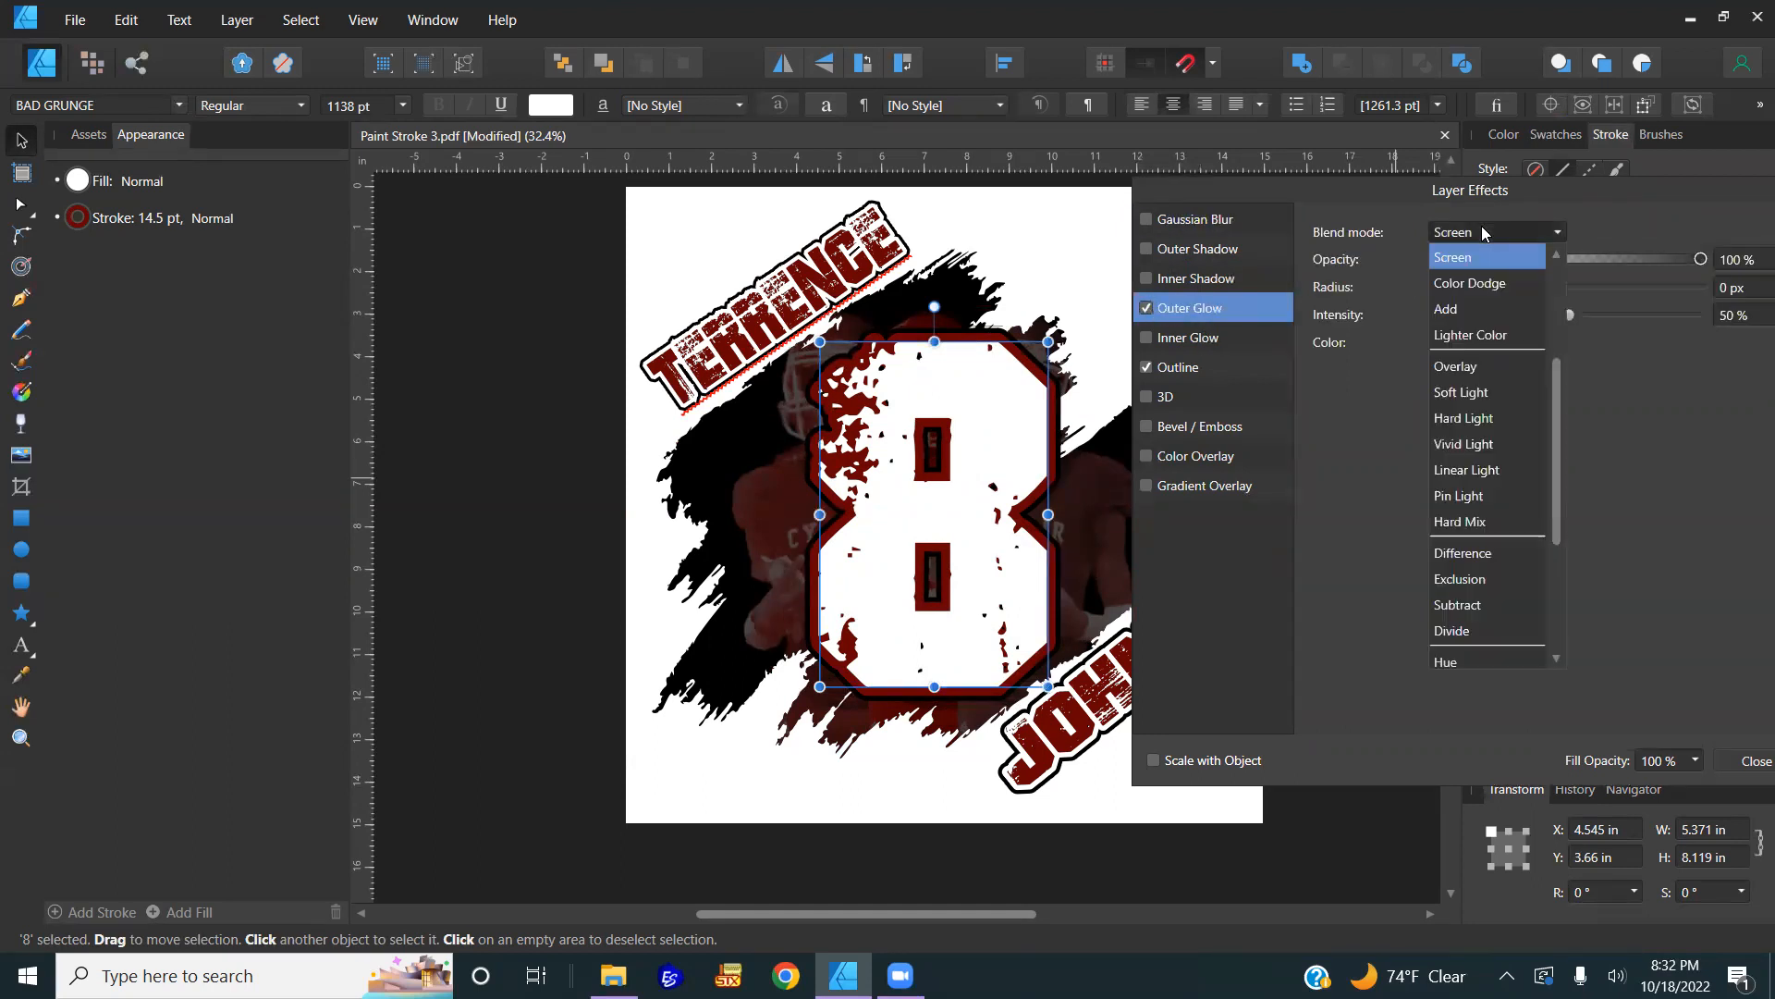
click(1479, 423)
drag(1431, 283, 1540, 323)
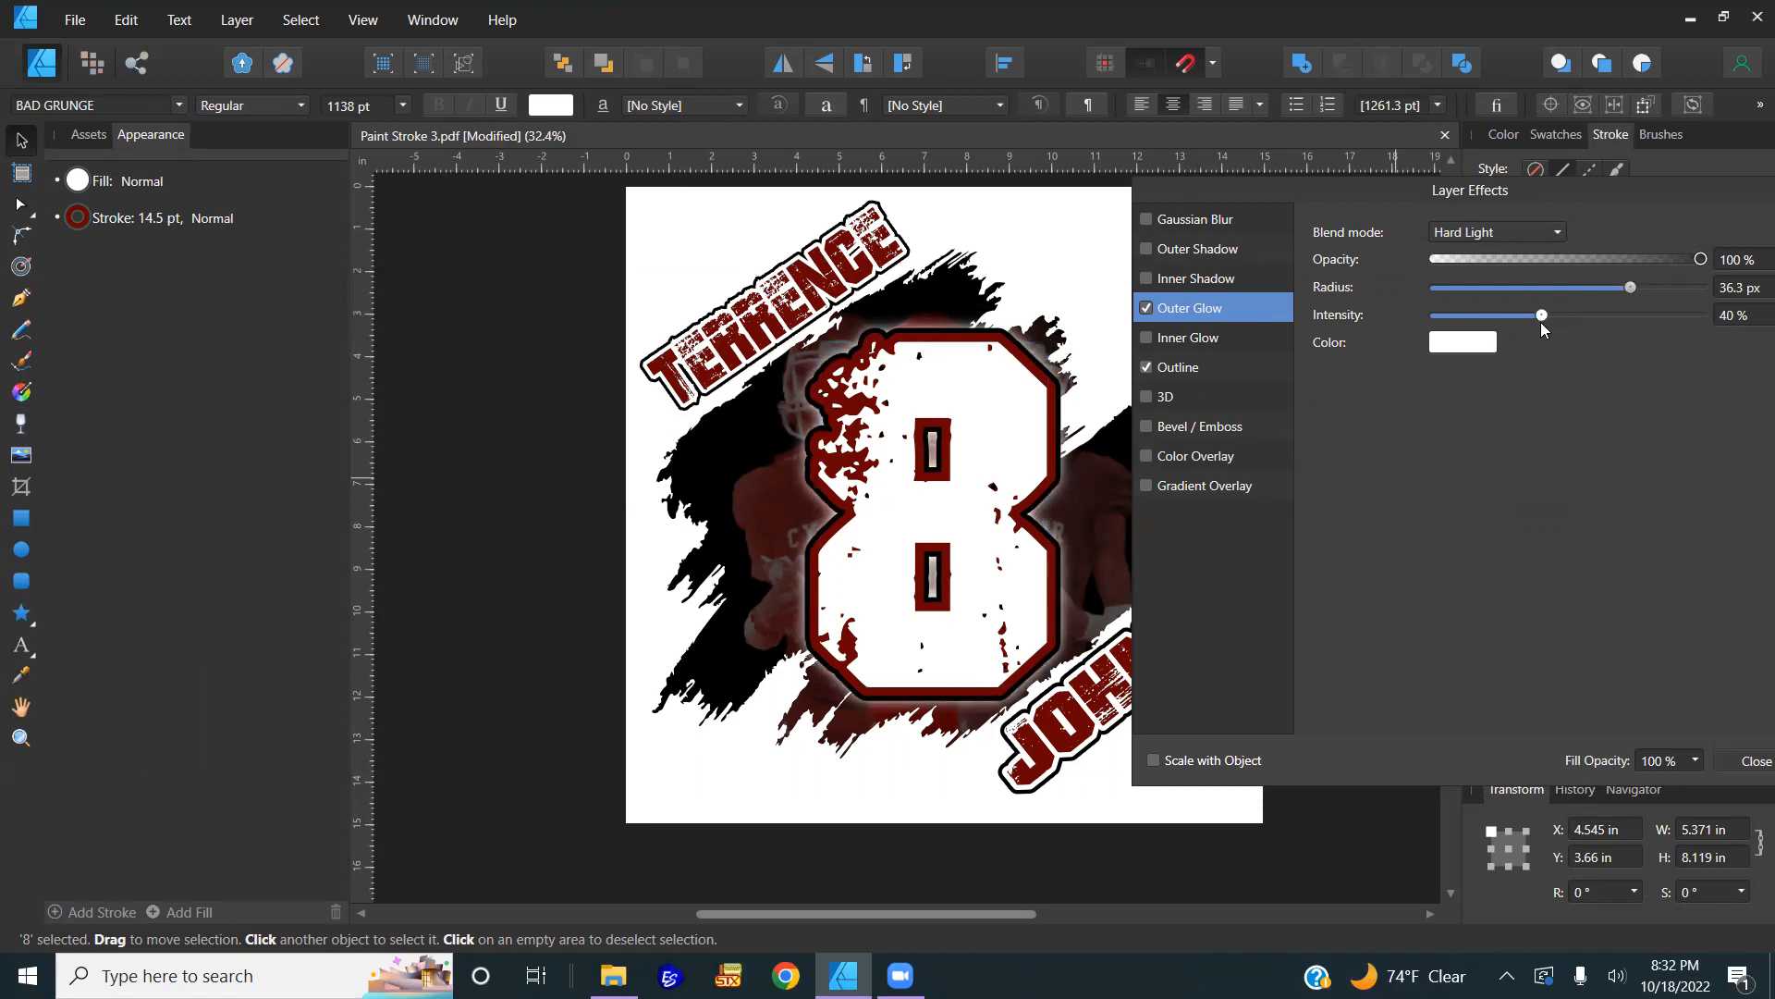
drag(1630, 287, 1653, 289)
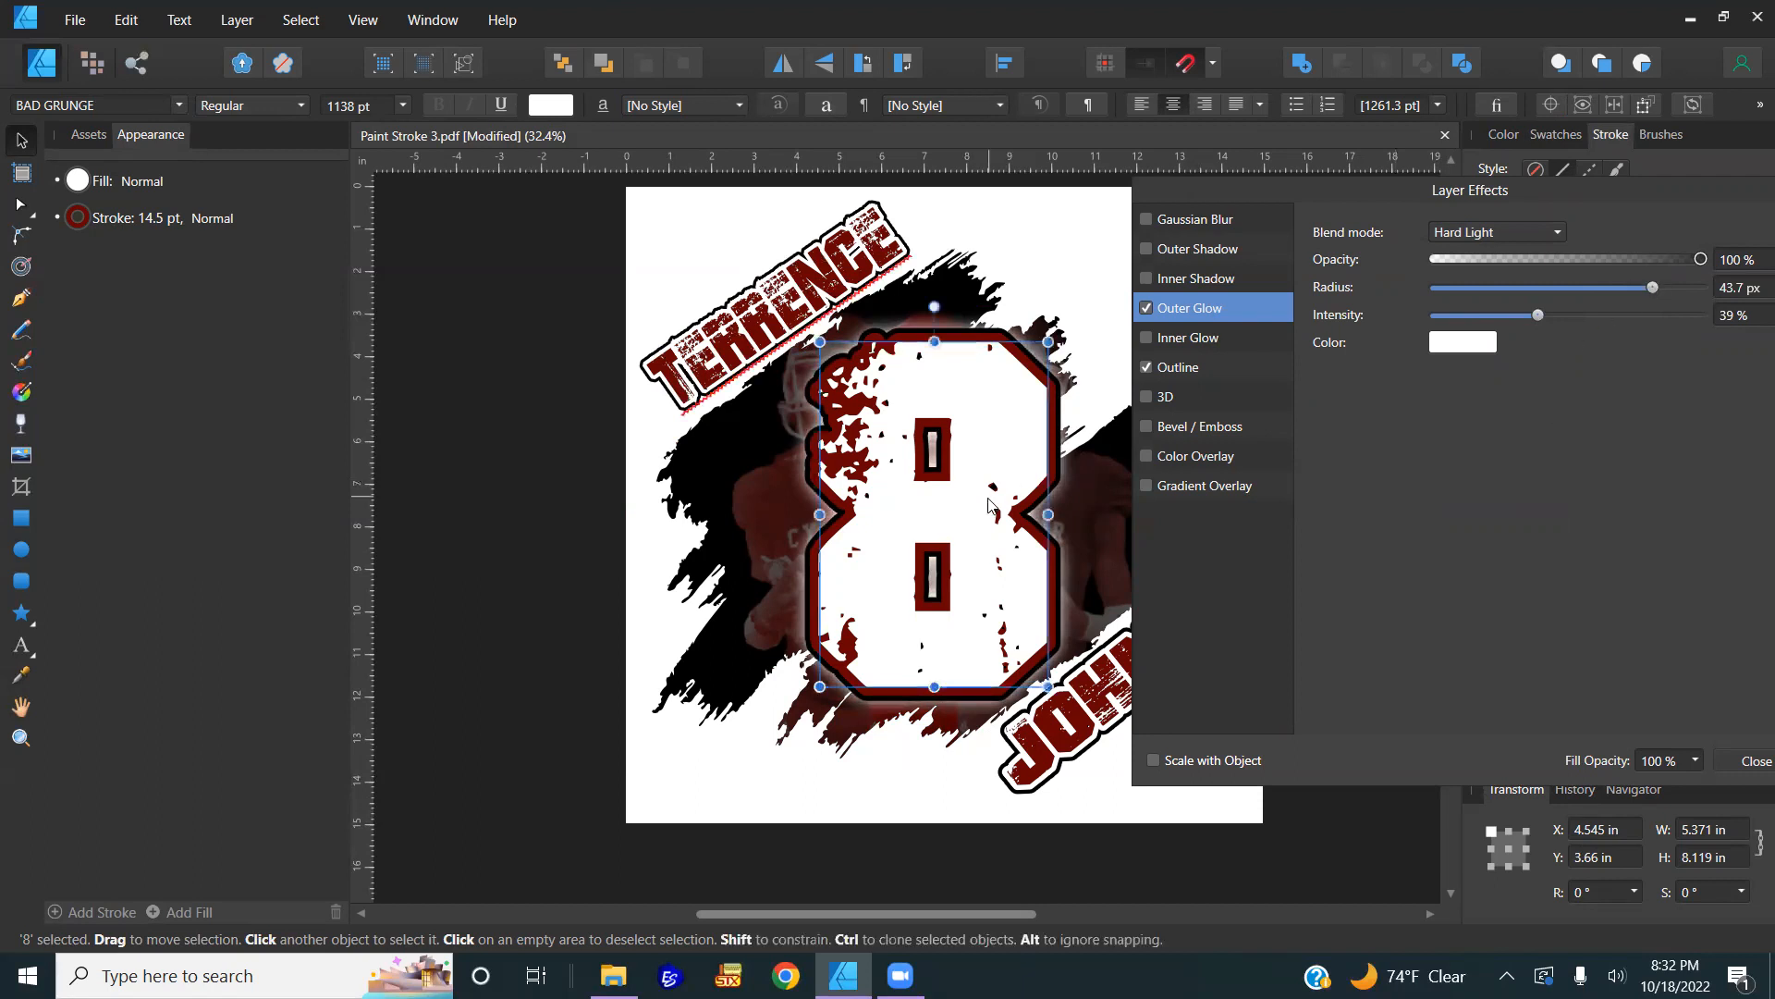
click(1068, 527)
drag(1072, 512, 927, 533)
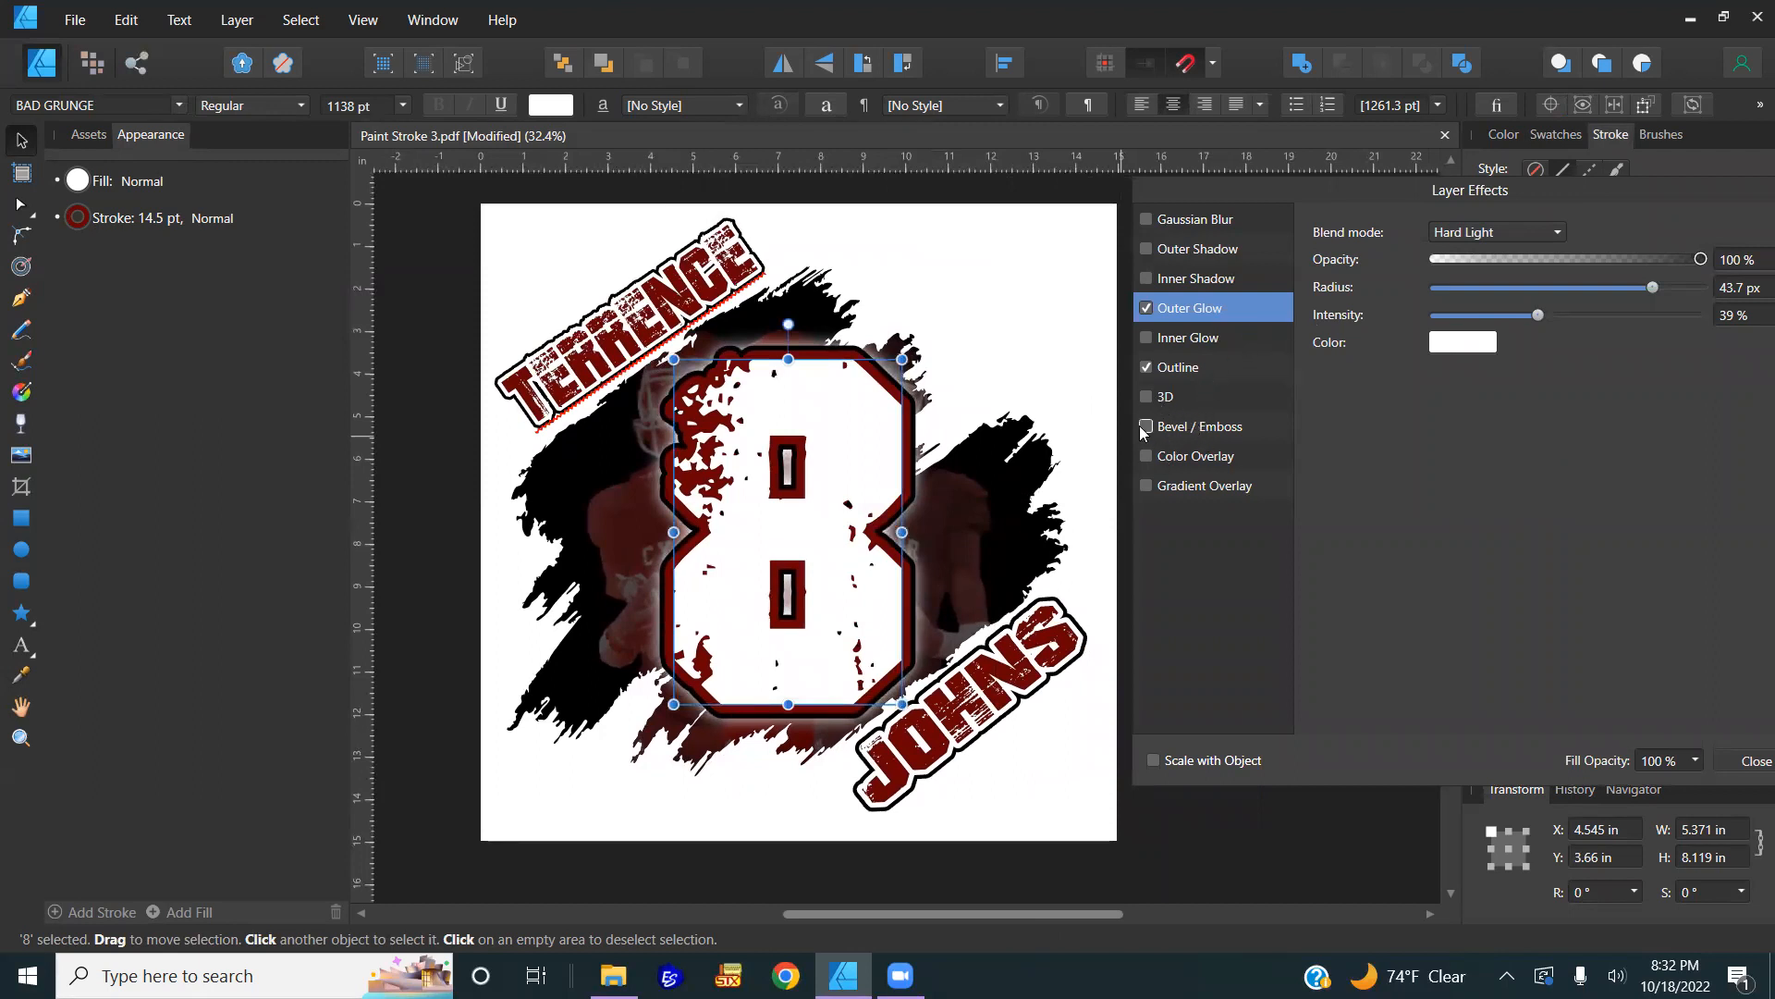
Step: Enable Bevel/Emboss on the 8 with the Outer type and an adjusted radius
click(1173, 426)
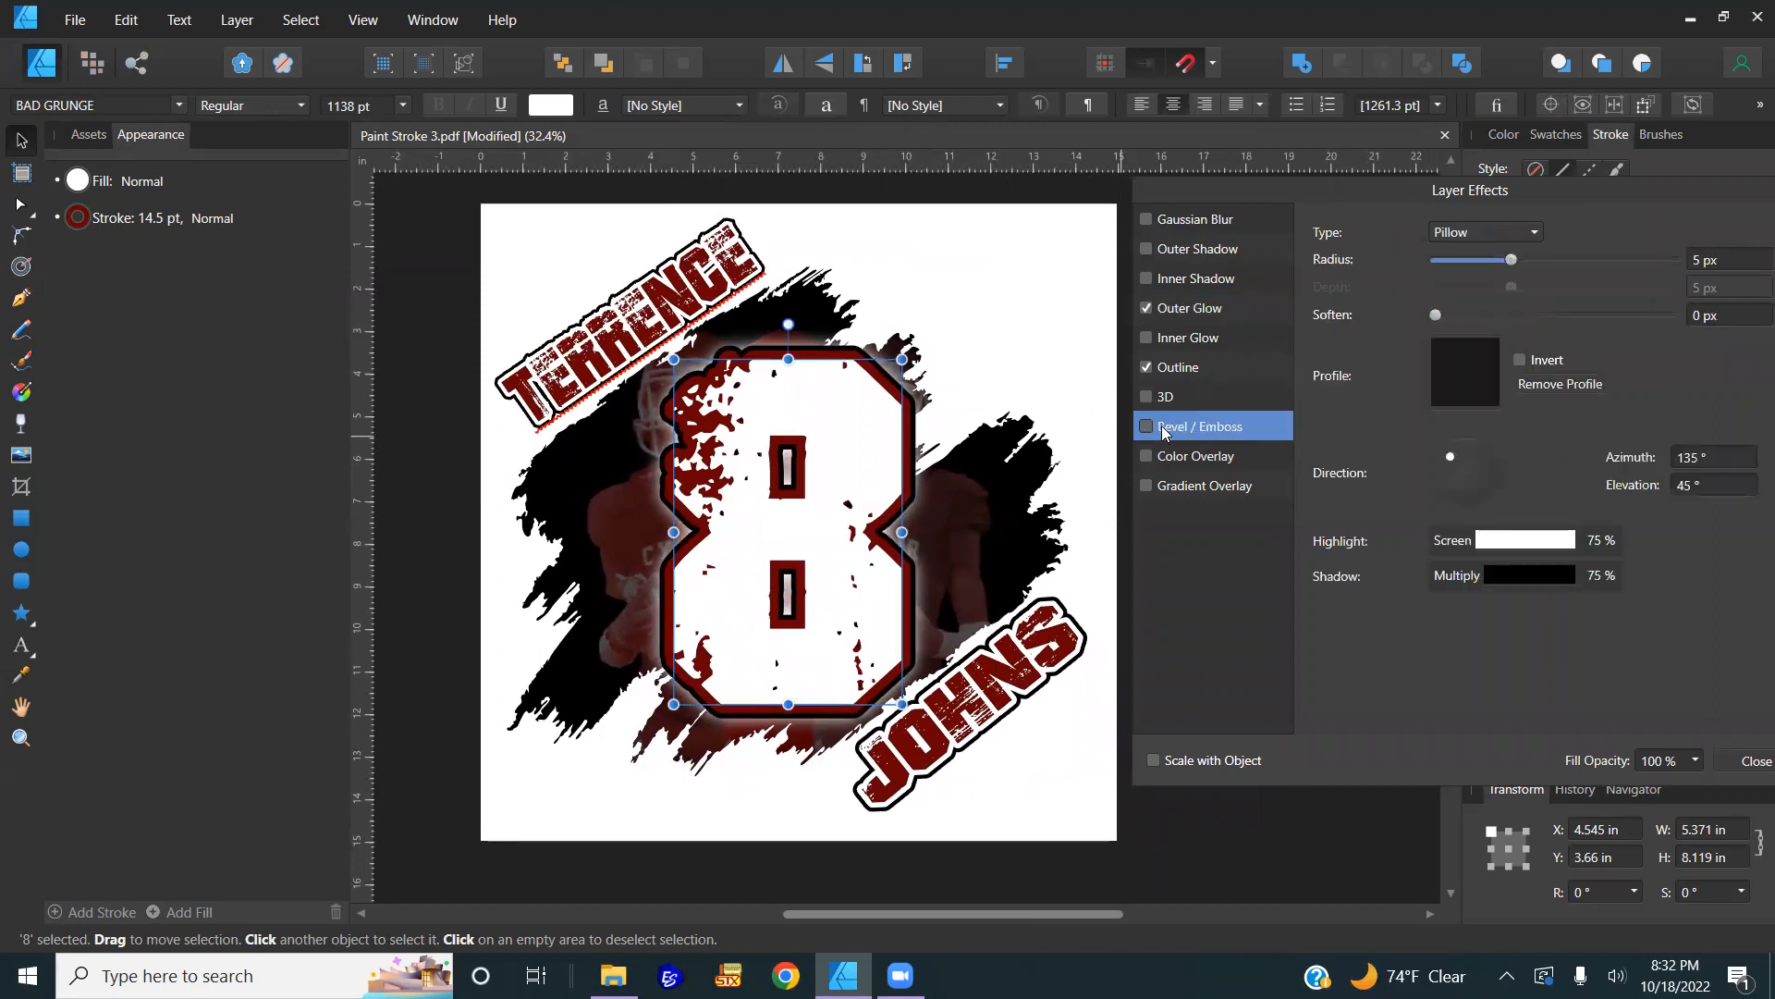
click(1147, 427)
drag(1503, 263, 1572, 256)
click(1524, 232)
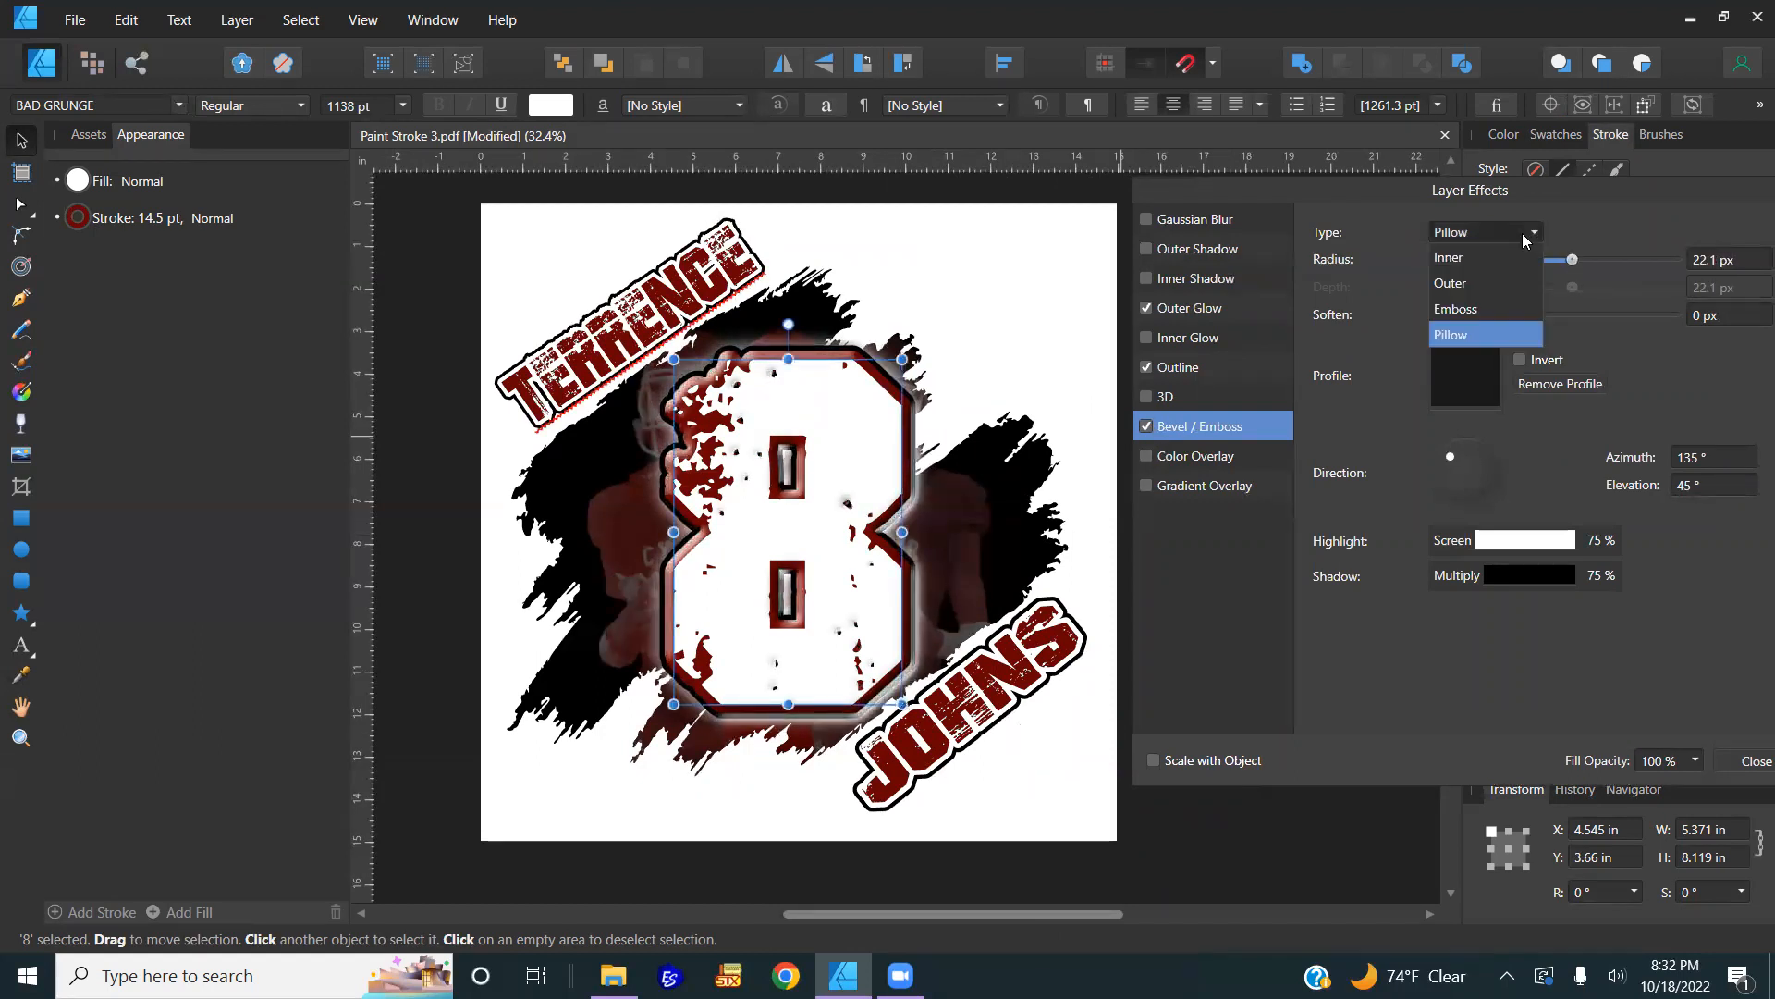
click(1478, 308)
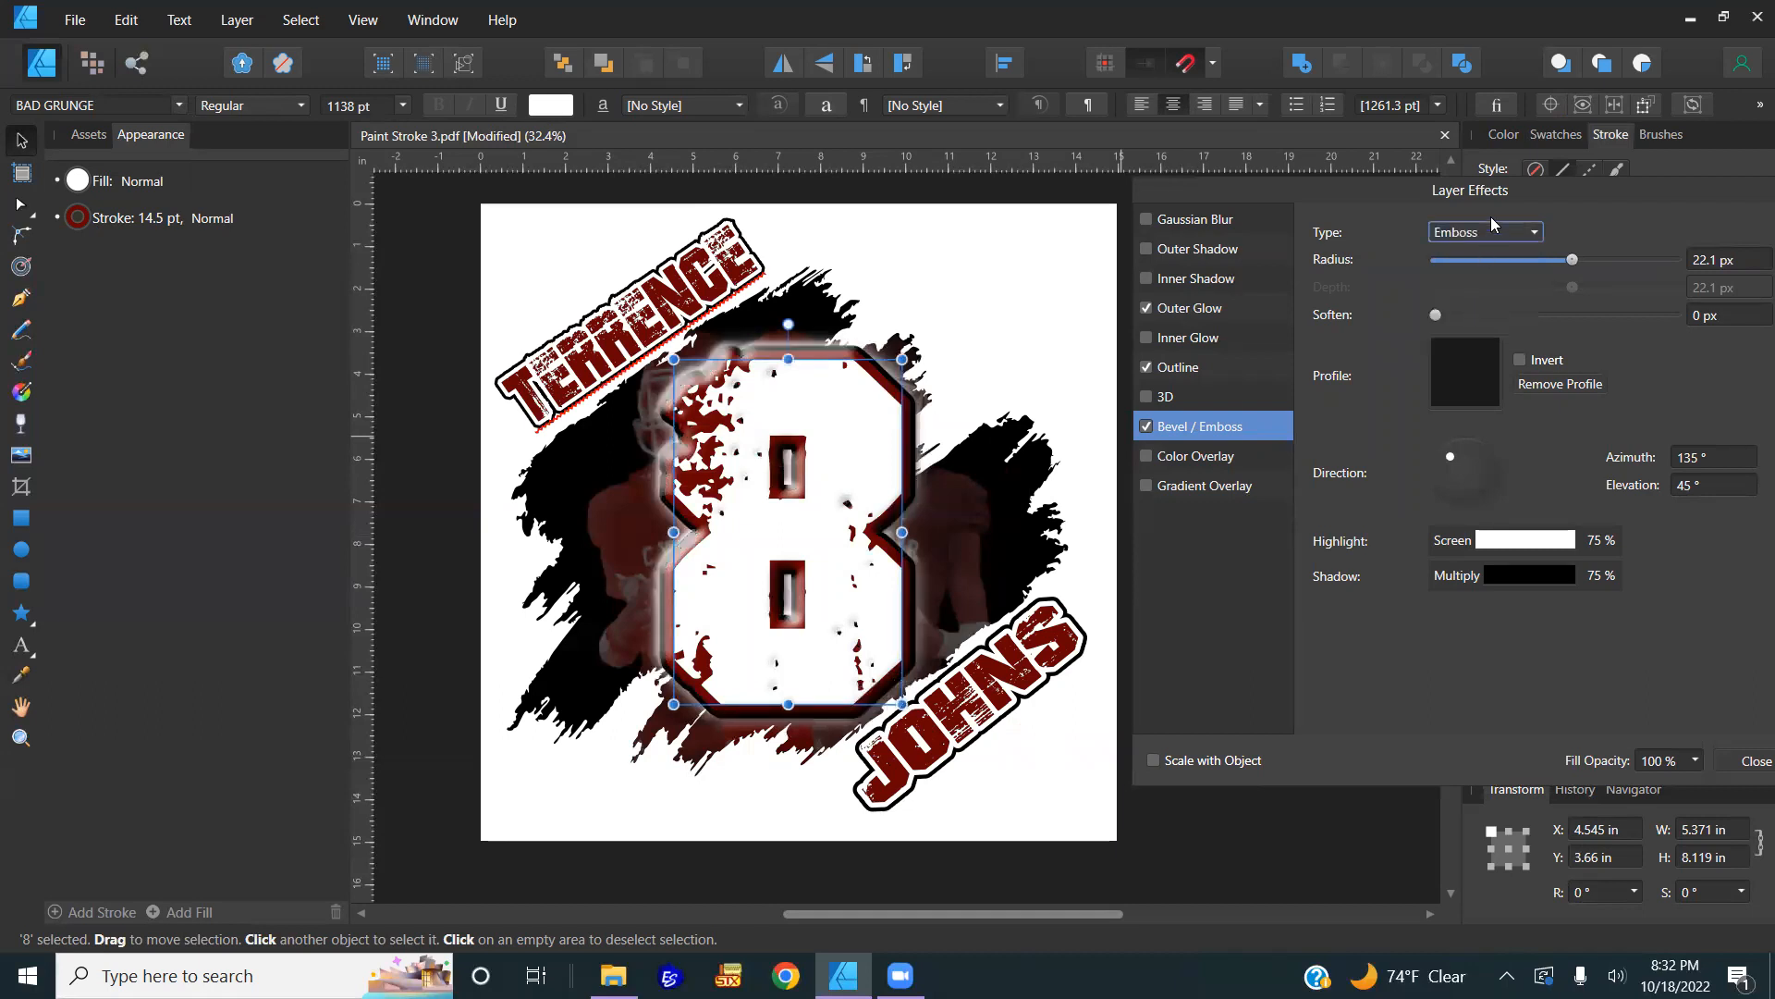
click(1491, 231)
click(1468, 286)
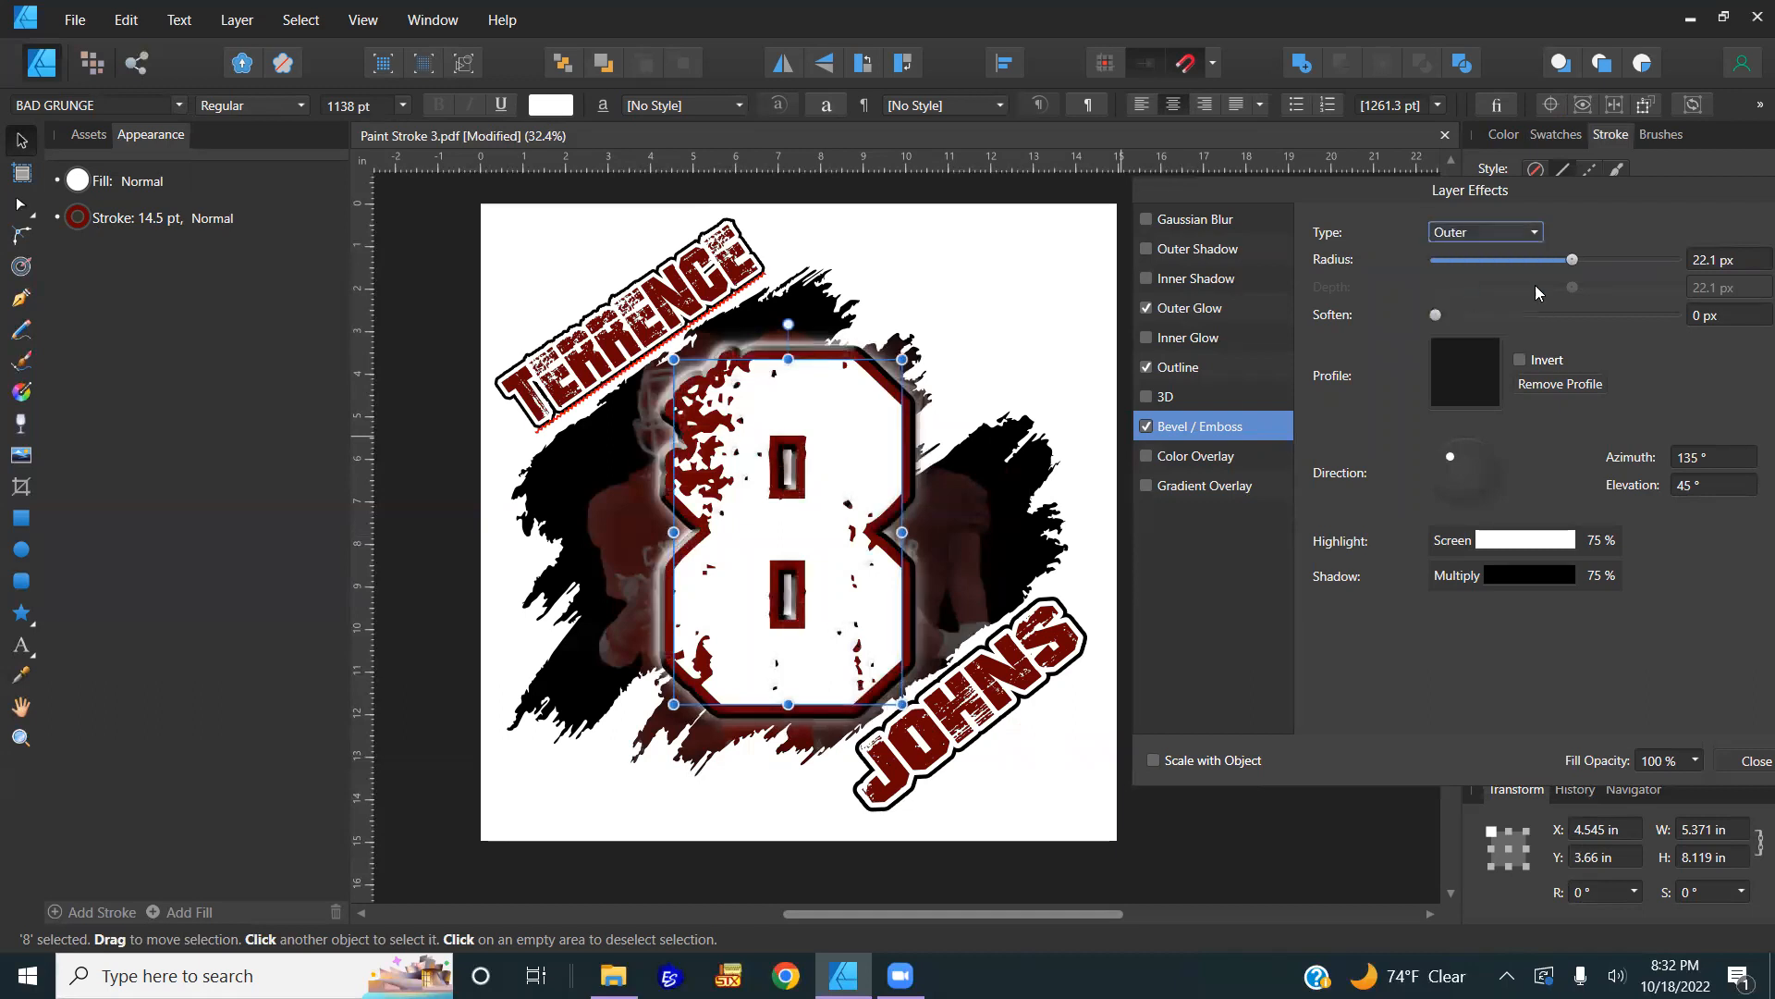
drag(1572, 262, 1547, 275)
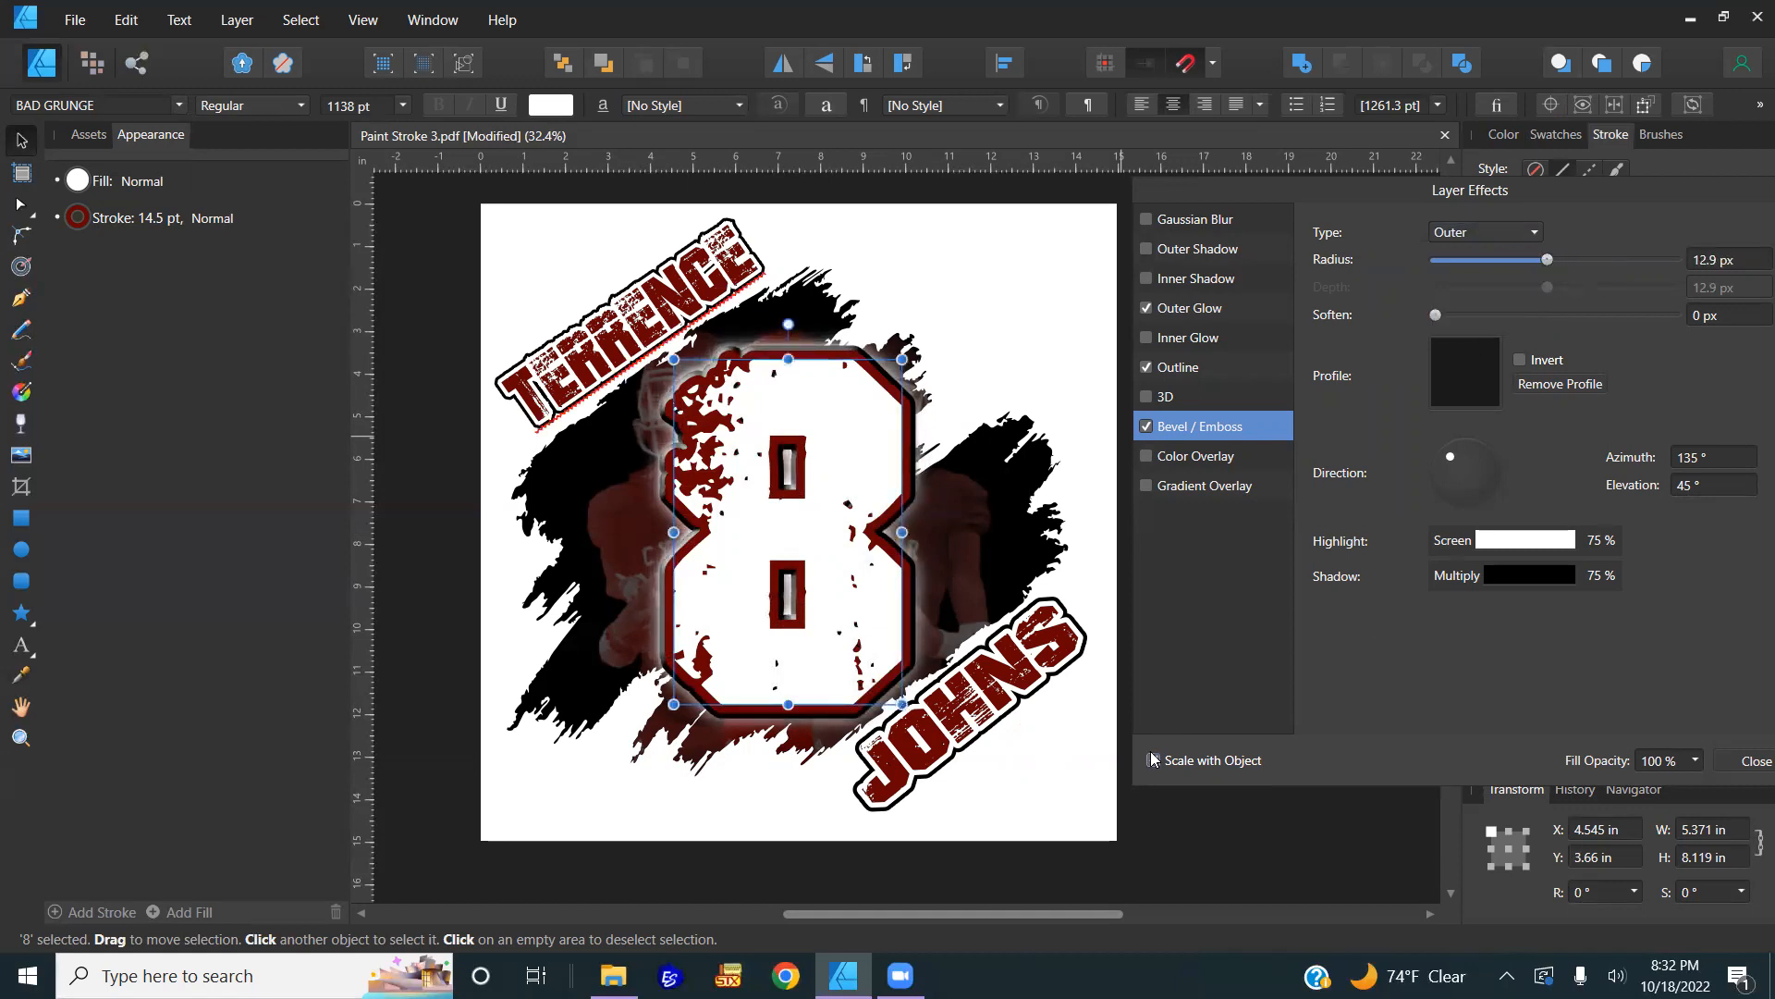
Step: Tighten the 8's outer glow to 38.5 px radius at 47% intensity
click(1183, 368)
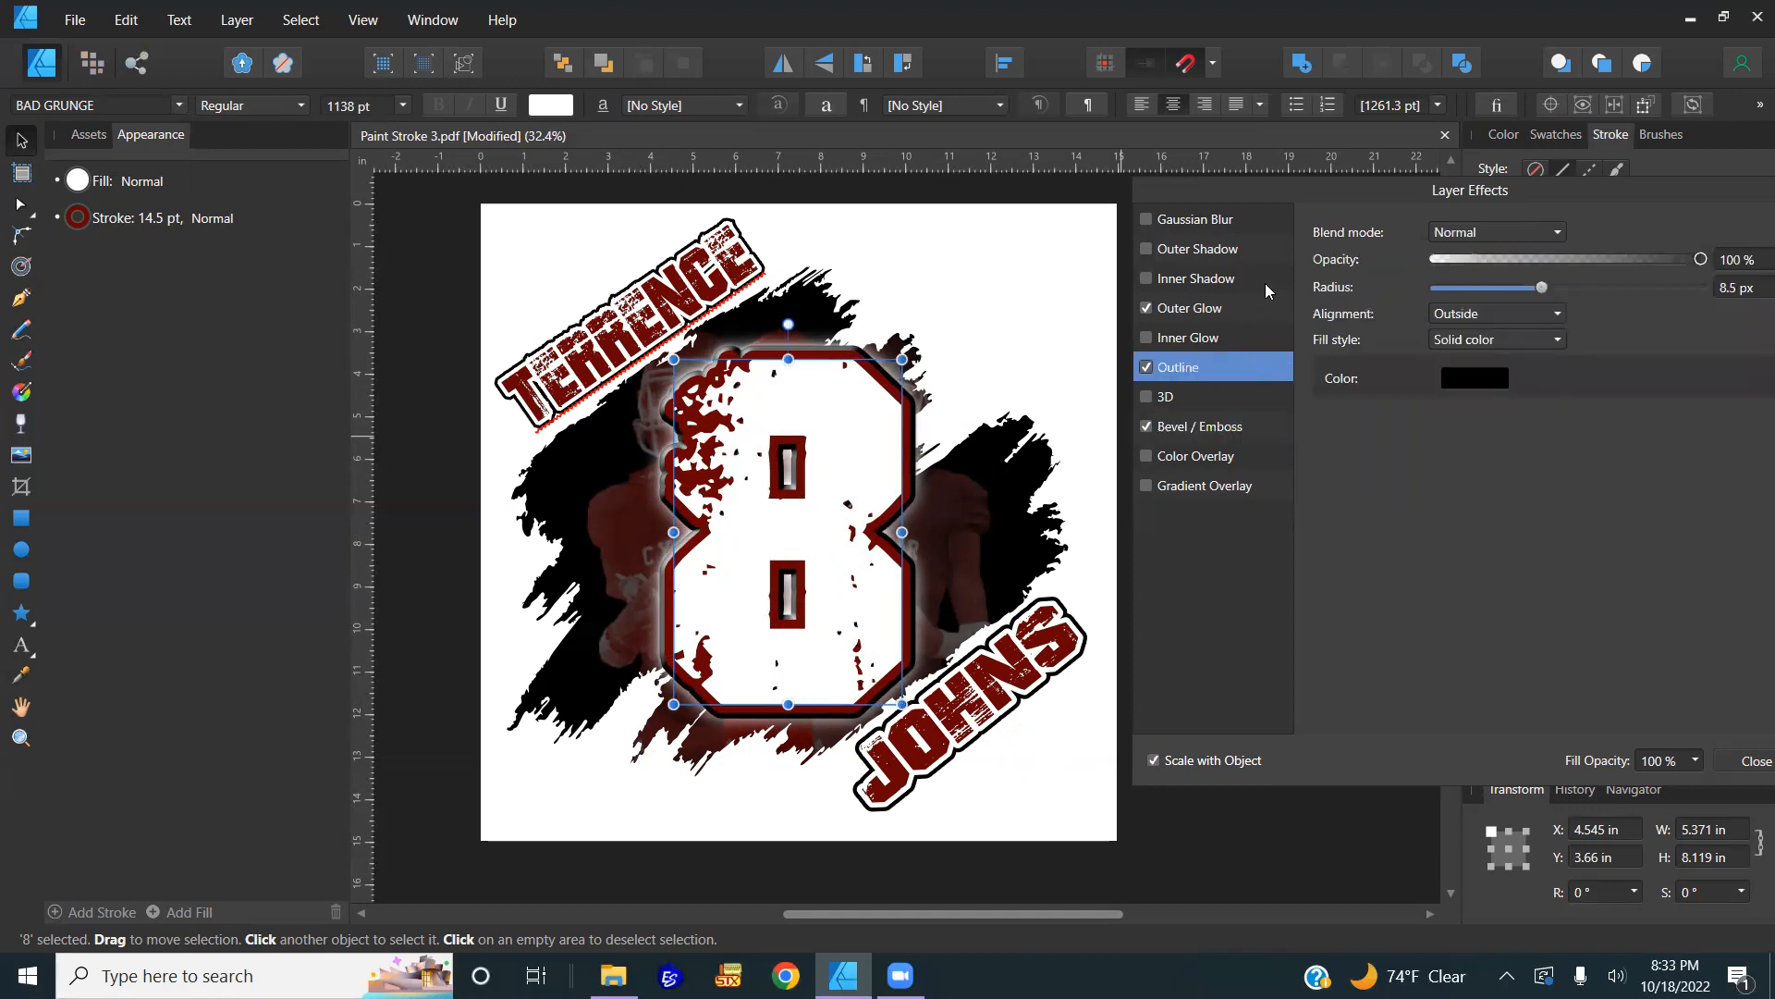
click(1215, 313)
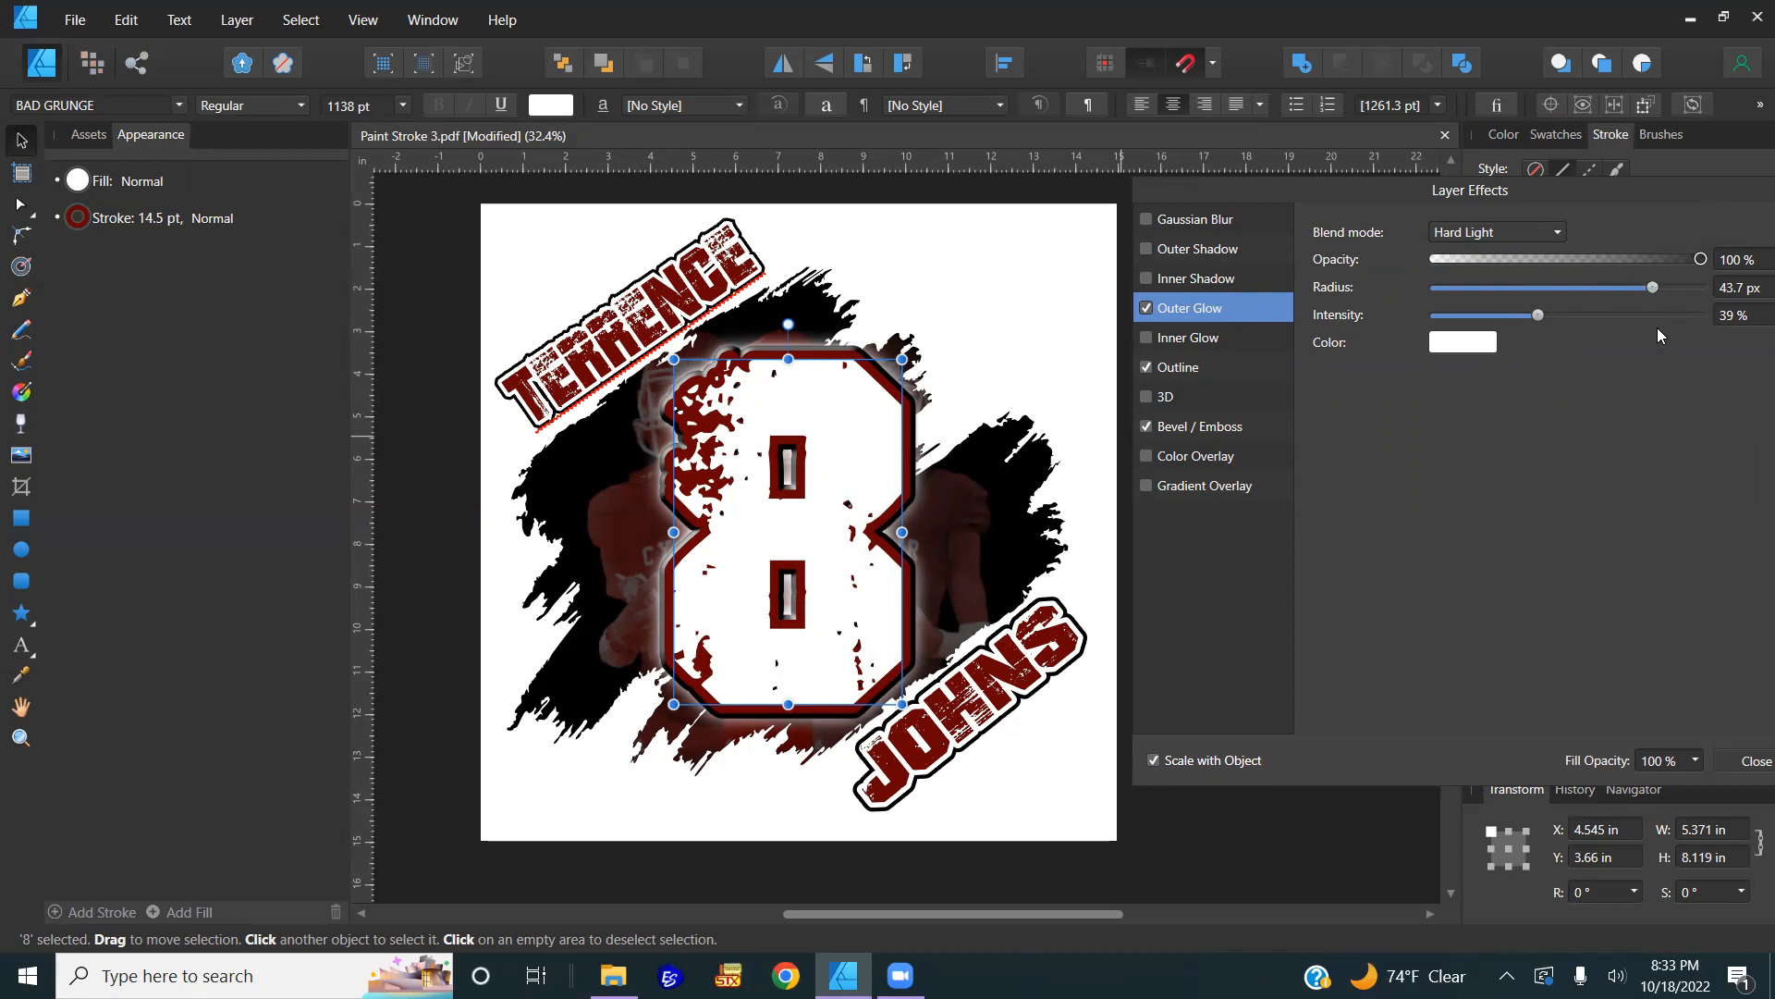
drag(1652, 292, 1548, 318)
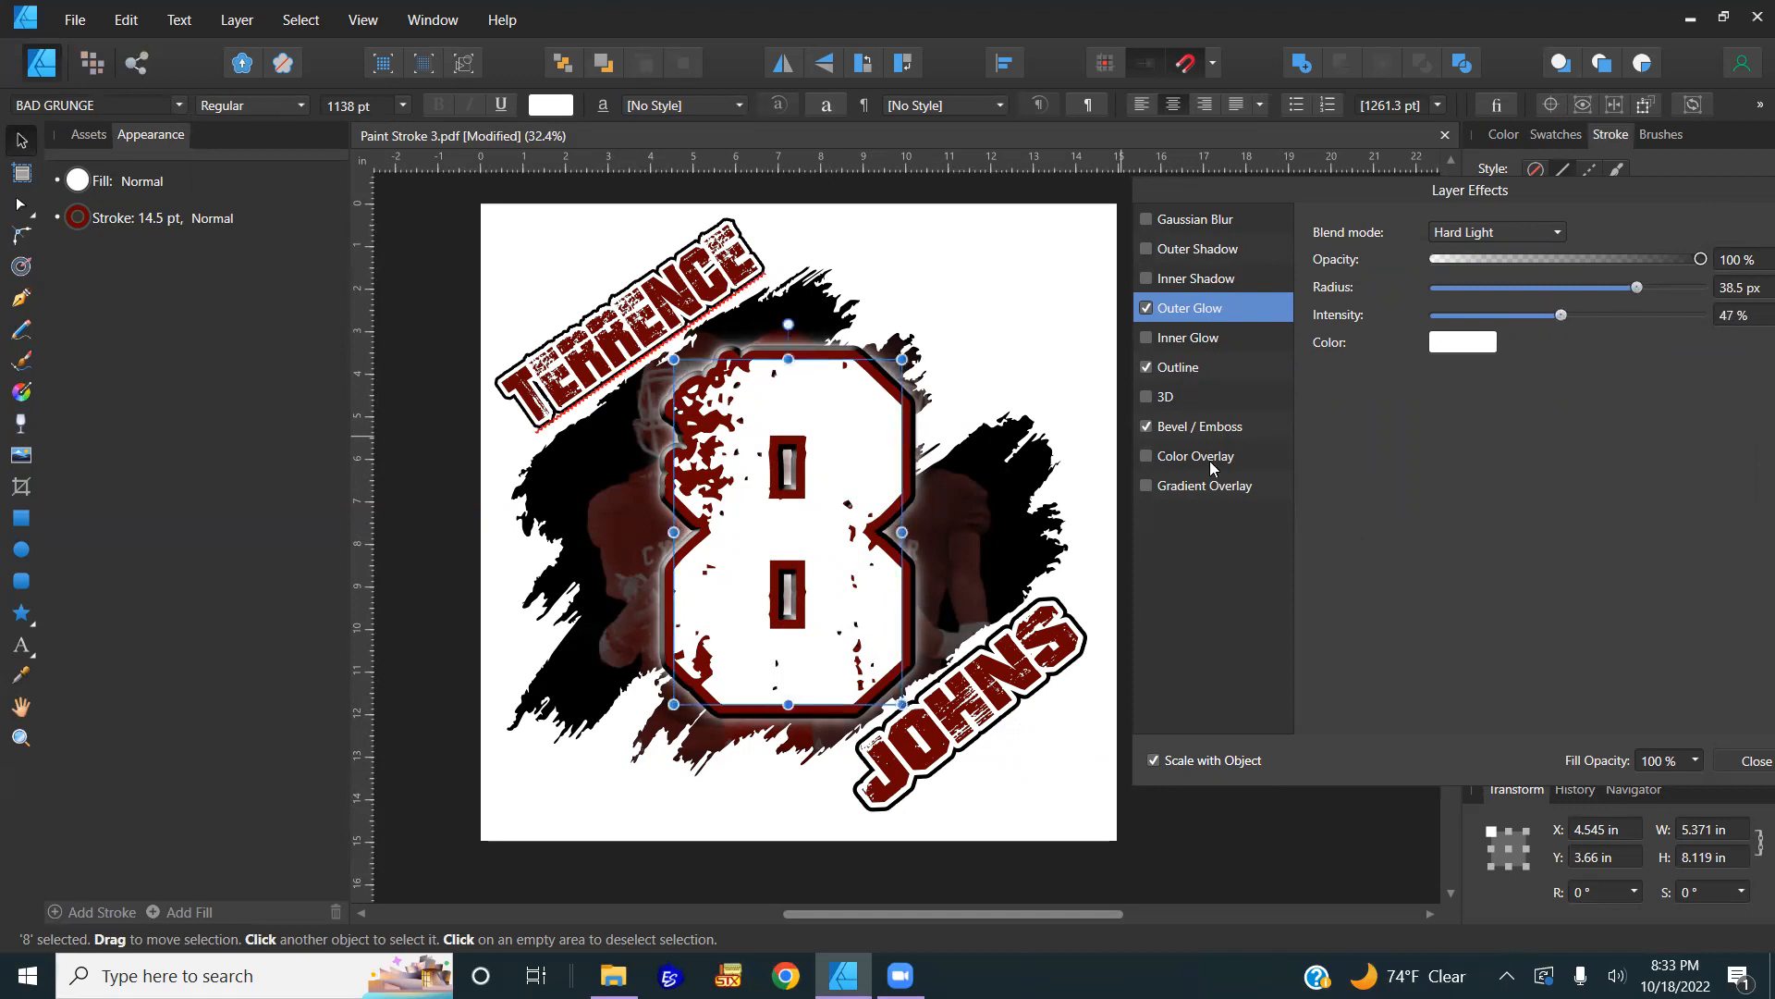
Step: Copy the 8 with its effects and select the JOHNS text
right_click(812, 489)
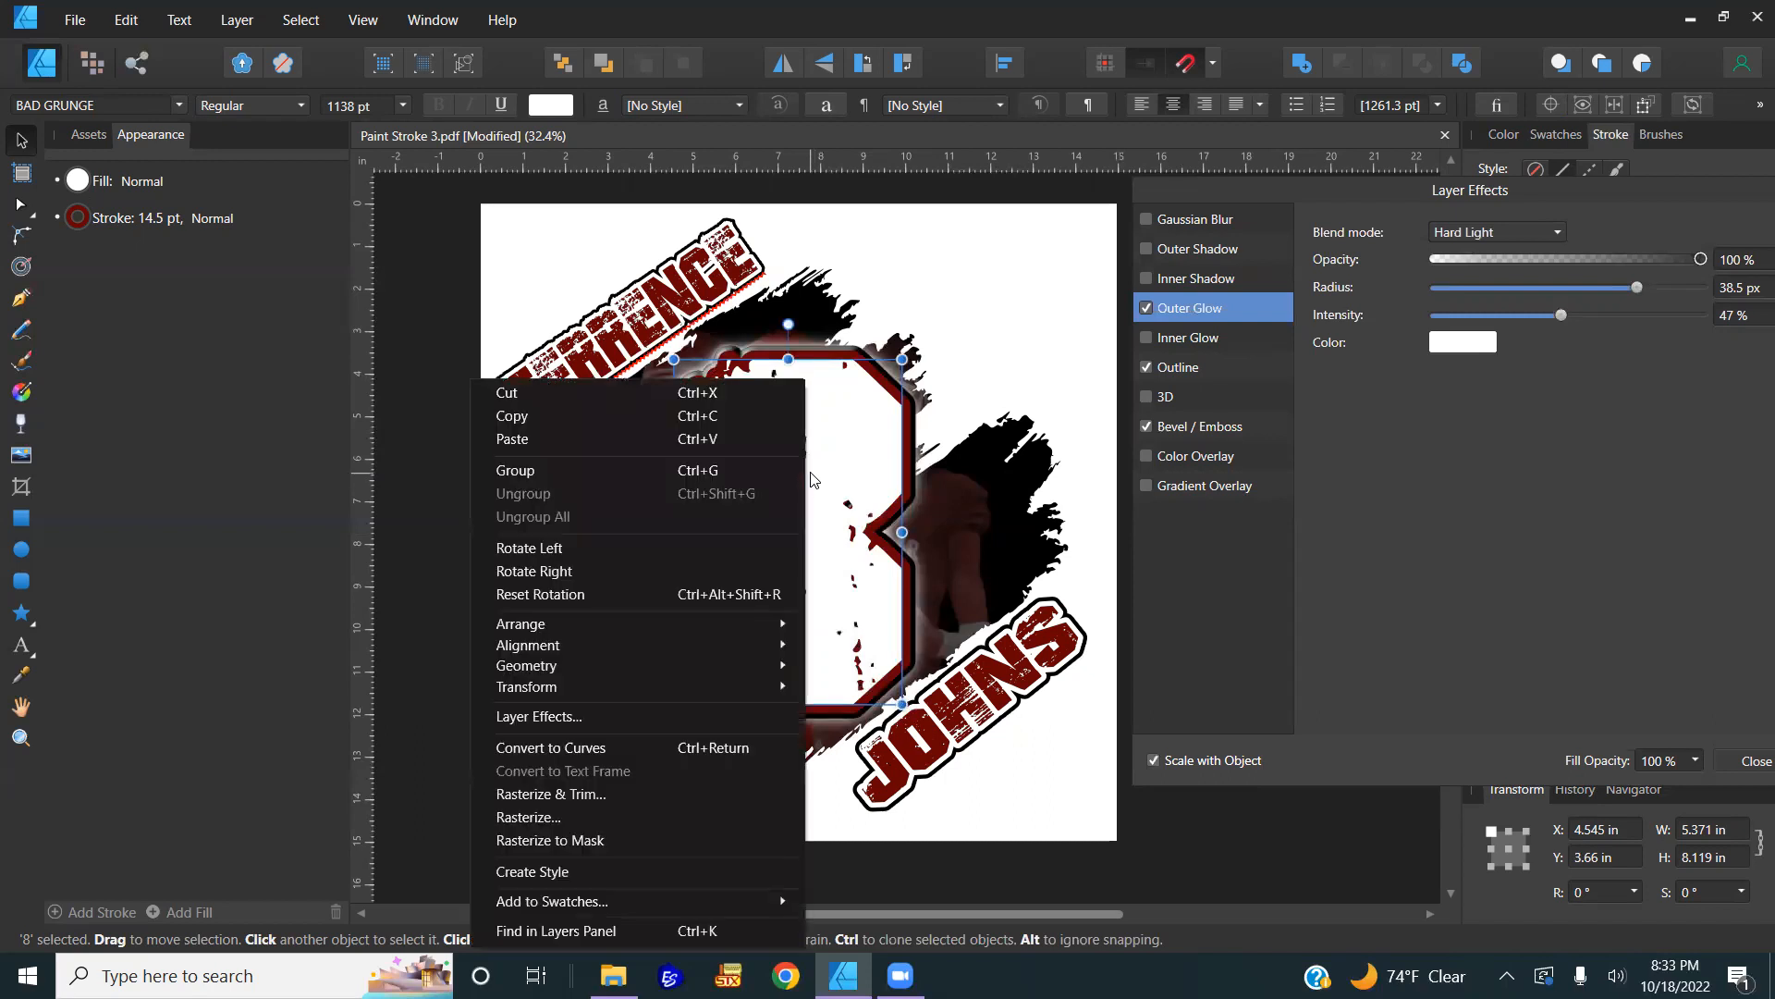
click(590, 418)
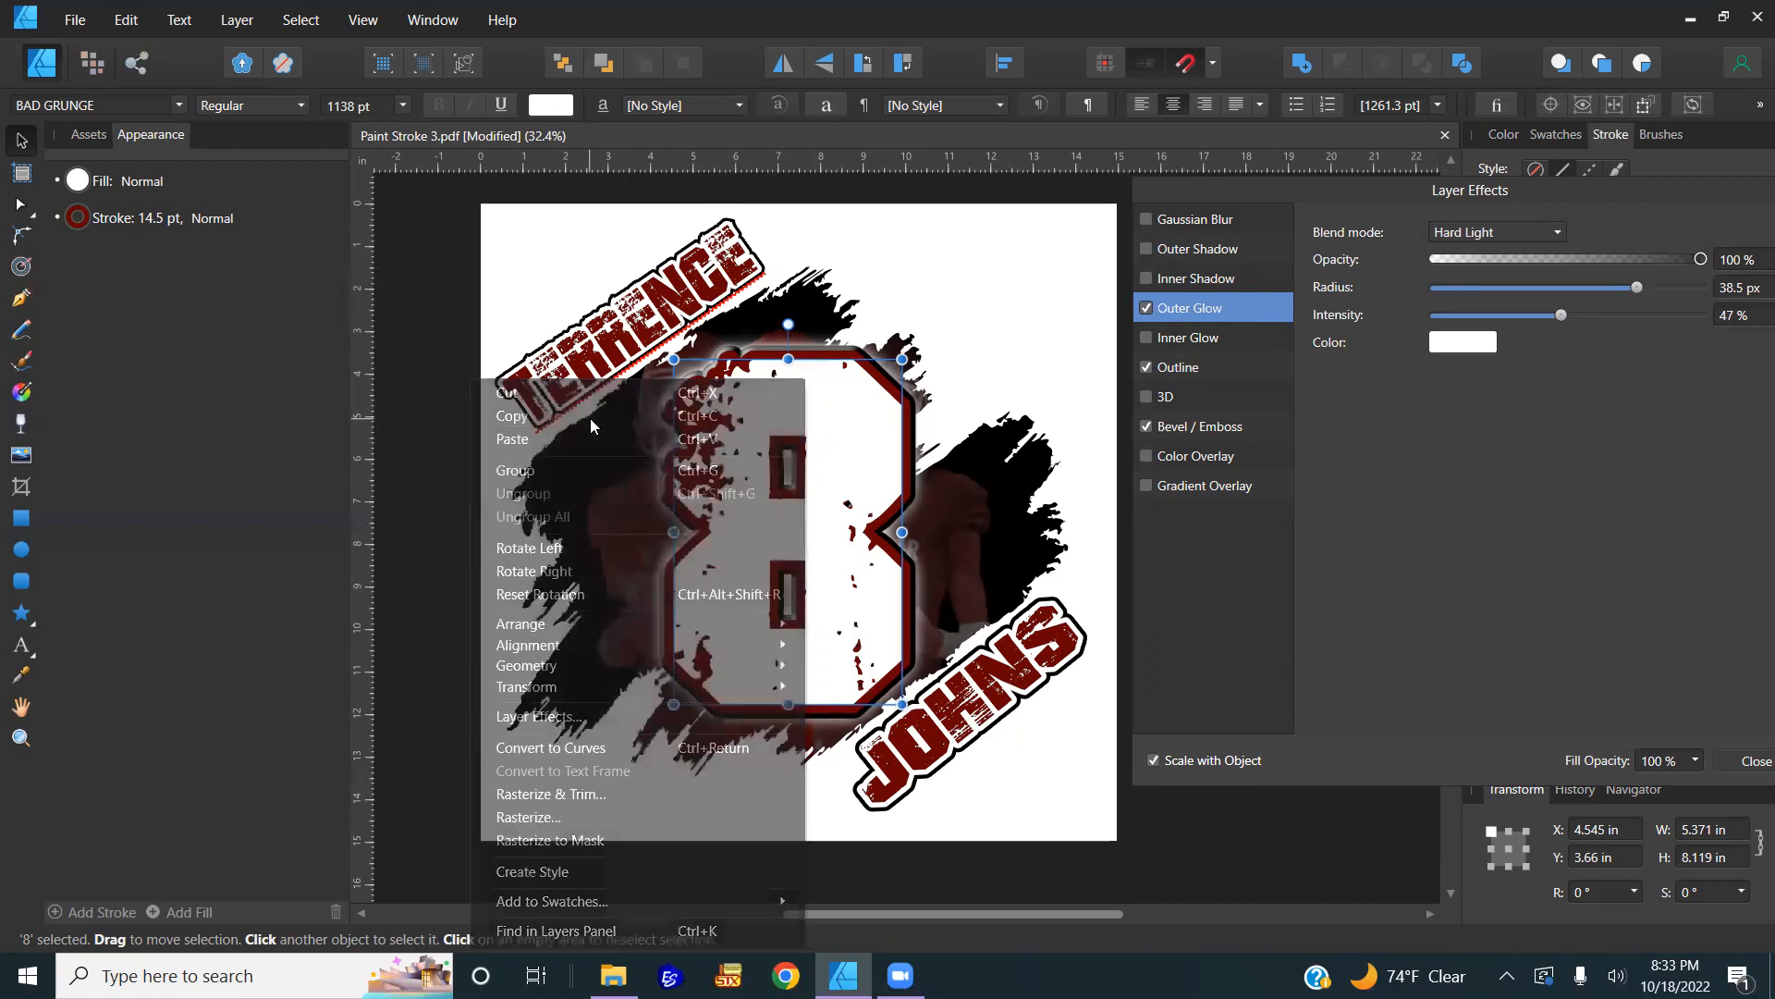
click(999, 680)
click(998, 680)
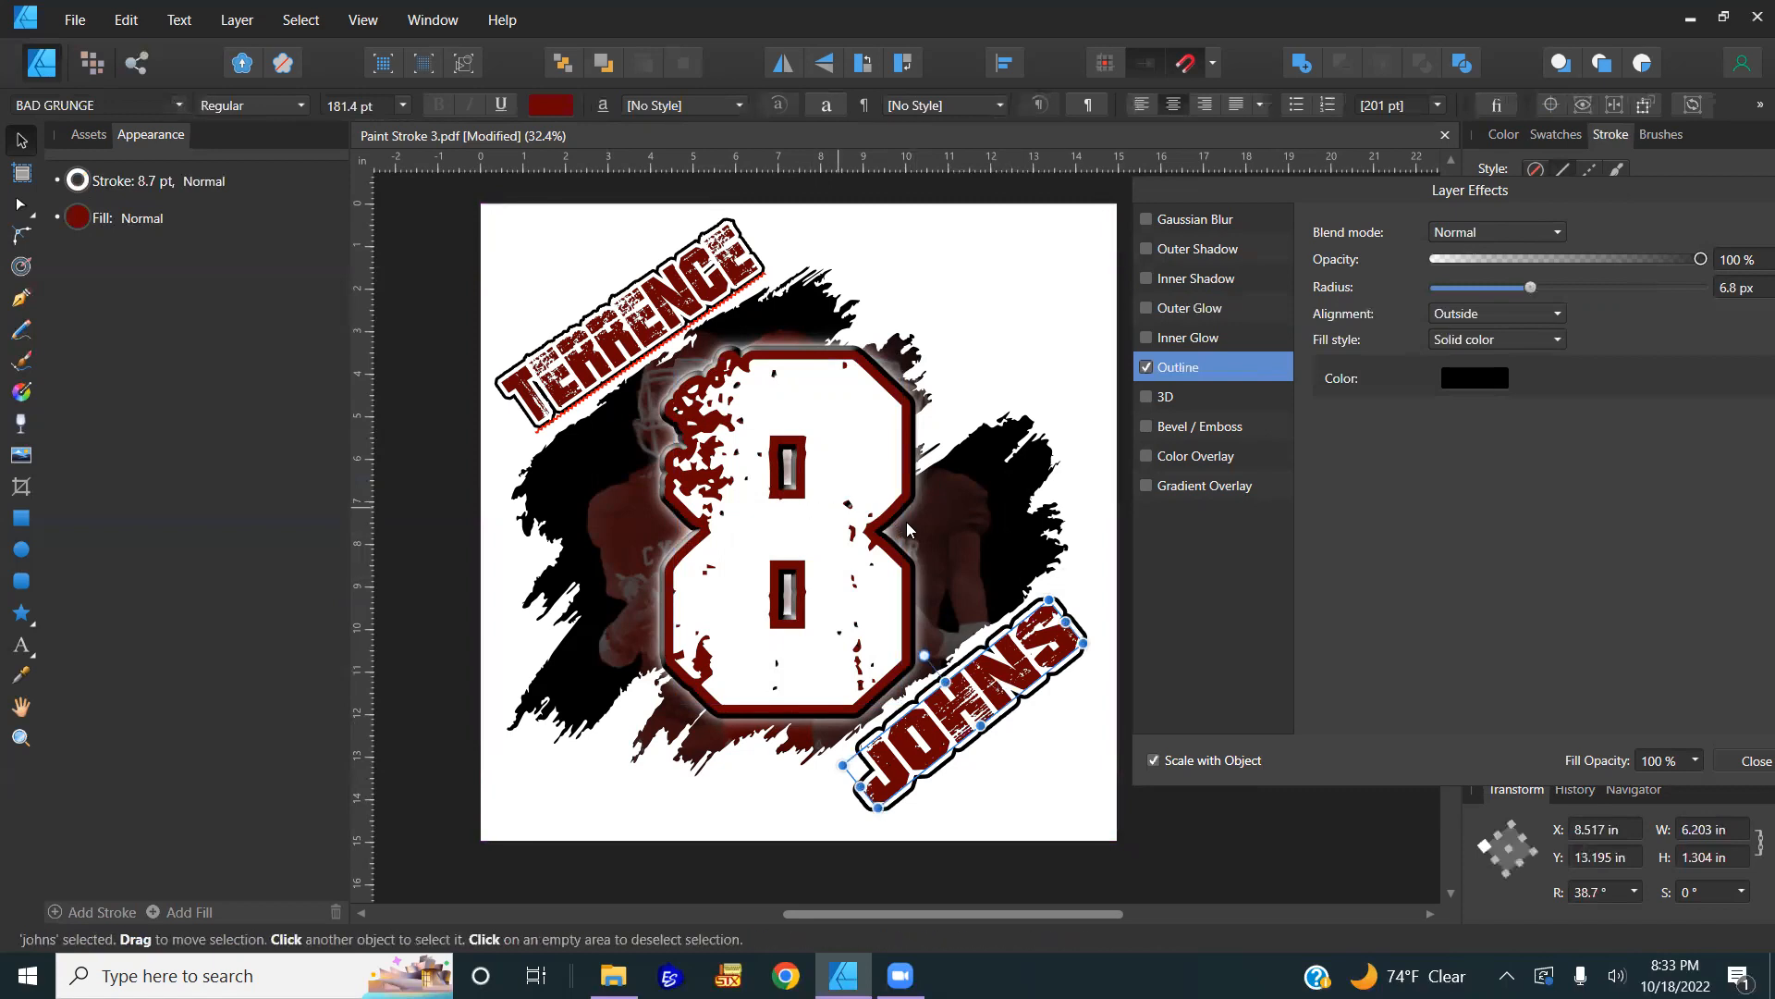
click(775, 531)
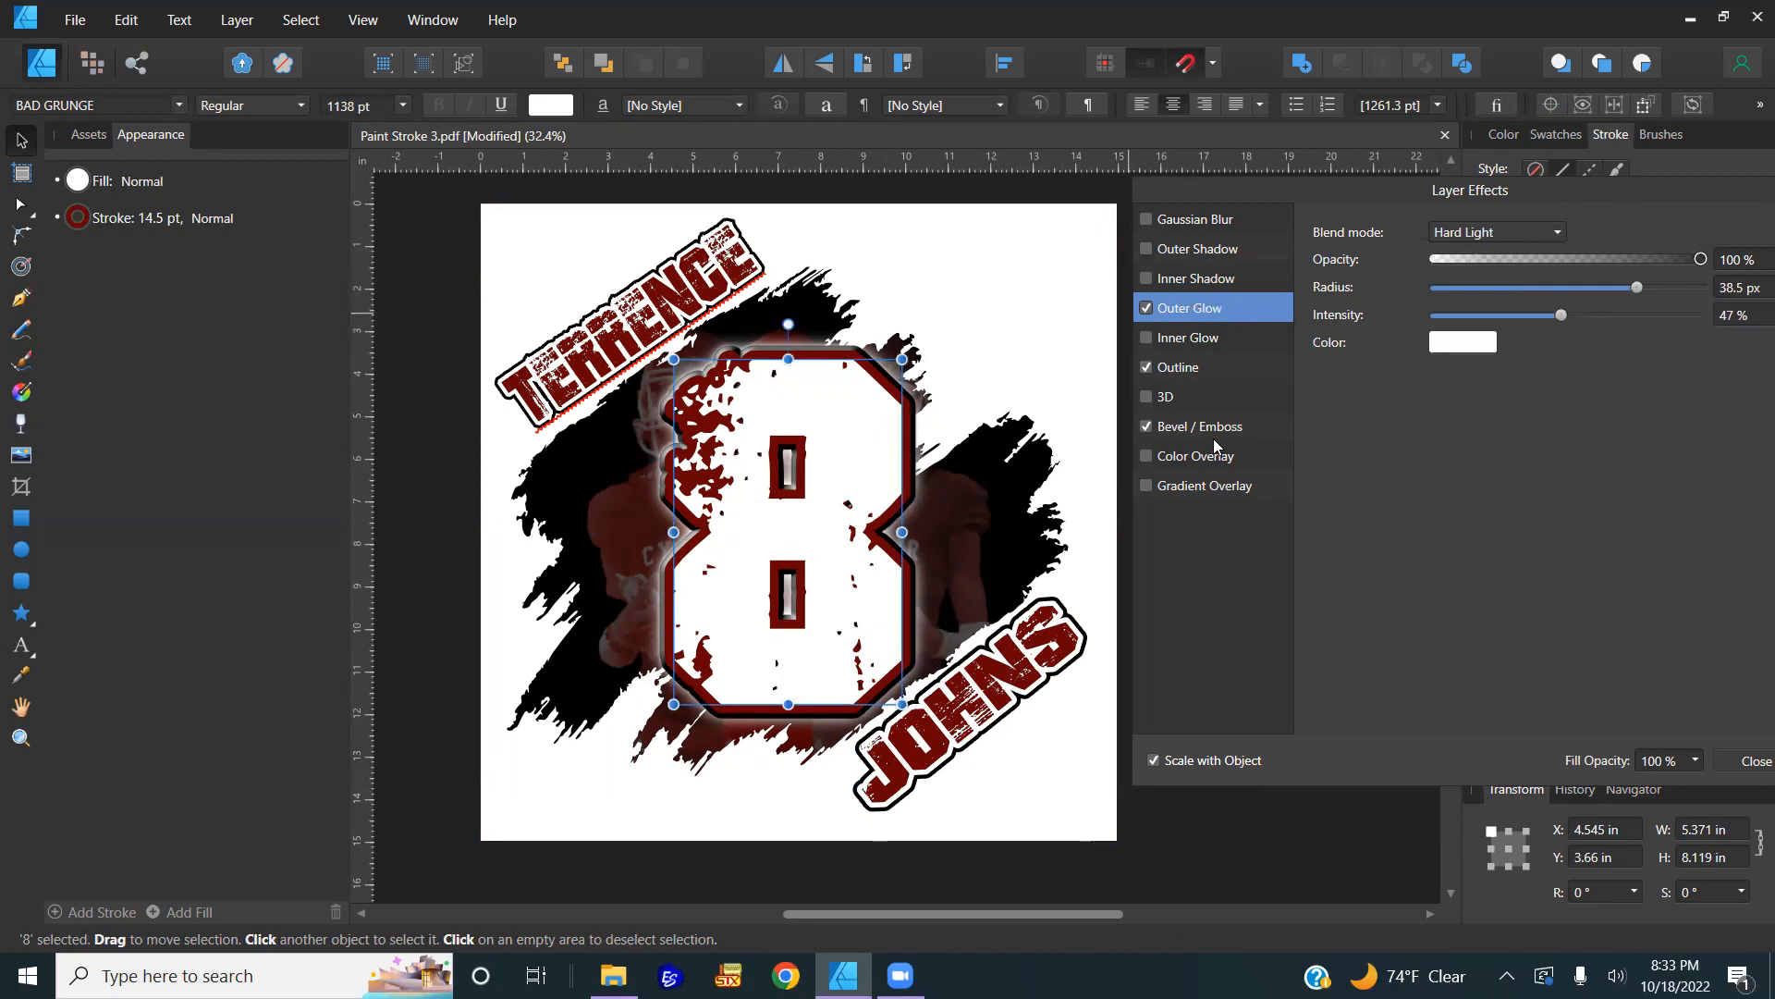
click(975, 702)
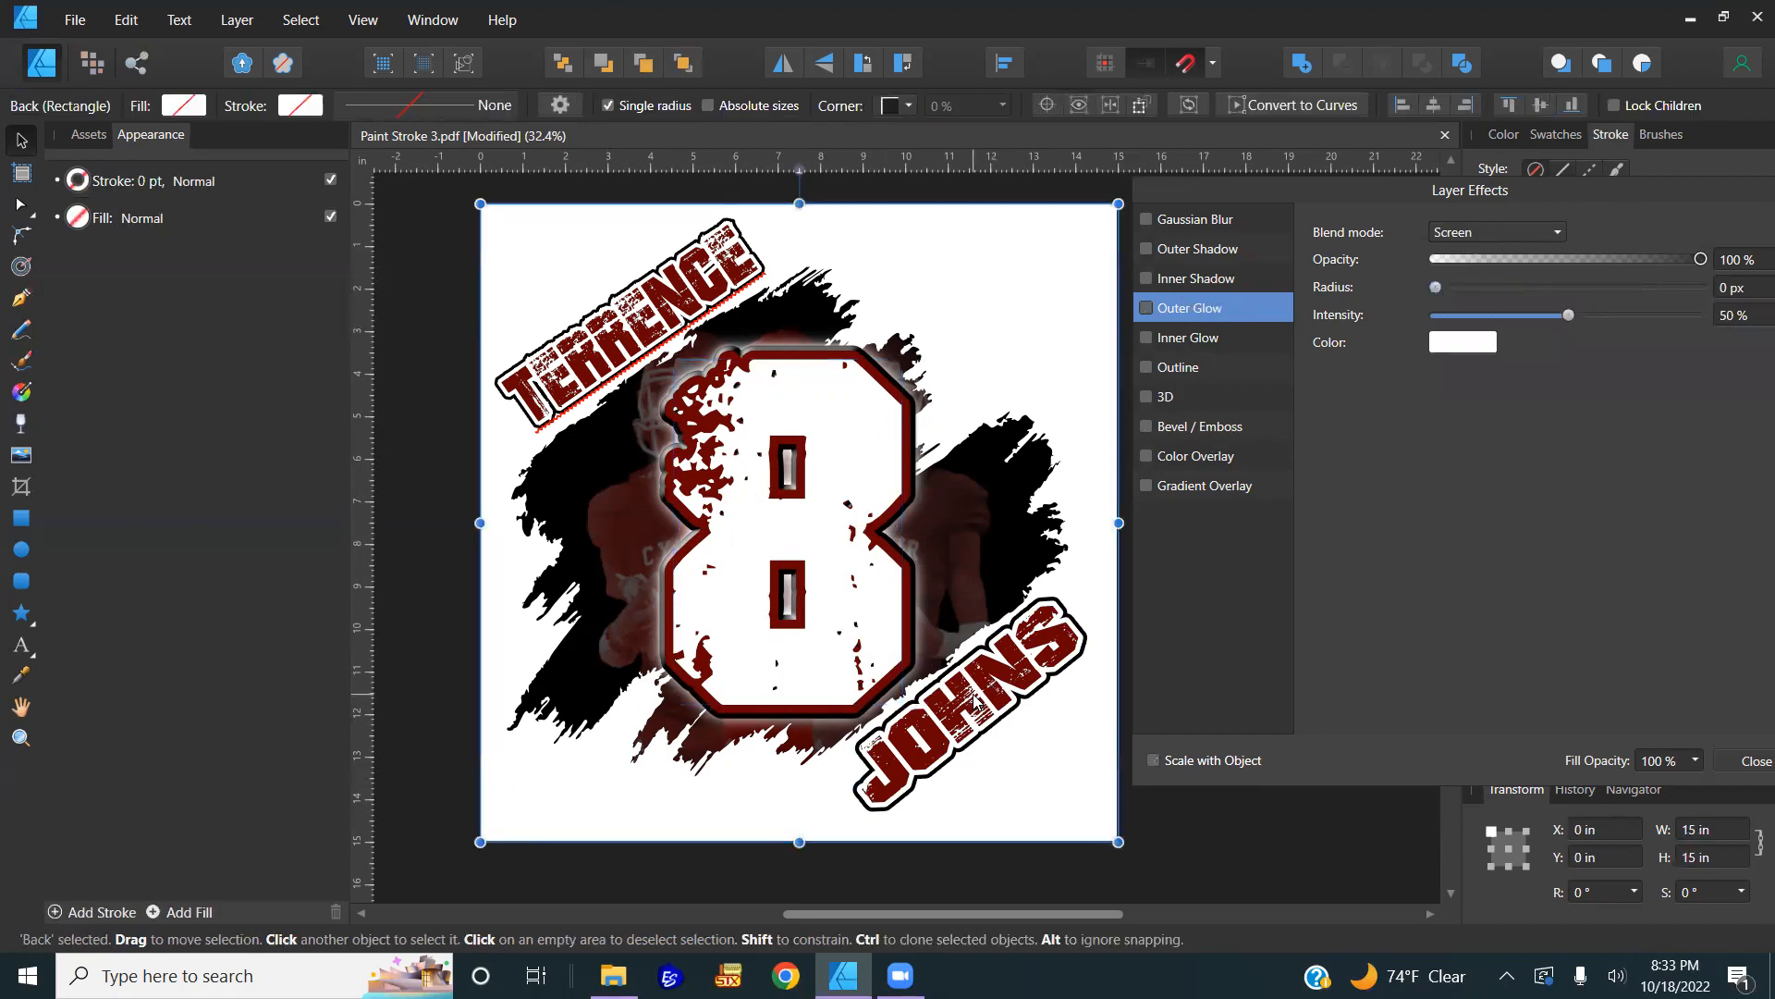
click(976, 703)
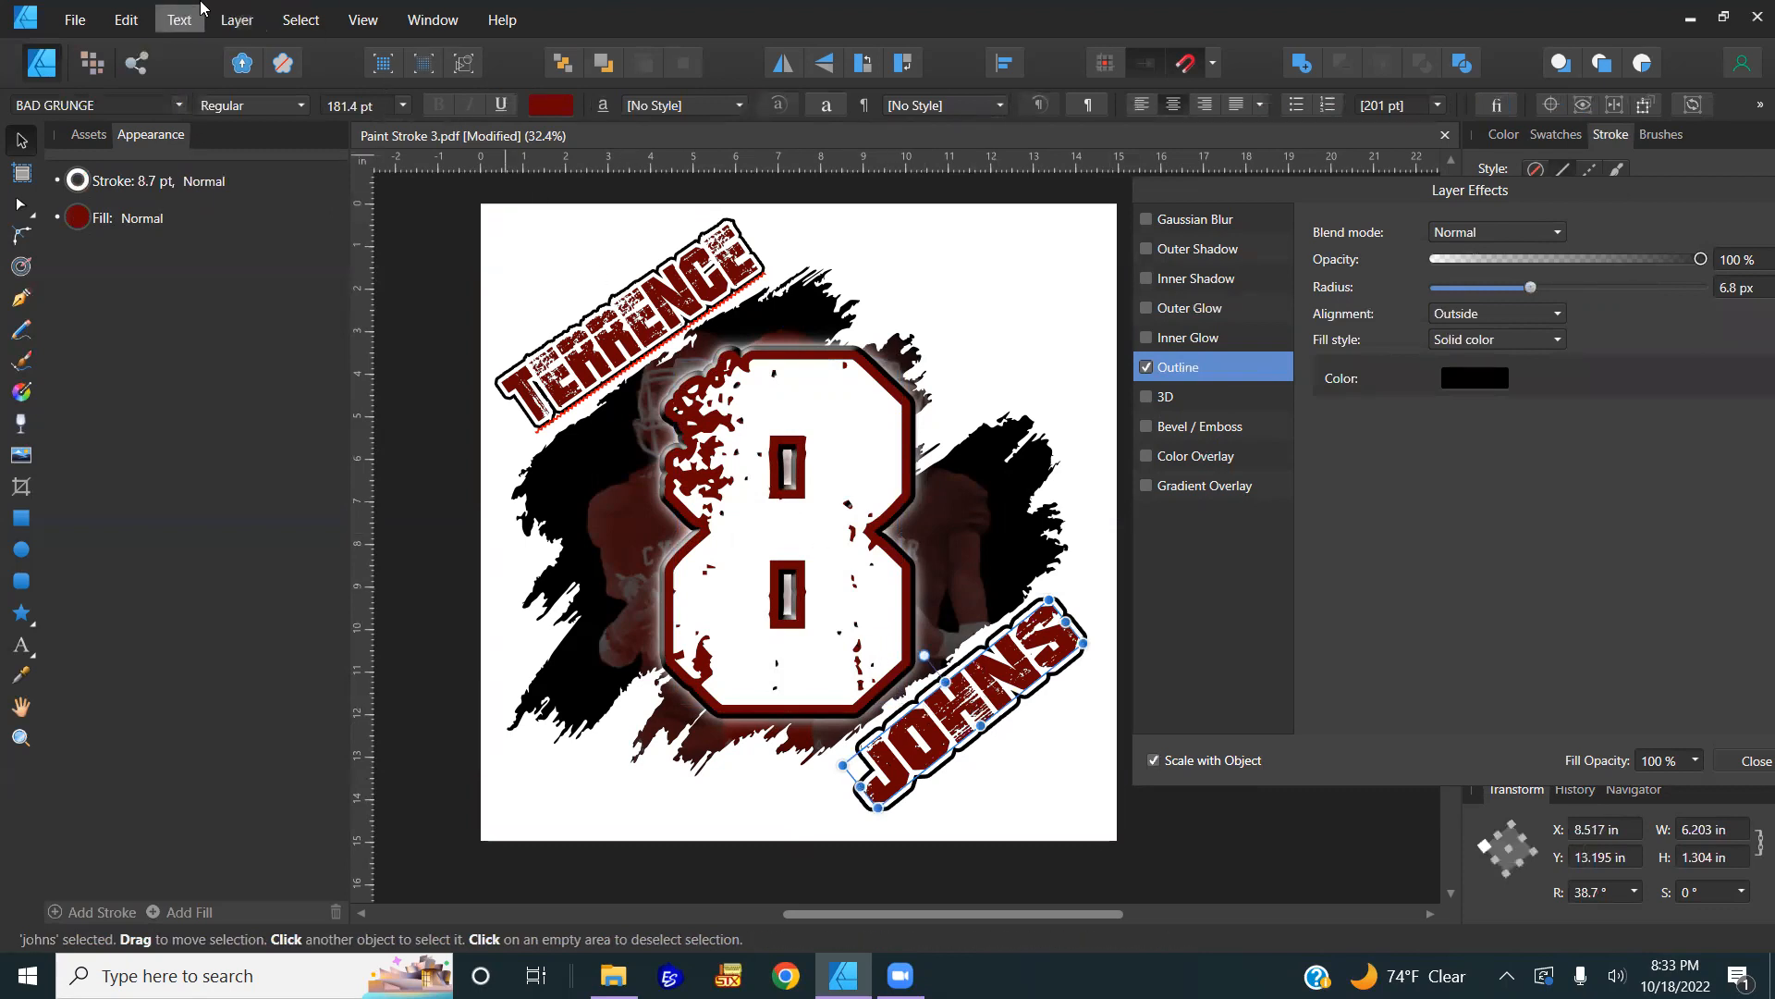
Step: Paste FX from the 8 onto JOHNS, leaving its outline at 3.8 px
click(215, 19)
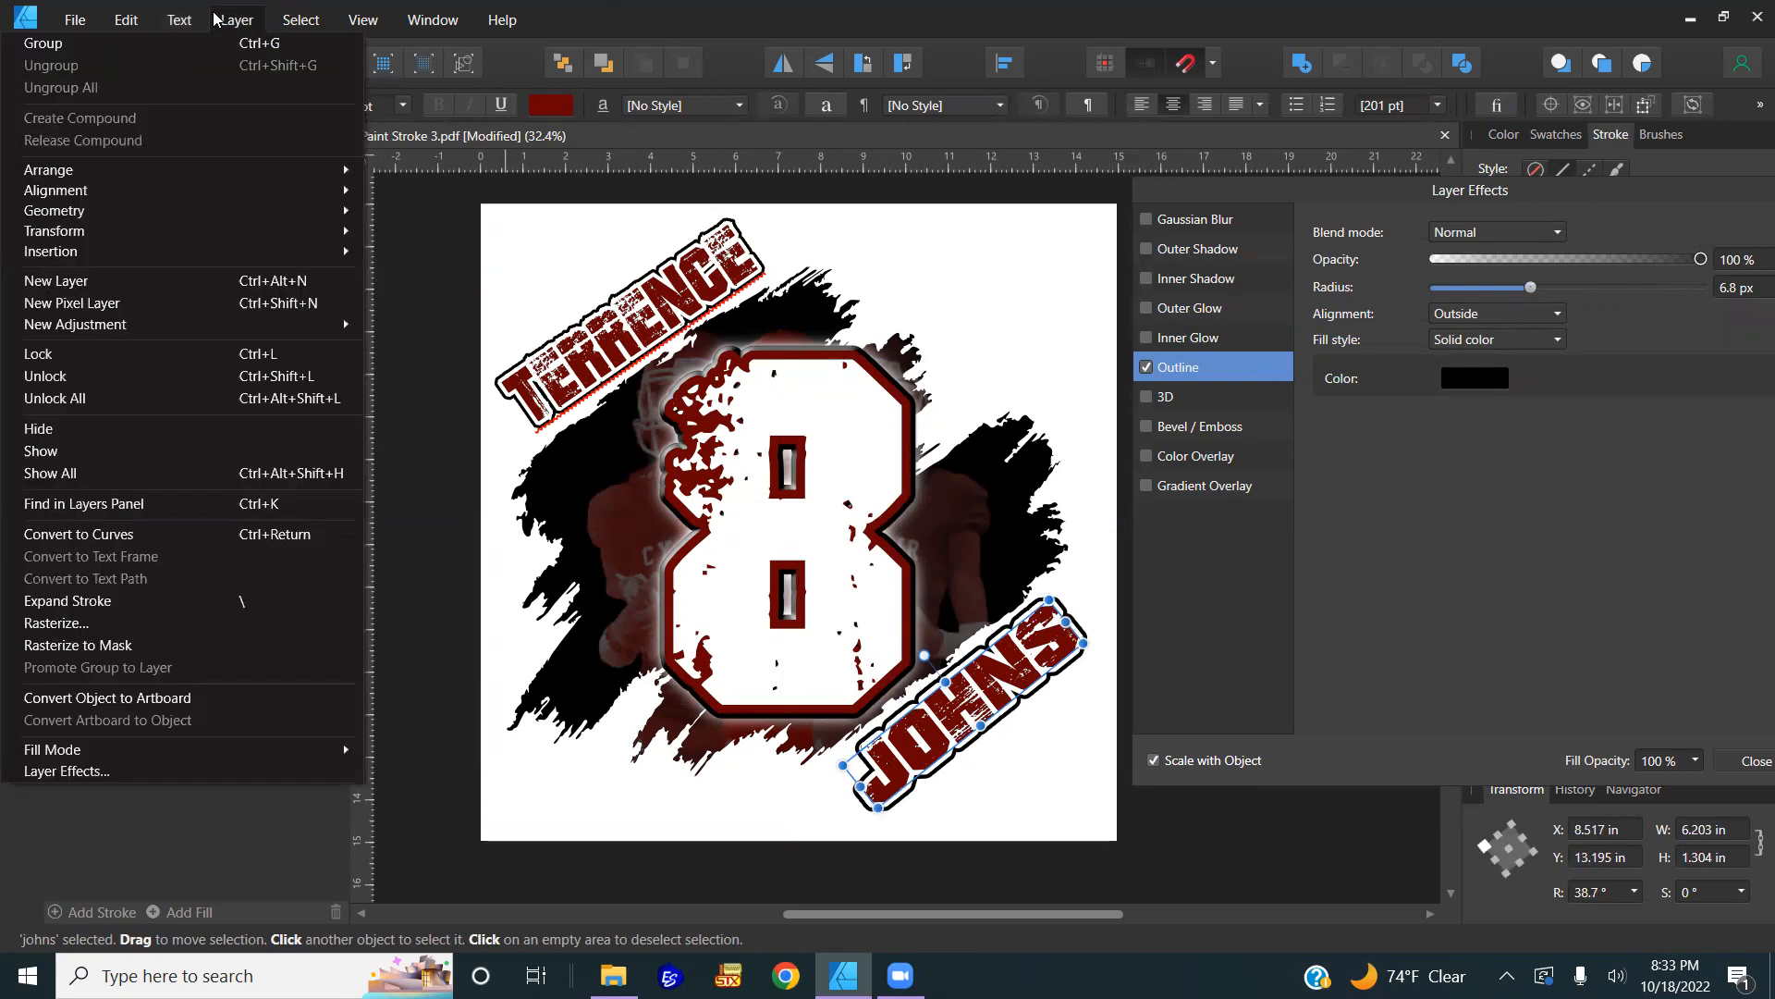
mouse_move(127, 19)
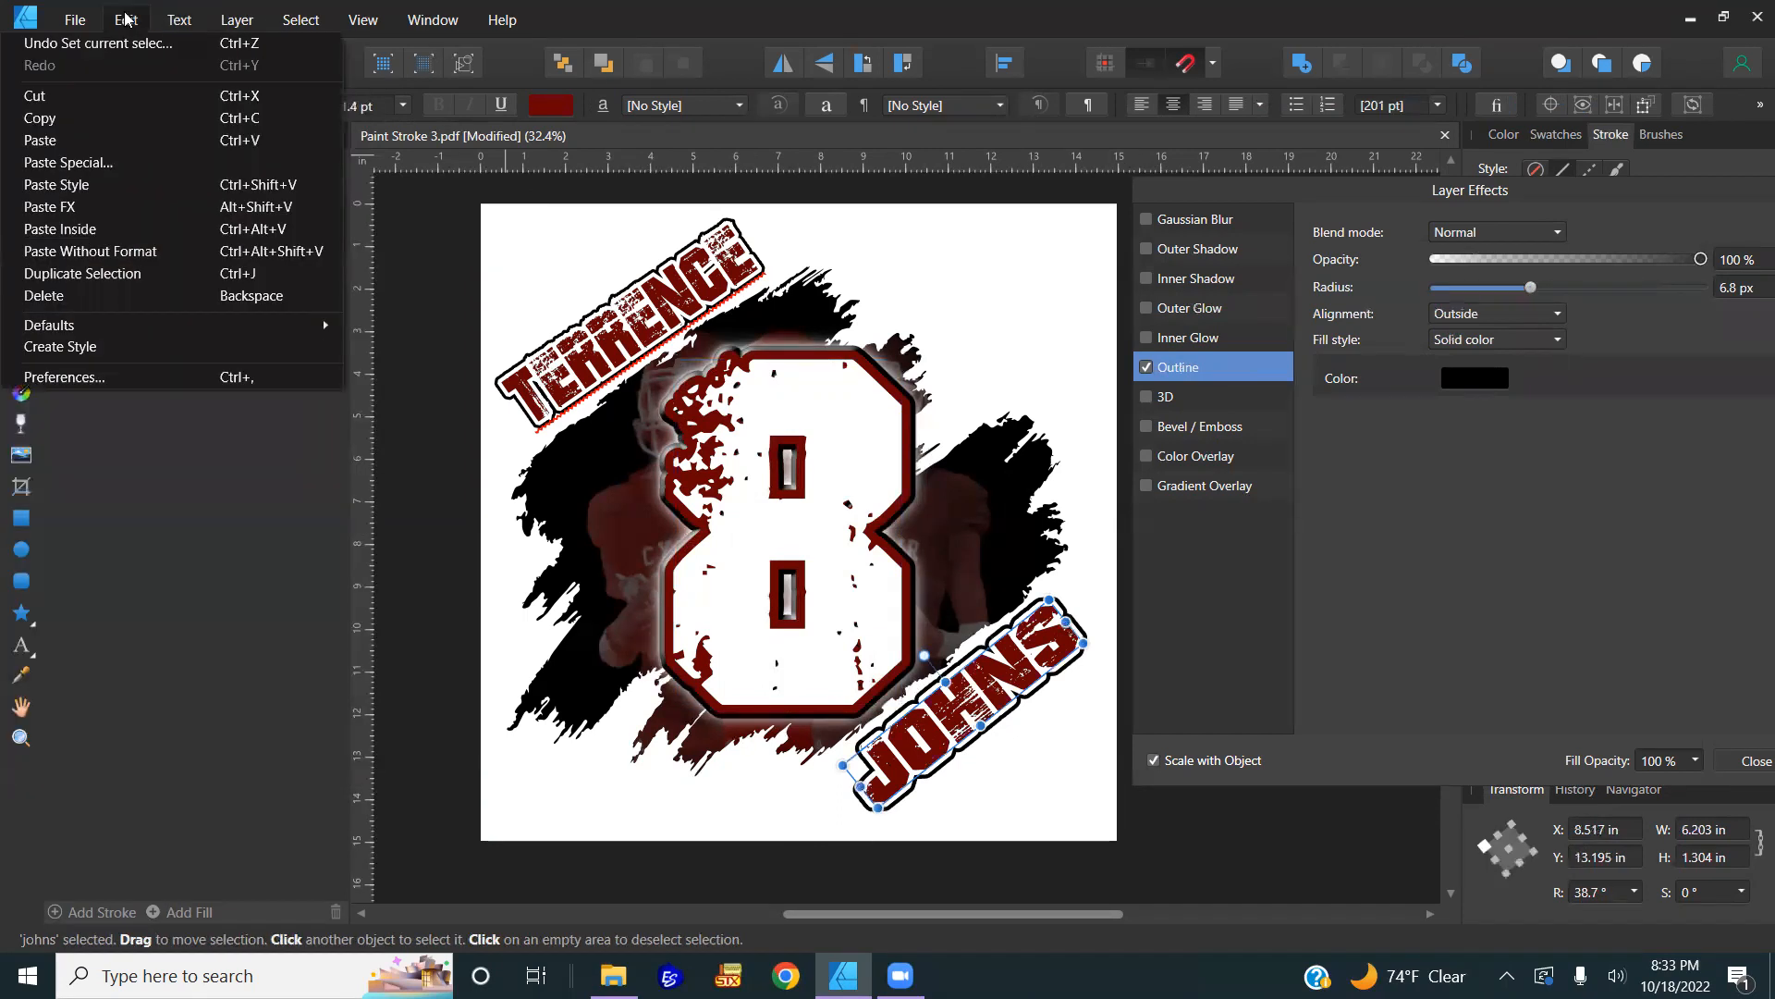
click(67, 206)
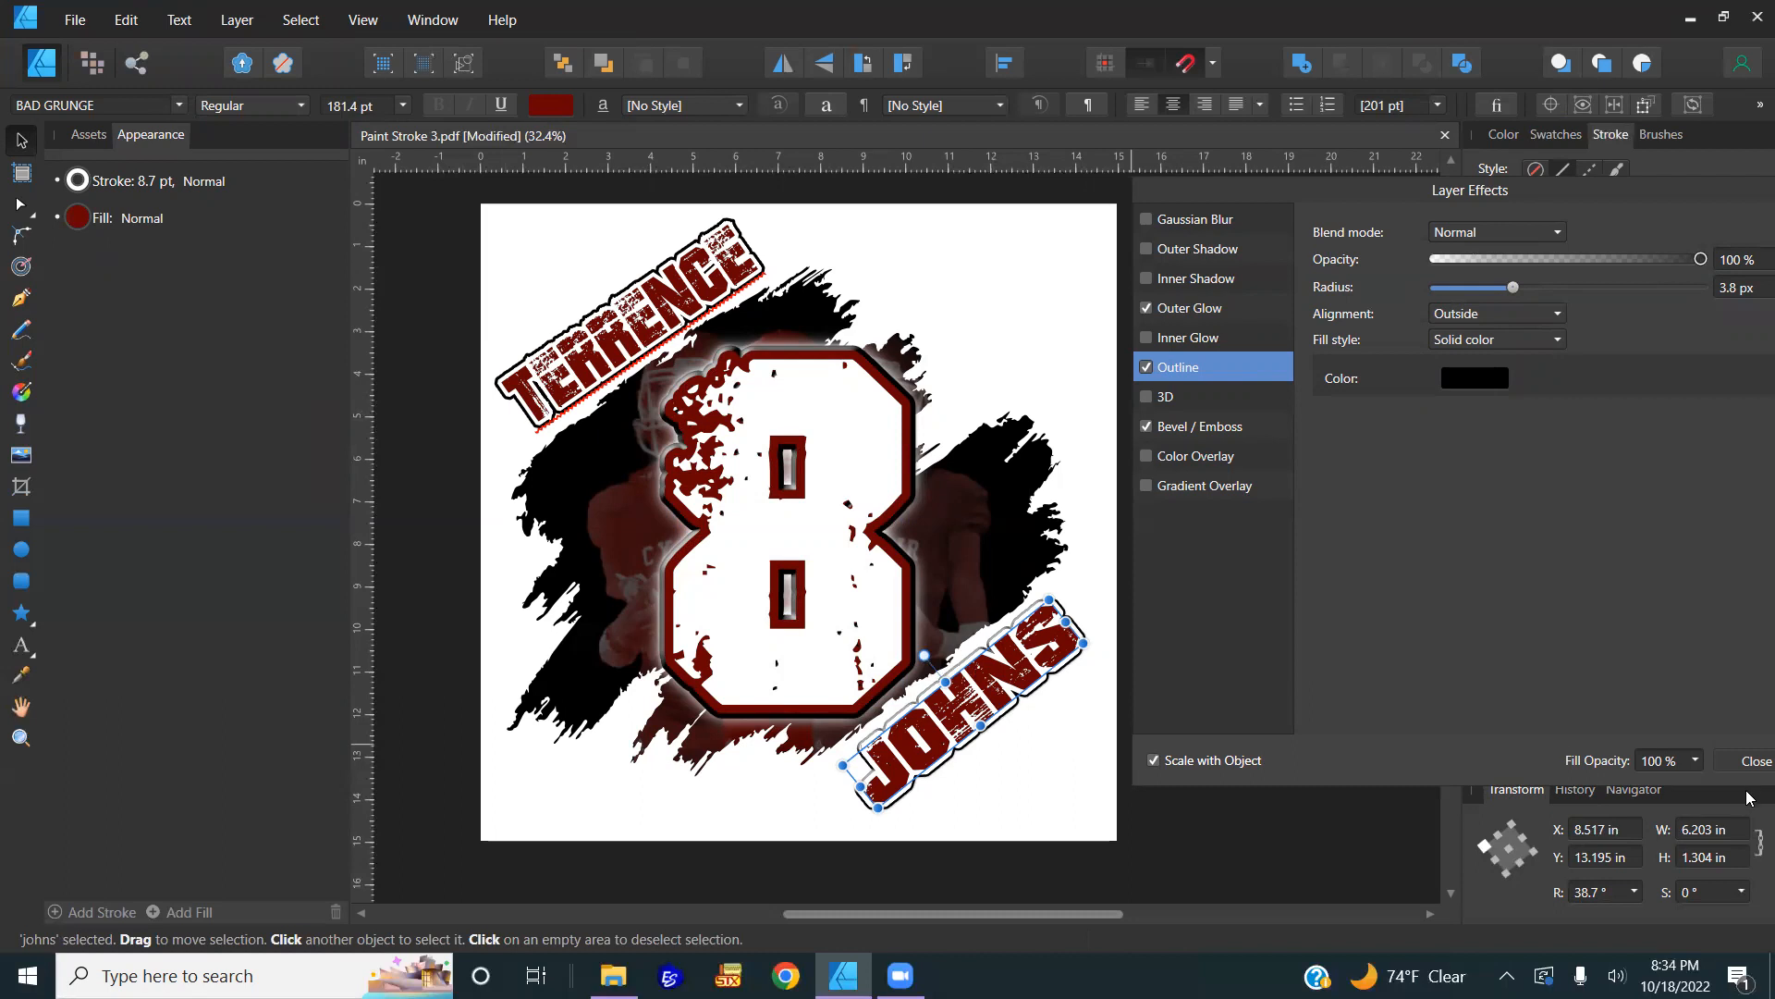
click(1755, 760)
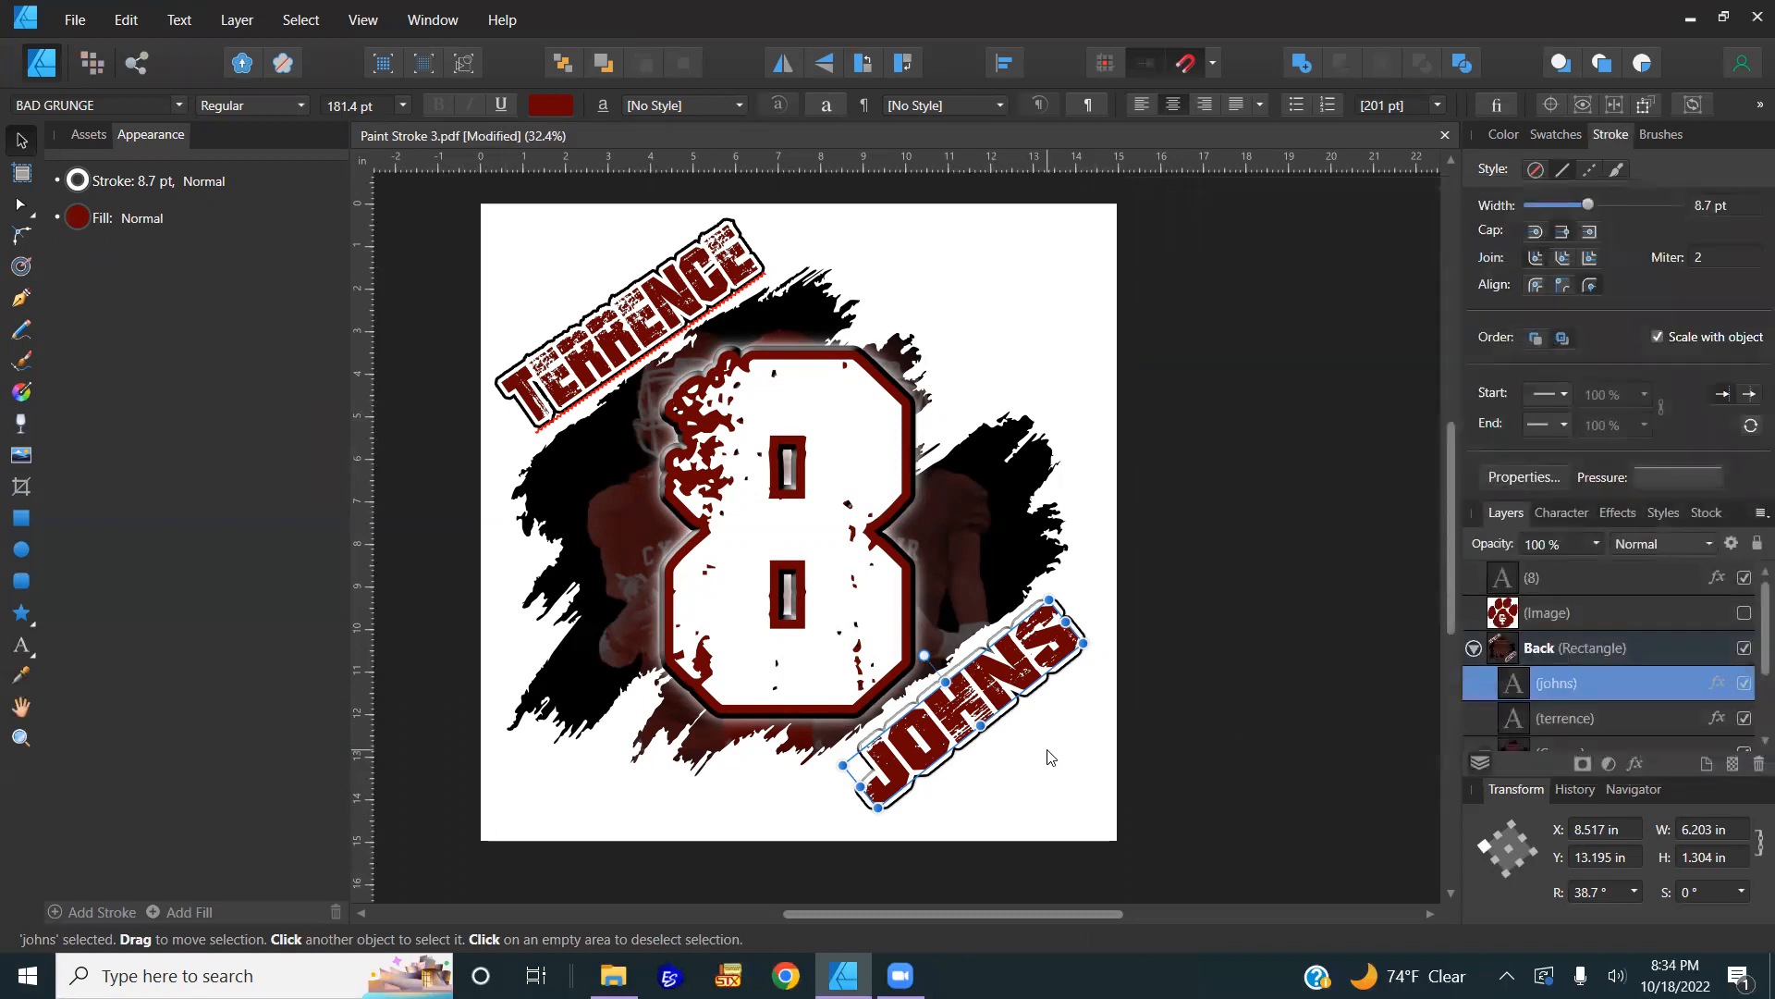
click(1049, 747)
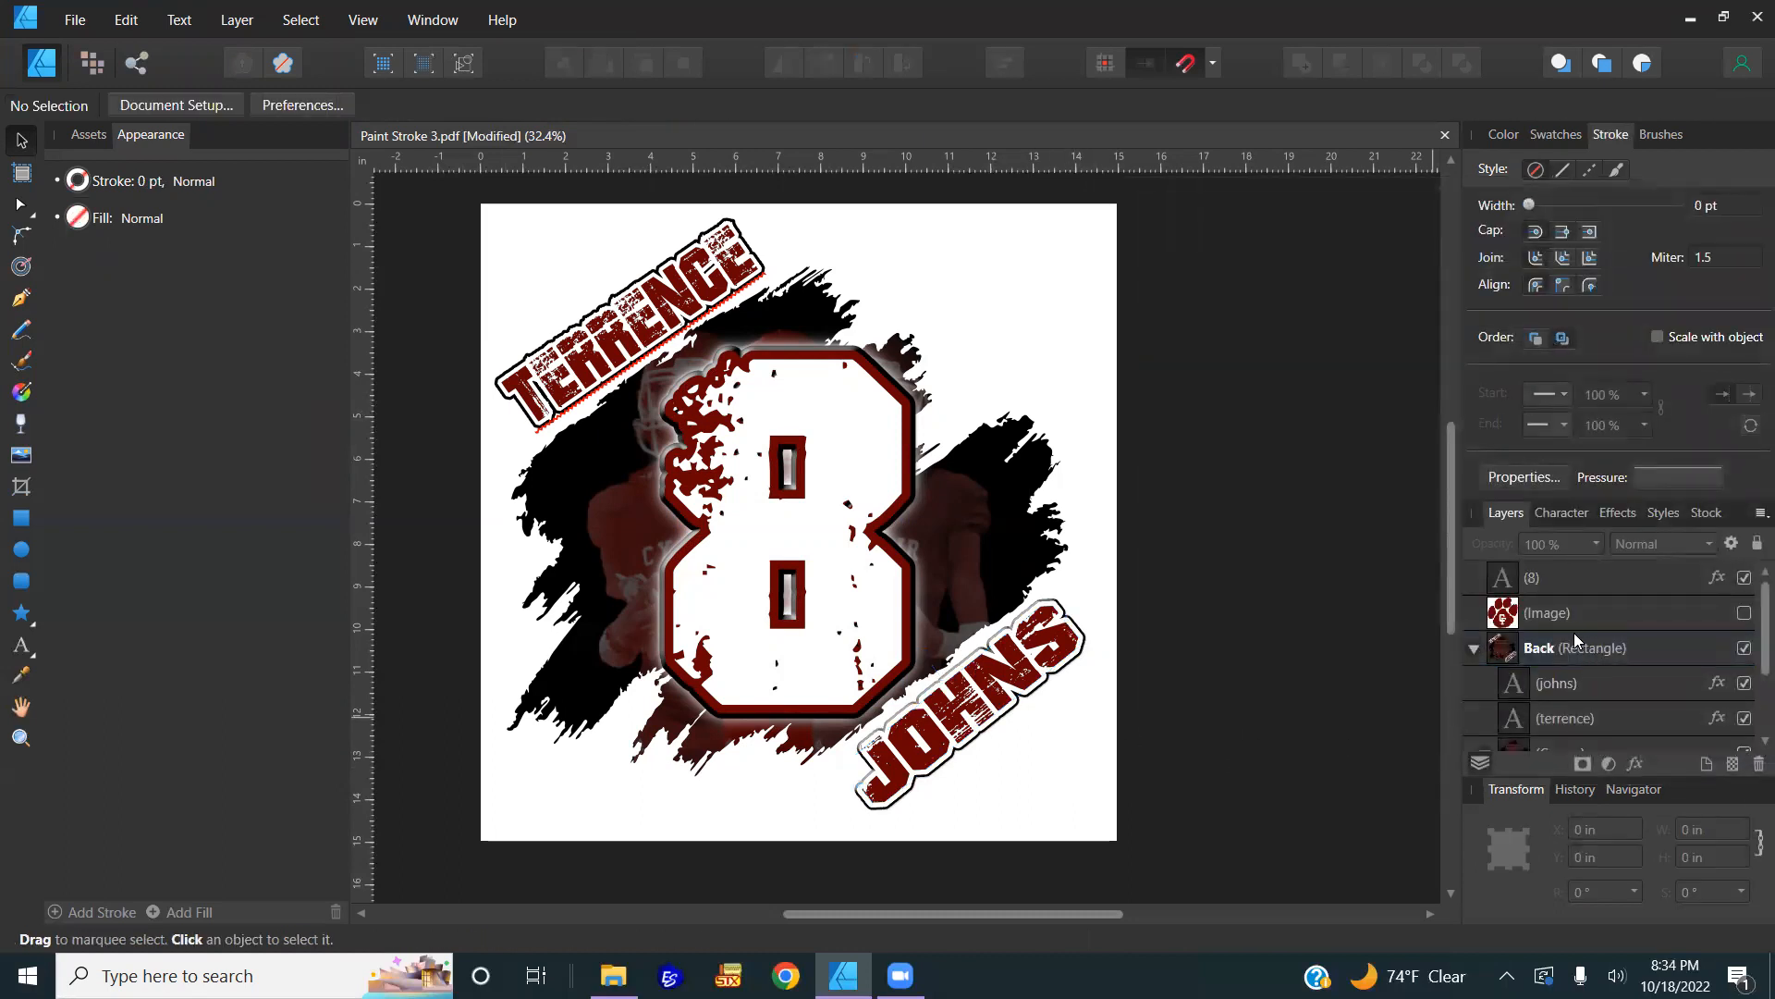
click(1557, 650)
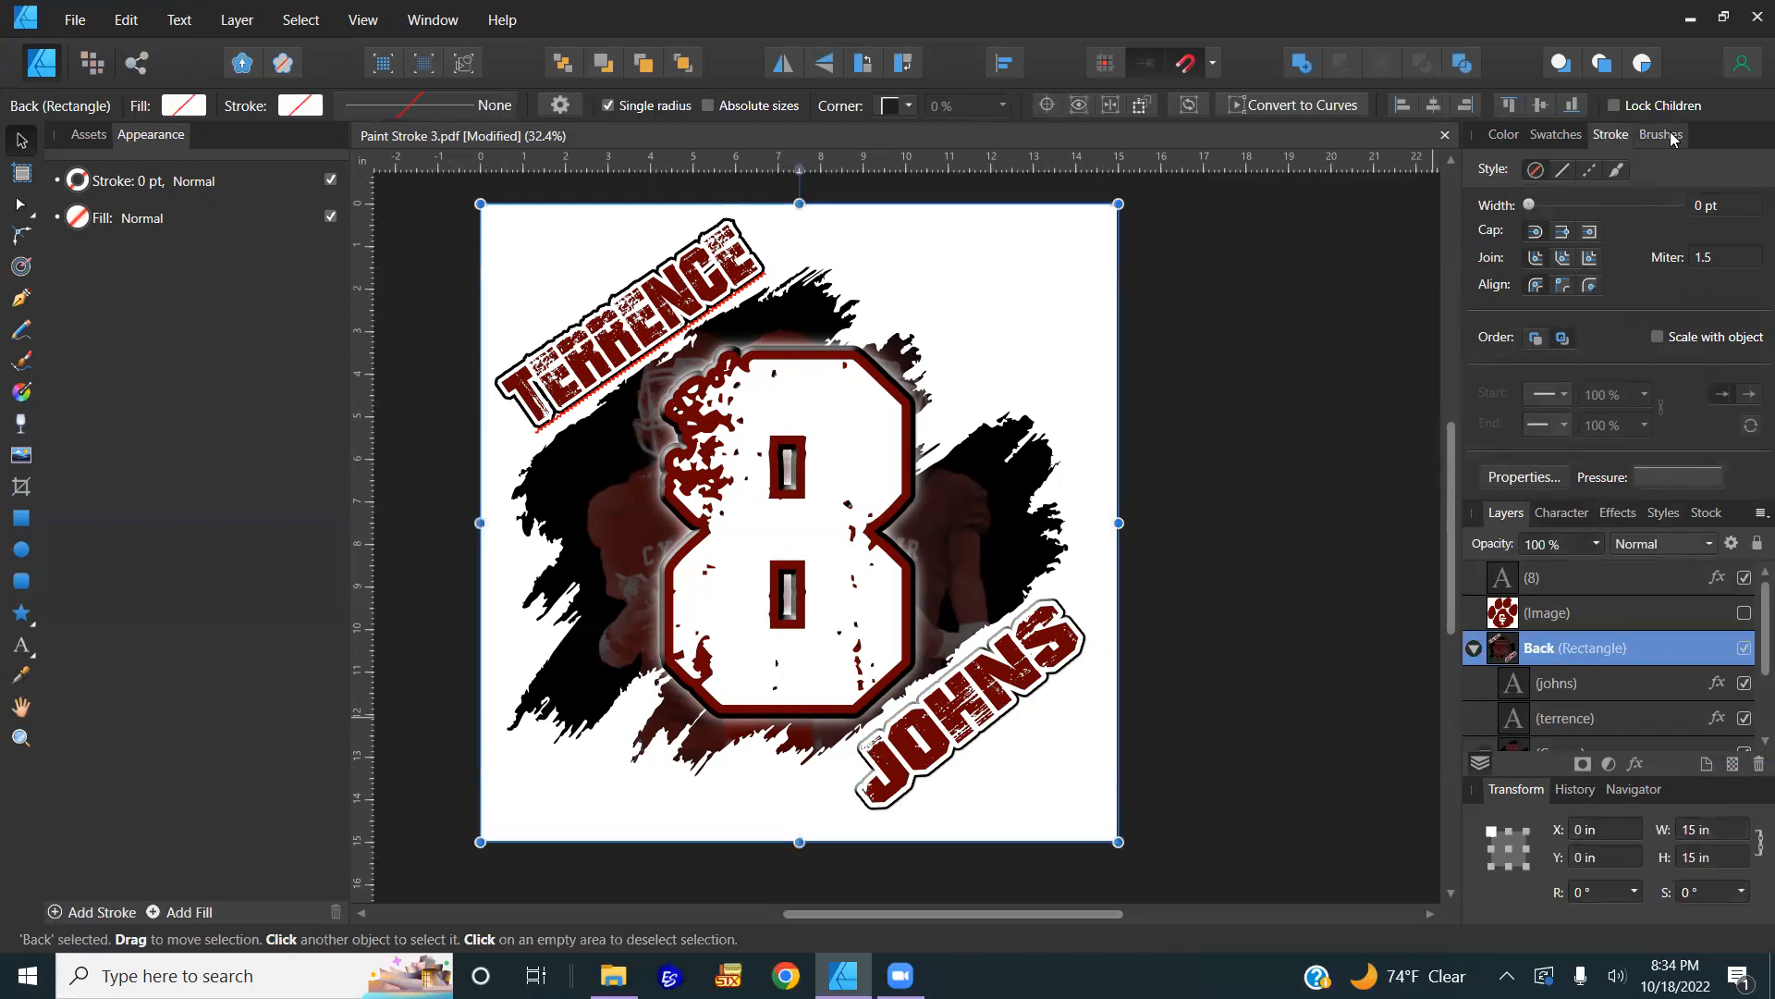
click(1516, 135)
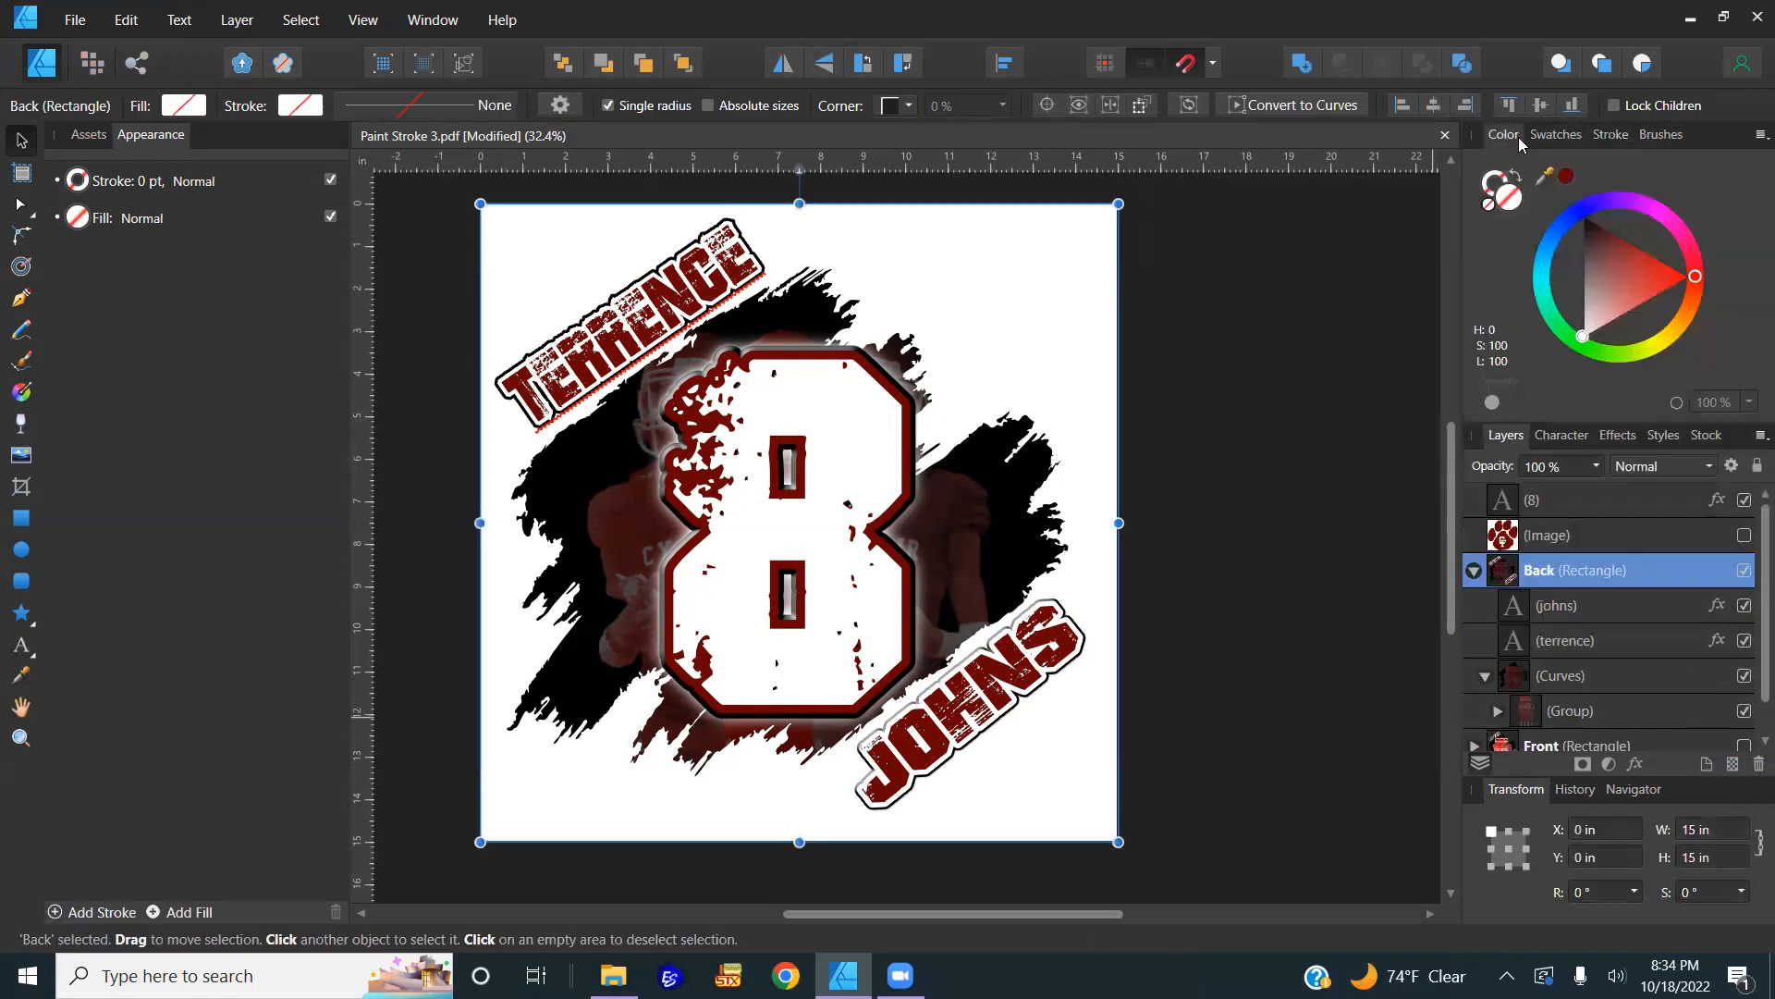
click(1589, 214)
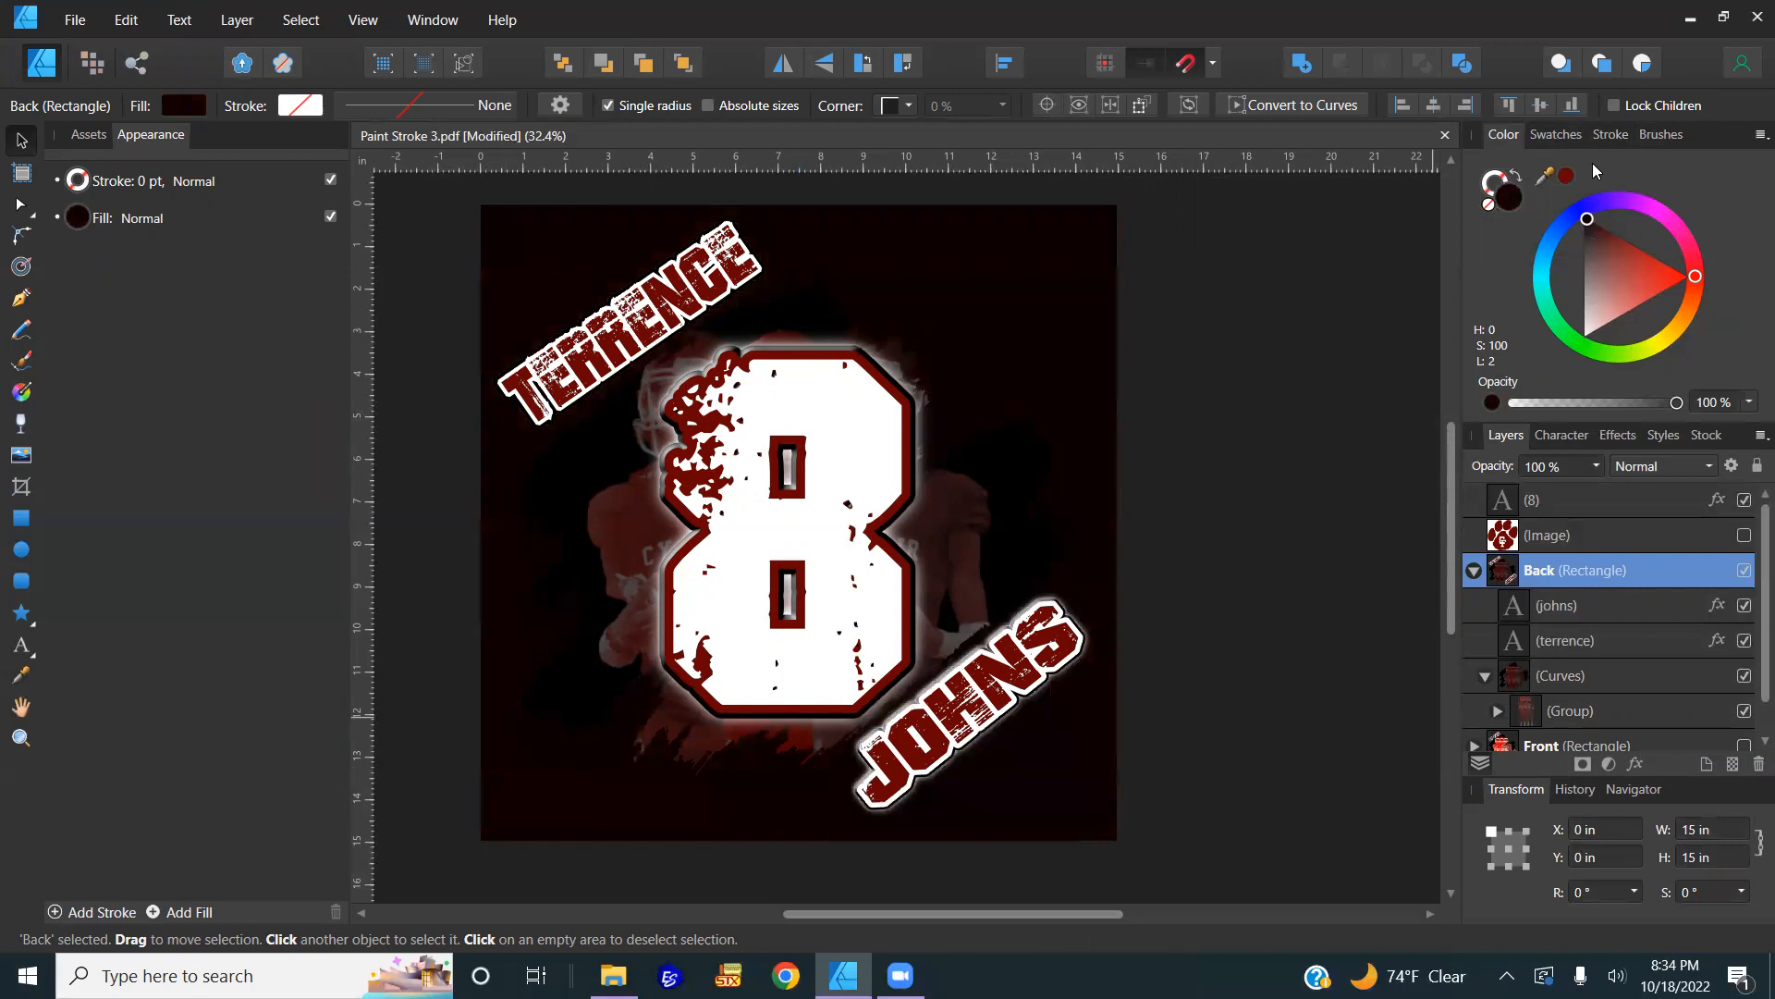
scroll(935, 719, up, 2)
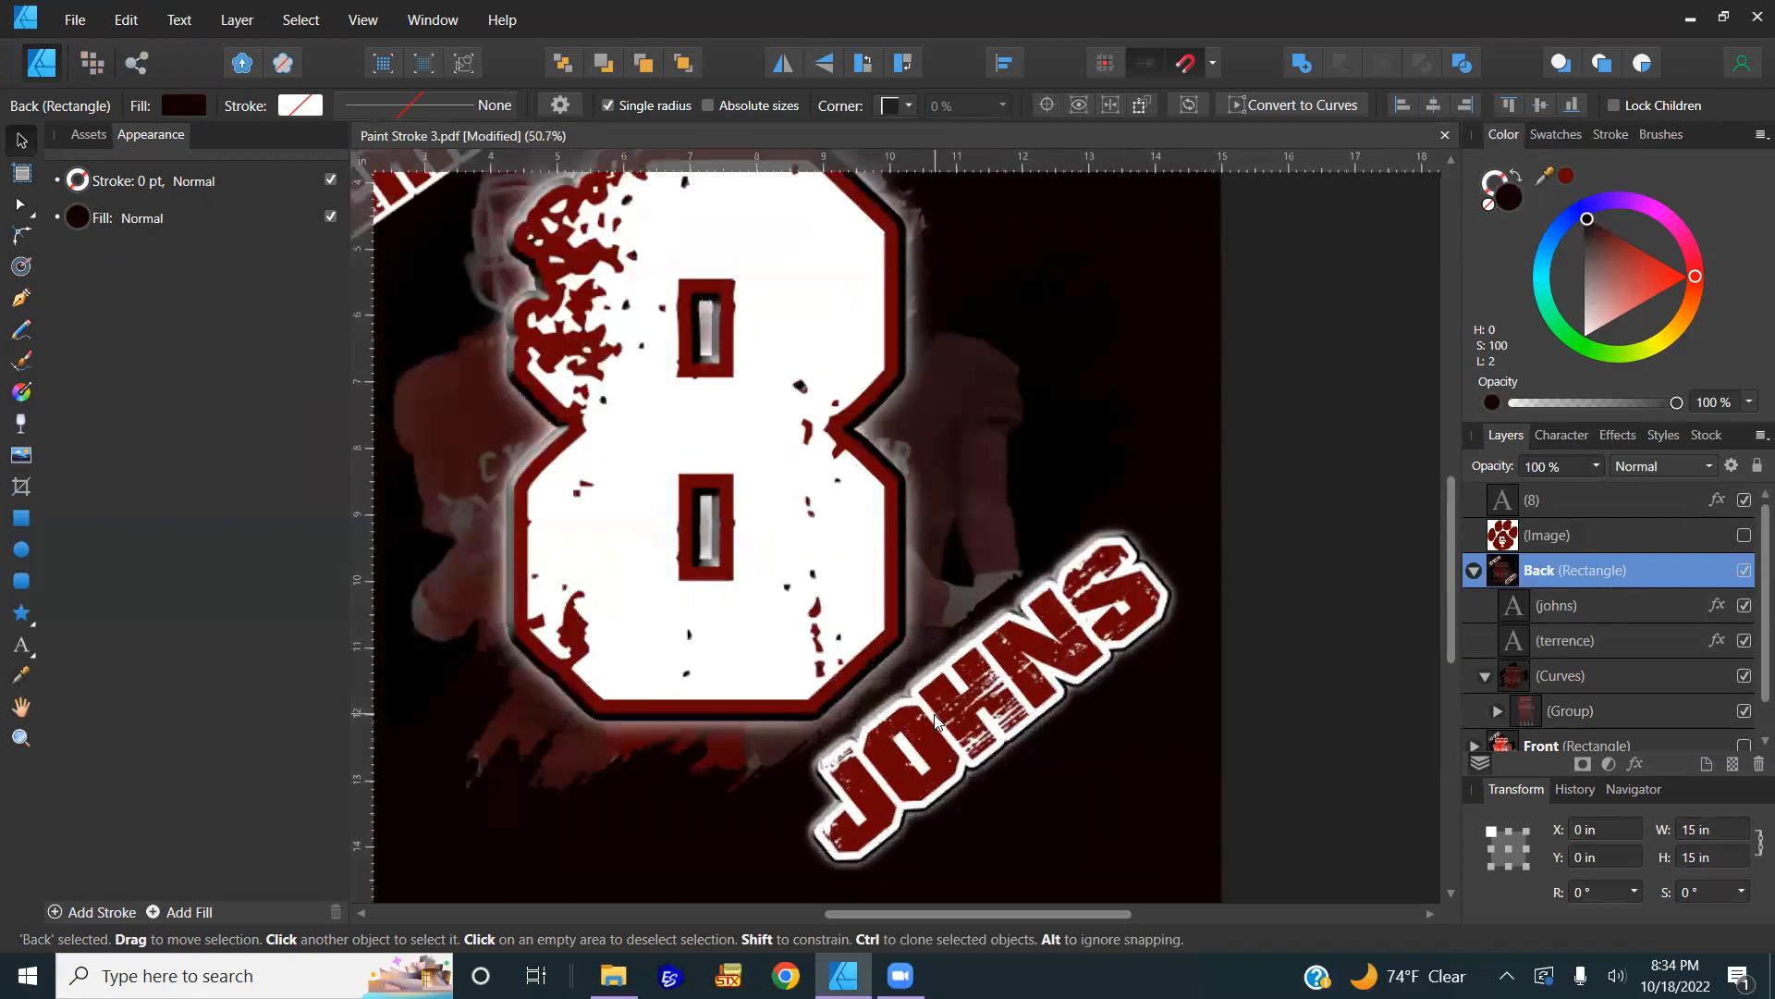
scroll(936, 720, up, 2)
scroll(1078, 581, down, 2)
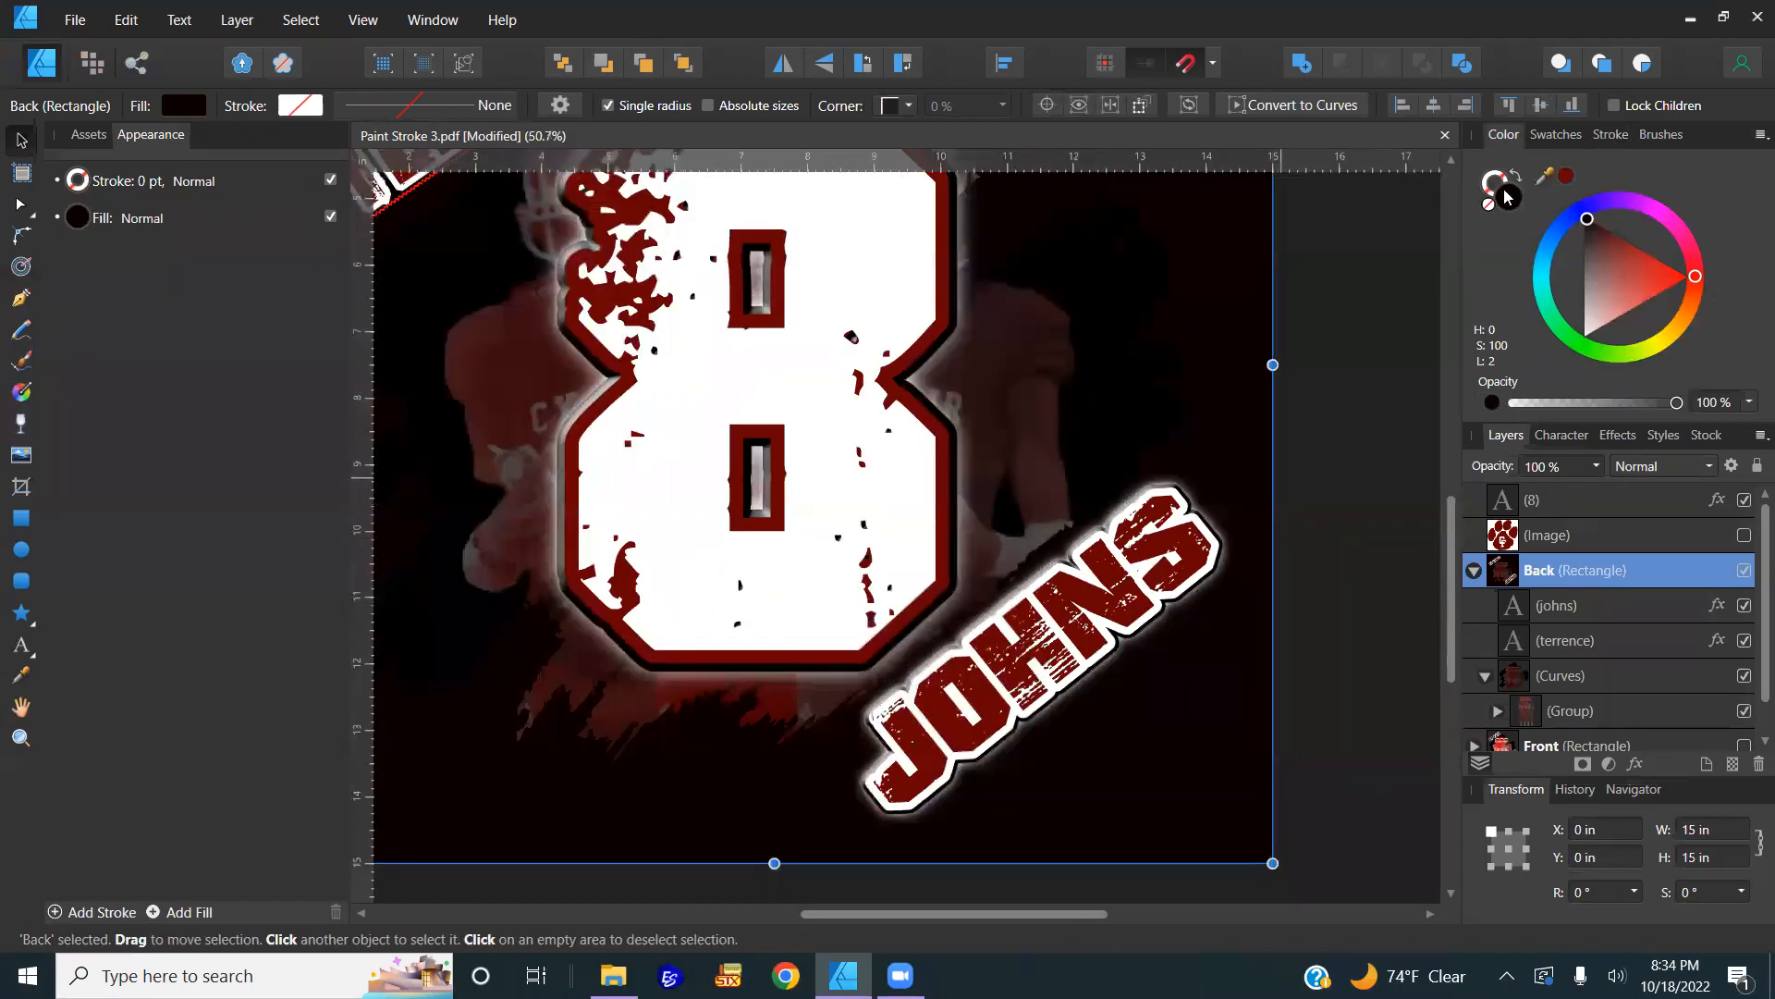
click(1490, 206)
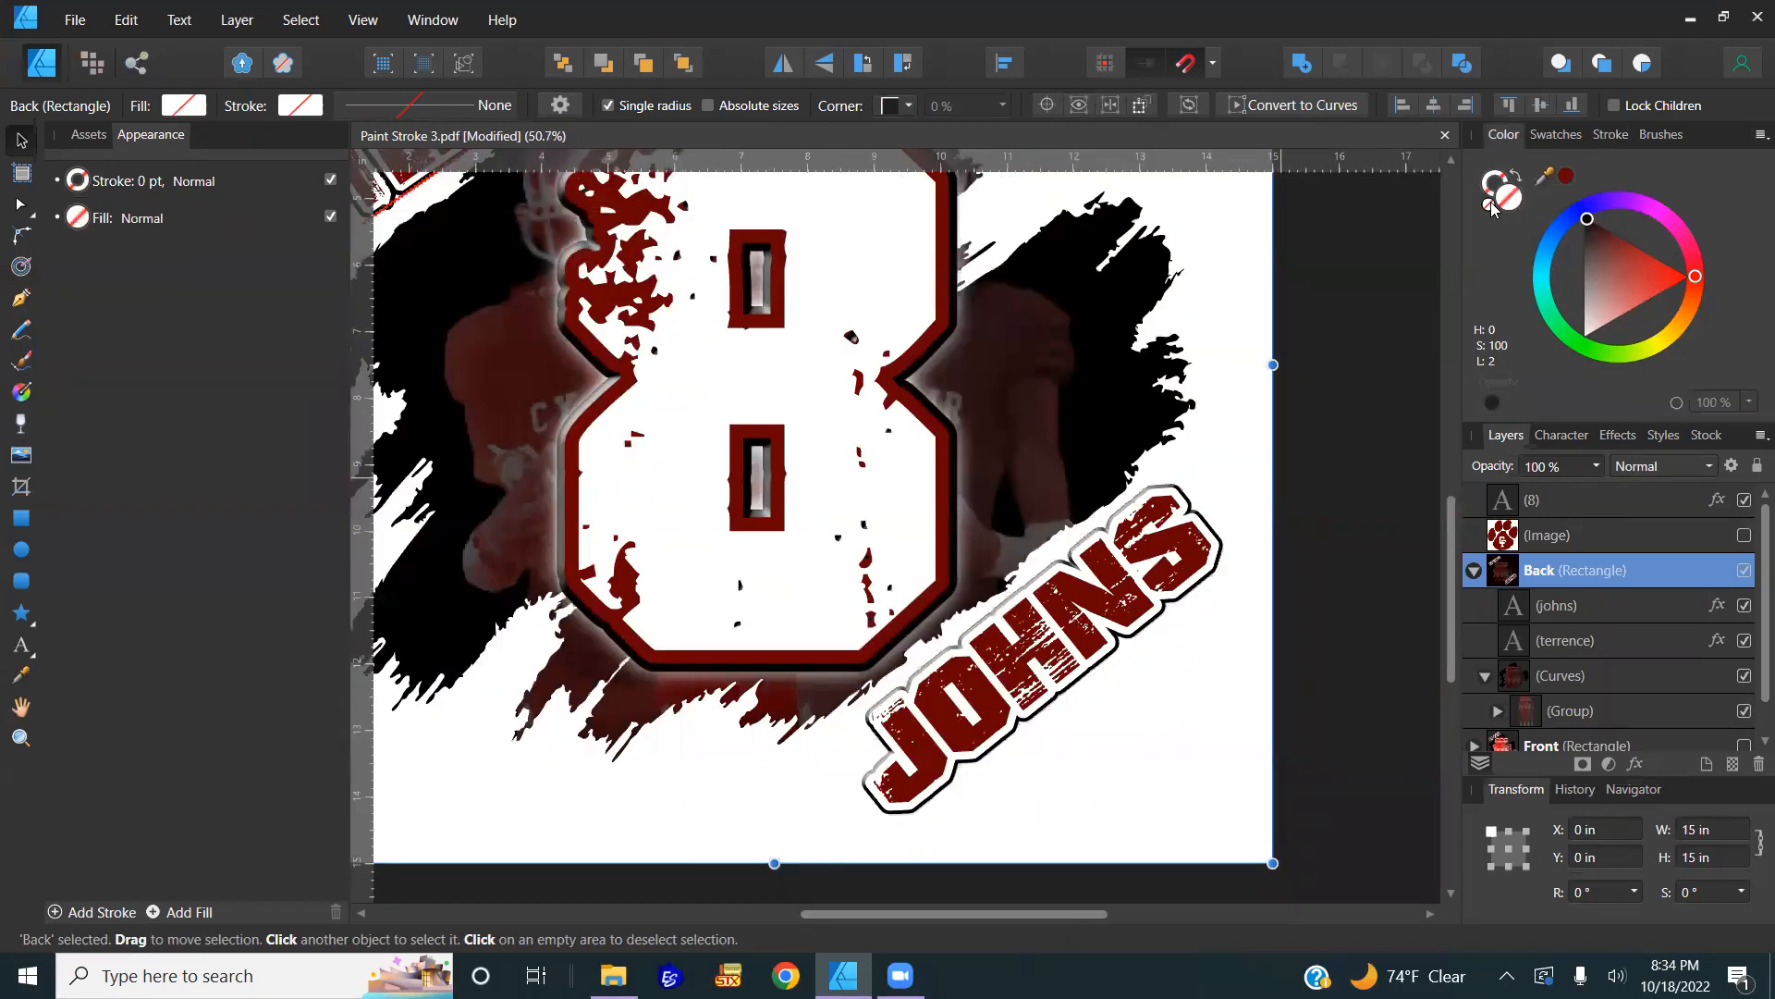
scroll(1026, 668, down, 2)
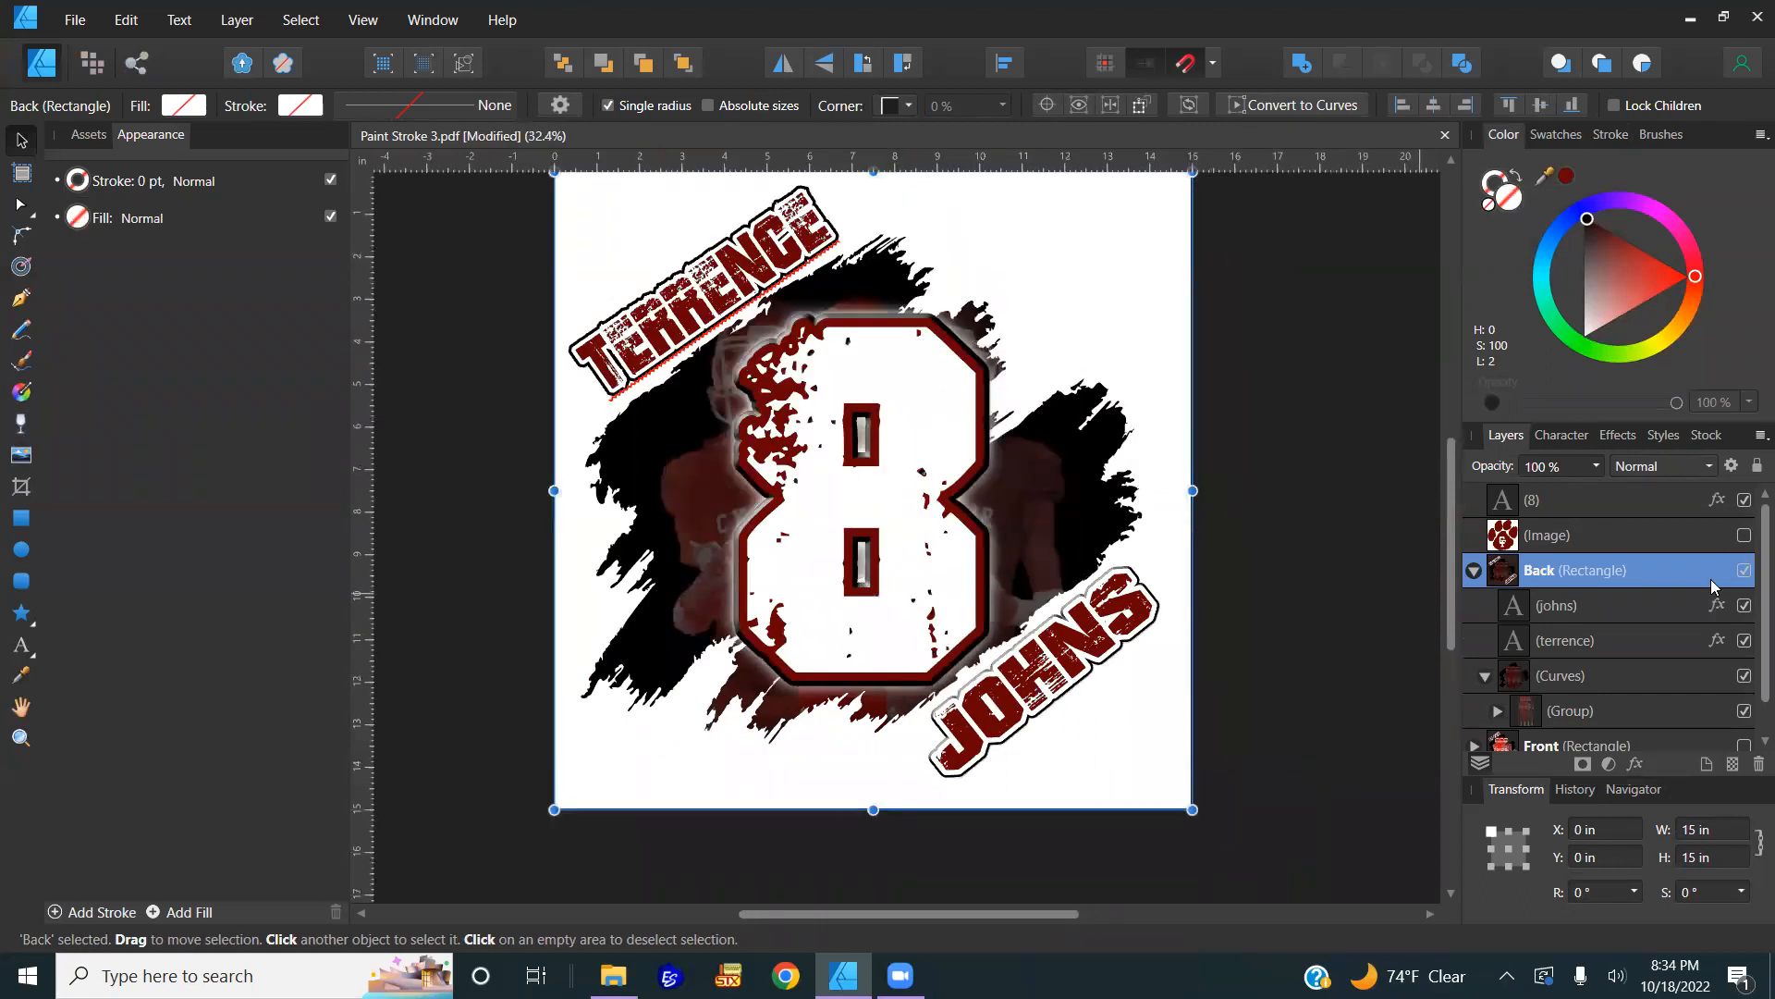
double_click(1096, 645)
Step: Change the JOHNS outer glow colour to black
click(1670, 609)
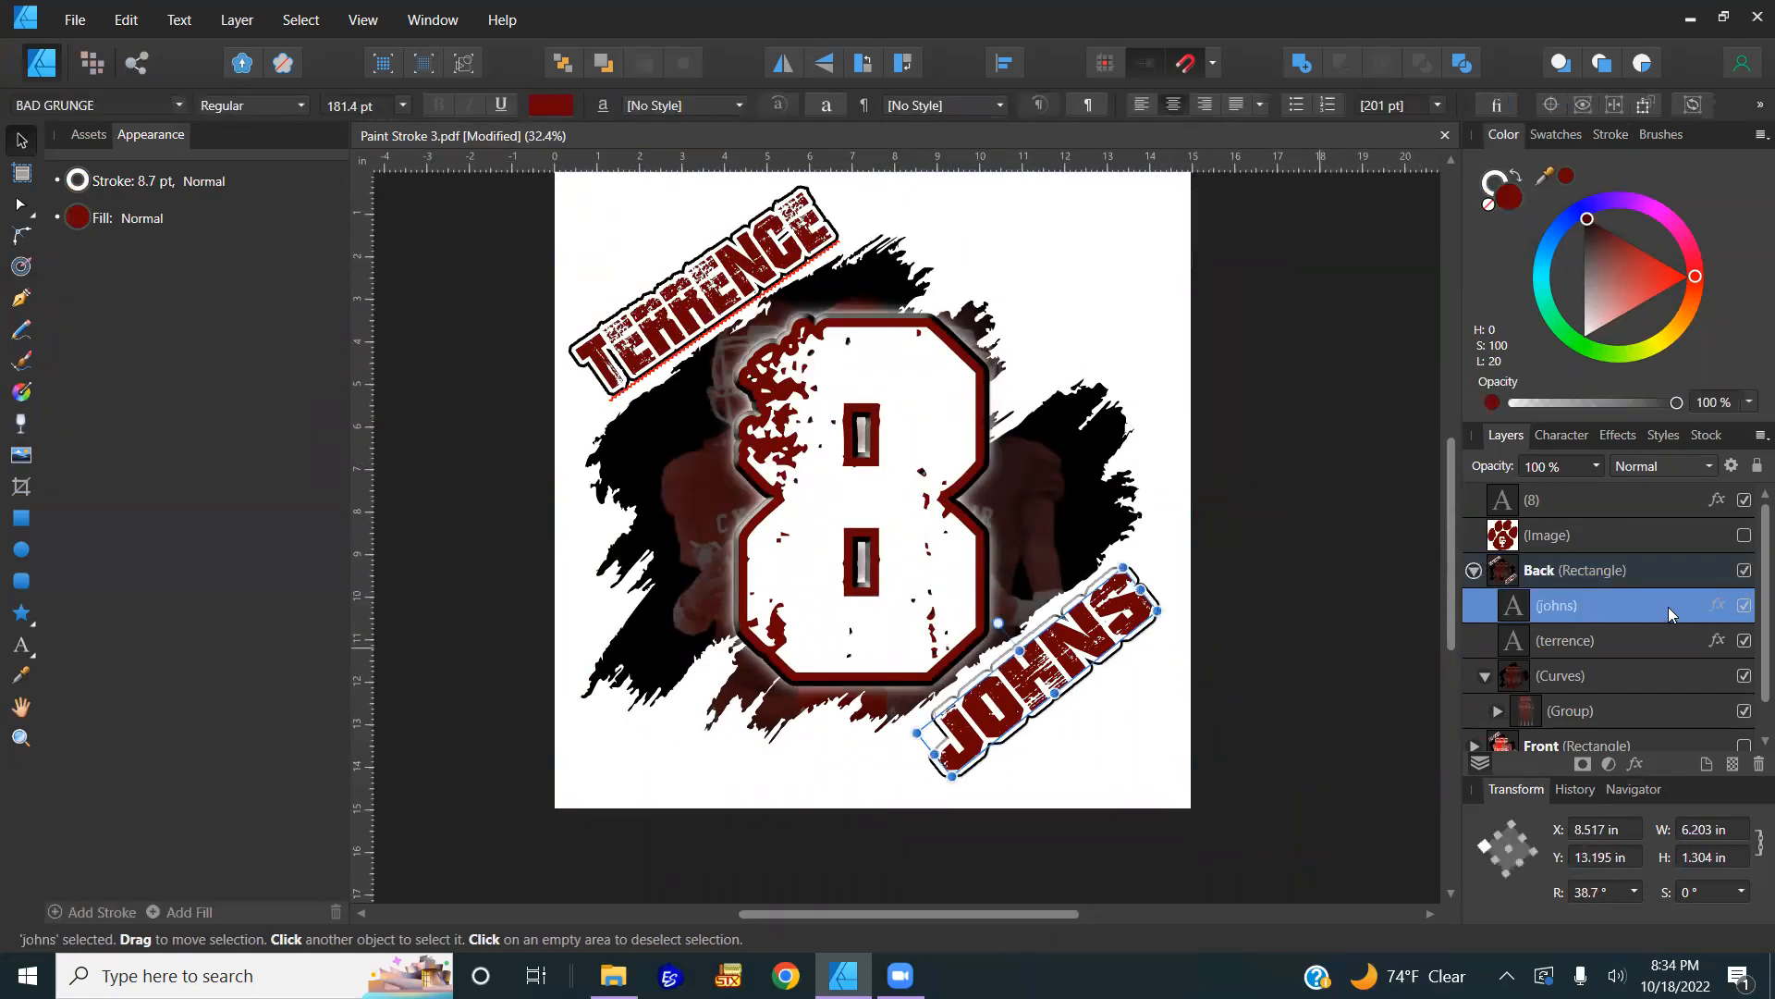
click(1717, 601)
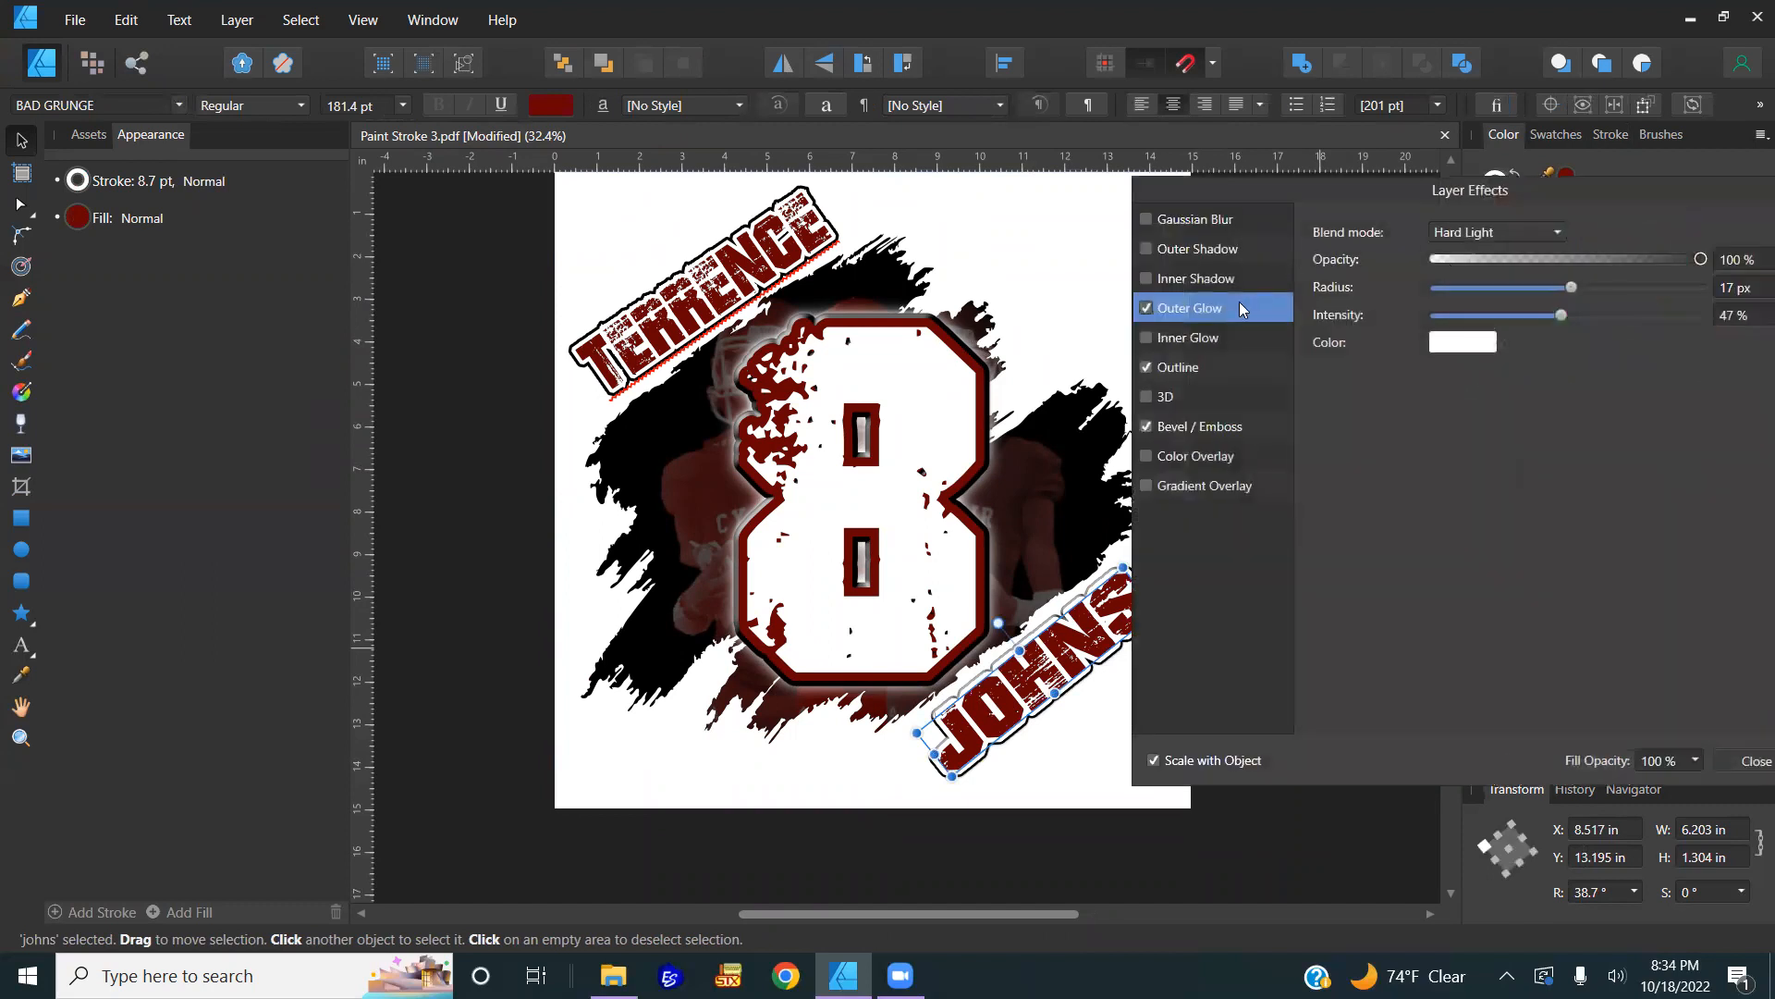
drag(1324, 185, 1416, 200)
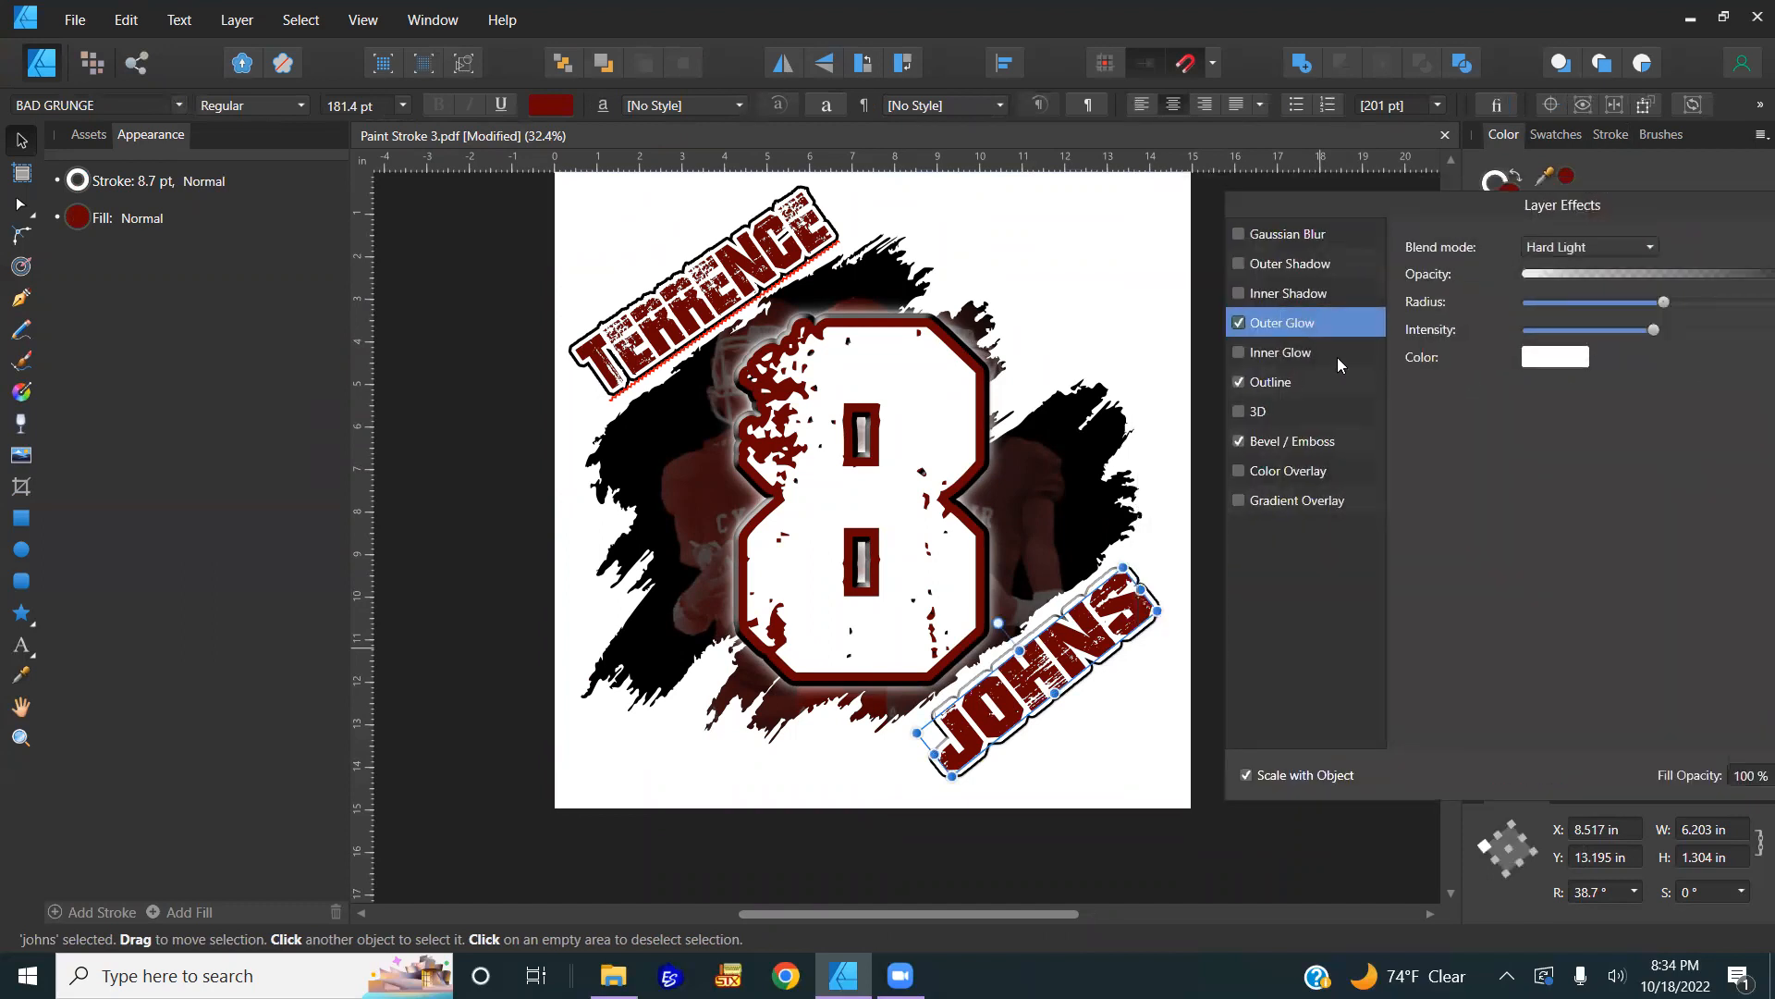
click(1564, 359)
drag(1554, 479, 1522, 449)
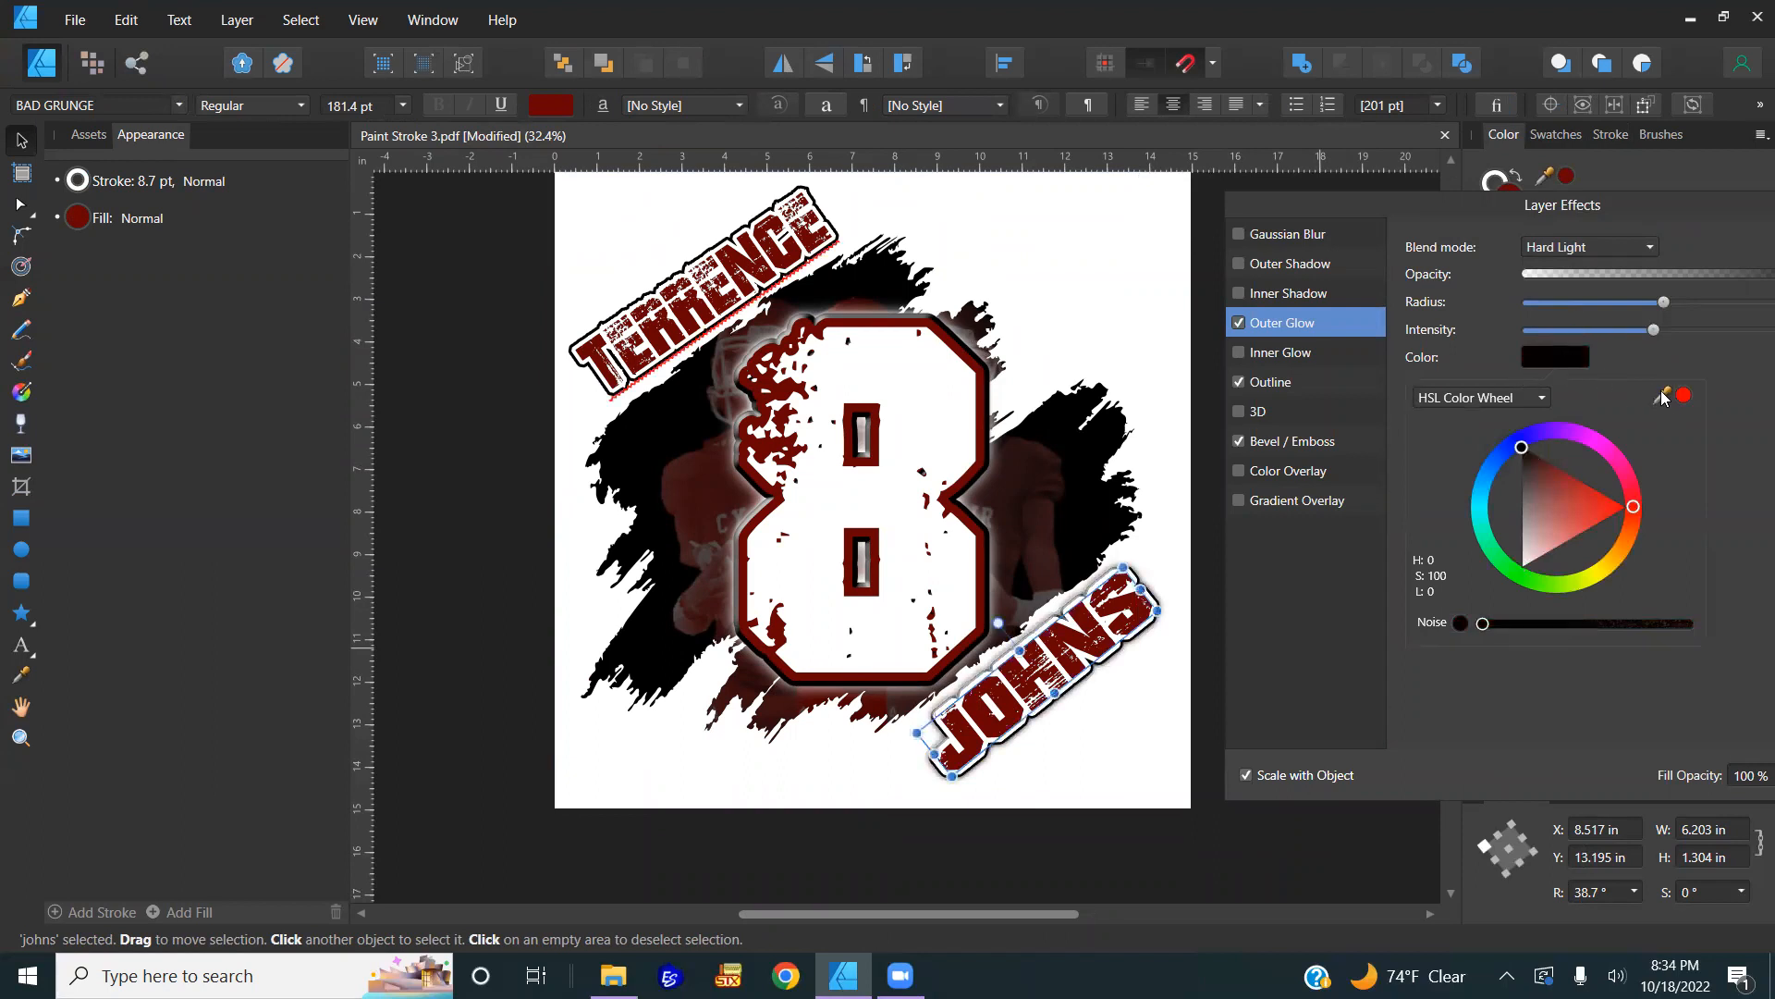
drag(1662, 395, 1093, 627)
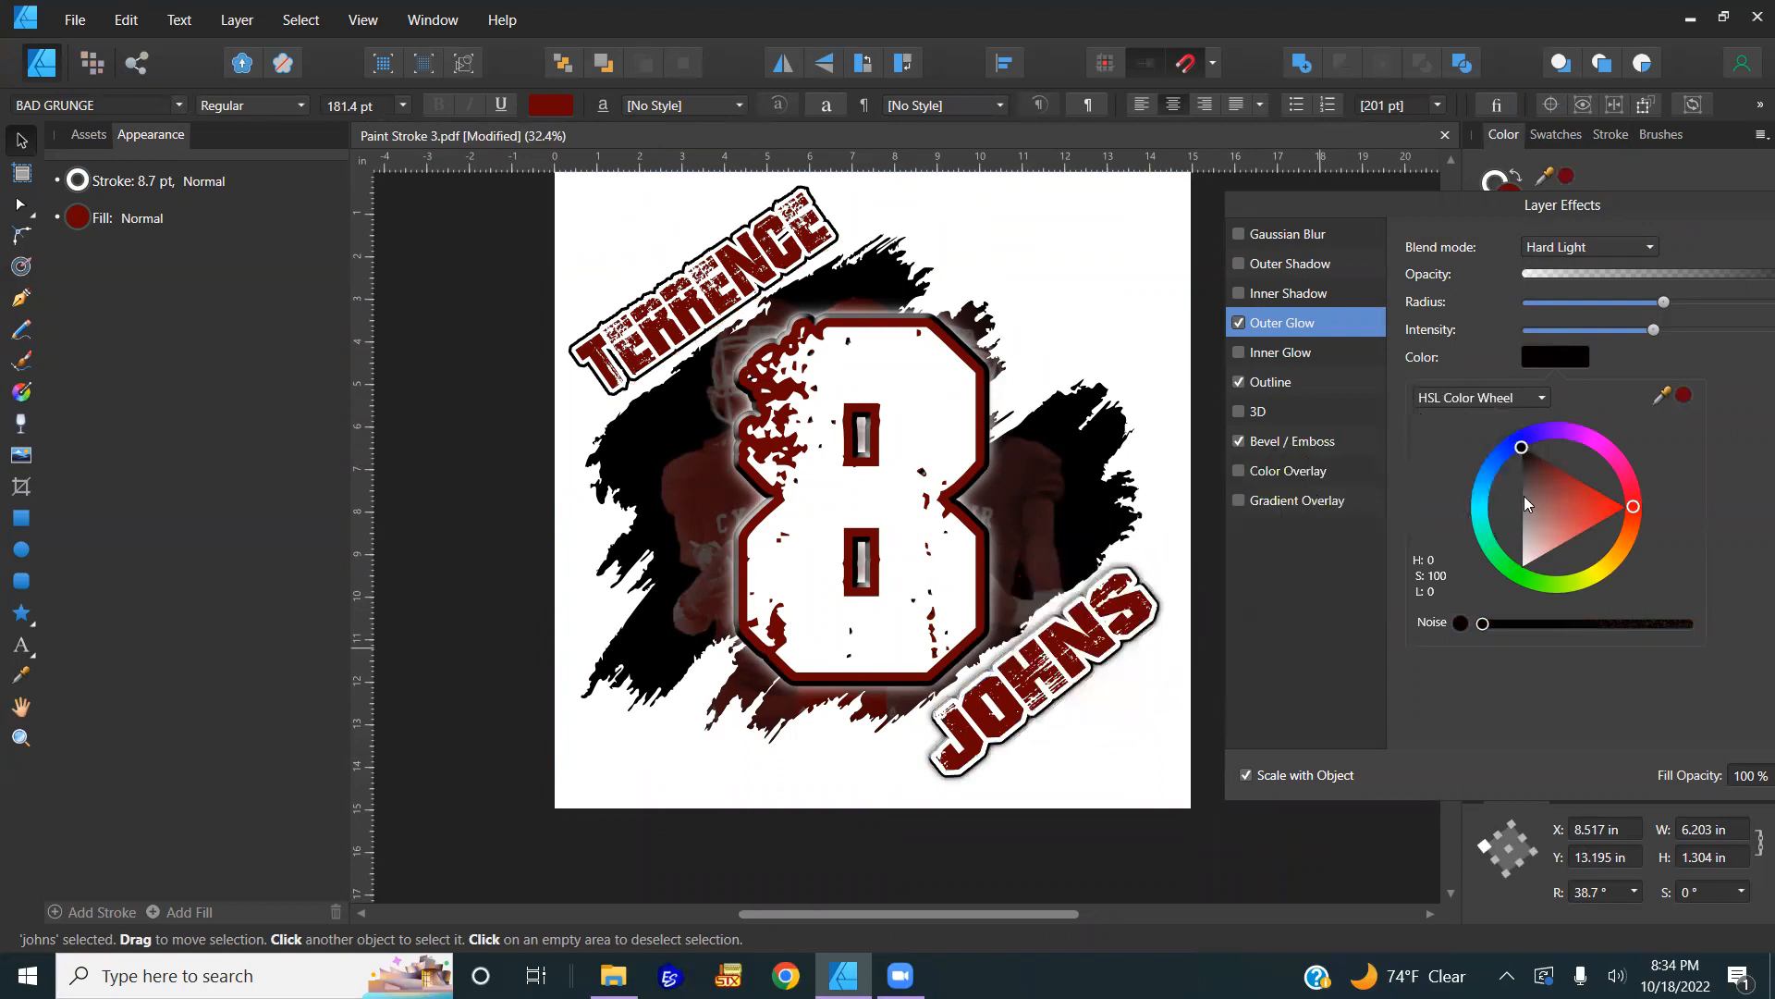
click(1684, 396)
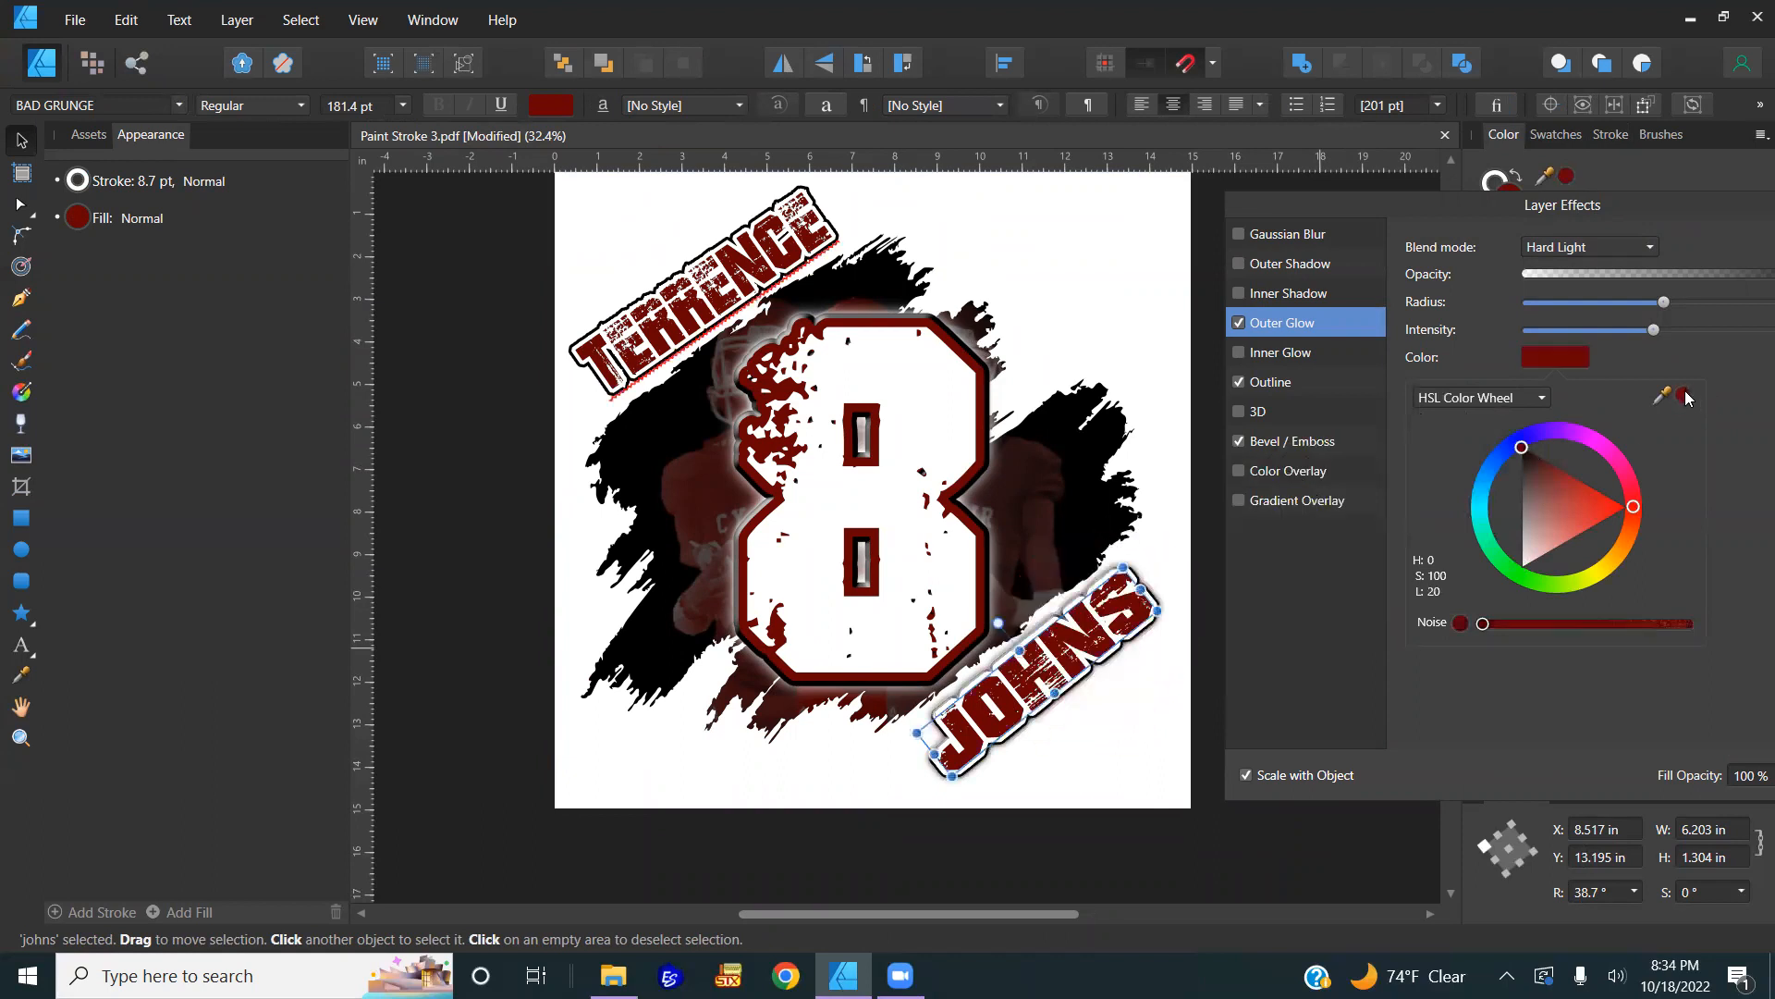
scroll(1100, 652, up, 5)
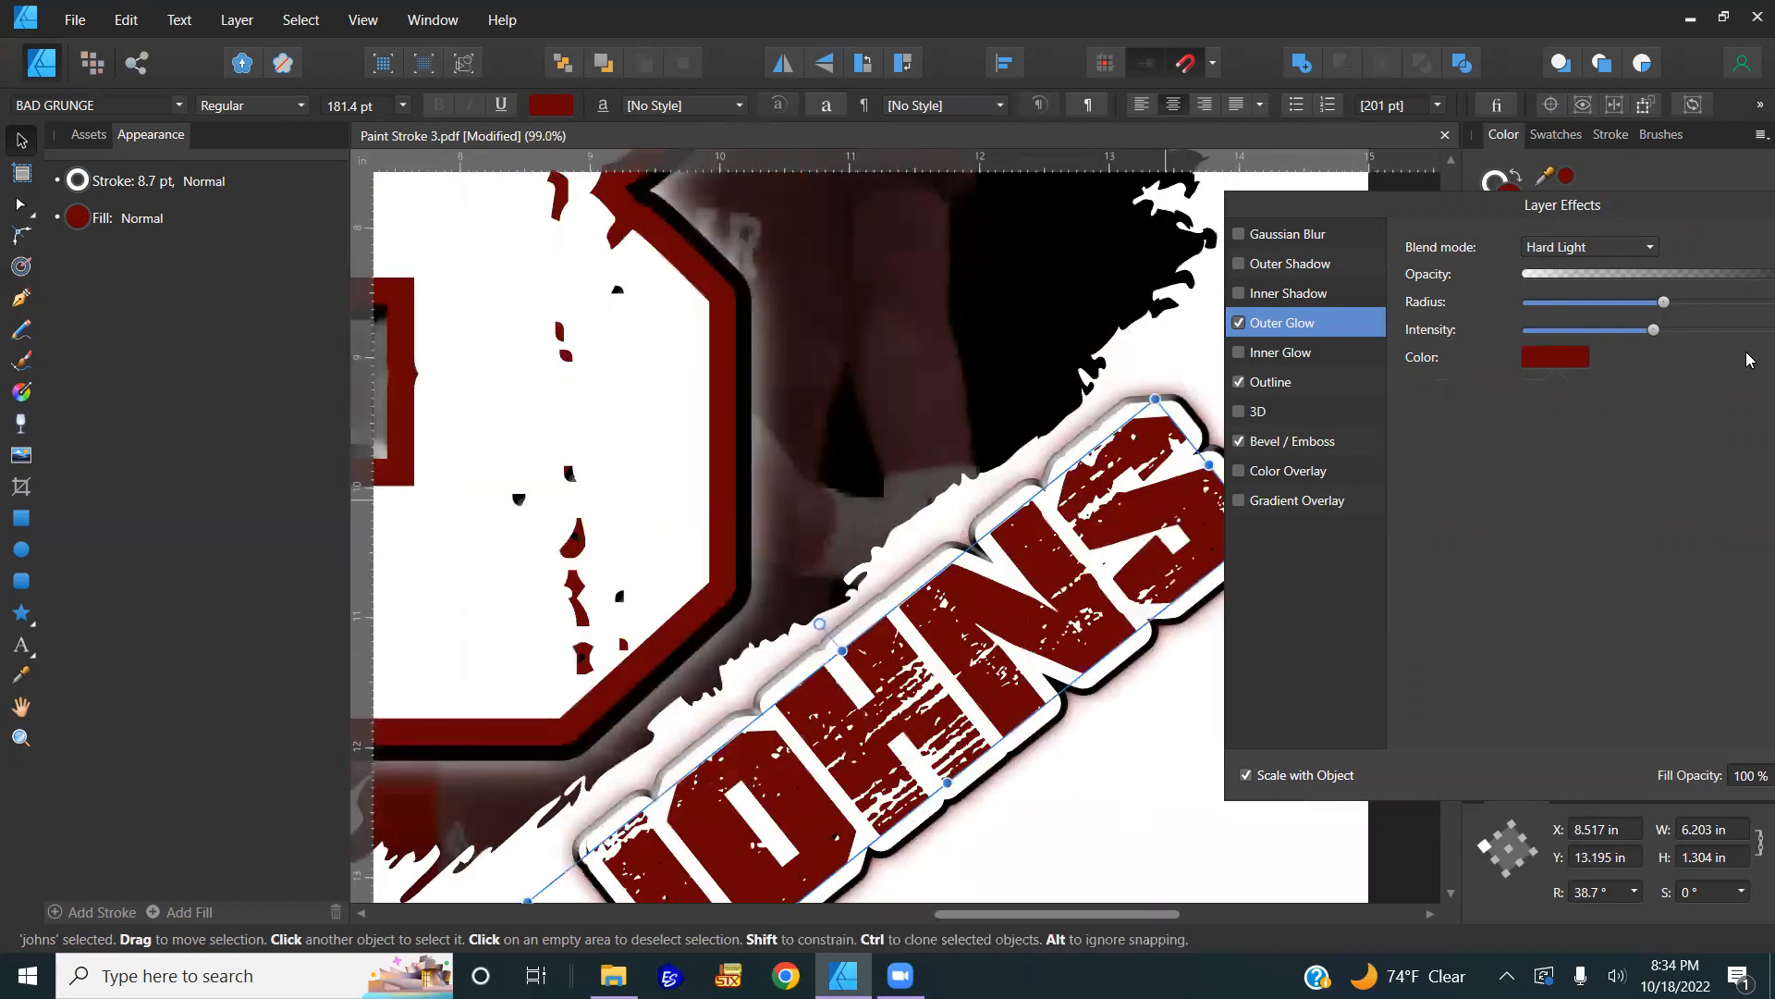
click(1567, 363)
drag(1535, 463, 1444, 387)
scroll(982, 529, down, 5)
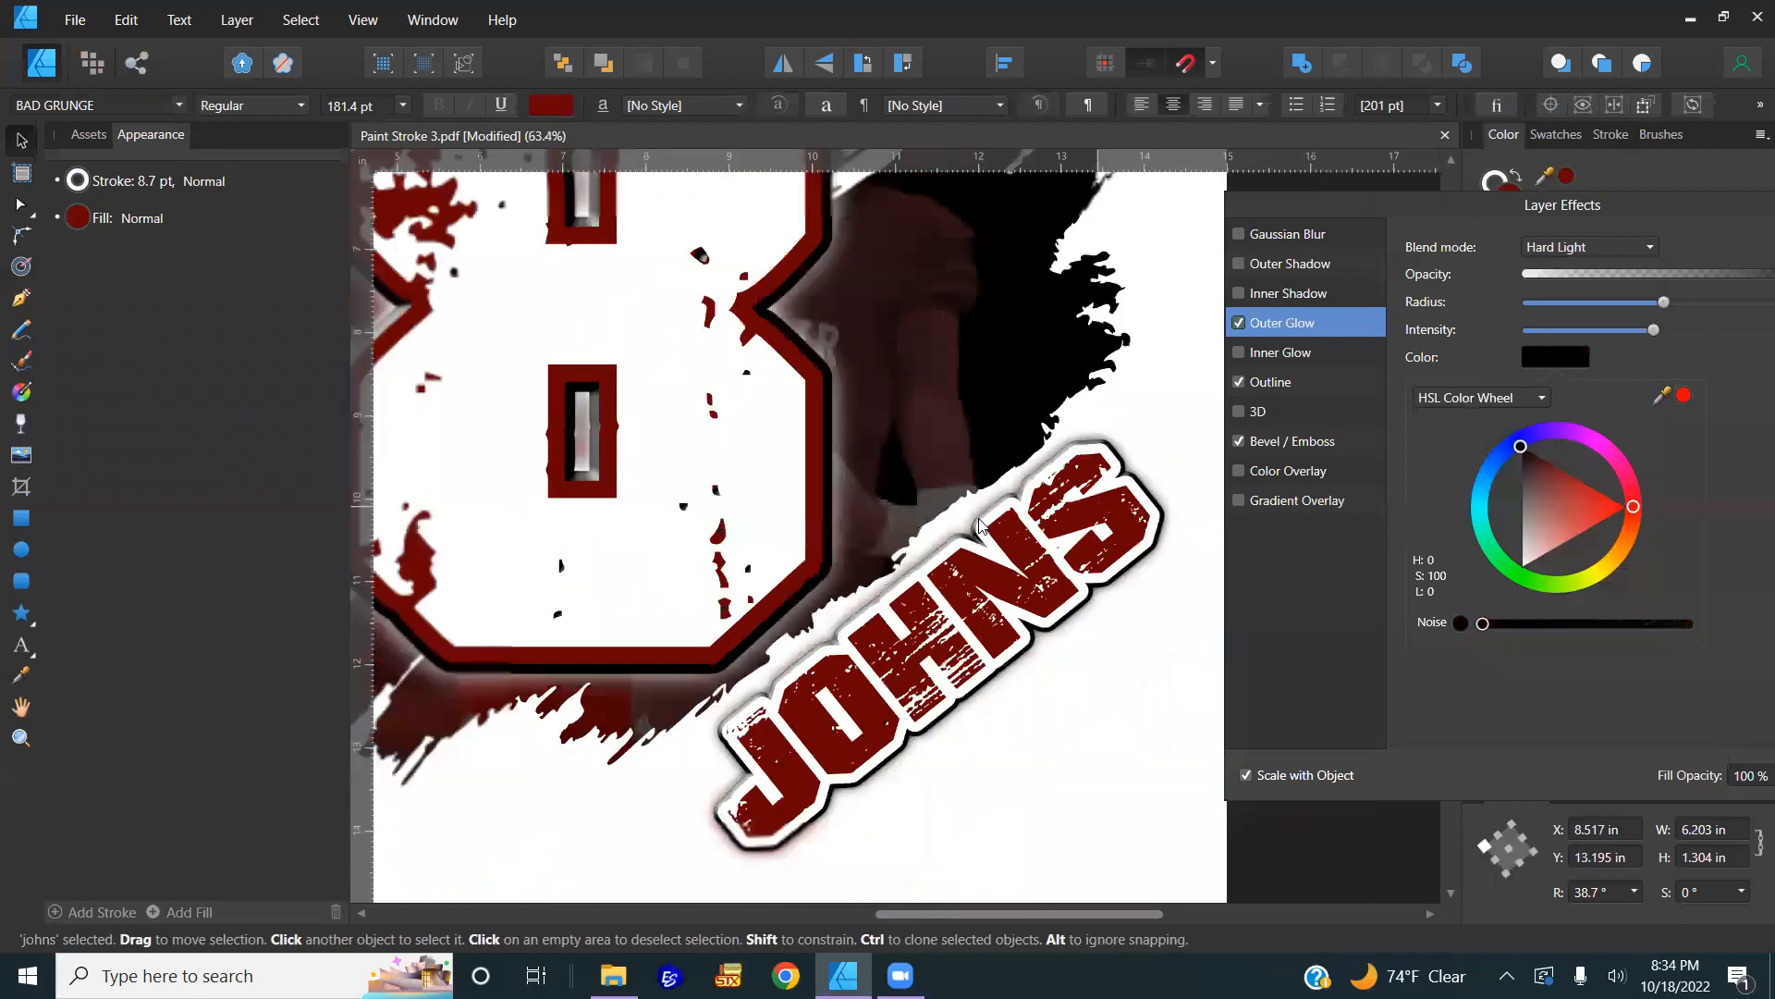
click(995, 552)
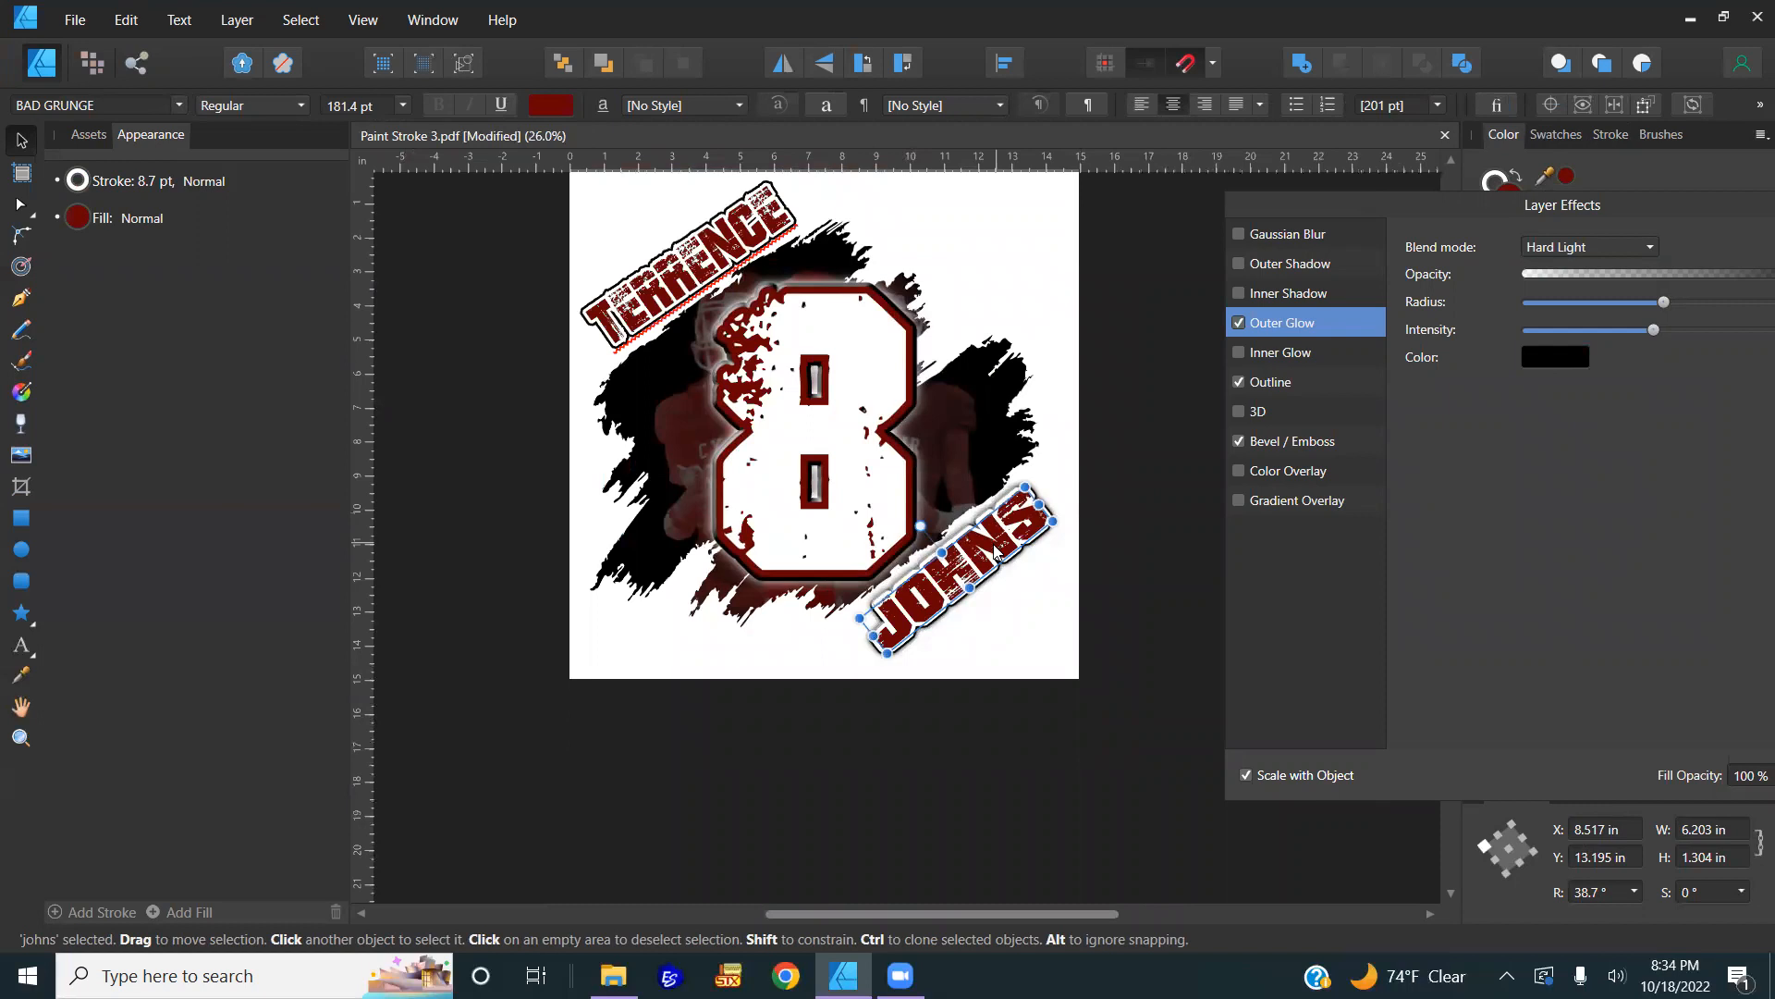
Step: Copy JOHNS and paste its effects onto the TERRENCE text, then fit the page in view
right_click(995, 552)
click(897, 42)
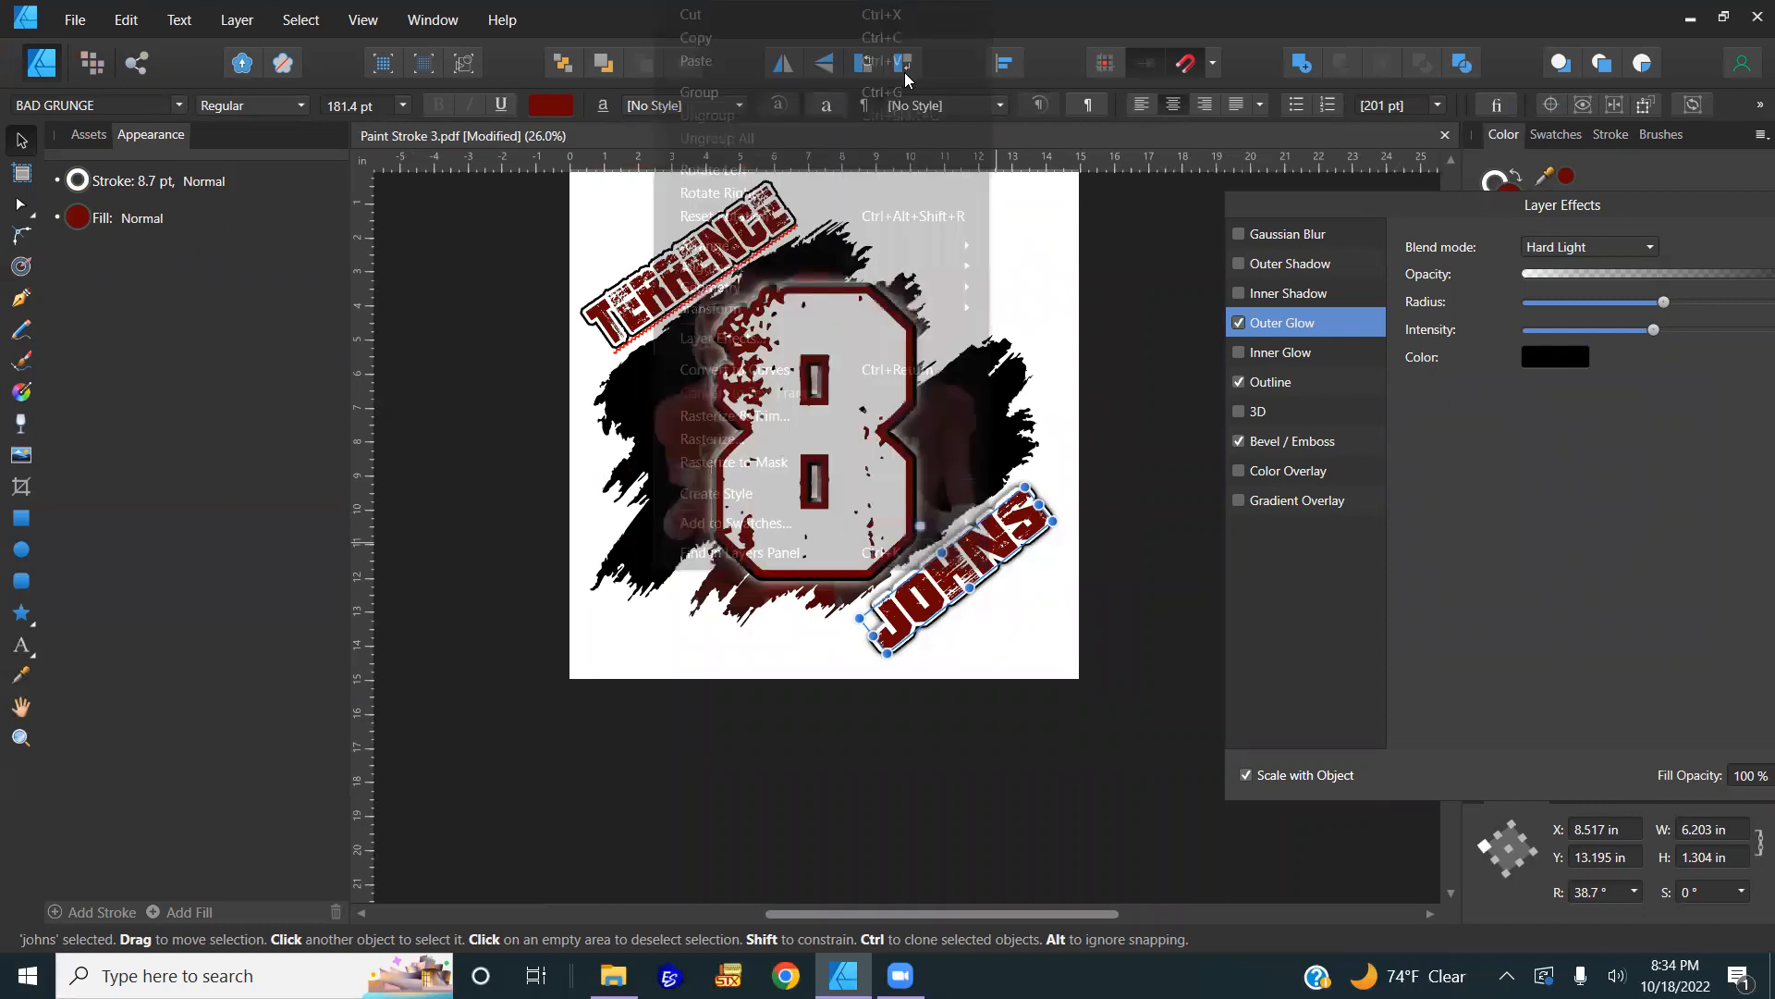
click(687, 261)
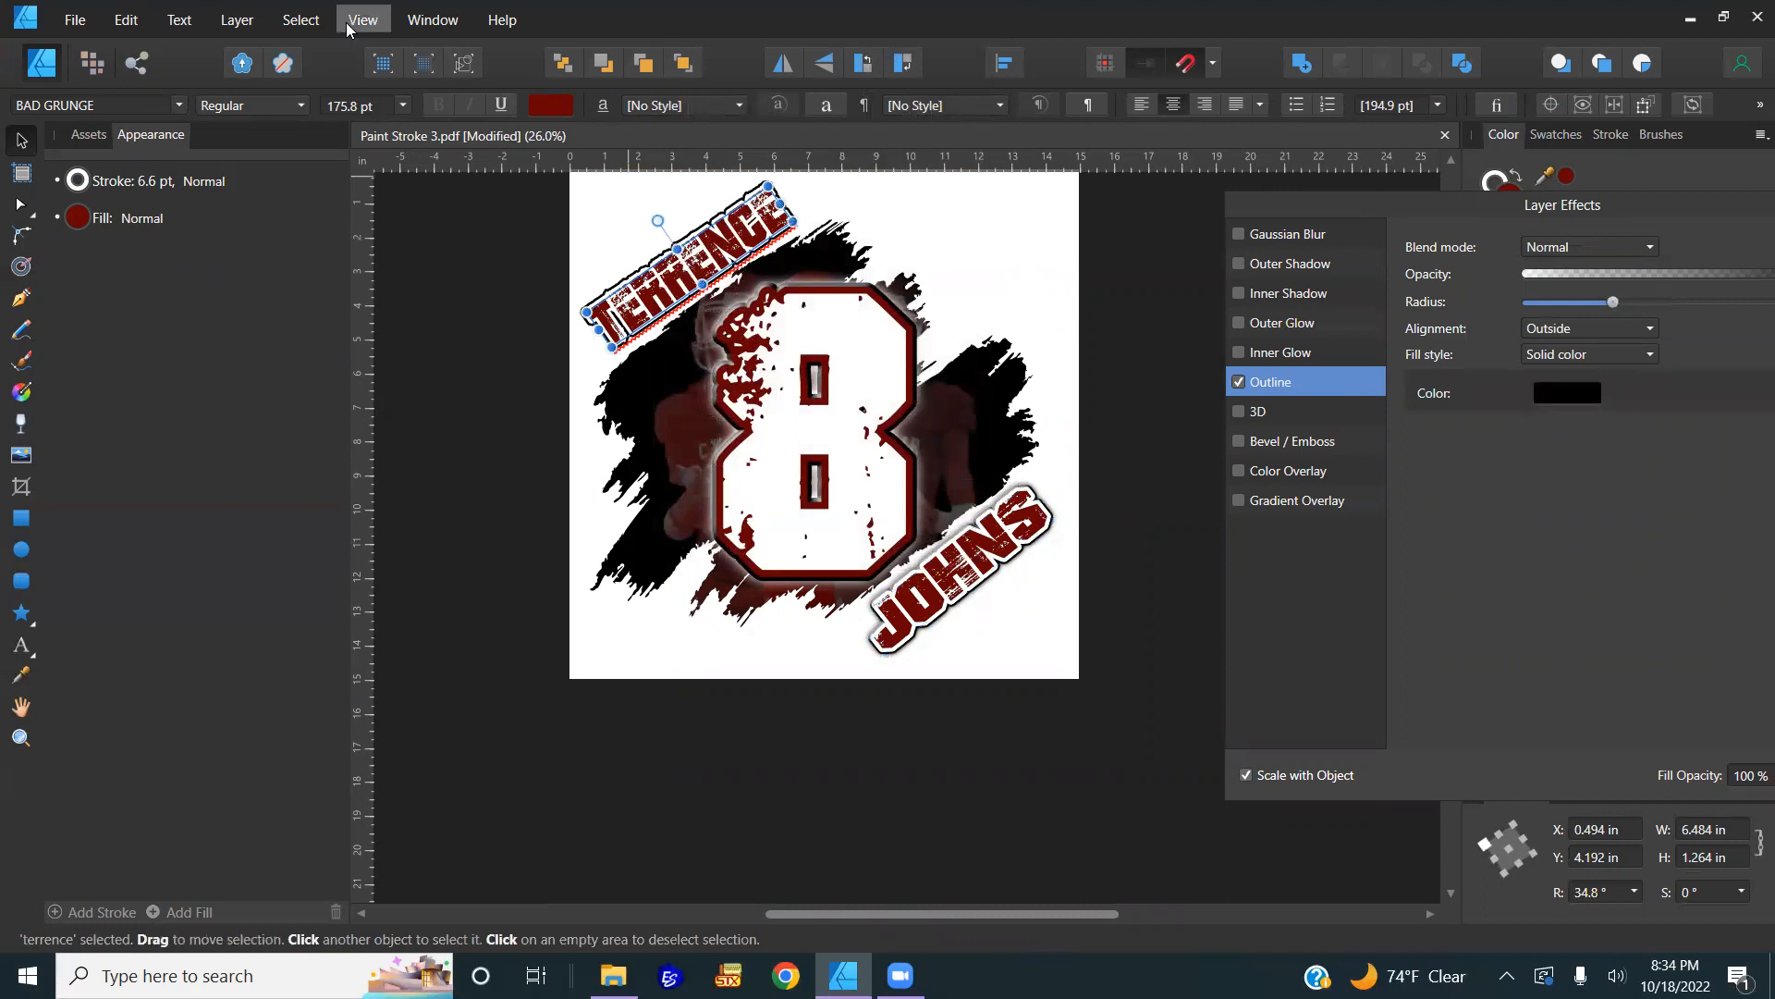
click(125, 20)
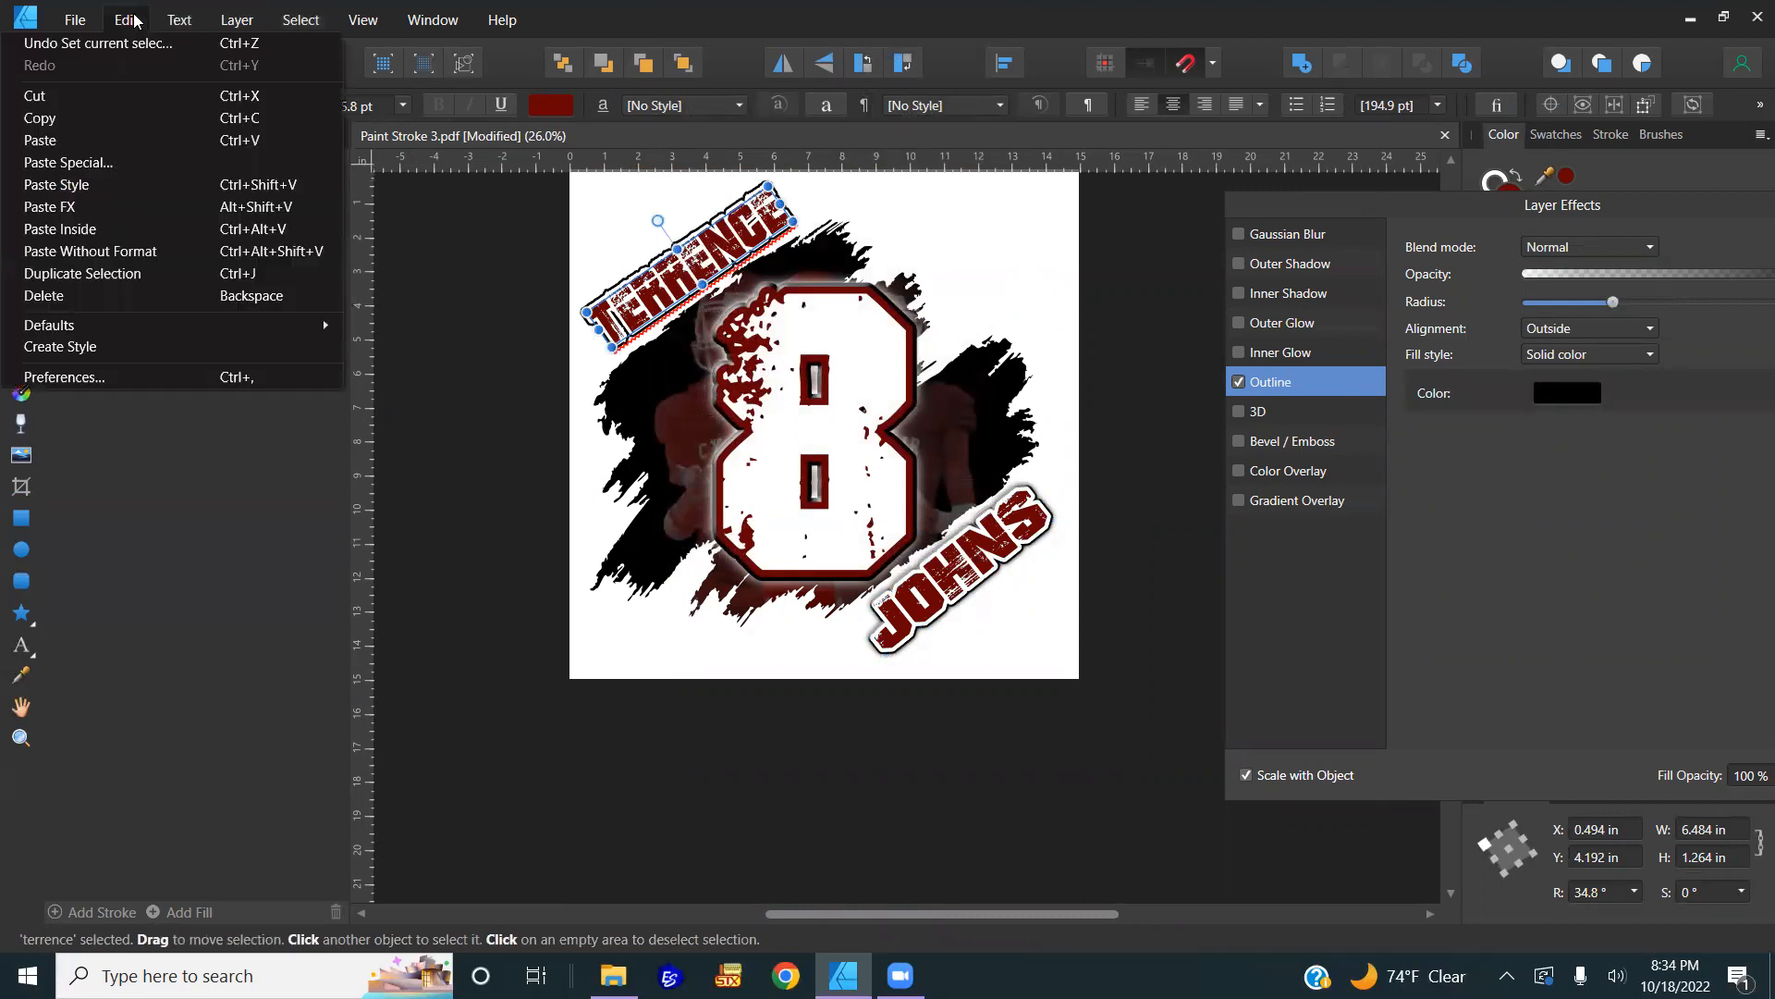
click(132, 202)
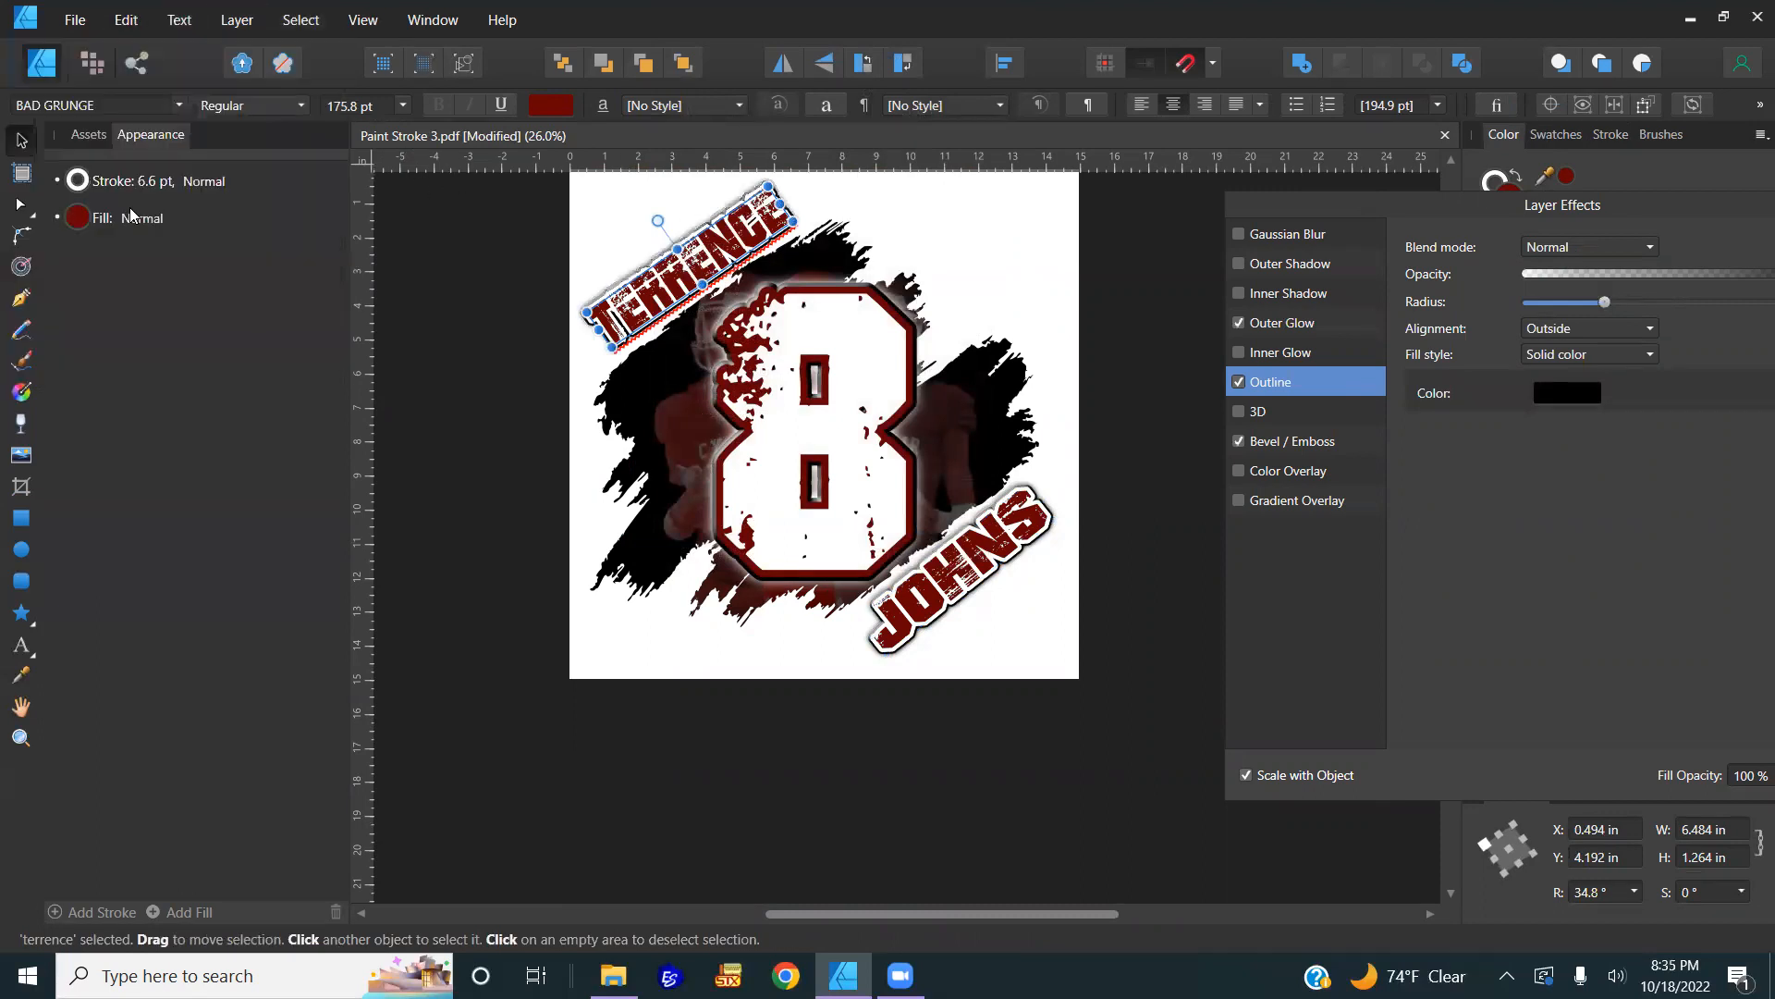
scroll(656, 280, up, 1)
scroll(656, 280, up, 4)
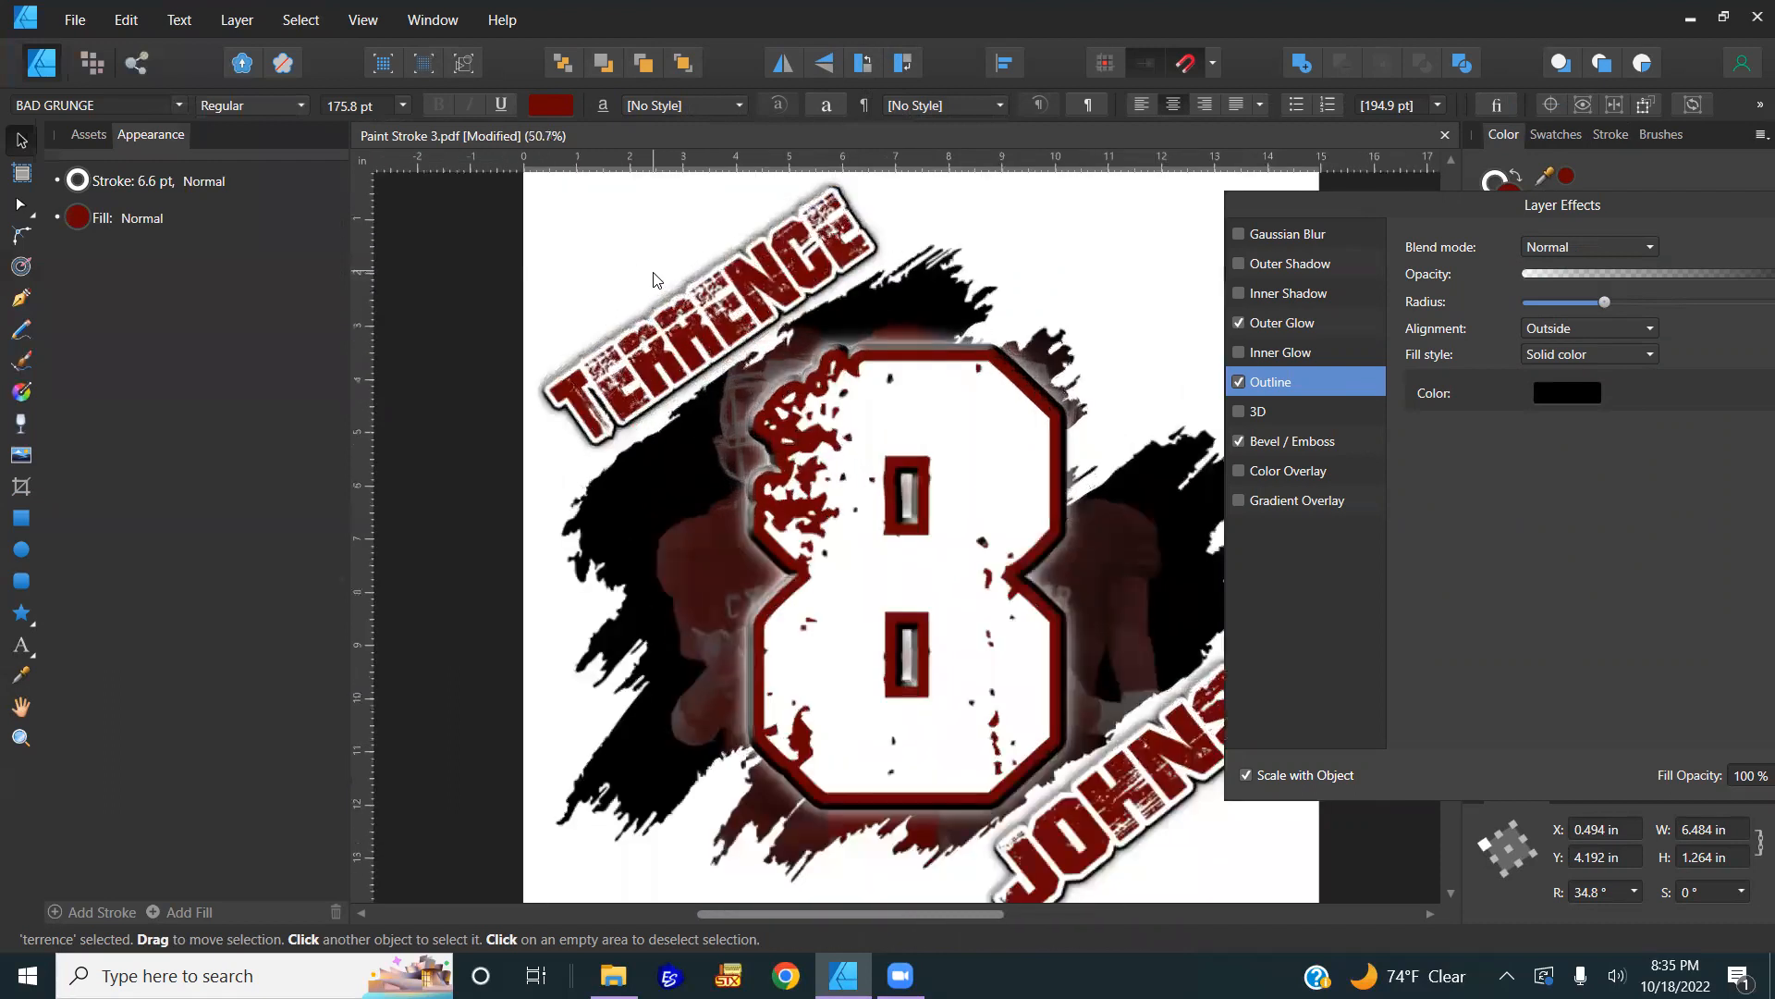
scroll(657, 280, down, 3)
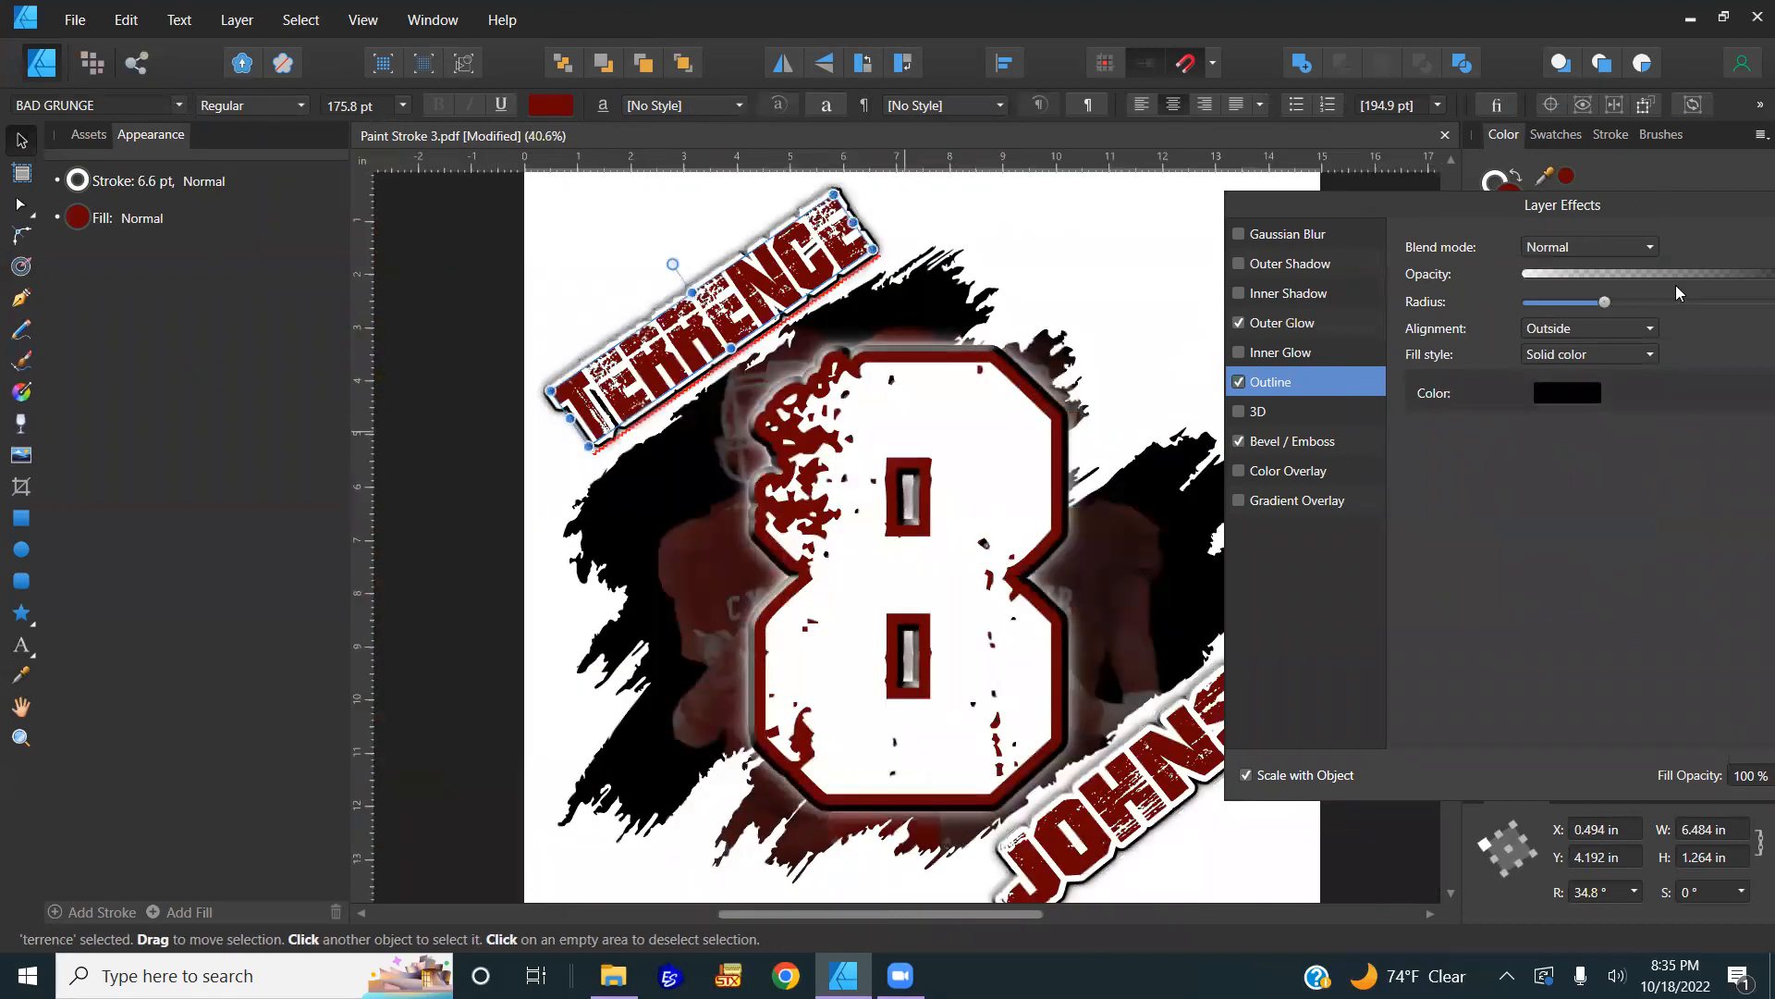
drag(1675, 284, 1584, 307)
click(1749, 799)
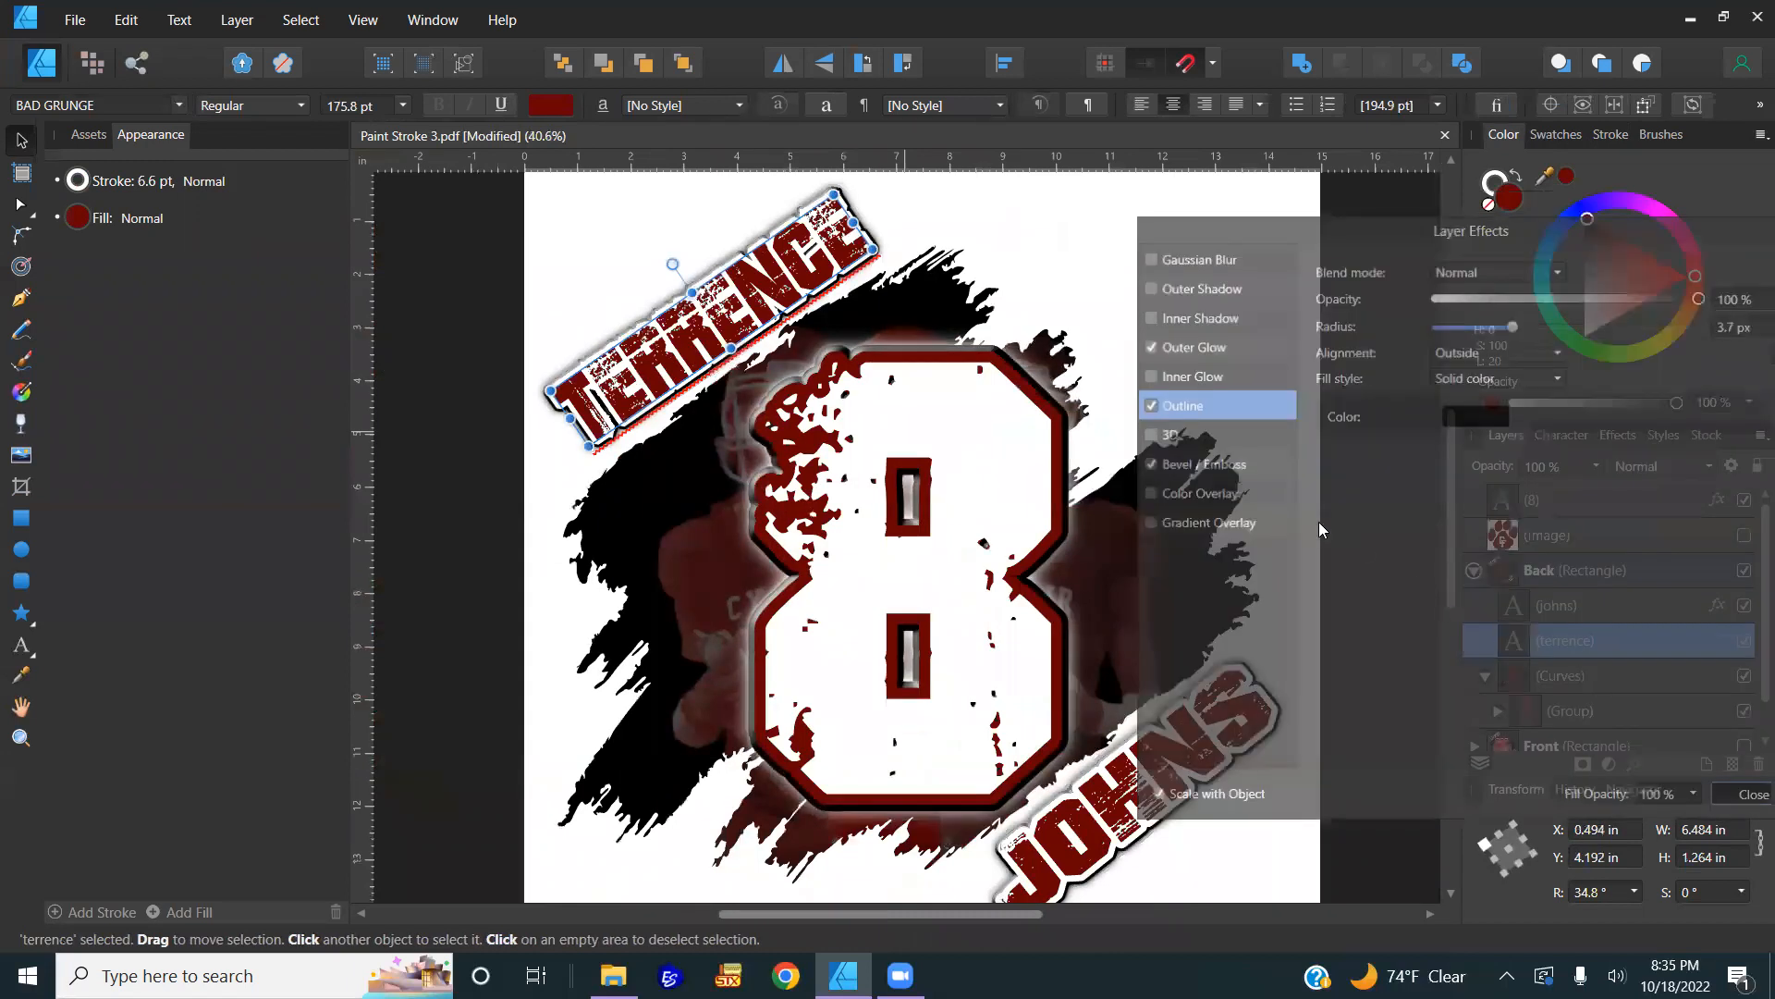
key(ctrl+0)
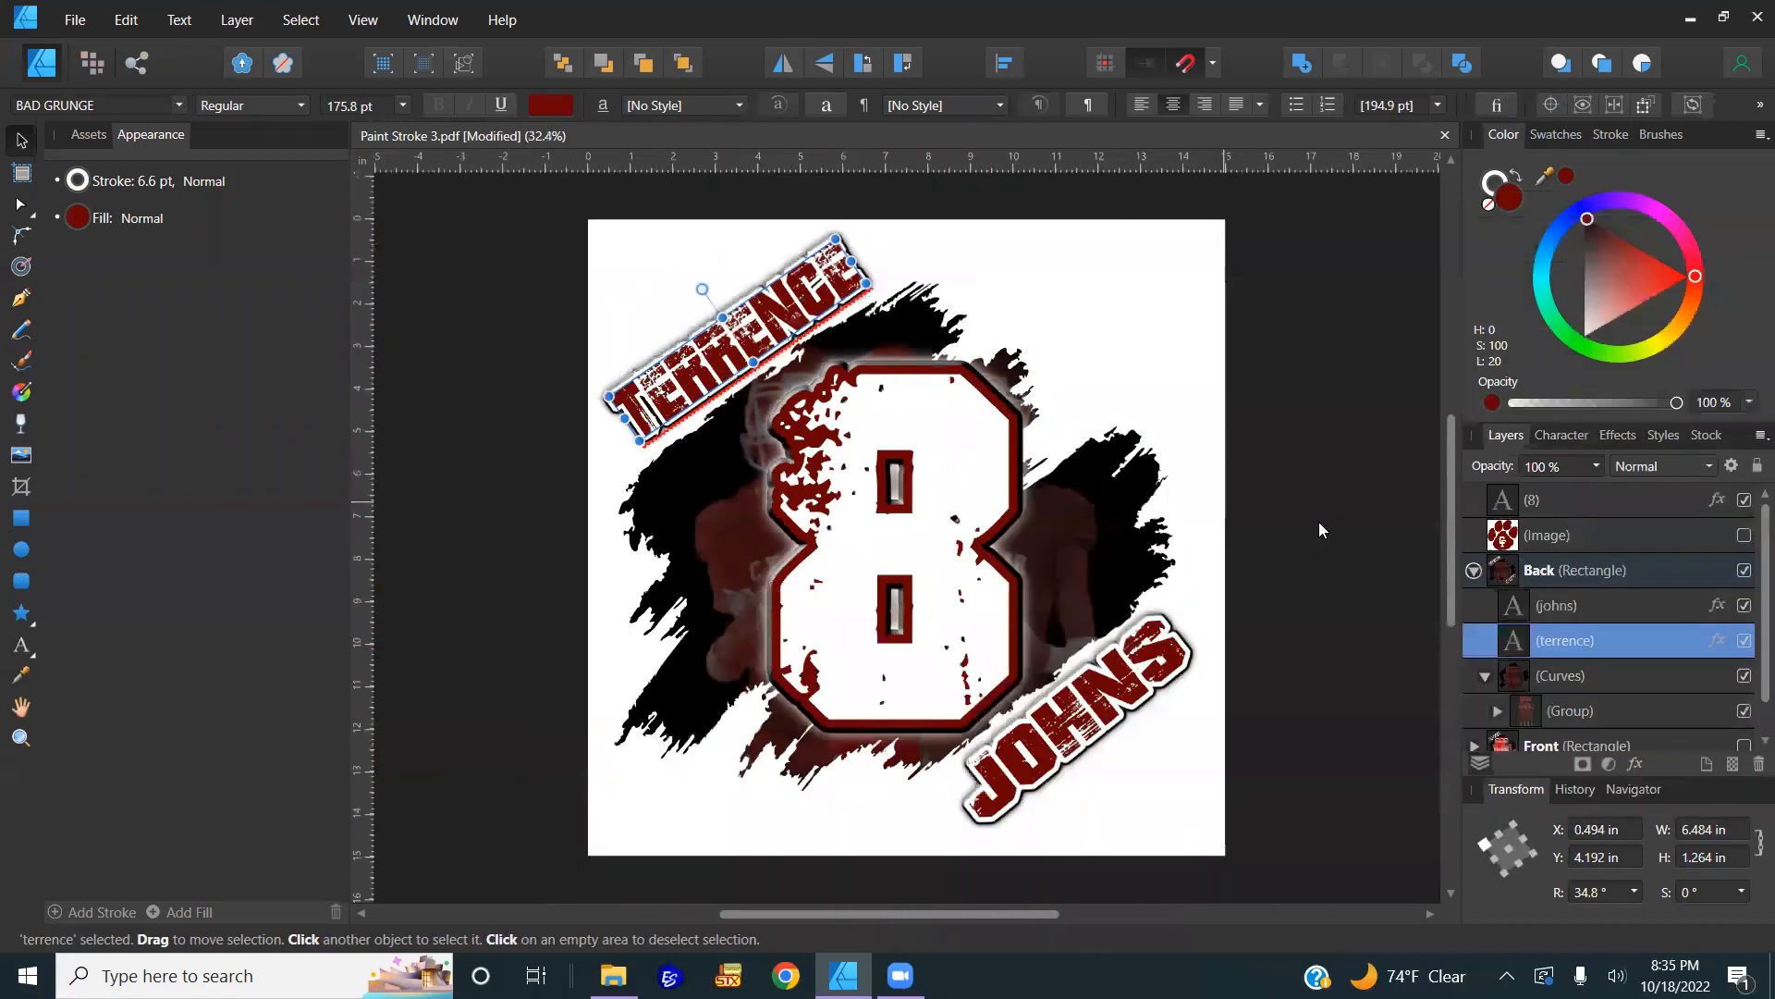
Step: Move the 8 layer into the Back group in the Layers panel
click(1474, 570)
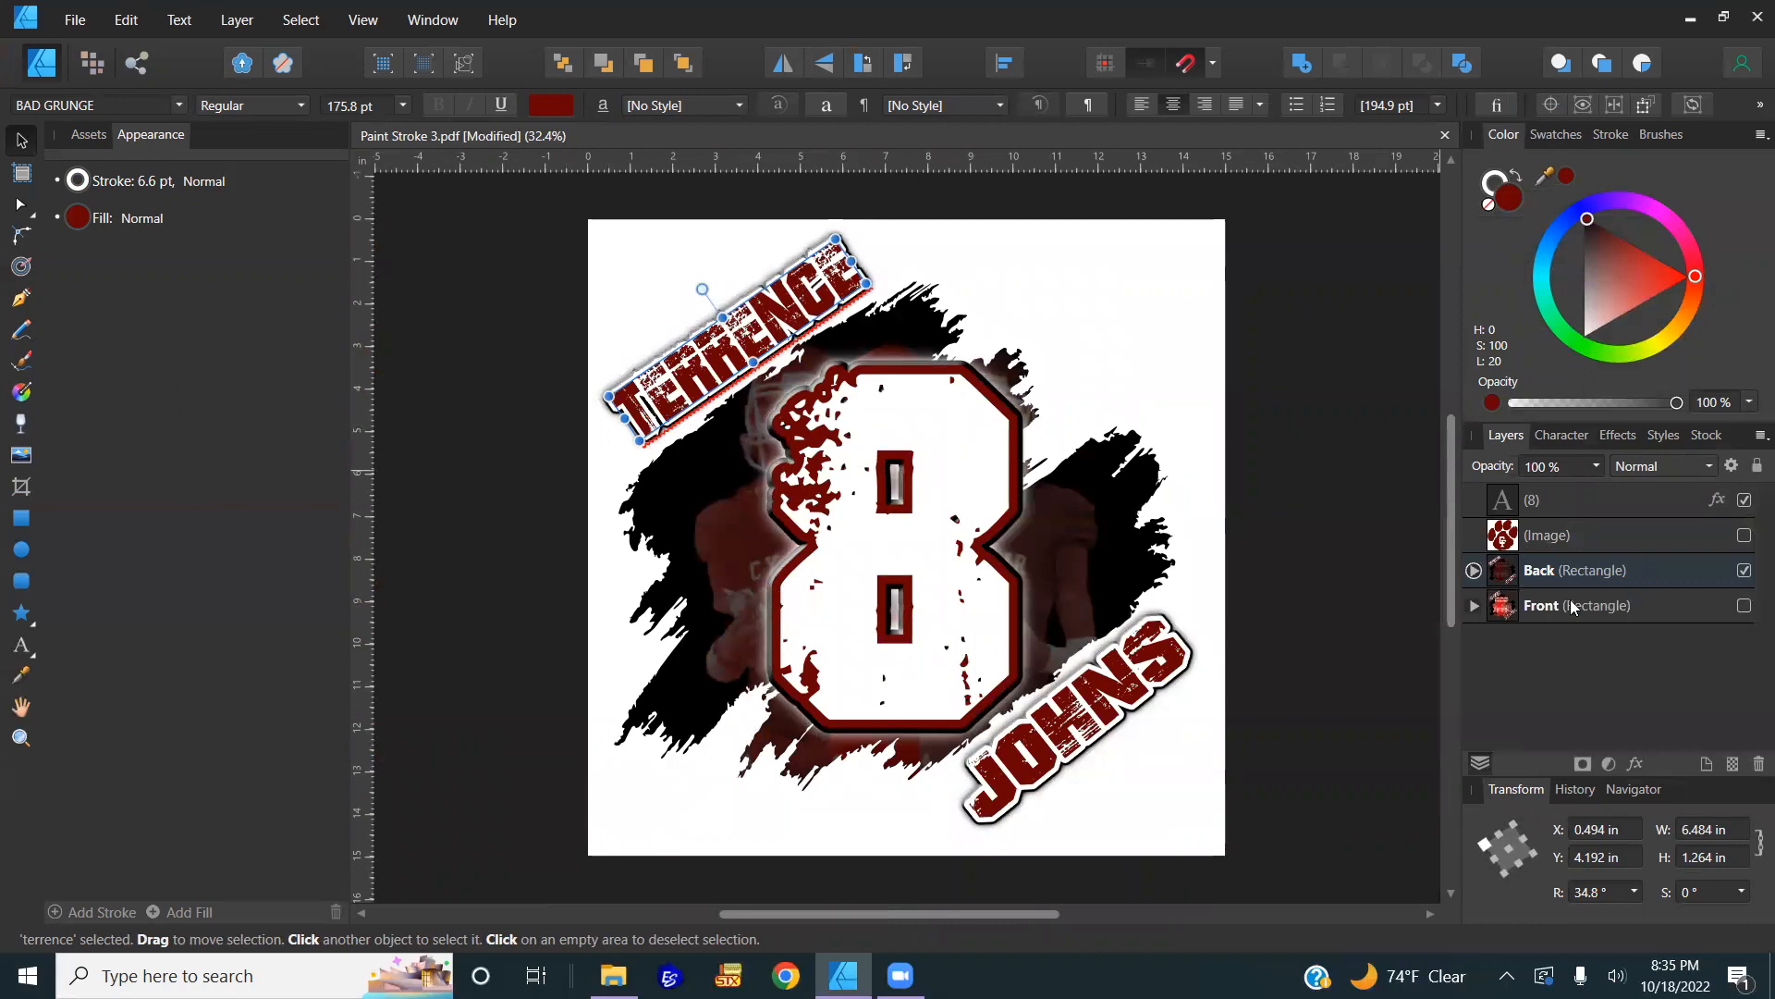
click(1473, 570)
click(1545, 498)
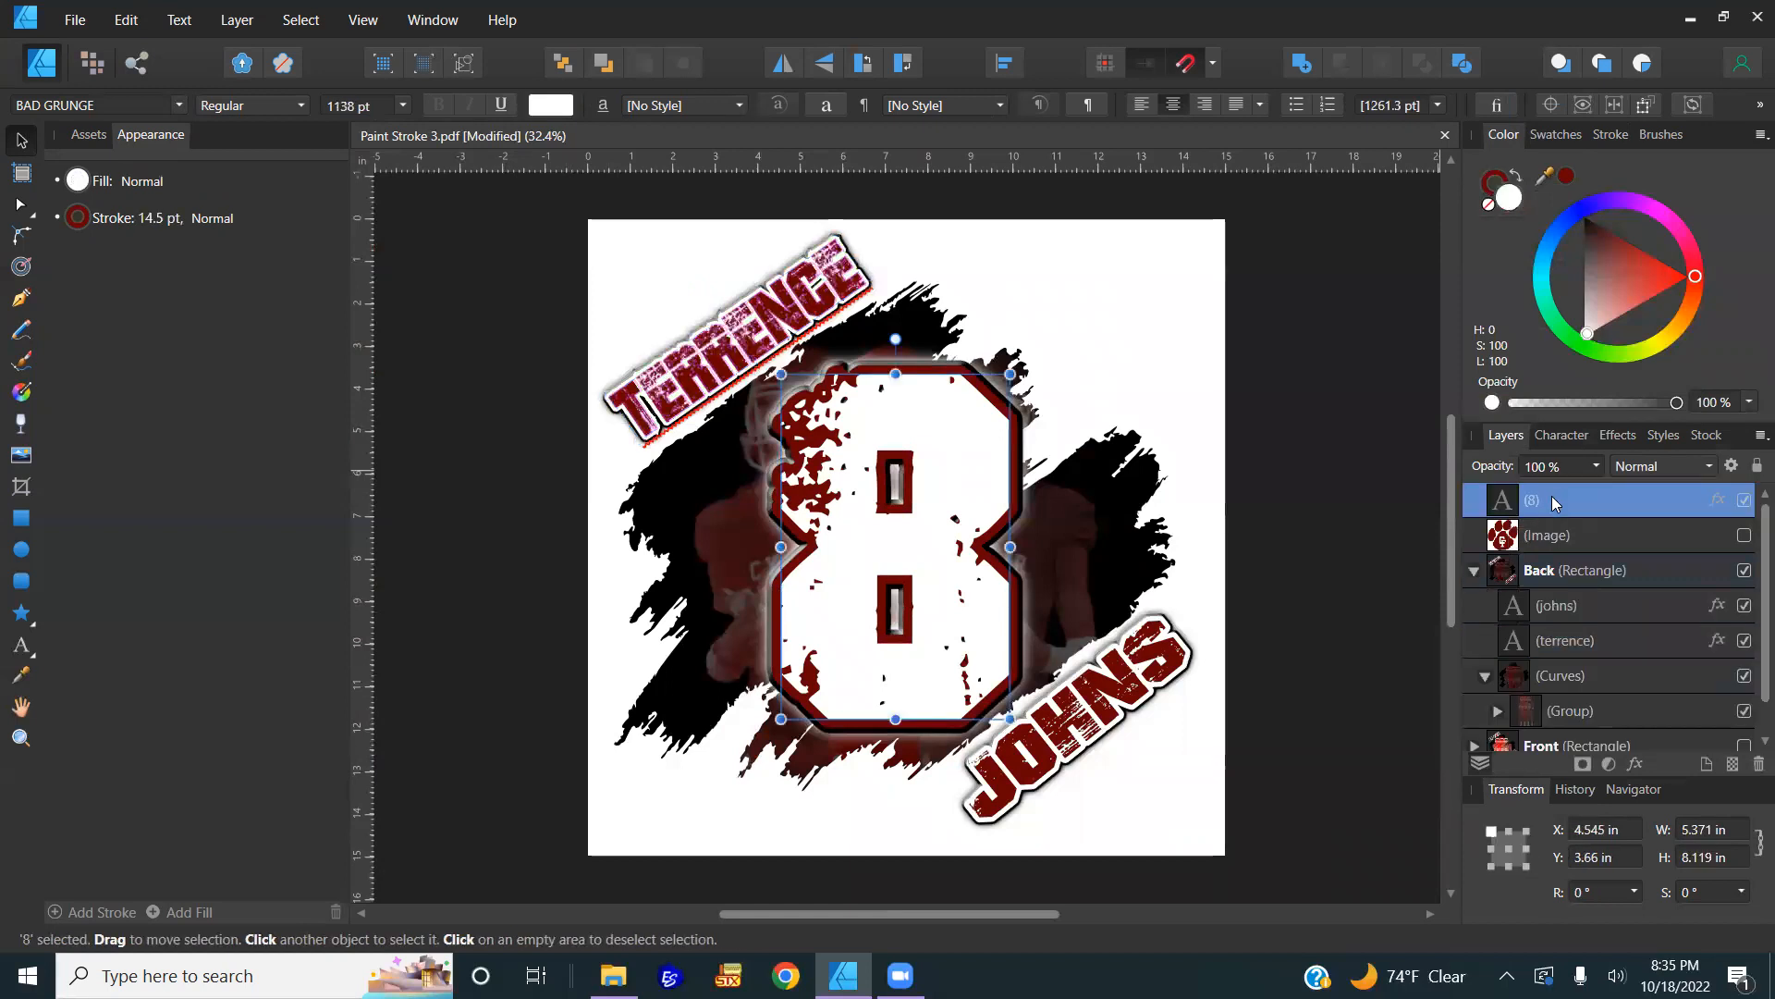
drag(1550, 494, 1499, 603)
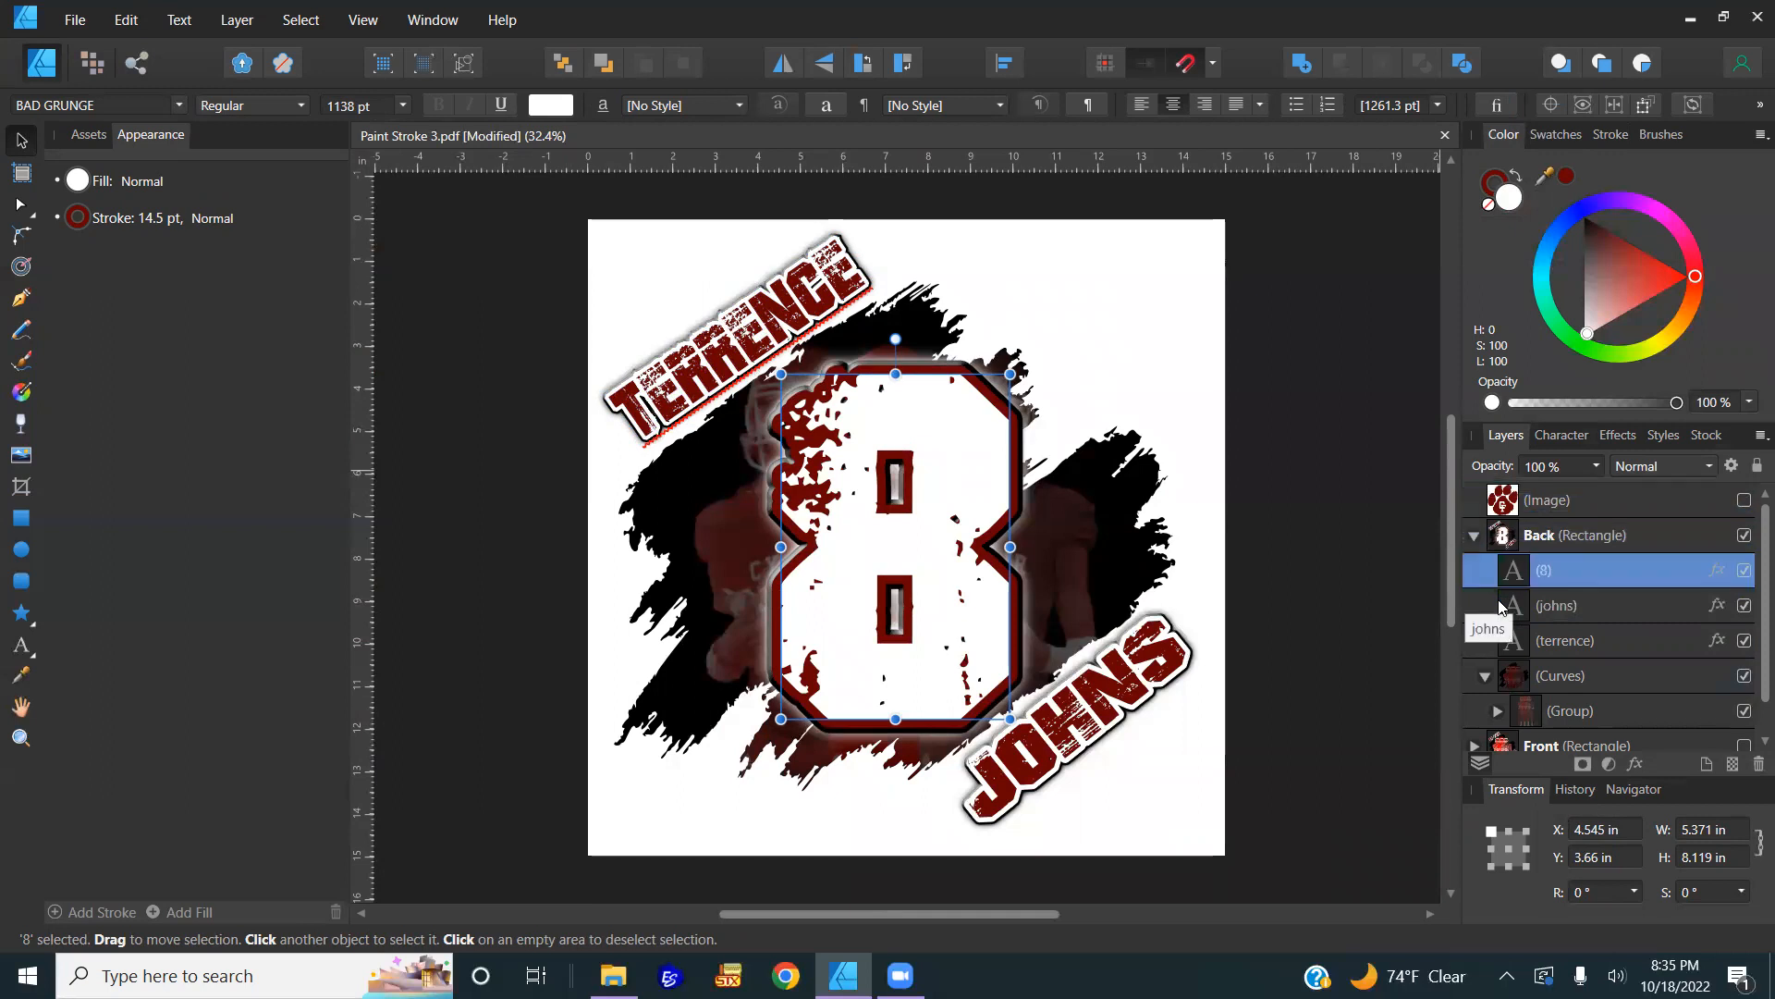
Step: Delete the paw-print logo image and deselect everything
click(1744, 500)
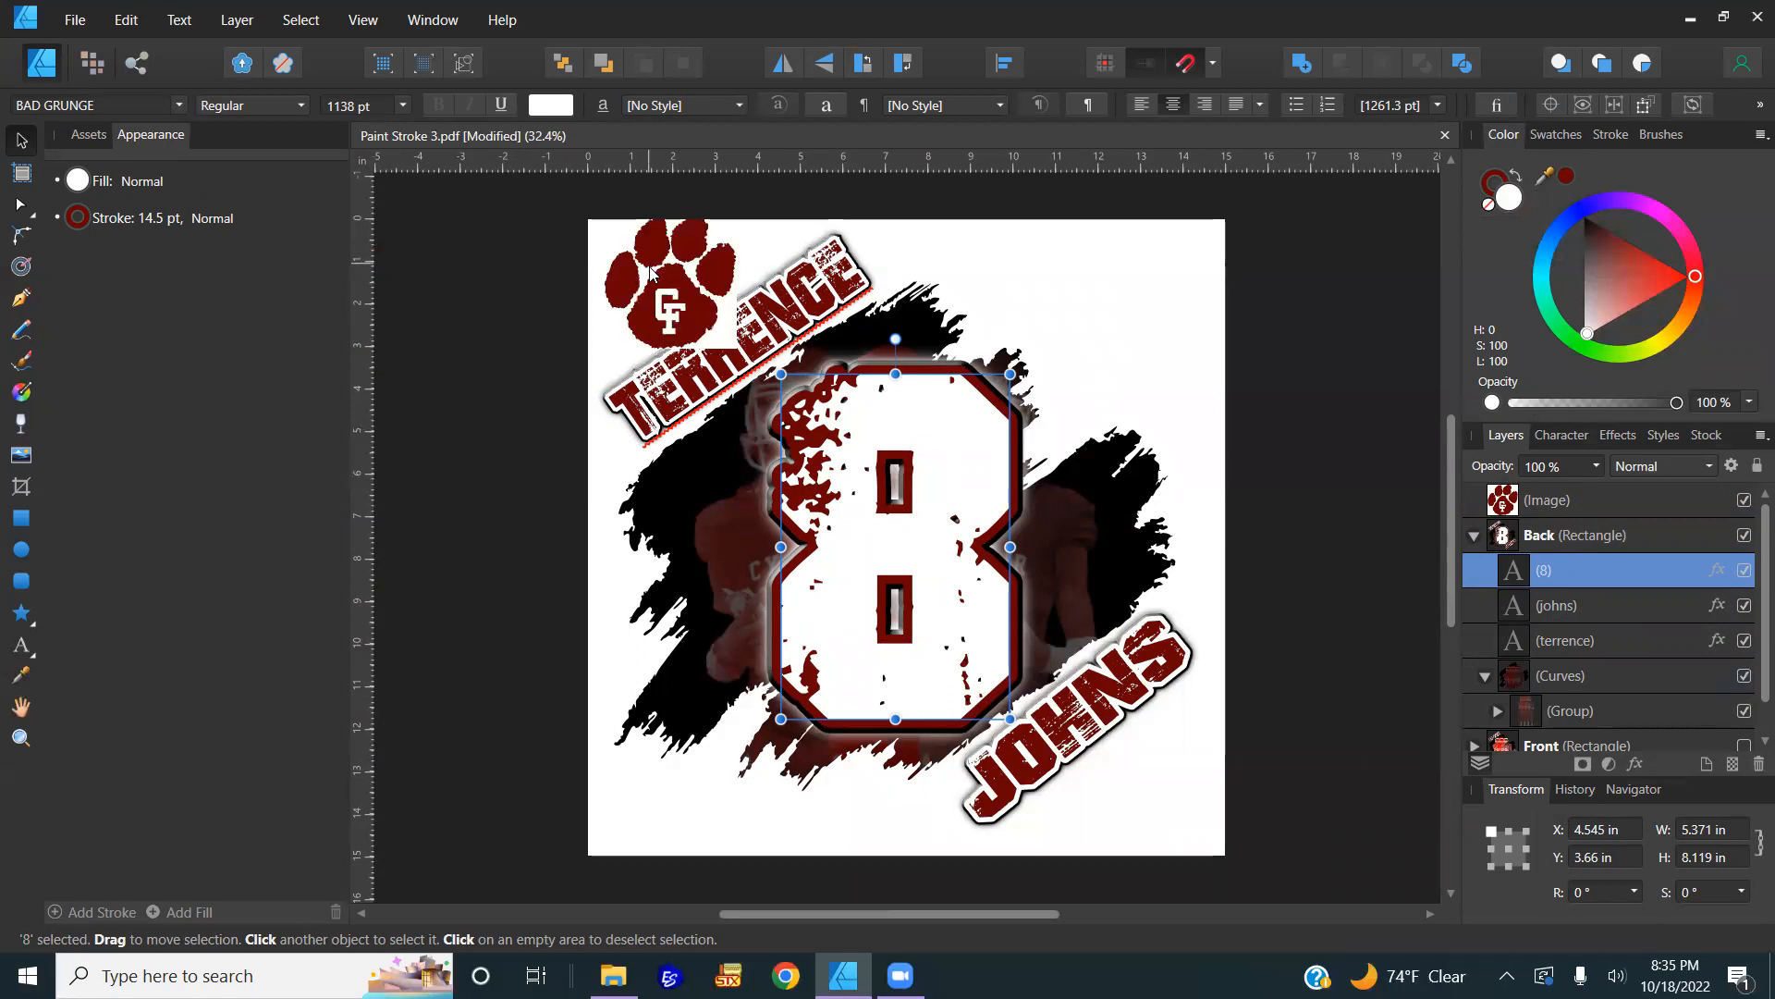
drag(609, 638, 672, 703)
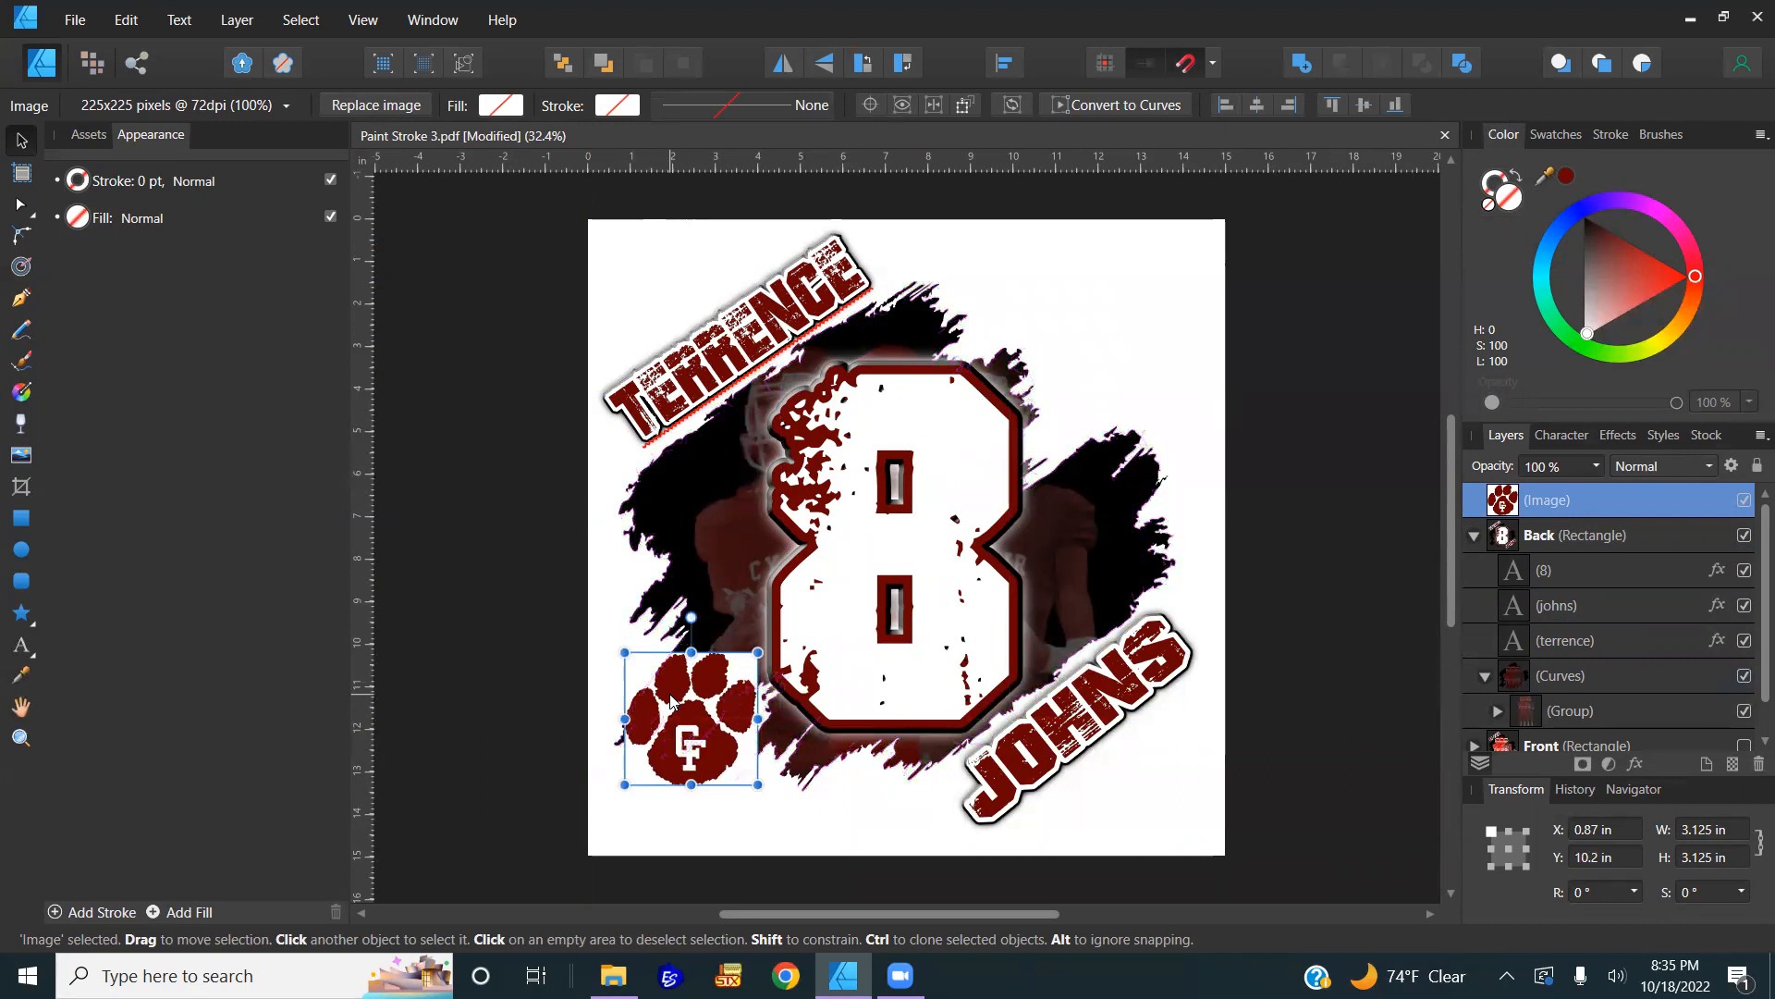
key(Delete)
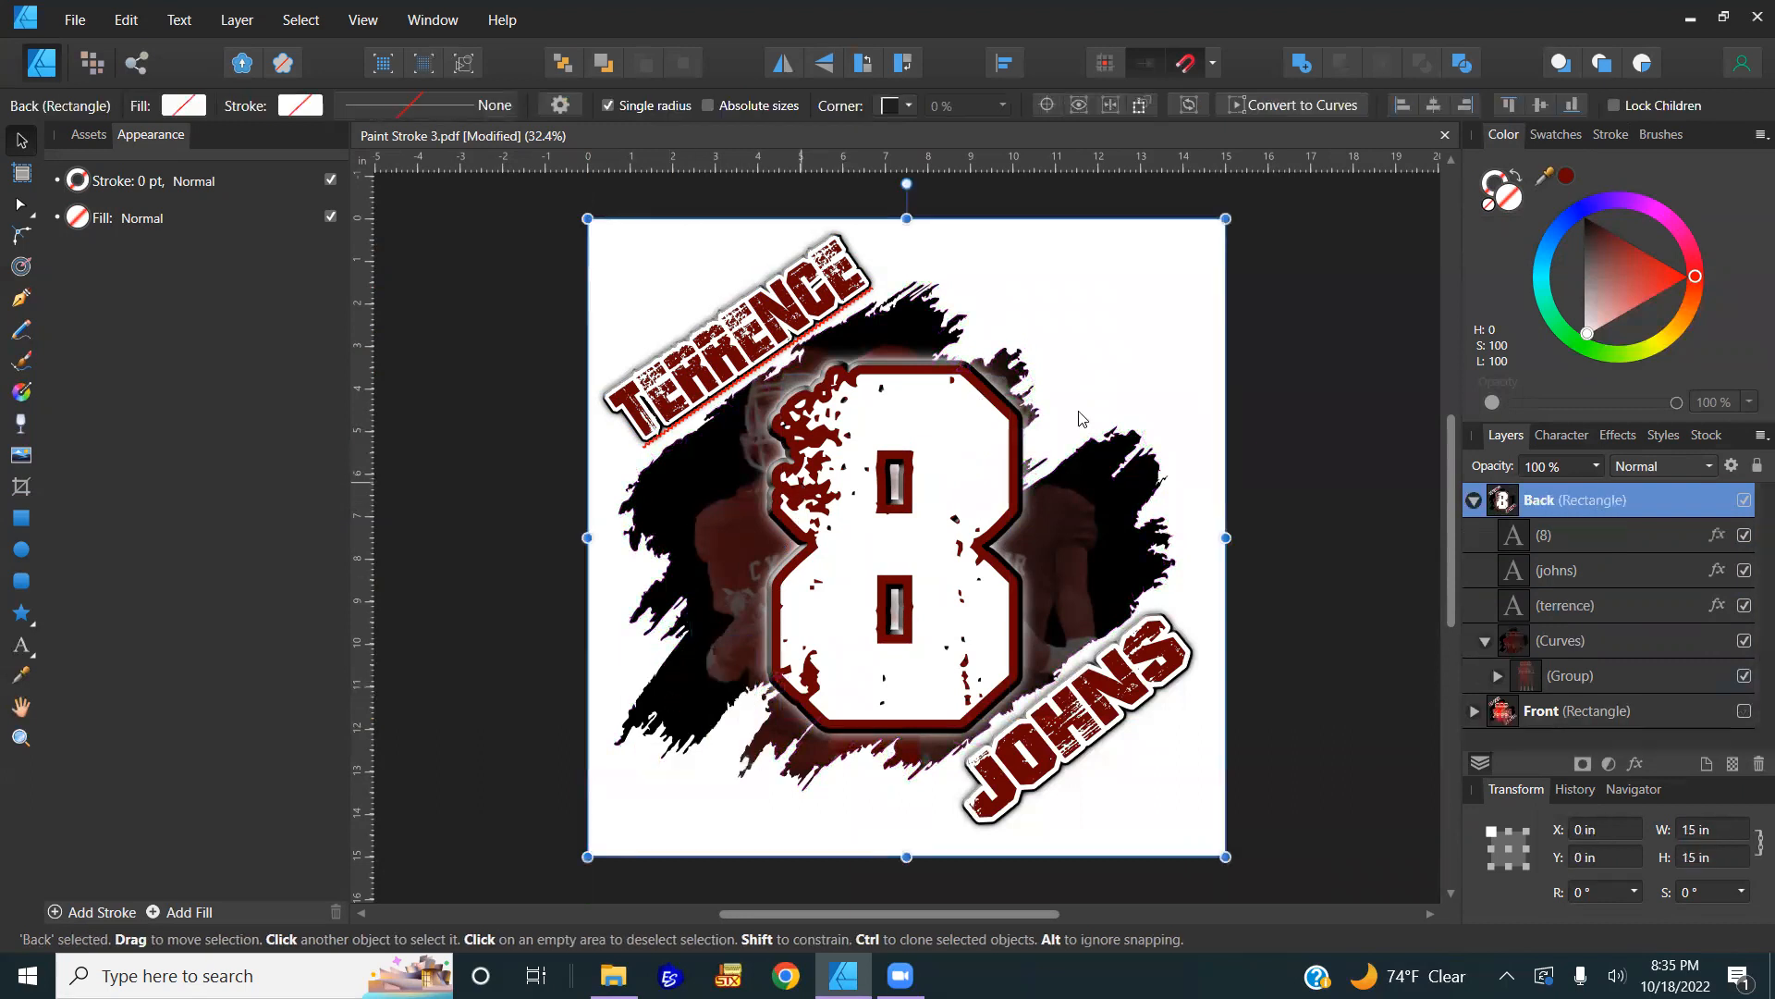
key(ctrl+d)
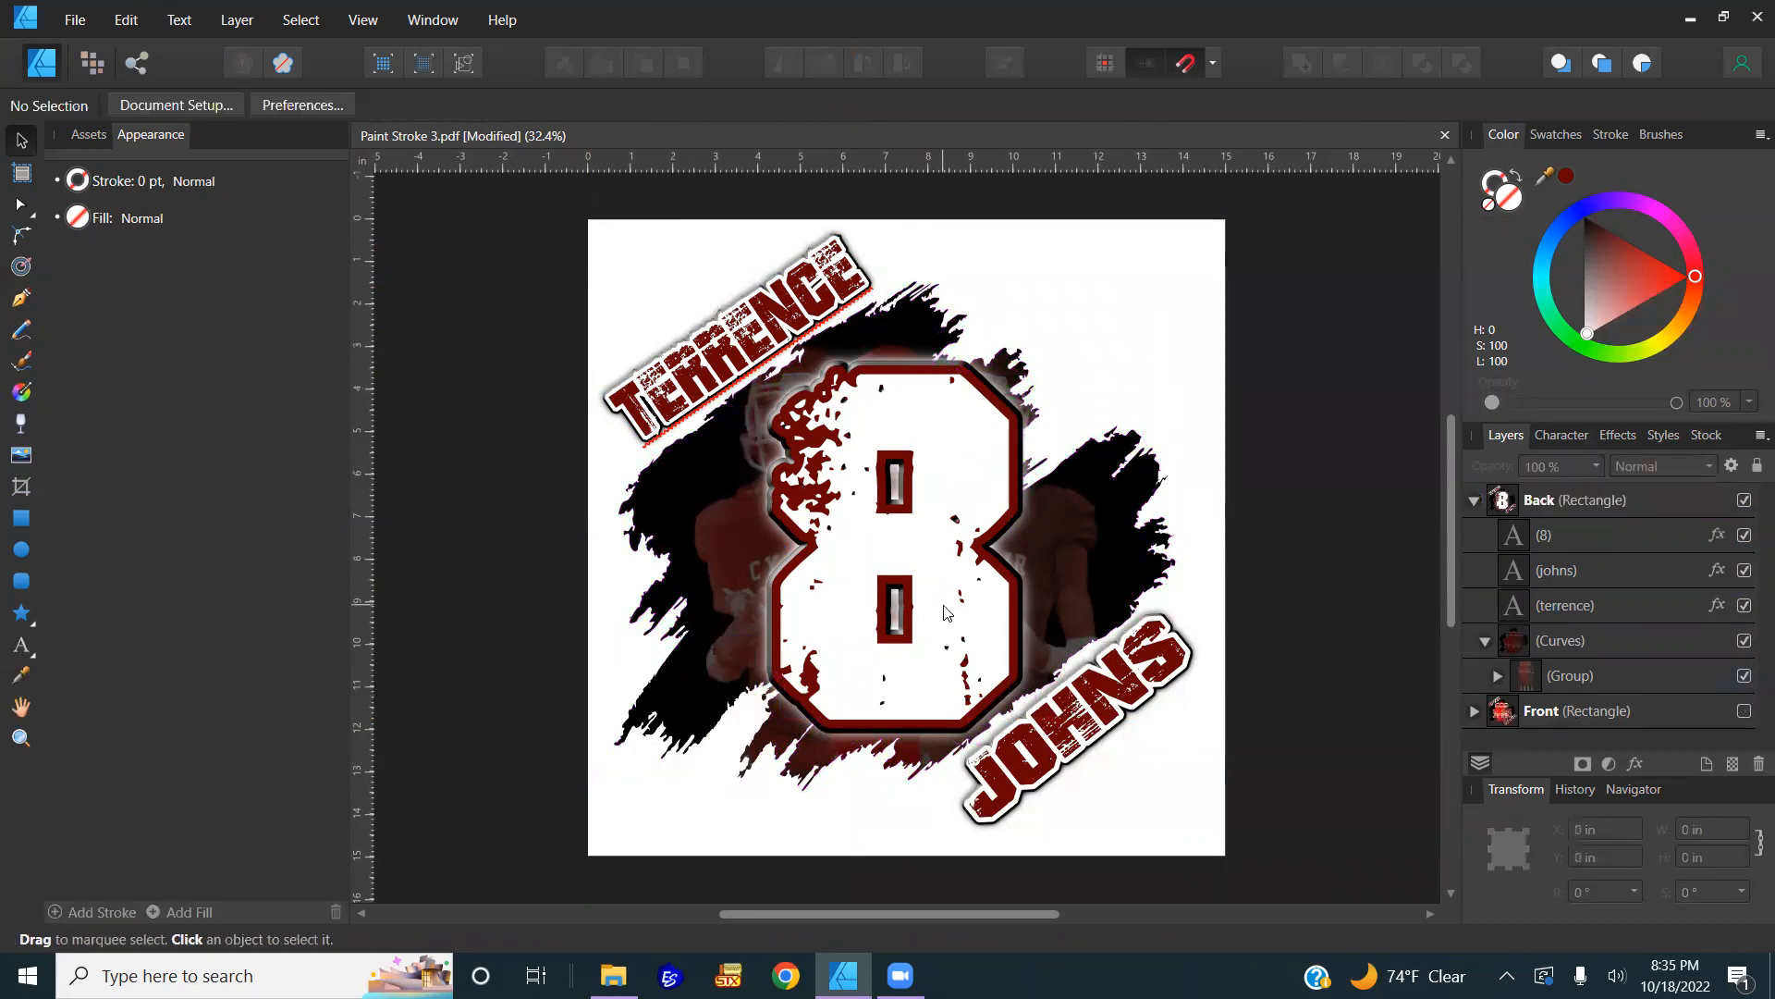
Step: Collapse and hide the Back group, and make the Front group visible
click(1553, 499)
click(1473, 500)
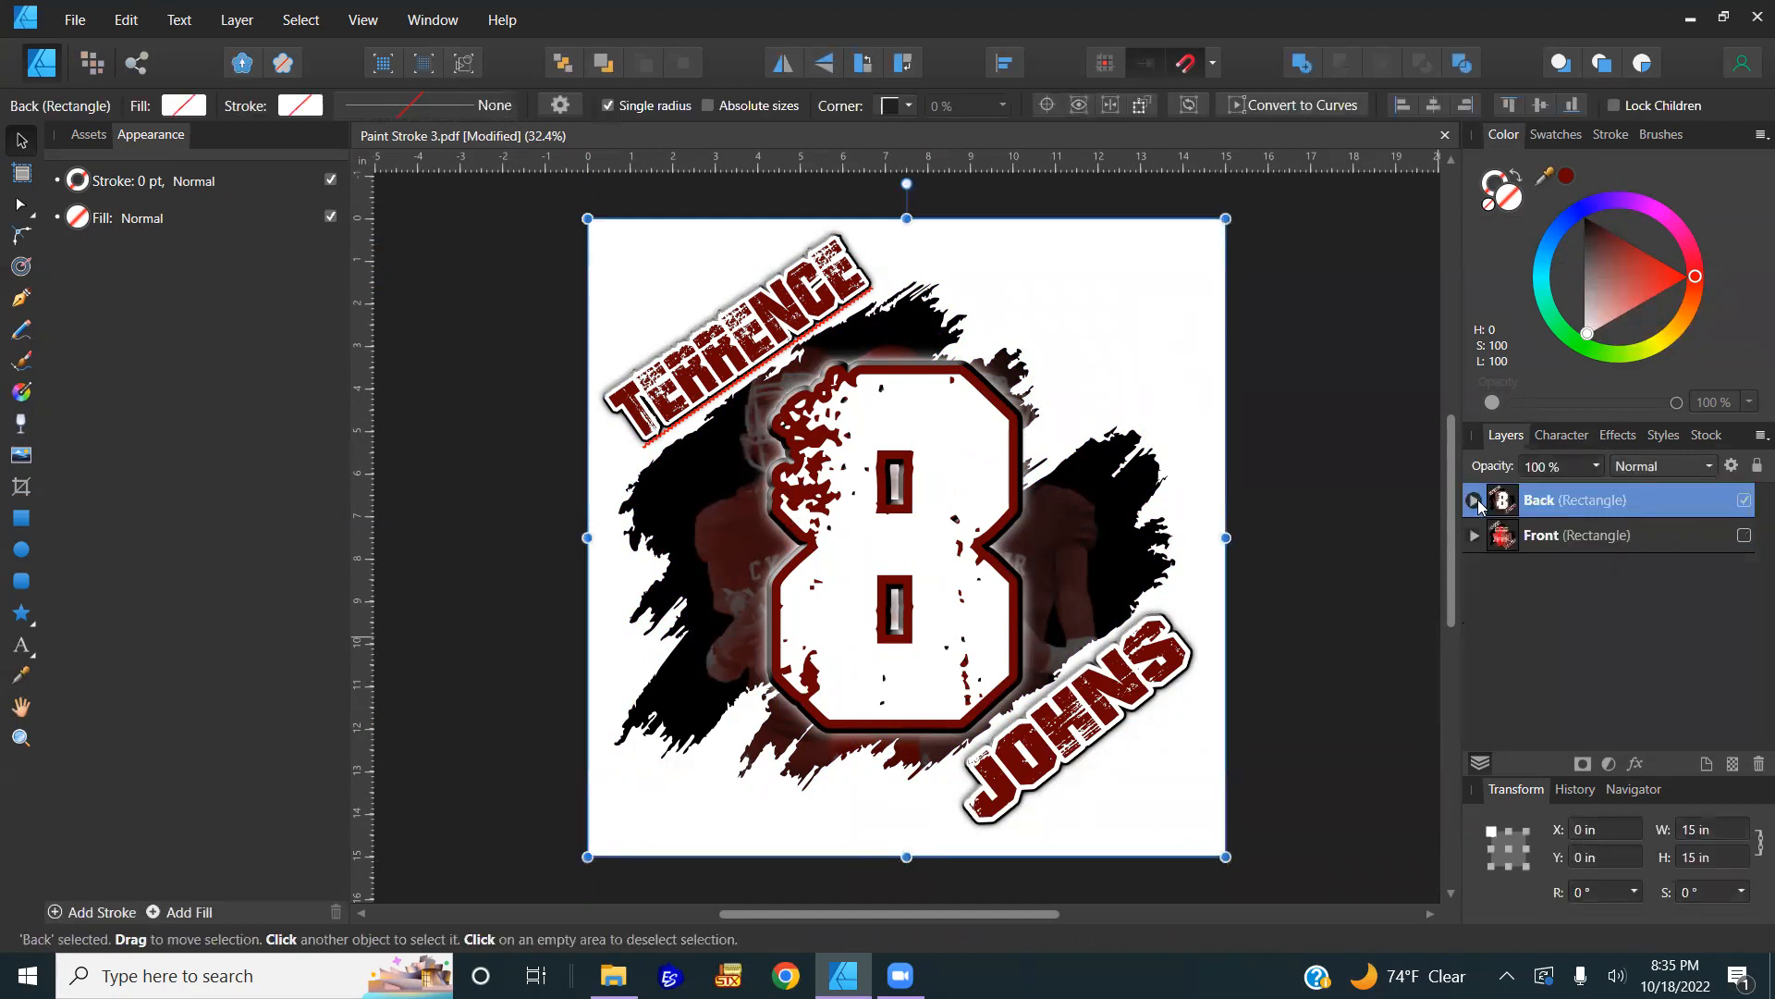
click(1744, 501)
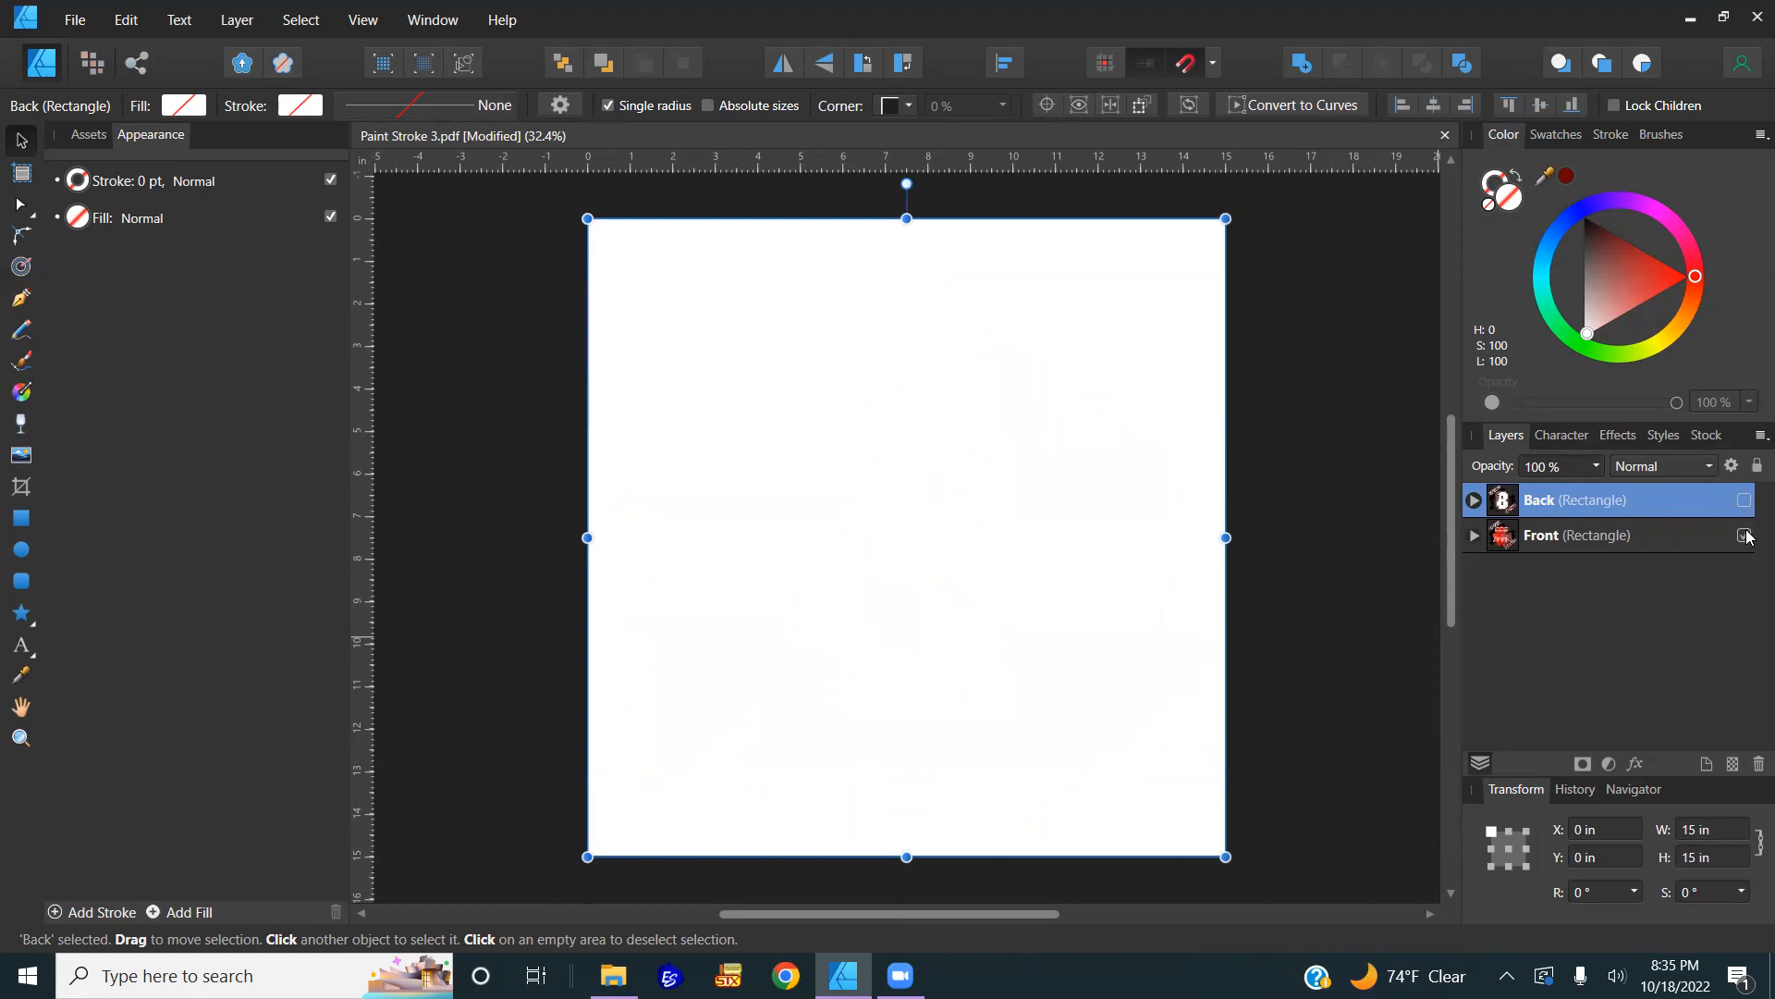
click(1744, 536)
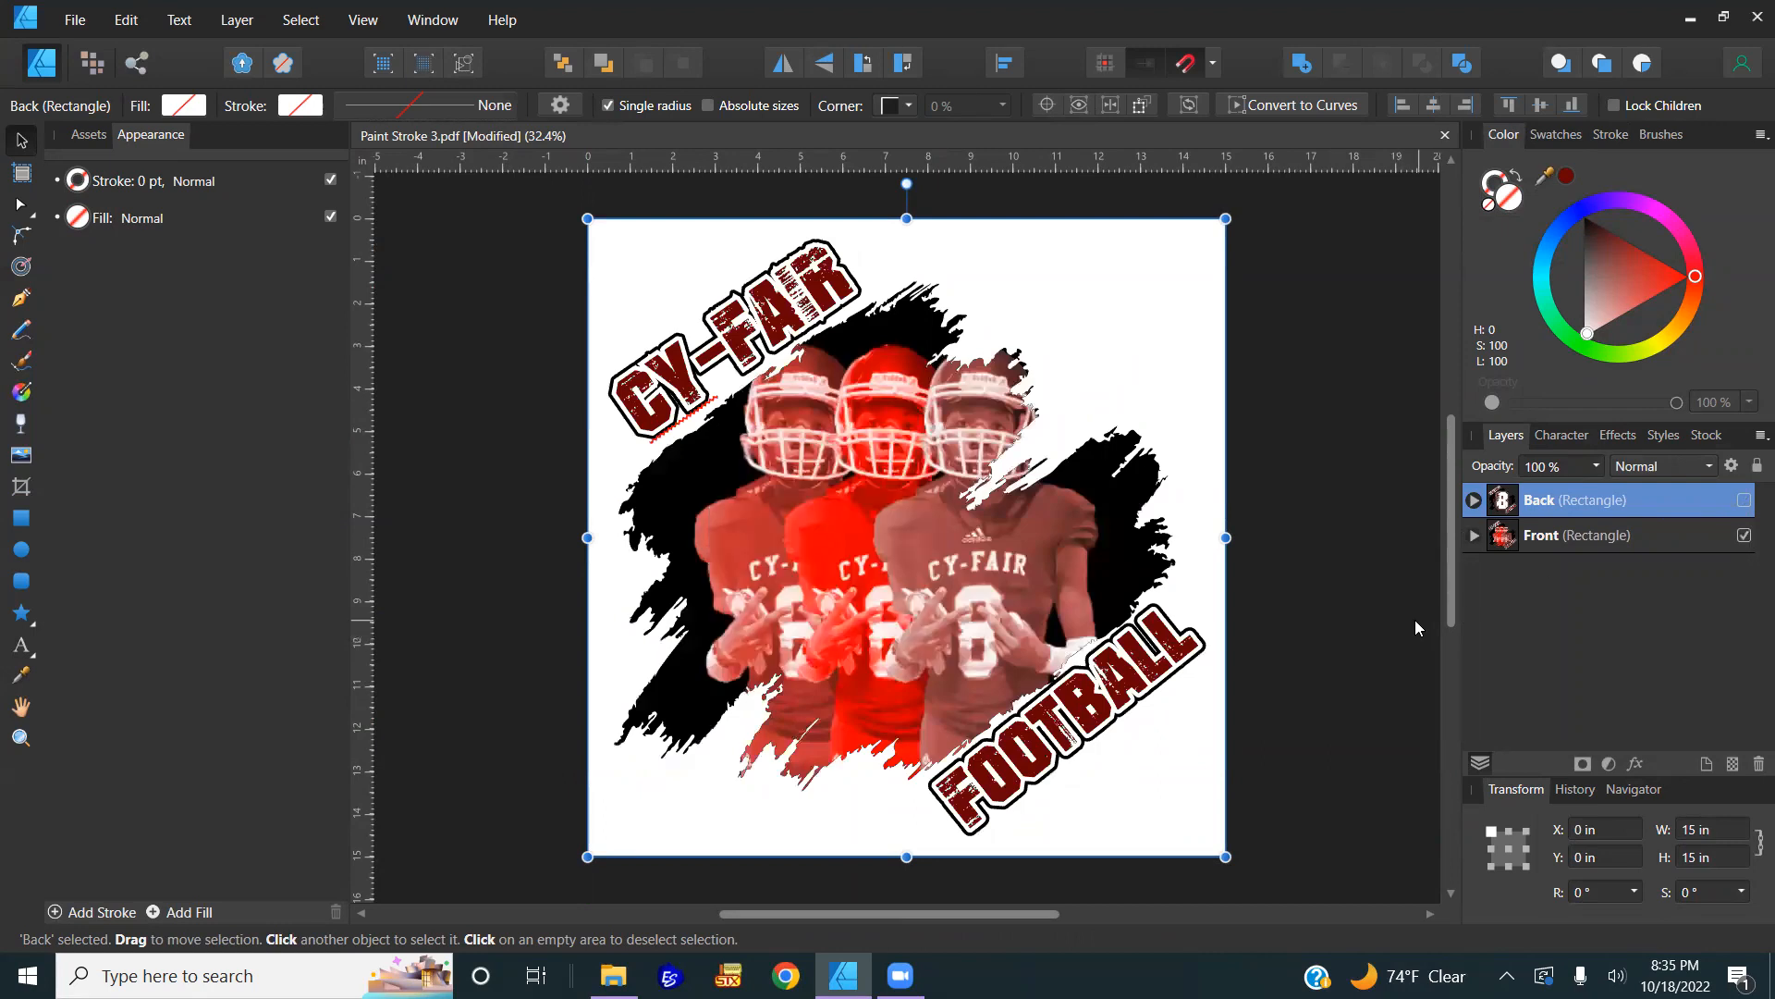
Step: Drill into the Front design to the players group inside the paint stroke, then deselect
click(827, 567)
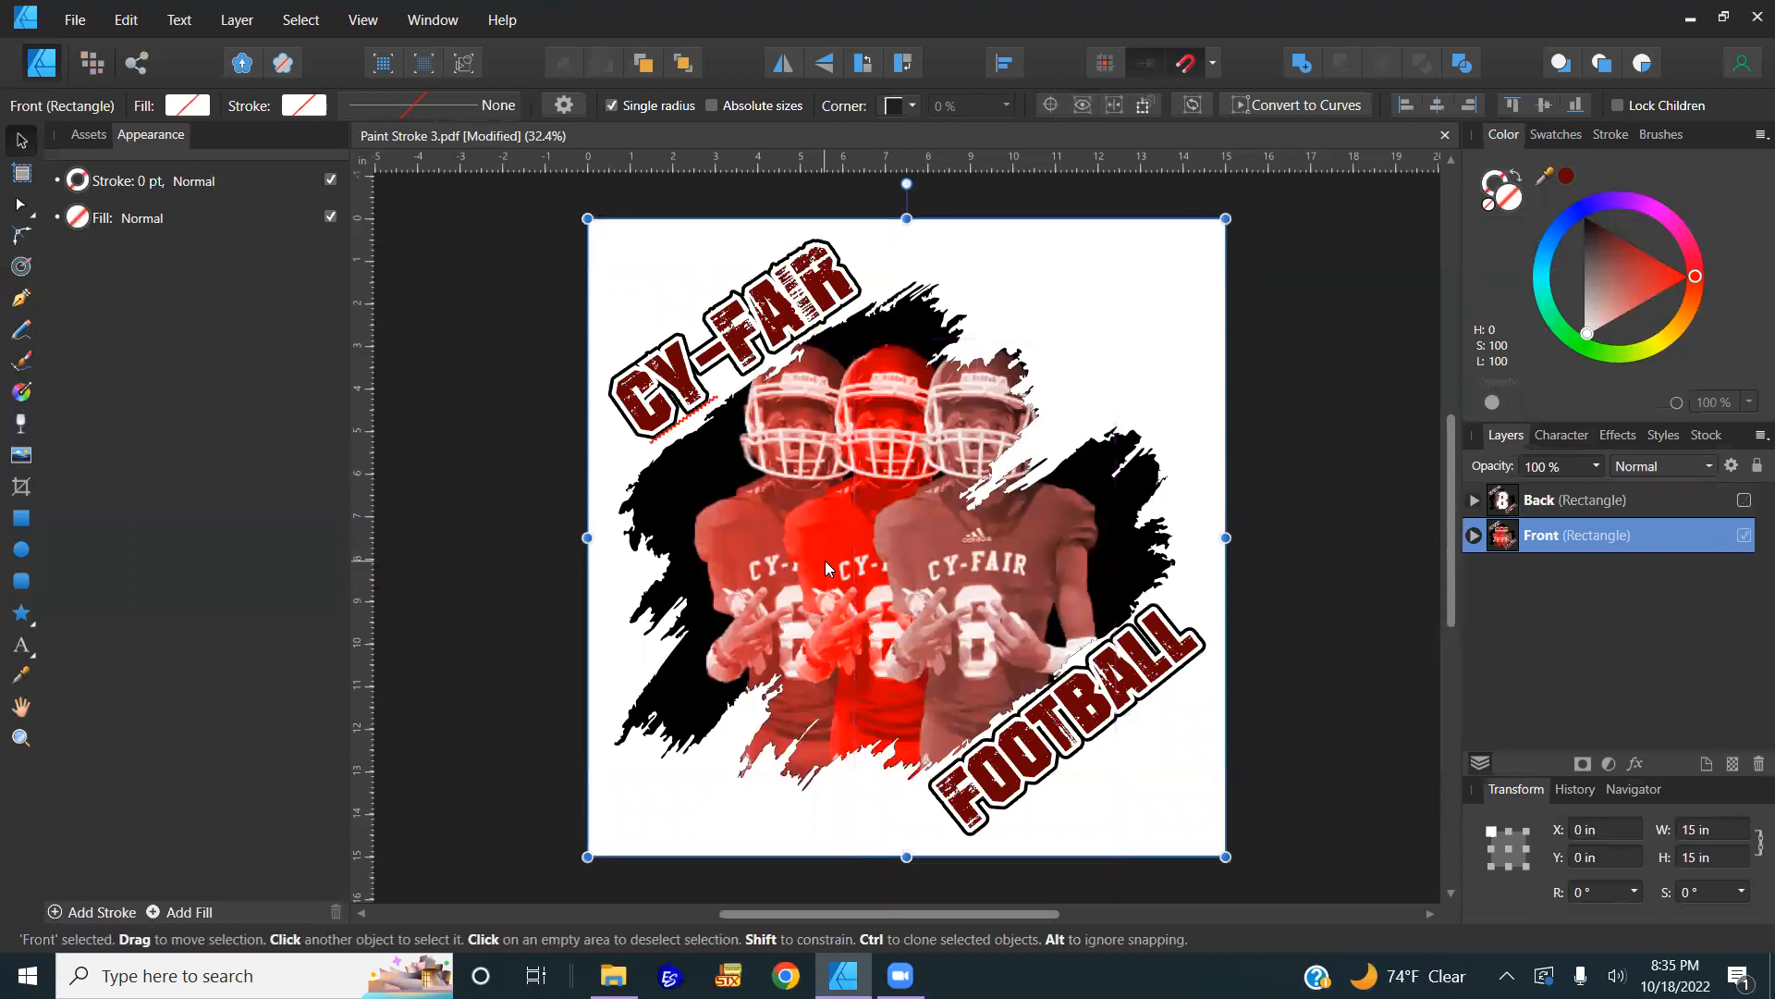
double_click(853, 555)
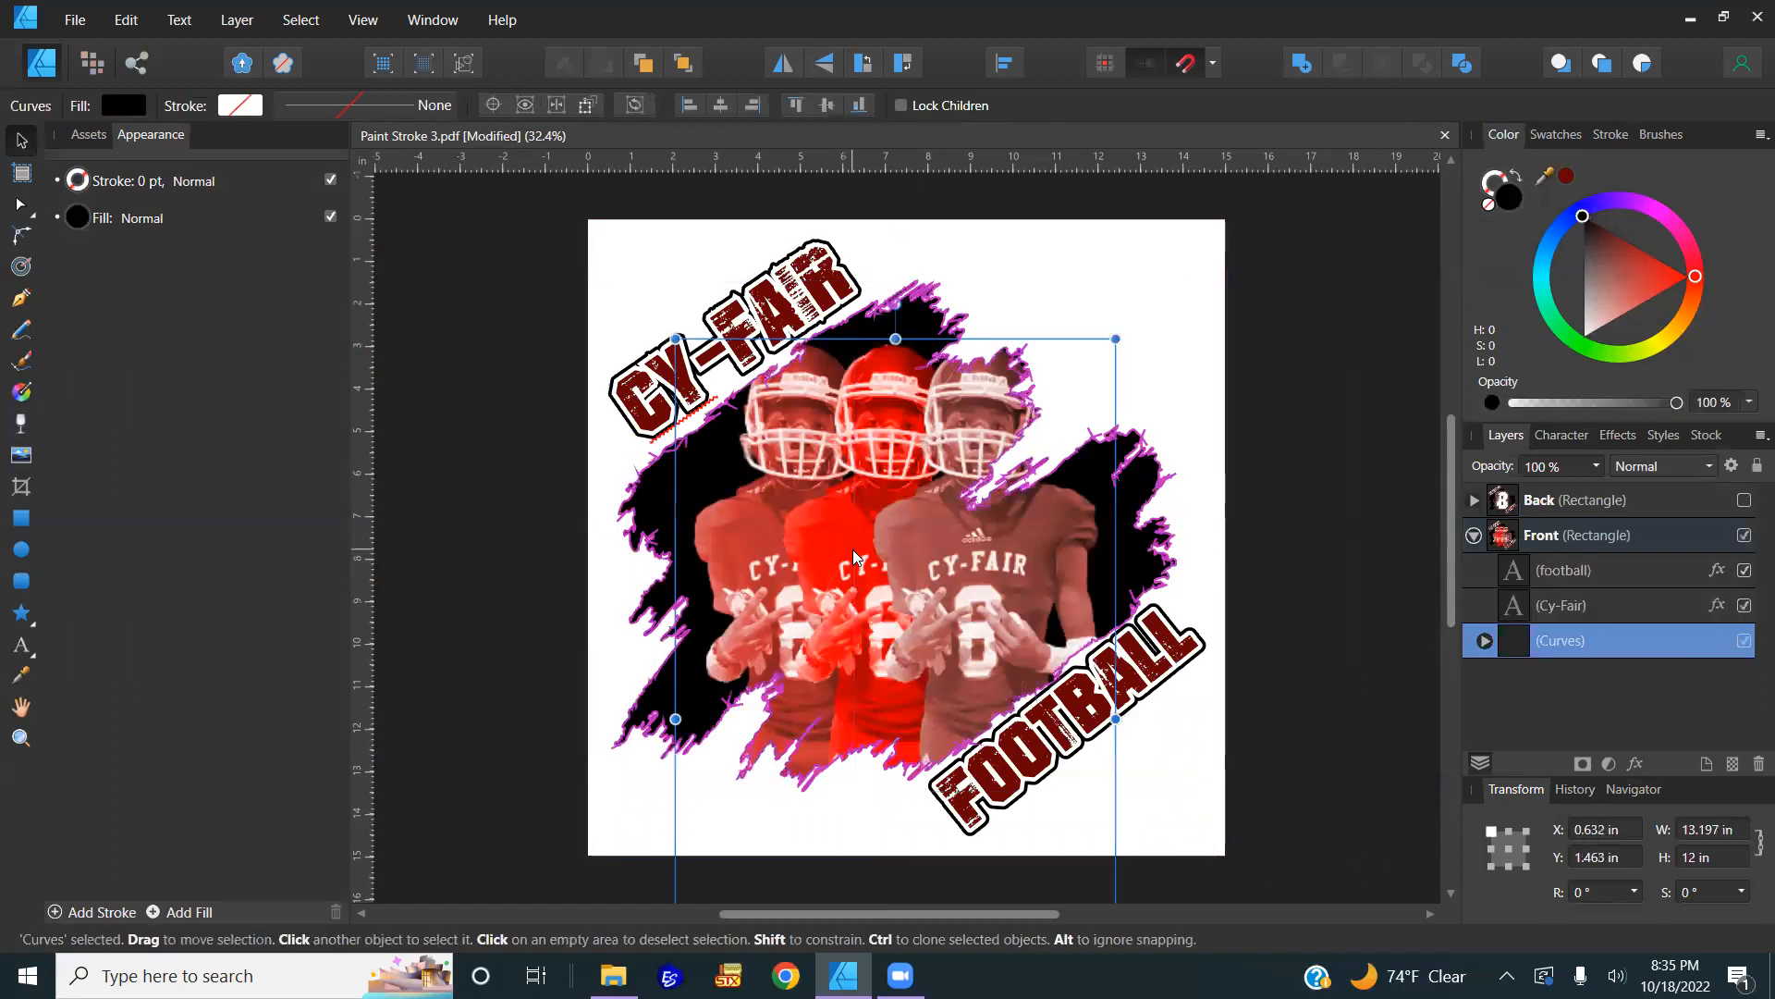
double_click(853, 555)
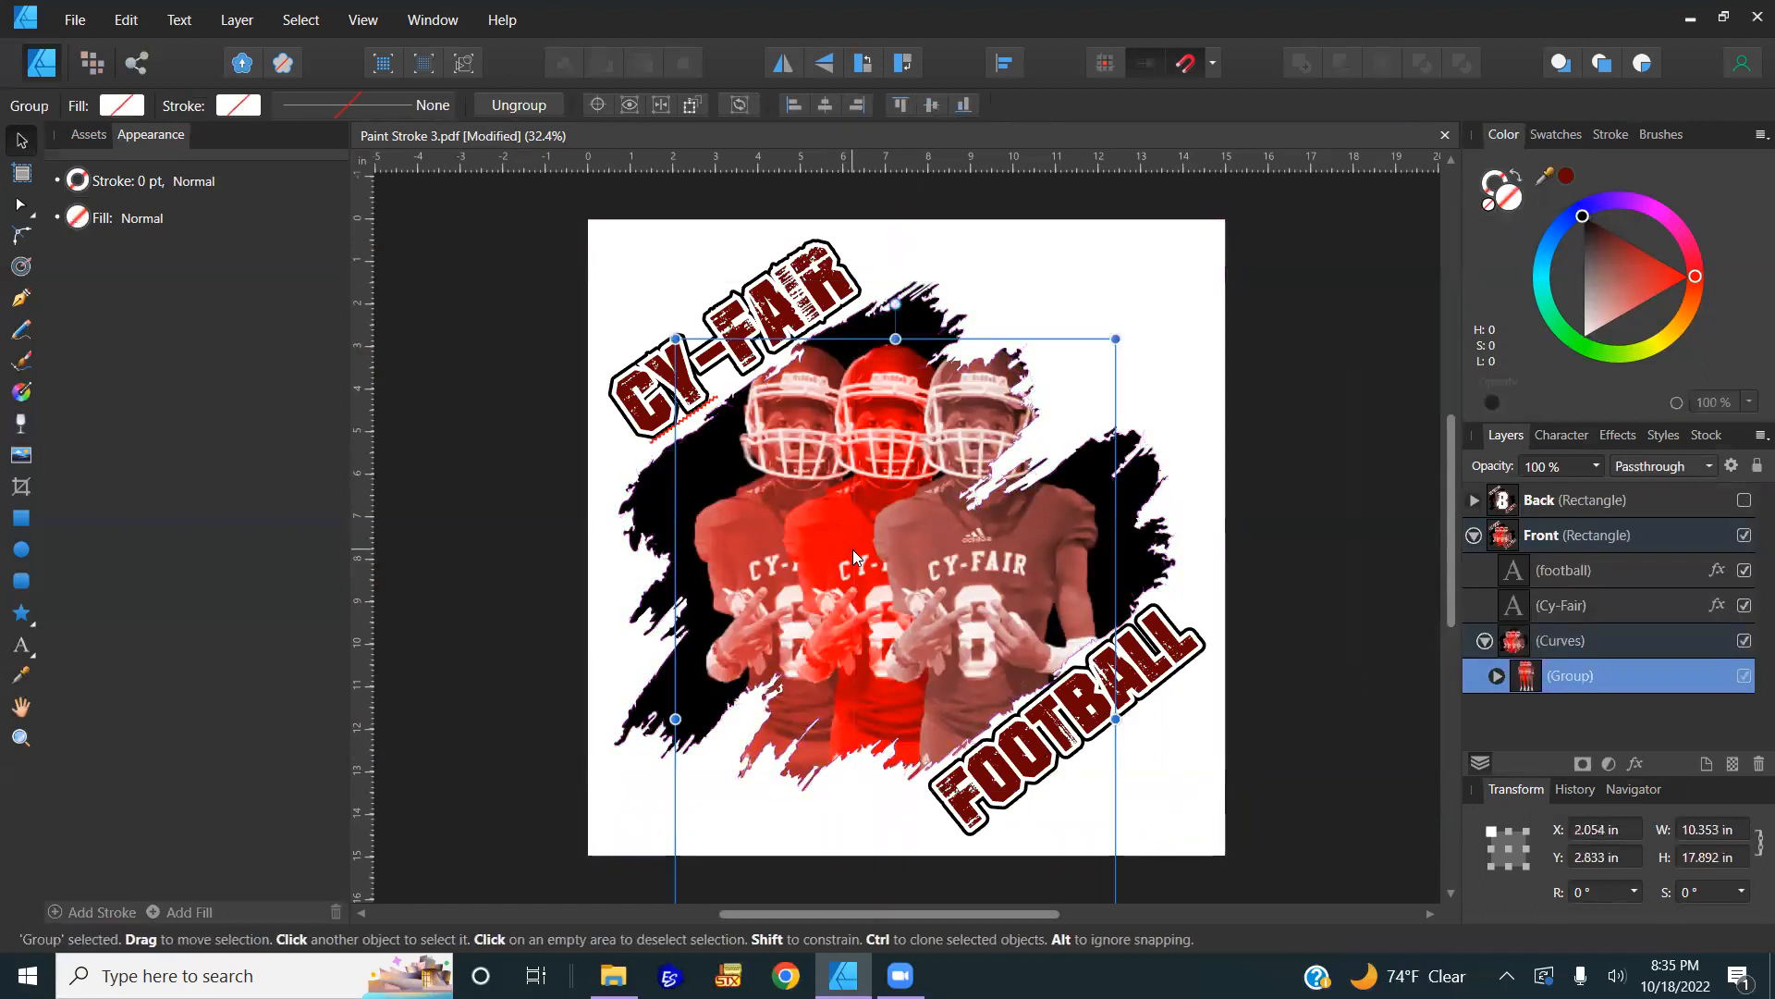
click(1340, 431)
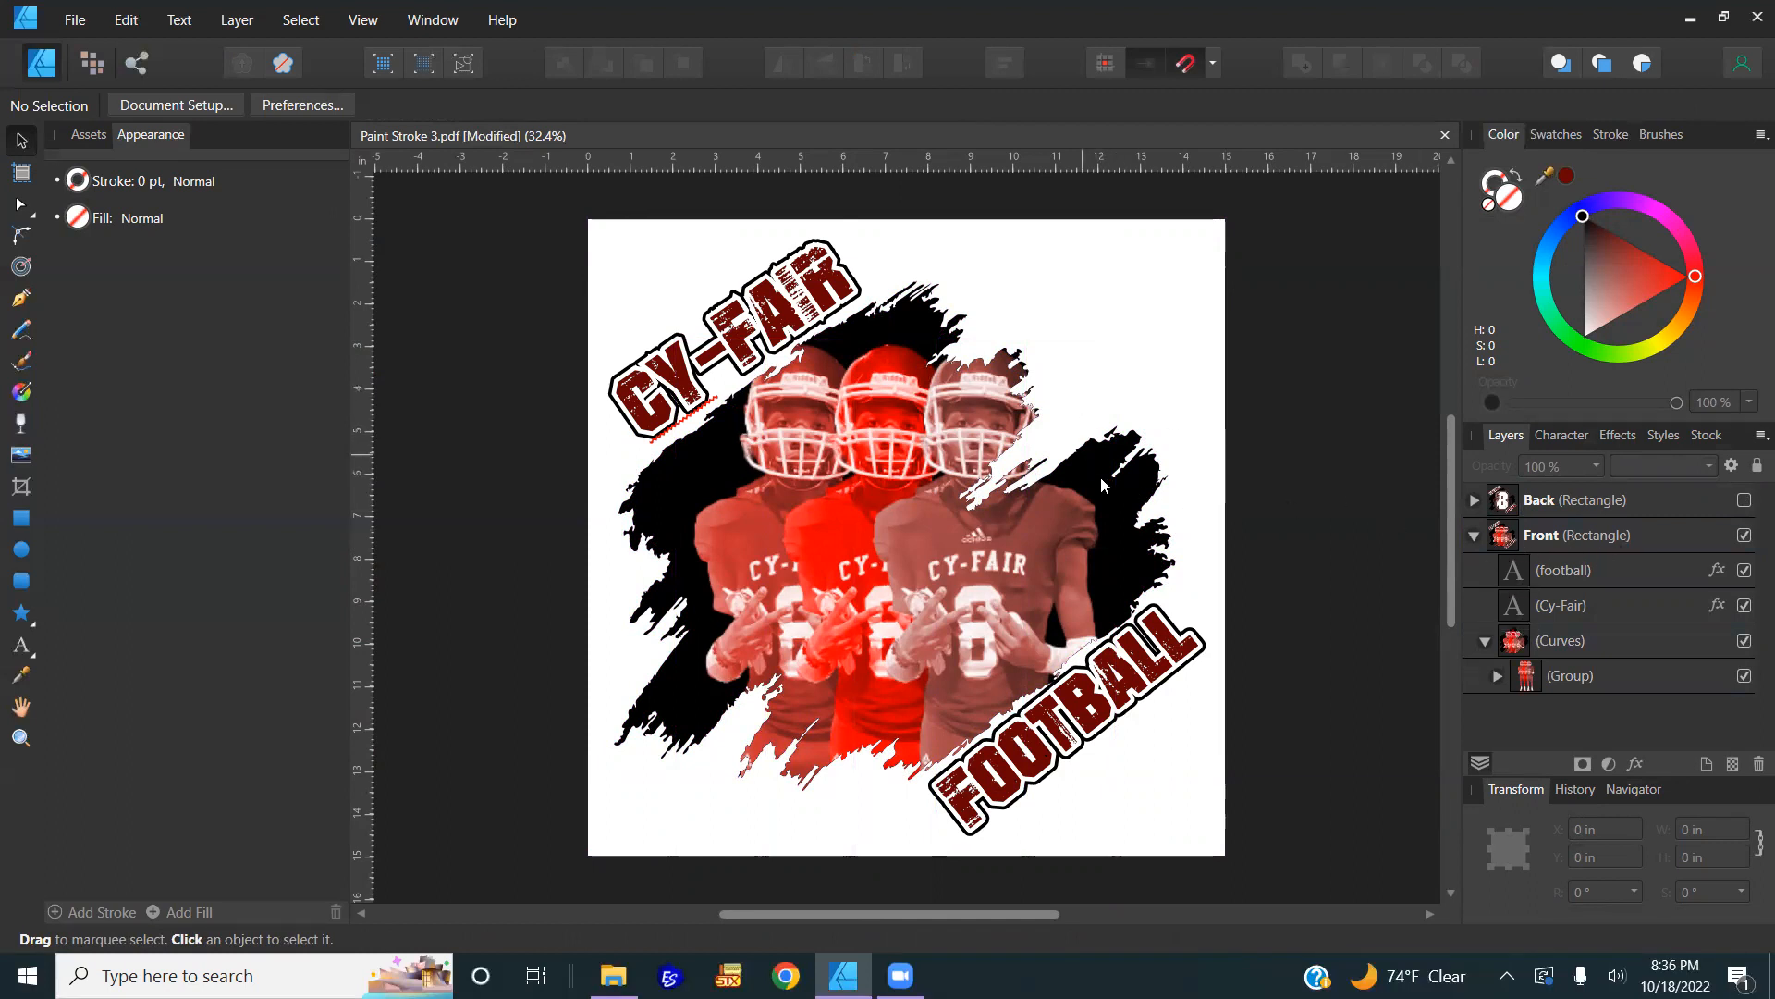
Step: Select the paint-stroke shape inside the Front design, try a grey fill, then keep it black
click(1144, 479)
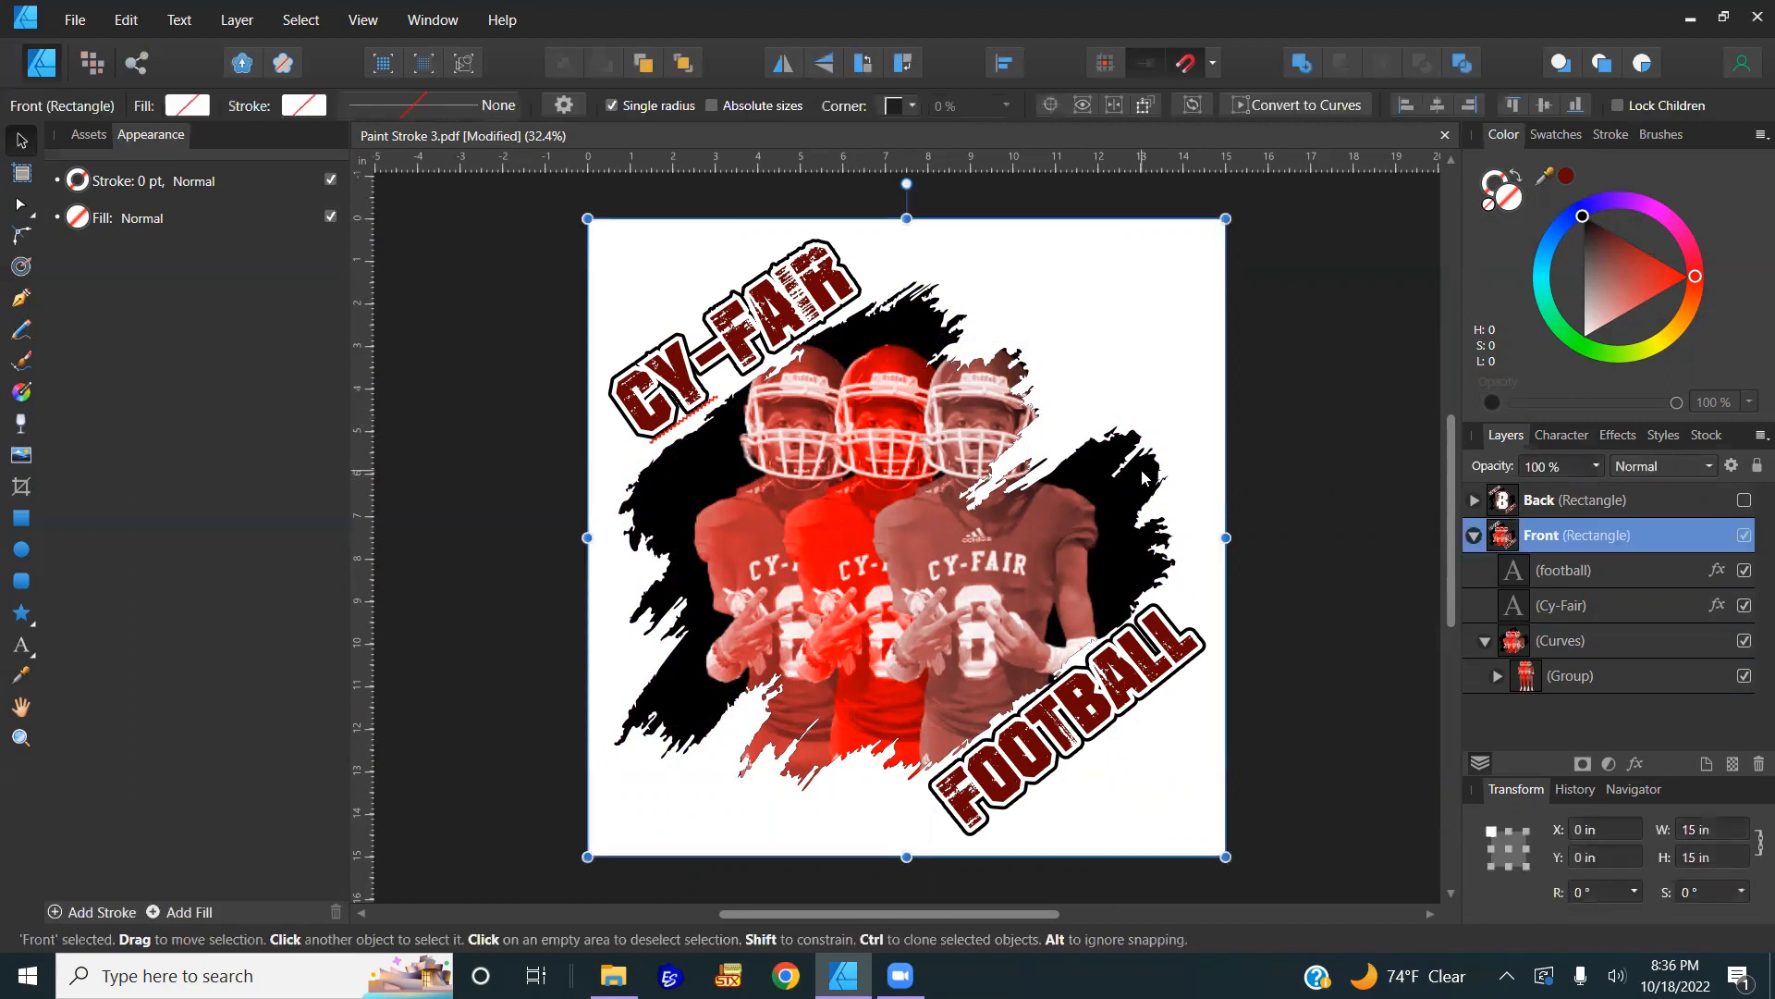
double_click(1144, 479)
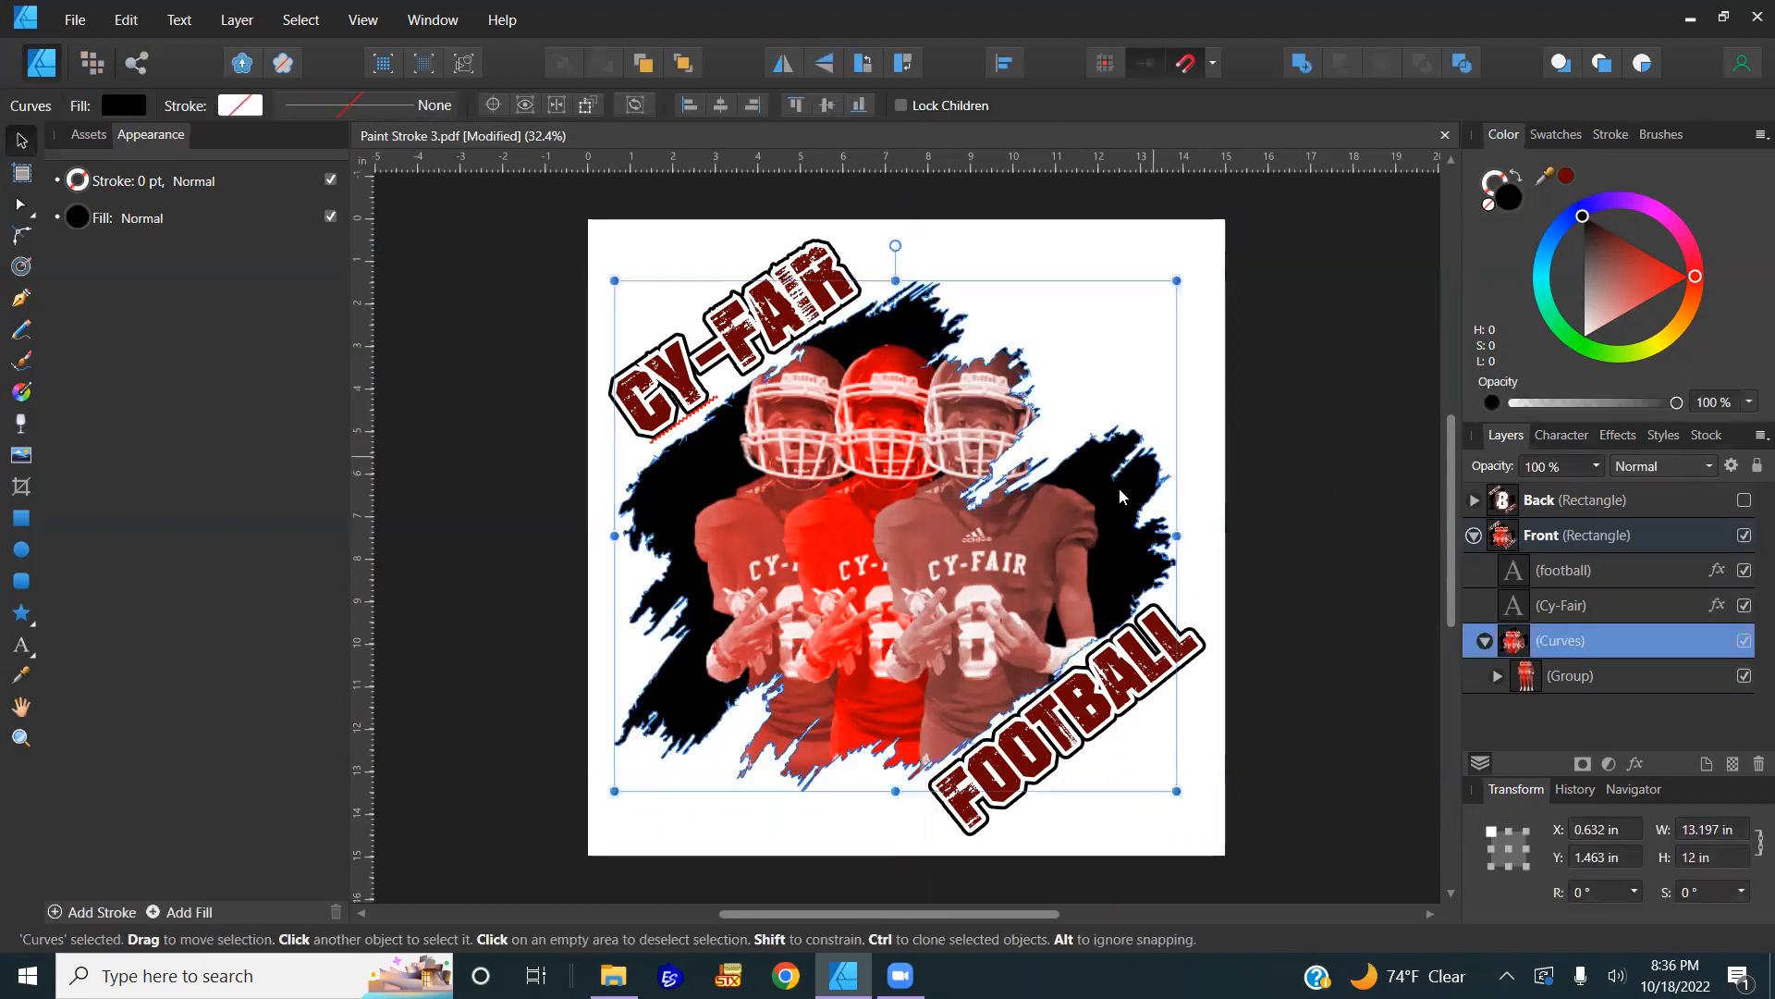
click(1568, 177)
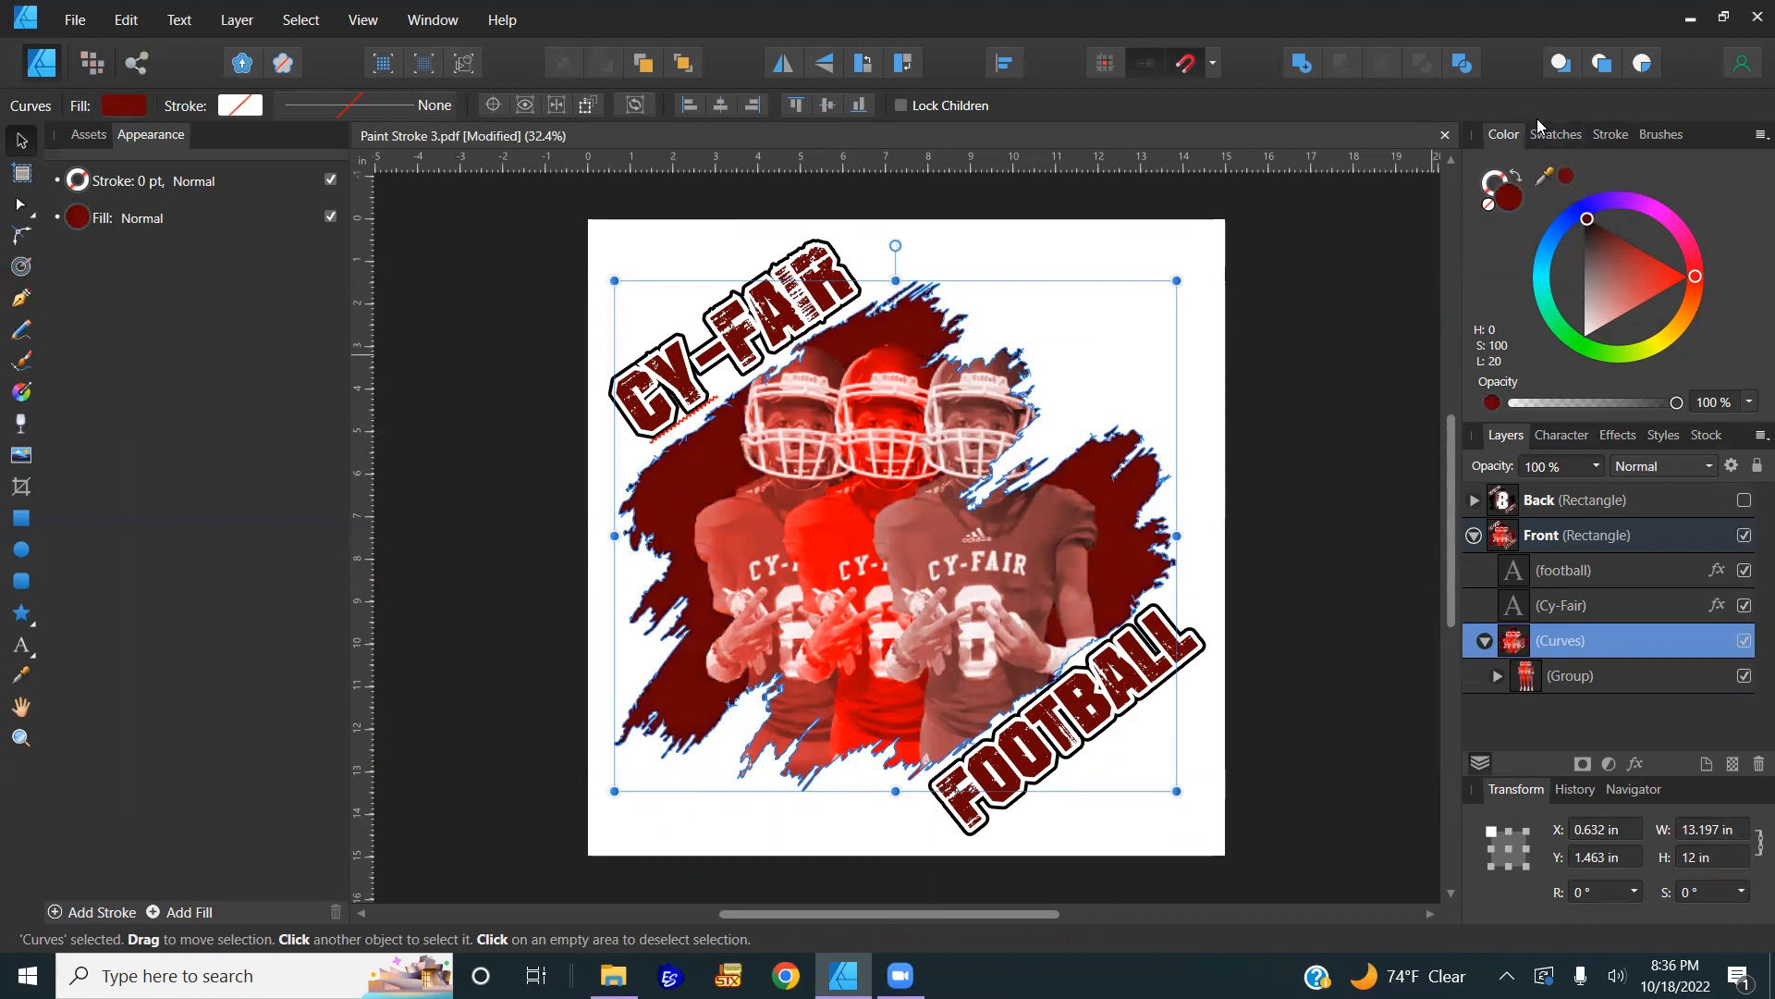
click(1563, 136)
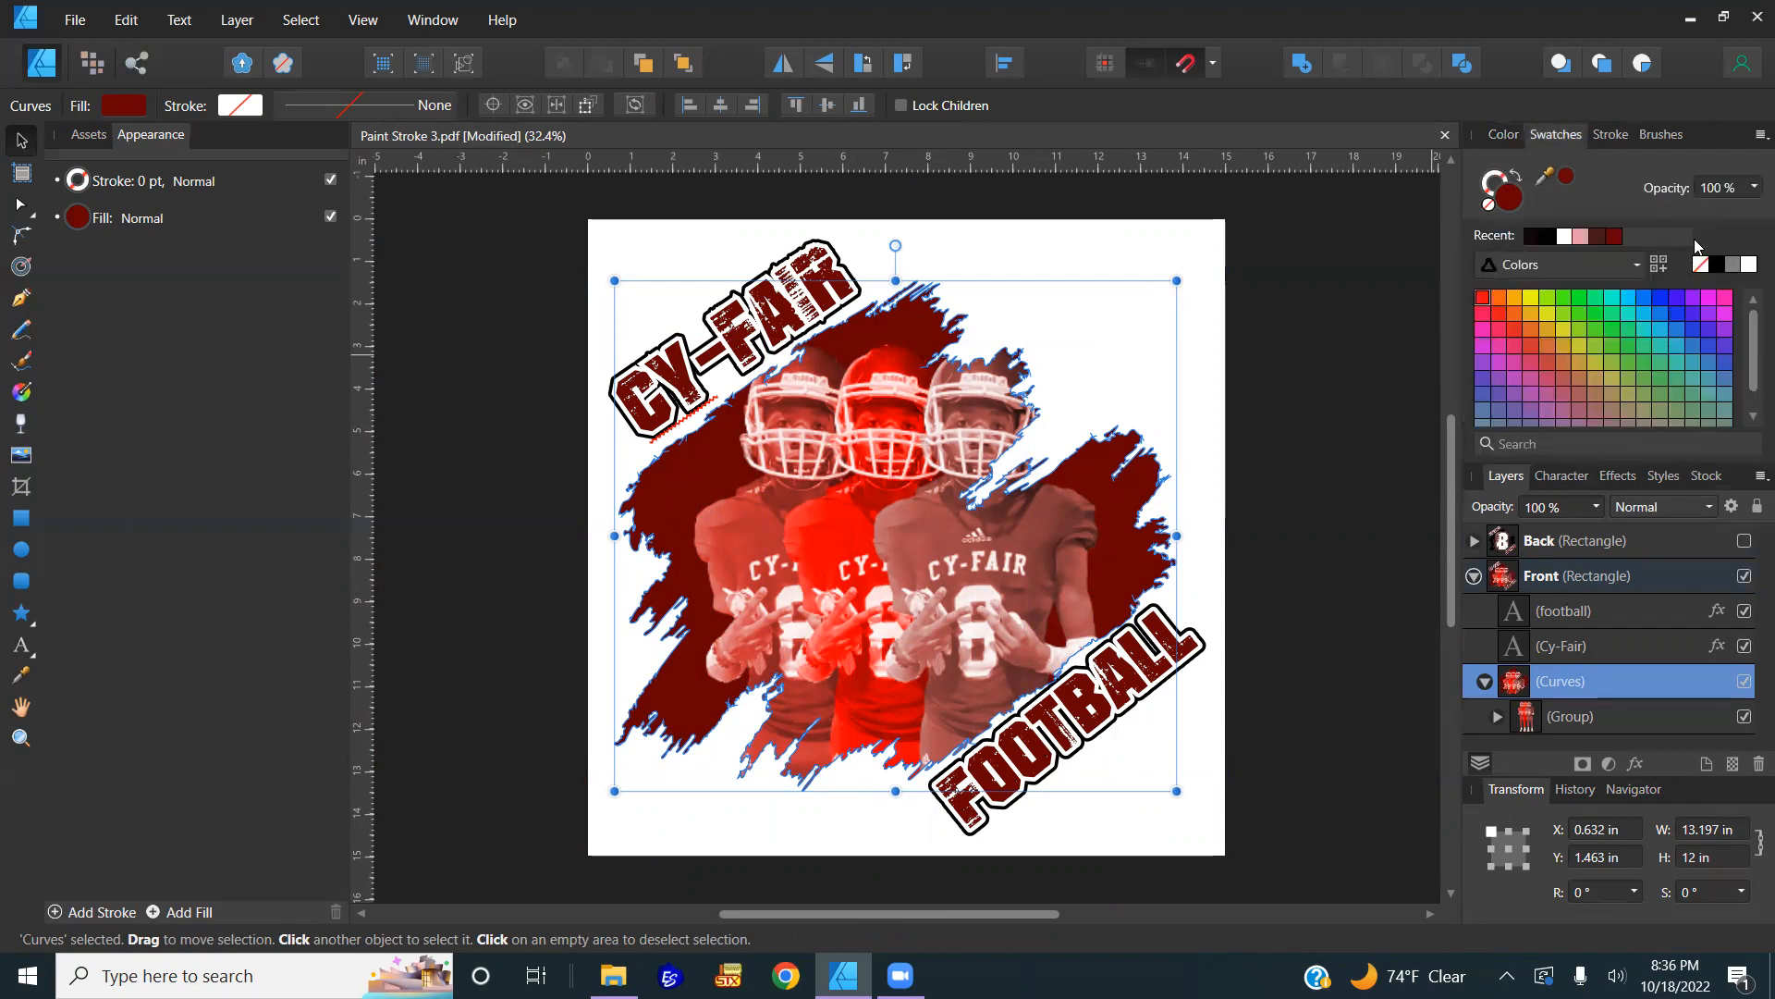
click(1733, 266)
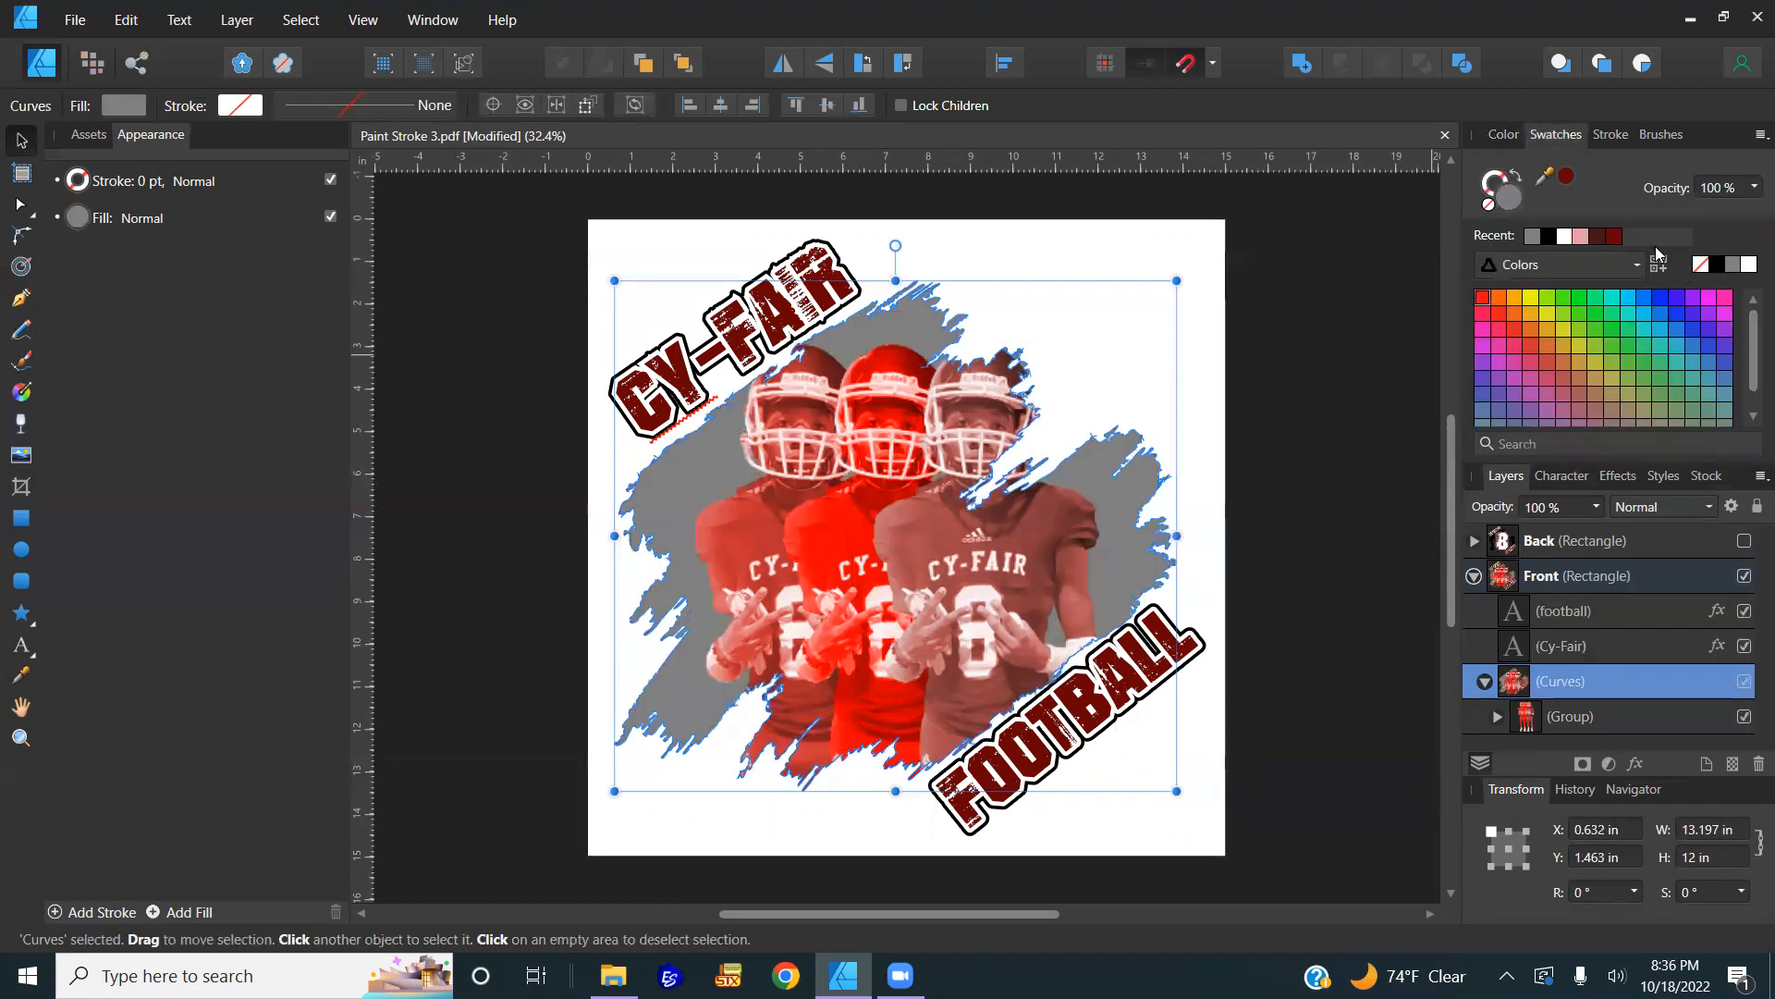
click(1720, 266)
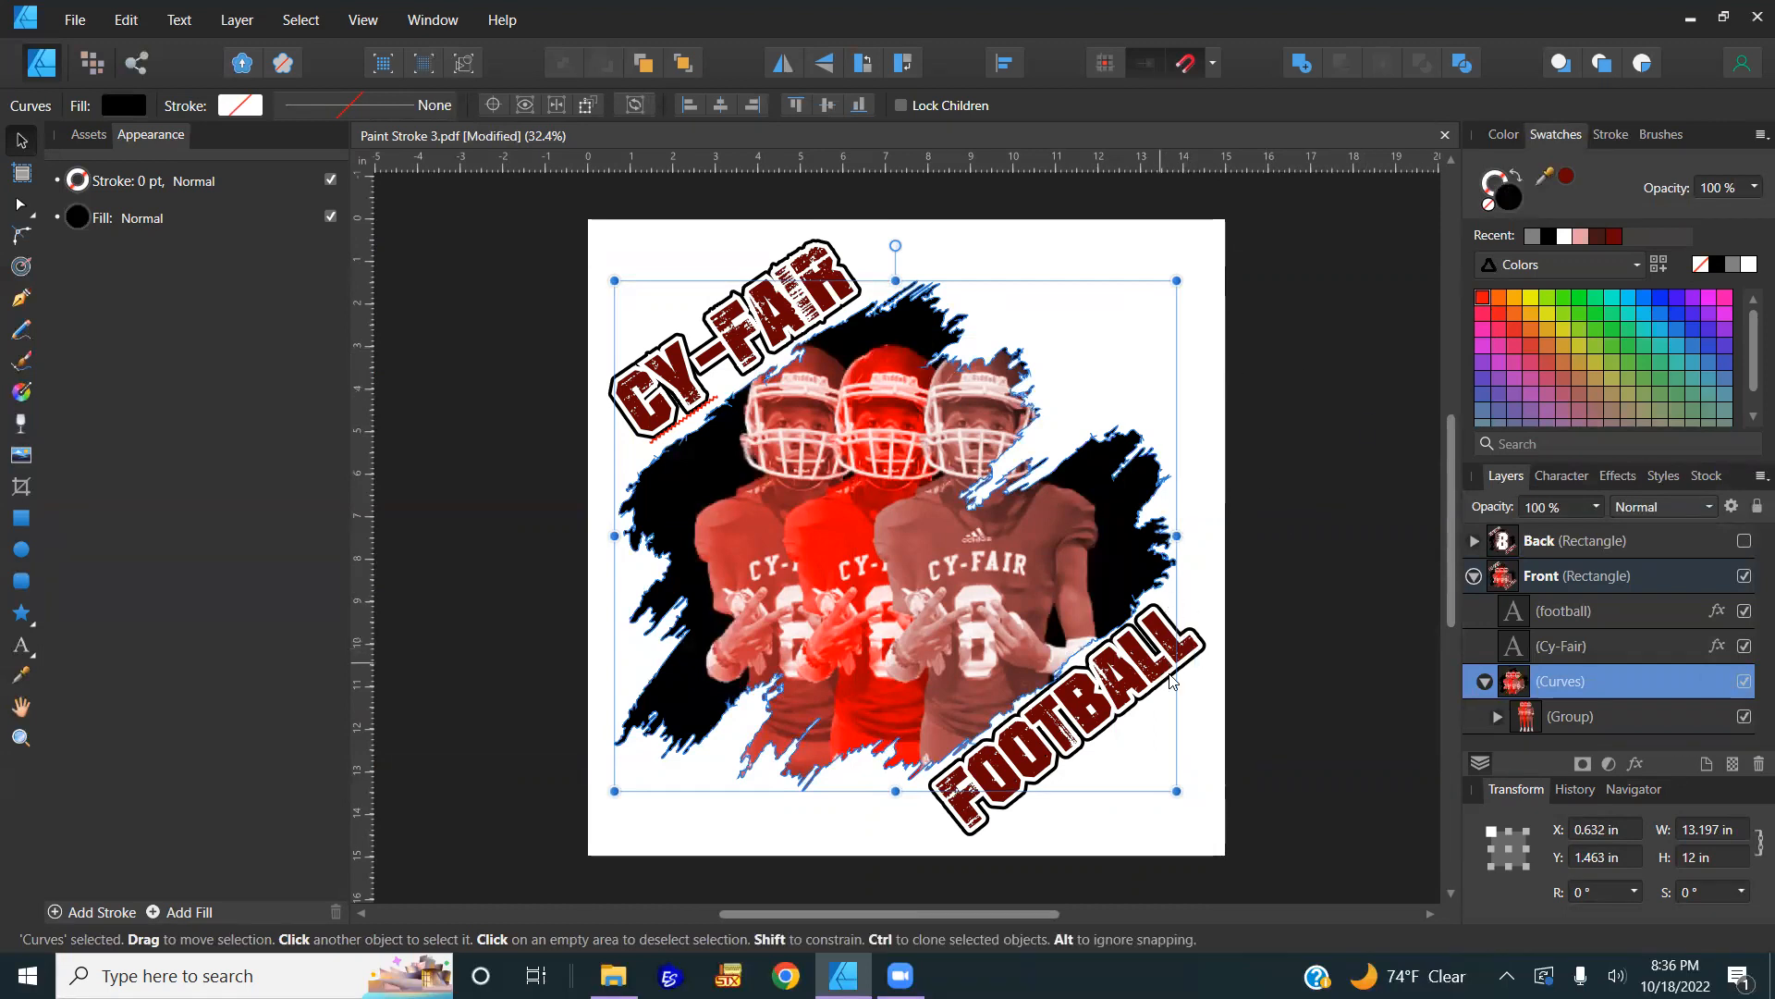
Step: Paste the copied texture effects onto the FOOTBALL and Cy-Fair titles
click(1187, 658)
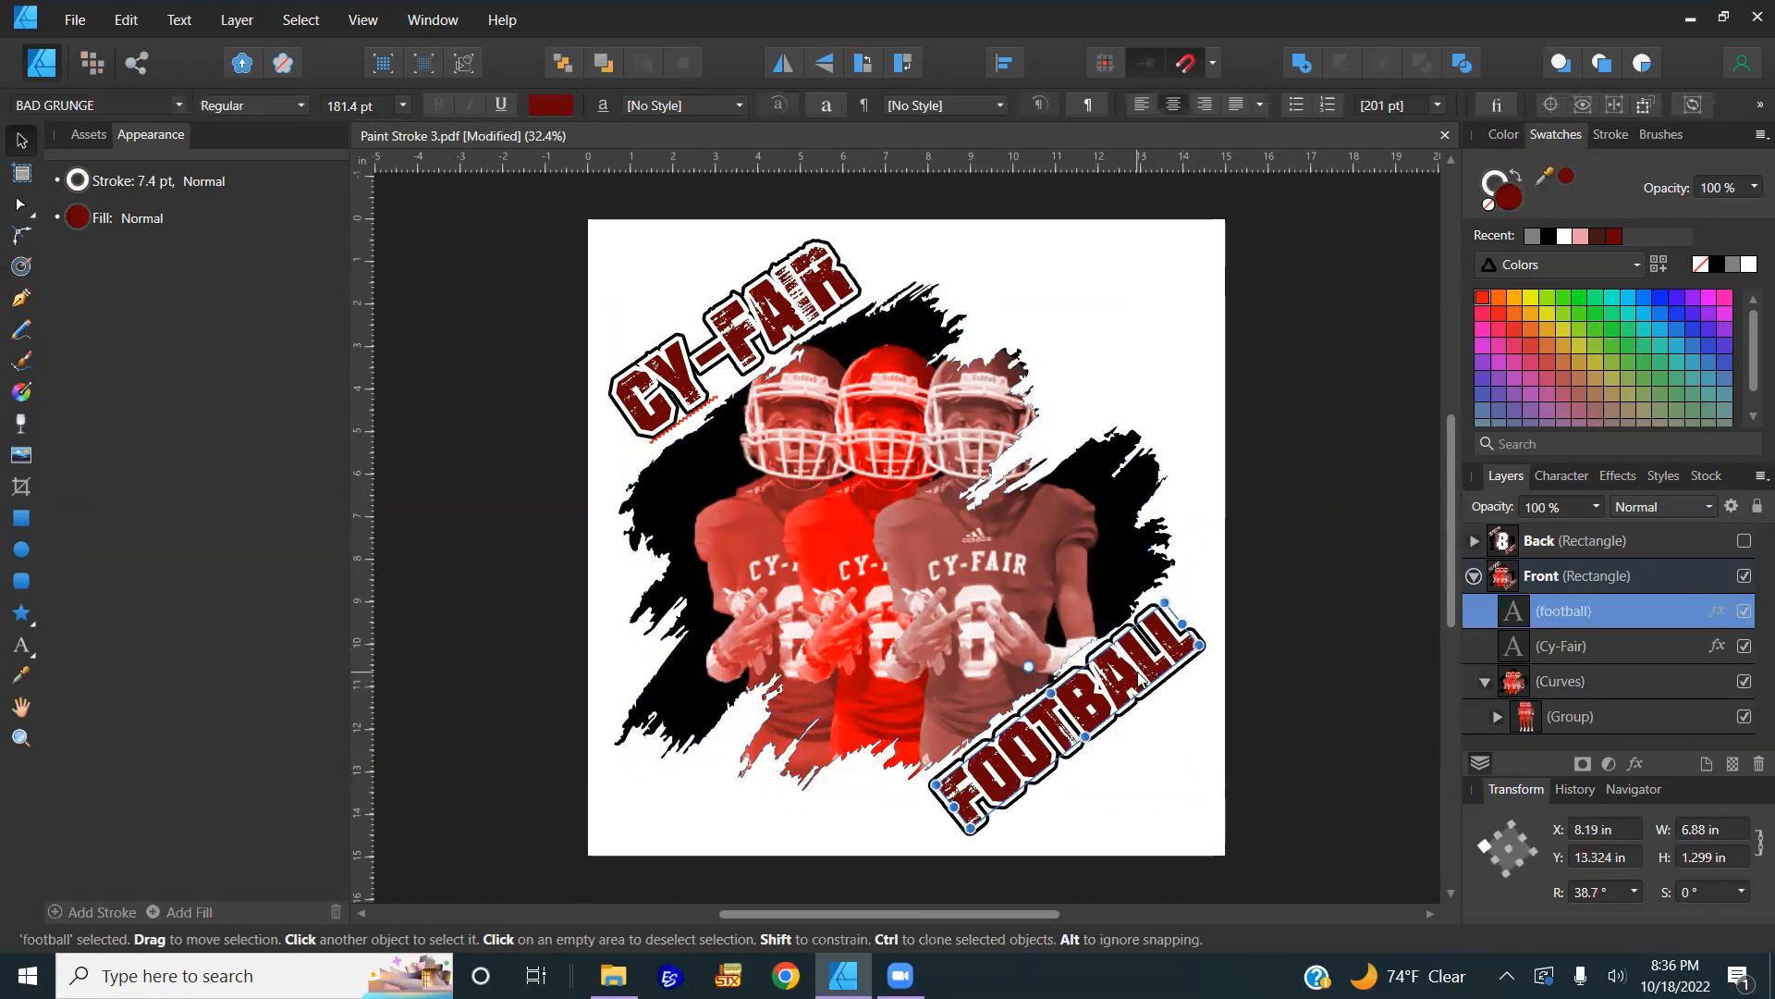
click(126, 19)
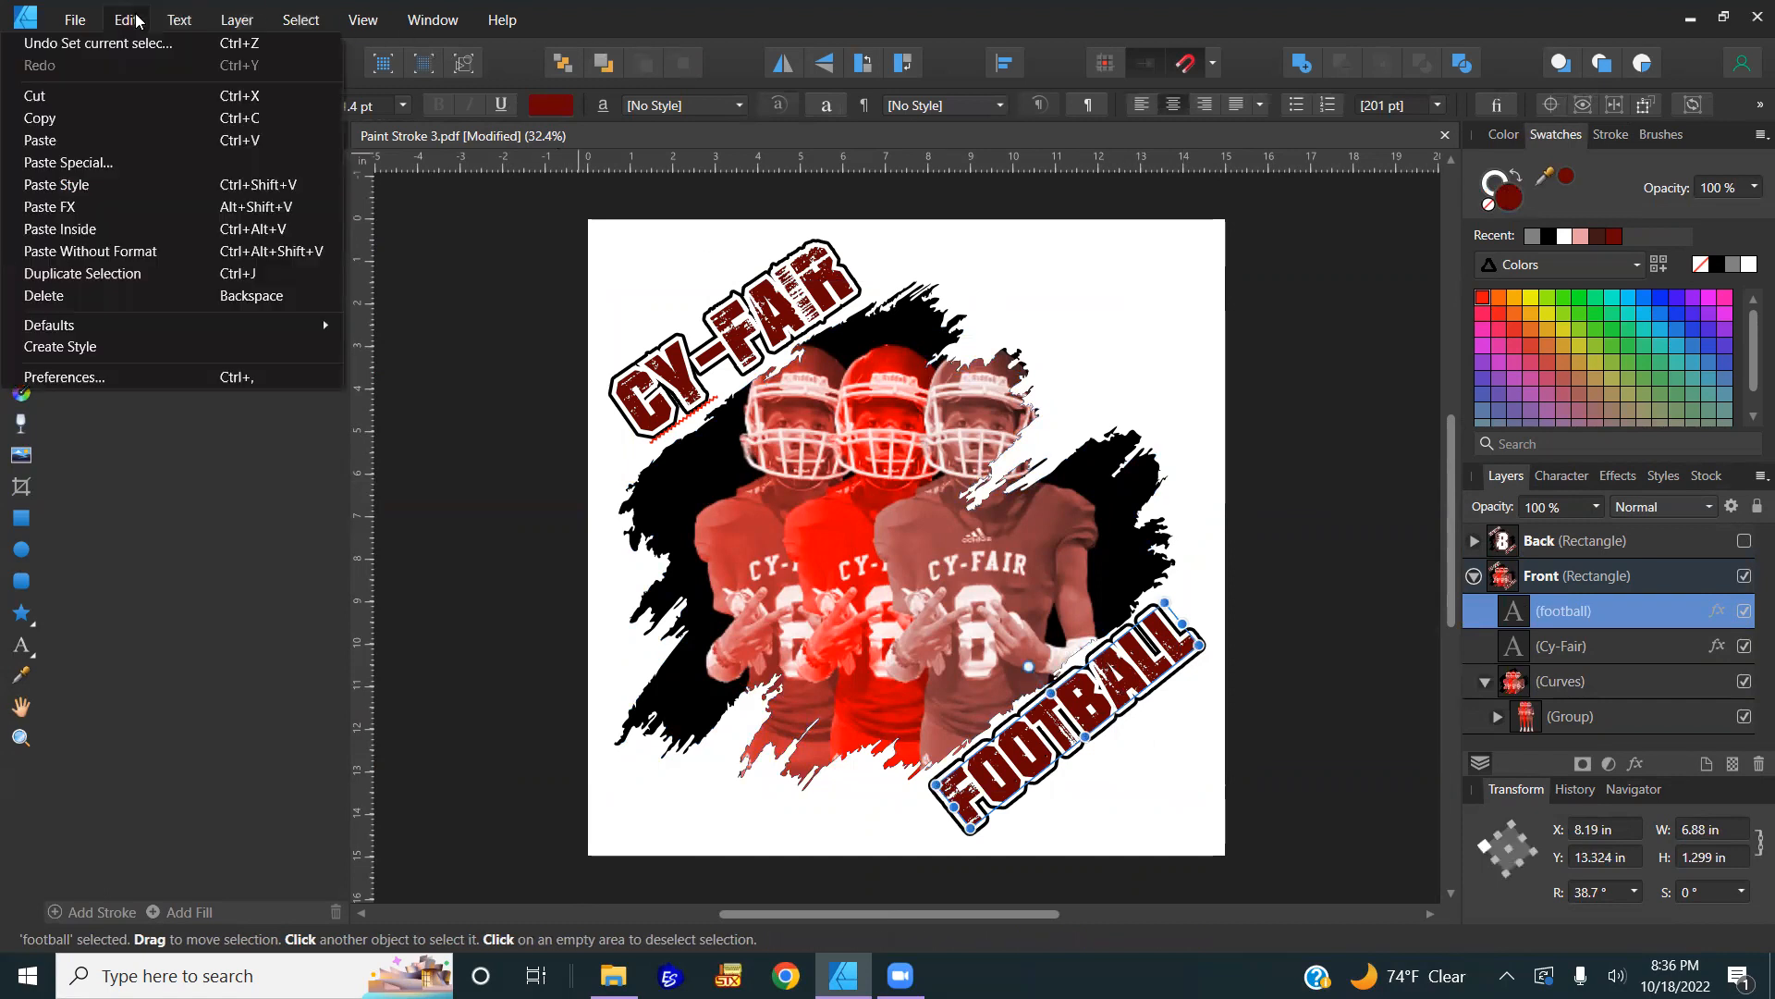
click(76, 213)
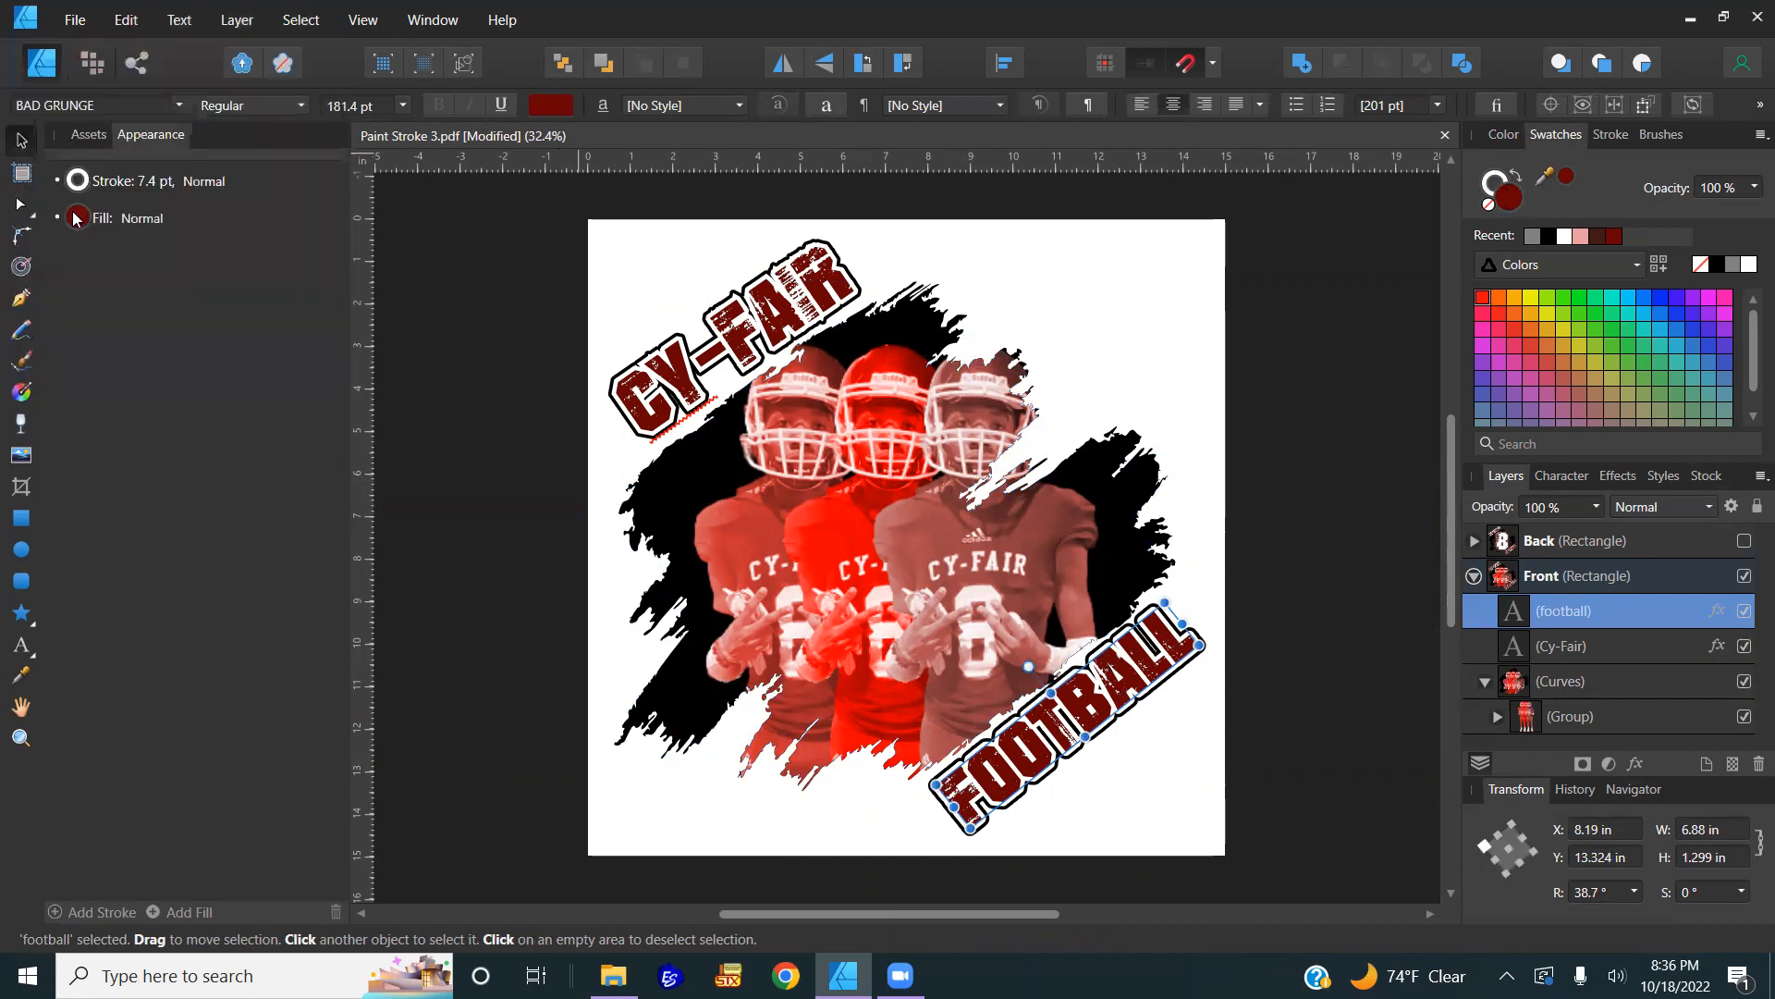
click(784, 325)
click(126, 20)
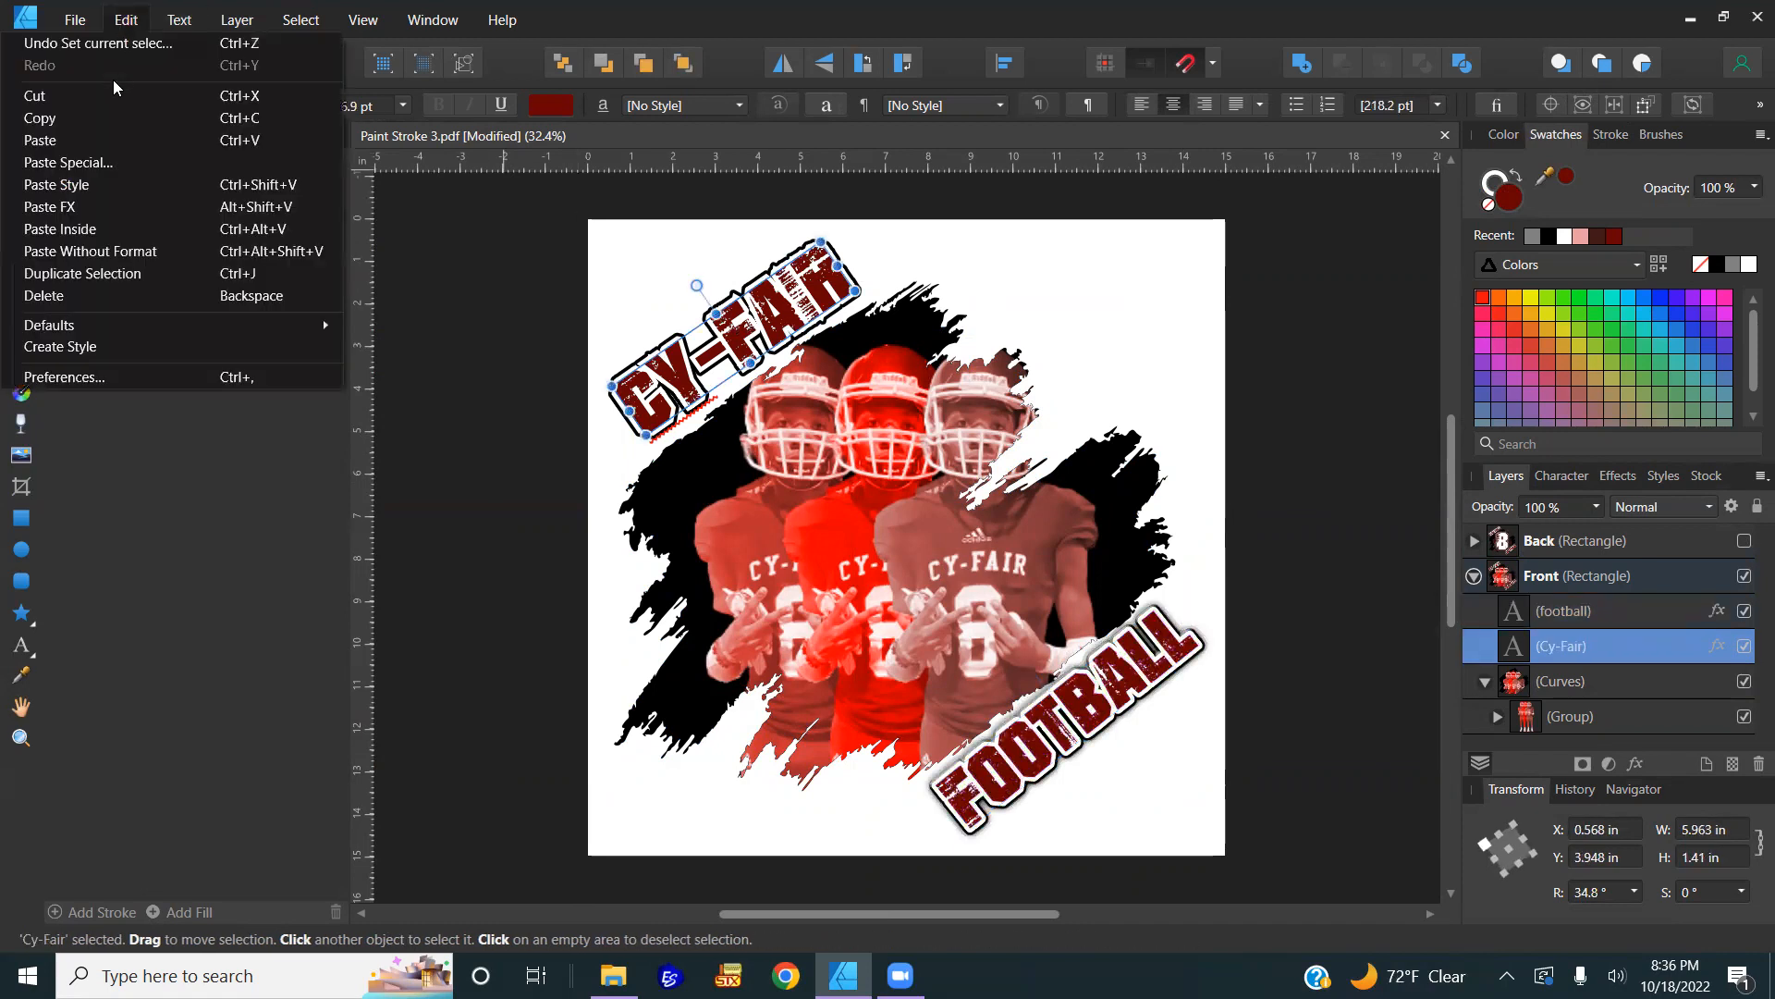
click(86, 207)
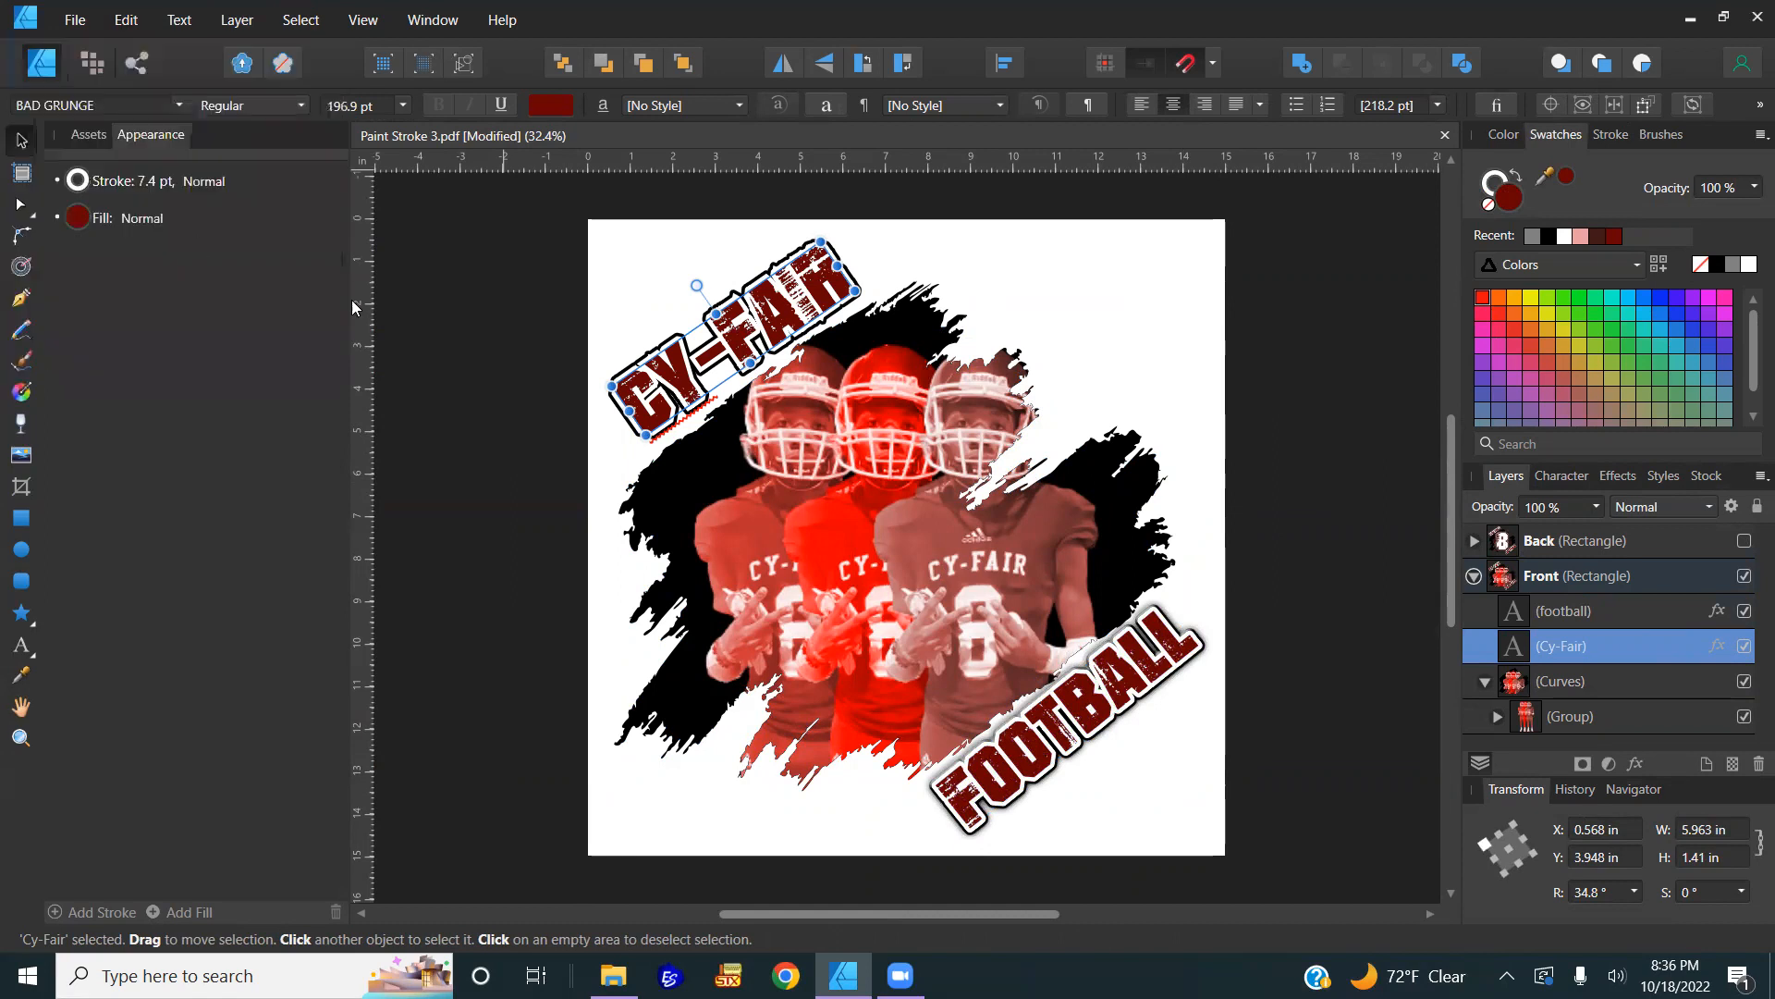
Step: Deselect, collapse the Front layer, and make the Back design visible
click(509, 418)
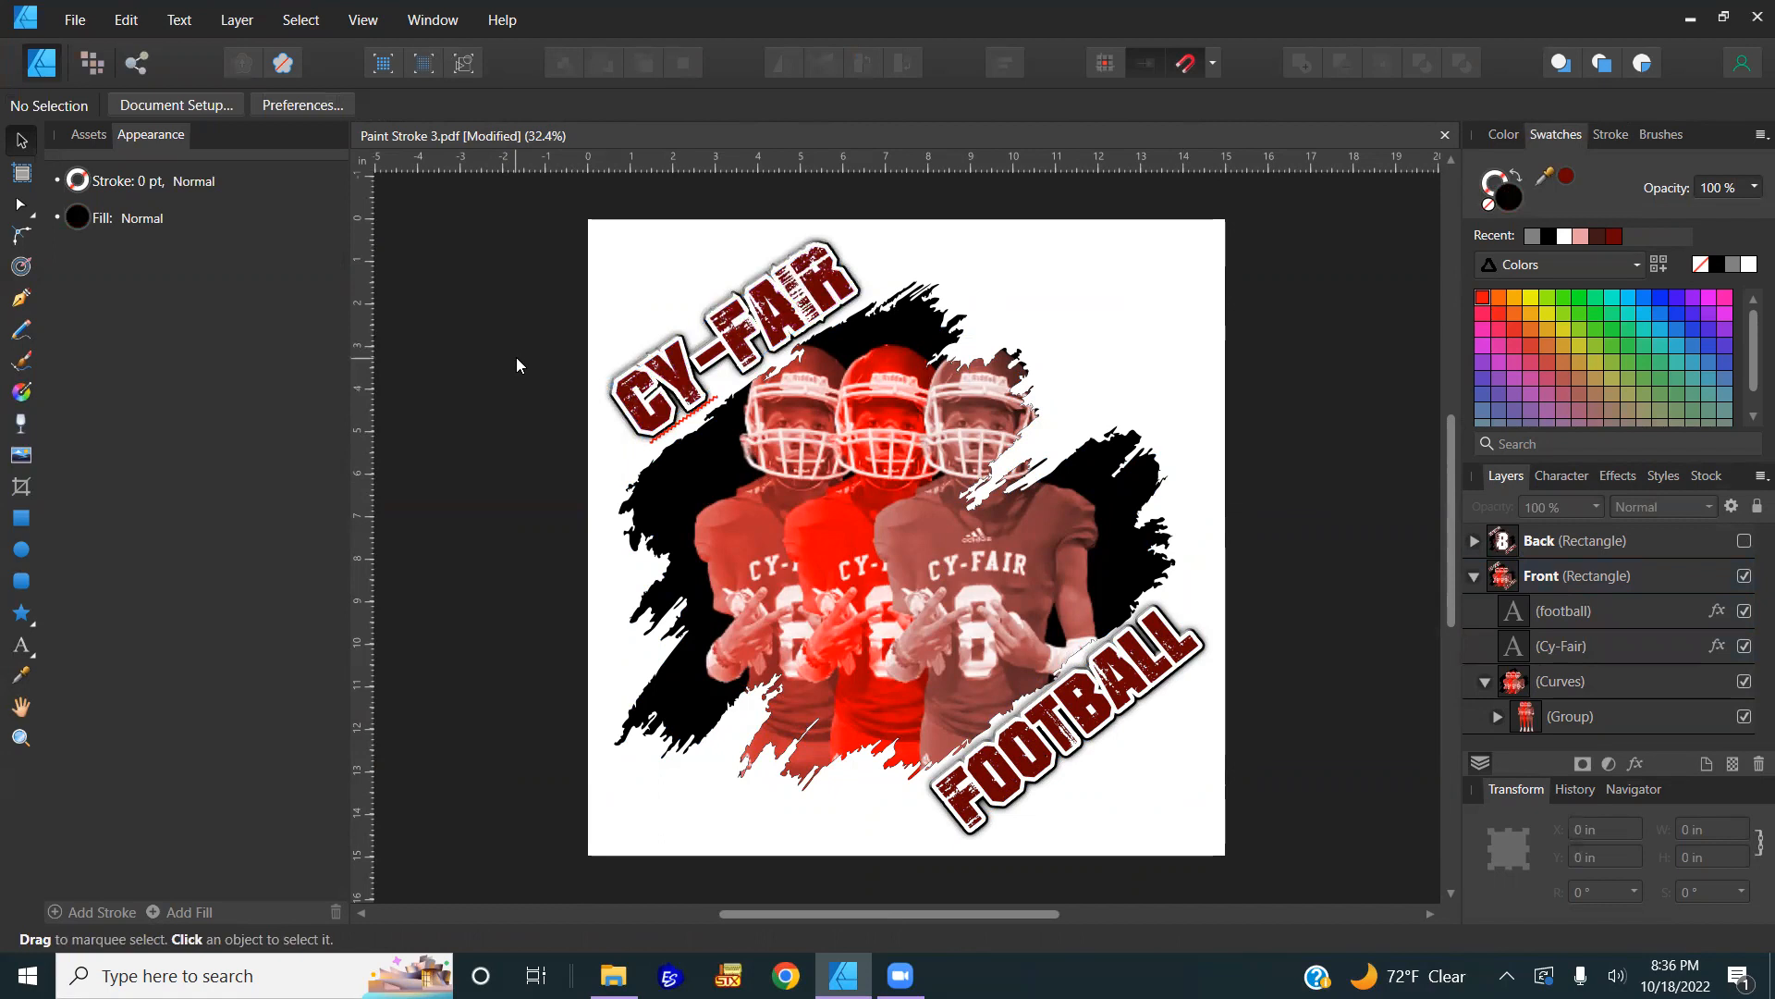
click(1472, 576)
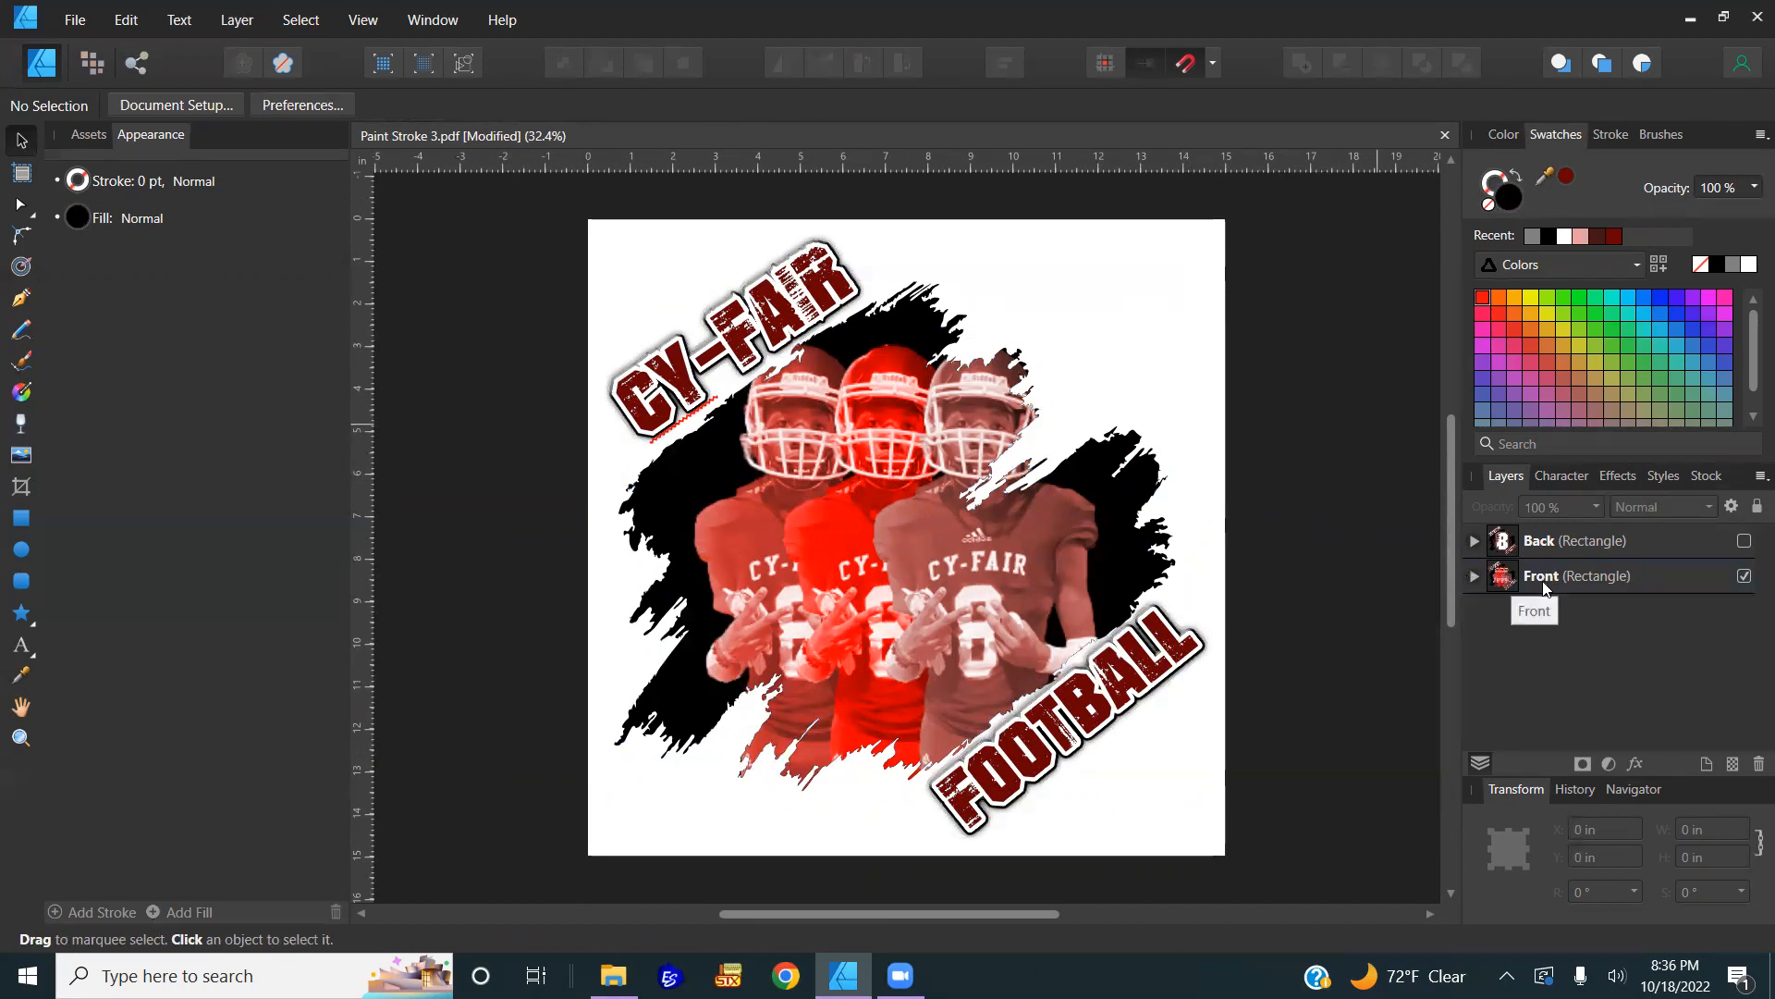
click(1744, 542)
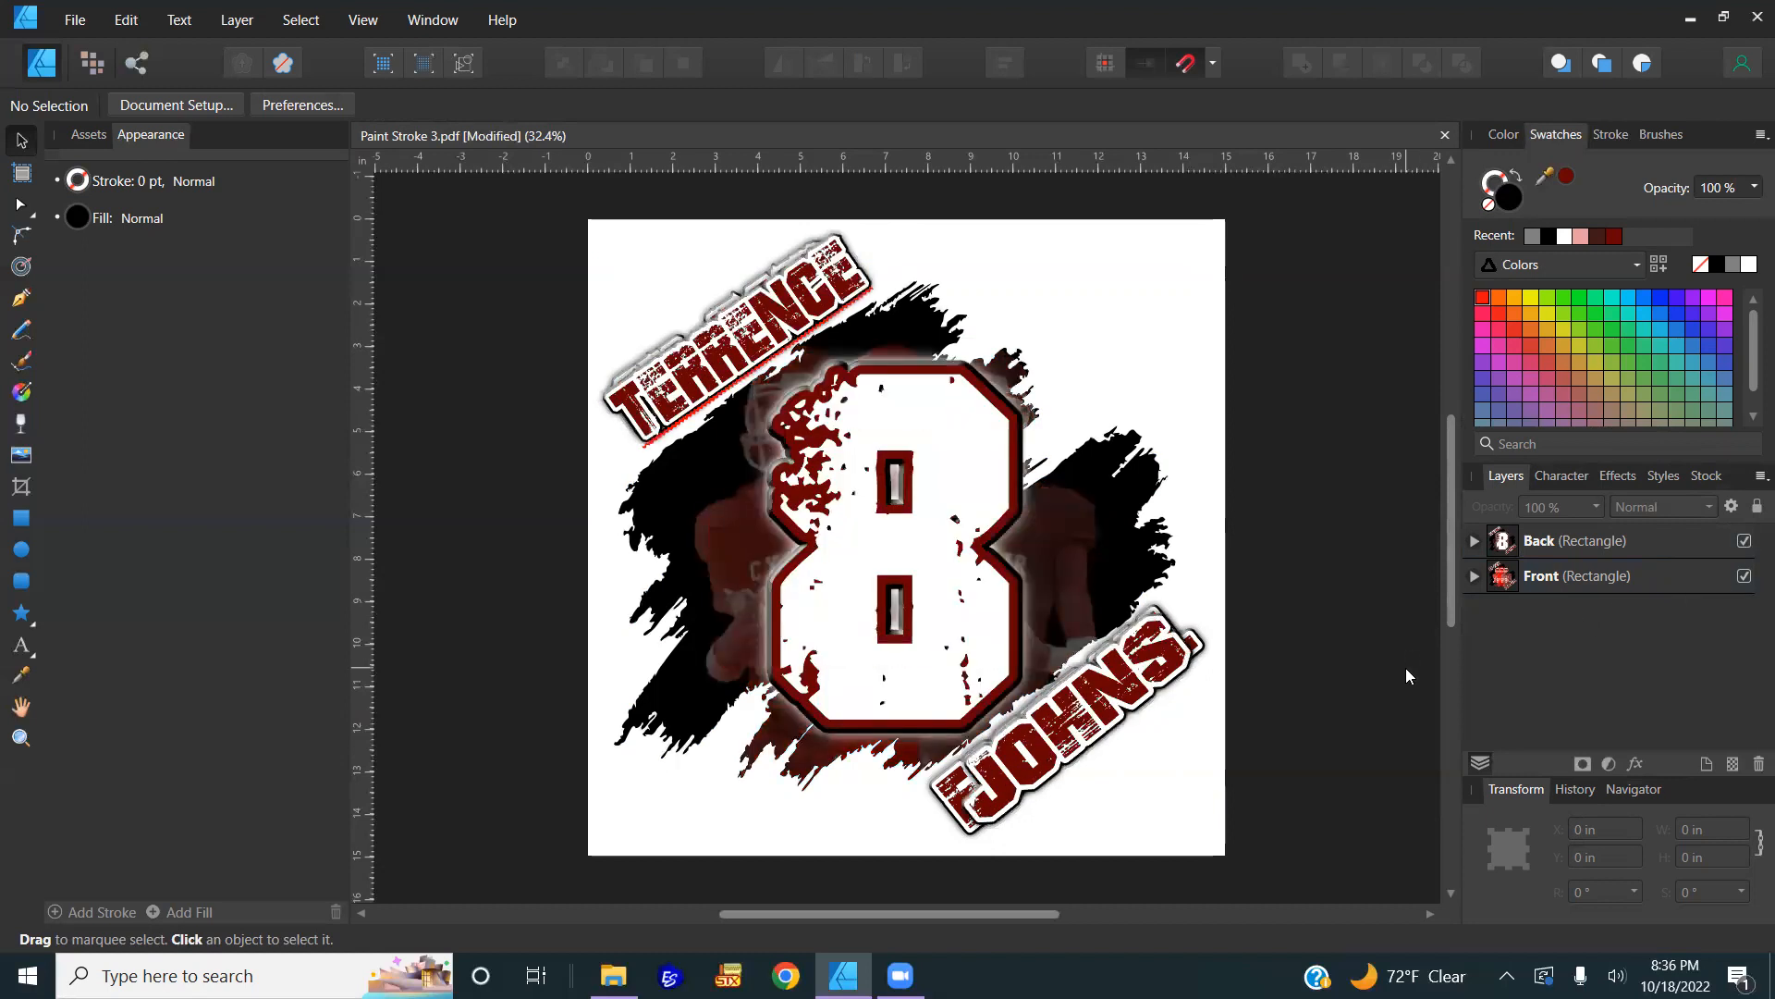
Step: Open Paint Stroke 2.png as a second document
click(82, 22)
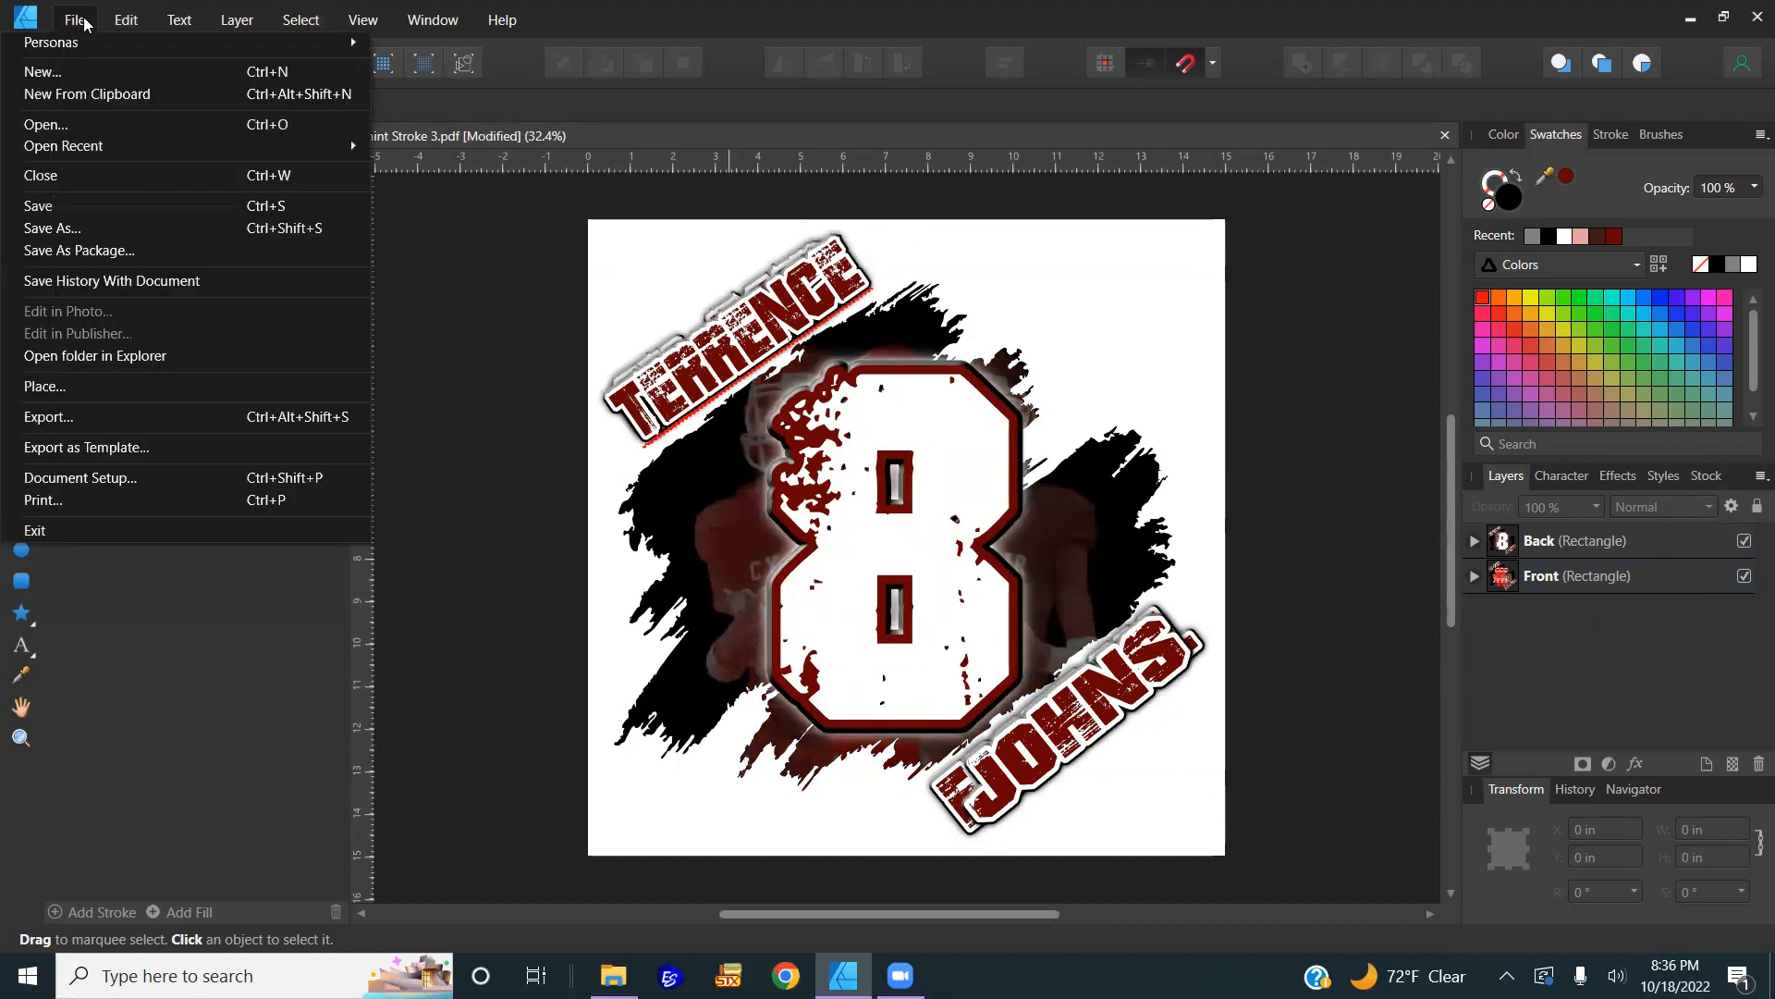
click(55, 125)
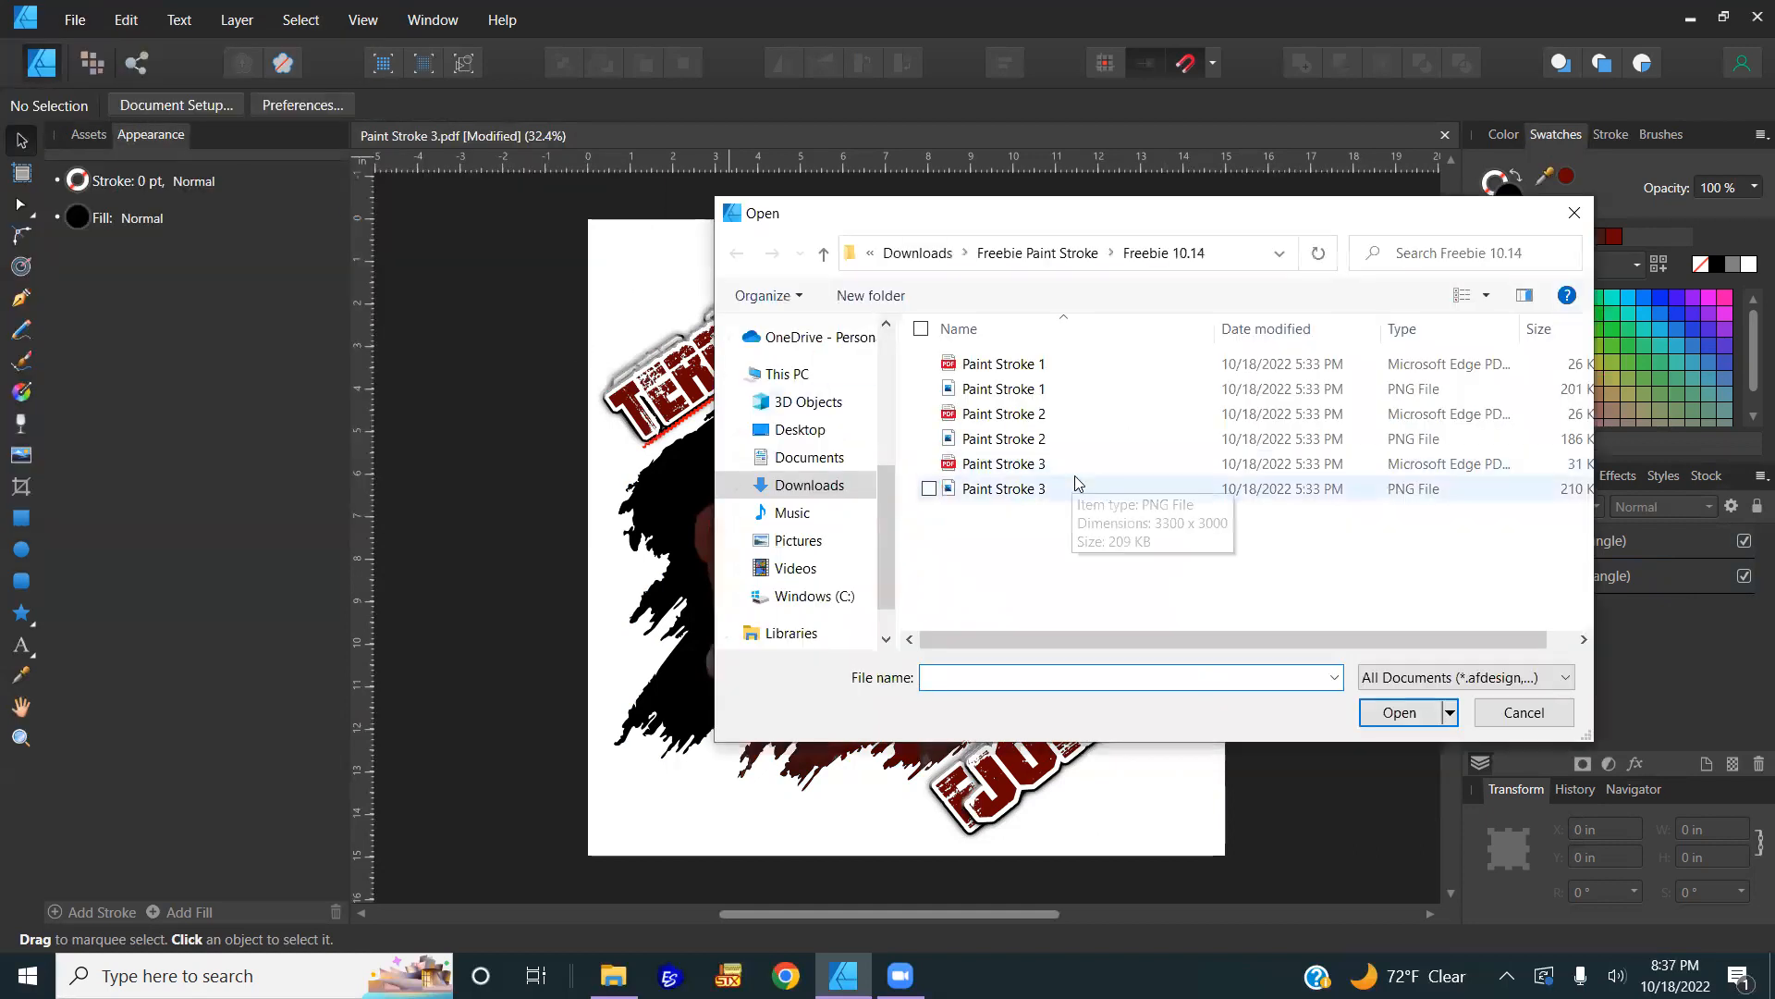
double_click(1012, 440)
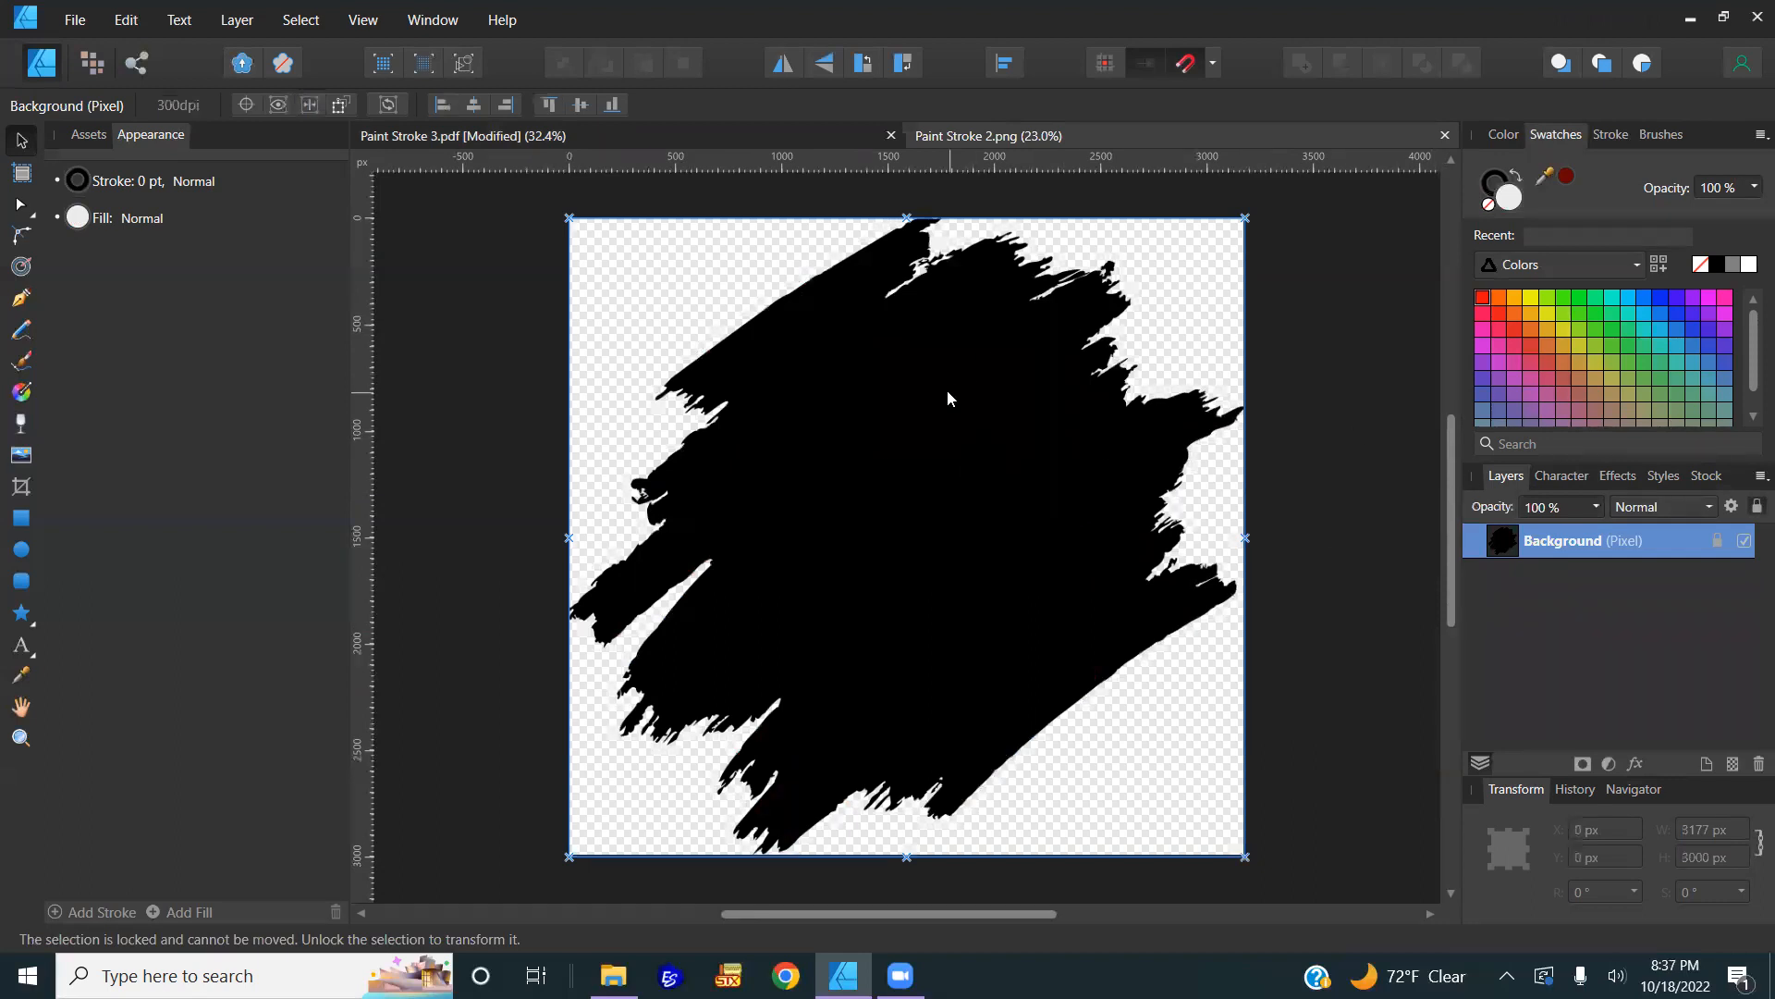
Step: Unlock the Background paint-stroke layer, leaving its name unchanged
click(1722, 542)
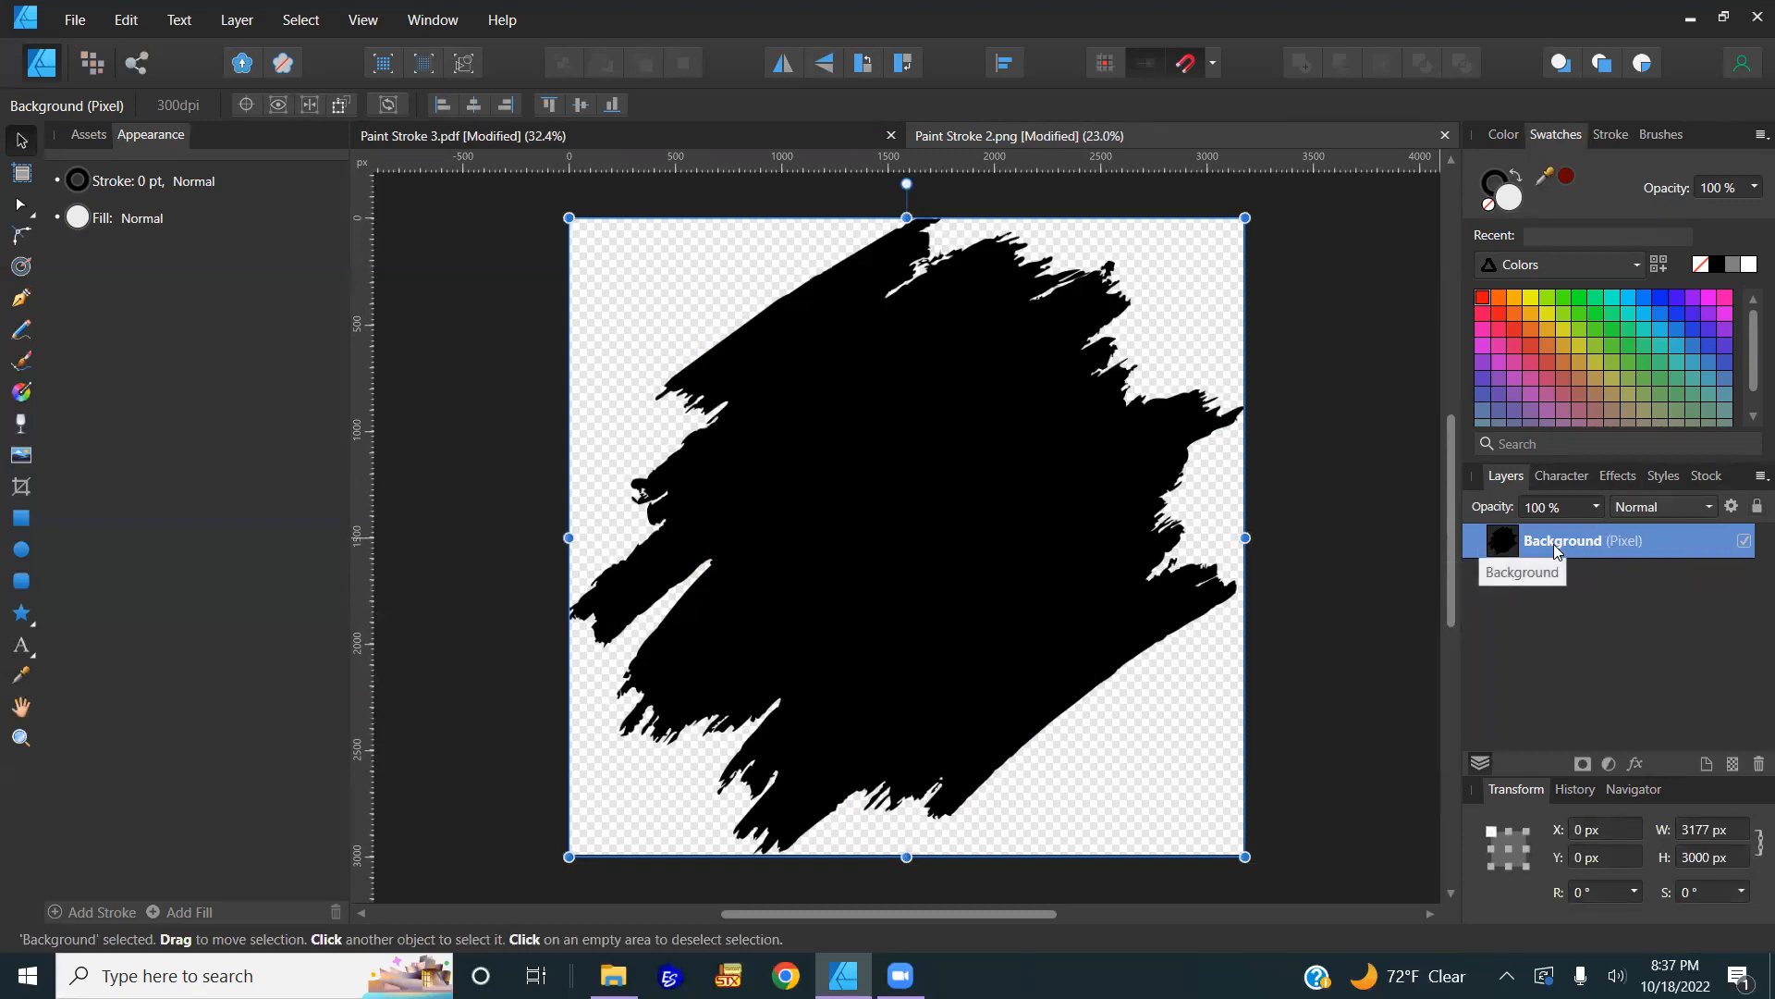
double_click(1620, 551)
key(Return)
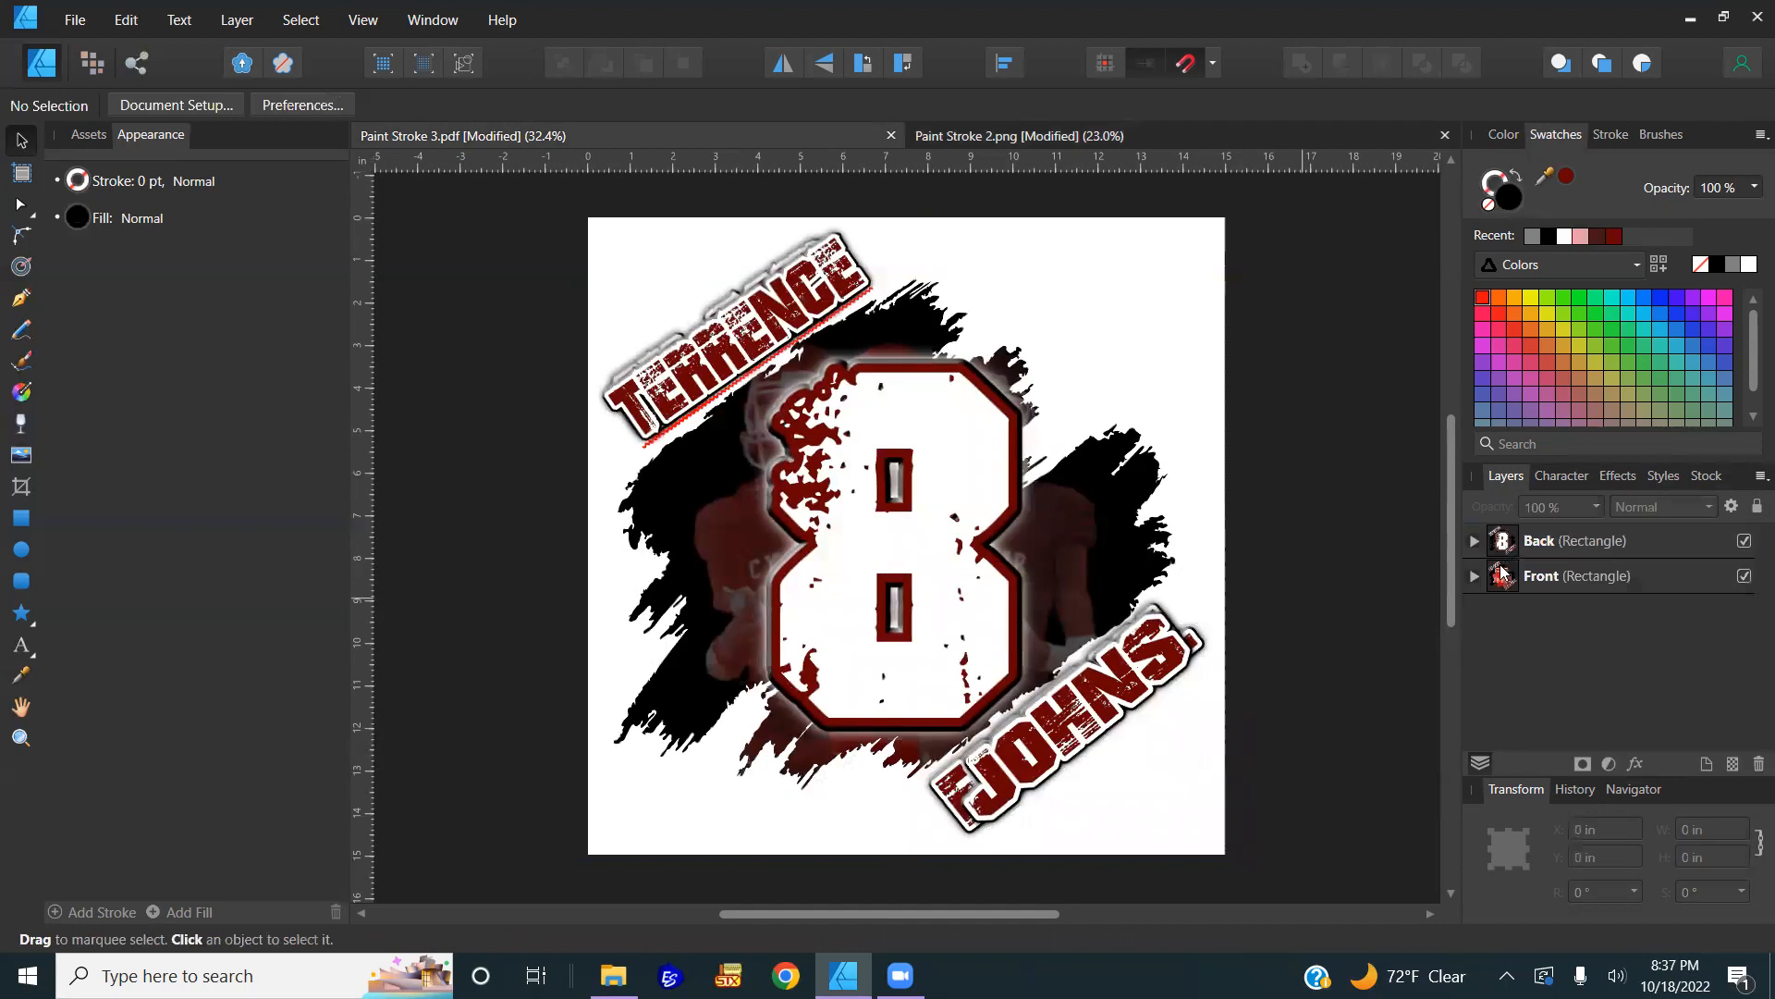
Step: Copy the group of Right, Center and Left player images from the Front layer, then go to Paint Stroke 2.png
click(1474, 575)
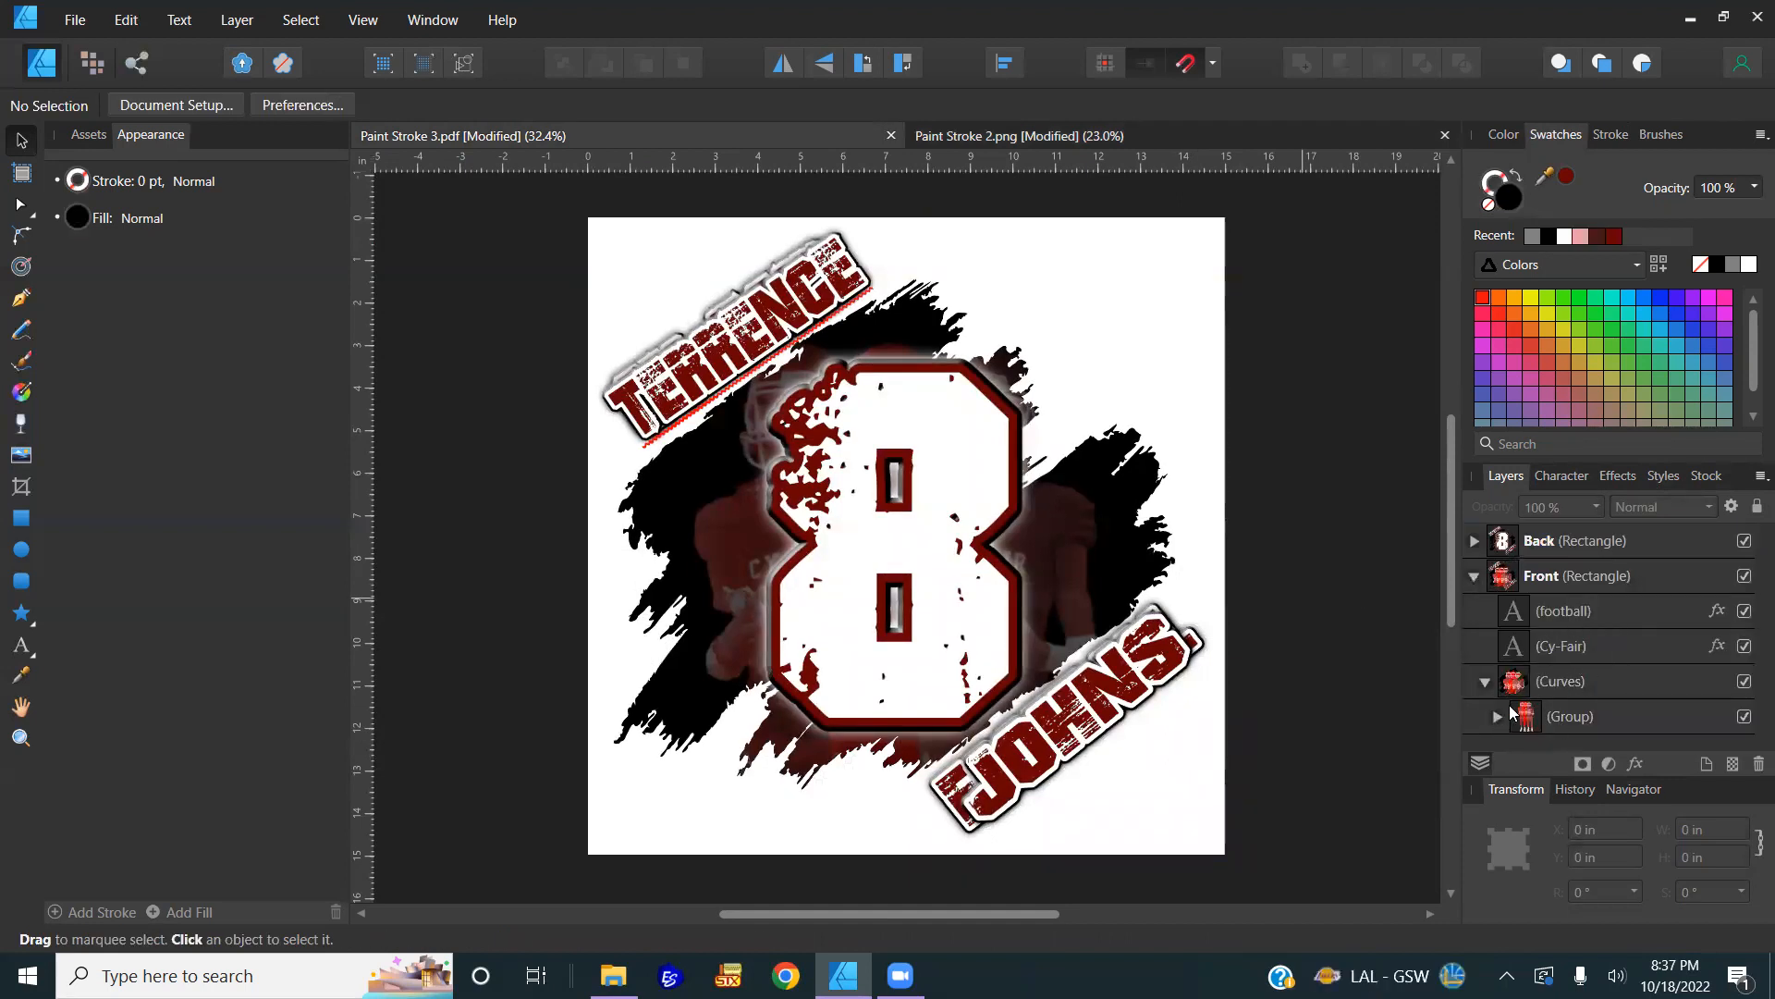
click(1558, 714)
click(1497, 715)
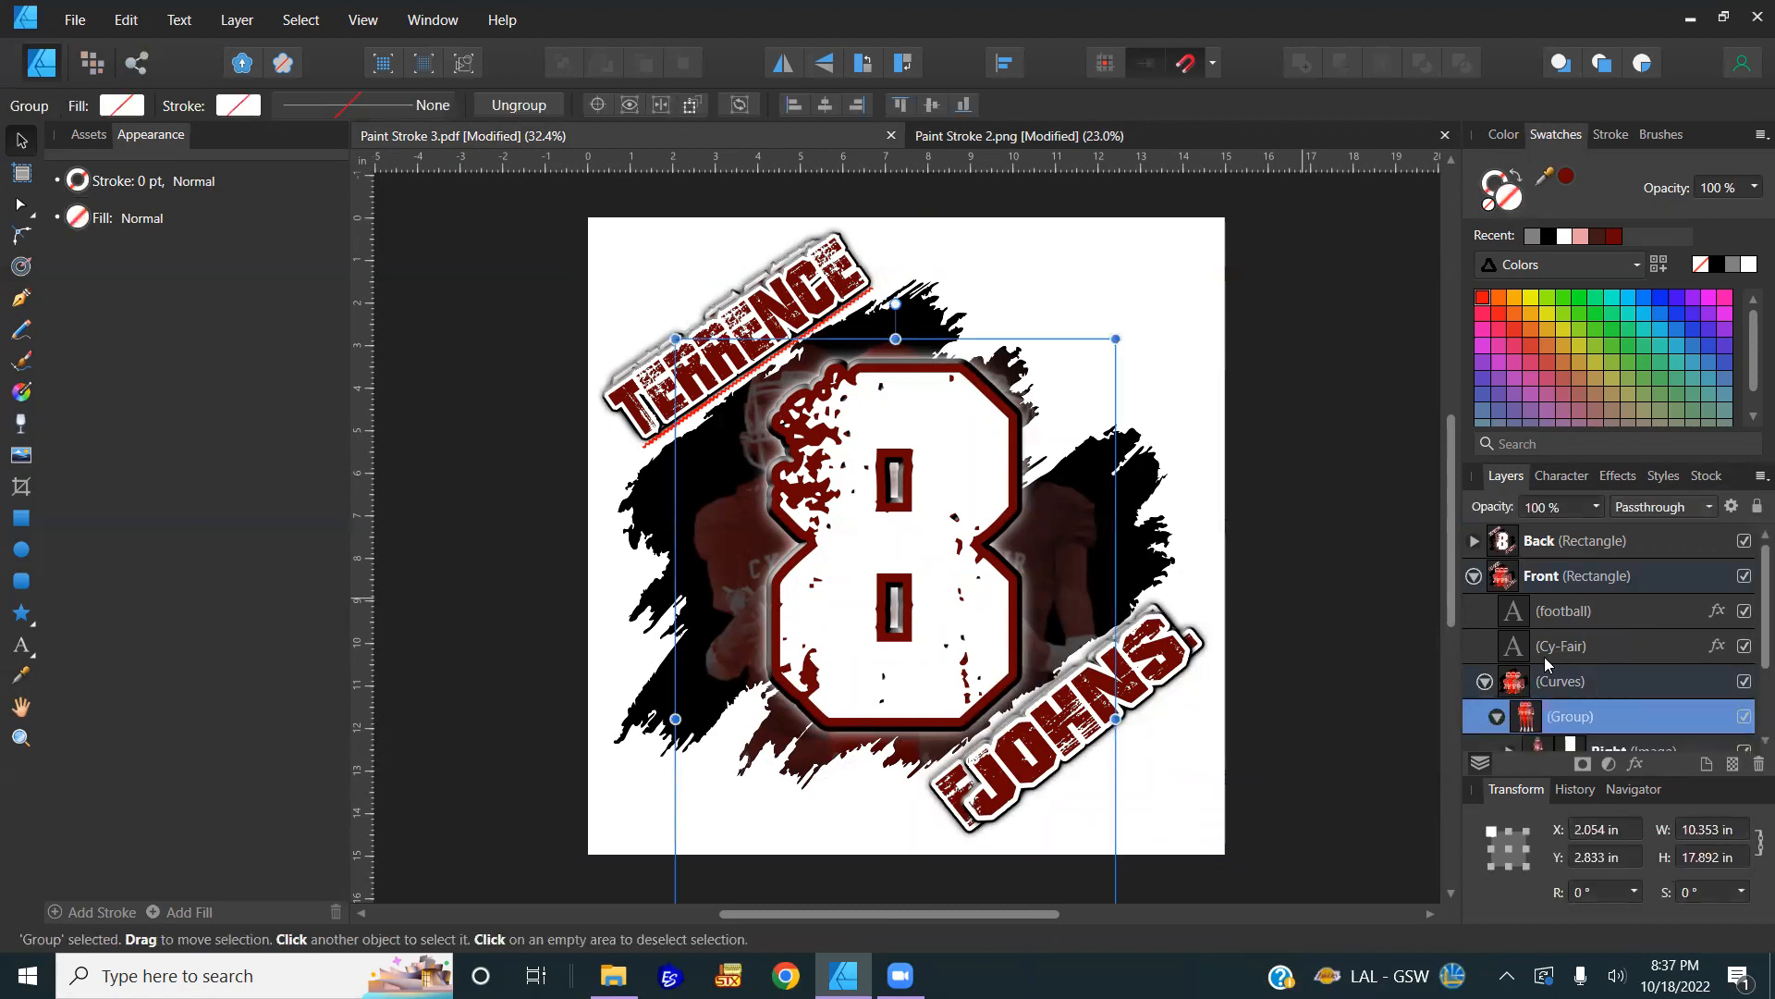
scroll(1544, 656, down, 1)
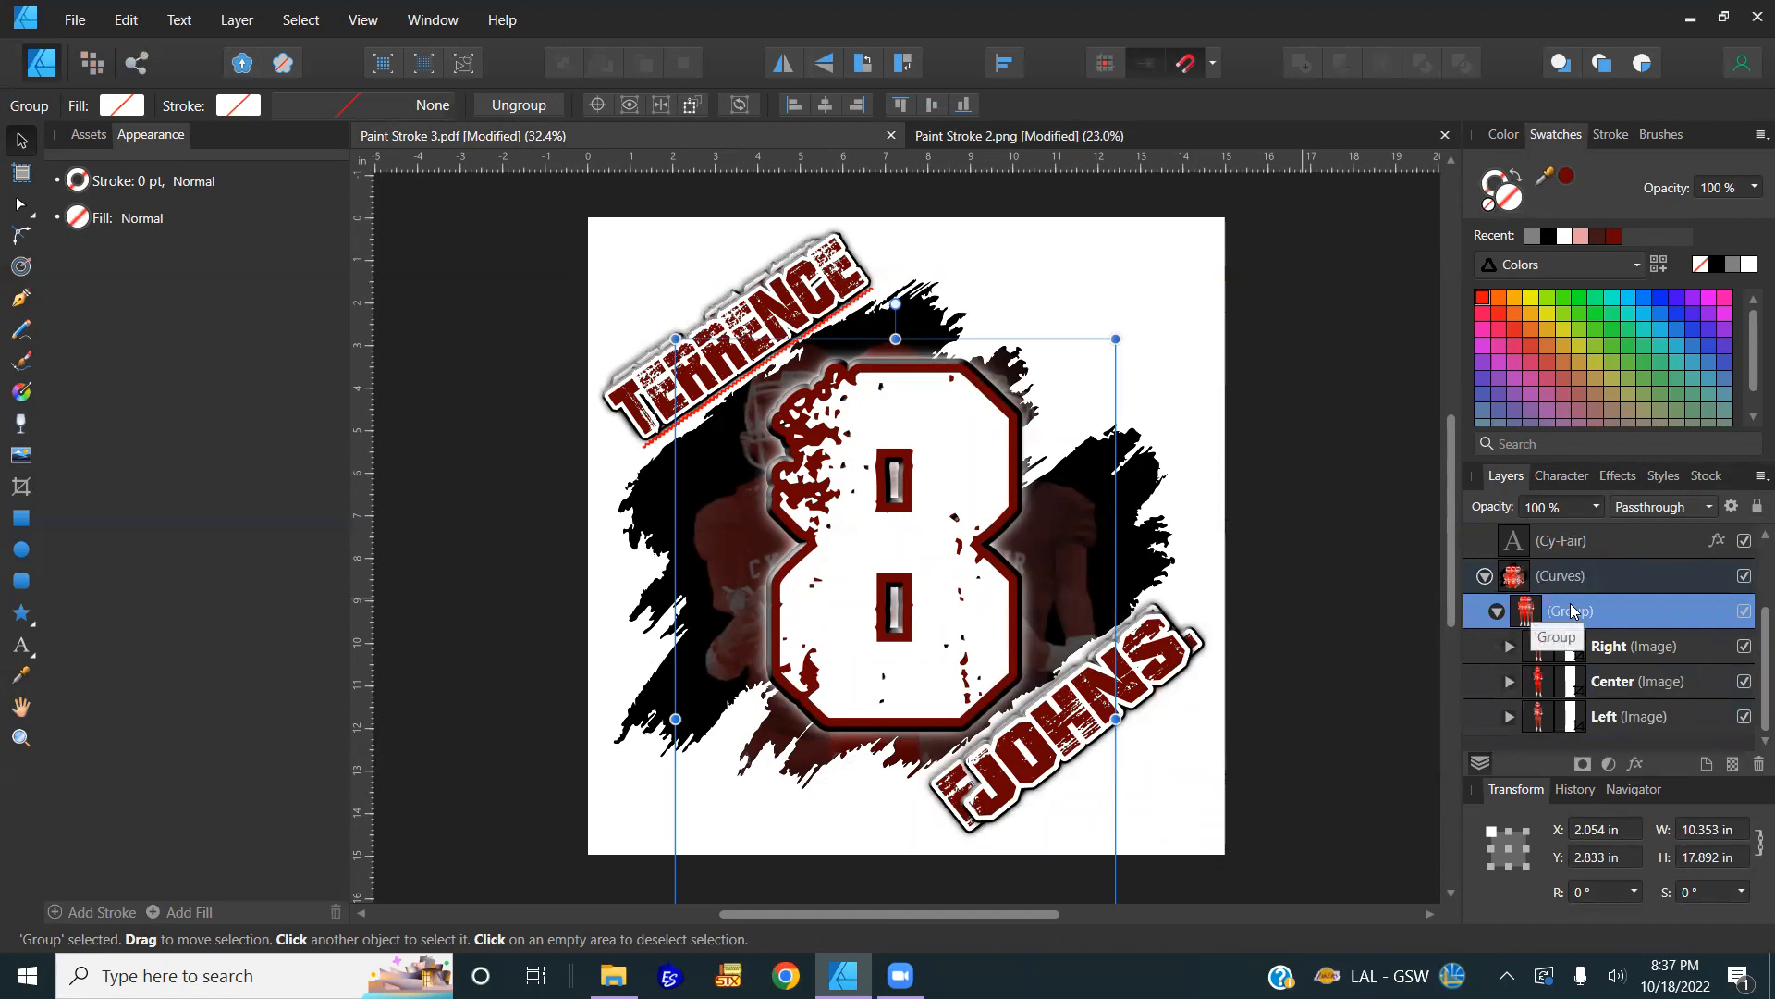
right_click(1572, 612)
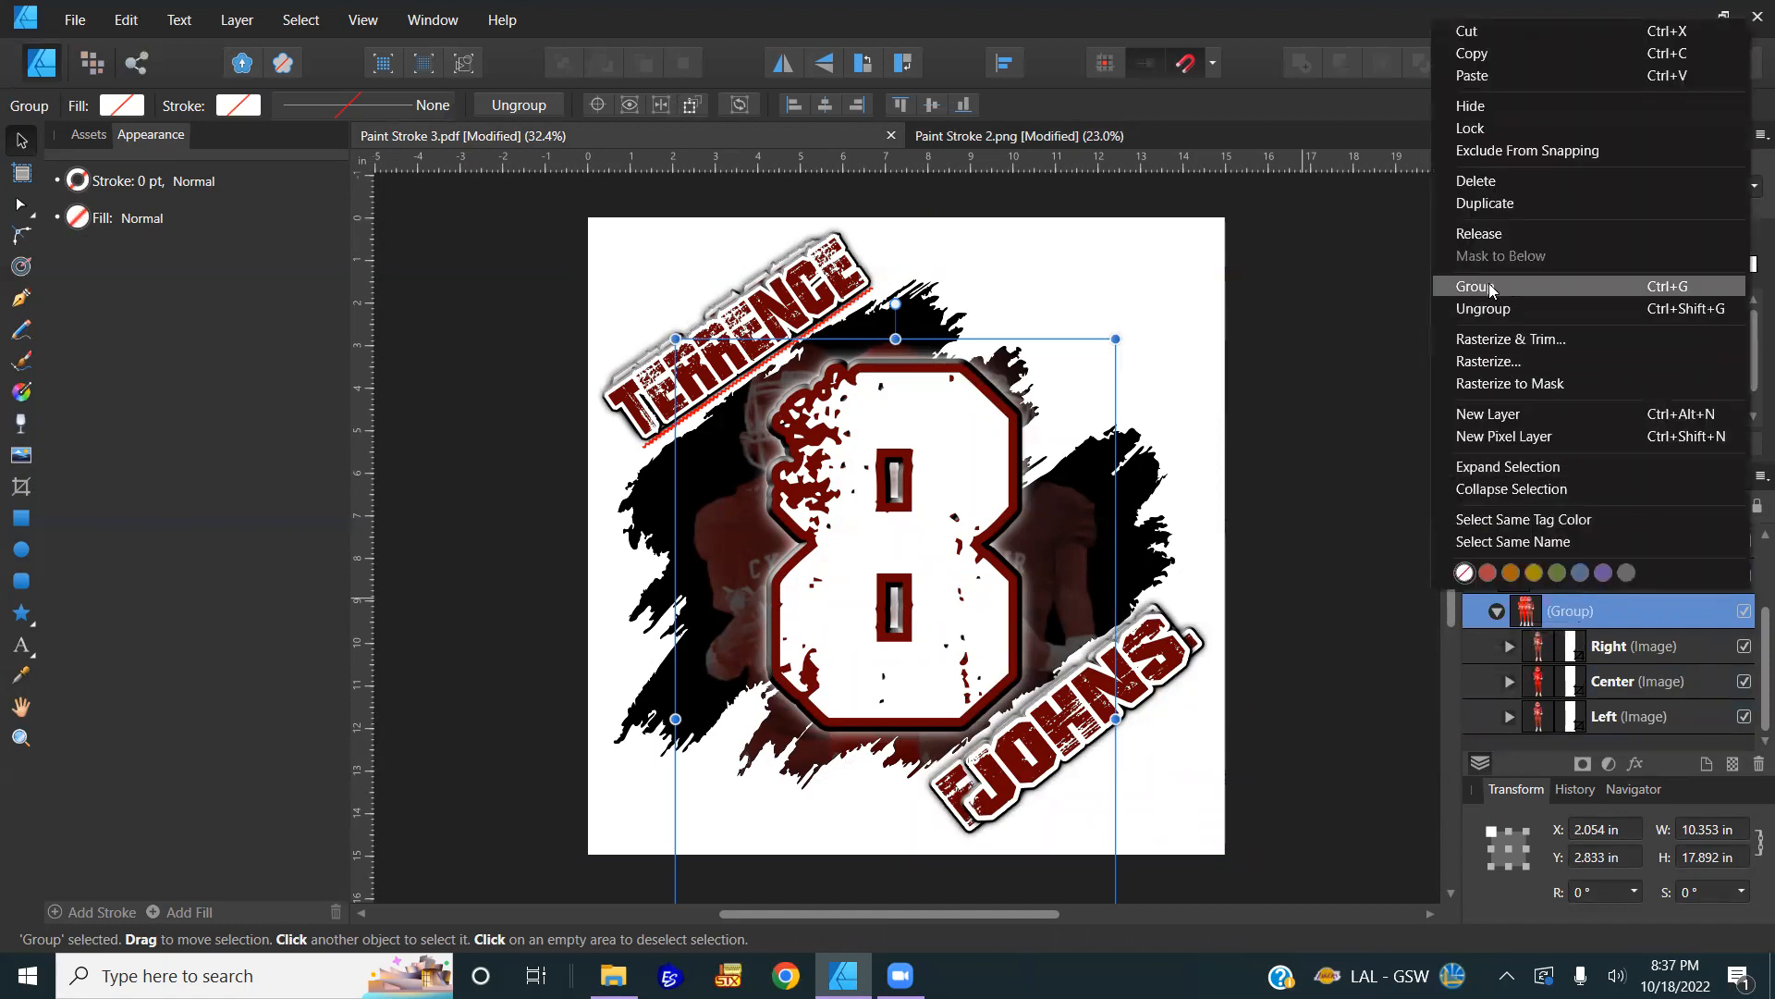
click(1494, 52)
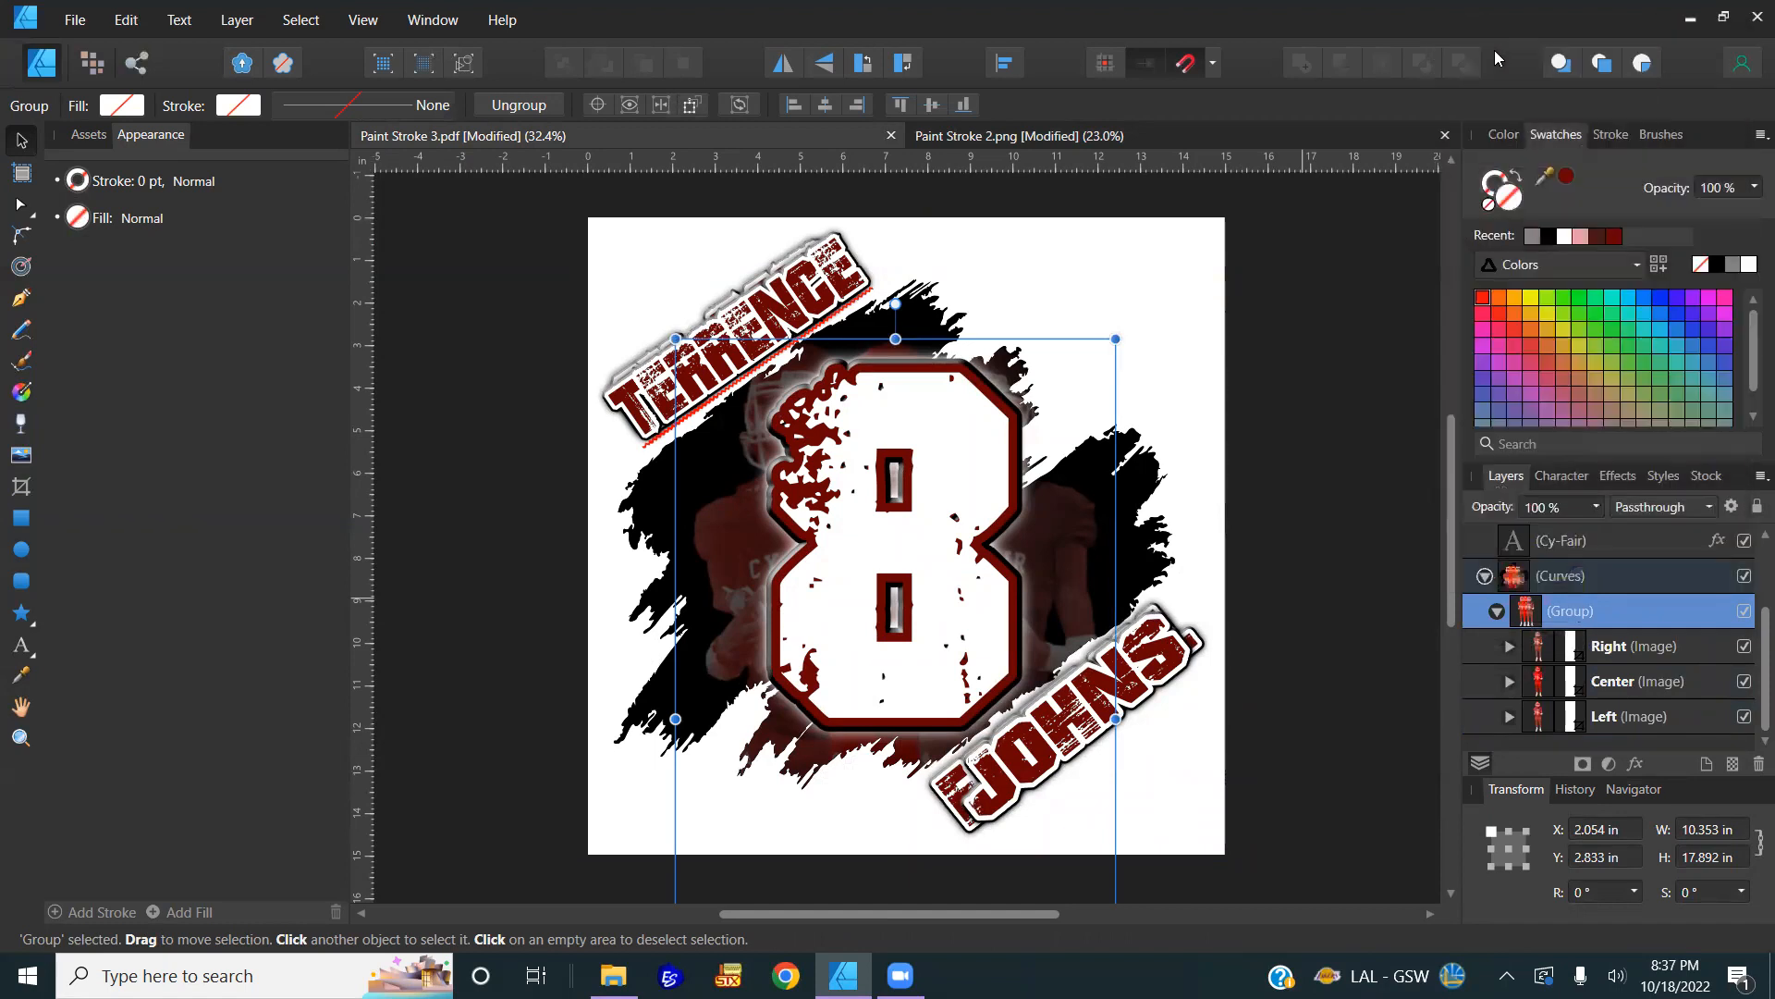
click(1259, 135)
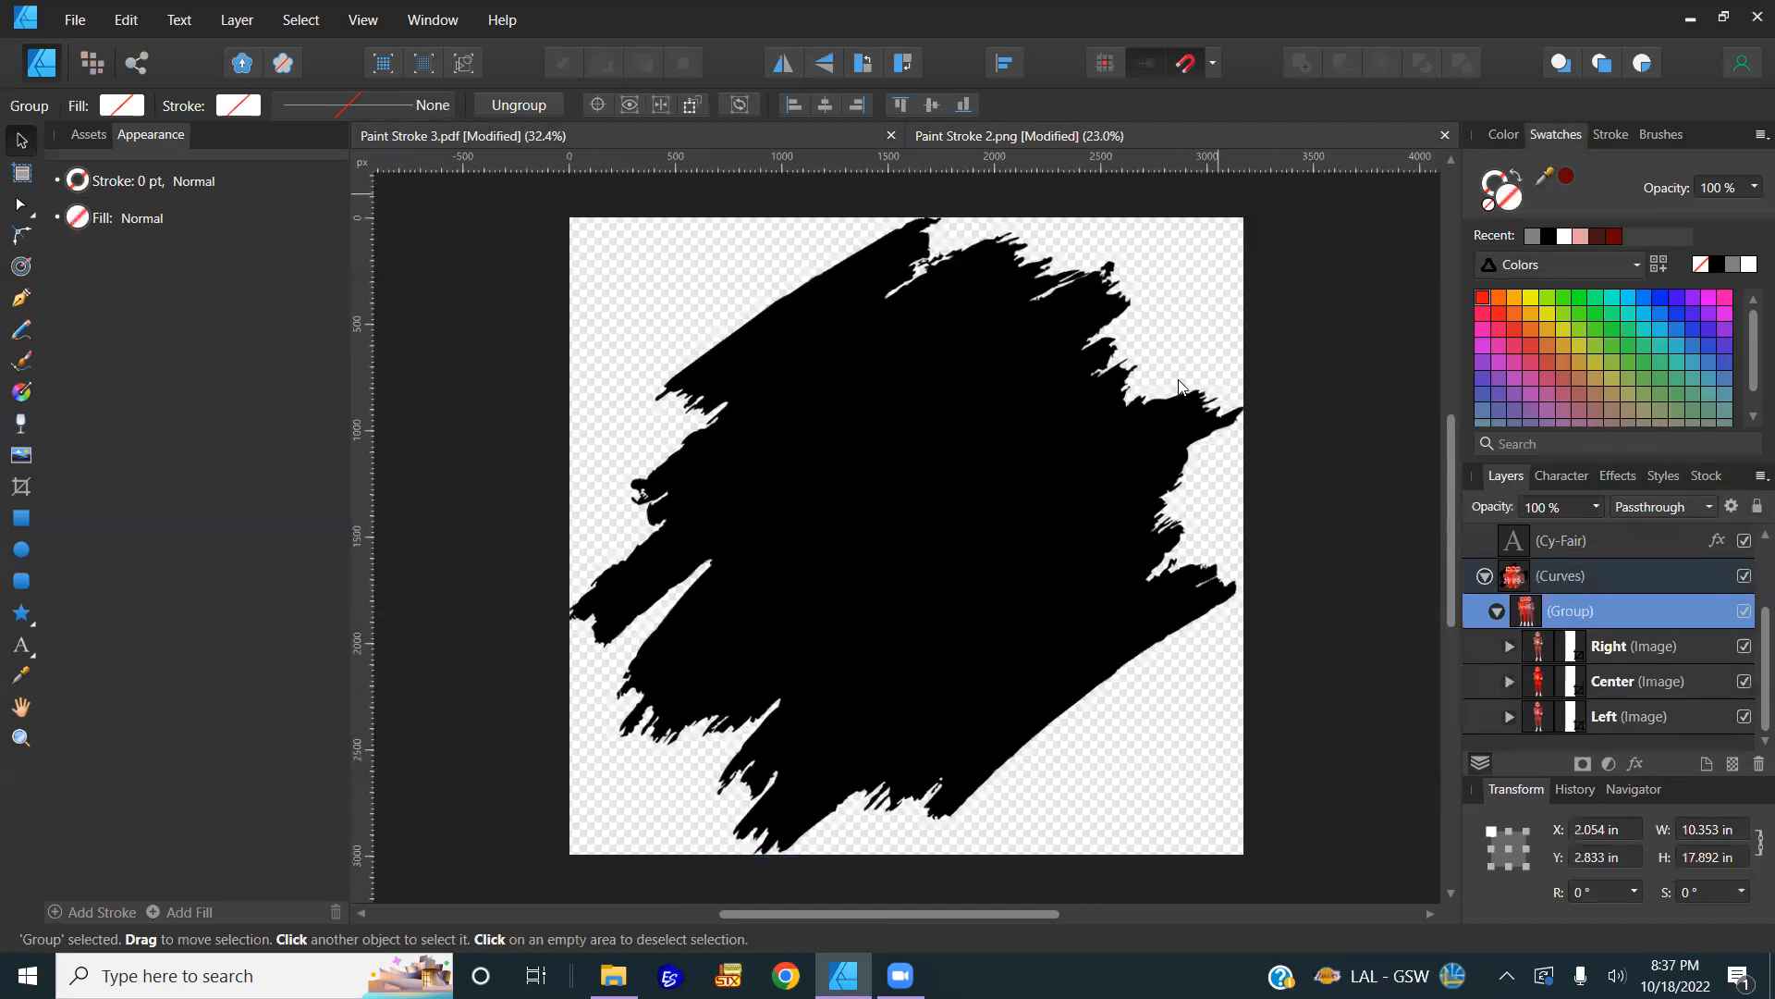
Step: Paste the three players into Paint Stroke 2.png and enlarge them over the stroke
click(1173, 324)
right_click(1171, 319)
click(999, 377)
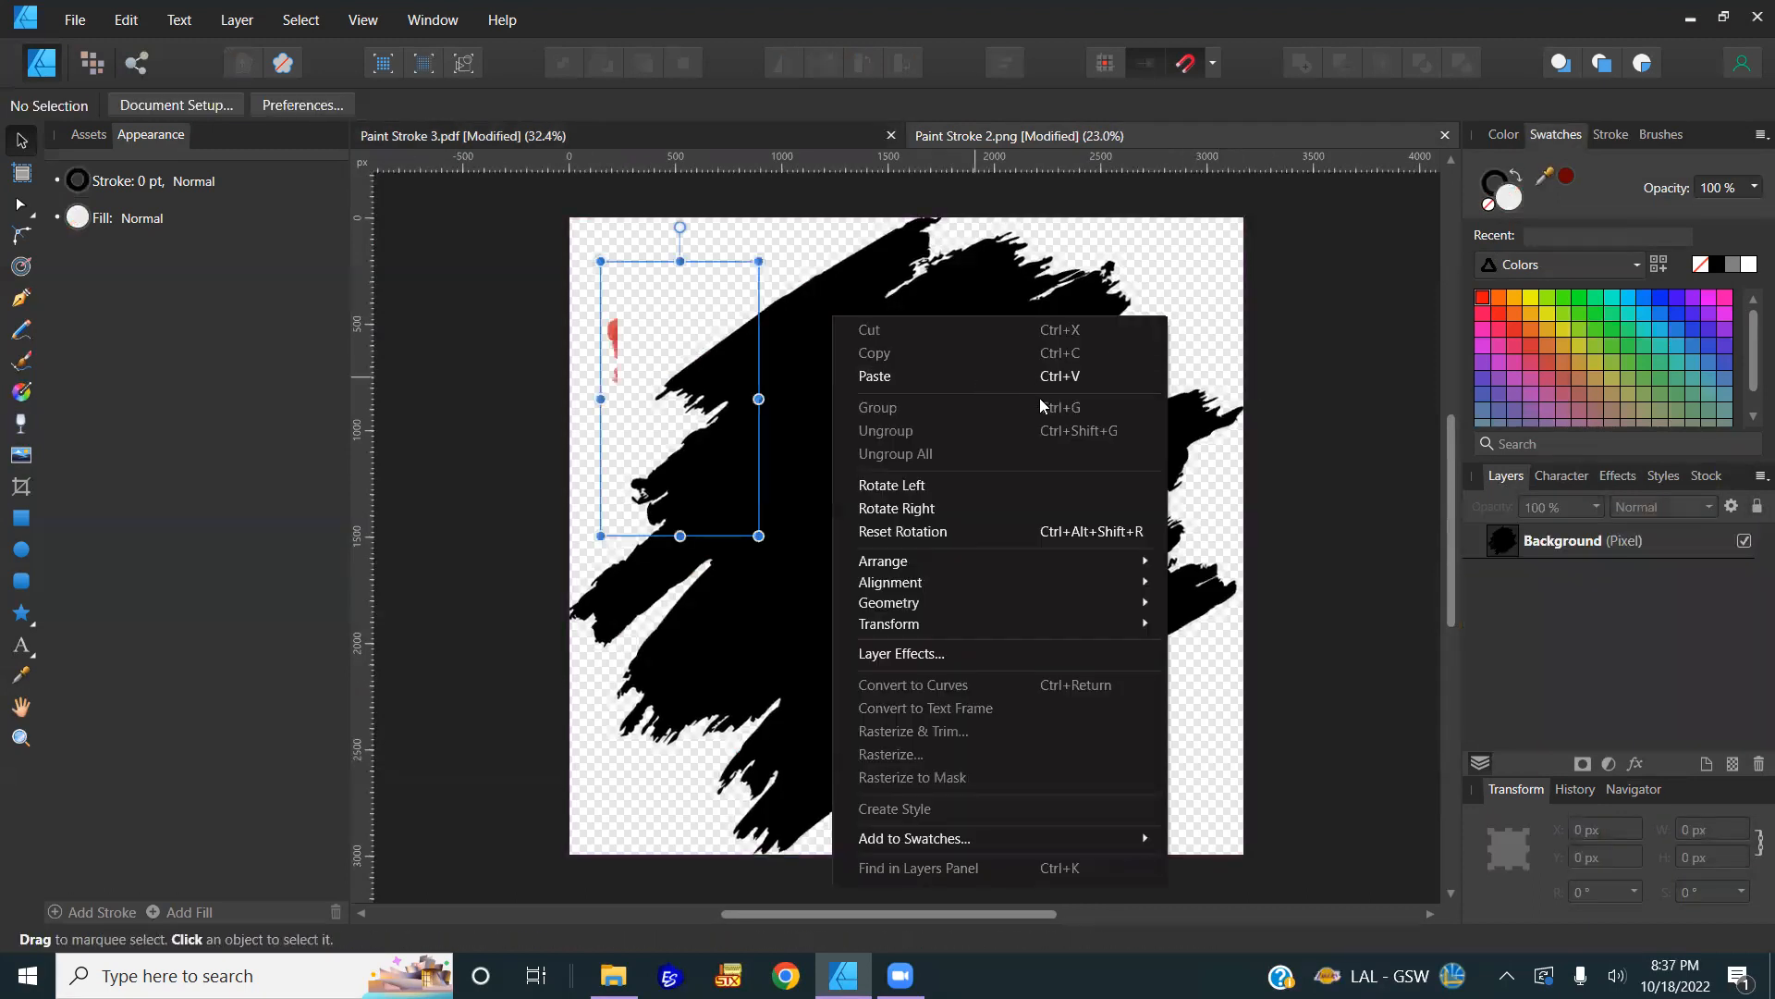
drag(758, 535, 1143, 704)
drag(793, 623, 883, 608)
Step: Clip the players inside the Background stroke layer and position them lower within it
drag(1553, 549, 1560, 589)
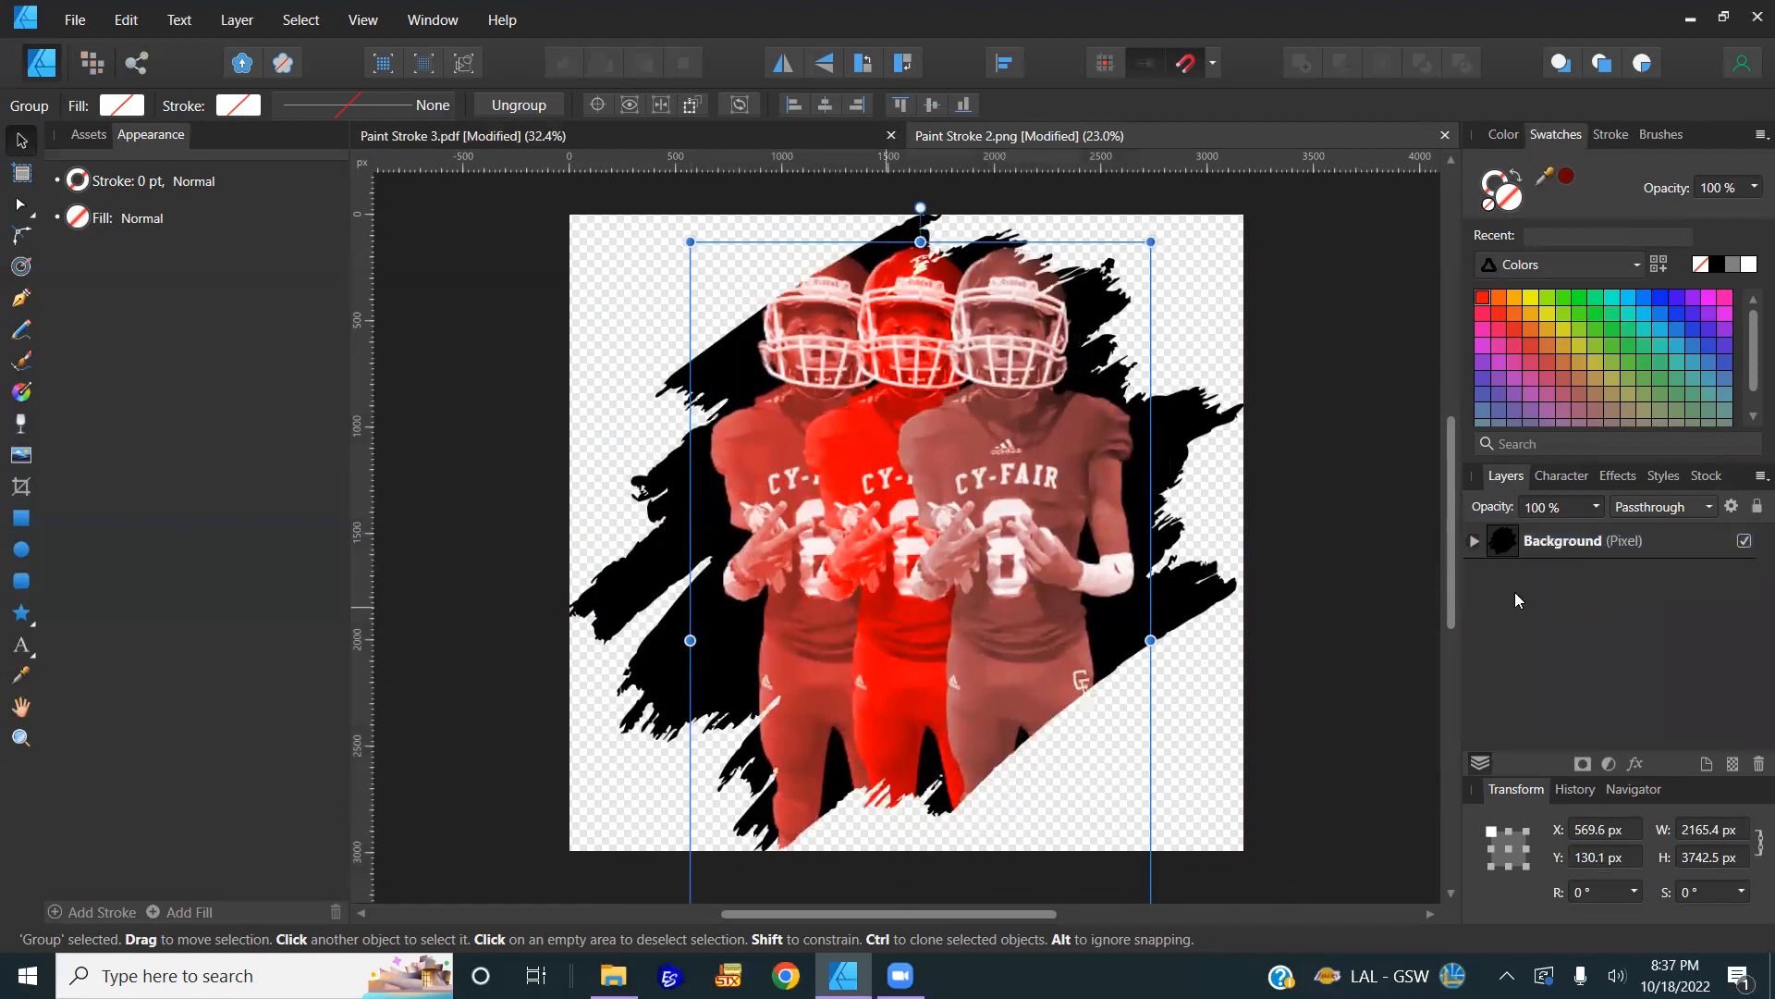
mouse_move(995, 455)
mouse_down()
mouse_move(997, 517)
mouse_move(978, 484)
mouse_move(1015, 469)
mouse_up()
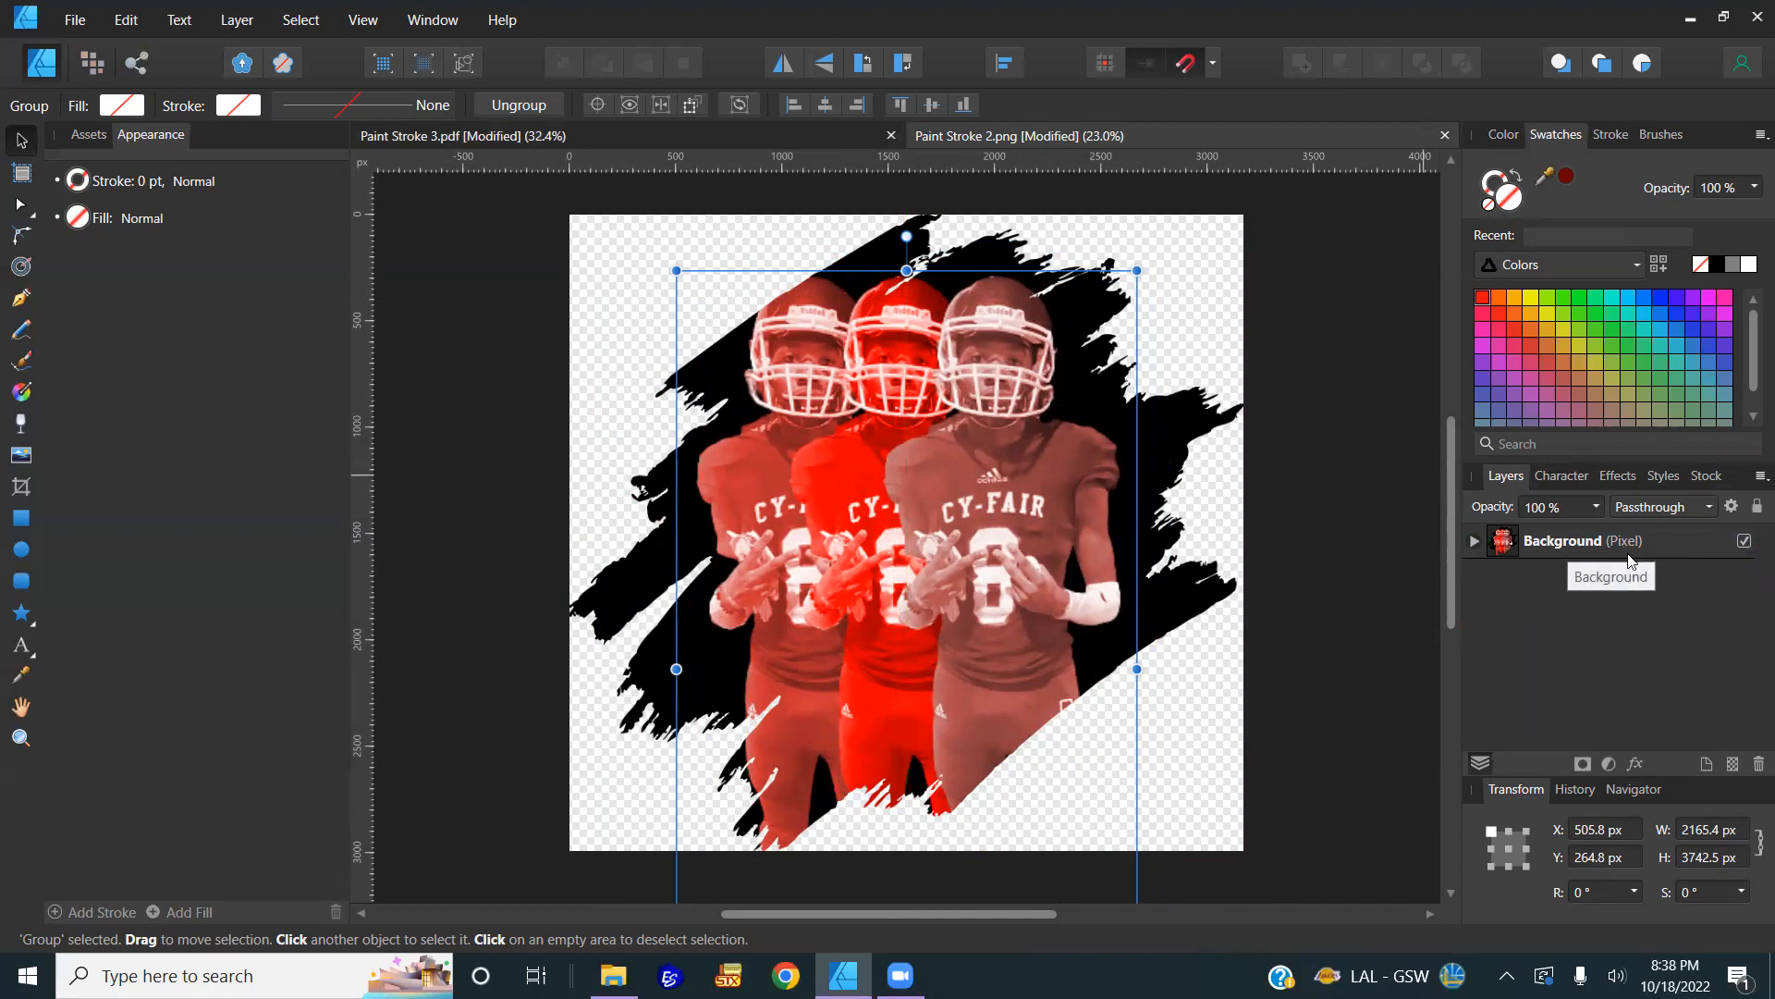
mouse_move(975, 555)
mouse_down()
mouse_move(978, 585)
mouse_move(1176, 592)
mouse_move(1015, 503)
mouse_move(980, 575)
mouse_up()
click(1170, 422)
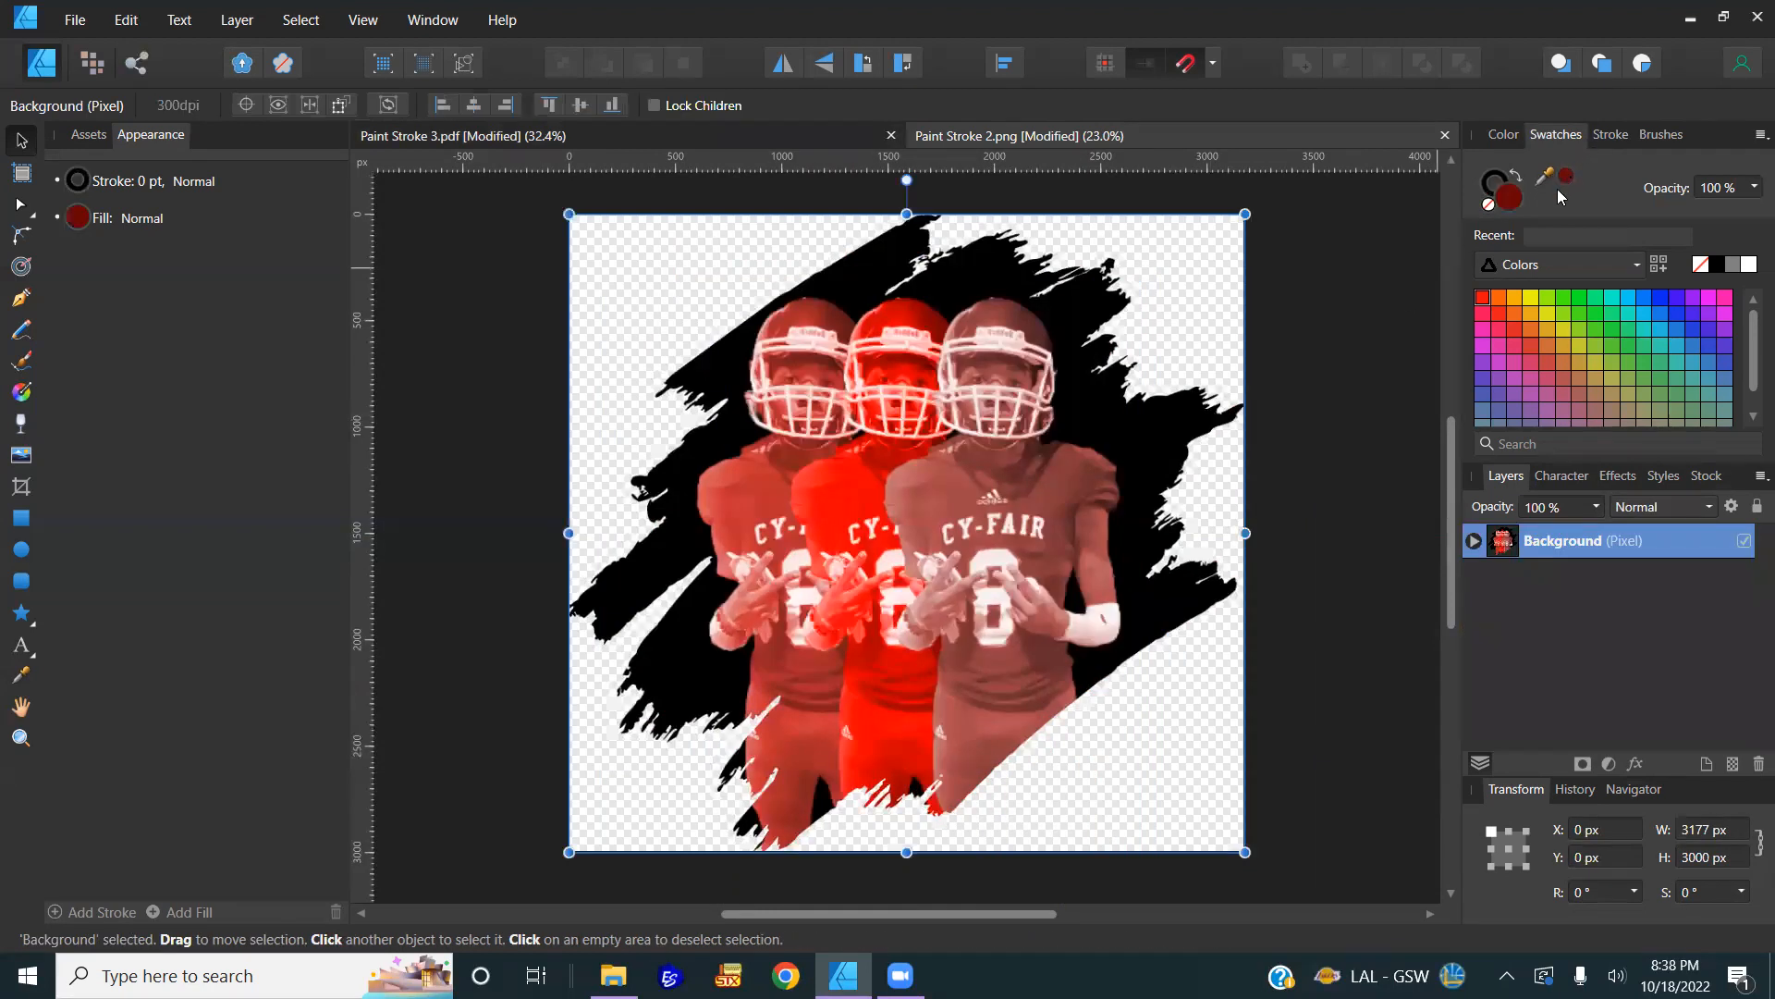
Step: Move the players group out above the Background layer and hide it
click(1474, 540)
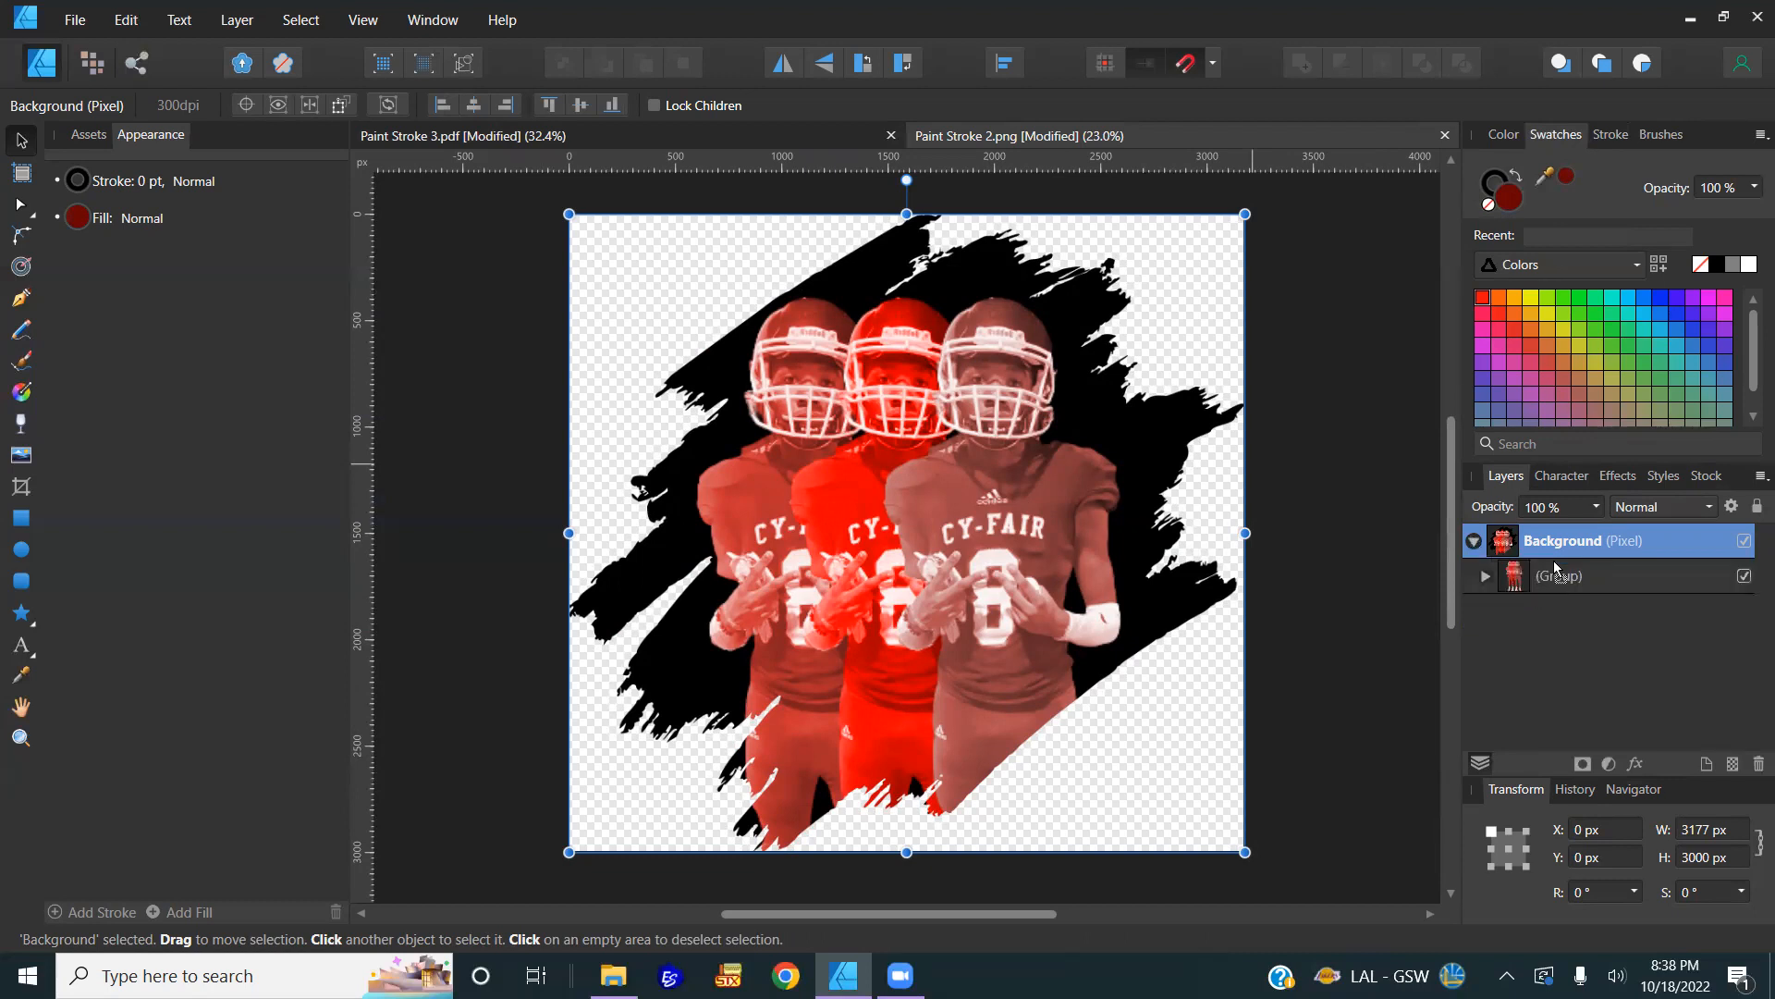
drag(1556, 571, 1542, 529)
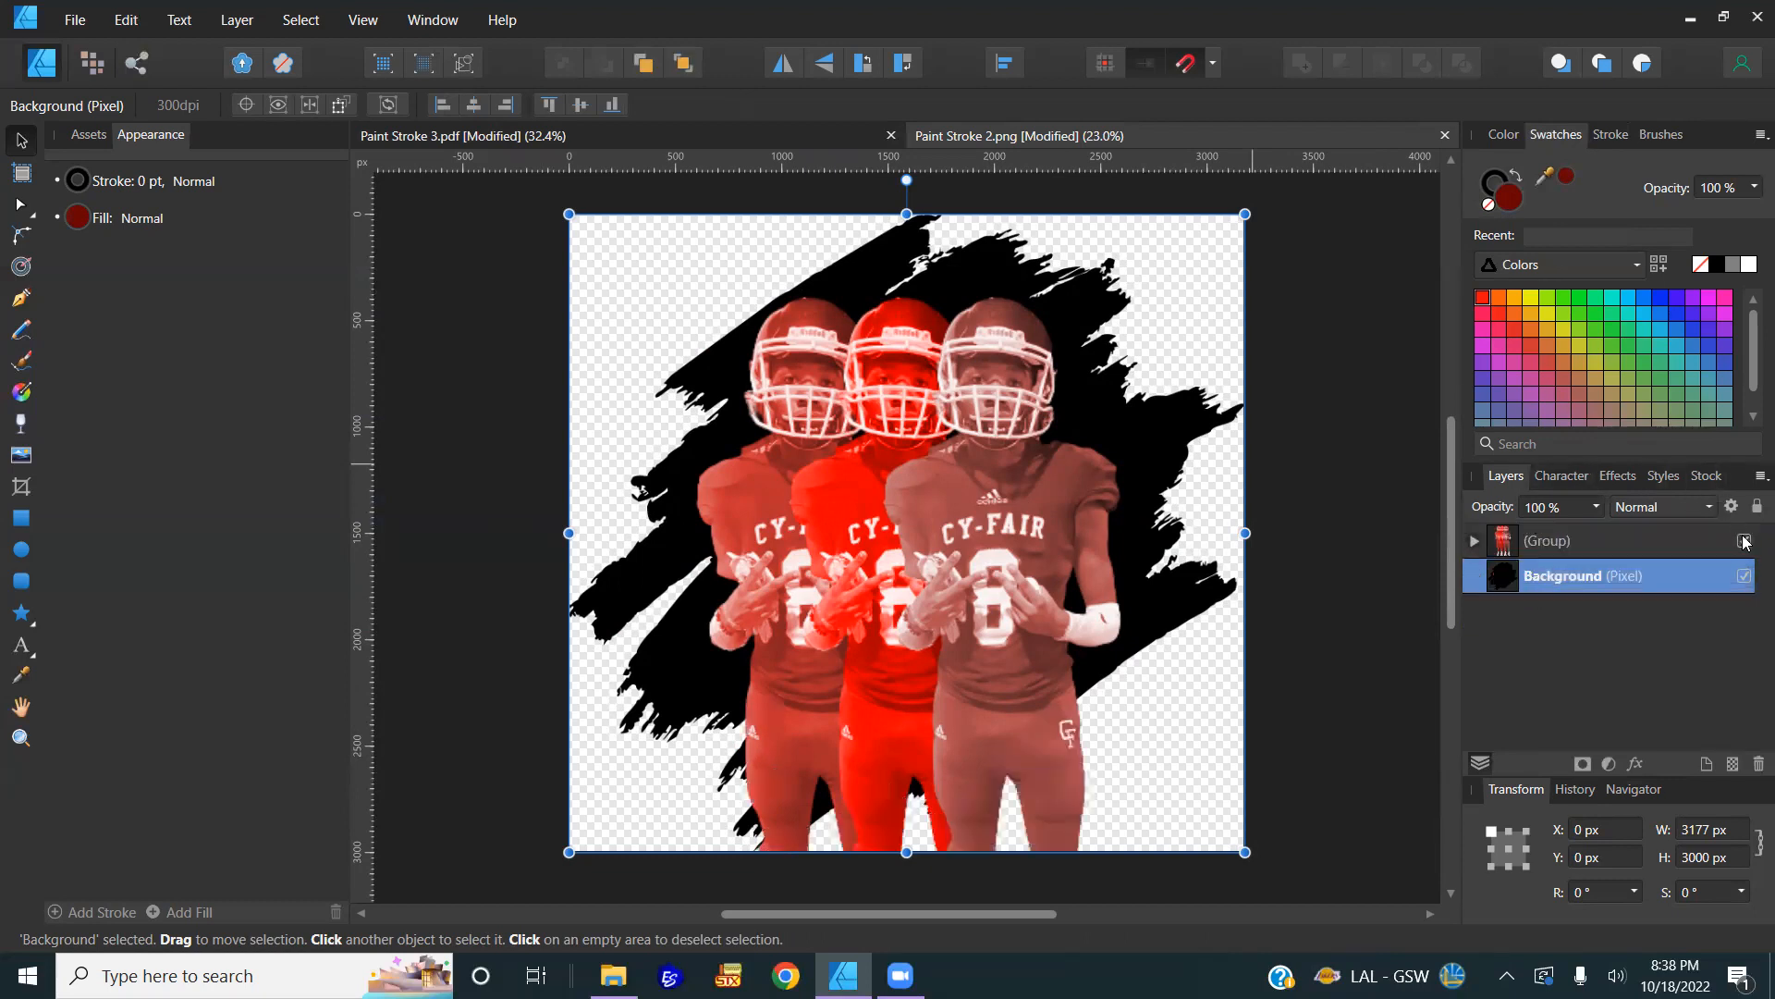
click(1744, 541)
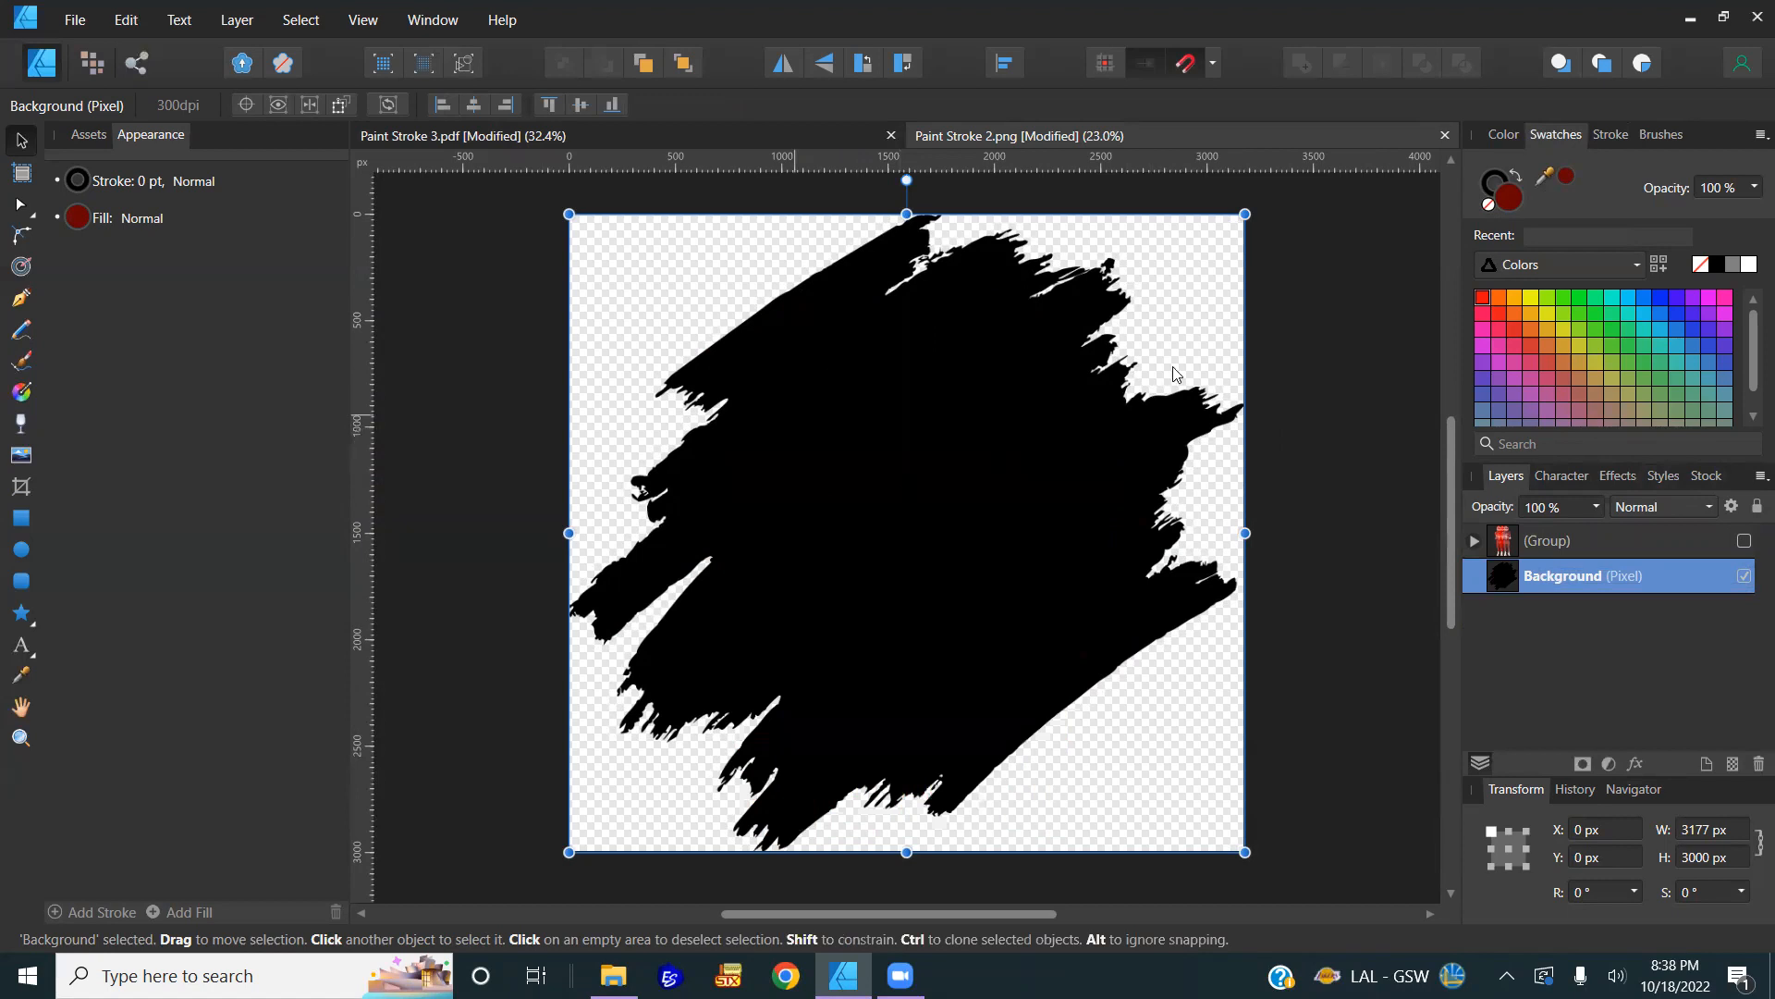
drag(1151, 449, 971, 418)
key(ctrl+z)
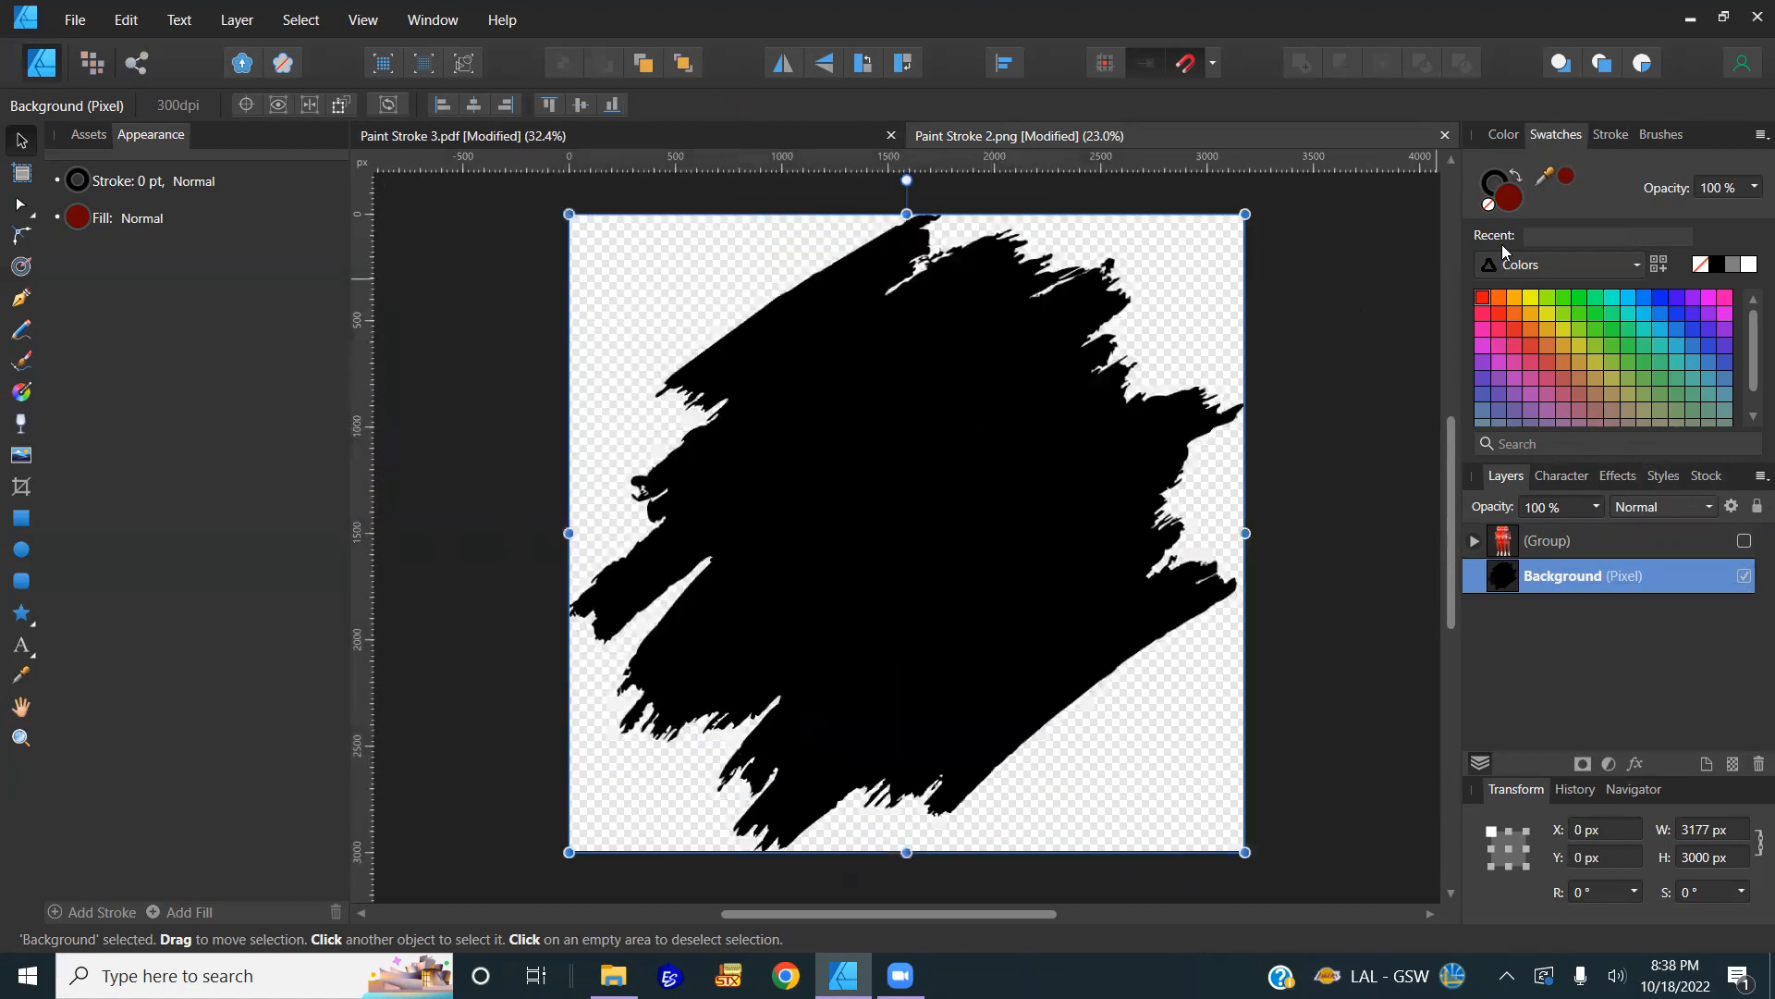
Step: Try several fill swatches, settle on green, then deselect the stroke layer
click(1559, 301)
click(1526, 298)
click(1498, 348)
click(1613, 329)
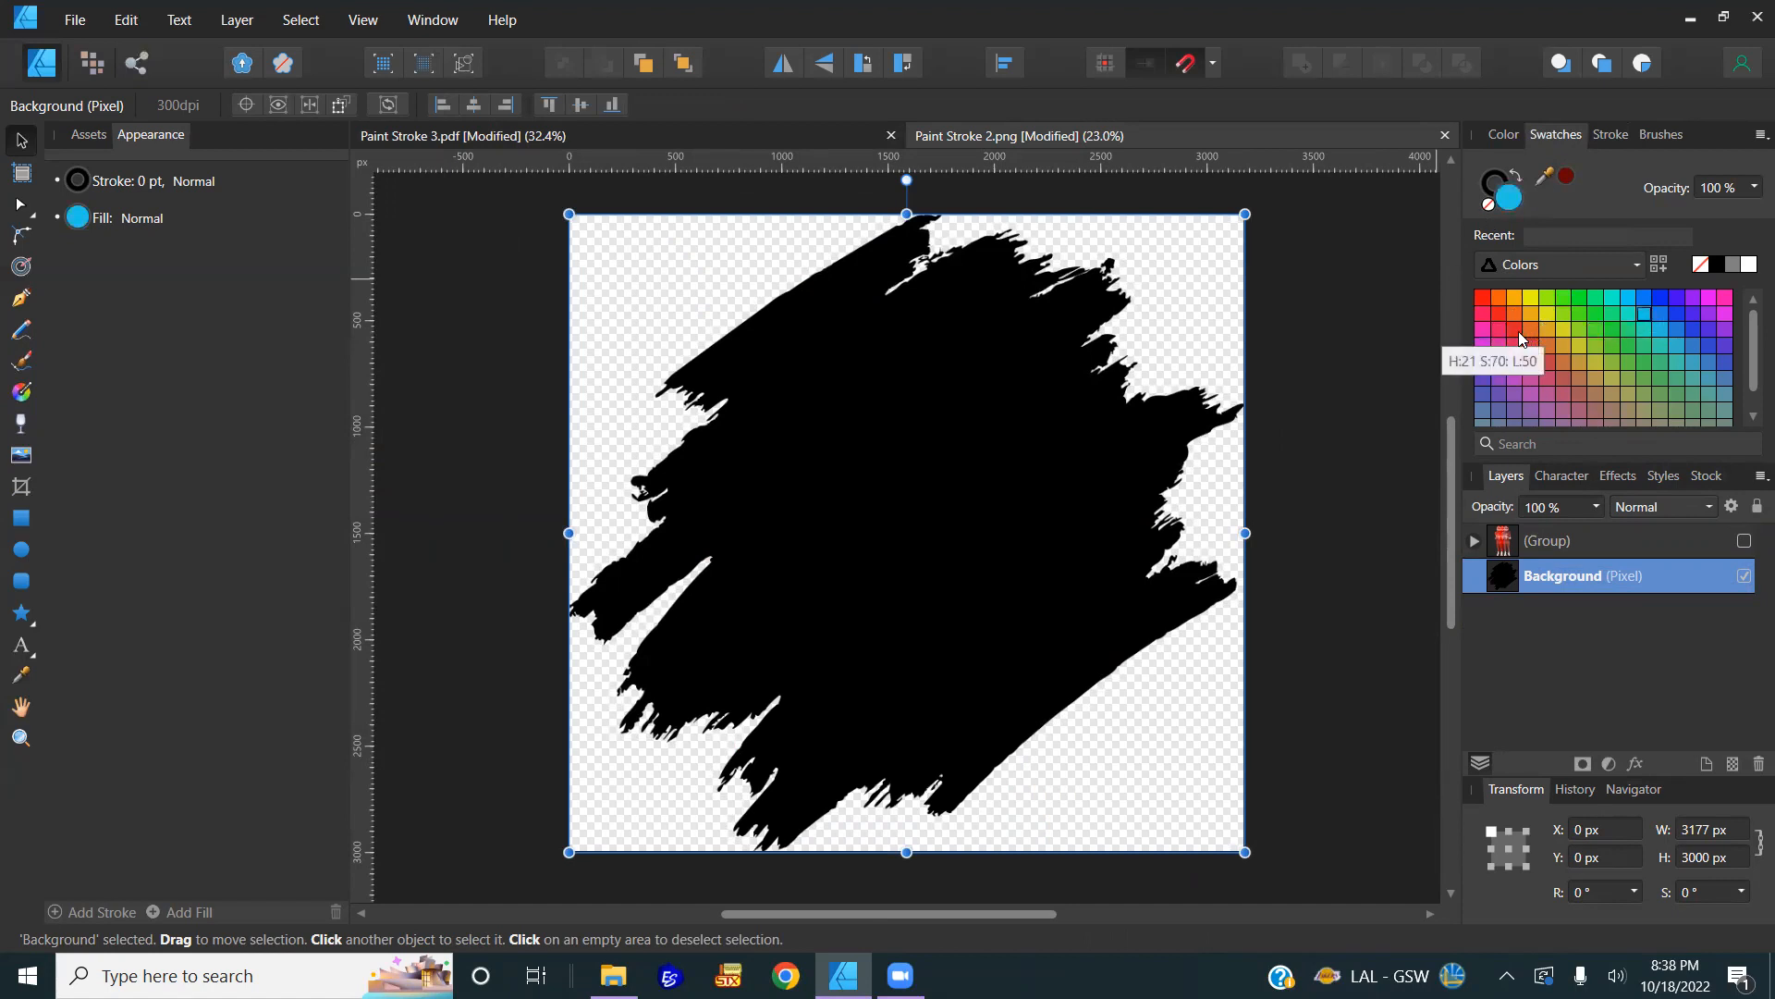
click(1515, 306)
click(1483, 294)
click(1578, 315)
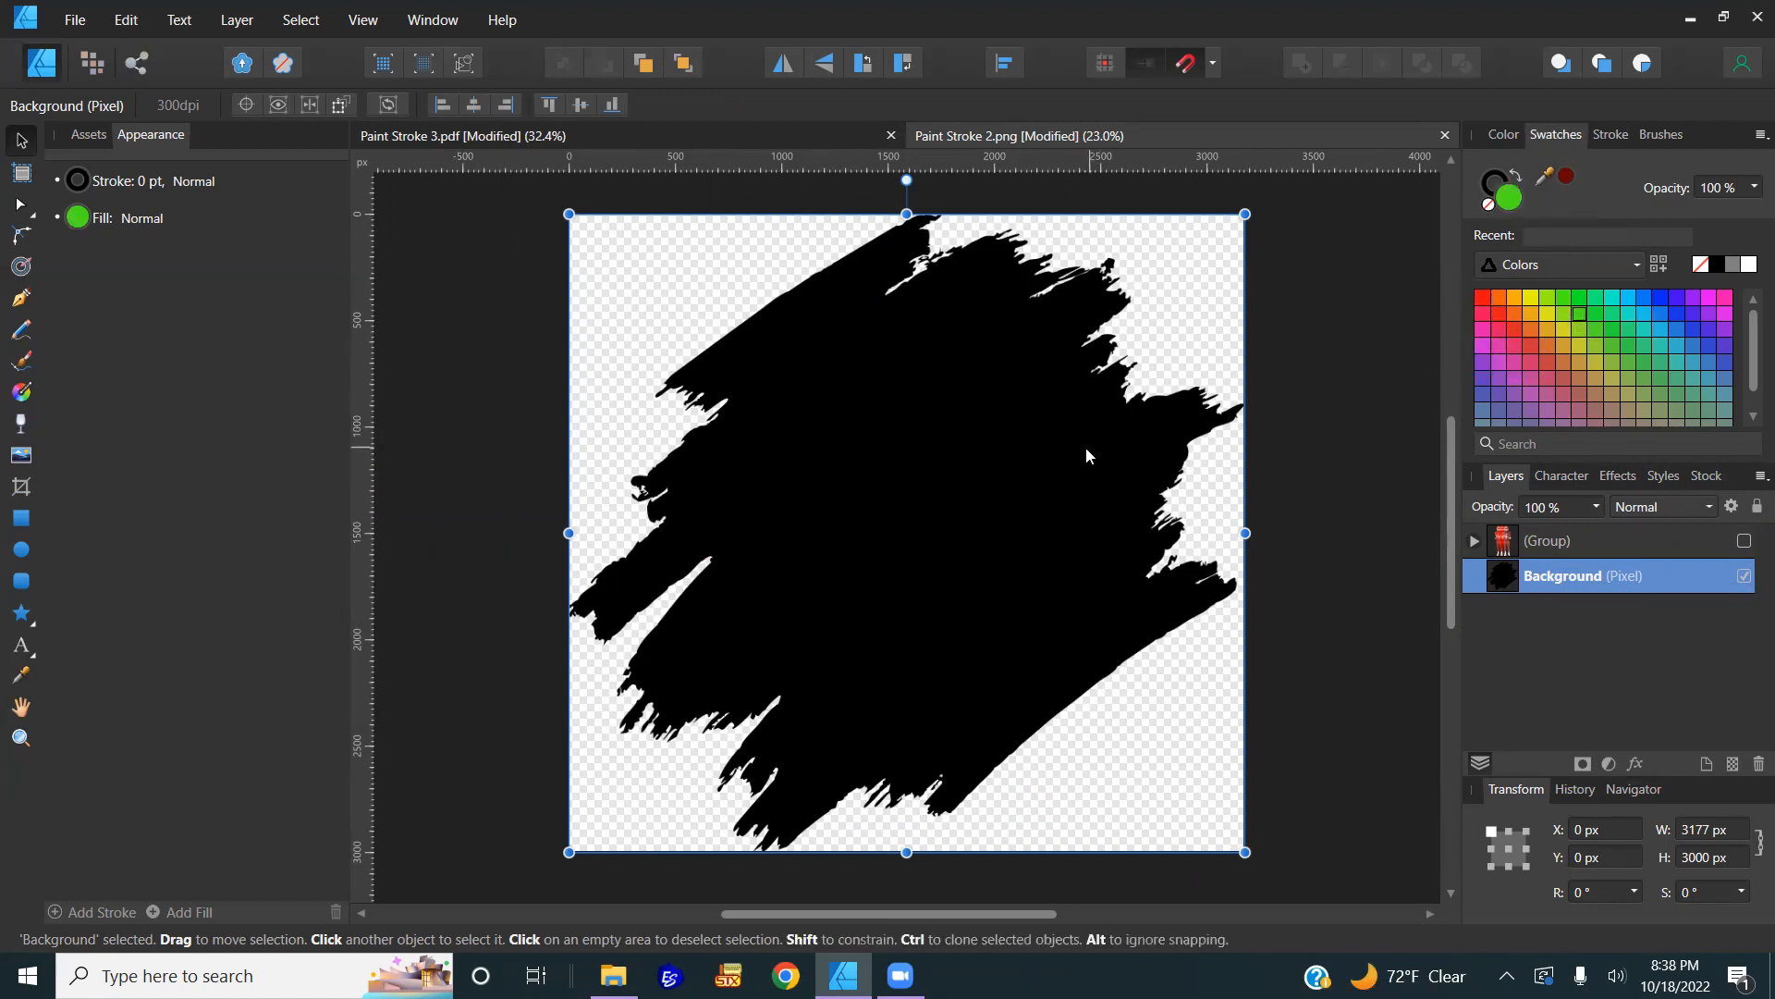
click(497, 379)
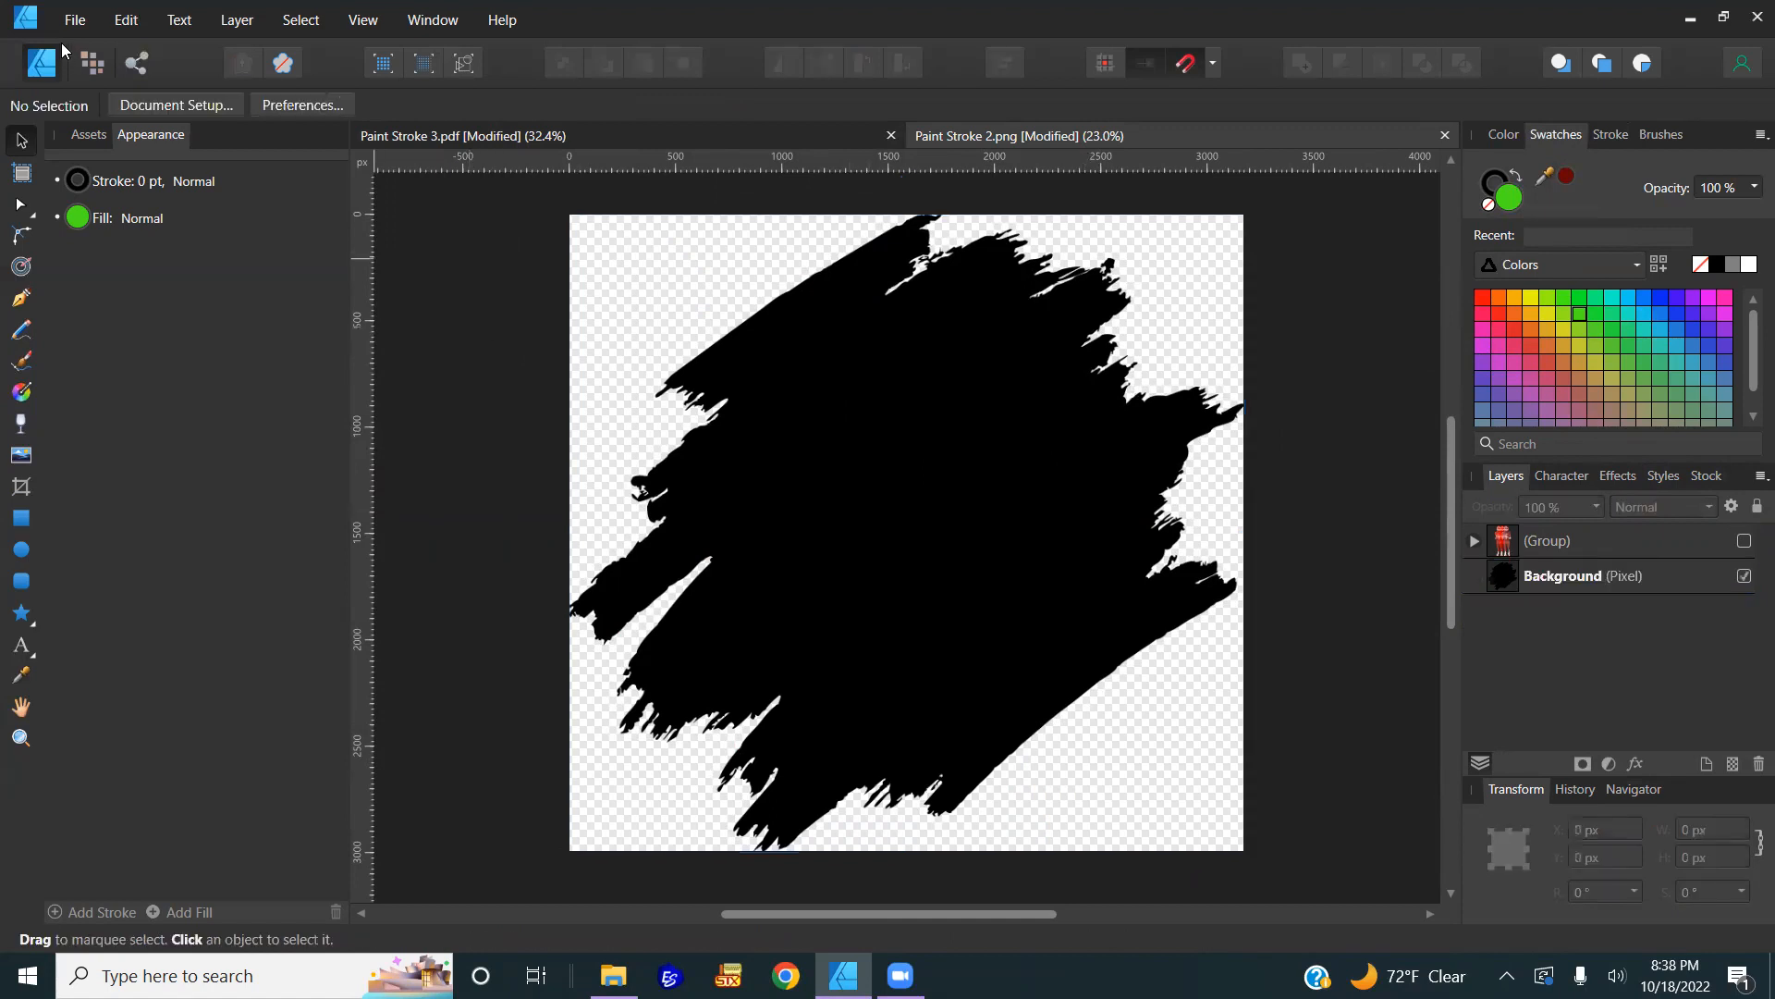
Step: In Pixel Persona, try a green flood fill, then undo it and delete the empty pixel layer
click(92, 63)
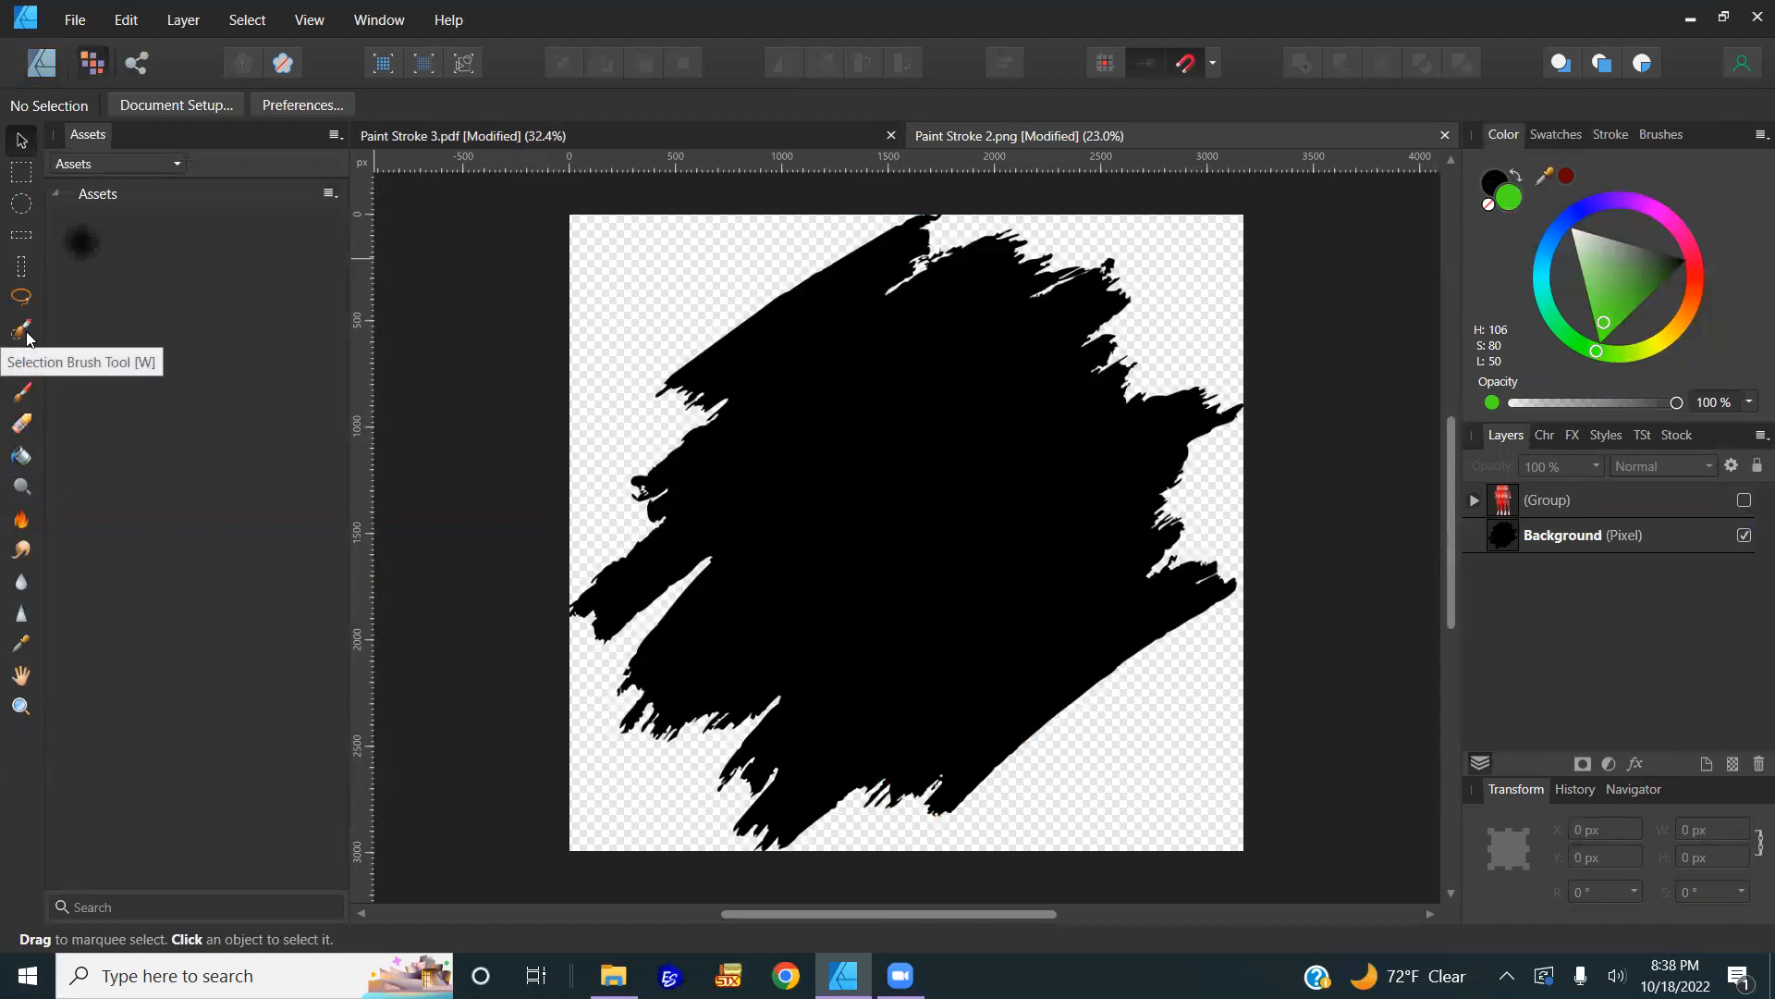
click(20, 456)
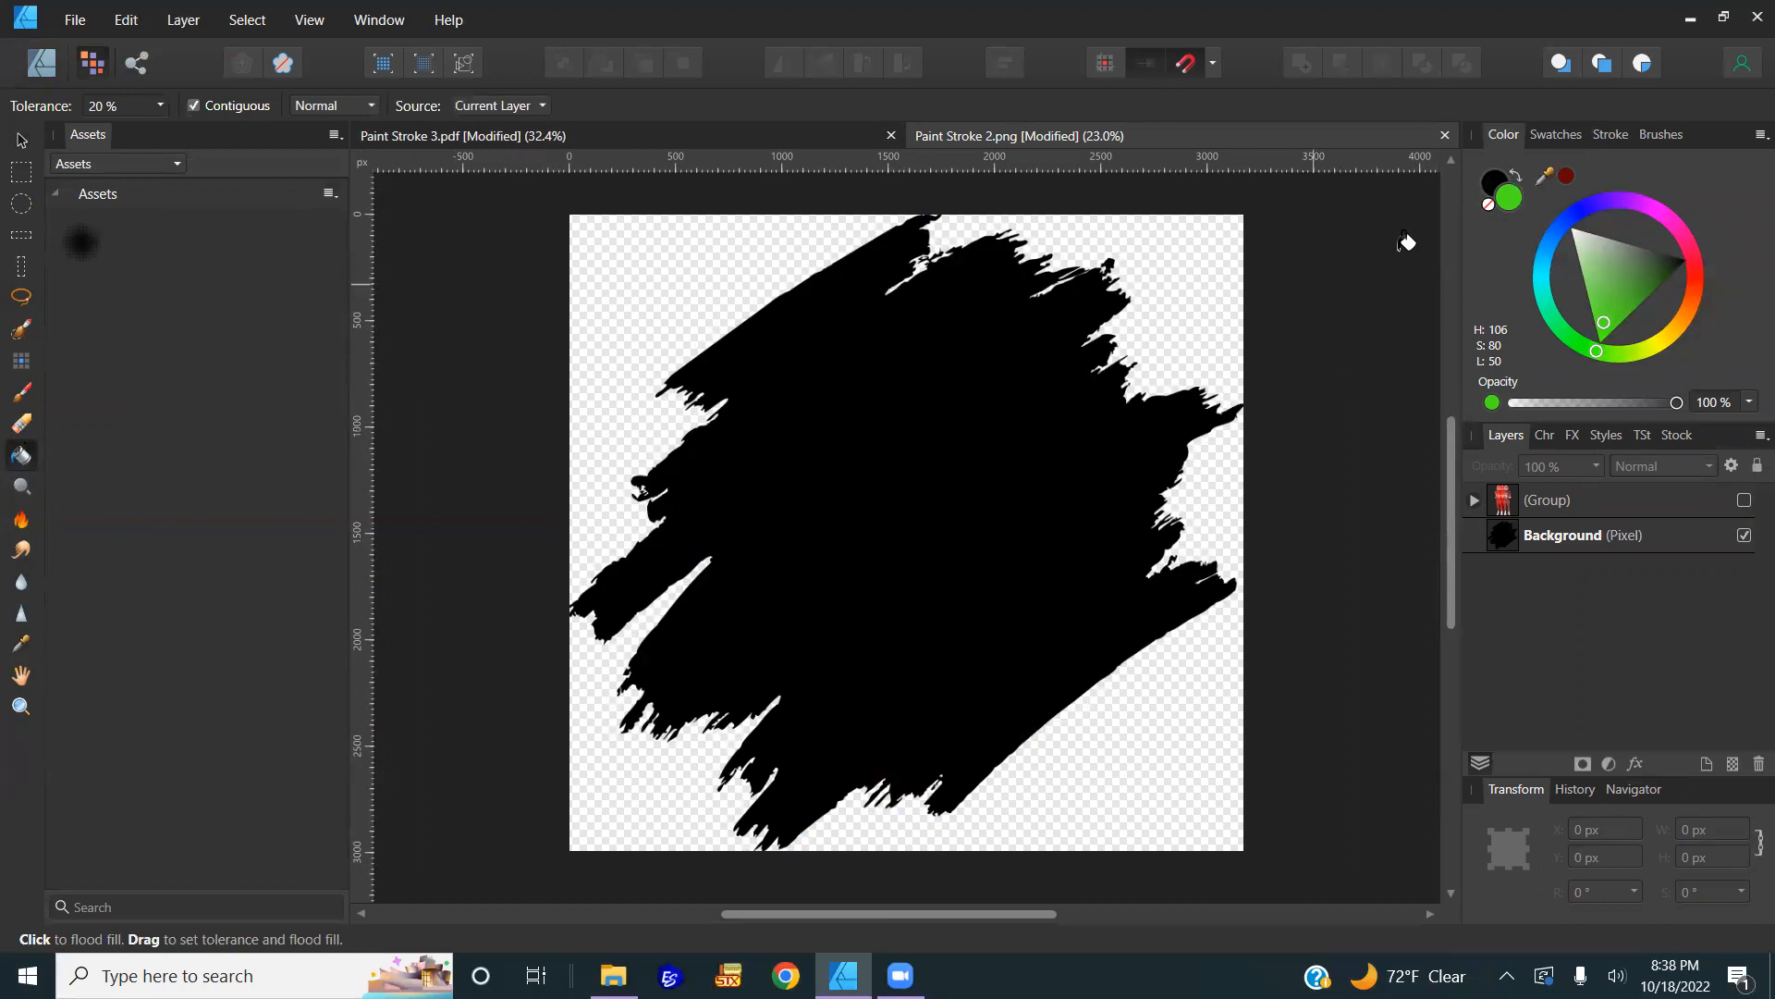
click(961, 416)
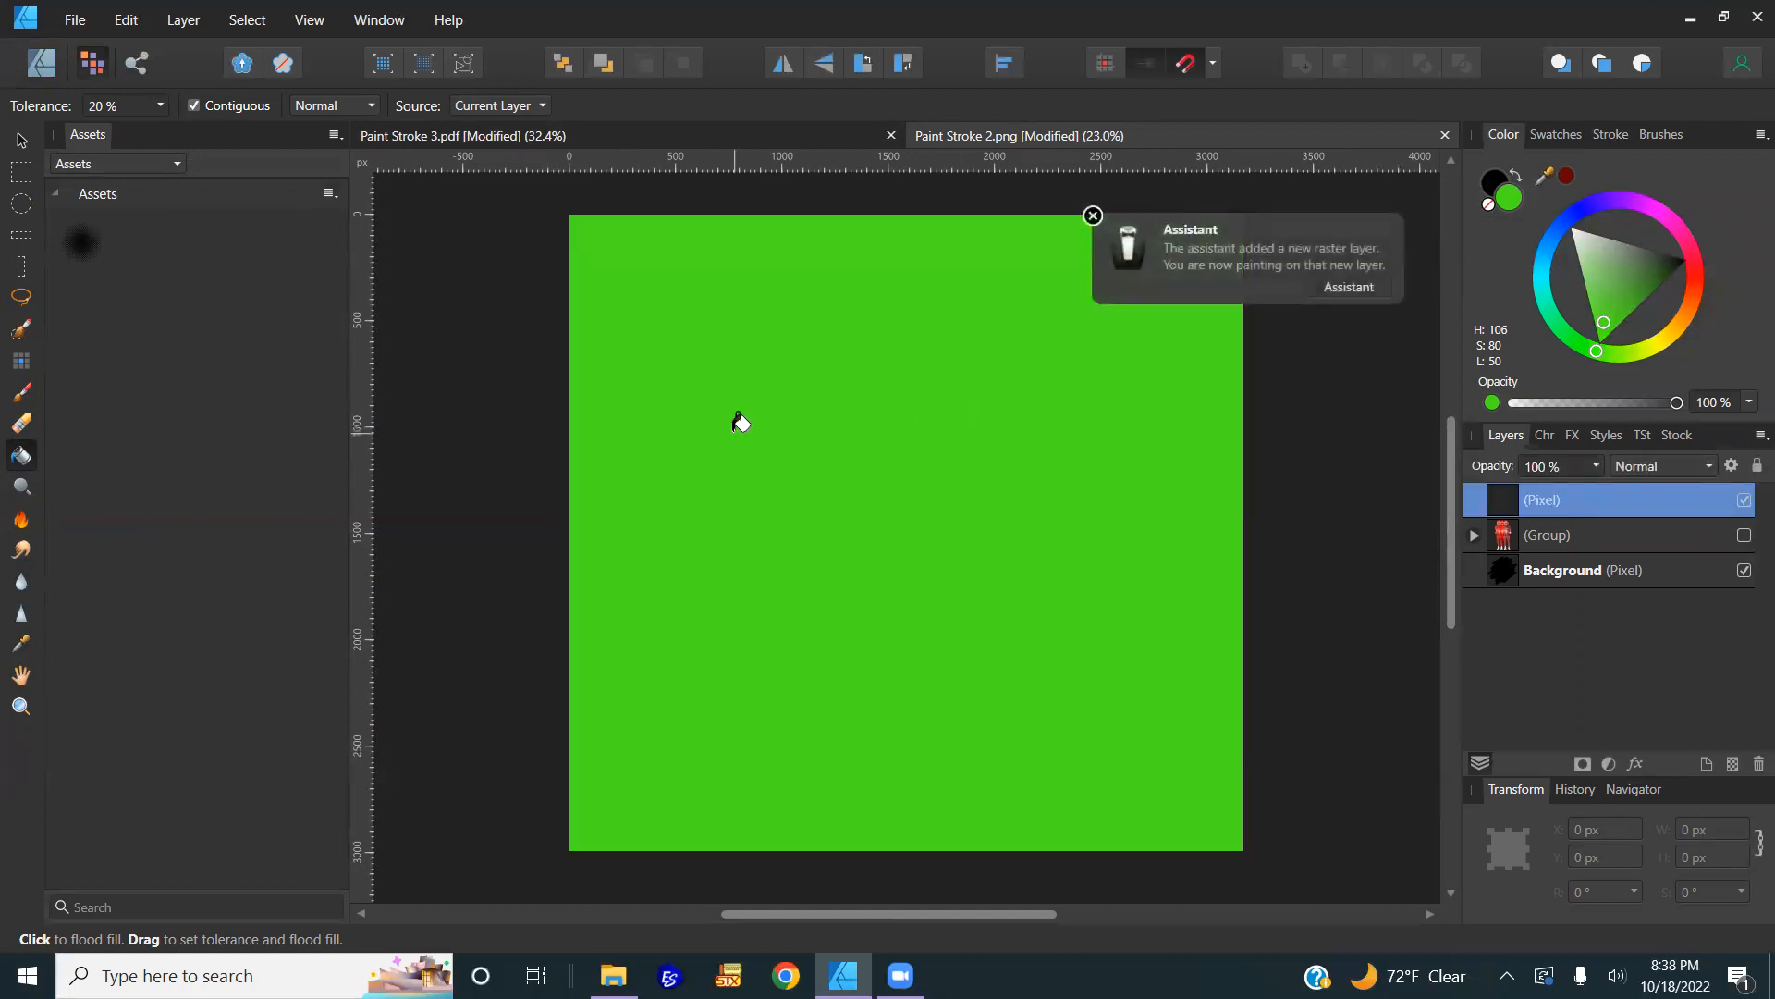
click(1333, 287)
click(1098, 616)
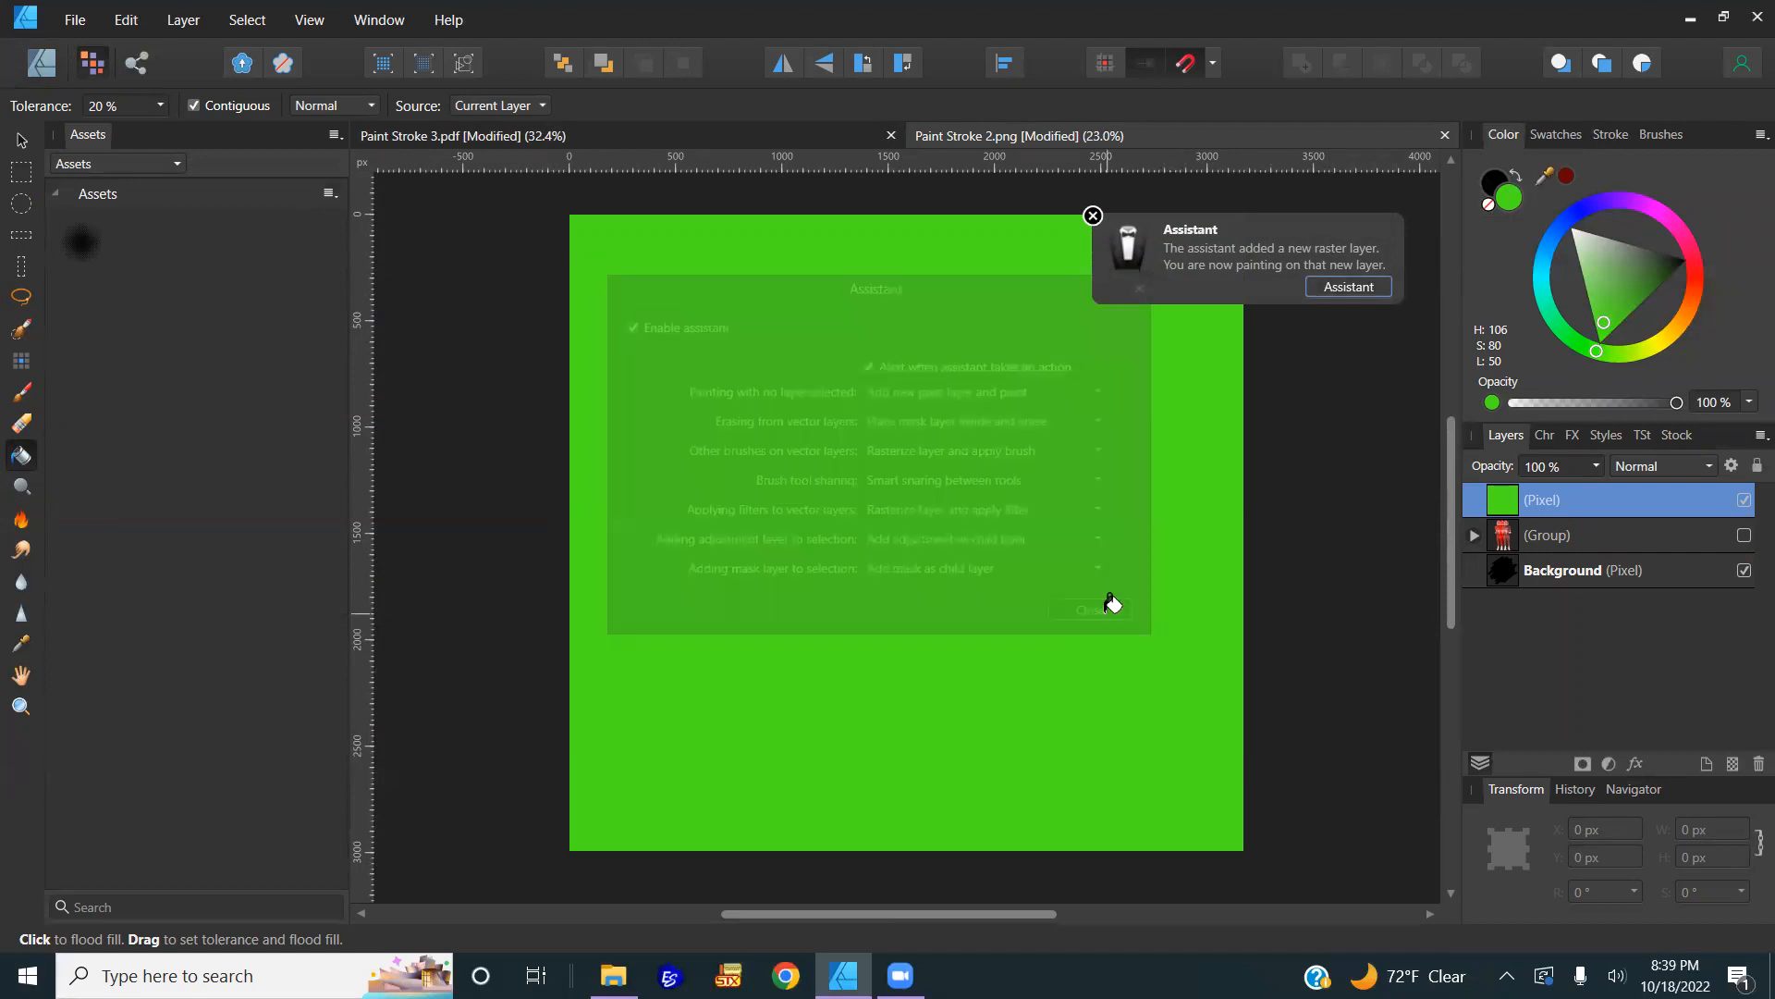
key(ctrl+z)
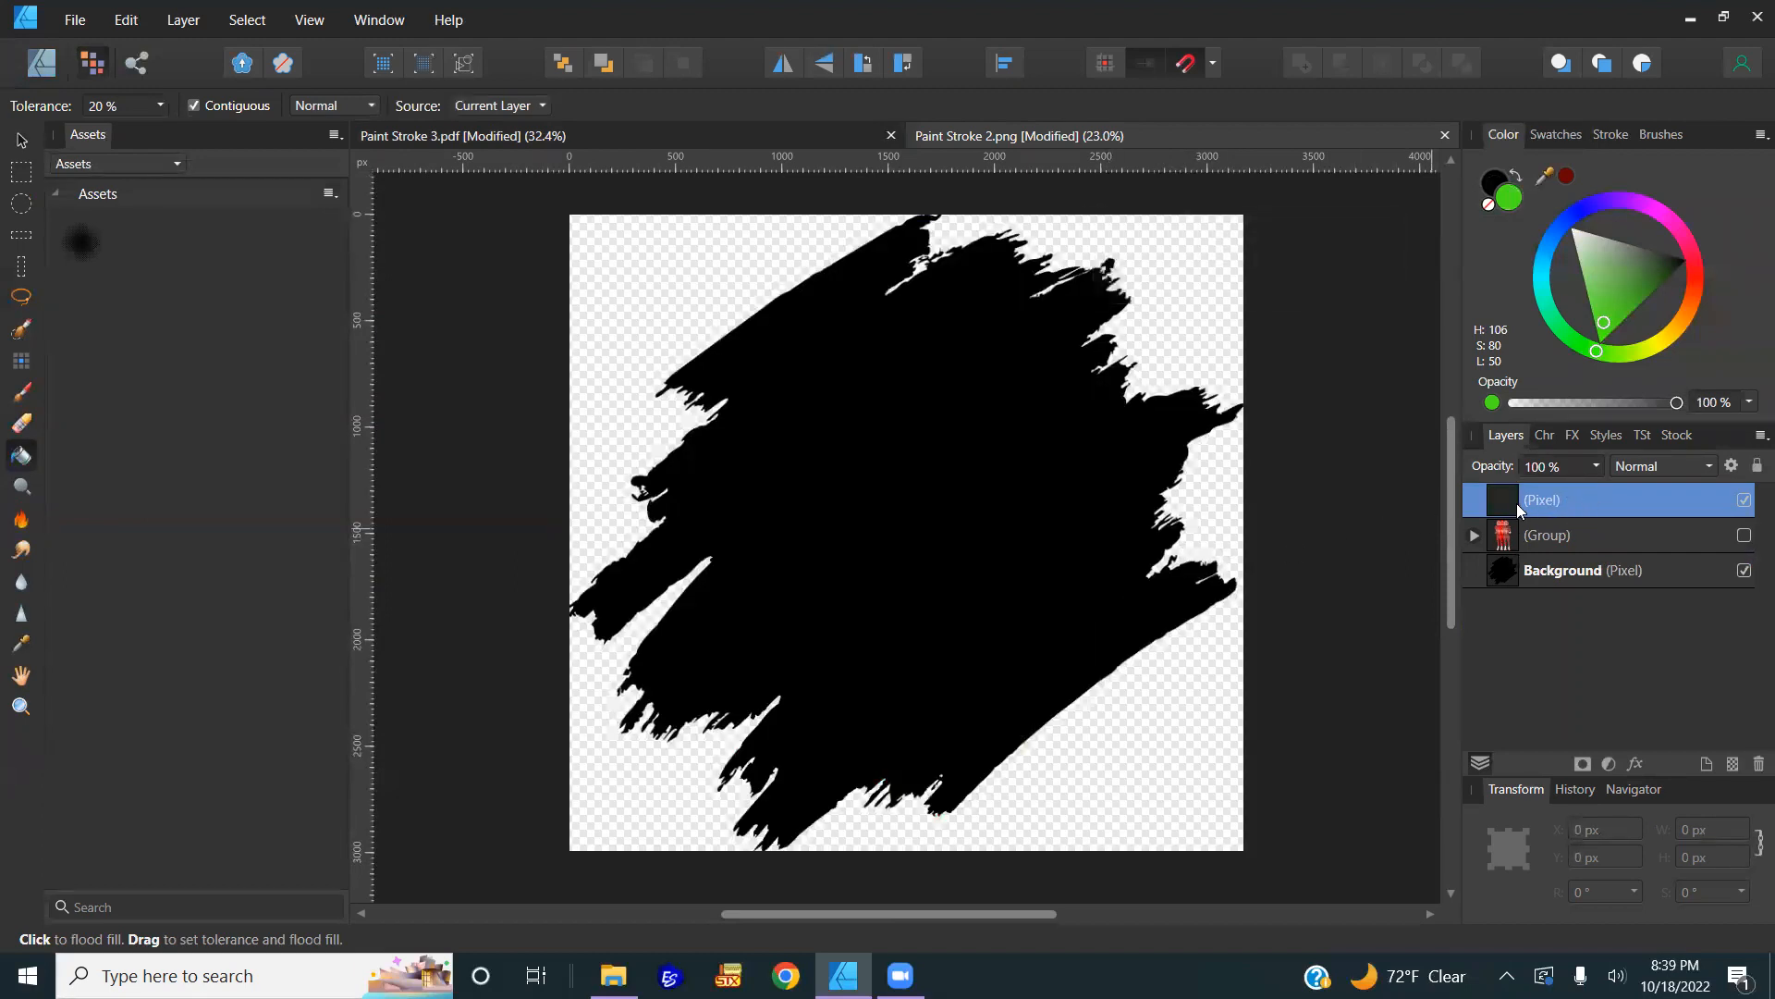
key(Delete)
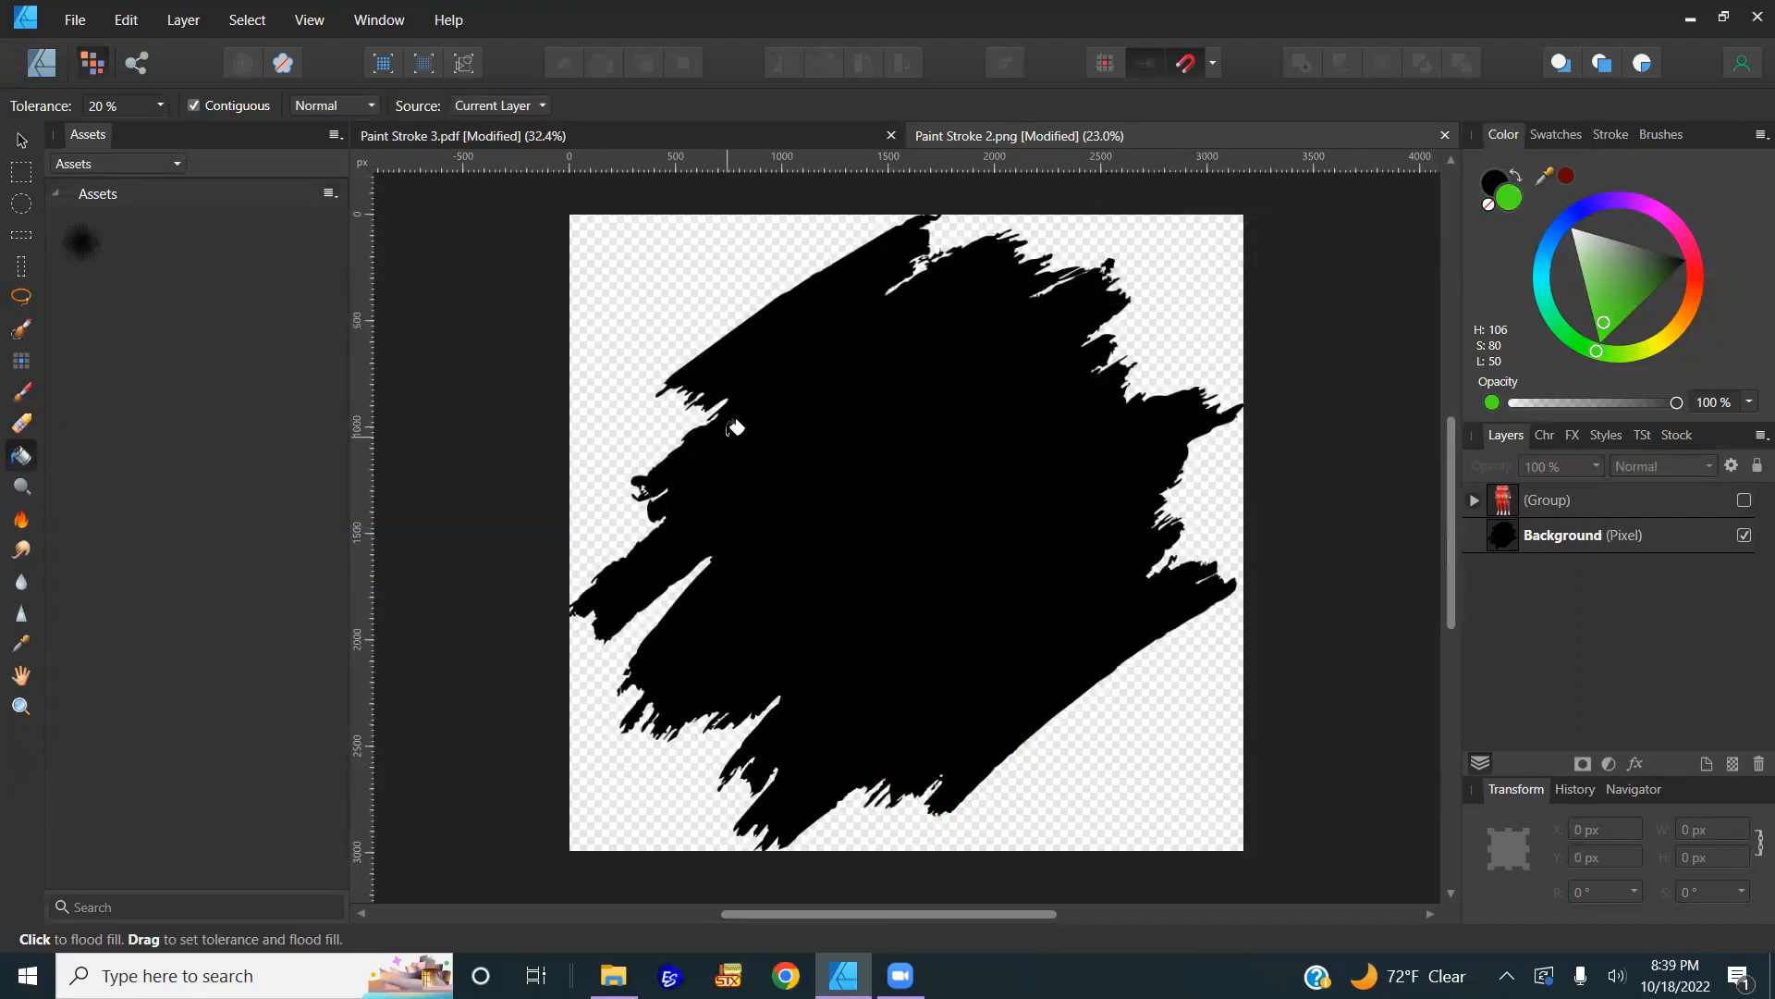
Step: Flood-fill the Background stroke green, then dark red, and finally mid grey
click(1586, 538)
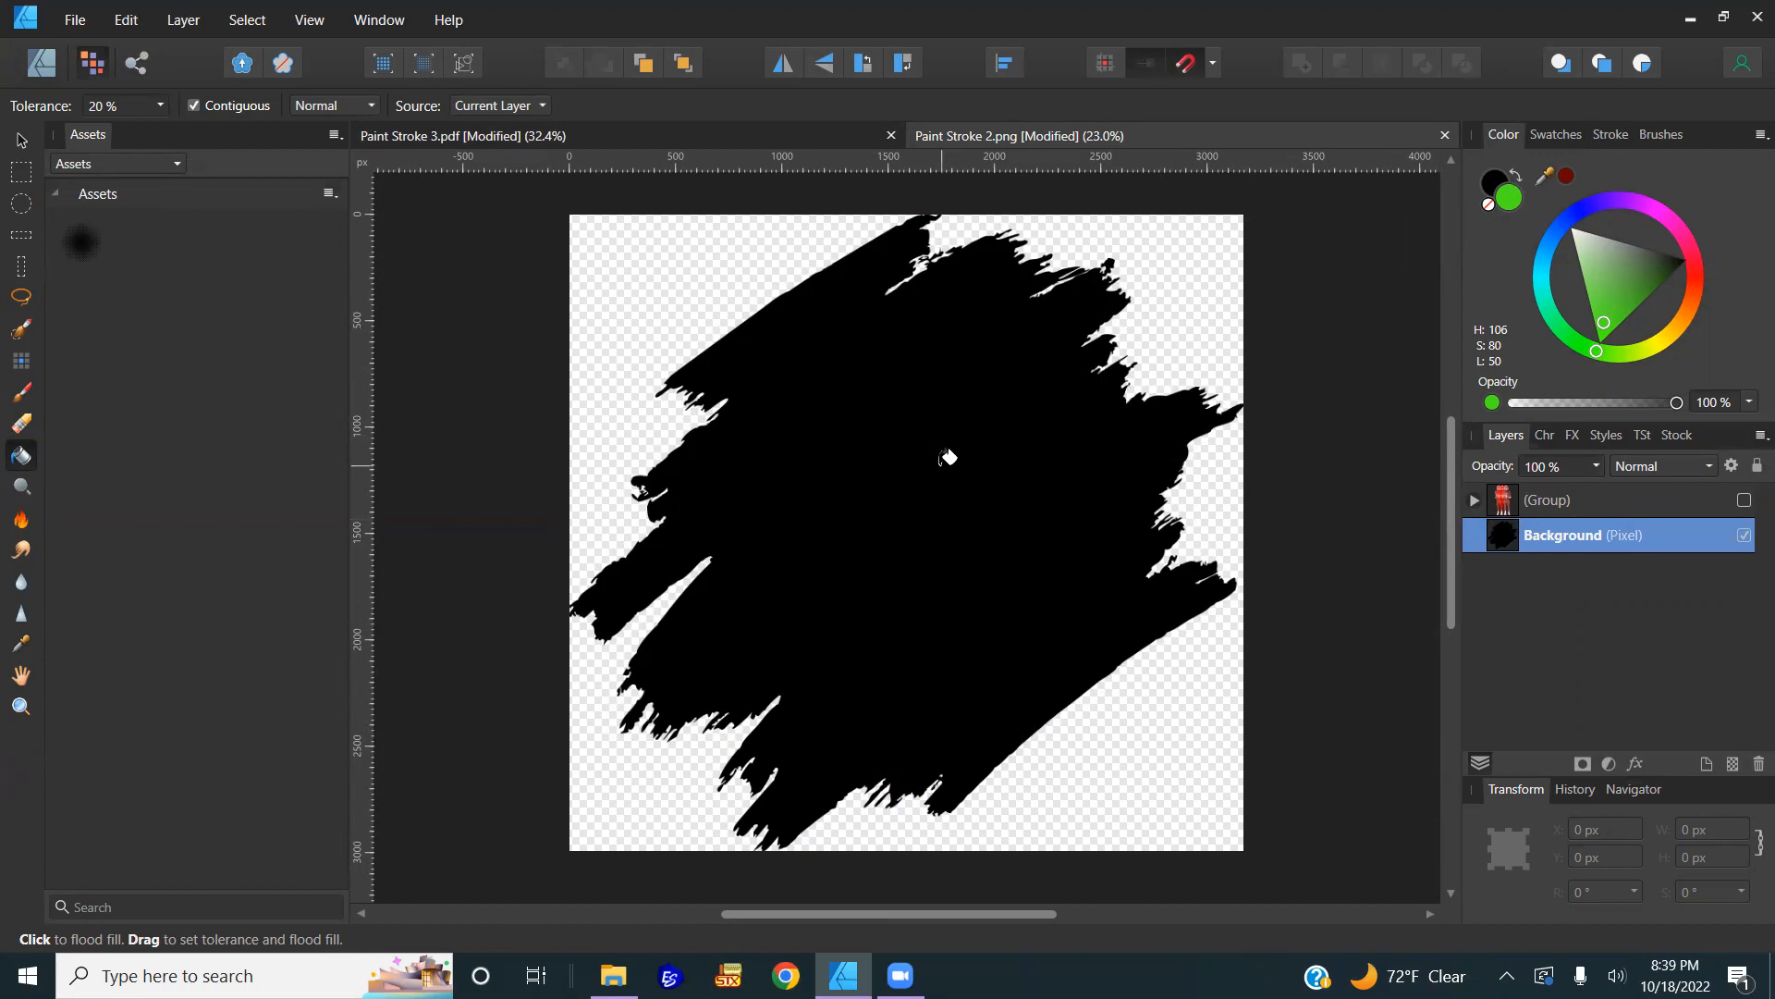
click(947, 456)
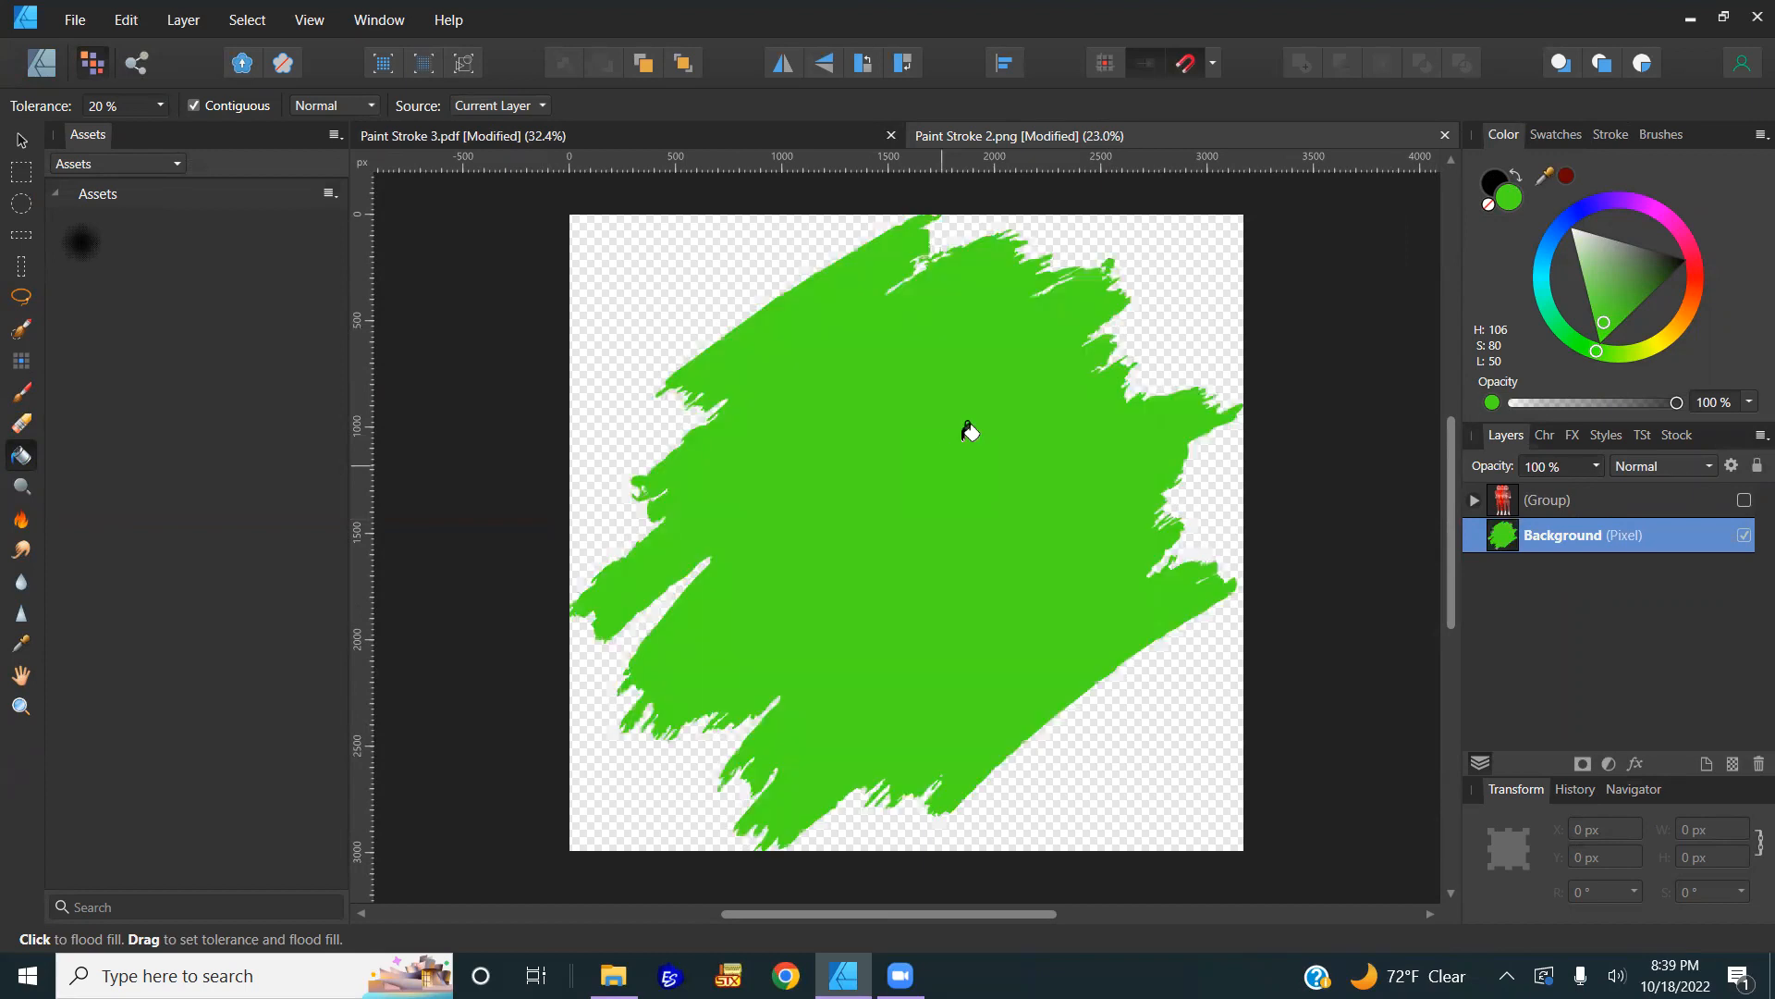
click(1569, 177)
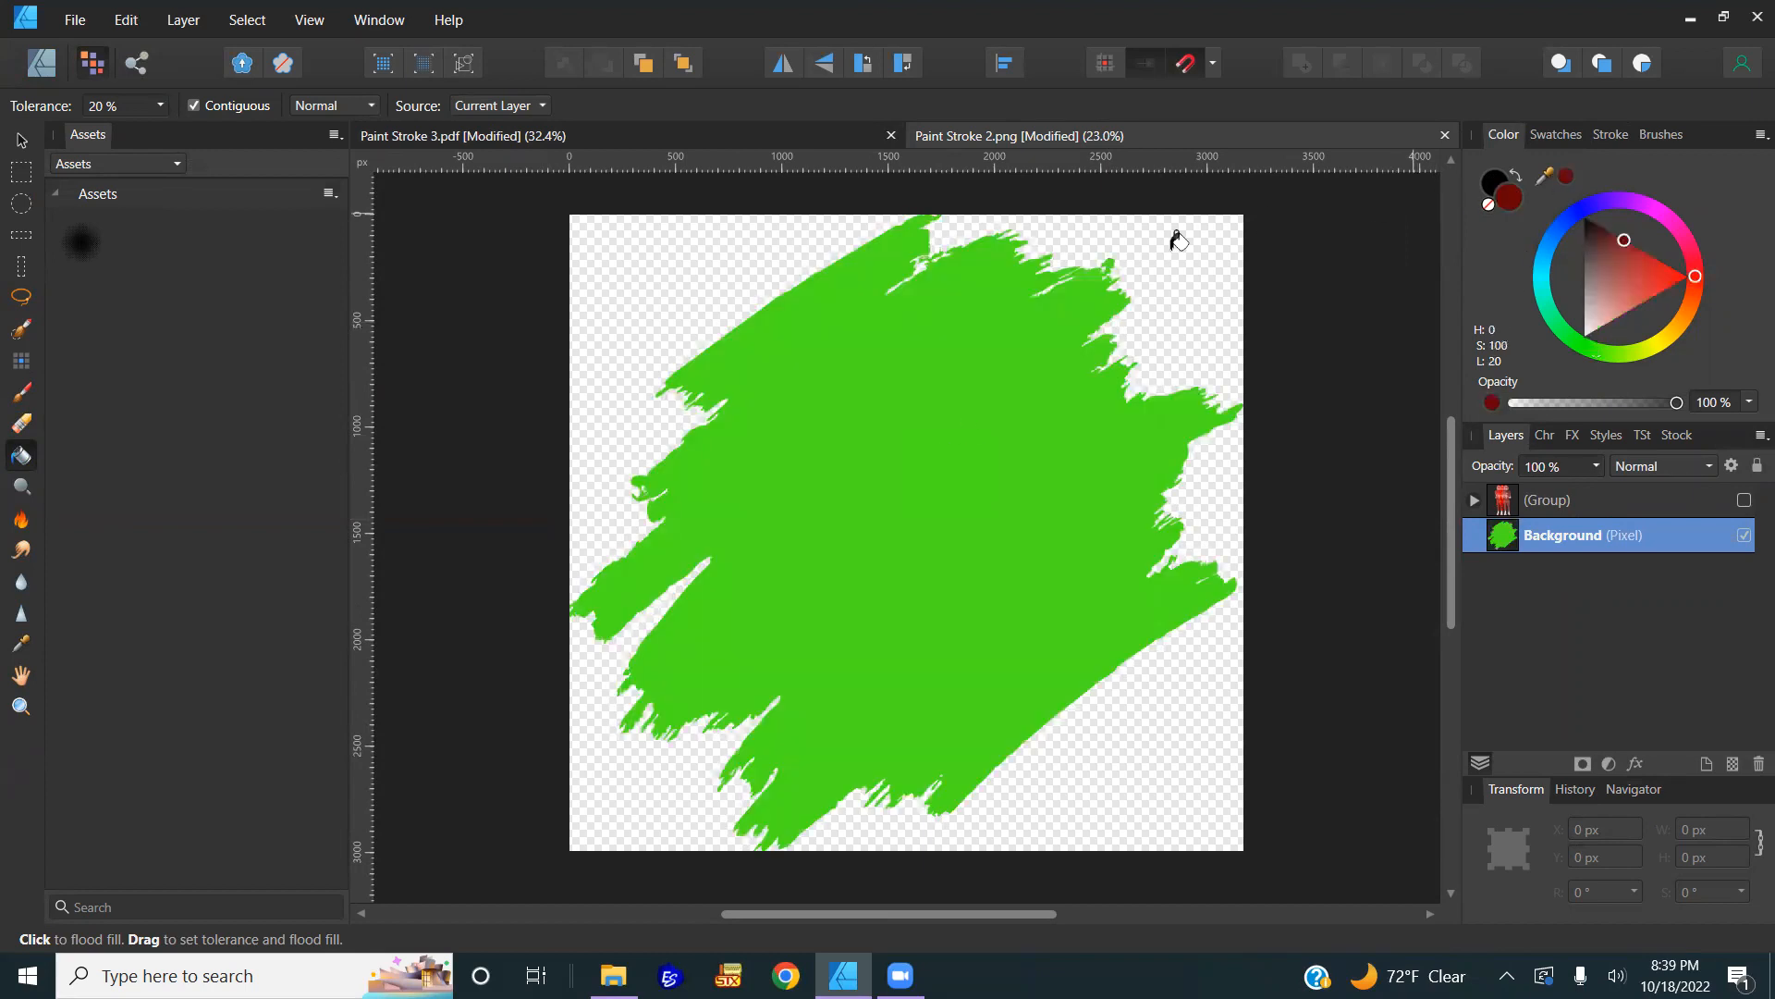
click(943, 455)
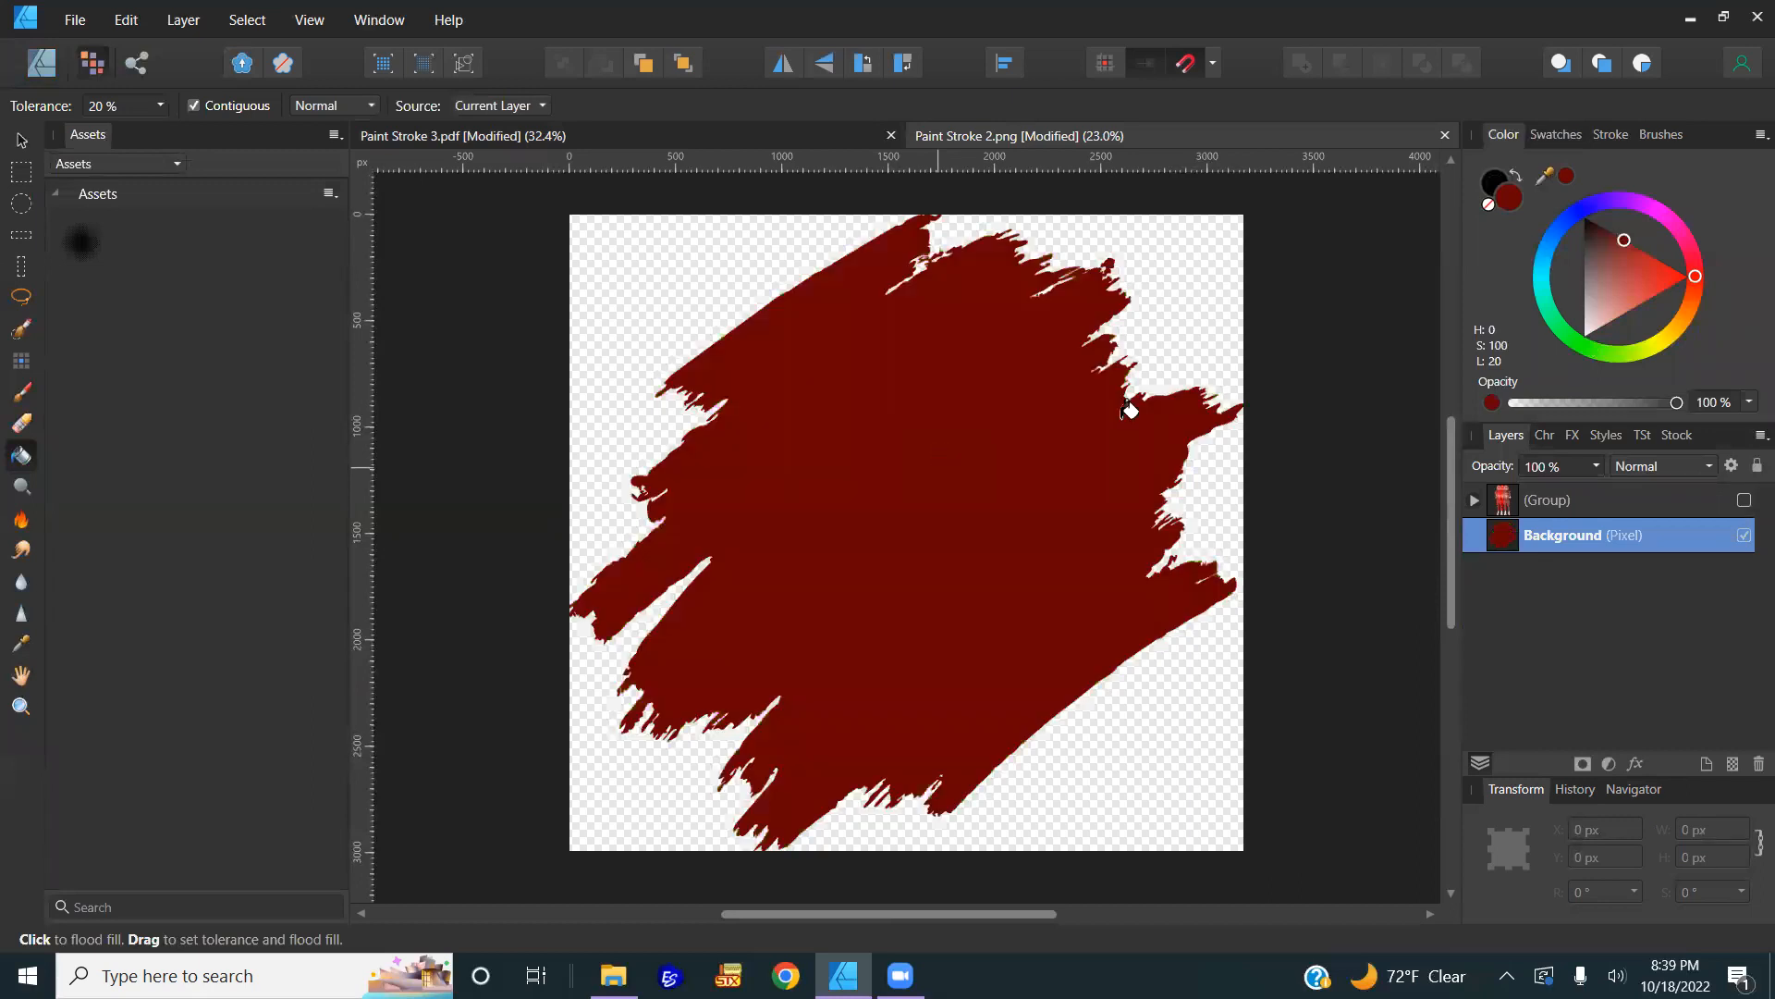
click(1581, 259)
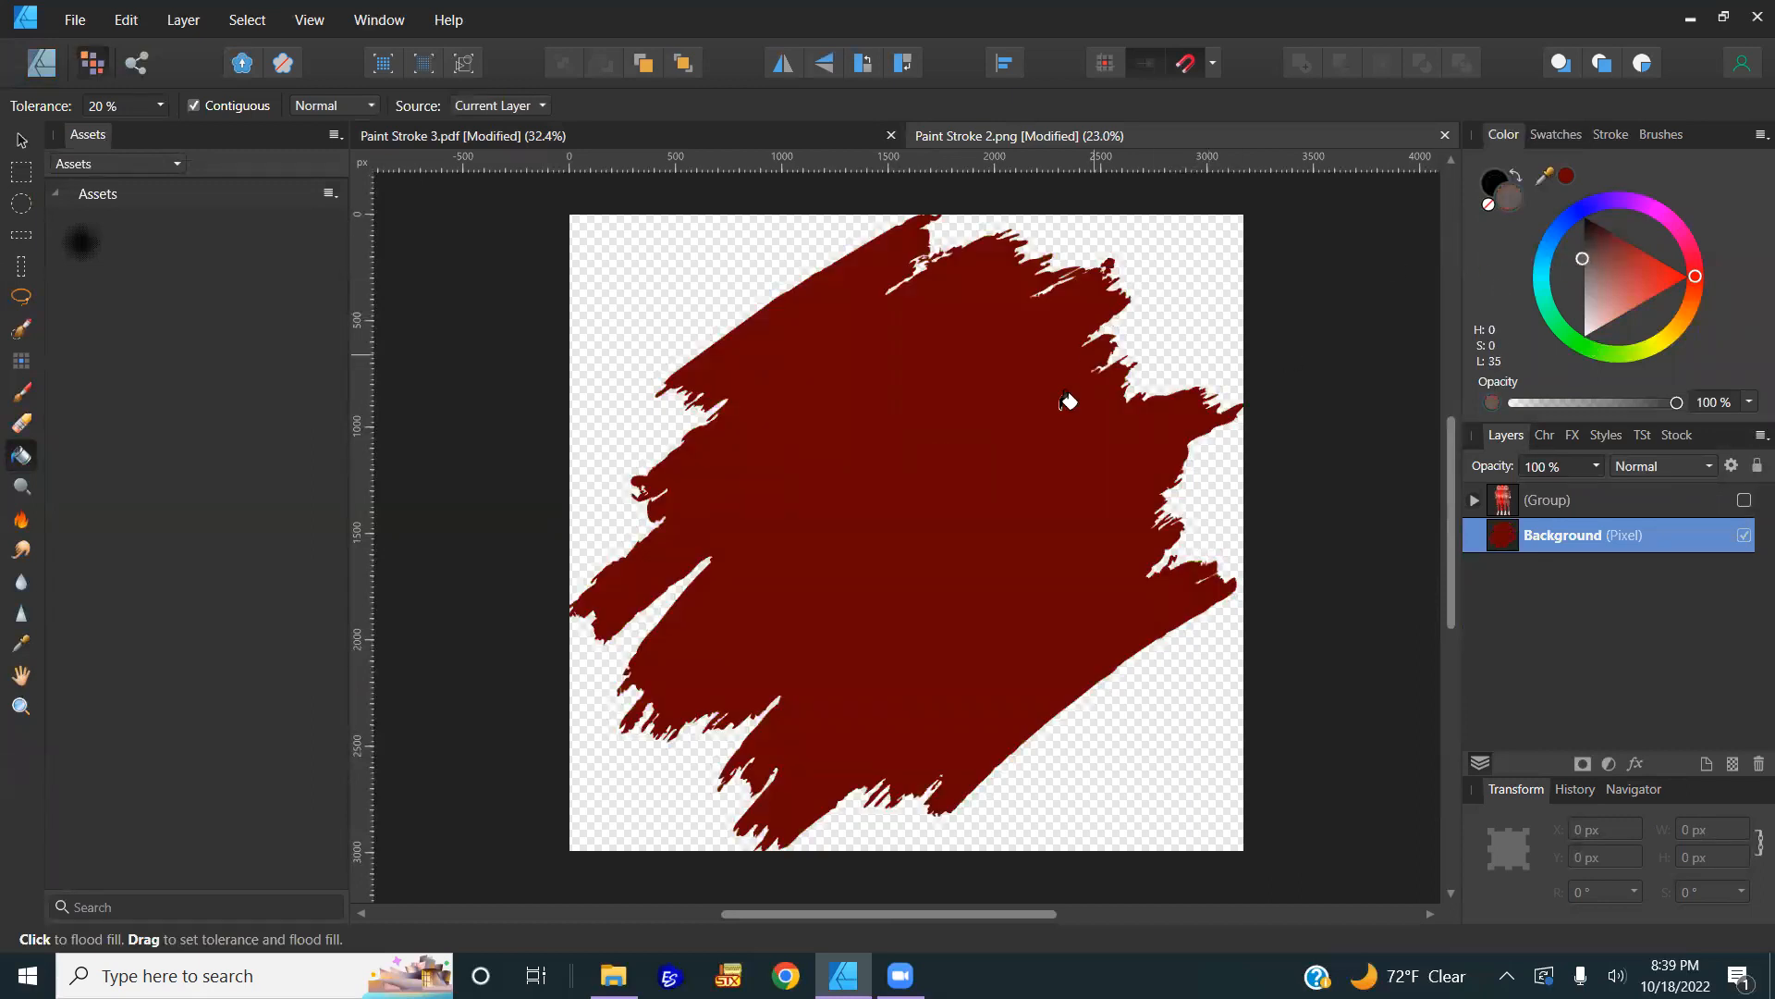
click(973, 459)
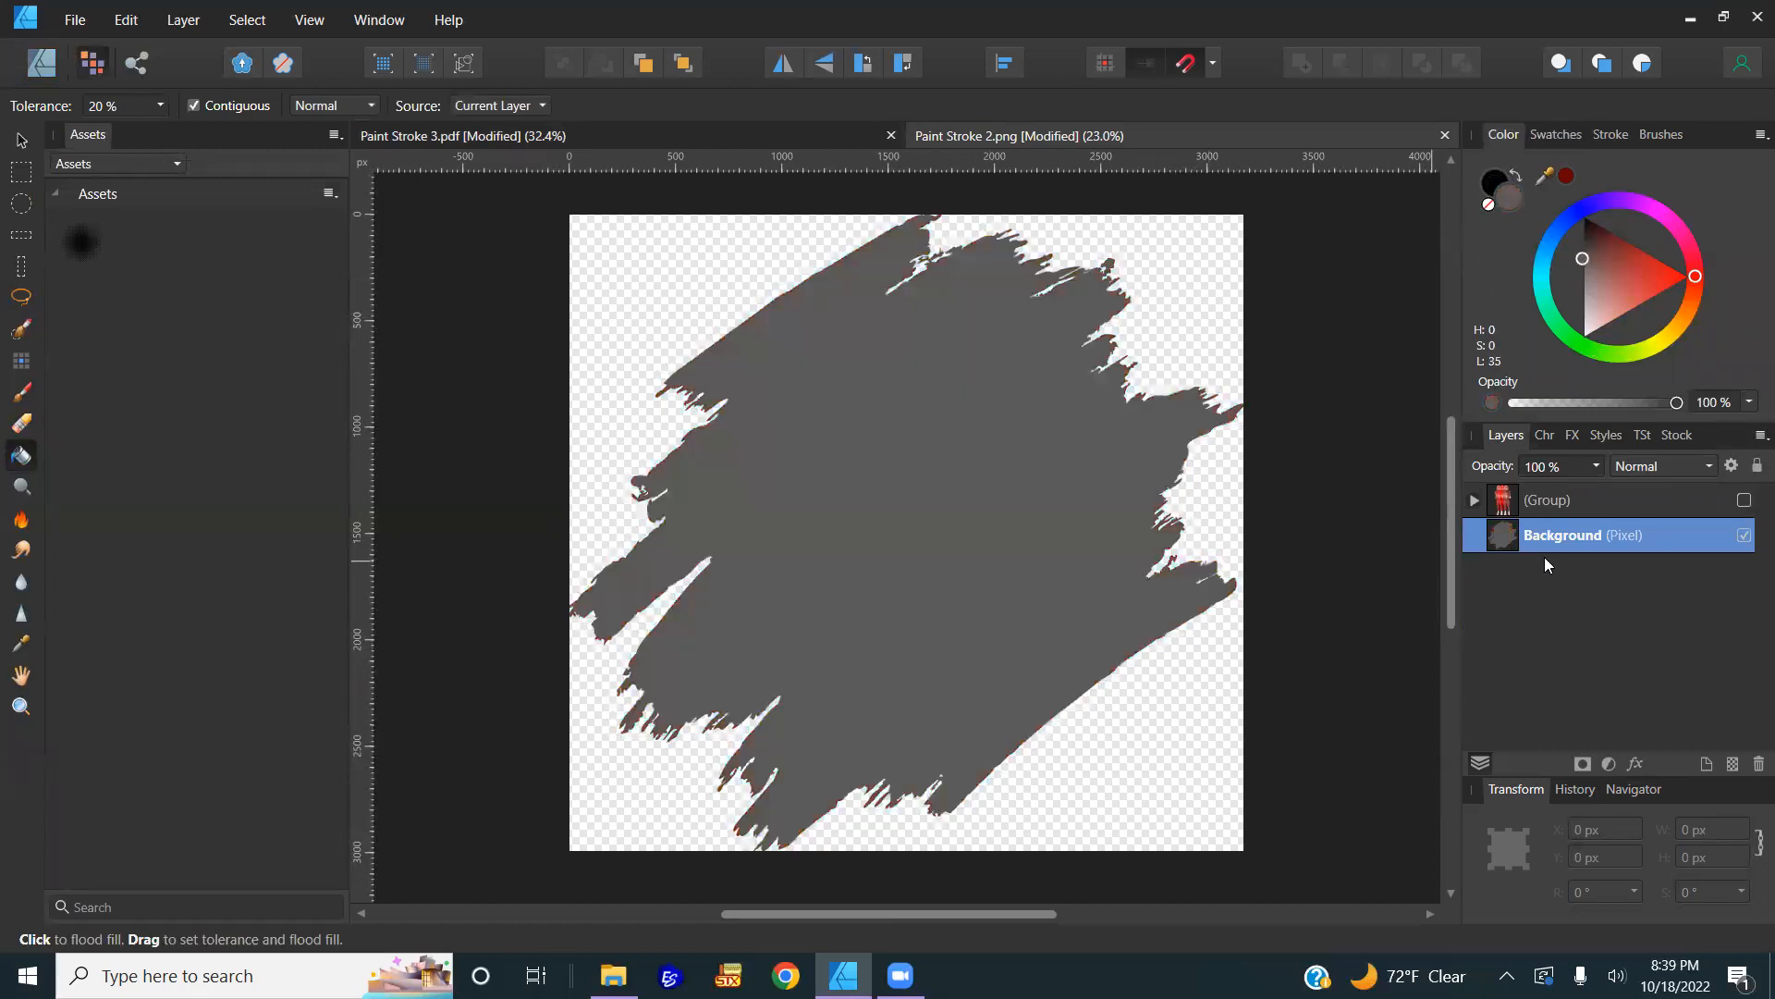
click(21, 143)
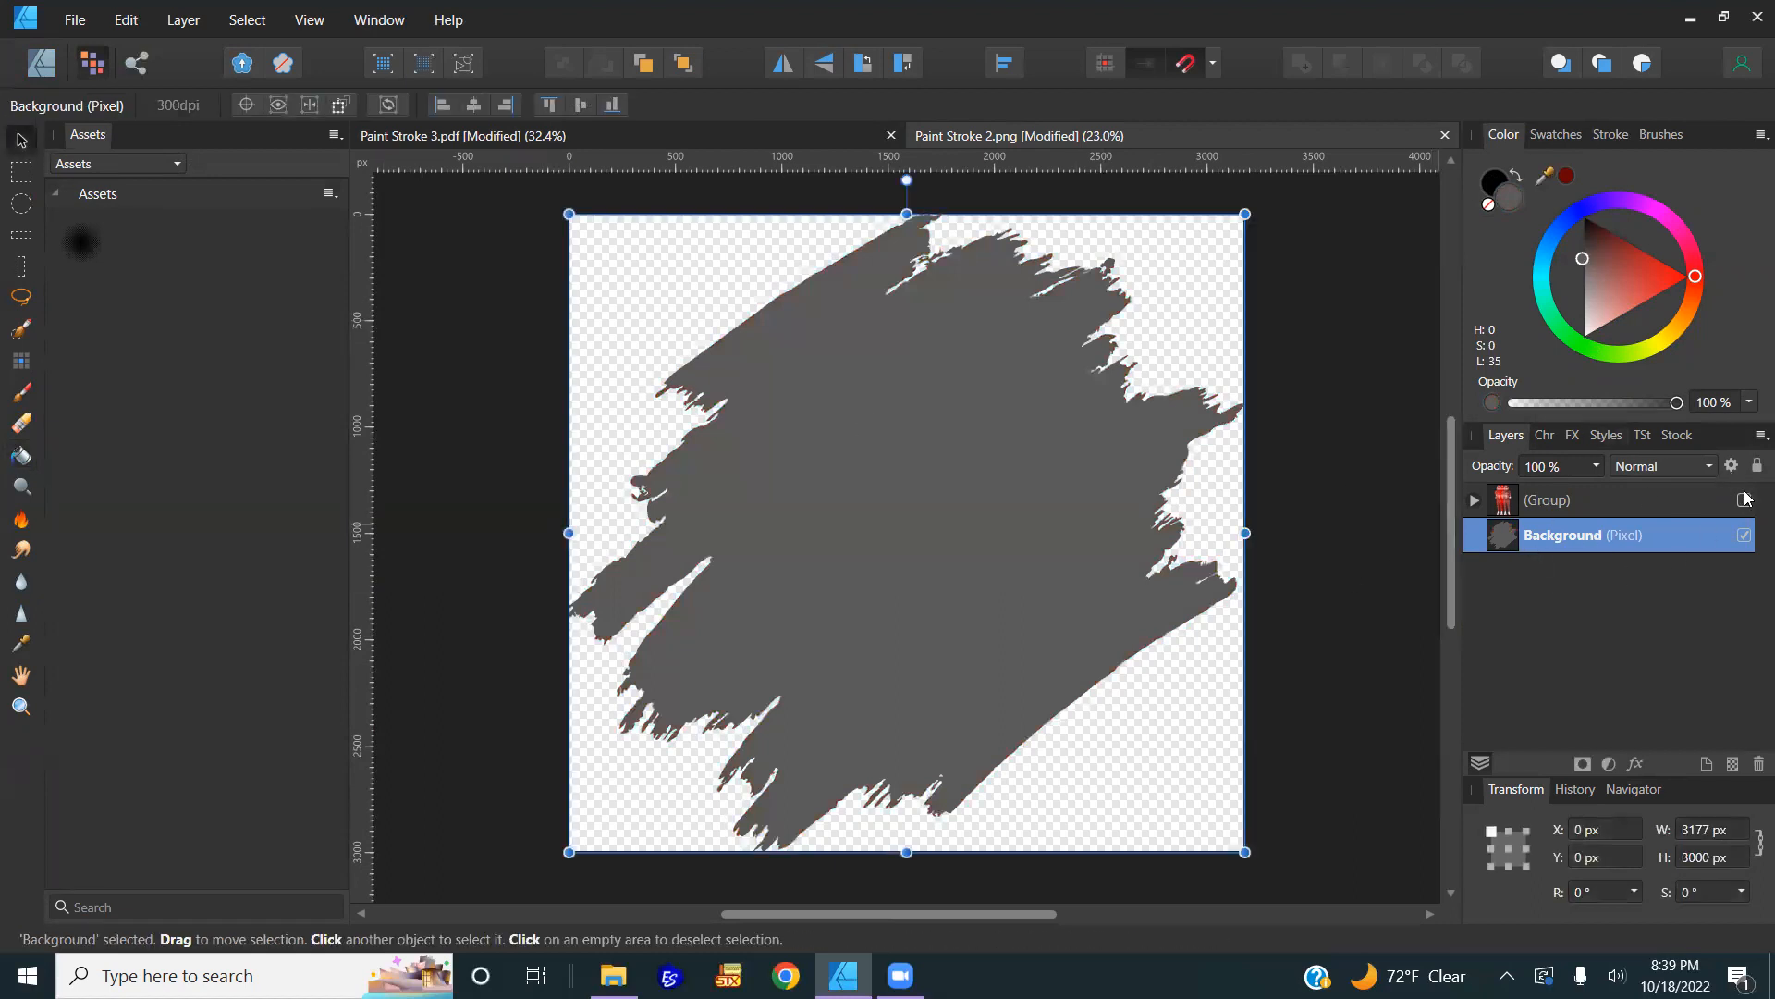
Step: Show the players group again, clip it into Background, and flood-fill the stroke dark red
click(1745, 499)
drag(1560, 539, 1555, 550)
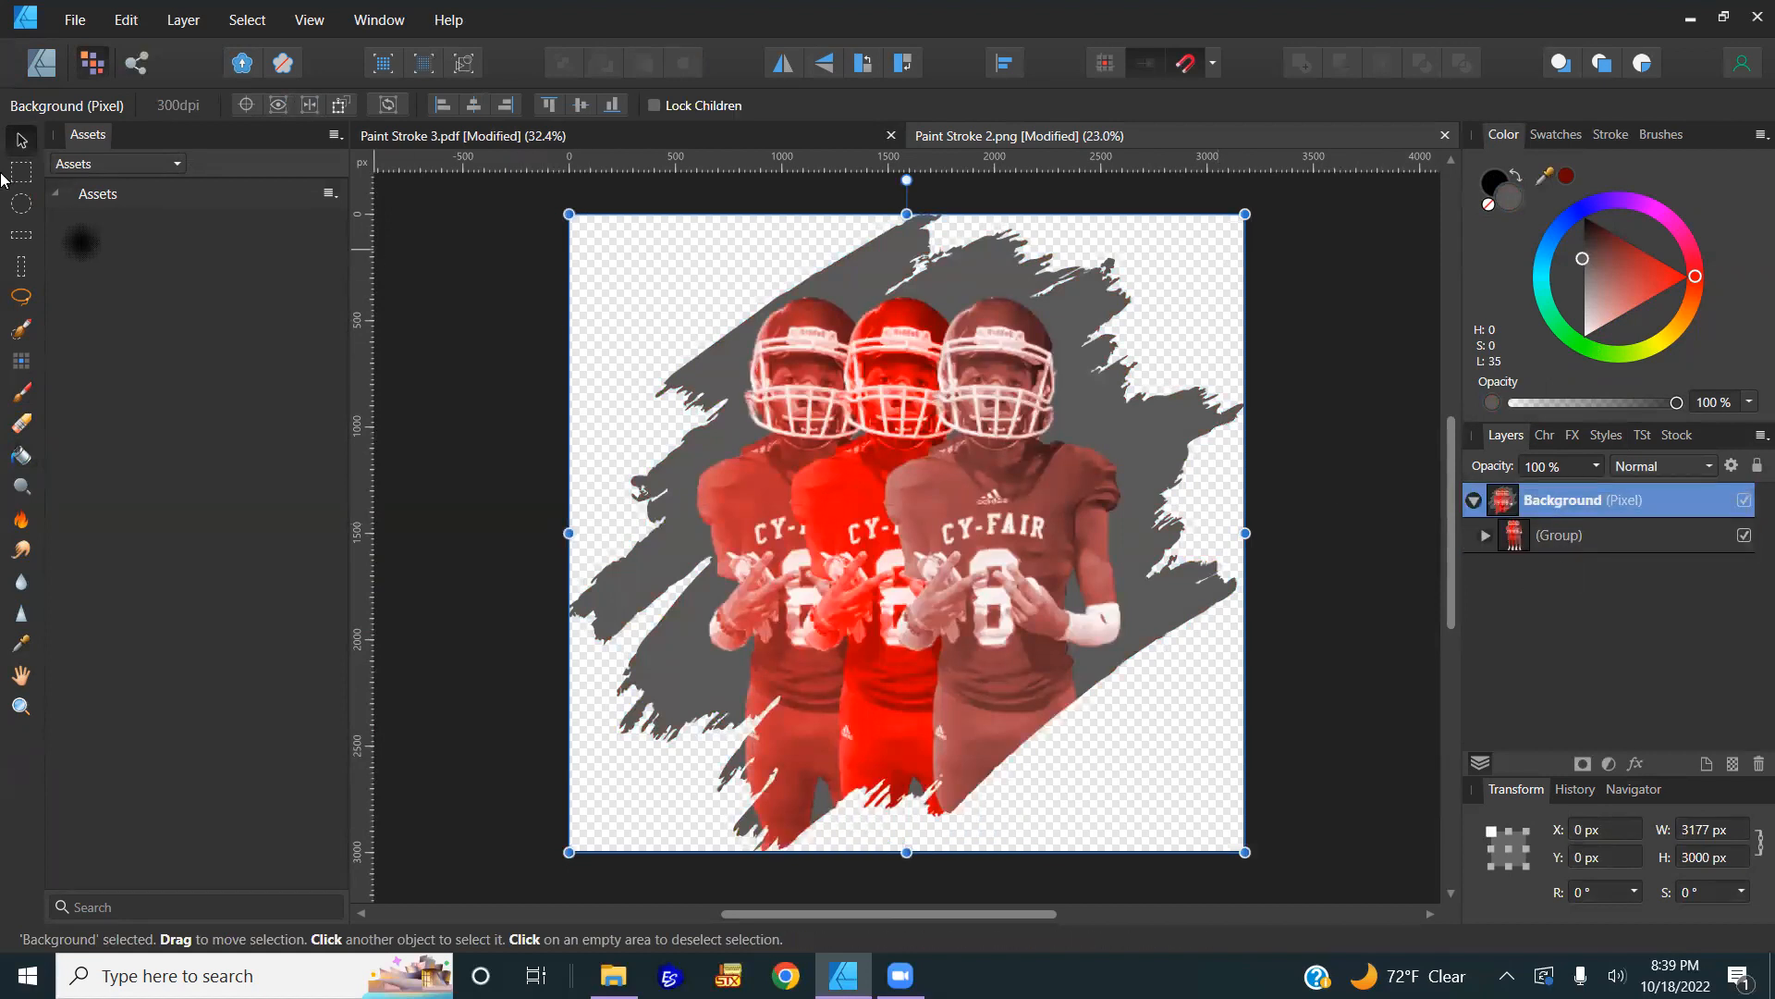
click(28, 458)
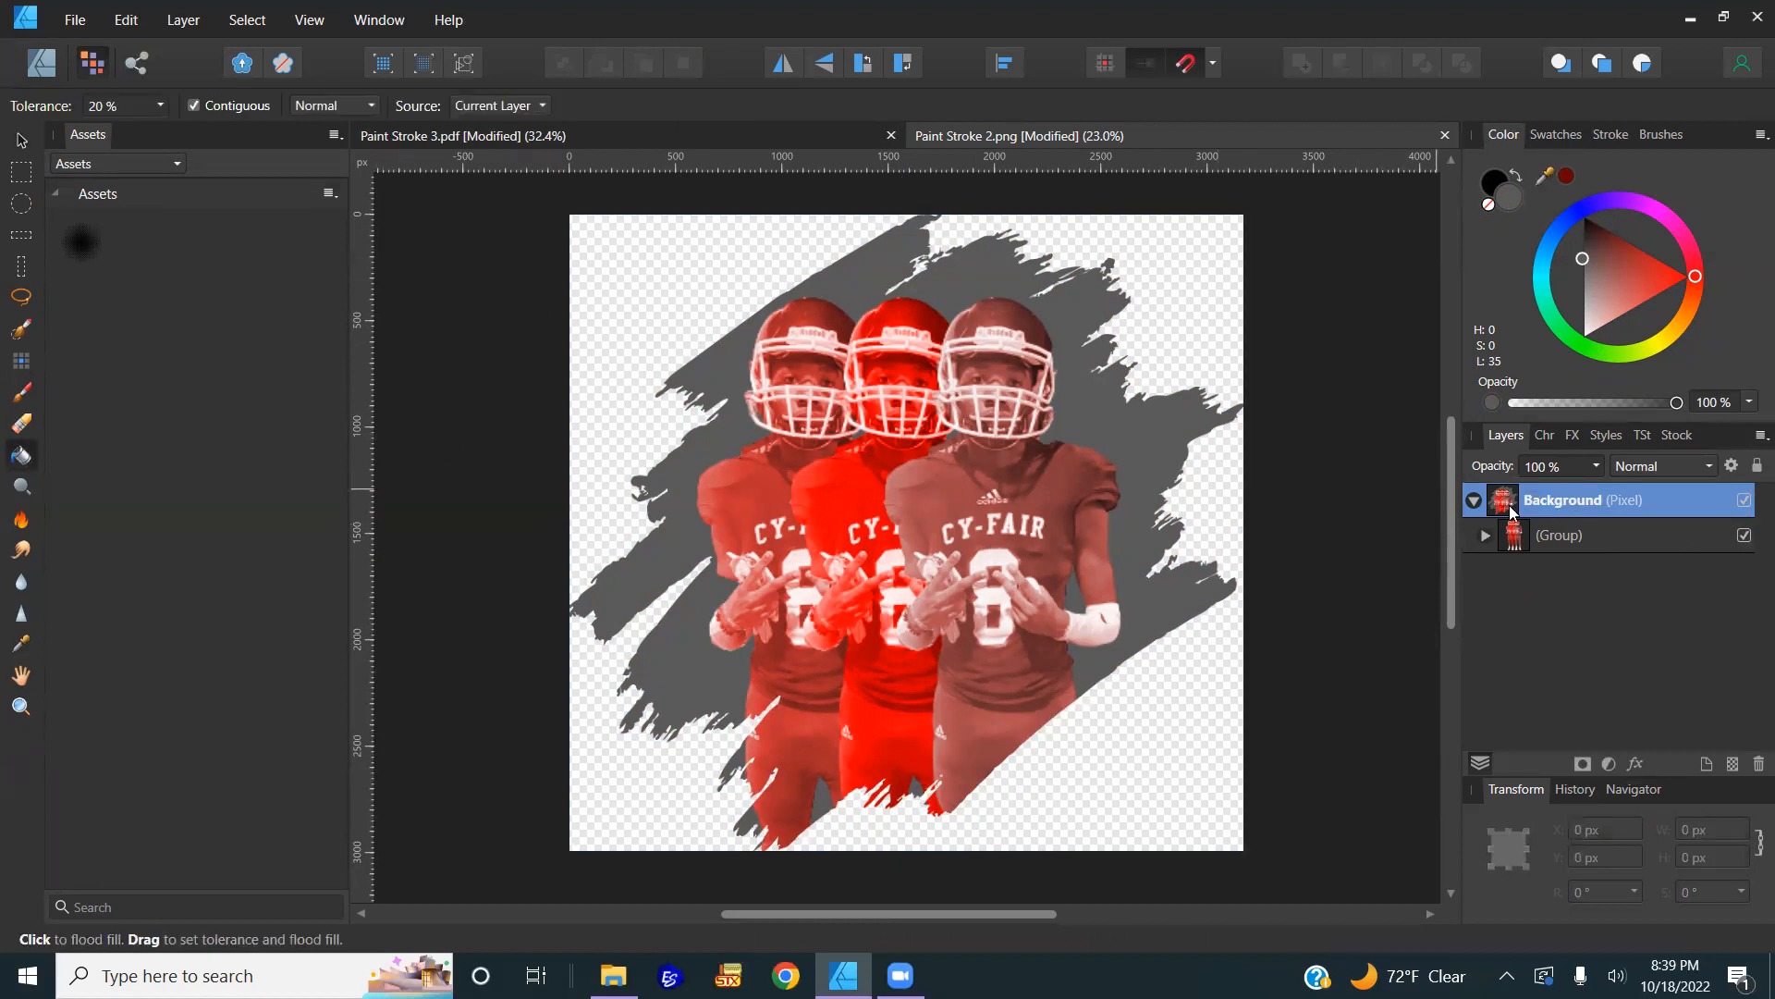
click(1565, 178)
click(1157, 429)
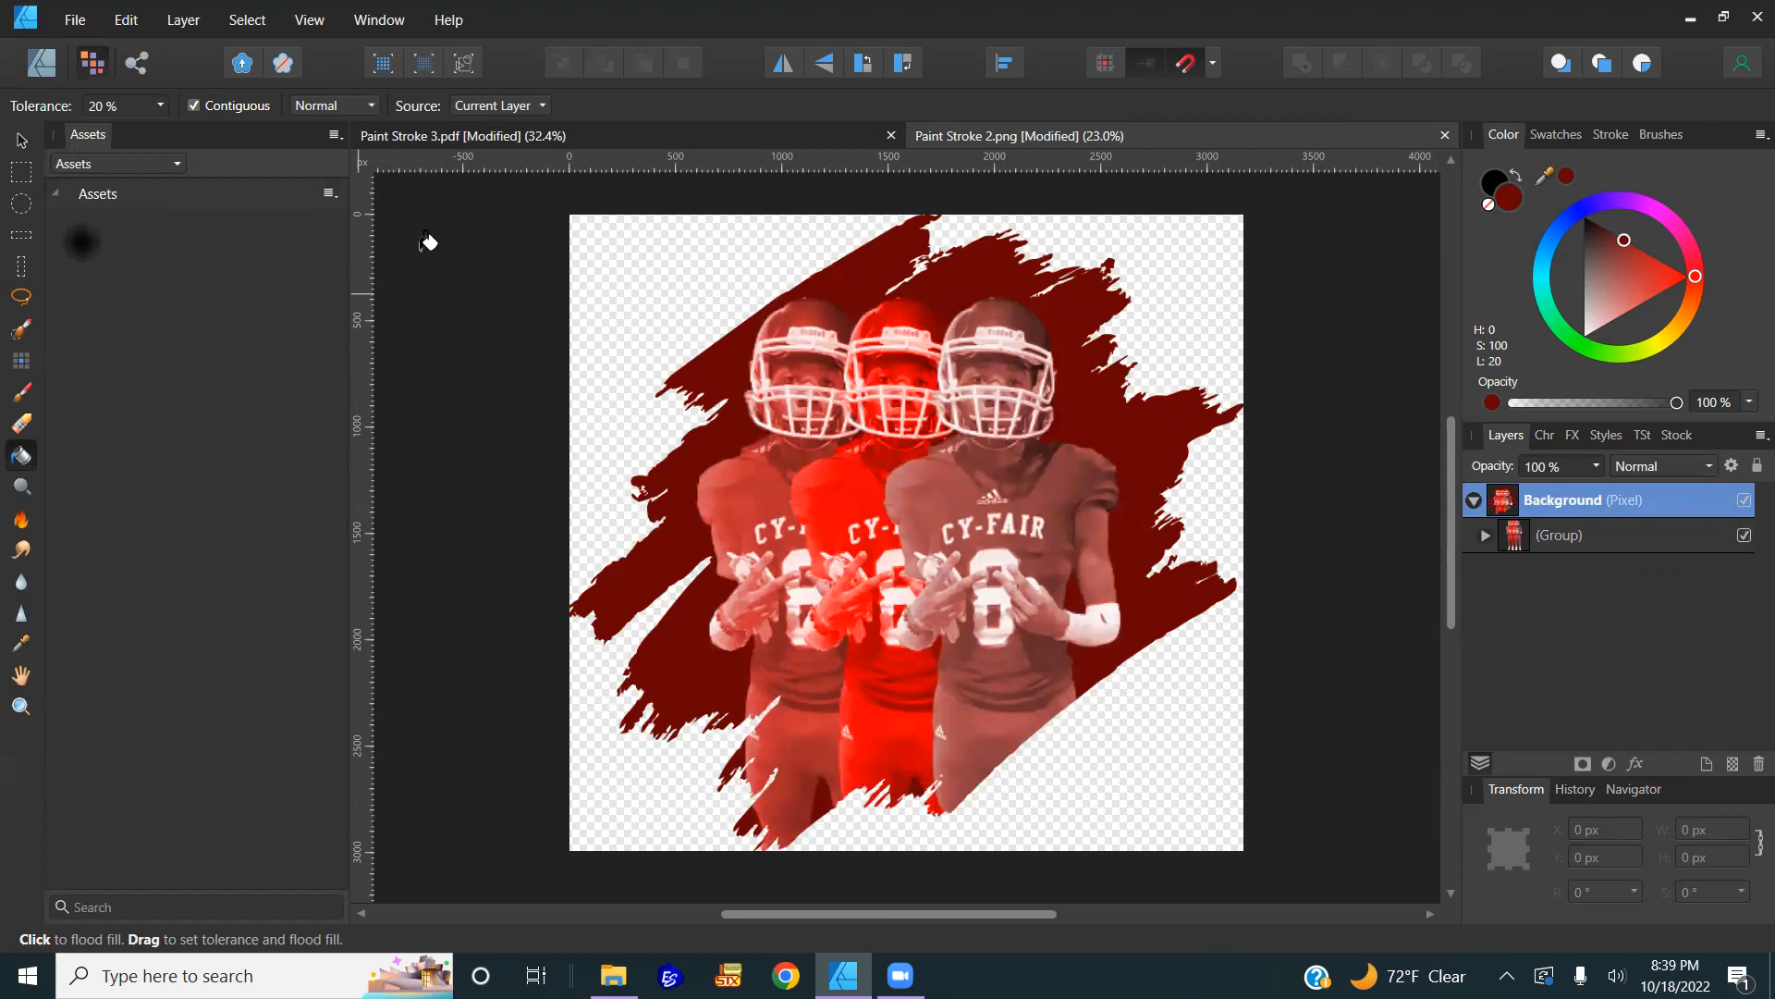
click(19, 139)
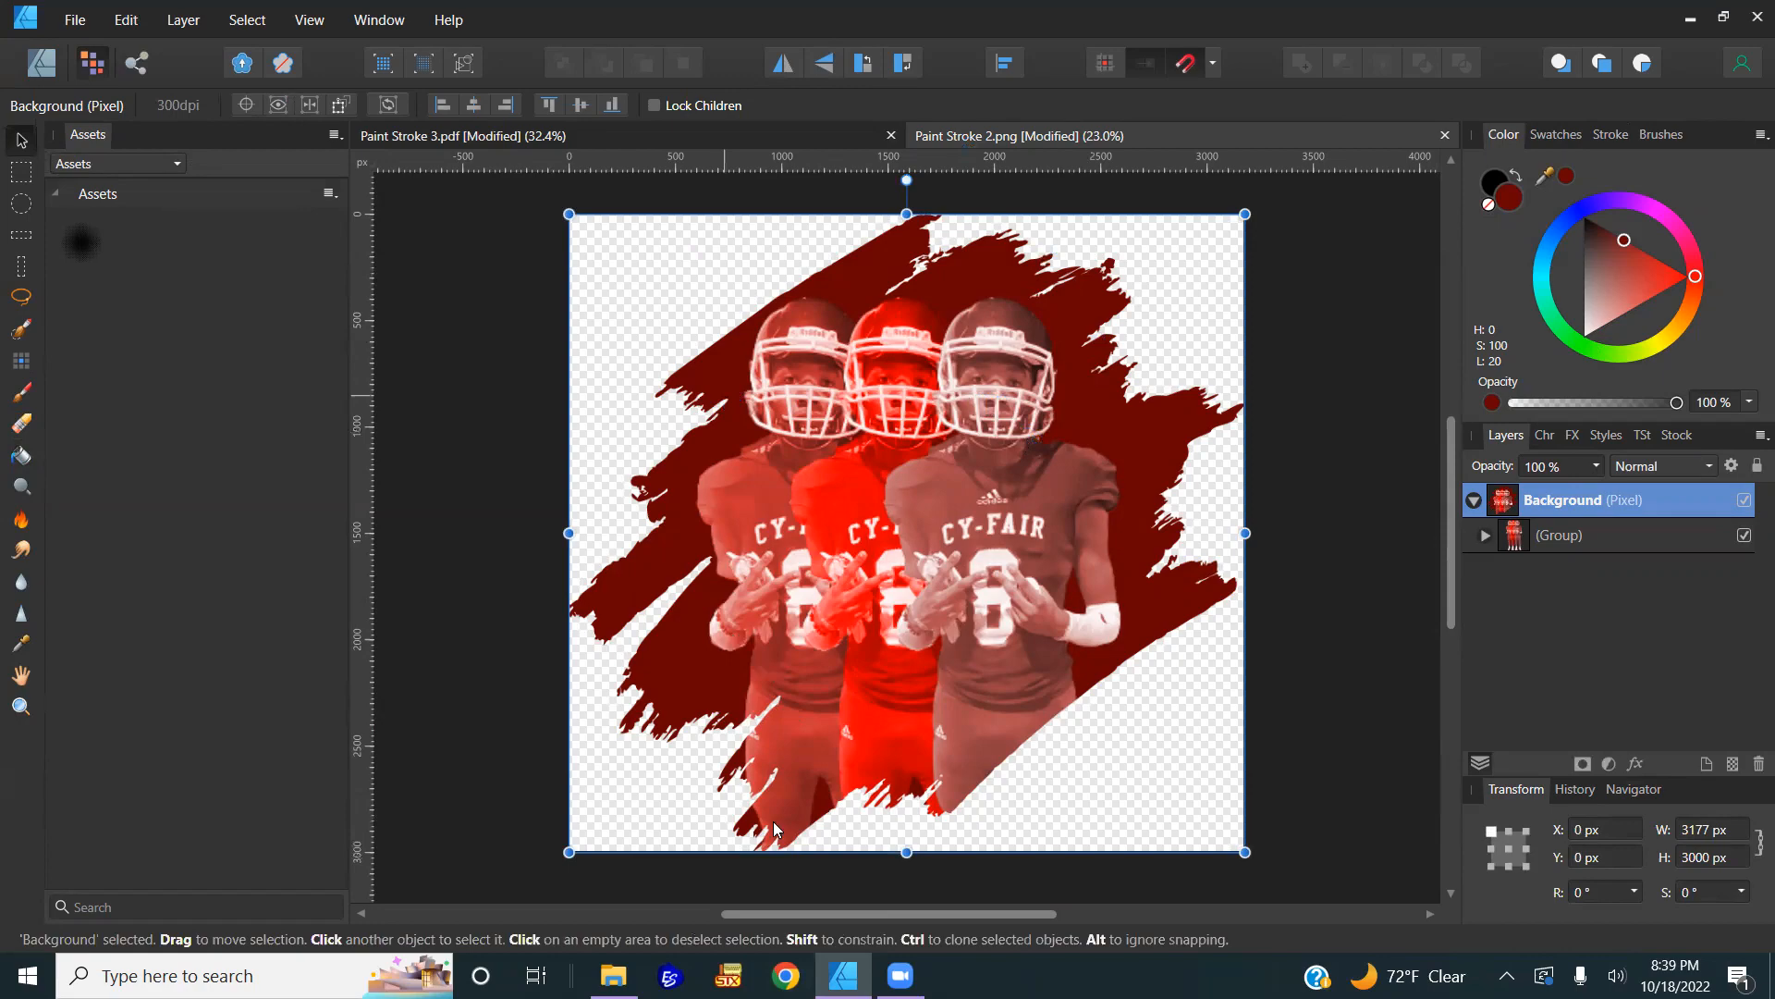
Step: Search Google Images in Chrome for 'paint stroke black'
click(785, 975)
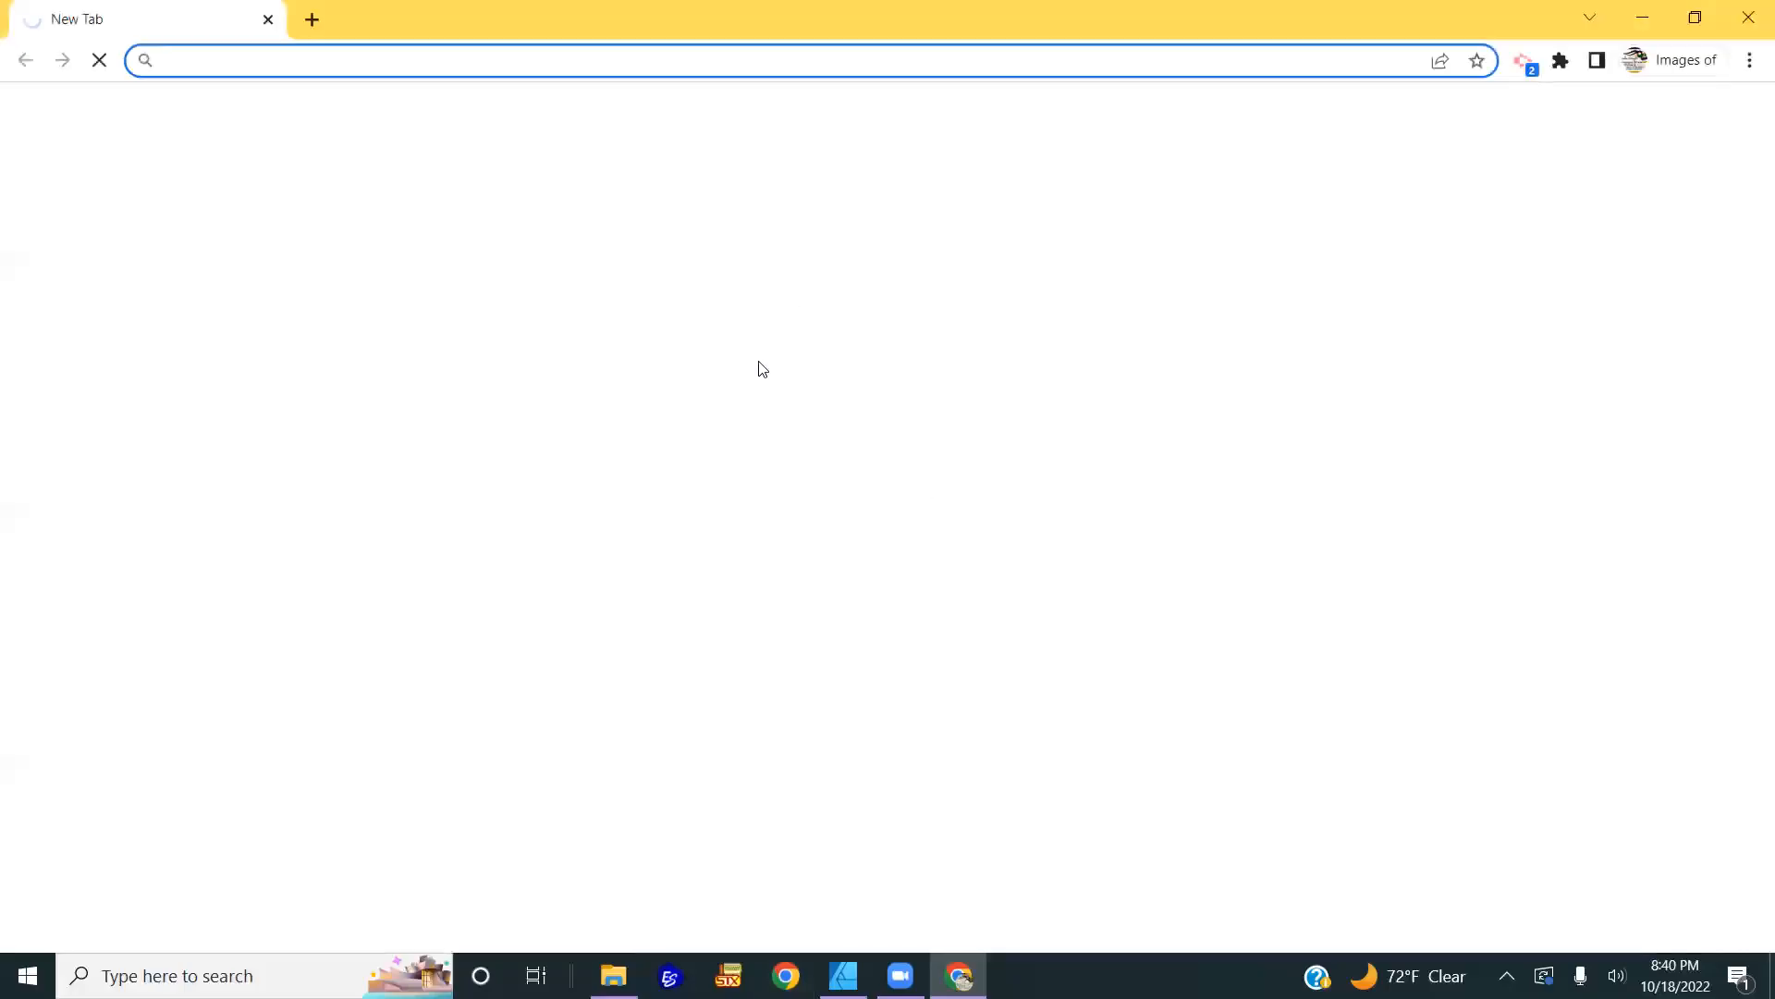
text(pa)
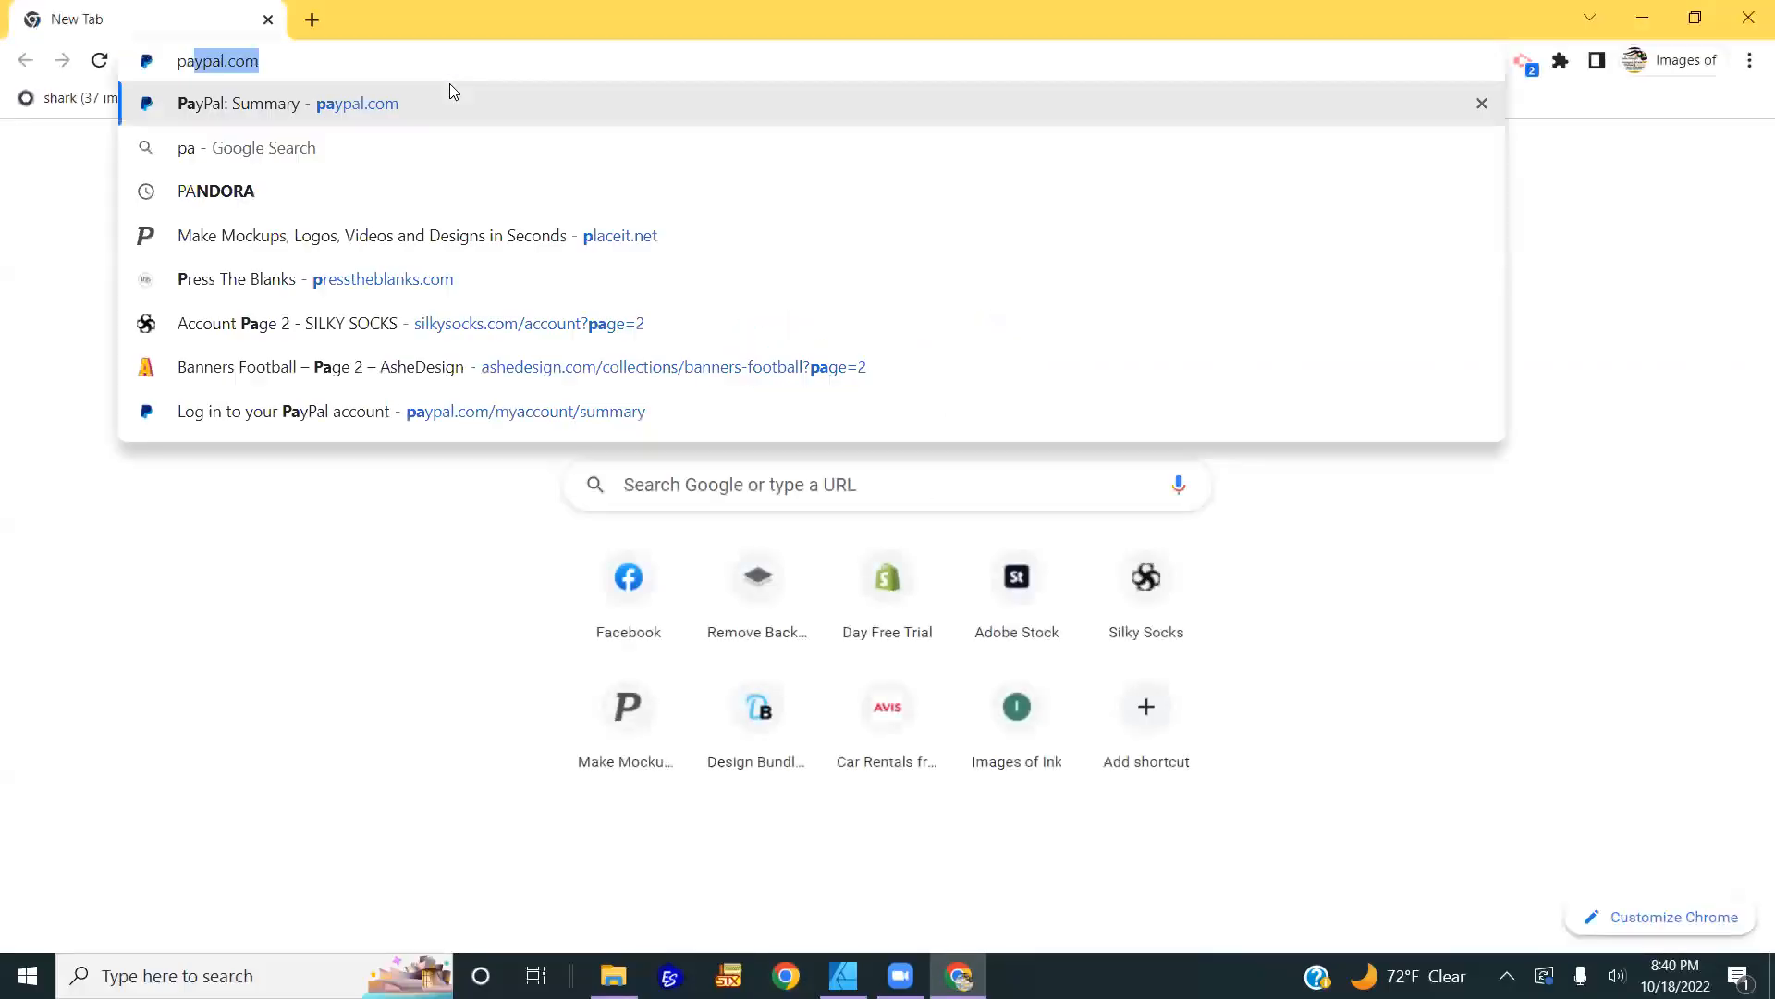
text(int st)
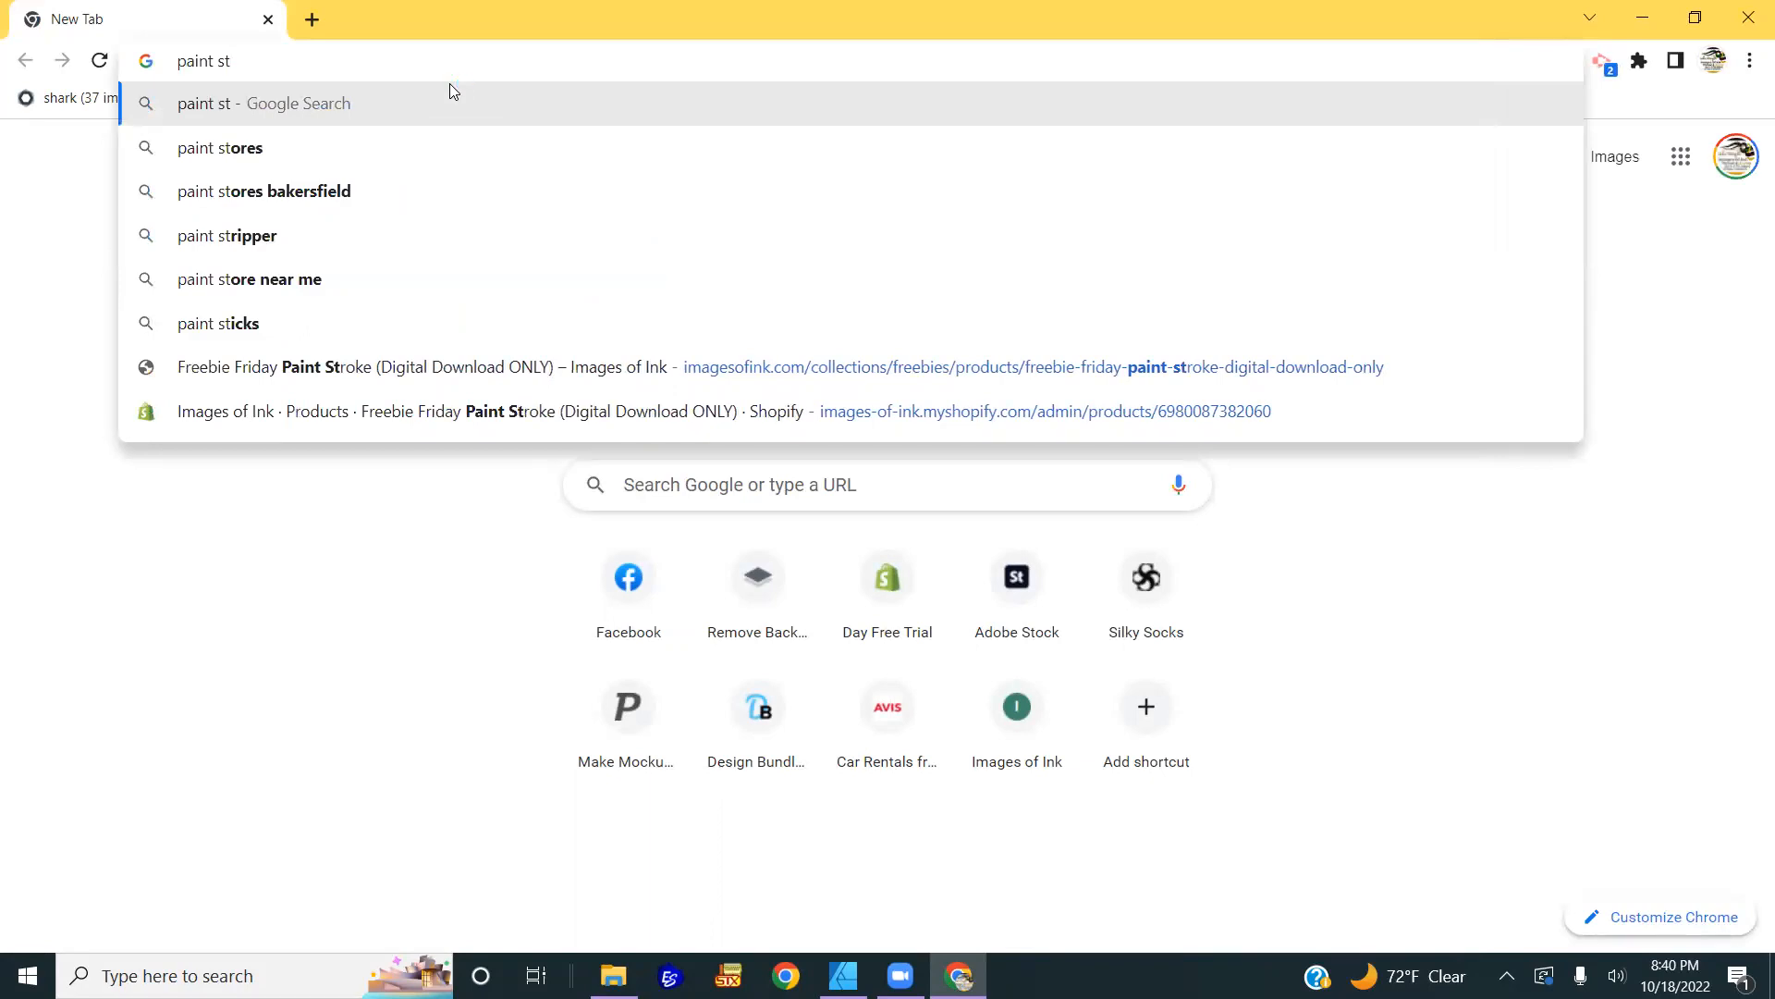
text(roke)
key(Return)
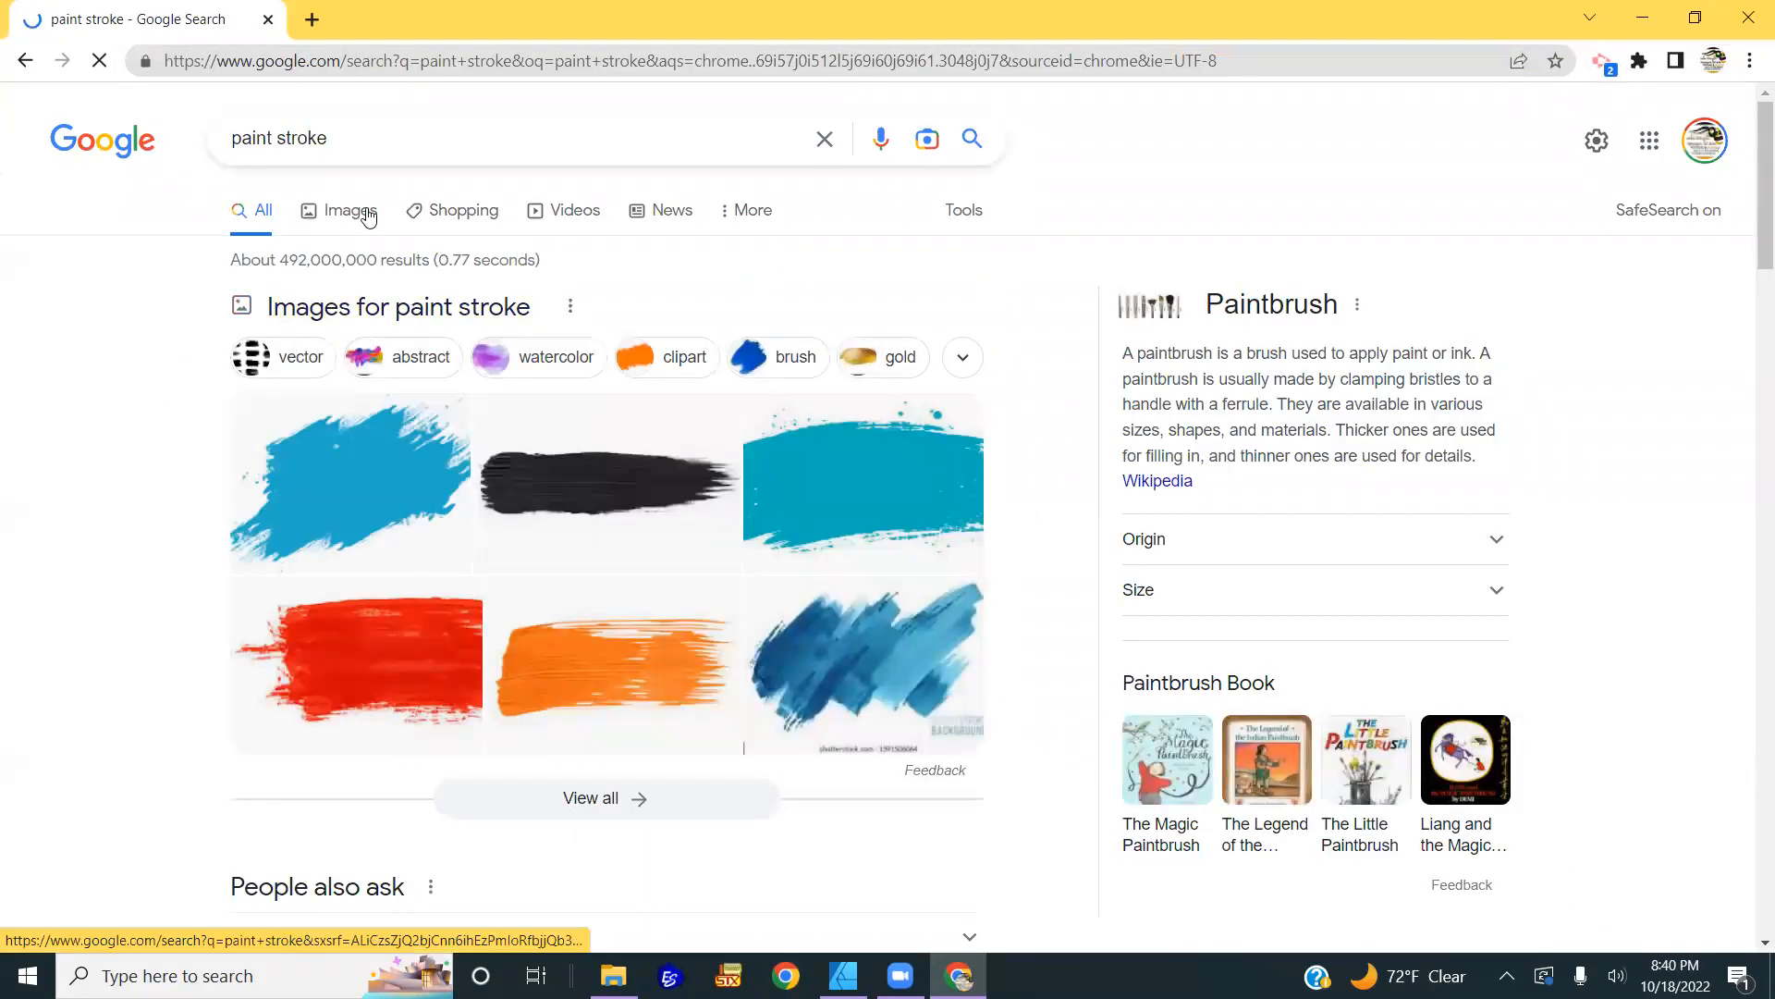
text(black)
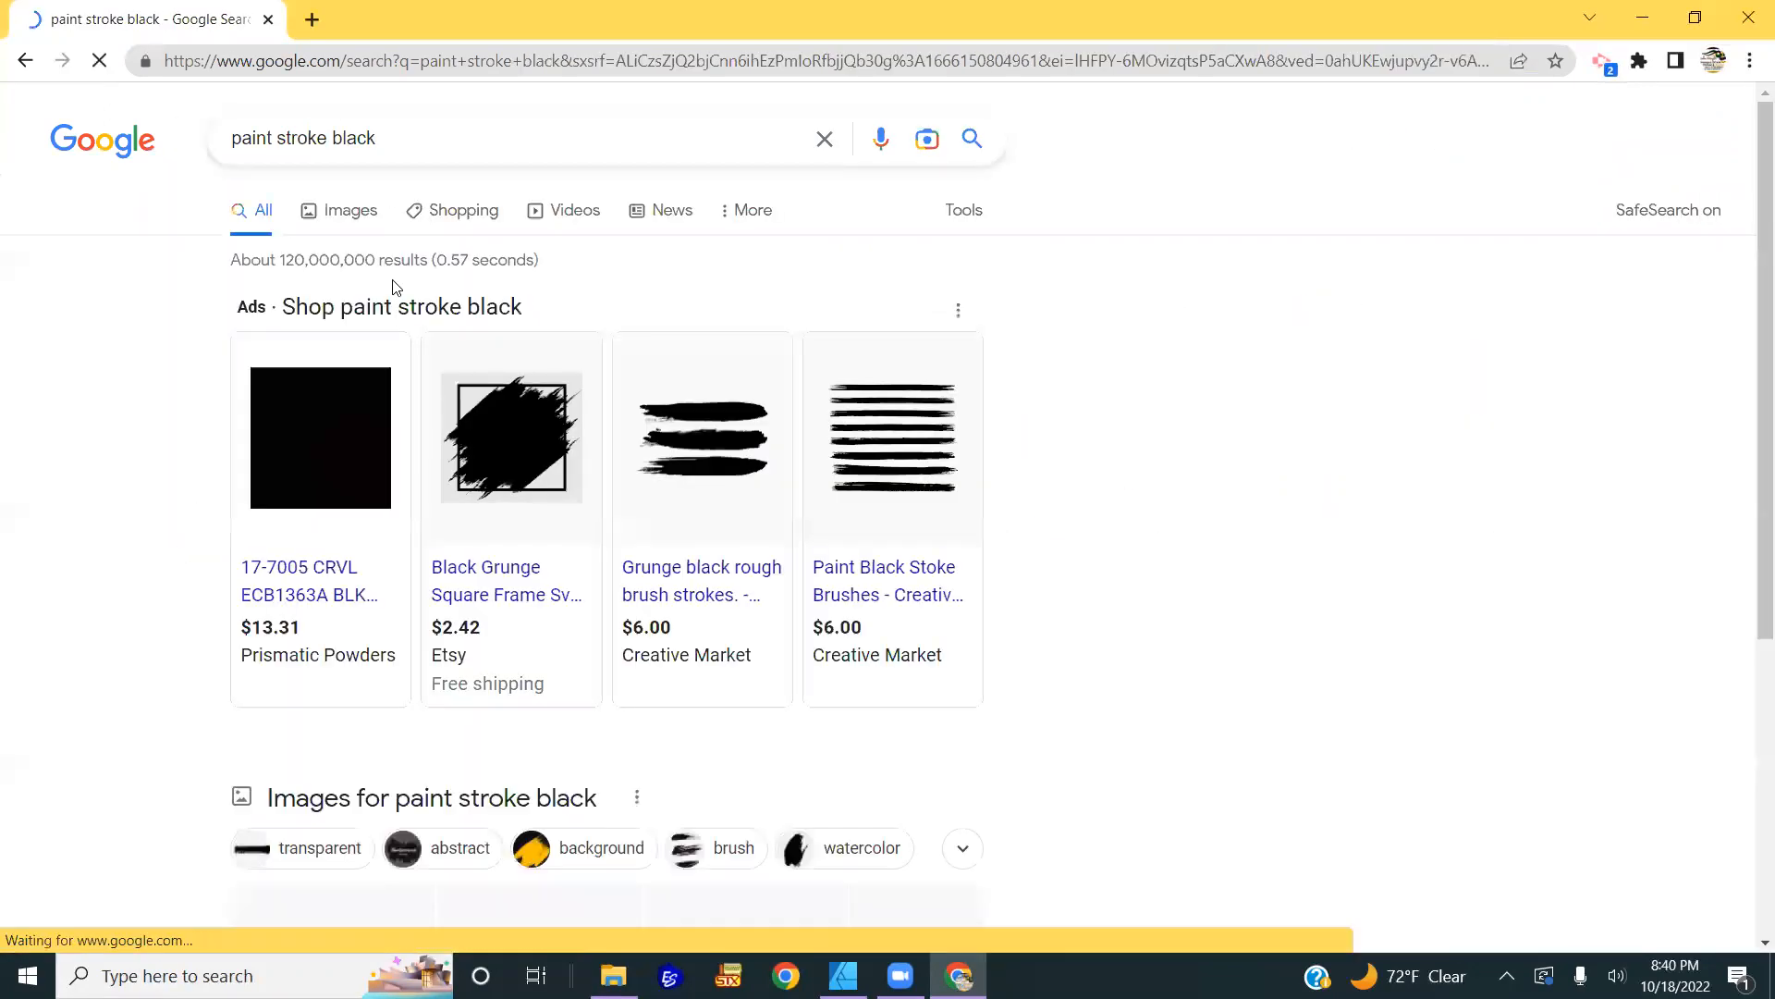
click(362, 215)
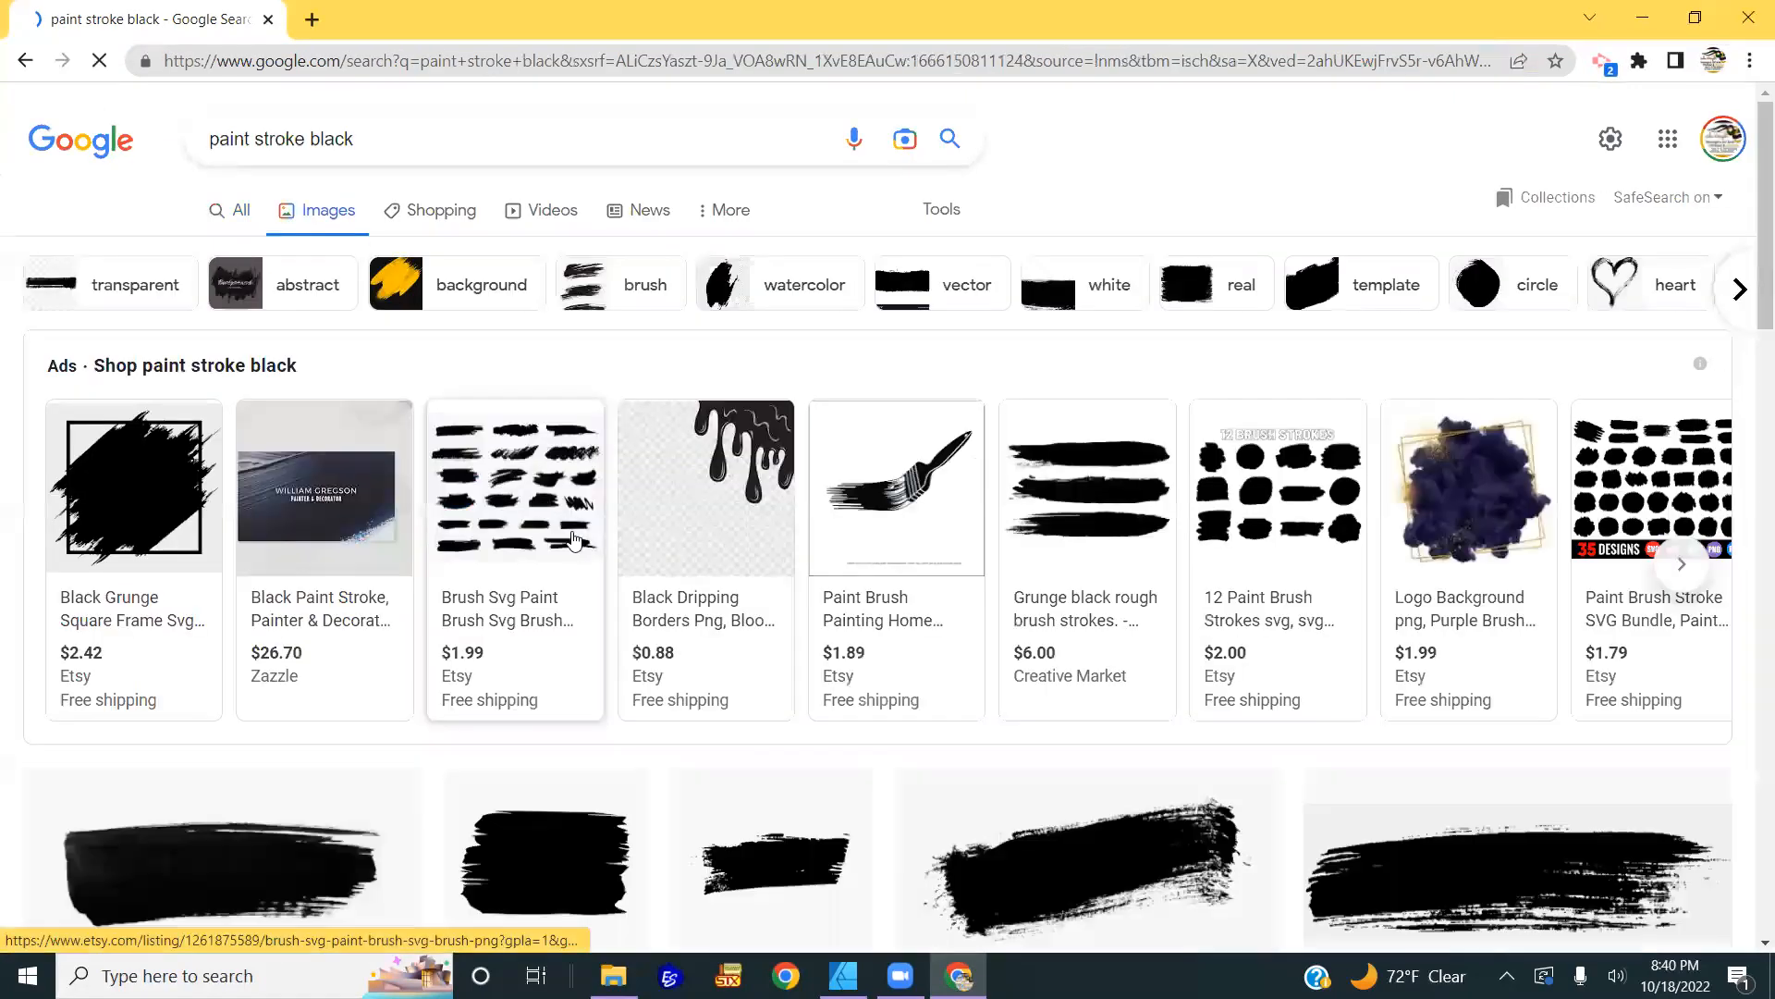
Step: Preview brush-stroke results and copy the iStock dark brush-stroke image
scroll(554, 504, down, 3)
scroll(517, 638, down, 1)
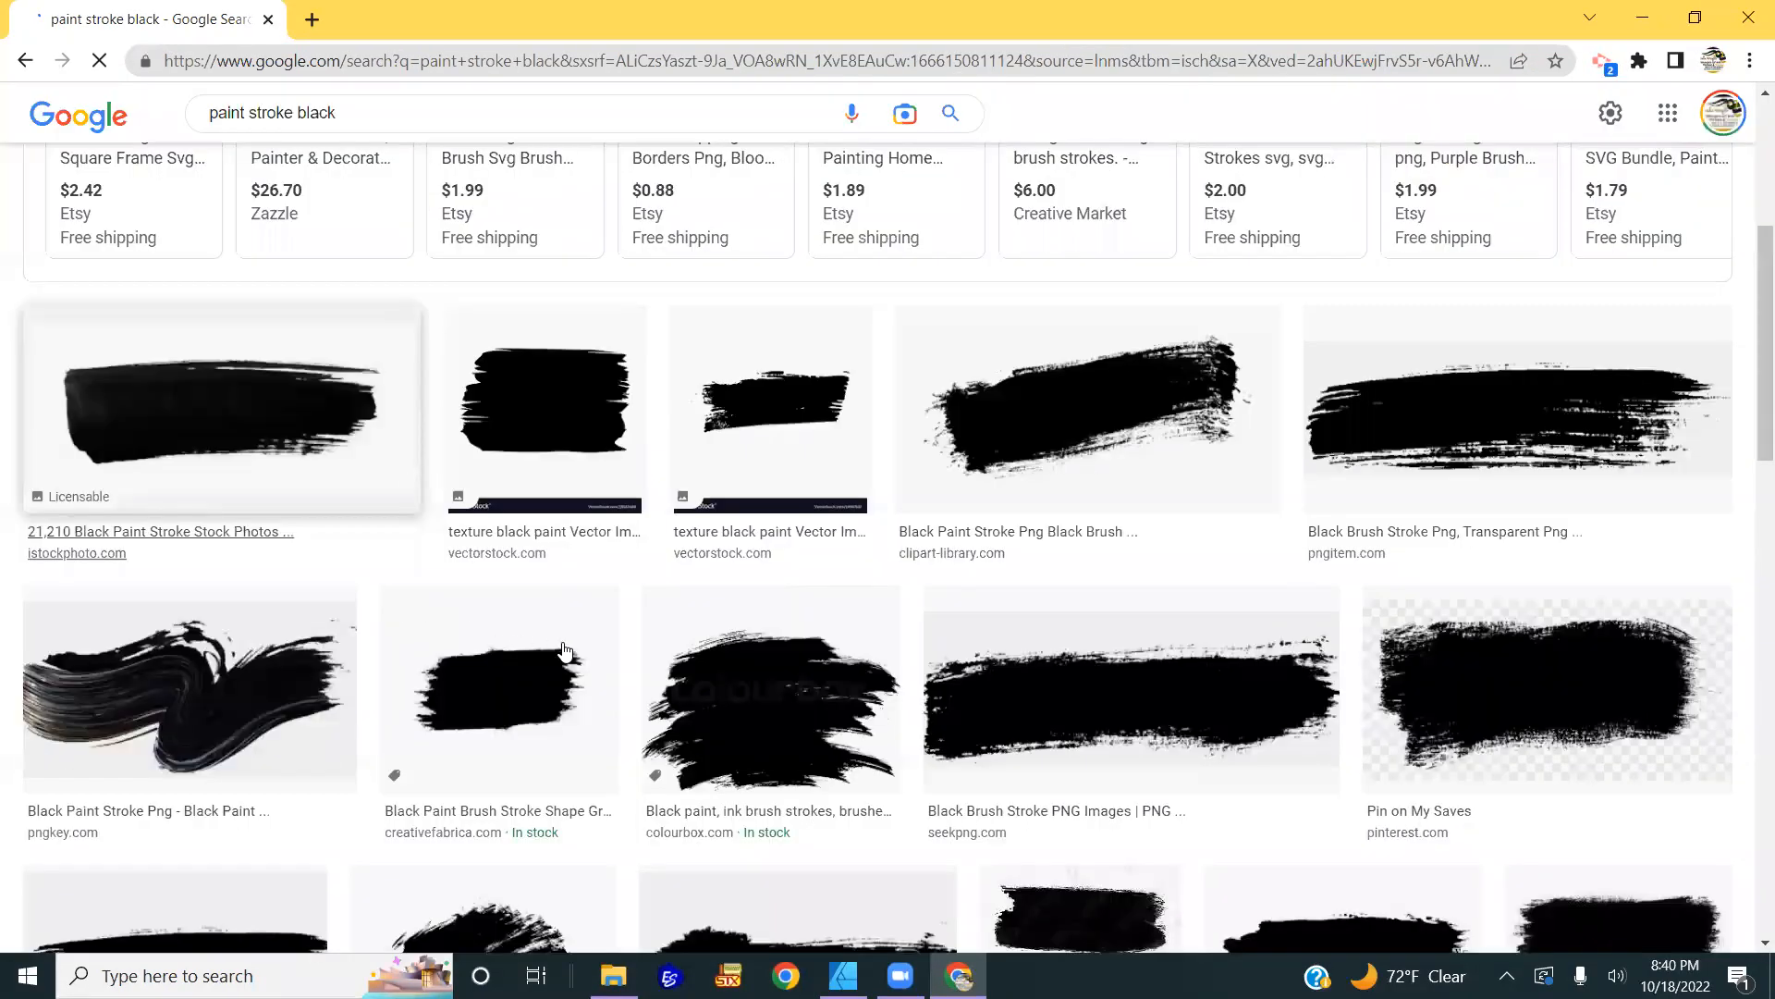
scroll(814, 592, down, 1)
click(788, 592)
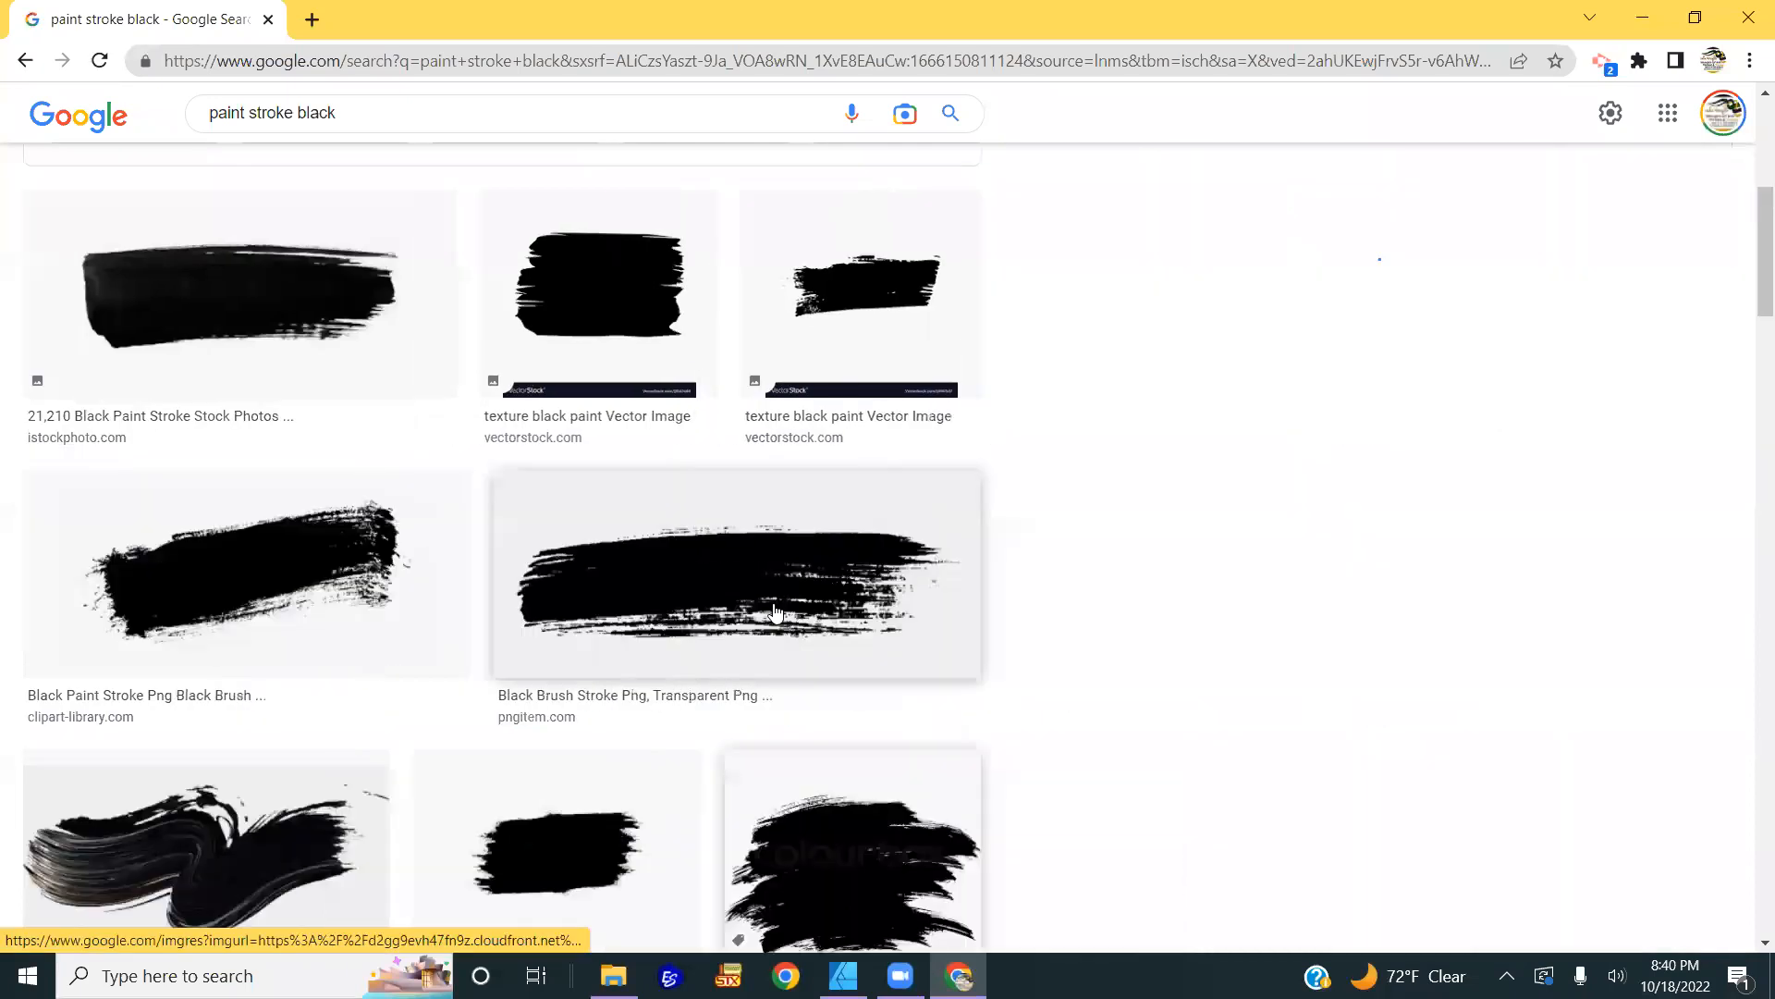
scroll(647, 564, down, 2)
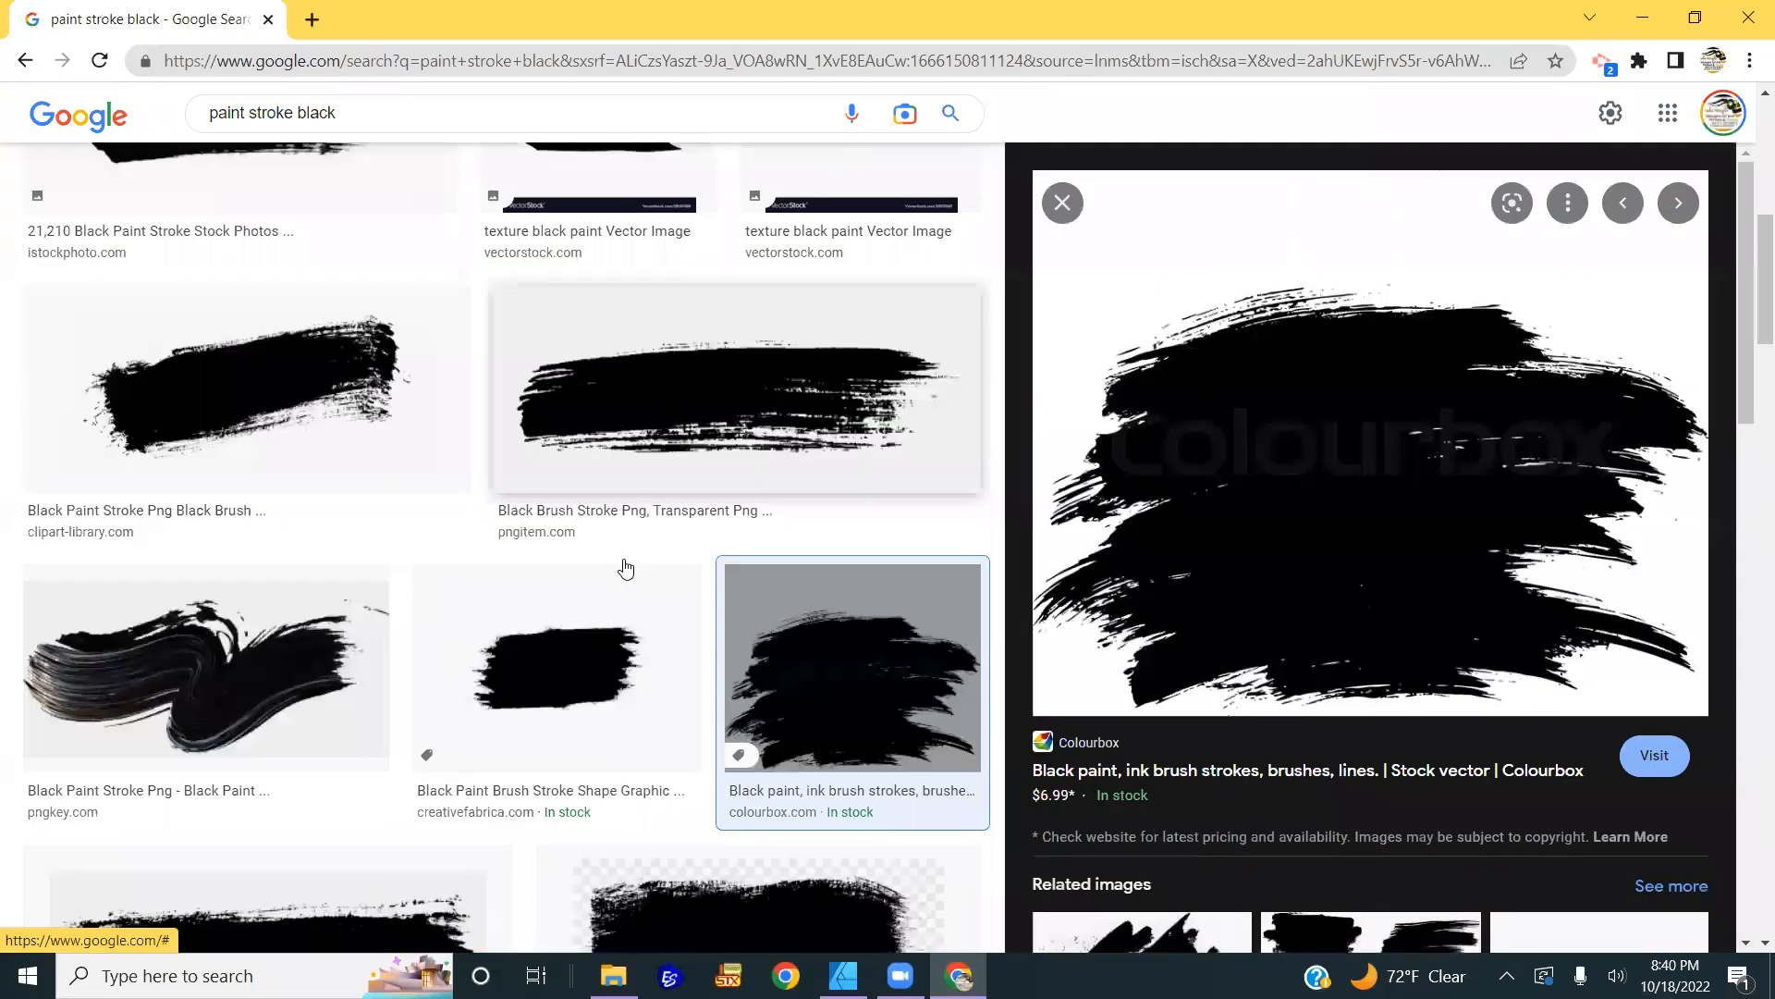
scroll(555, 592, down, 6)
scroll(485, 598, down, 4)
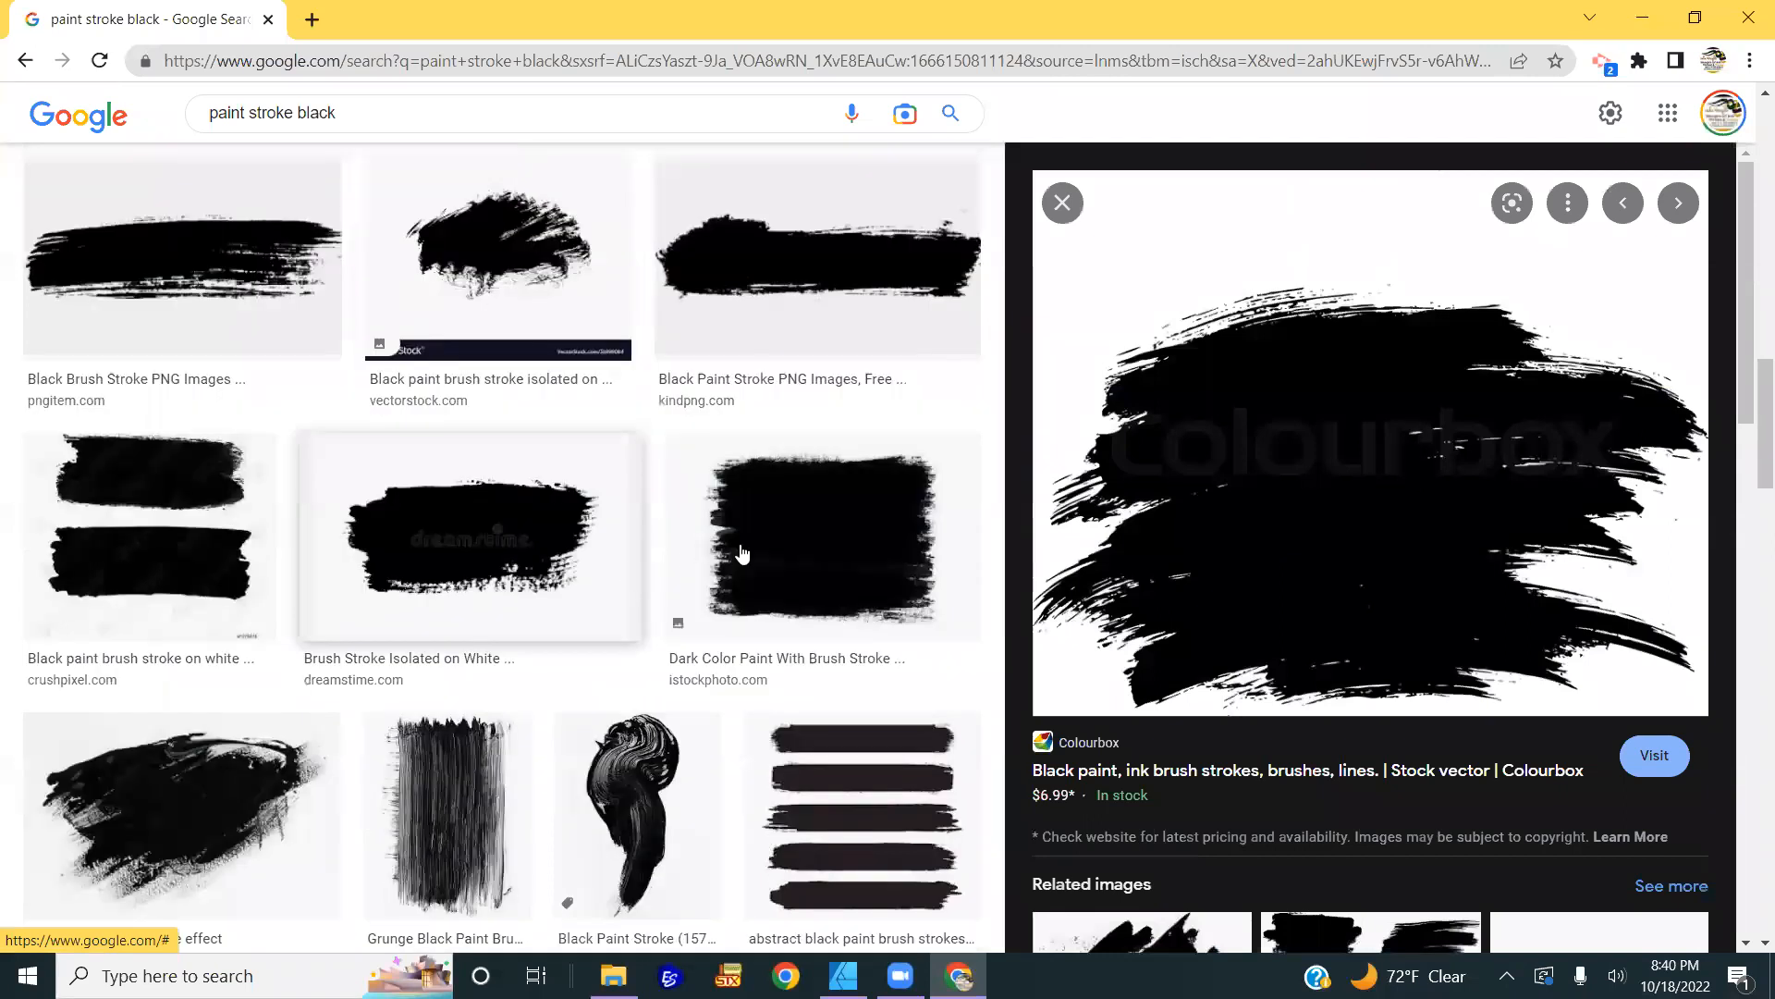
click(795, 547)
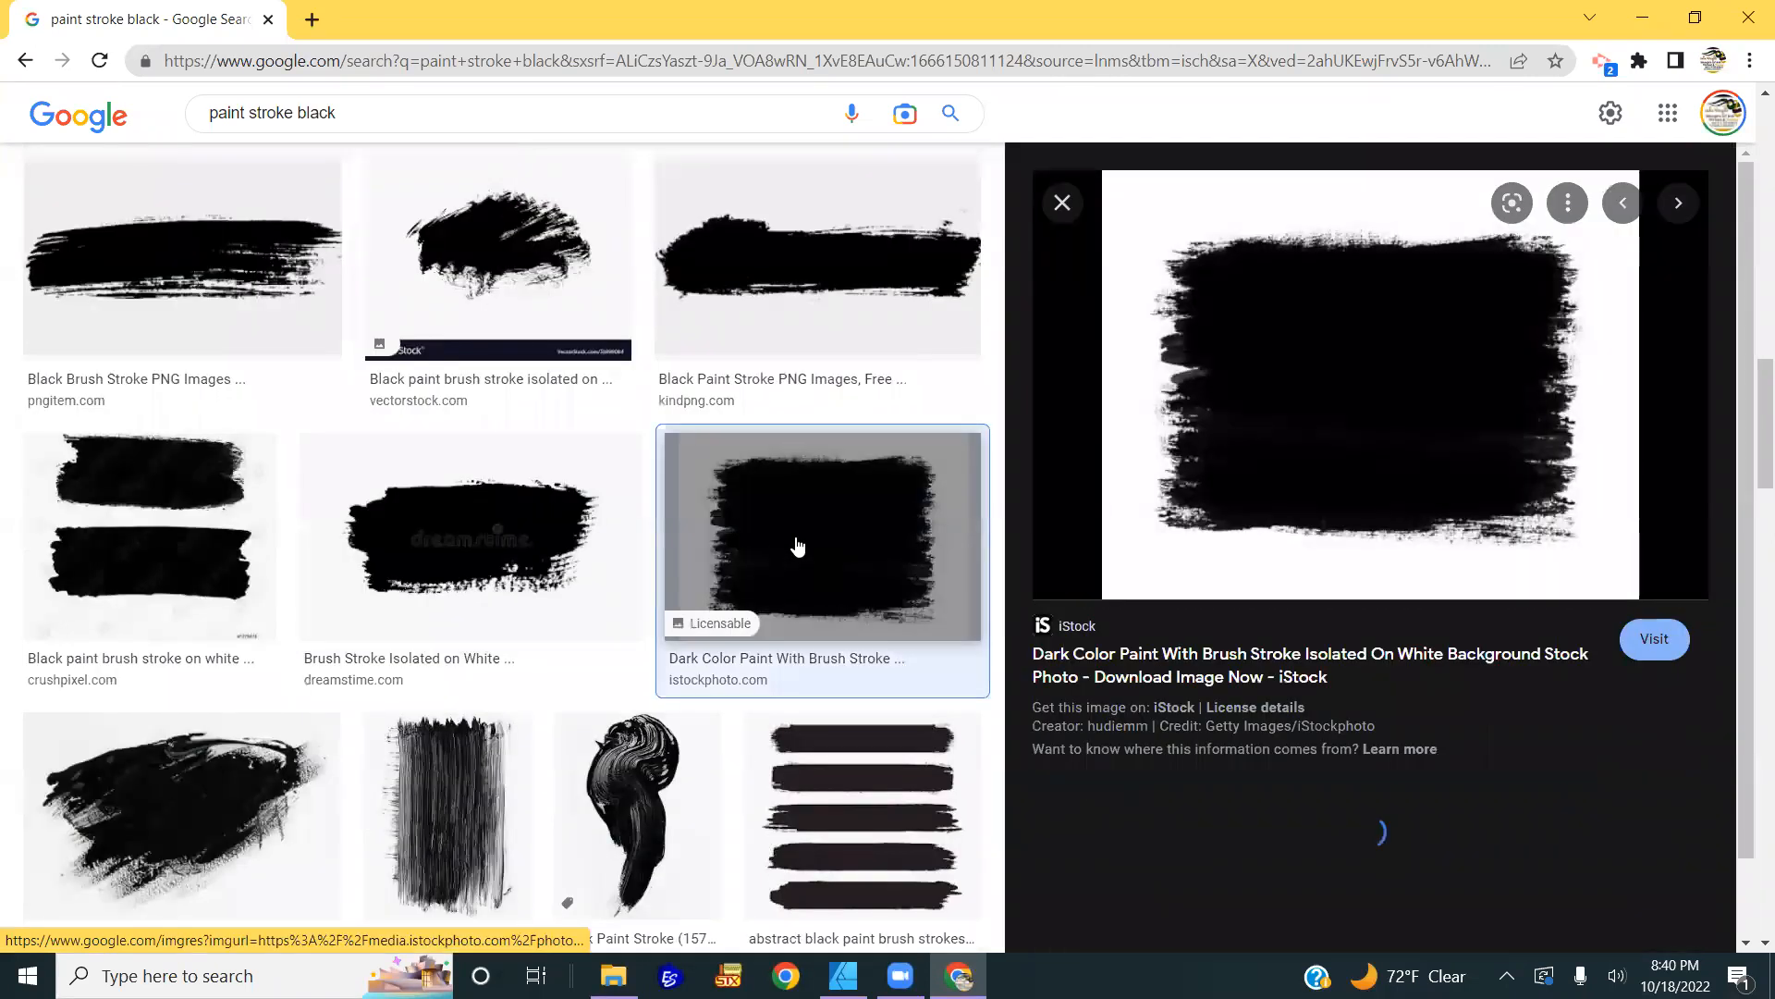
right_click(1328, 370)
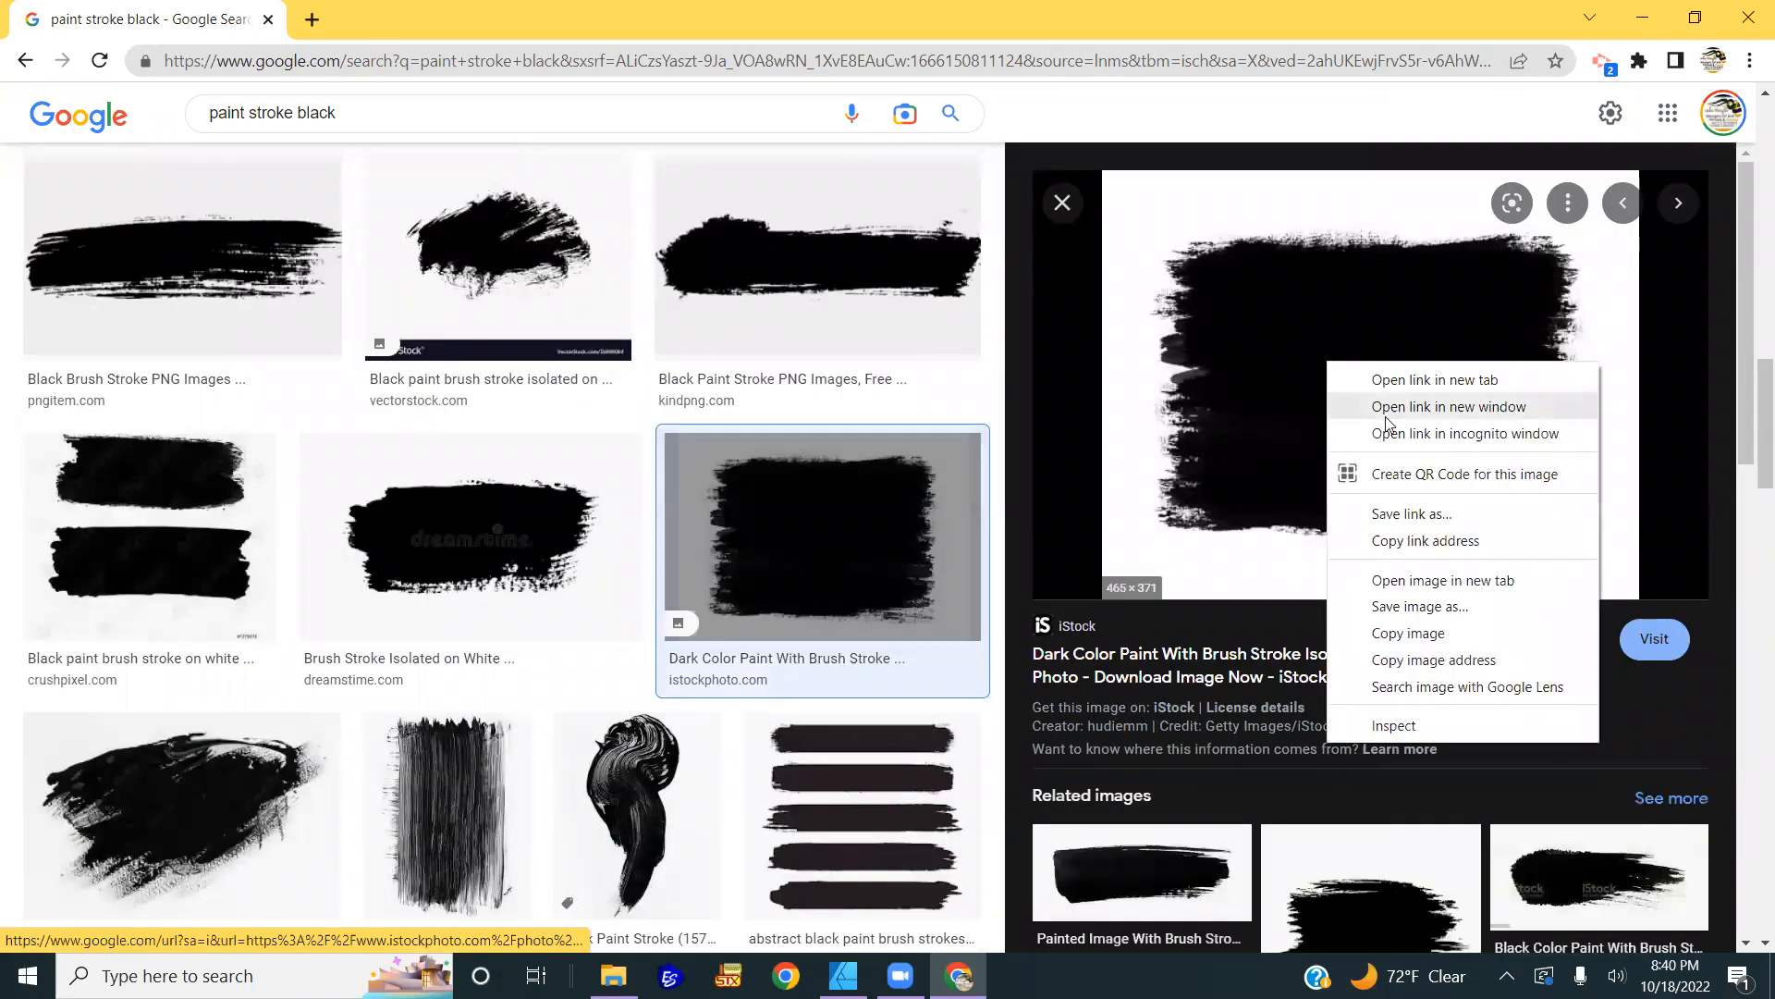
click(1425, 645)
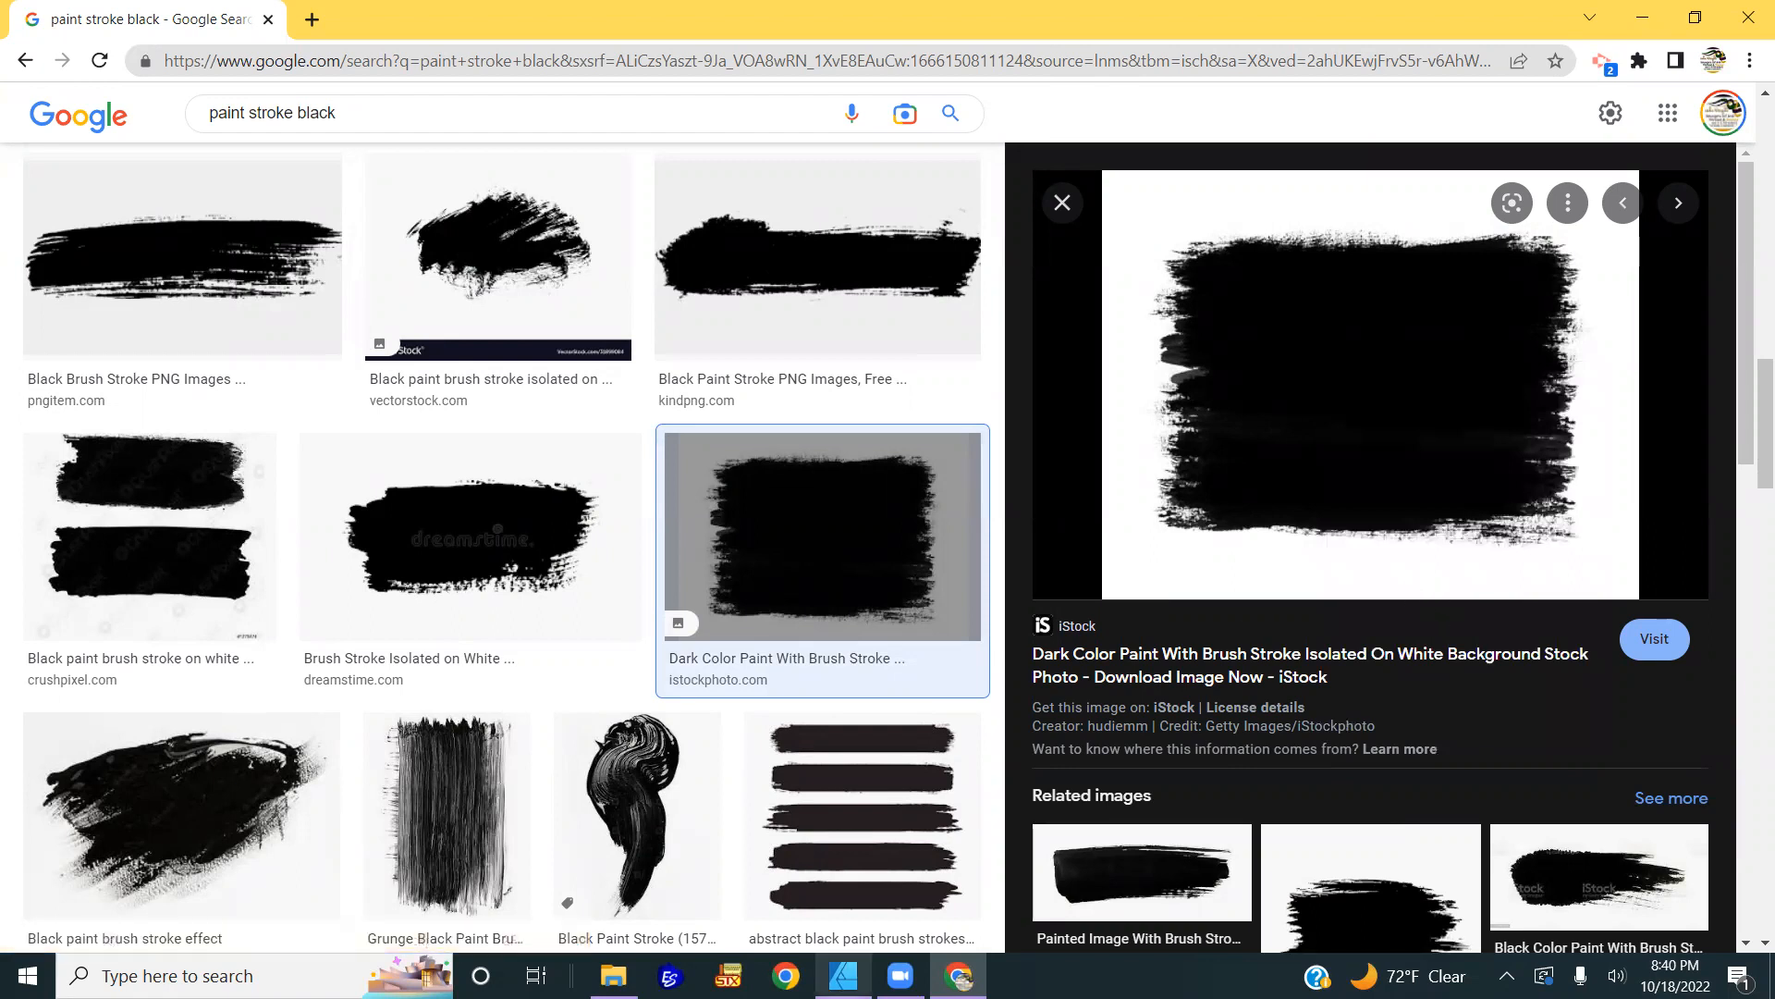
mouse_move(843, 976)
Step: Hide the football artwork layer in Paint Stroke 2.png and clear the selection
click(843, 976)
click(489, 523)
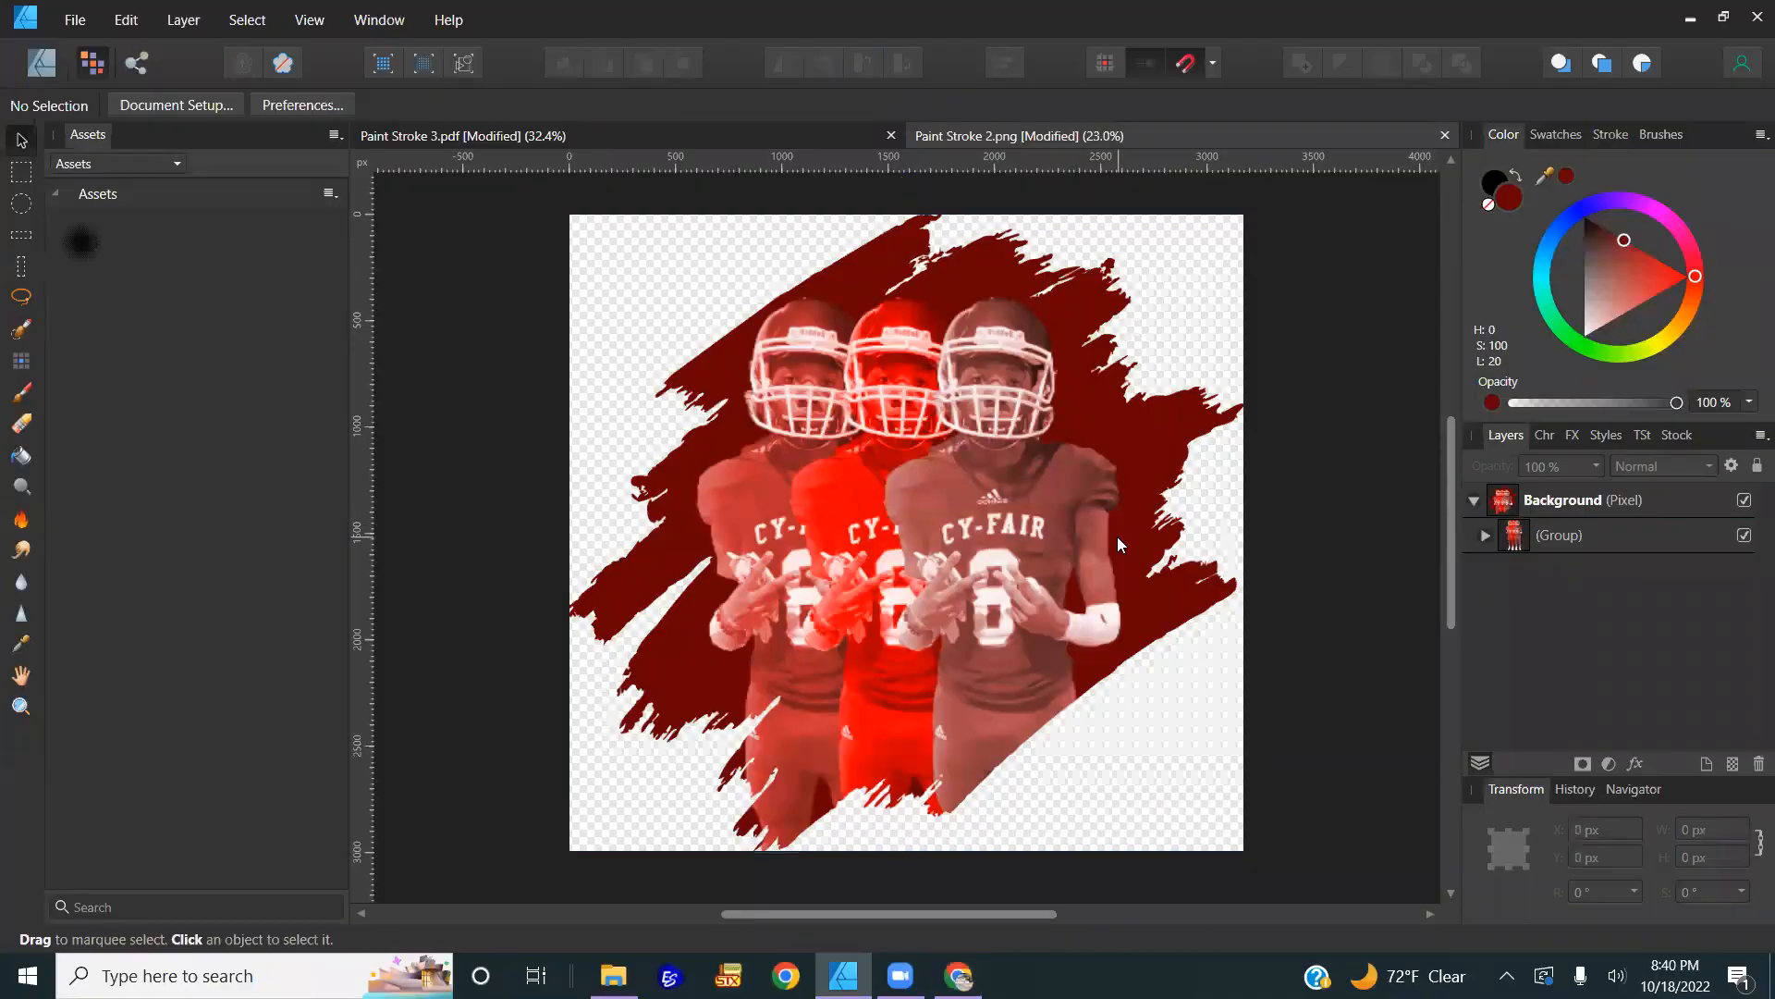
click(1117, 536)
click(1744, 500)
click(1191, 514)
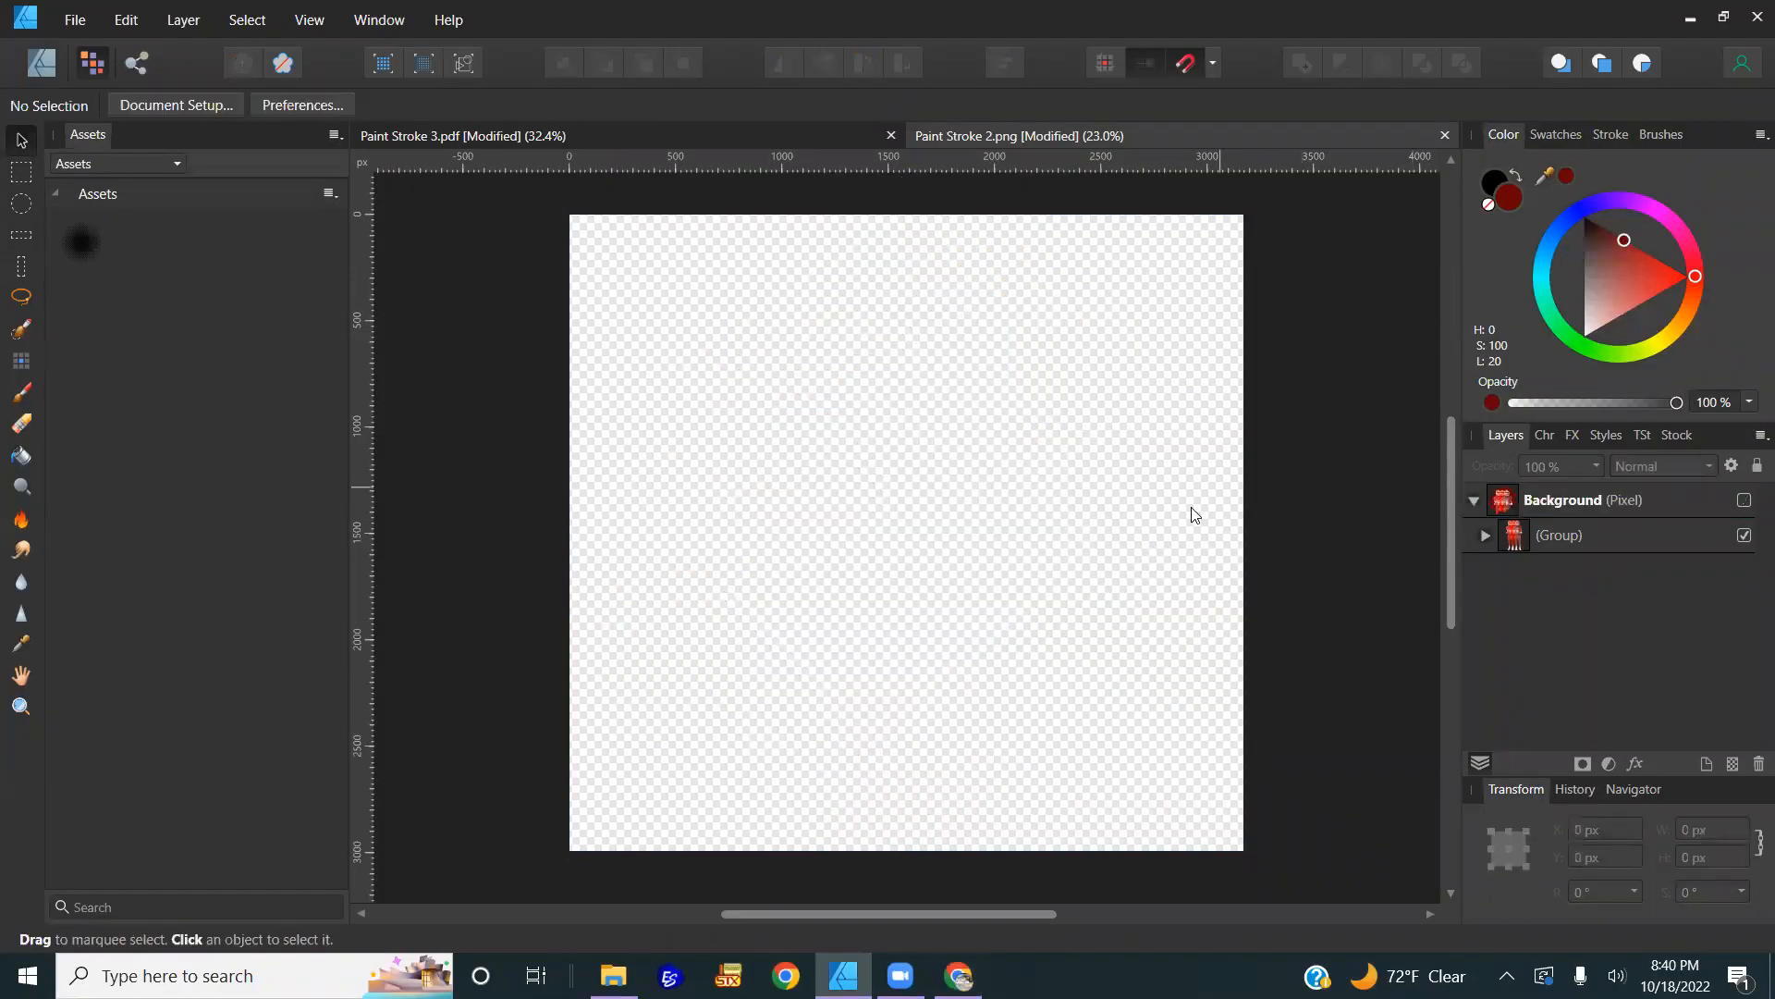
Step: Paste the brush-stroke image, enlarge it to about 2390×1907 px, and centre it
key(ctrl+v)
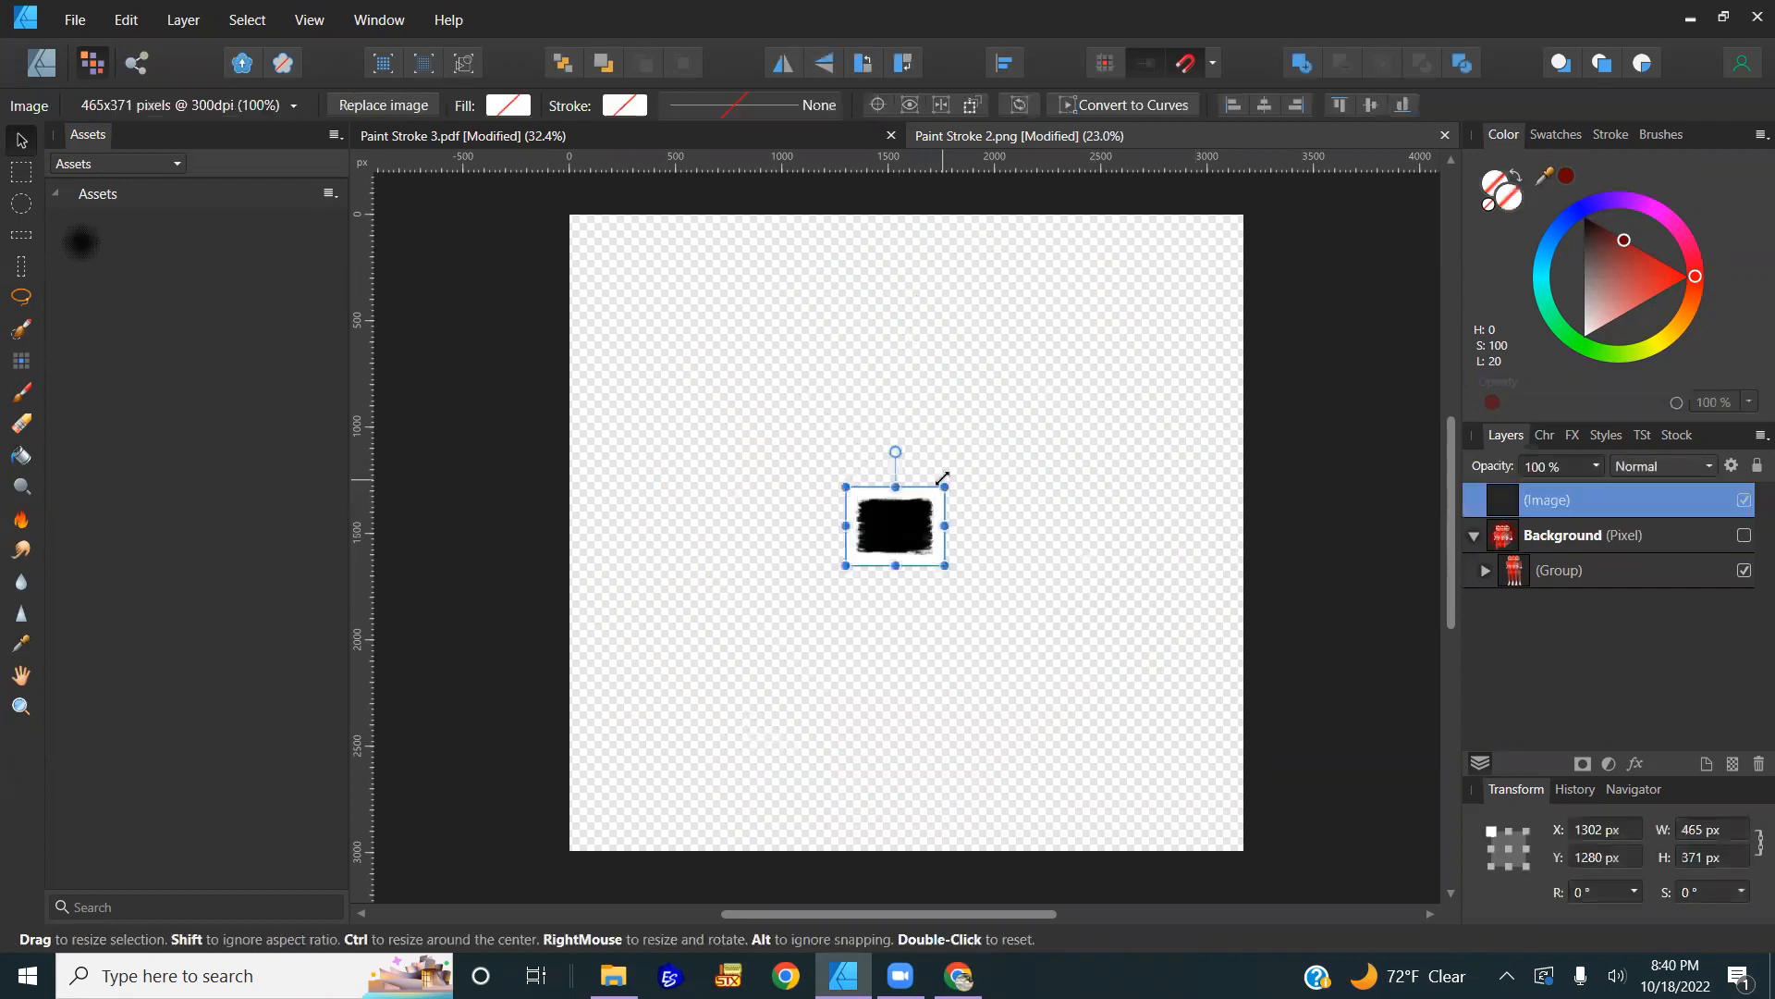
drag(957, 481, 1367, 150)
mouse_move(1144, 372)
mouse_down()
mouse_move(850, 636)
mouse_move(977, 558)
mouse_up()
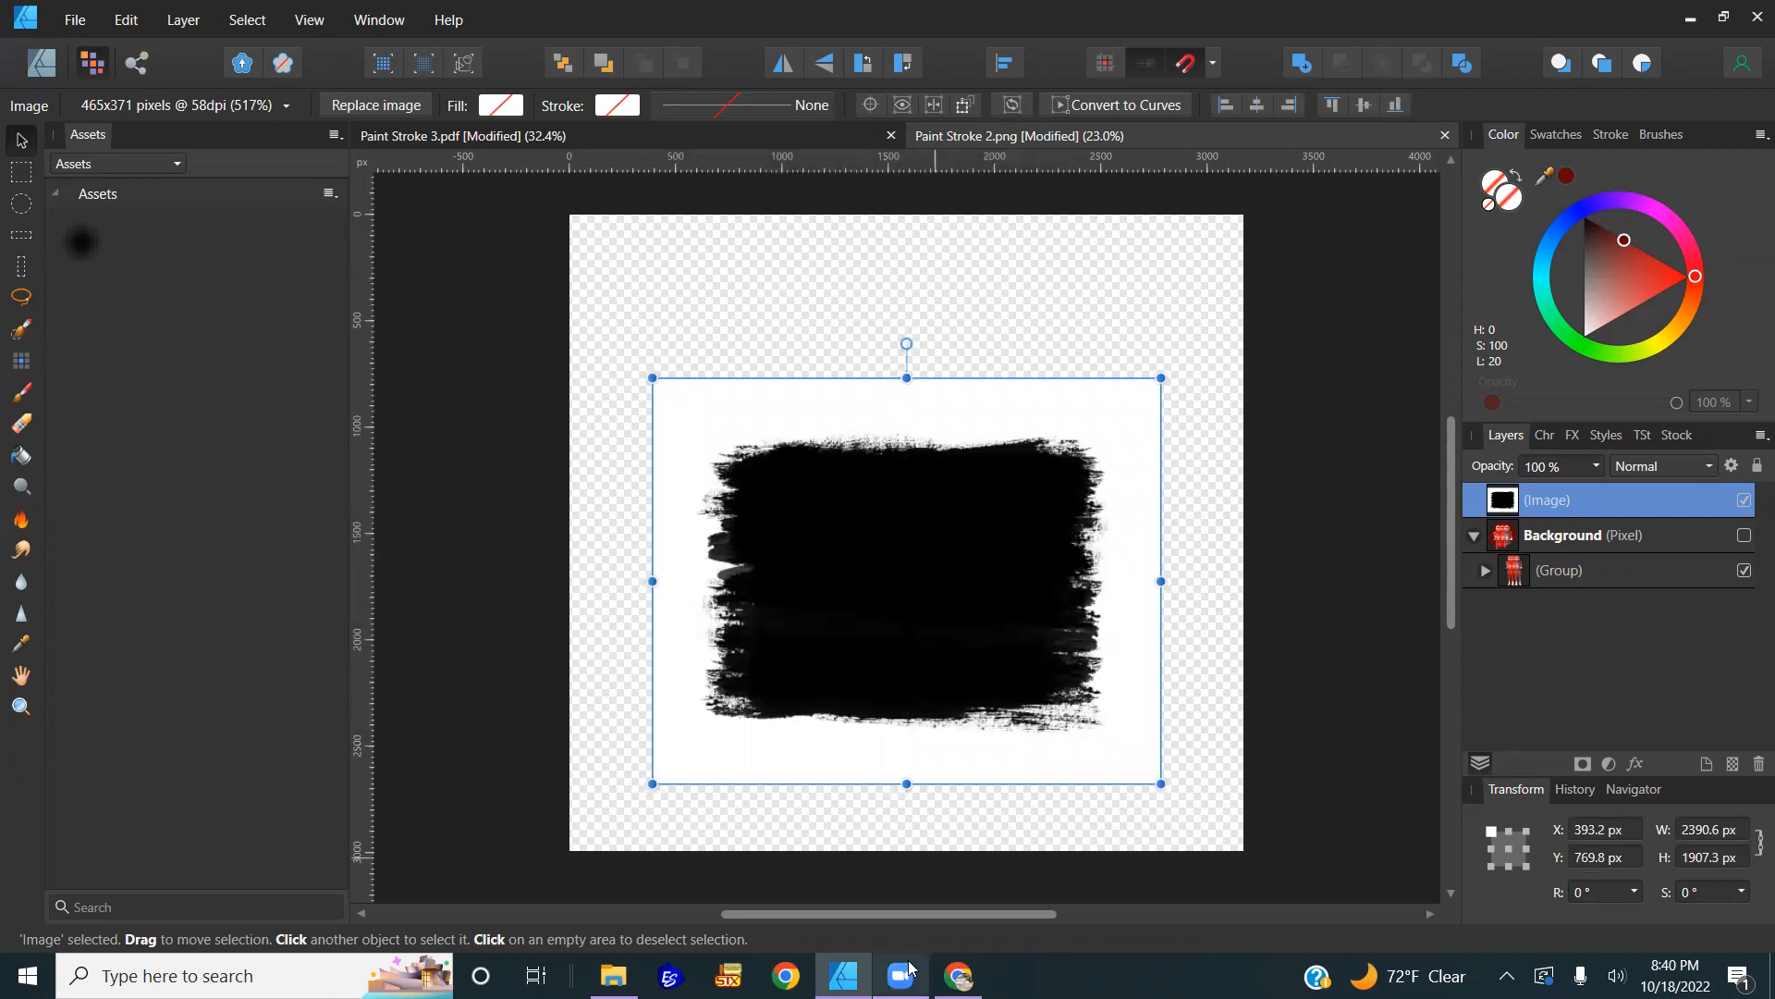
mouse_move(843, 975)
click(959, 975)
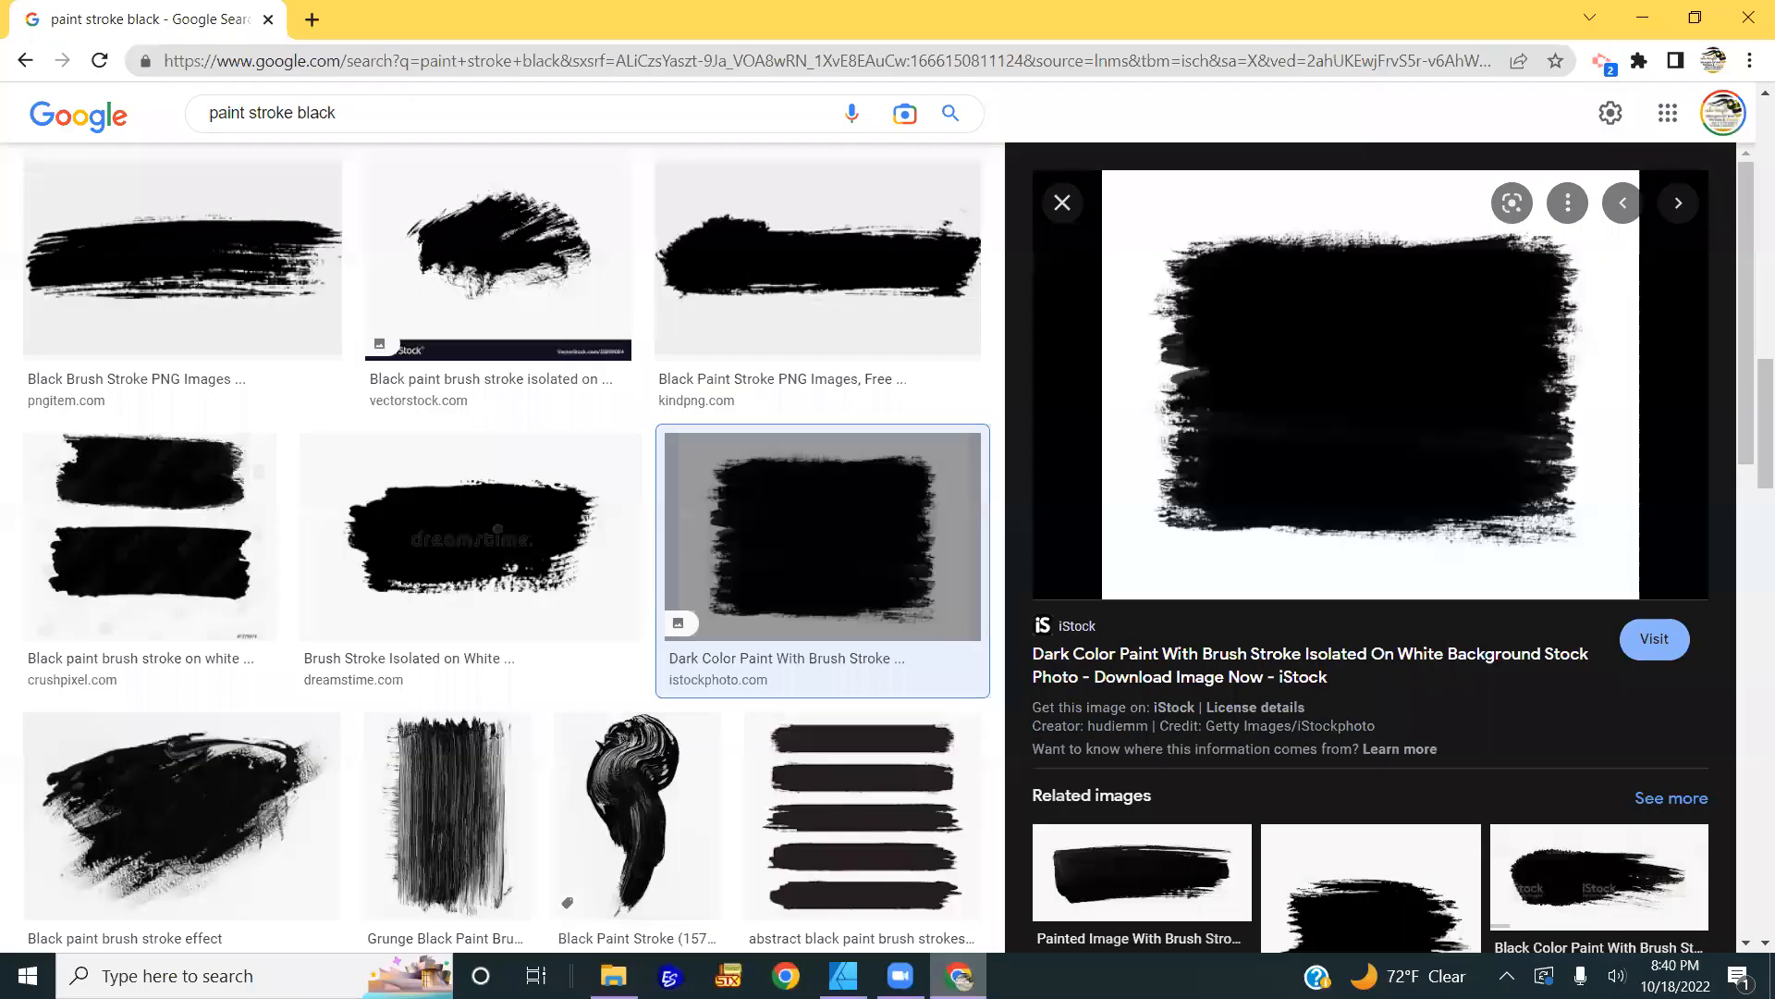
Step: Refine the image search to 'paint stroke black transparent'
click(959, 975)
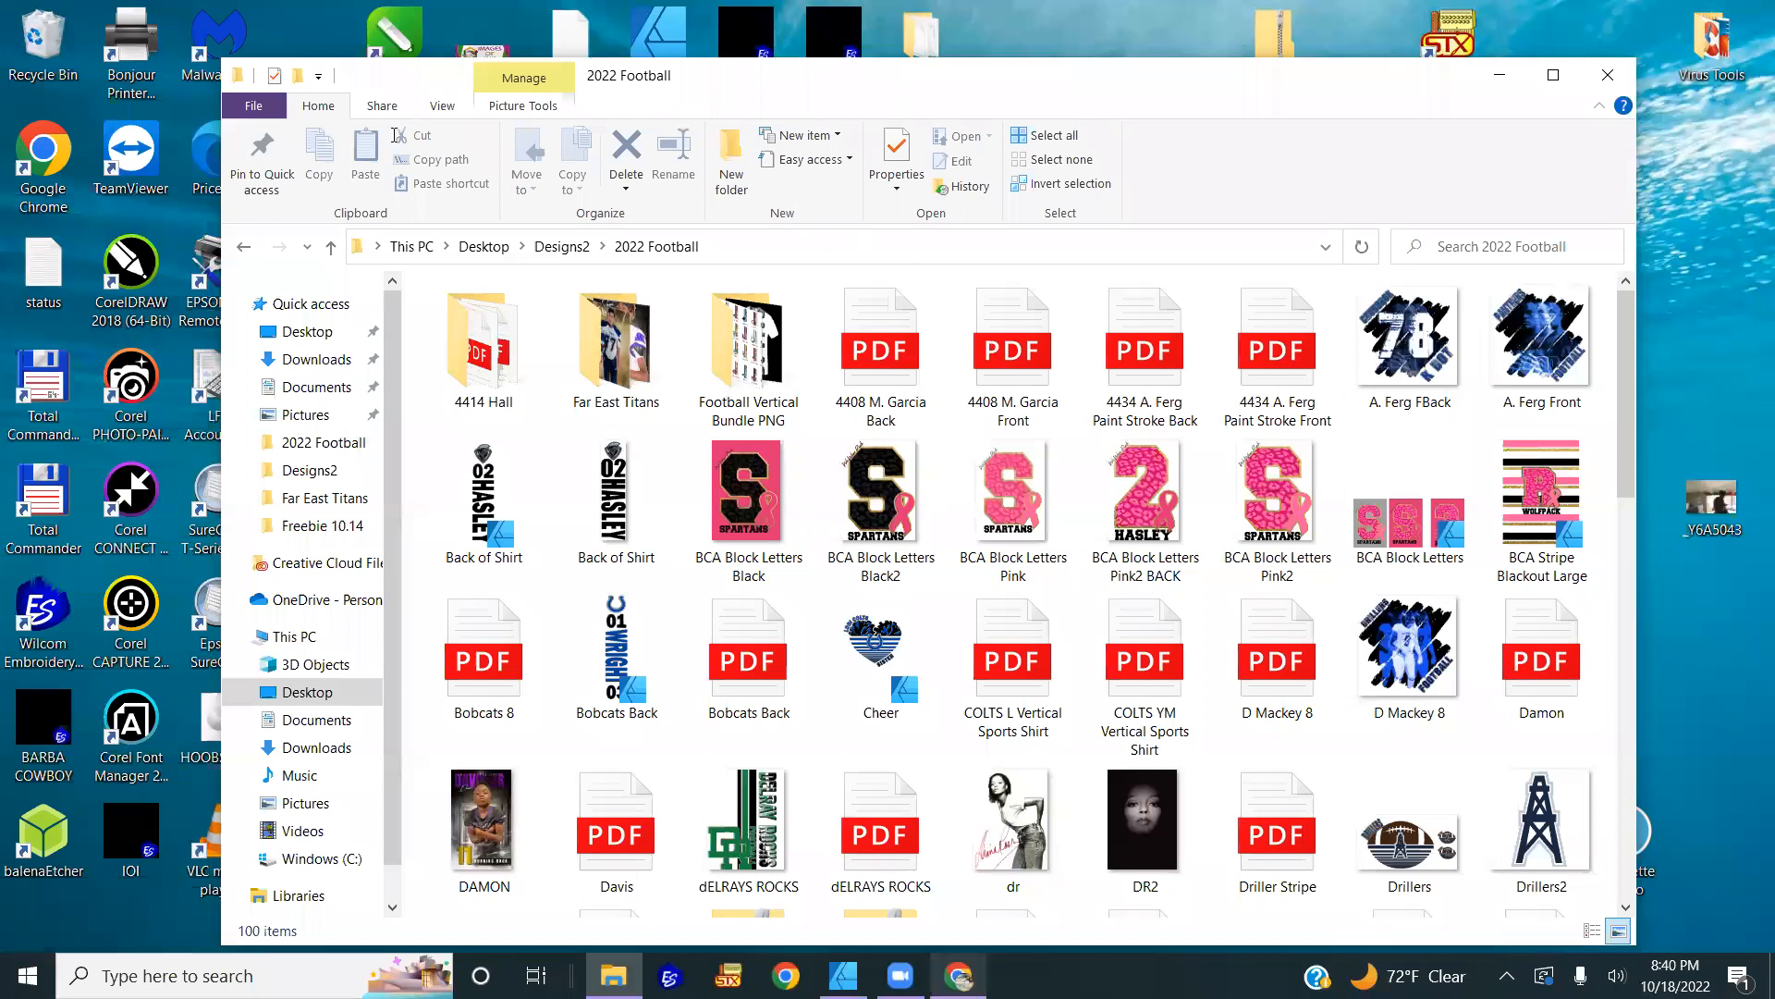
click(959, 976)
click(369, 112)
text(transparent)
key(Return)
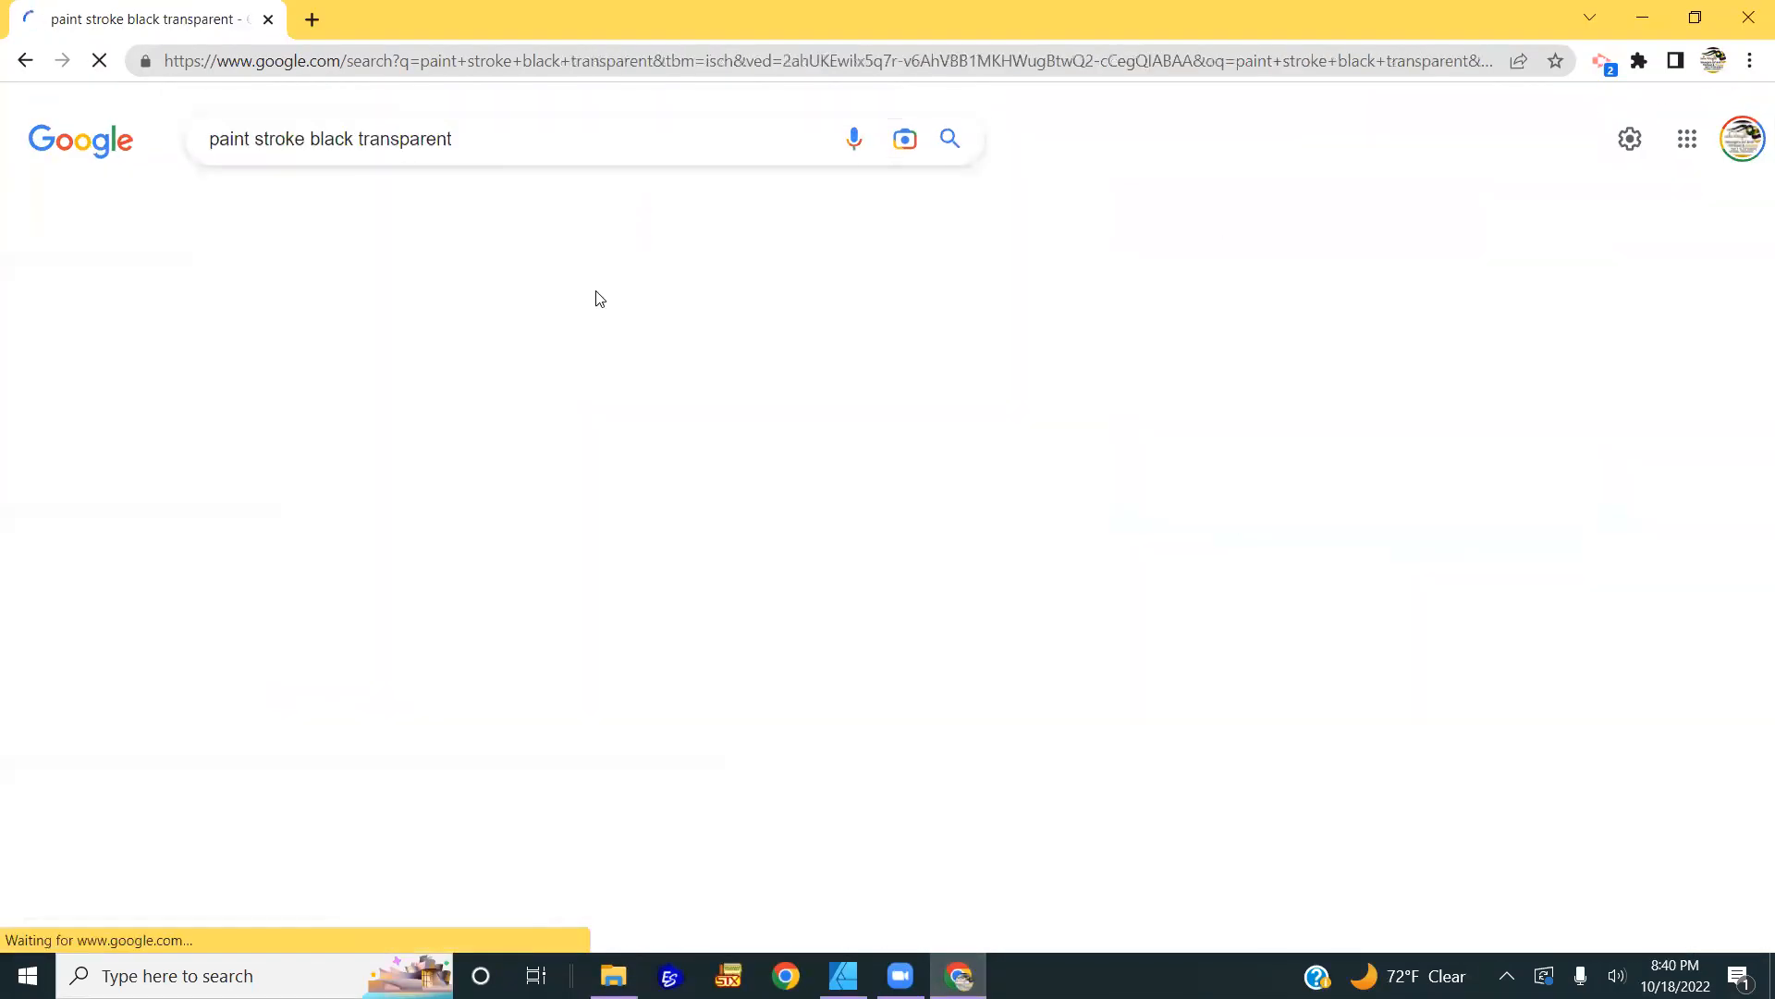
Step: Find and copy the DLF.PT grunge brush-stroke PNG (939×371) from the results
scroll(684, 499, down, 1)
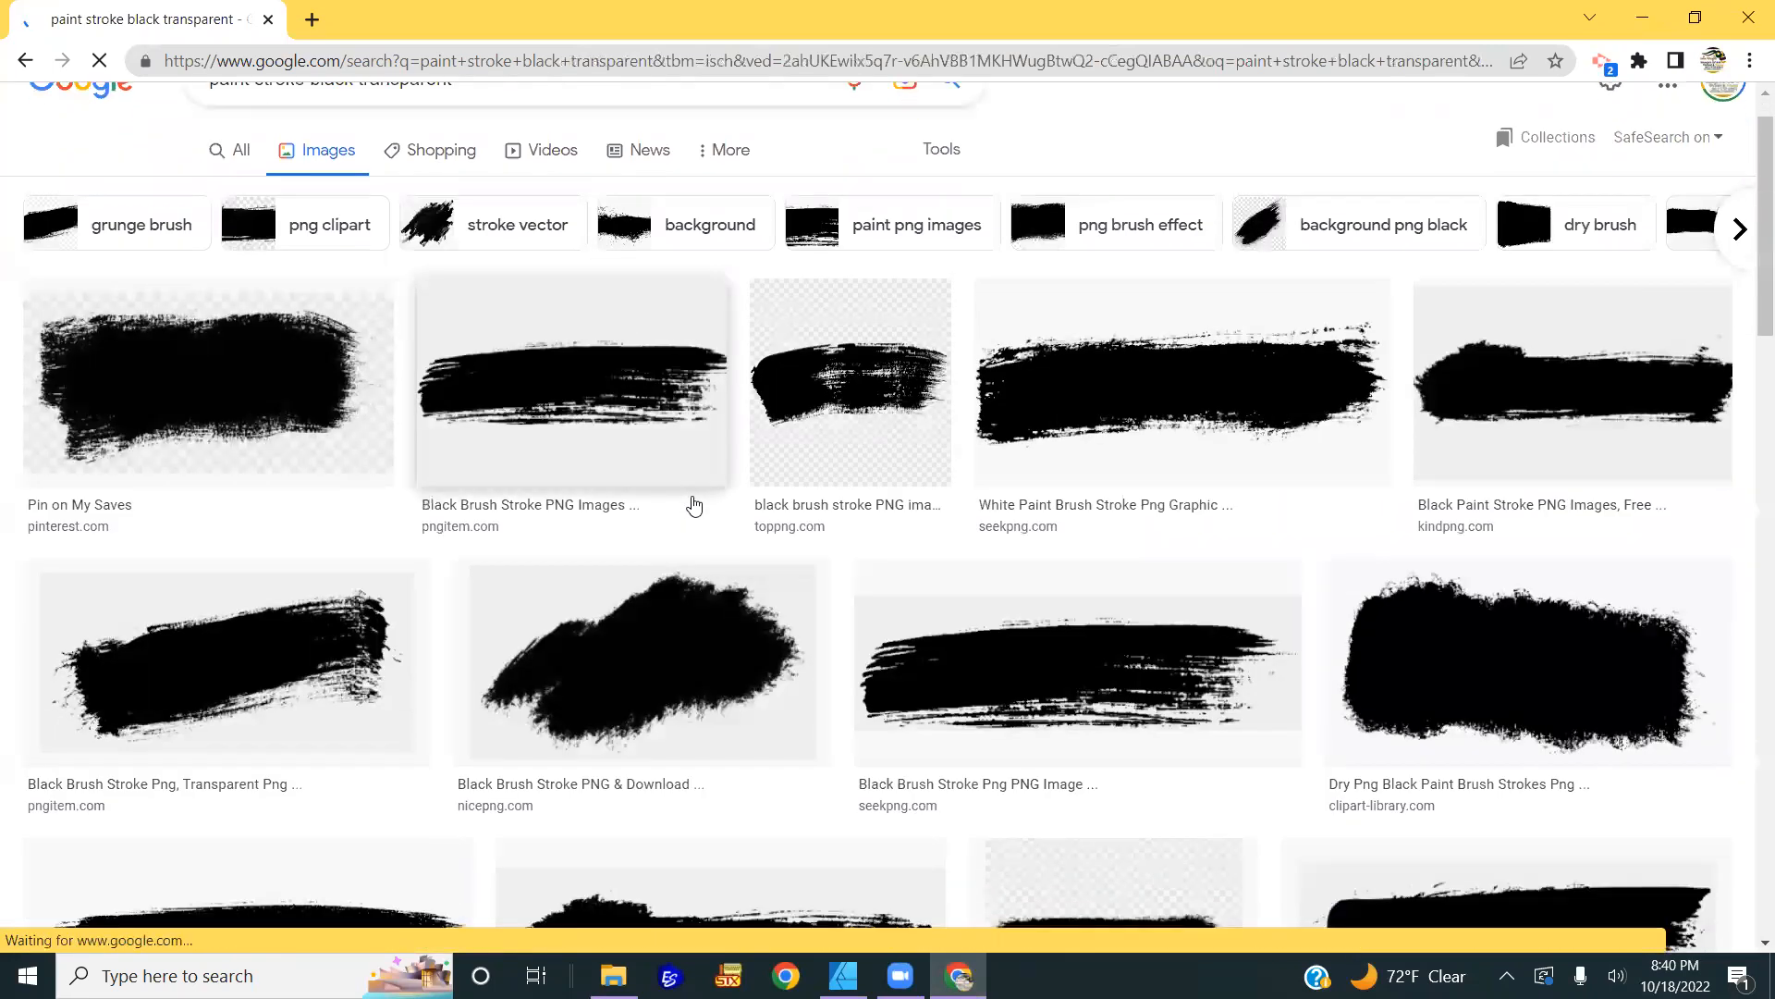
scroll(693, 504, down, 4)
scroll(696, 504, down, 5)
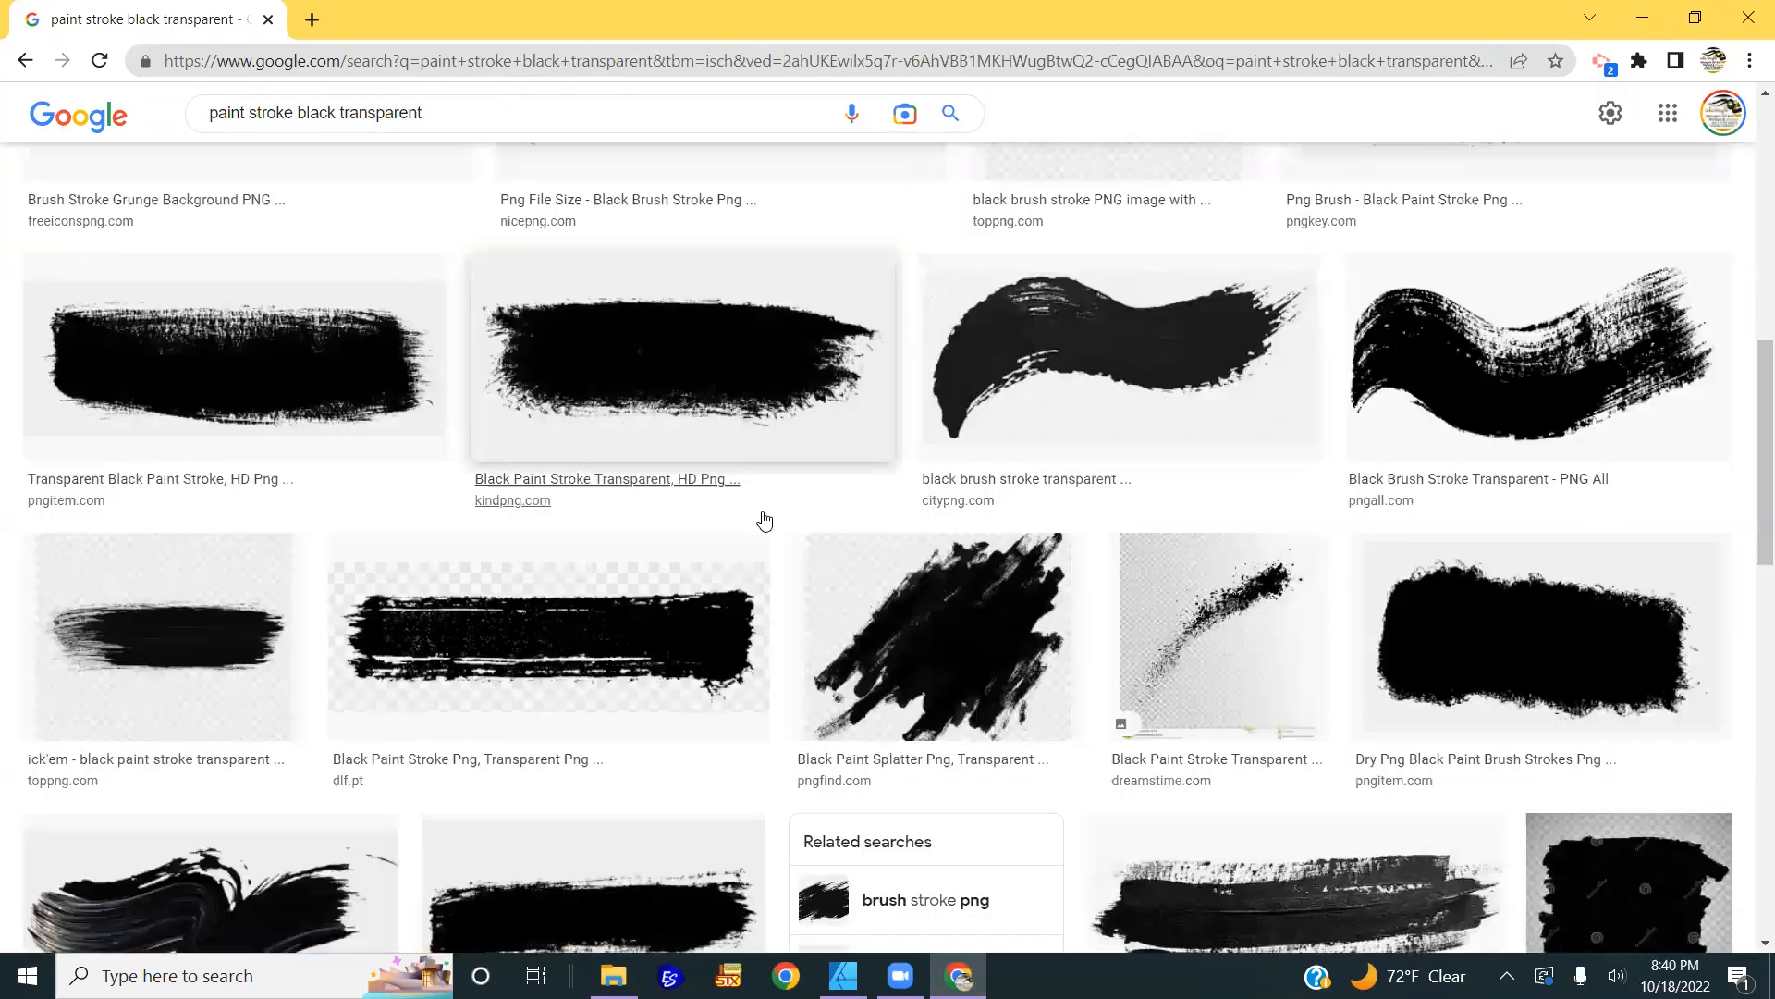
scroll(749, 513, down, 5)
scroll(764, 520, down, 5)
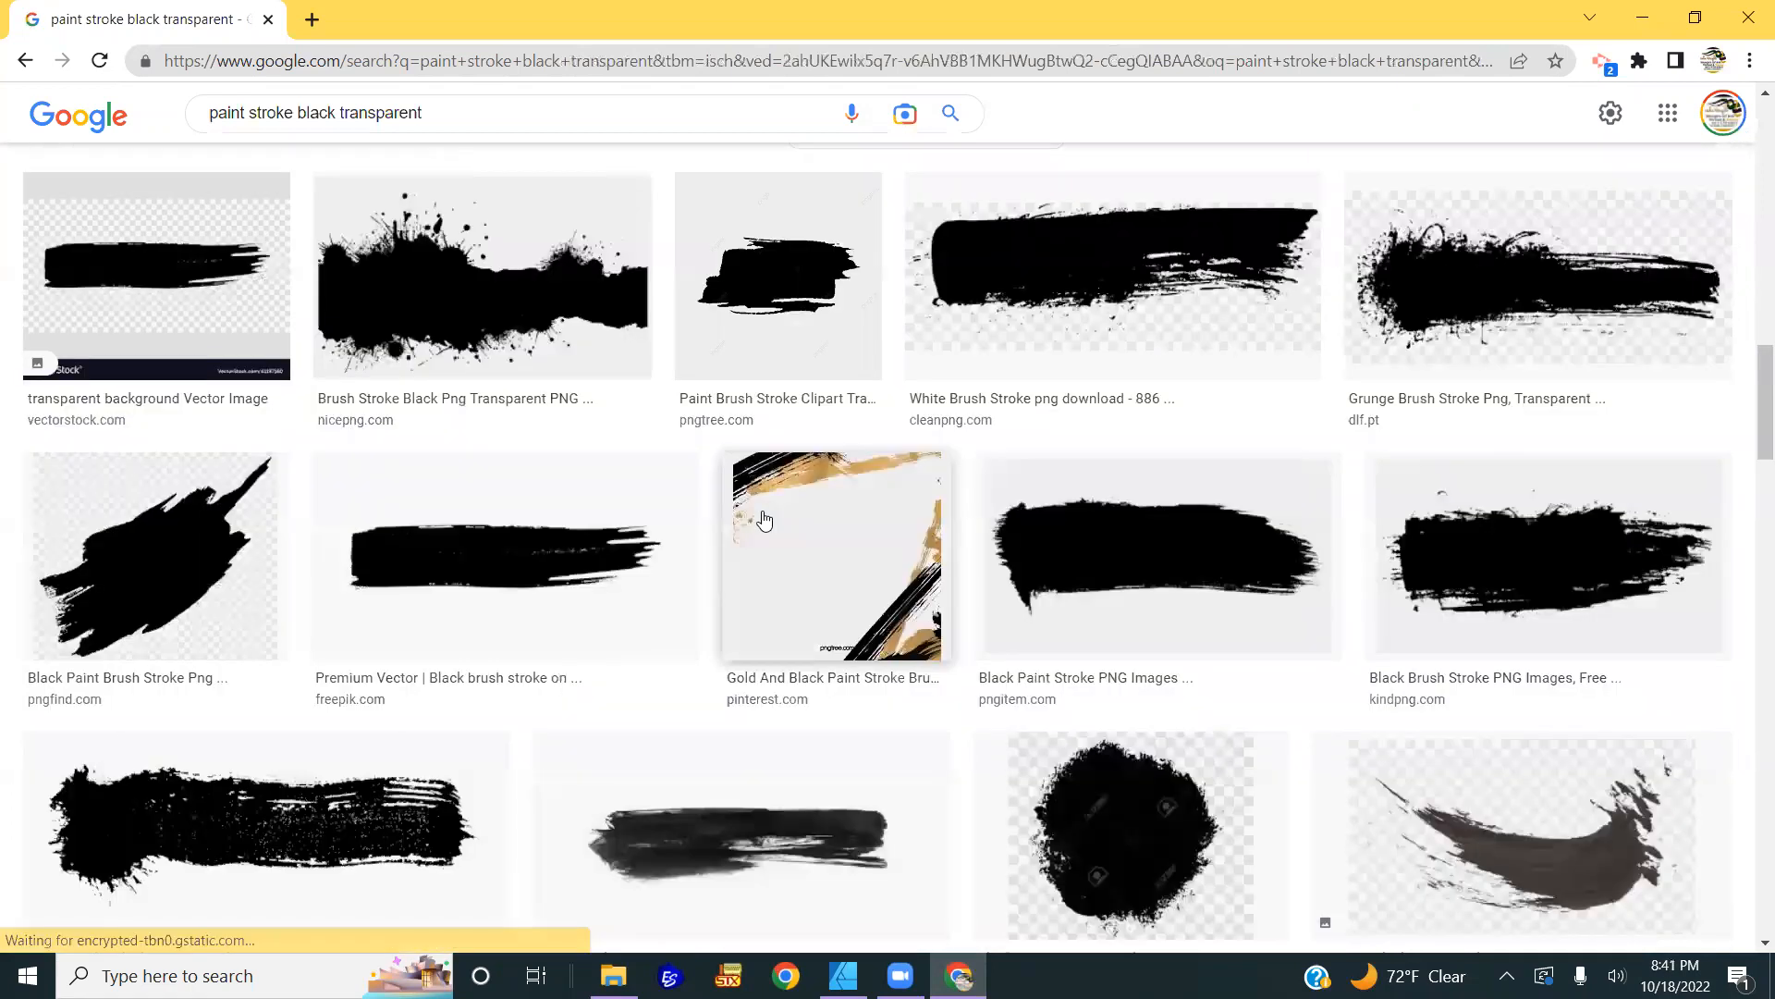
scroll(763, 521, down, 1)
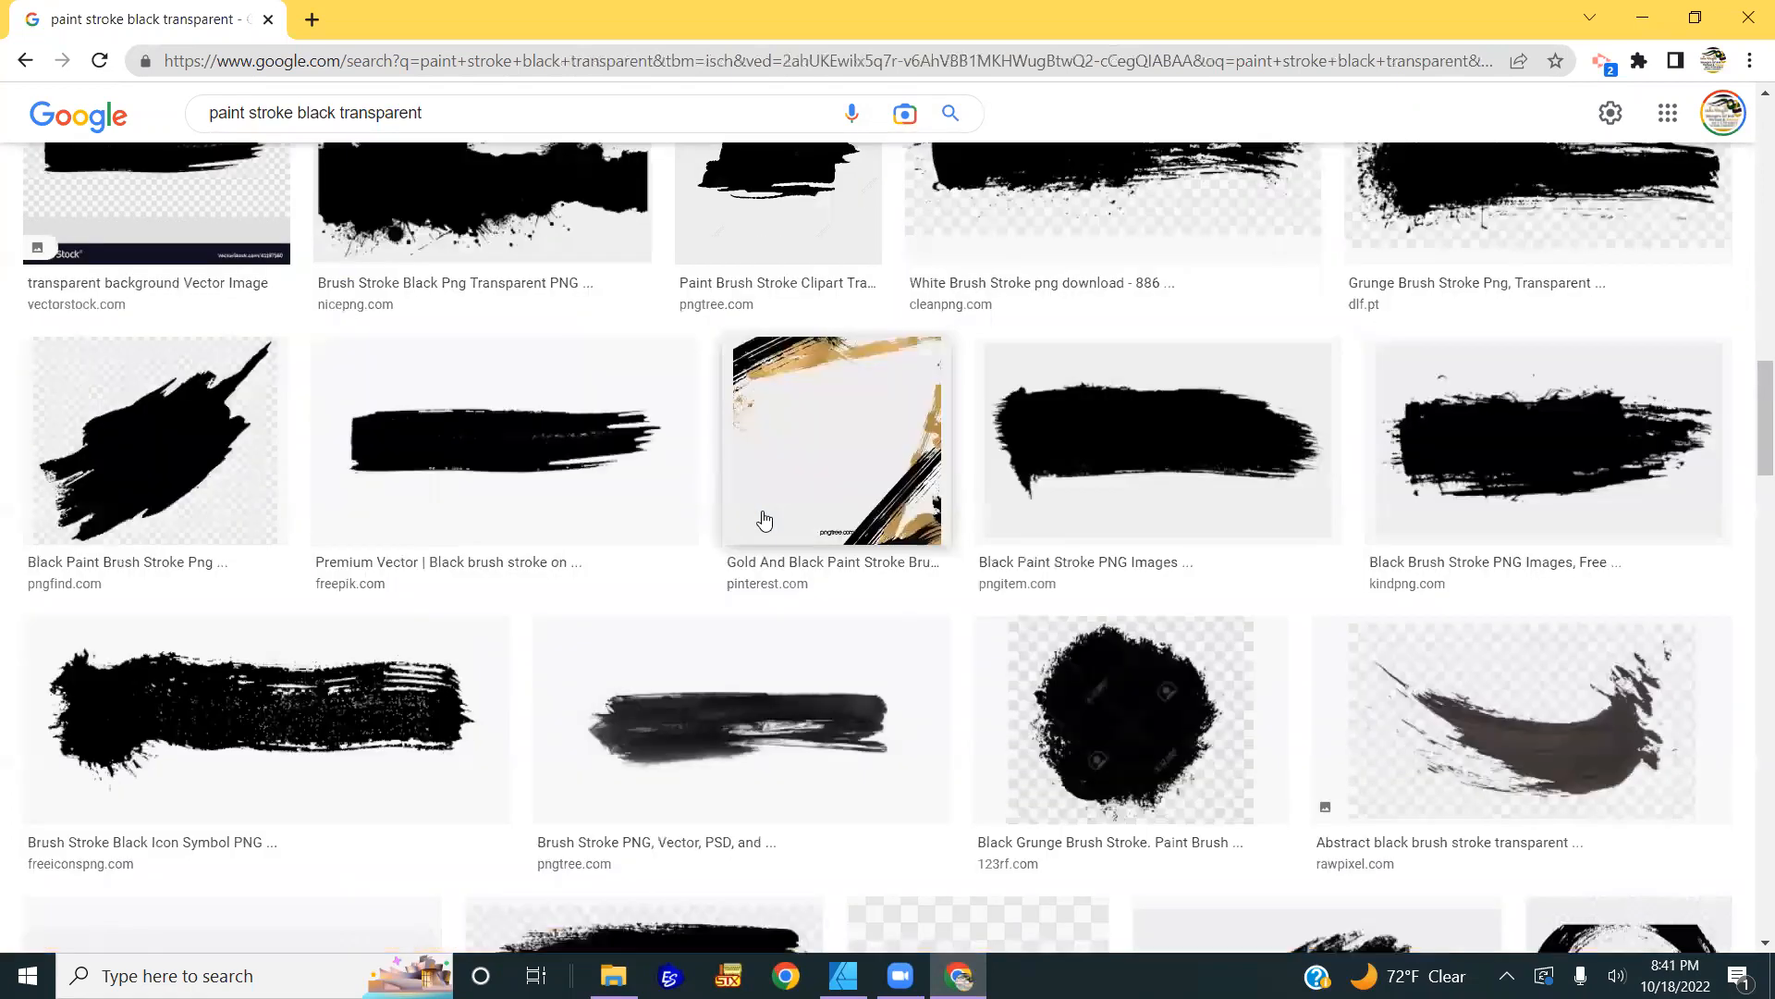
scroll(764, 520, down, 5)
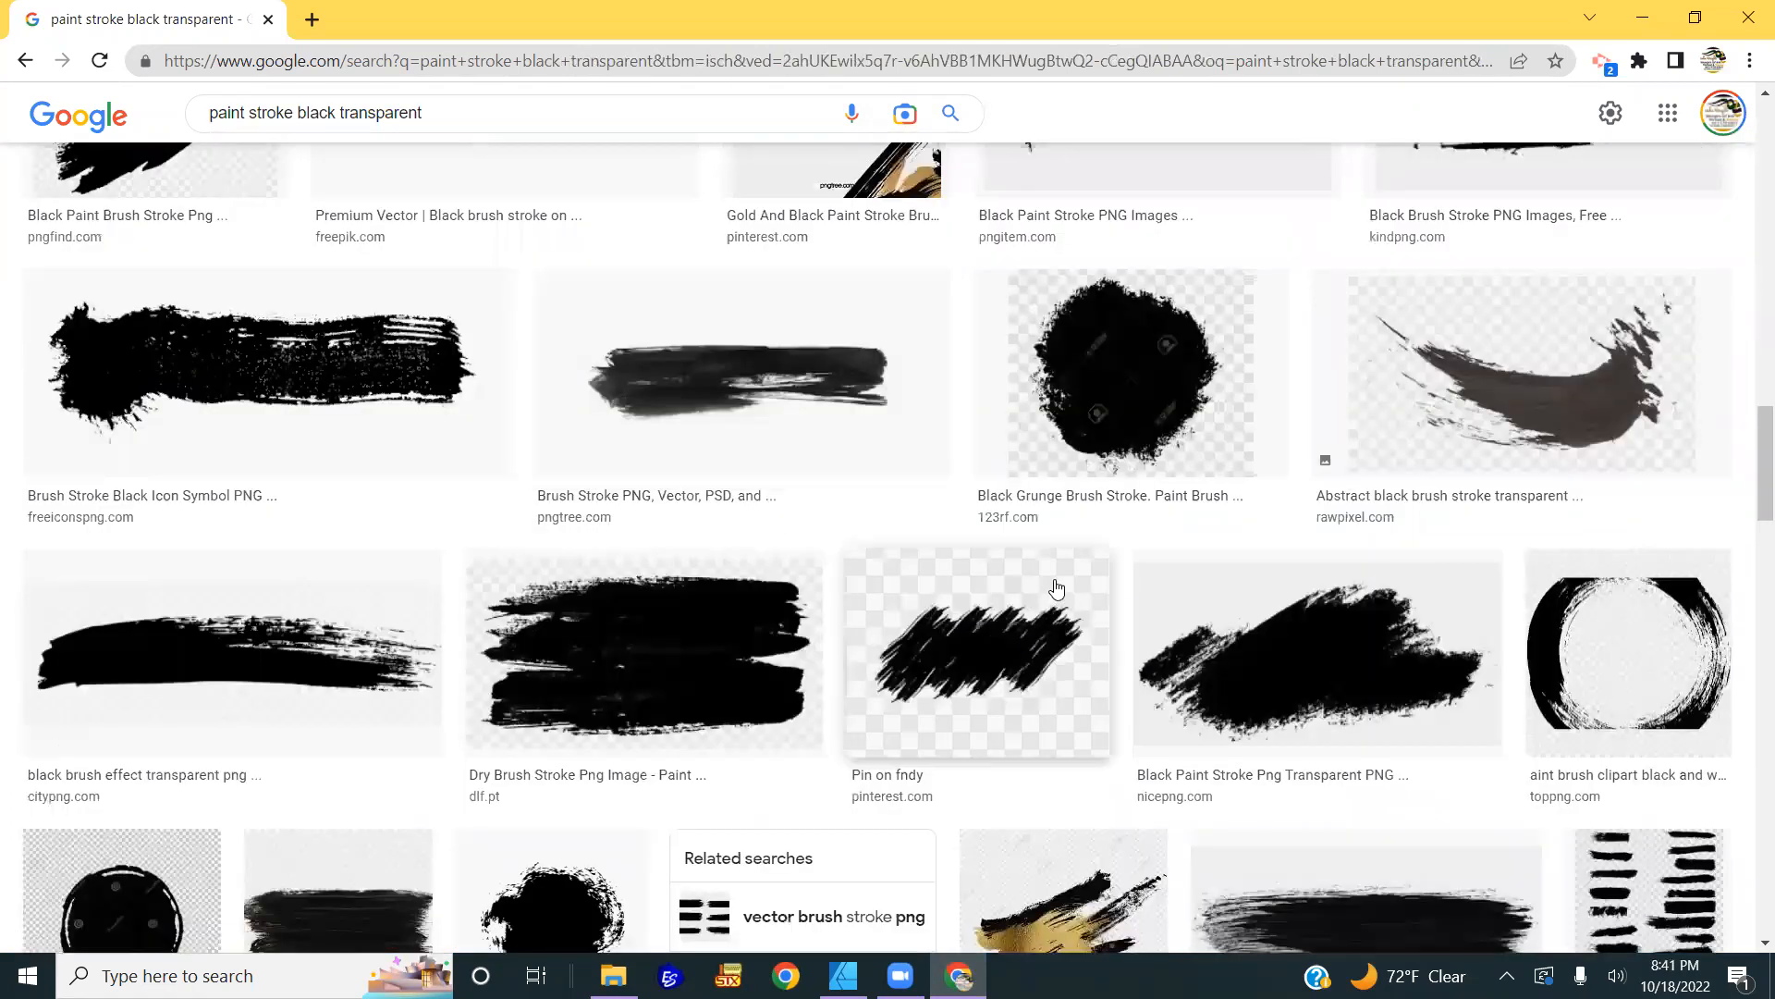
scroll(1235, 571, up, 6)
scroll(1276, 555, up, 2)
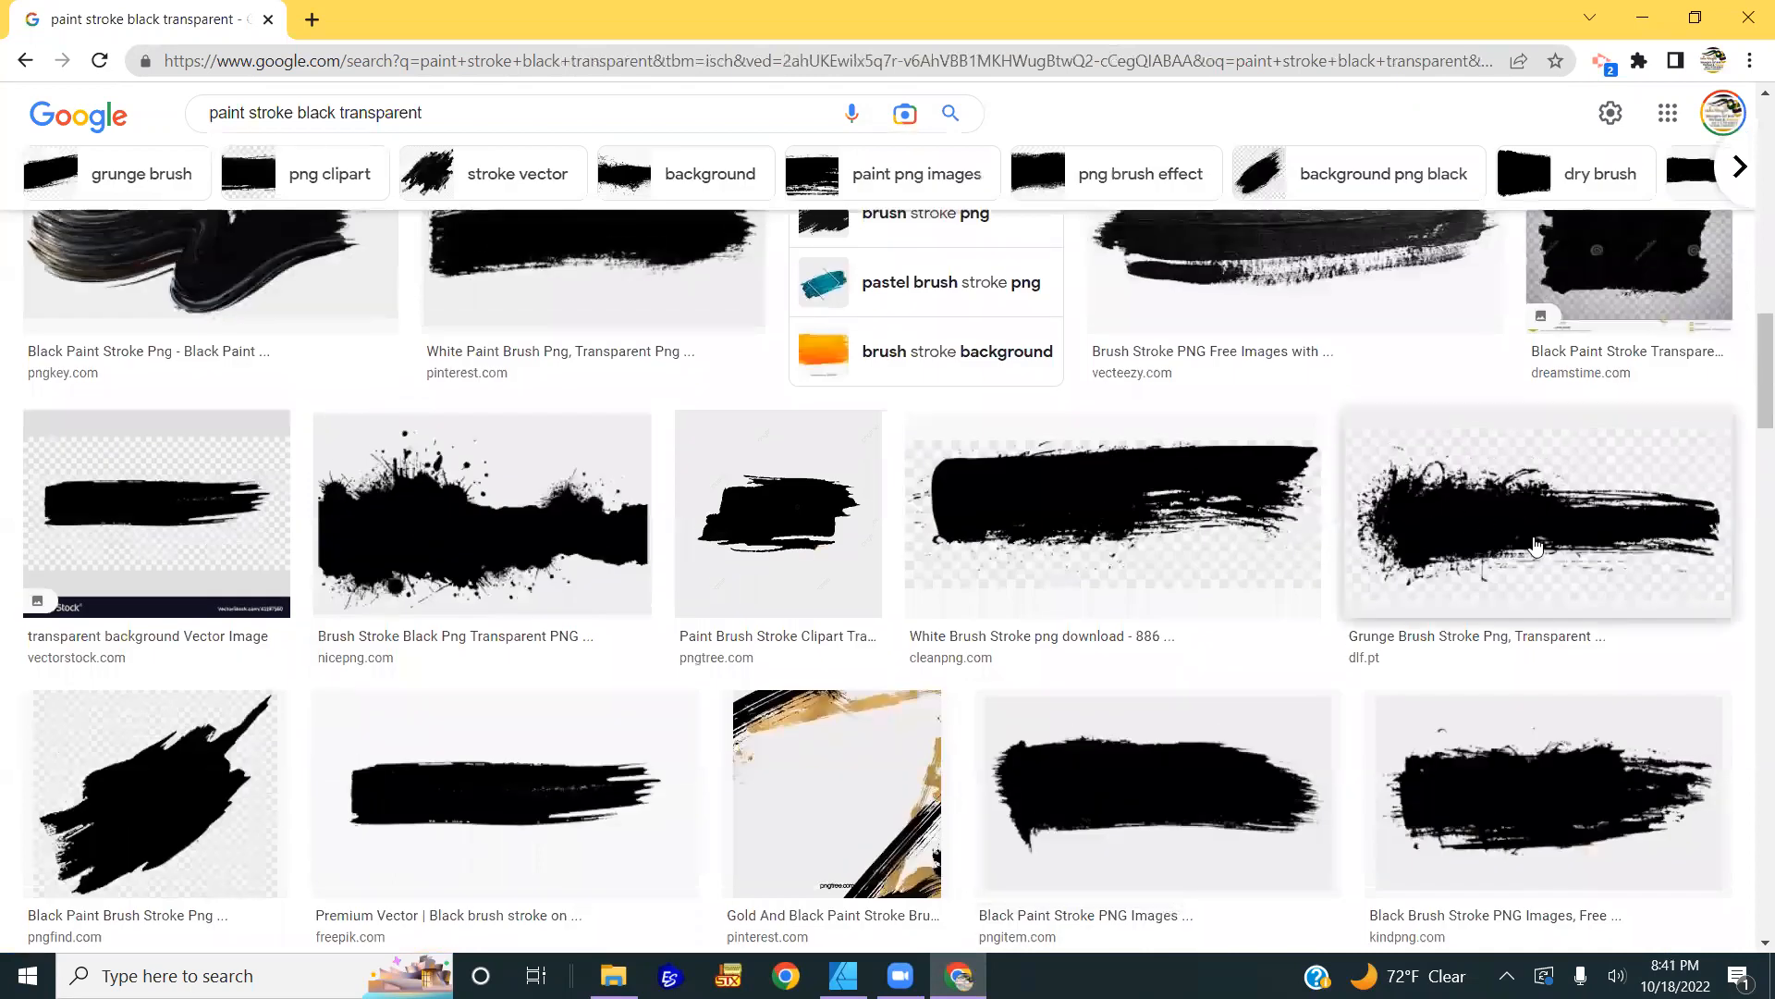
scroll(1525, 592, up, 1)
click(1527, 620)
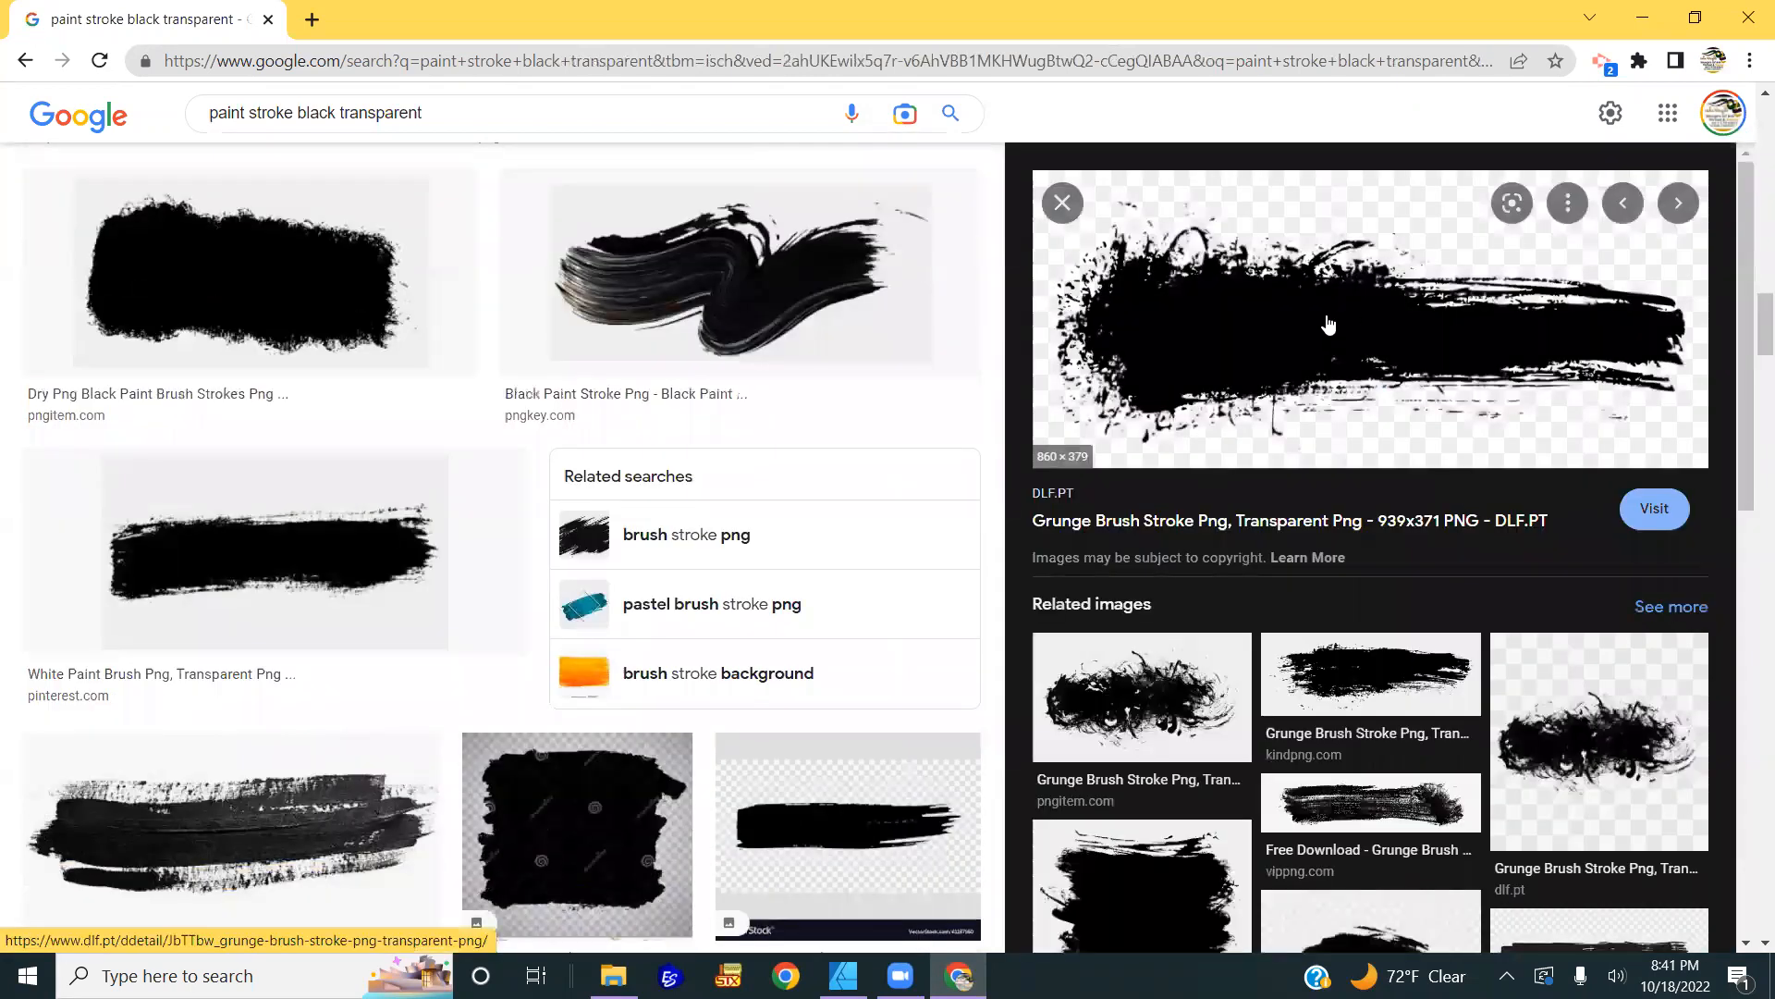
right_click(1320, 324)
click(1387, 591)
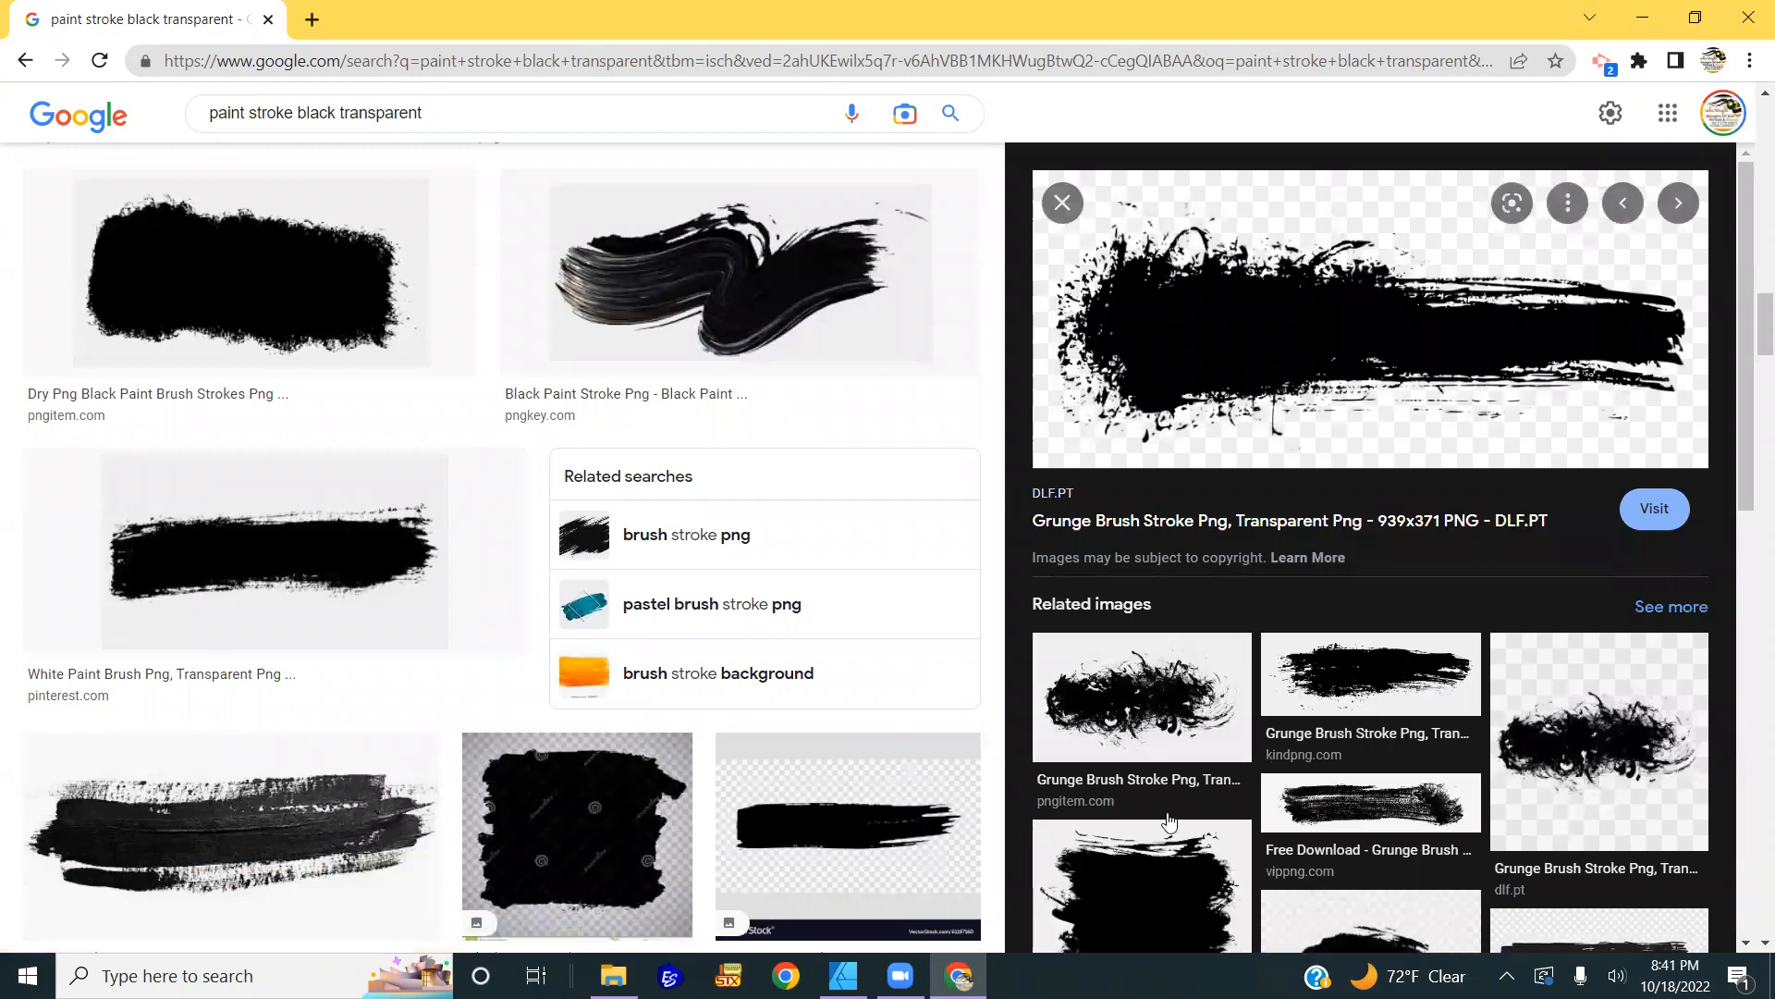
Step: Replace the earlier brush-stroke image with the pasted grunge stroke, enlarged to about 2344×1033 px
click(843, 975)
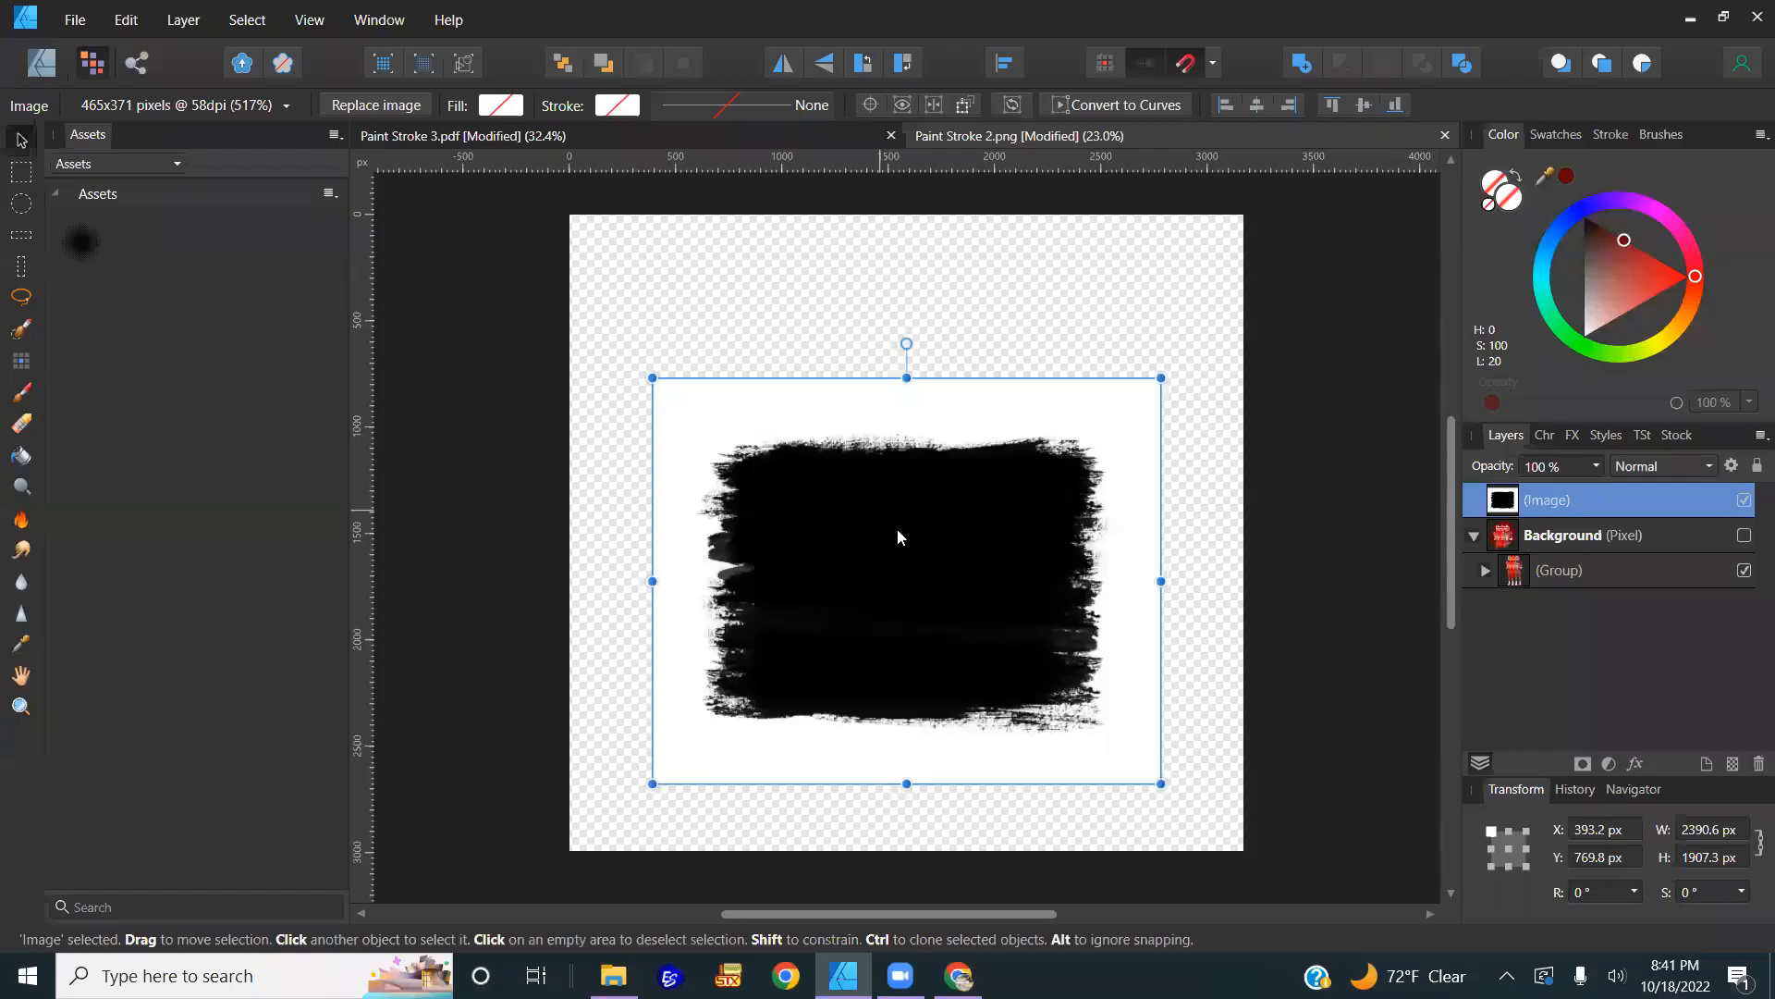
key(Delete)
key(ctrl+v)
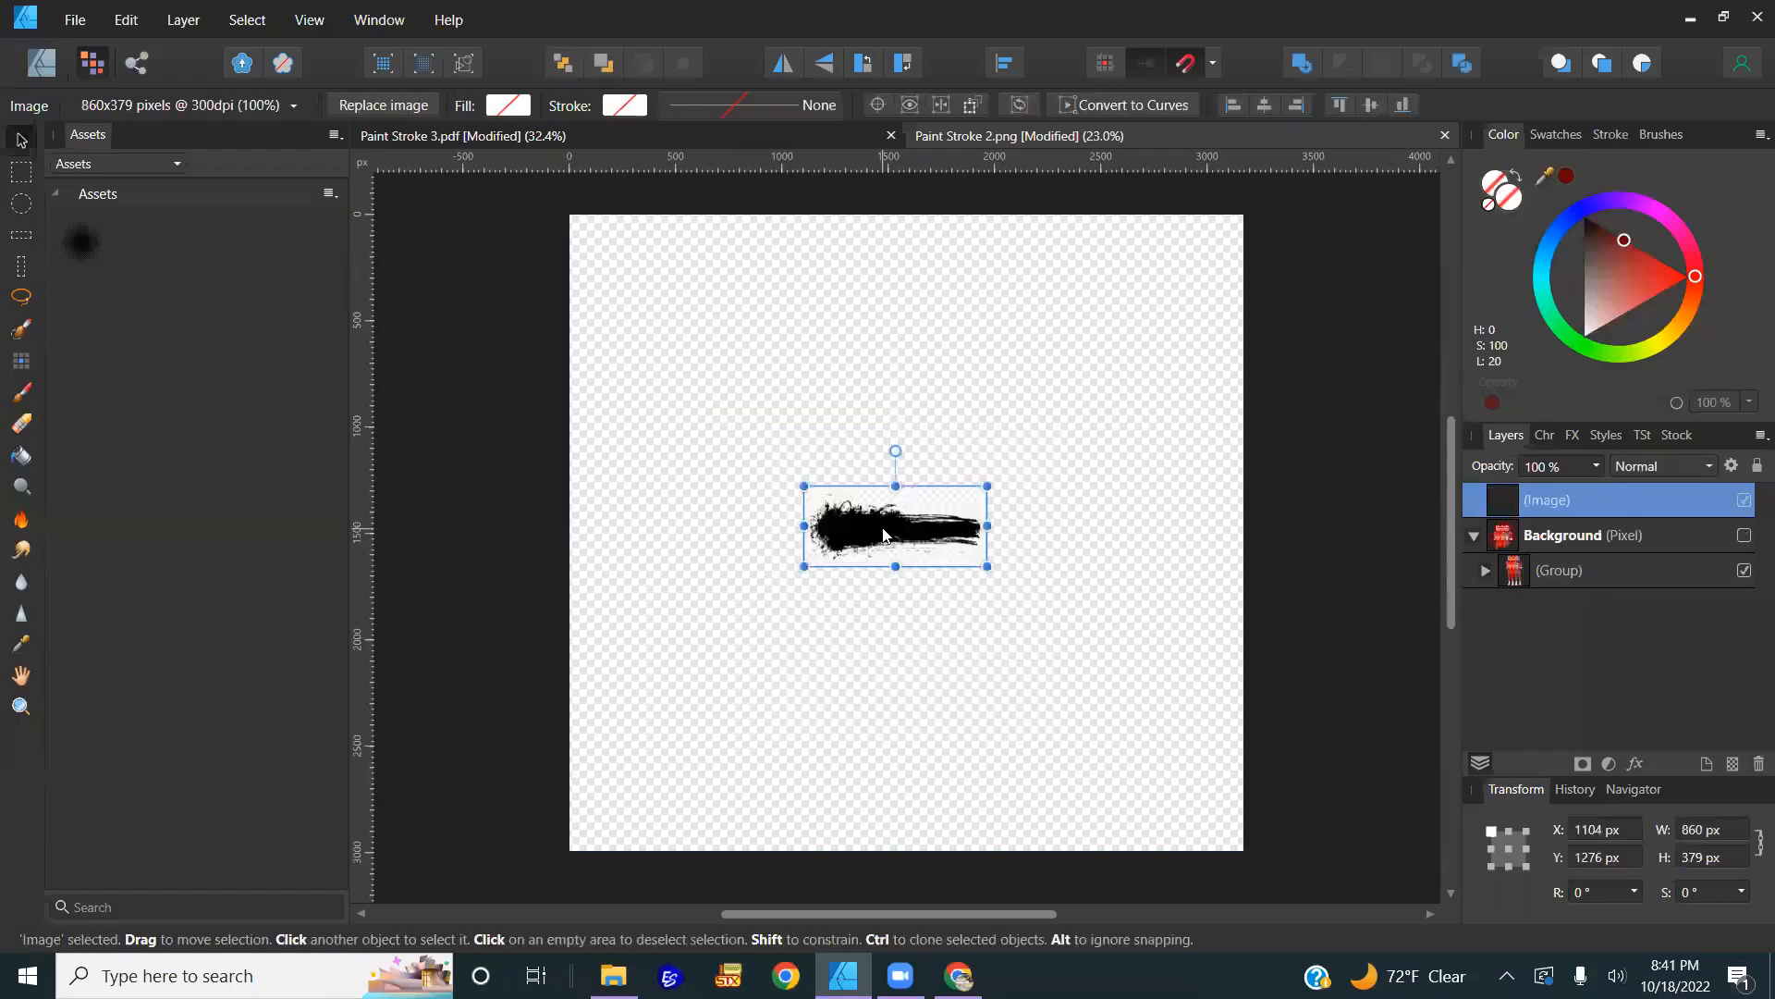
drag(983, 456, 1278, 282)
drag(1040, 491, 945, 481)
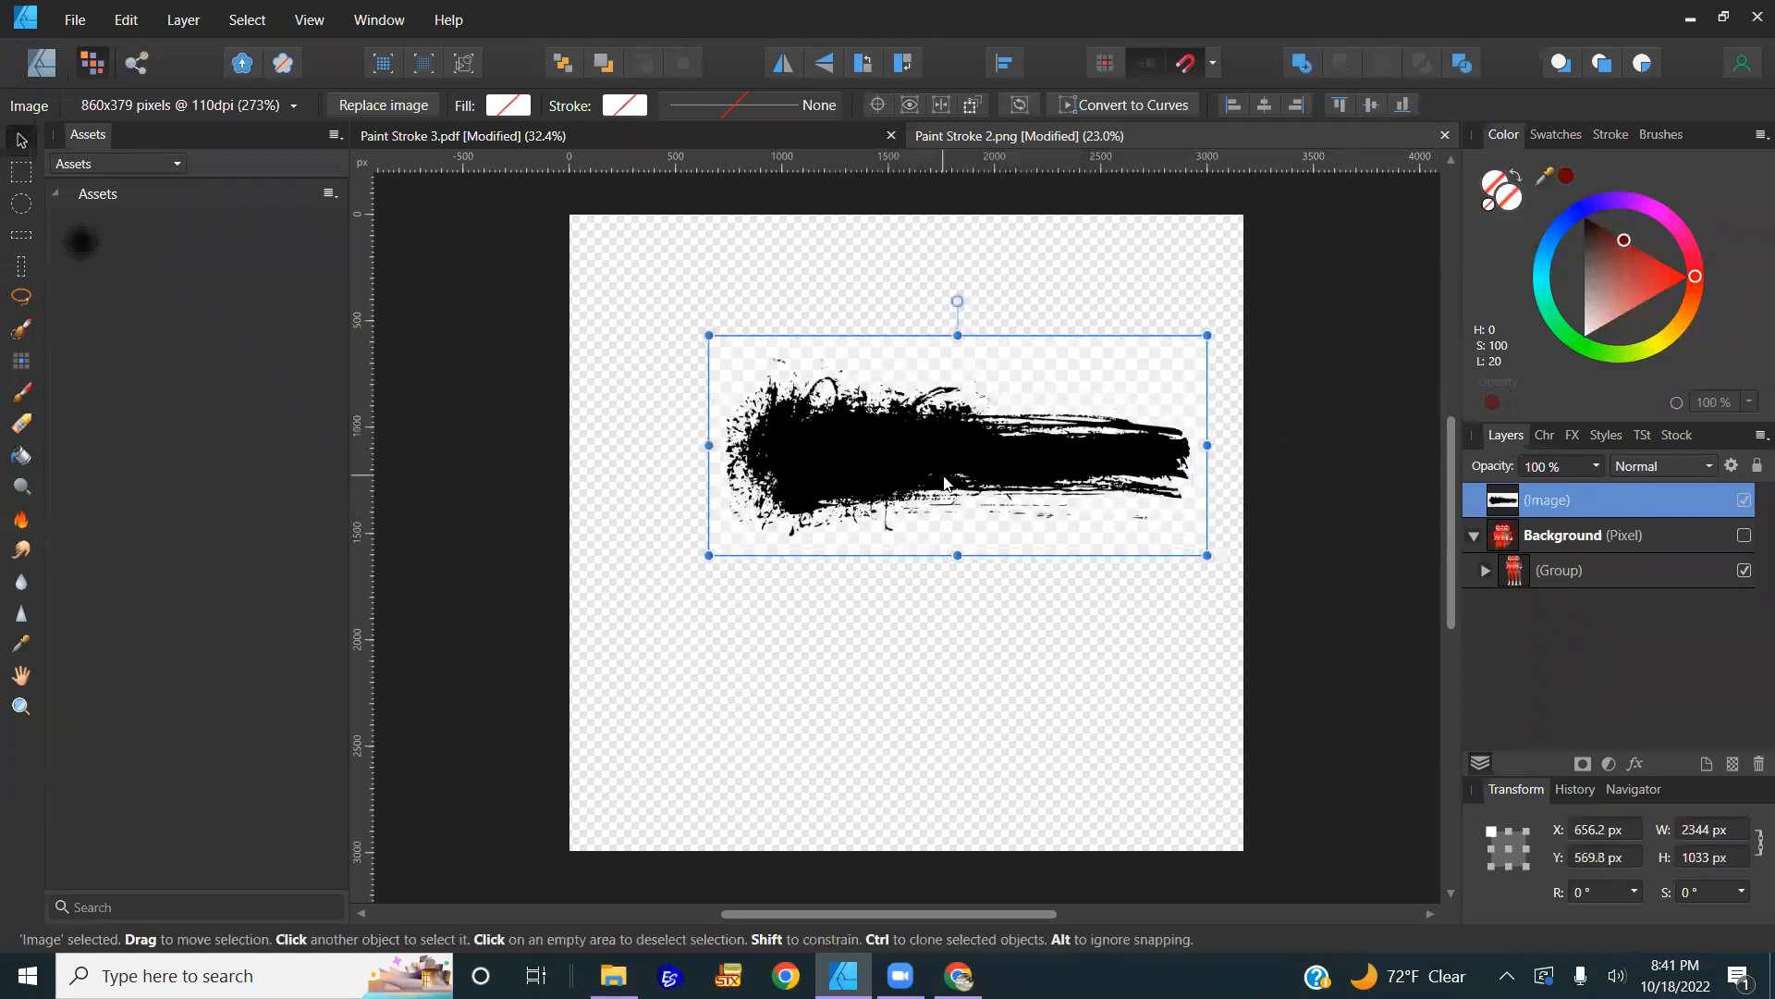
Step: Undo the grunge stroke's move and delete it, returning to the image search results
key(ctrl+z)
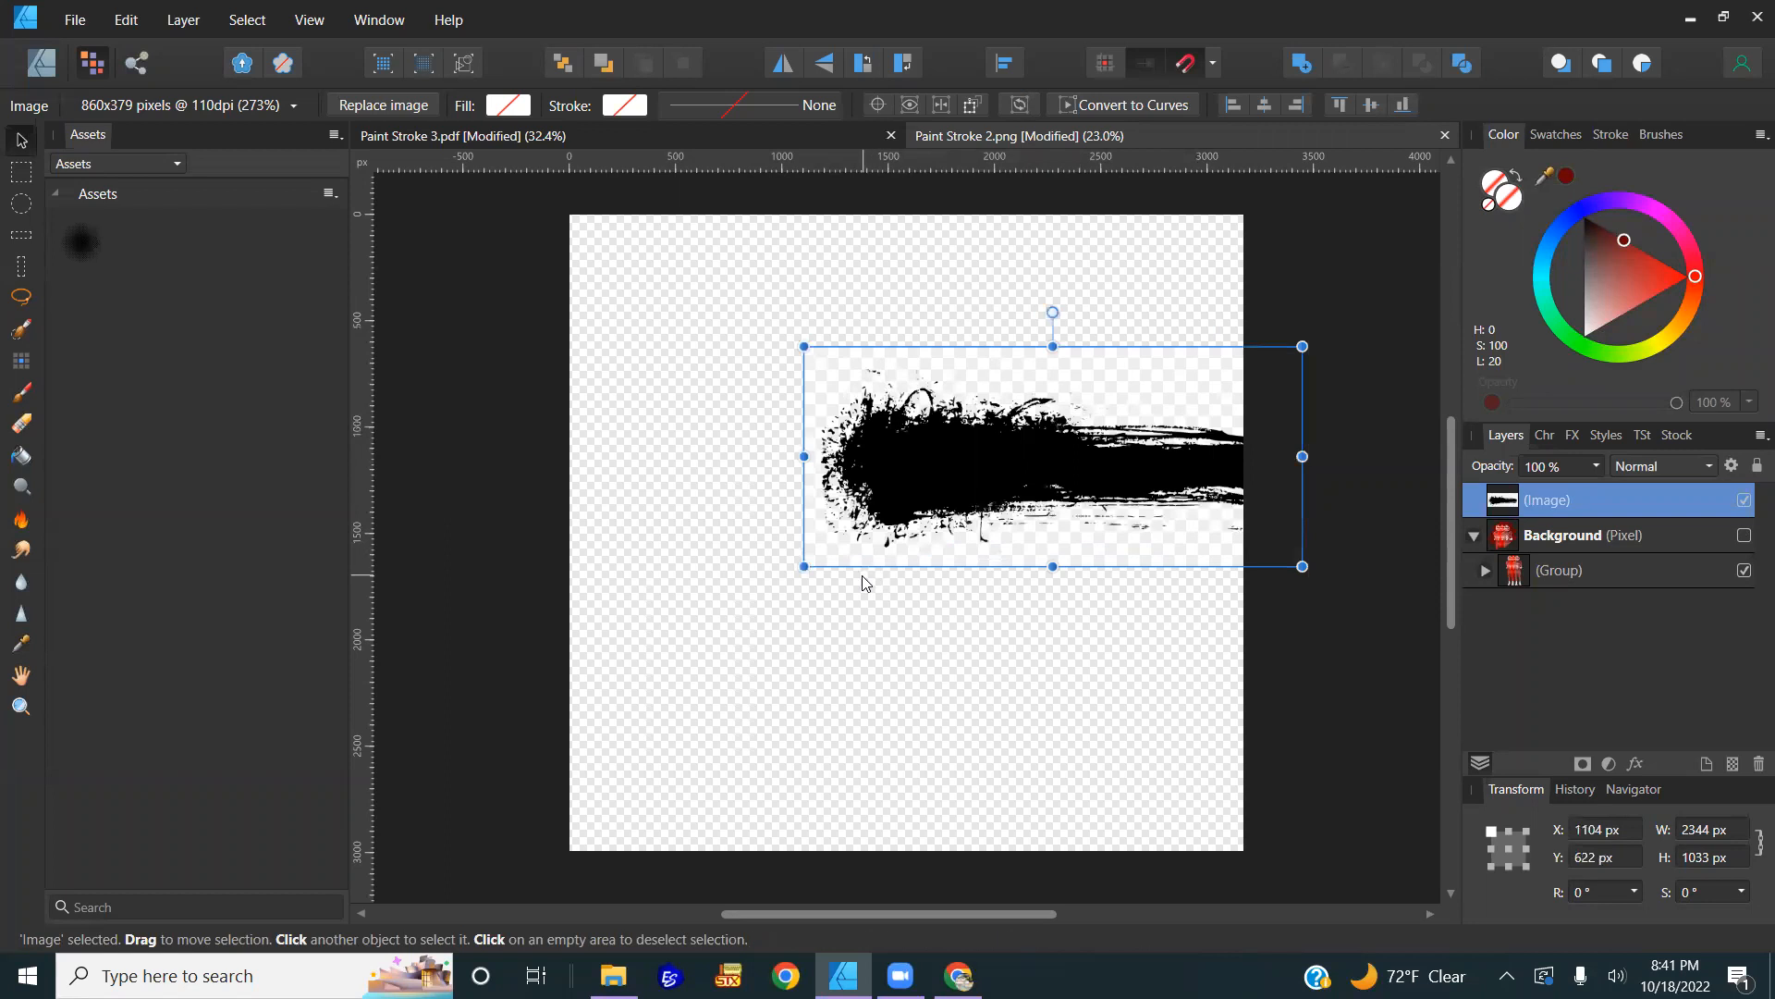
key(Delete)
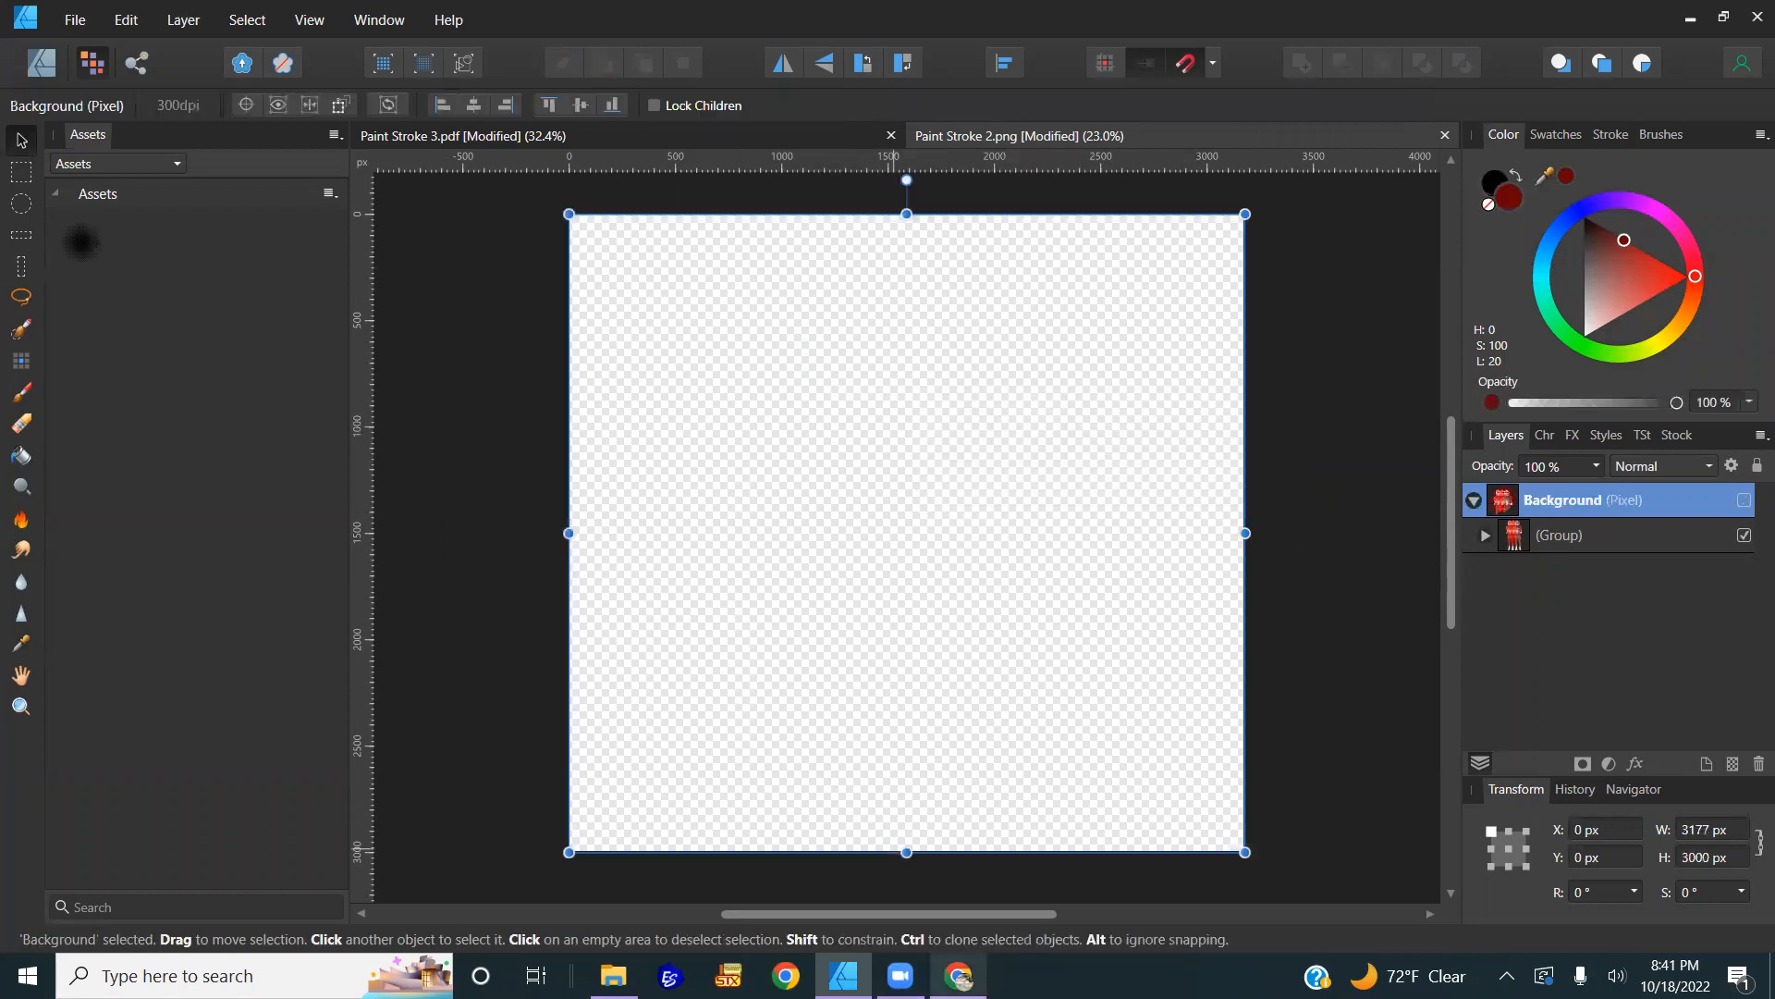
key(alt+Tab)
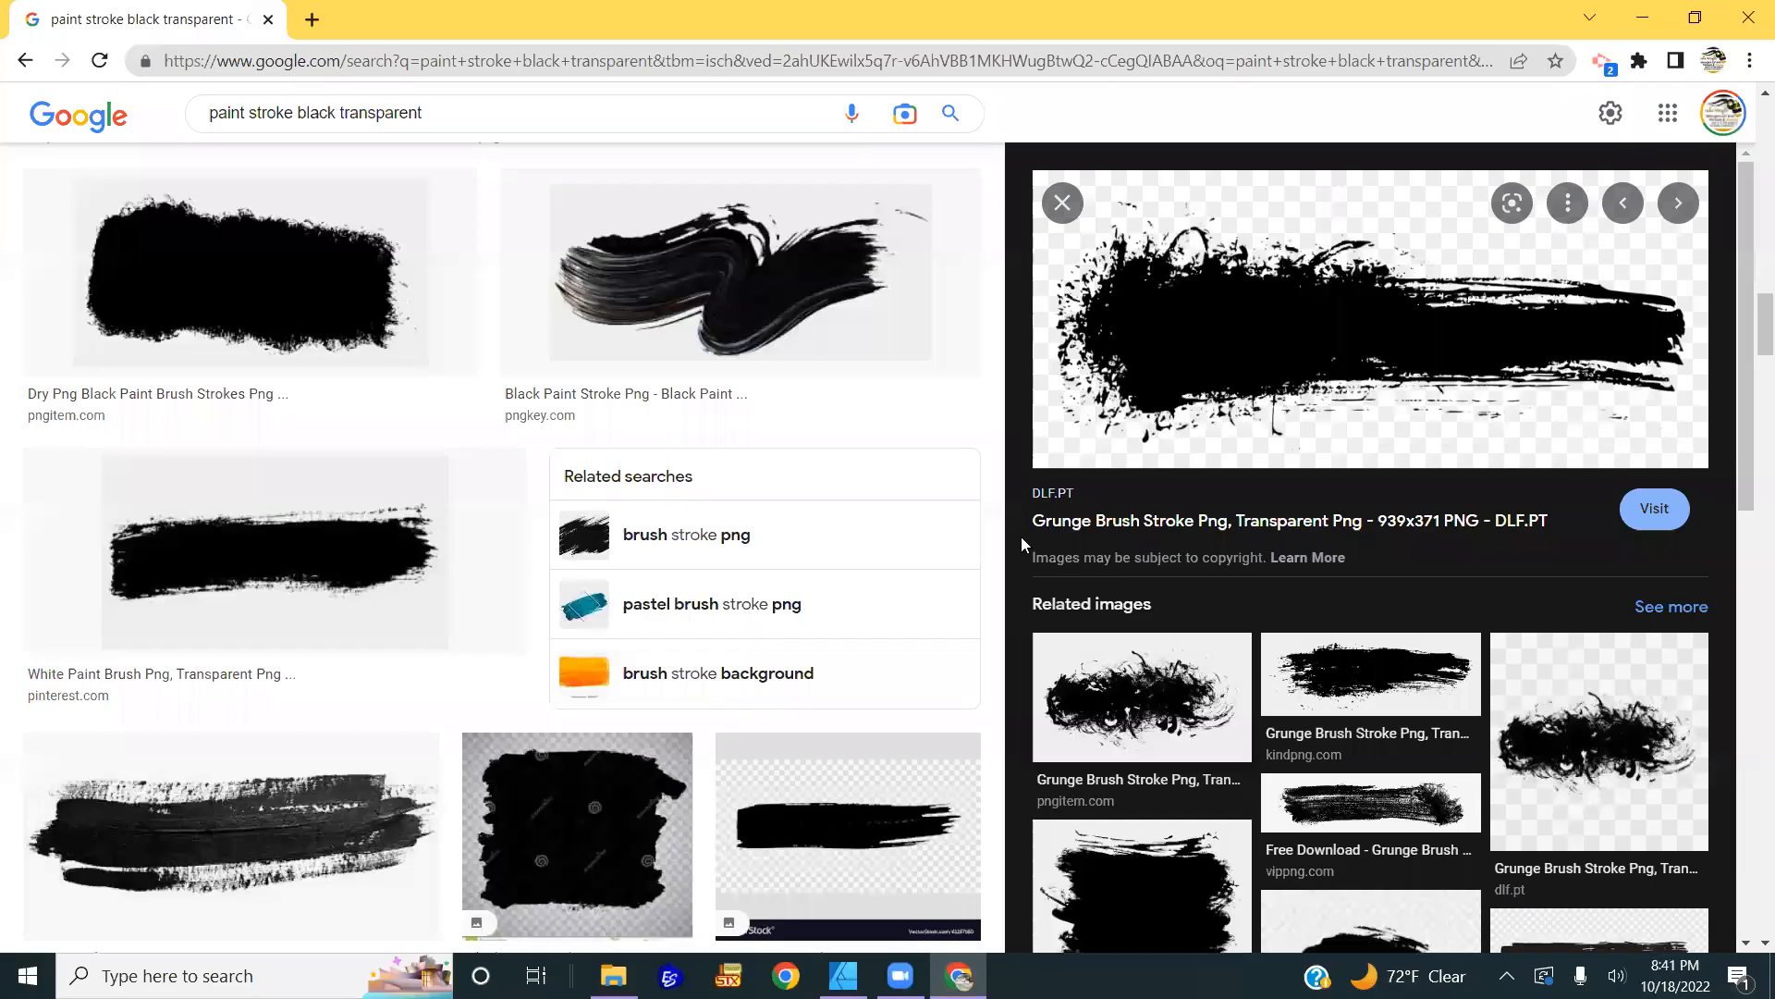
Step: Copy the square black paint-stroke image from the earlier search results
click(26, 61)
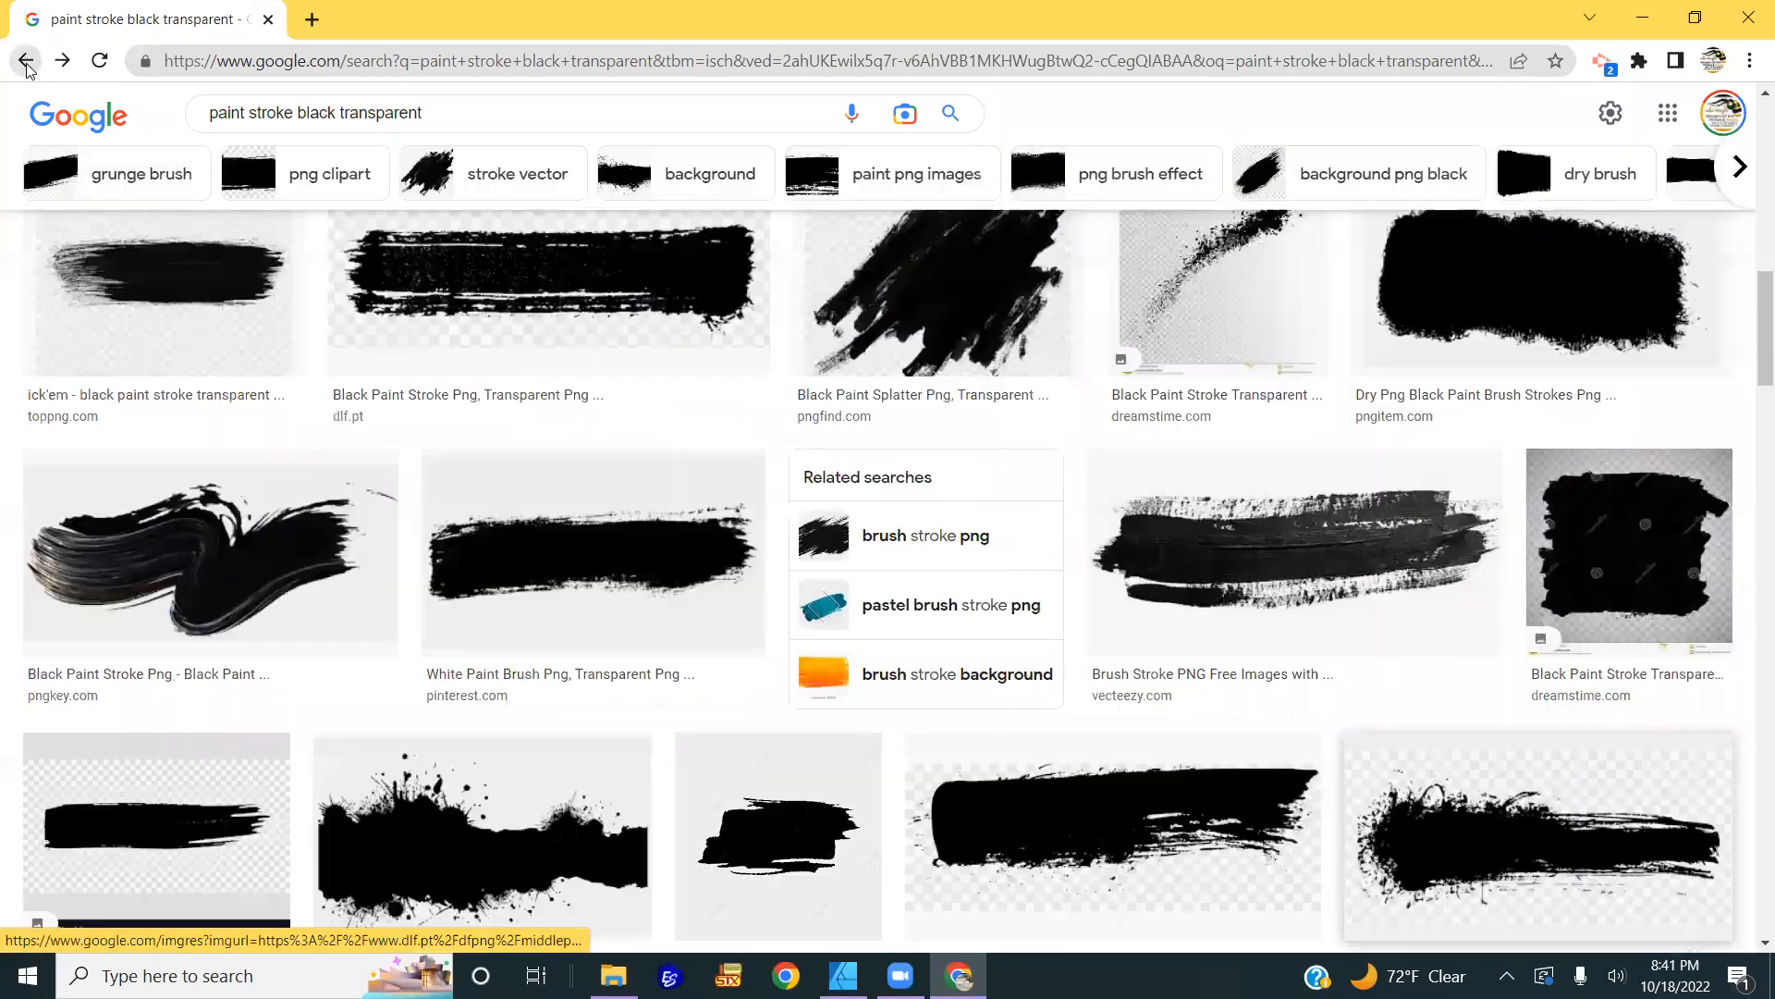
click(26, 61)
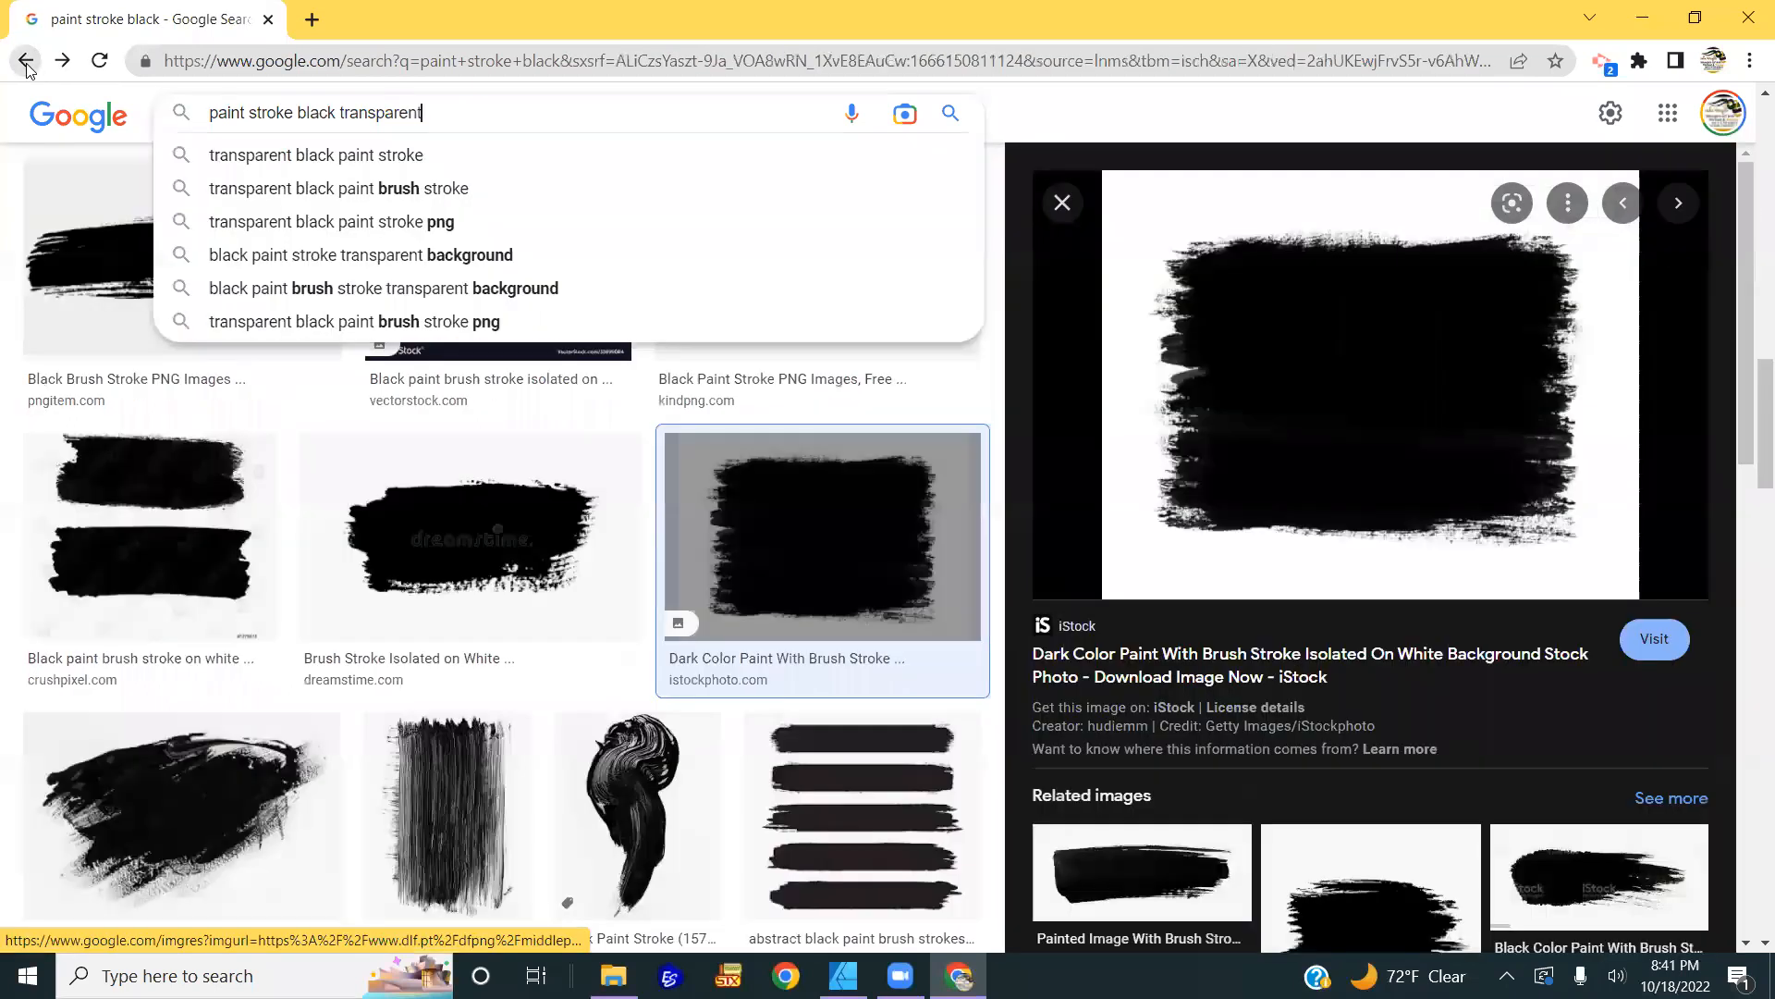
right_click(1305, 337)
click(1406, 608)
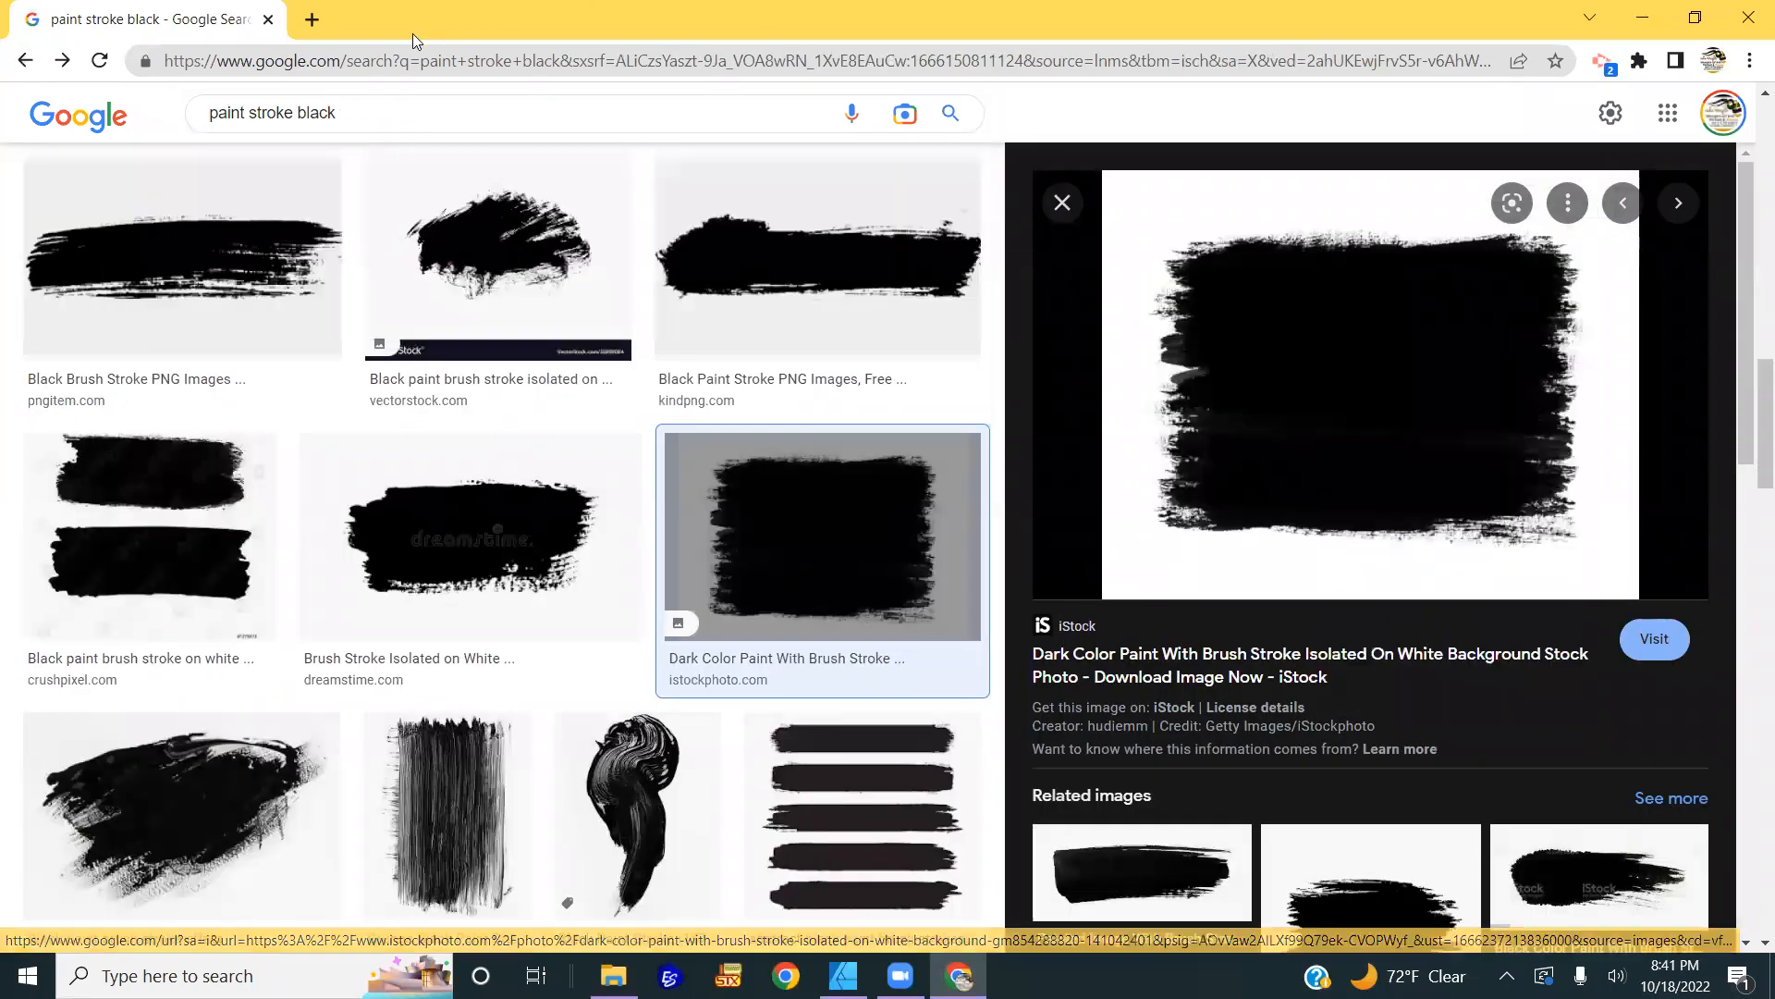
Step: Paste the copied stroke image into remove.bg in a new tab
click(312, 20)
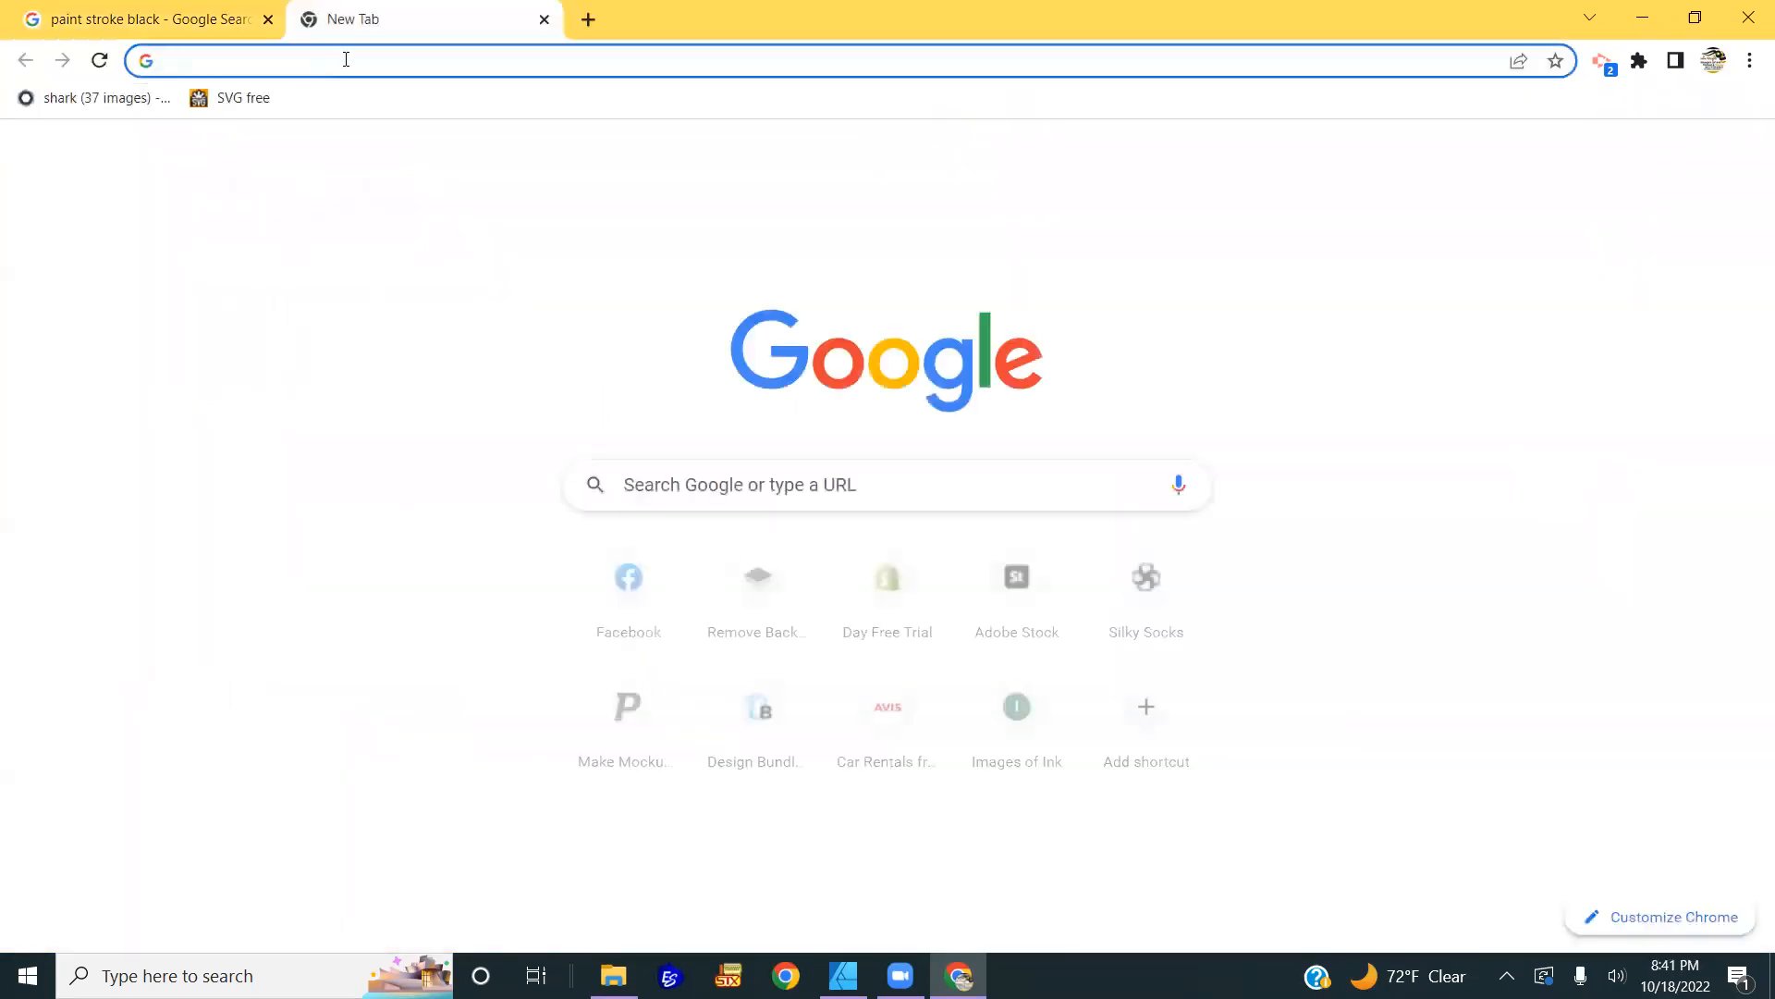
text(re)
key(Return)
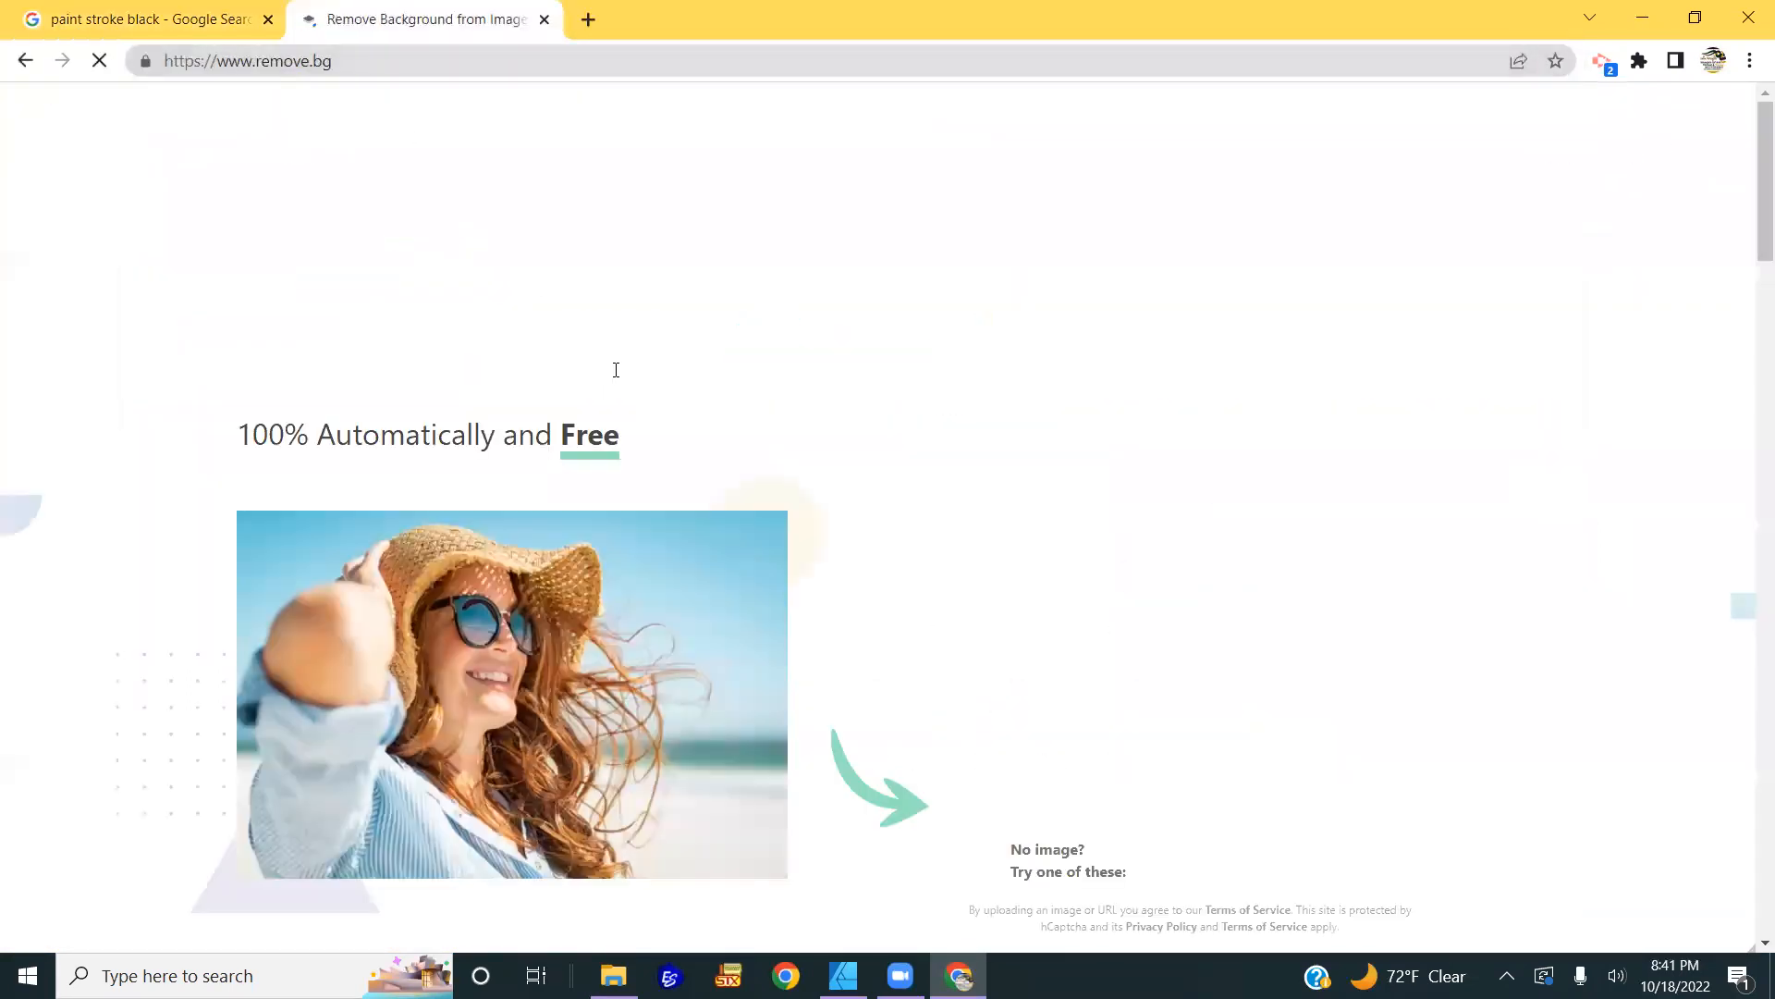
key(ctrl+v)
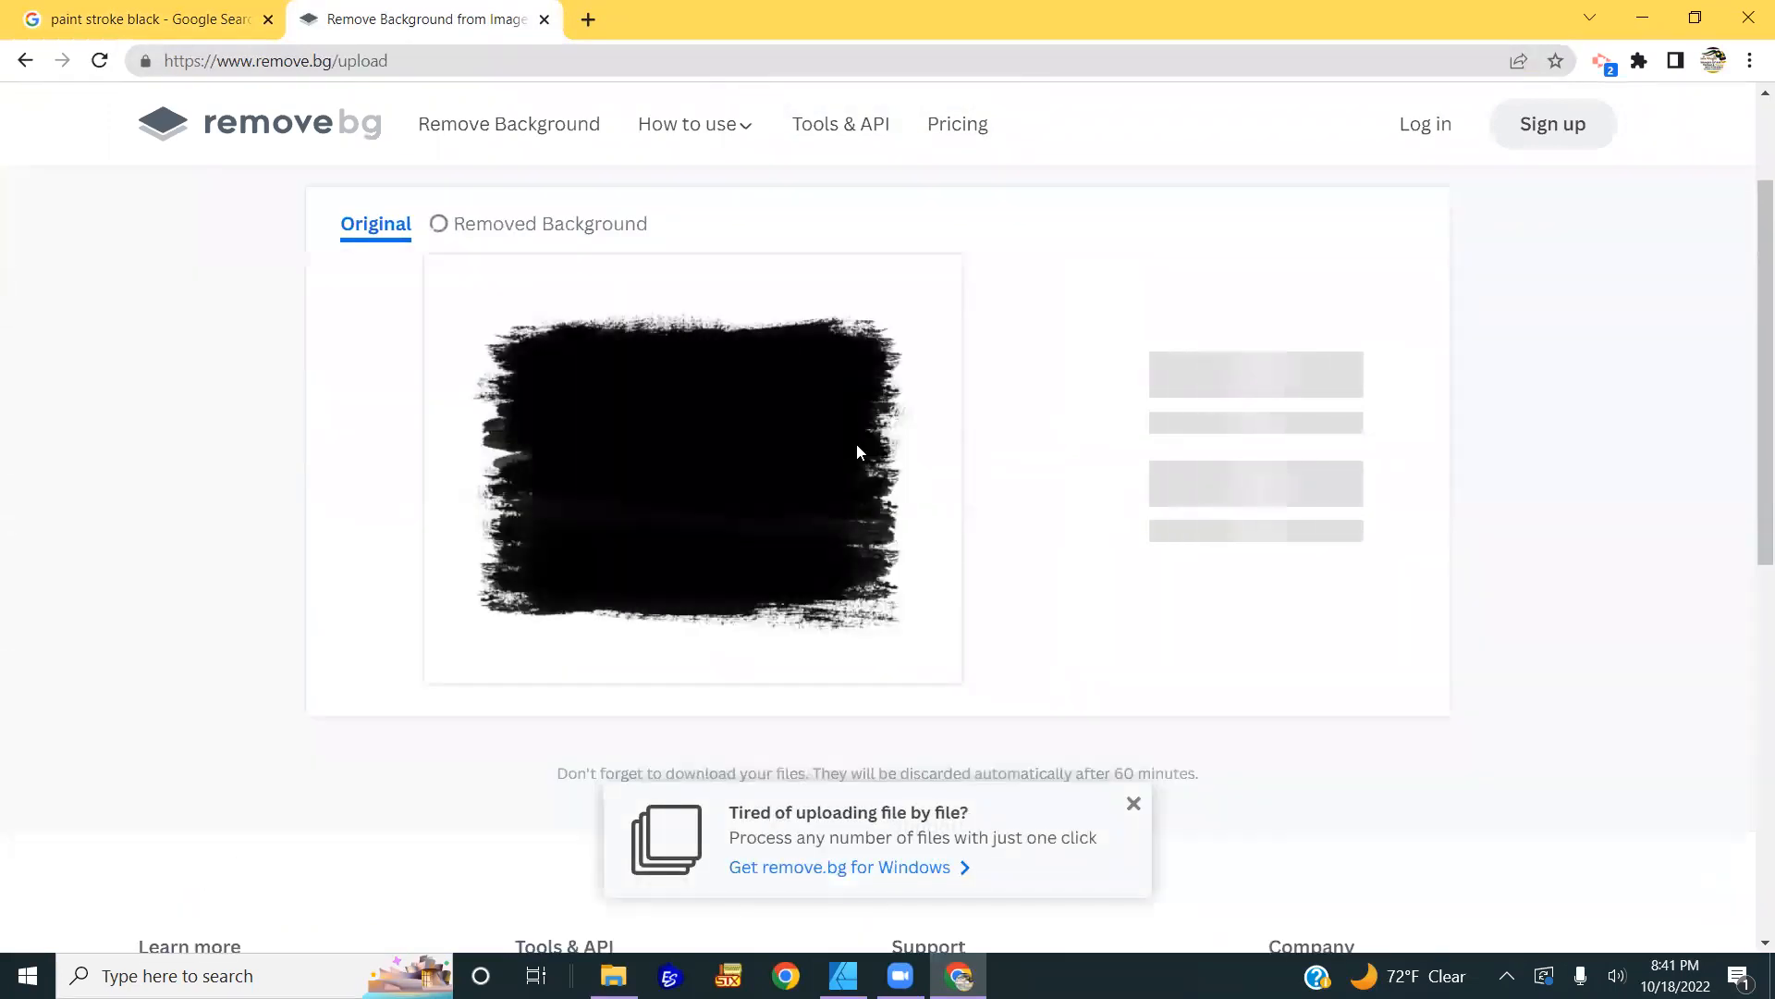
Step: Download the background-free stroke and place it in Paint Stroke 2.png, about 2792 px wide near centre
click(1305, 370)
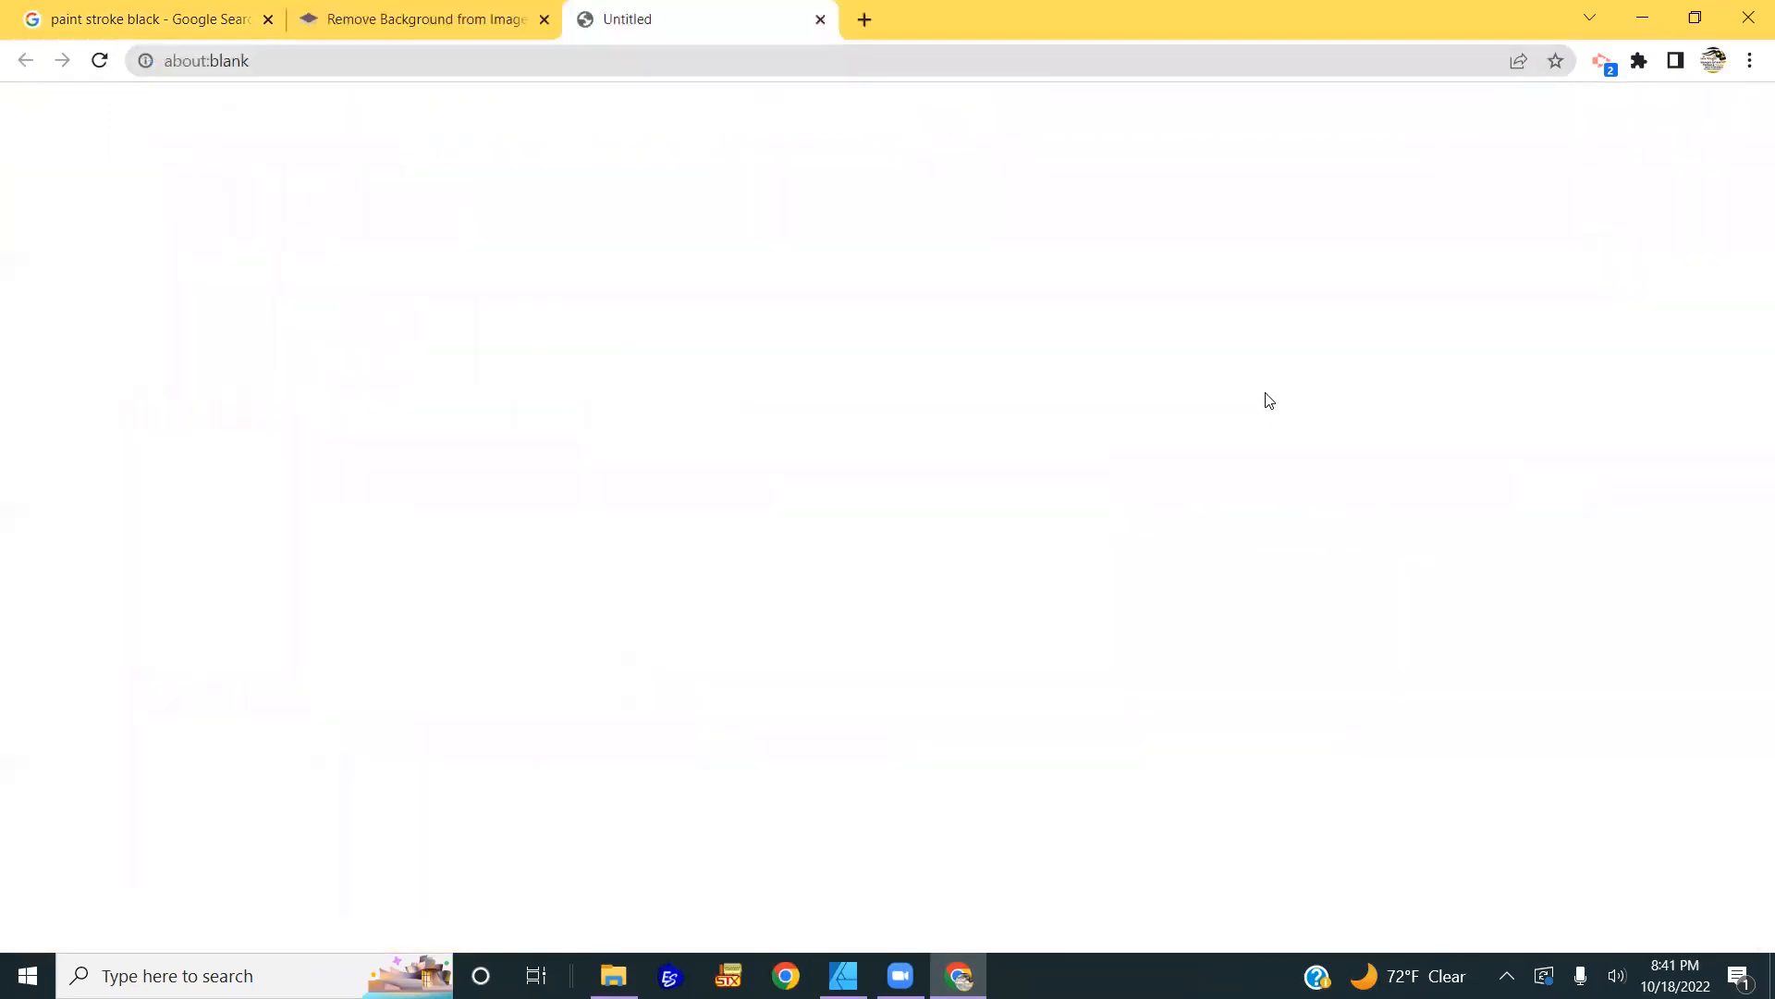
drag(188, 923, 602, 249)
drag(864, 475, 945, 575)
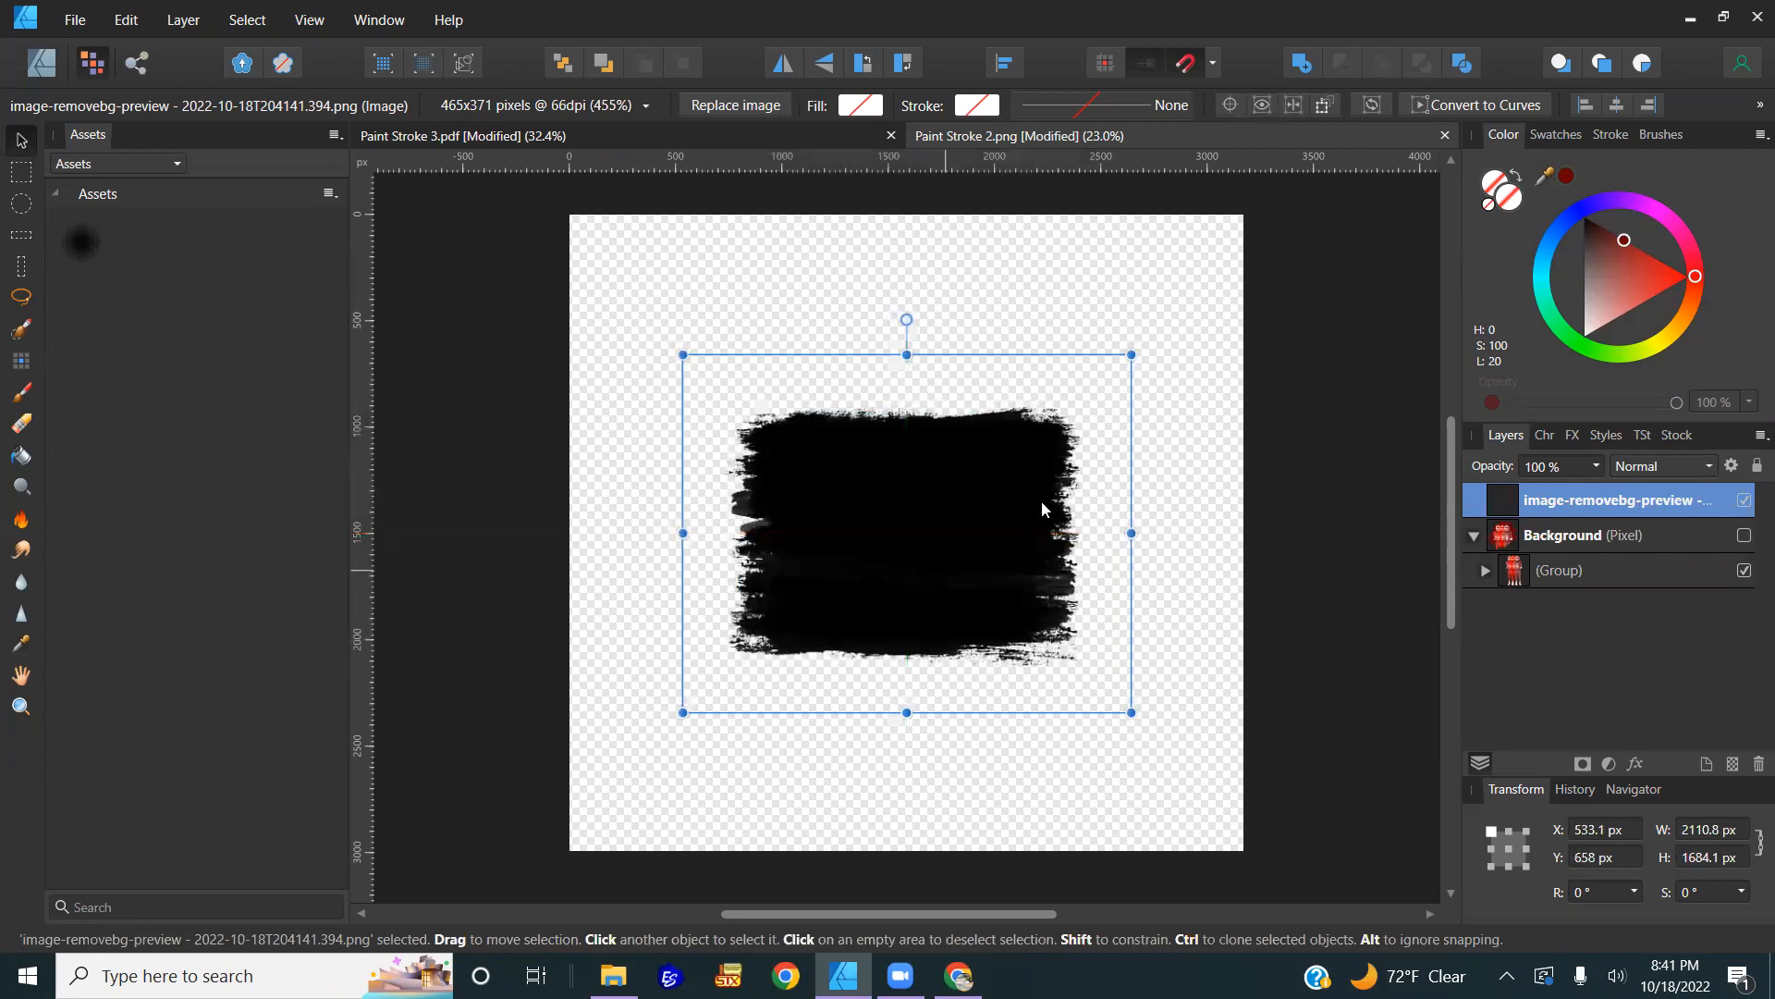
drag(1124, 351, 1169, 325)
drag(733, 326, 598, 202)
drag(866, 425, 899, 621)
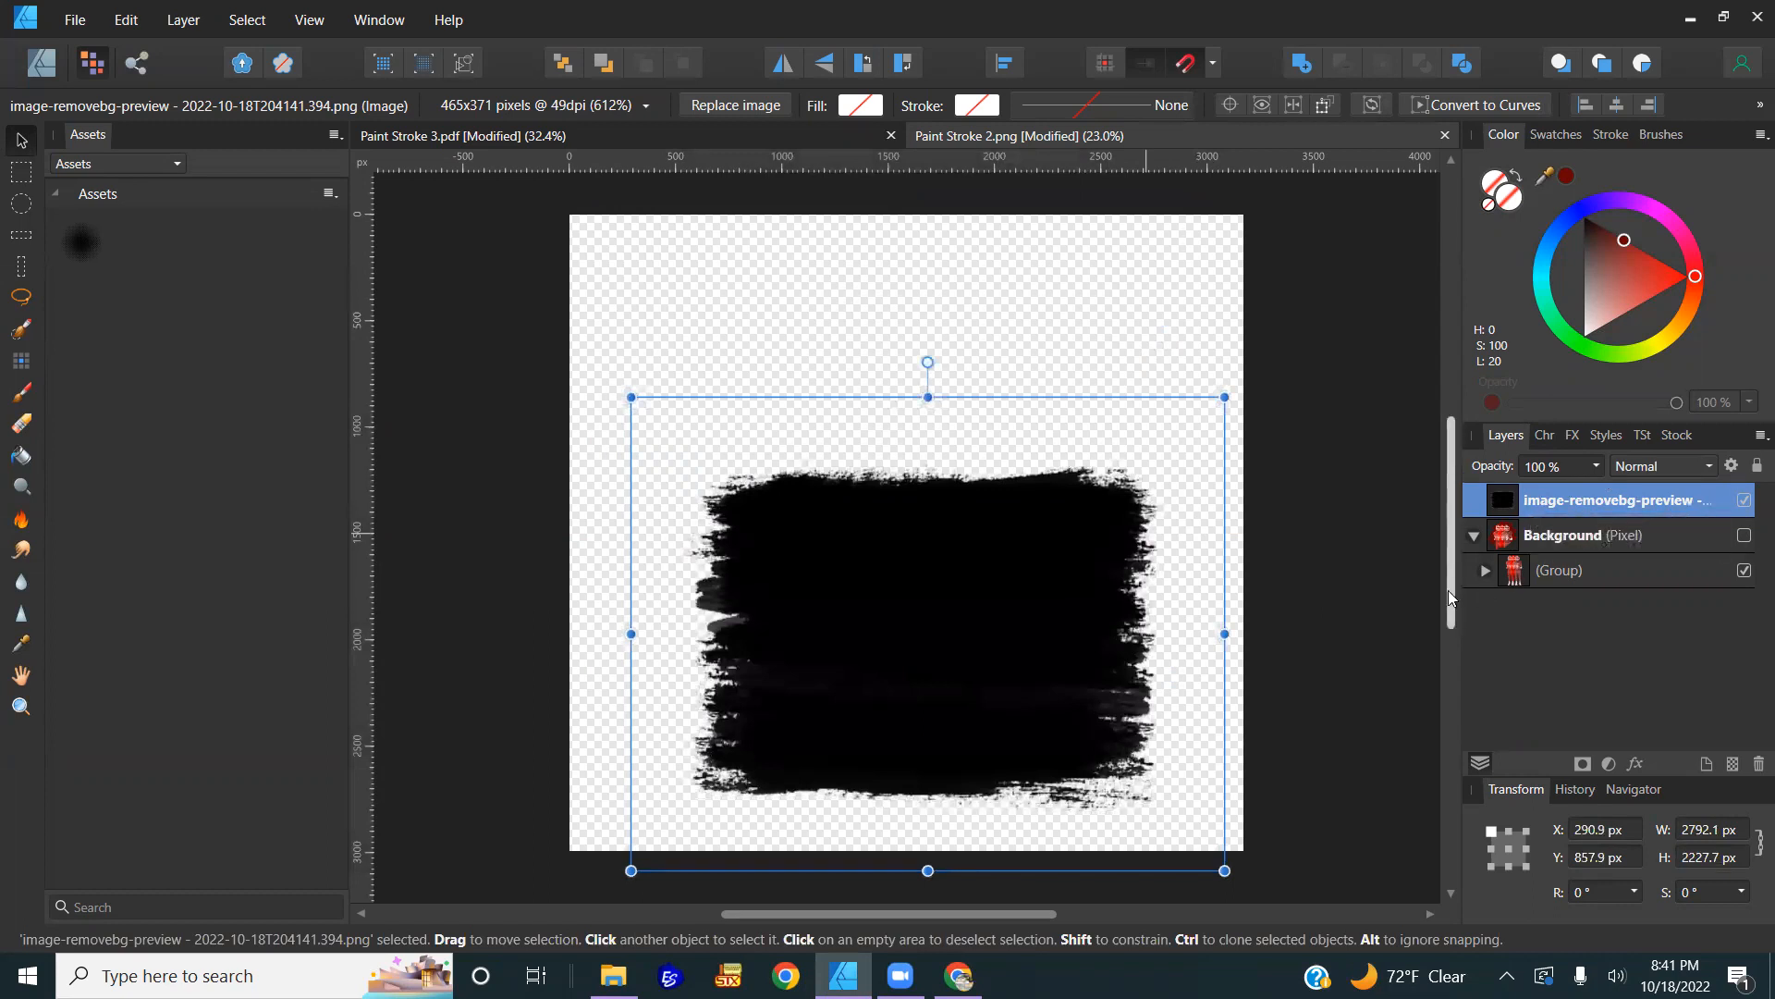
Step: Fit the page in view and nest the players group inside the stroke image layer
drag(1461, 605, 1159, 640)
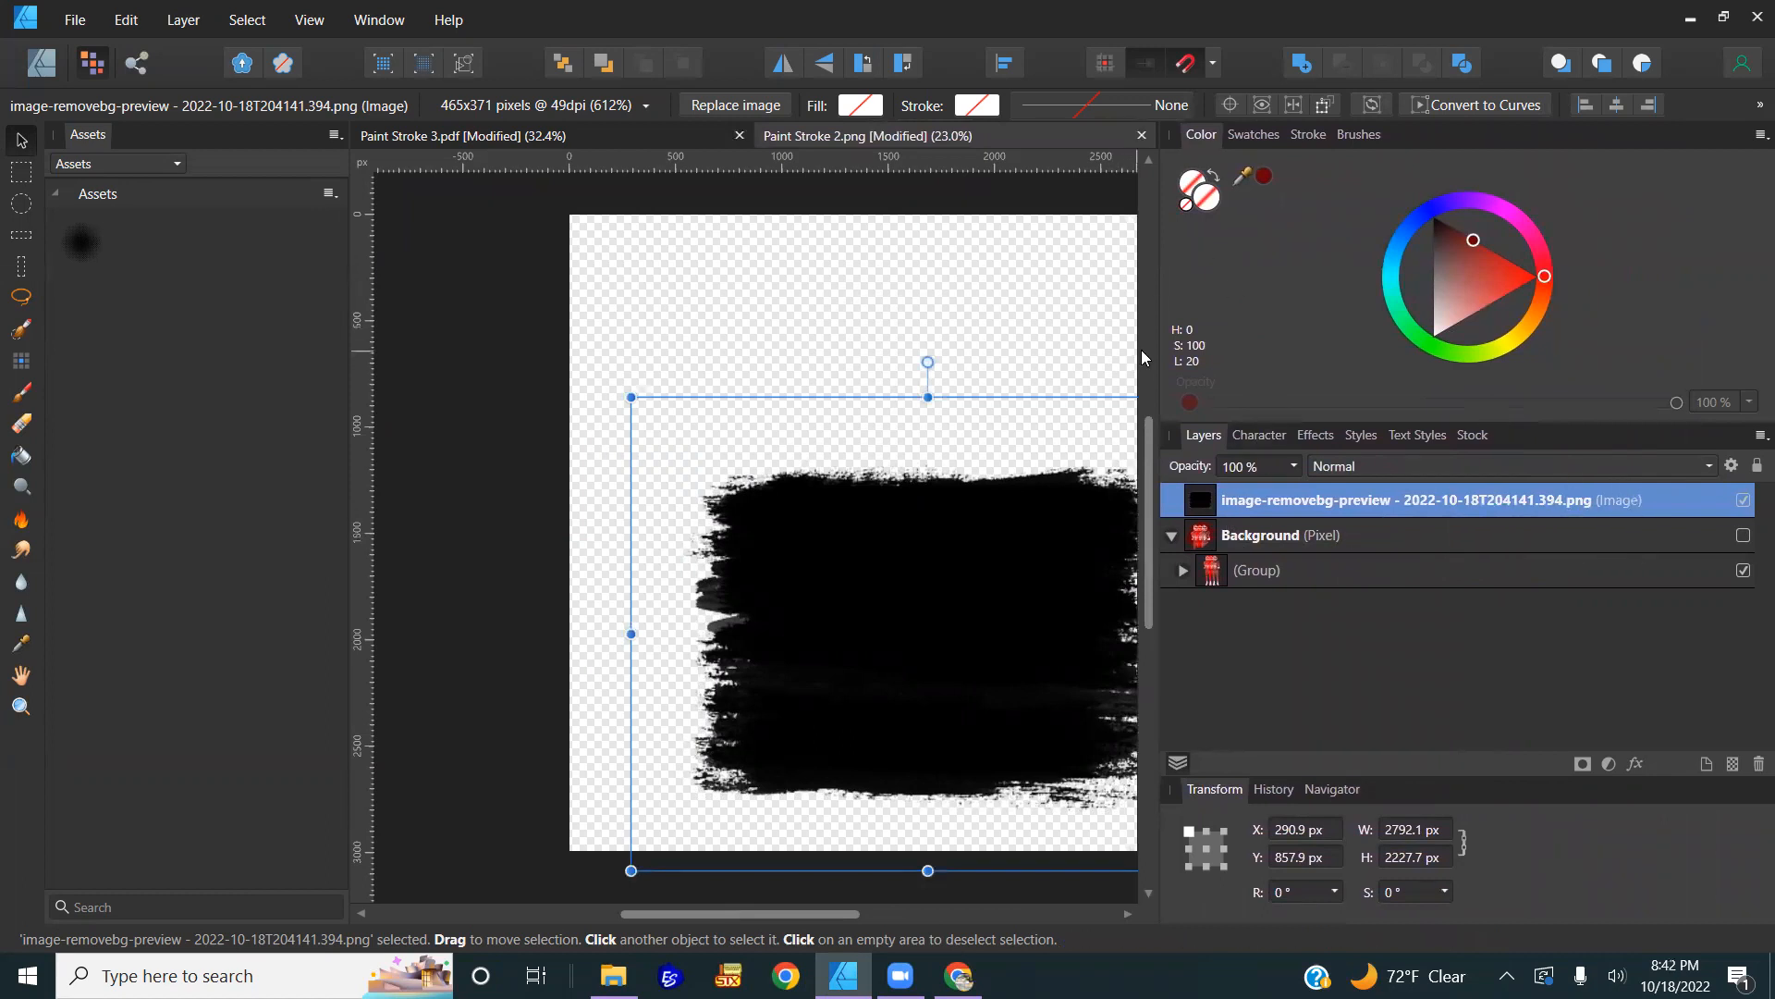
key(ctrl+0)
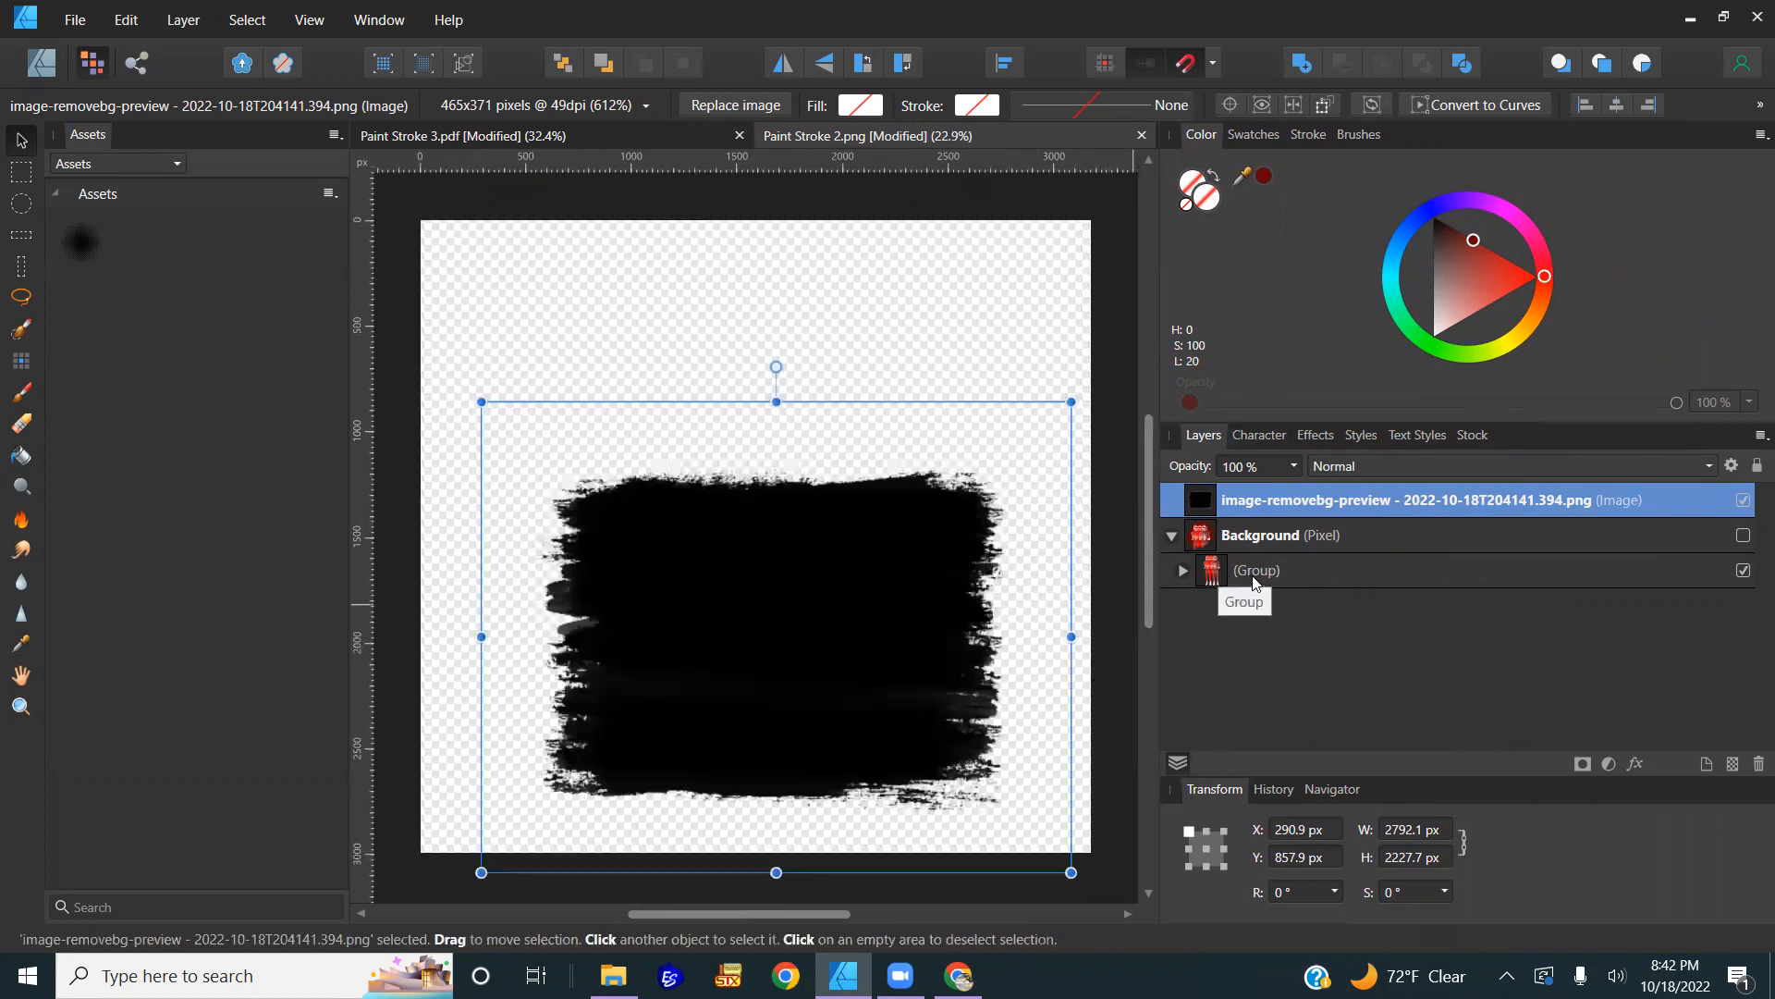
mouse_move(1256, 580)
mouse_down()
mouse_move(1173, 529)
mouse_move(1243, 545)
mouse_move(1248, 501)
mouse_up()
Step: Nudge the stroke image slightly higher on the page
scroll(876, 432, down, 2)
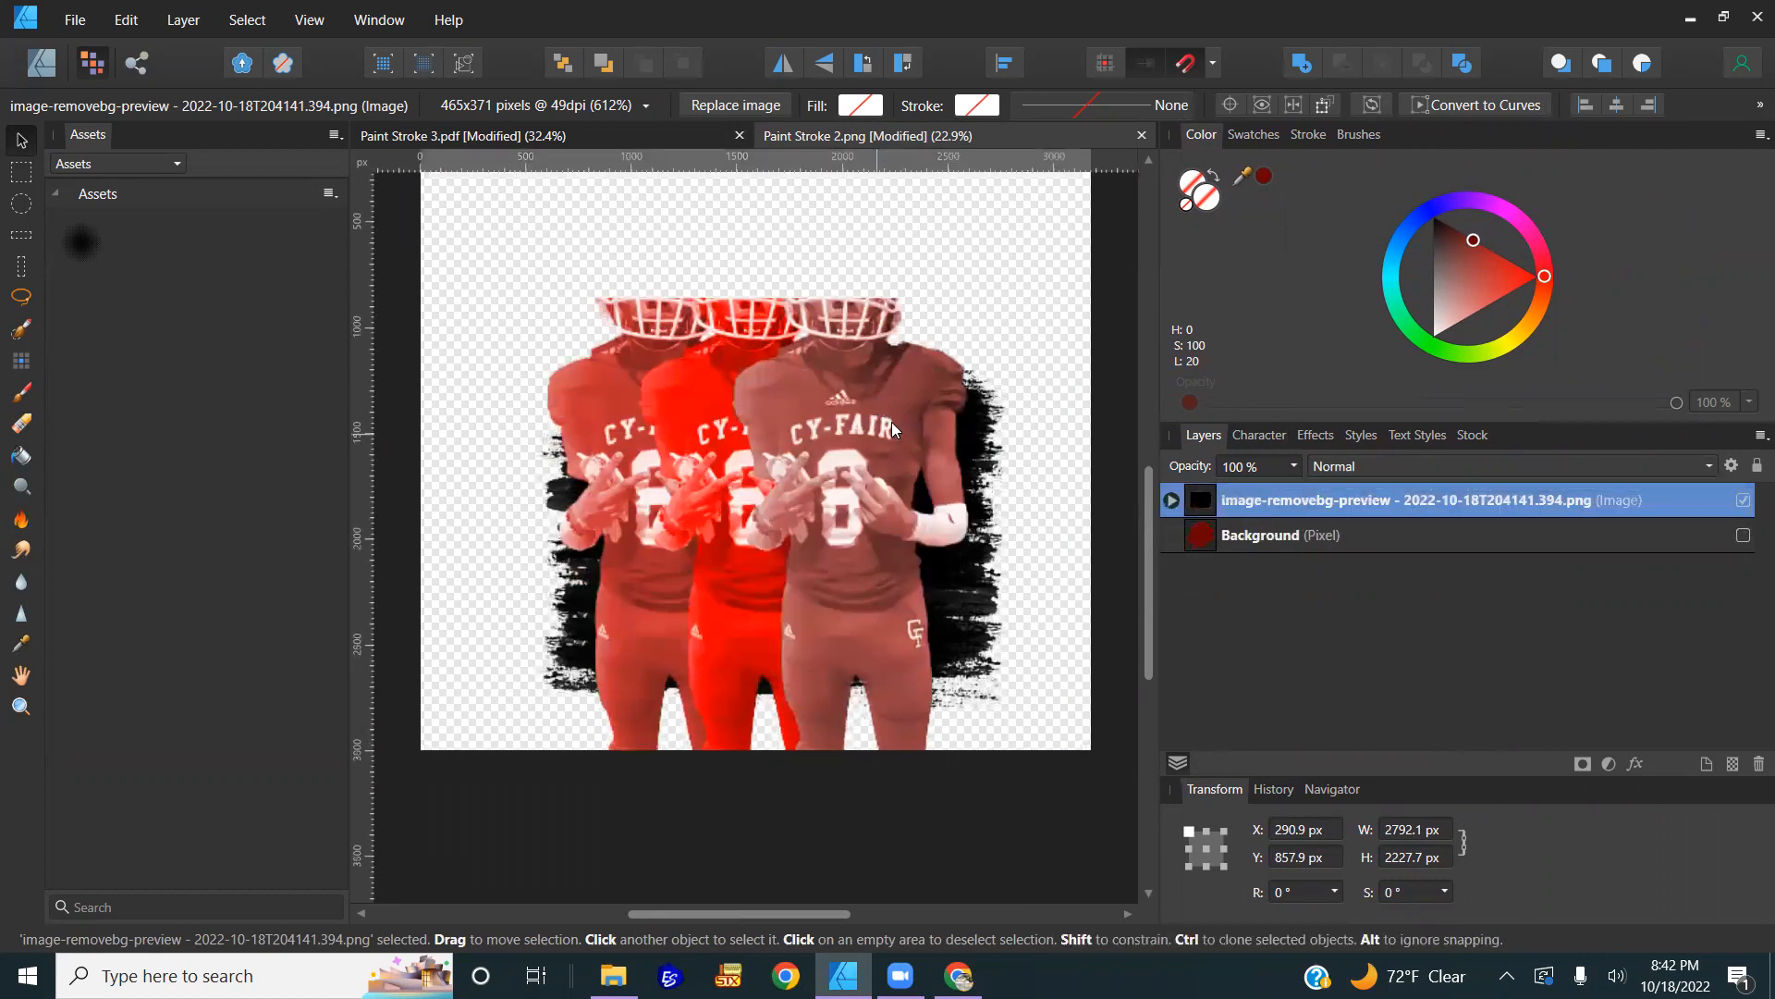
drag(845, 528, 845, 491)
drag(1098, 479, 1097, 477)
Step: Move the players group out of the stroke layer to below Background, then reselect the stroke layer
click(1171, 499)
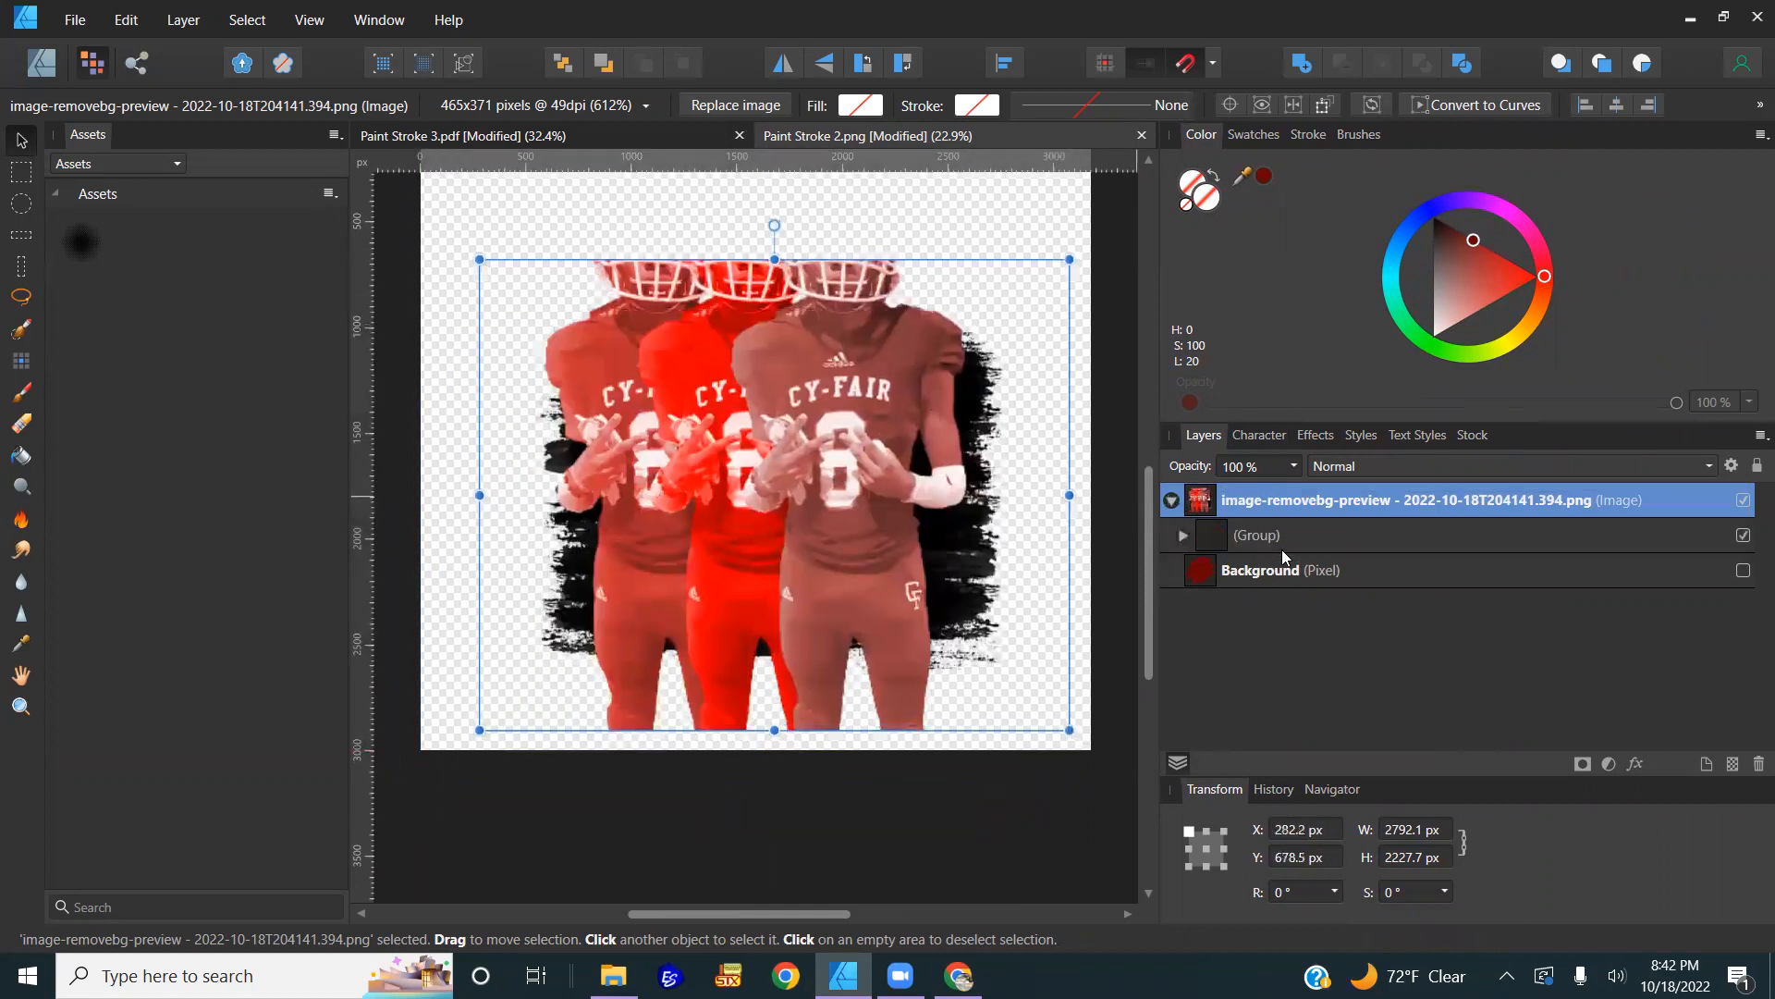
click(1287, 534)
mouse_move(850, 516)
mouse_down()
mouse_move(828, 610)
mouse_move(914, 613)
mouse_move(923, 544)
mouse_move(788, 424)
mouse_move(780, 519)
mouse_move(925, 552)
mouse_move(827, 516)
mouse_move(856, 529)
mouse_up()
scroll(856, 529, up, 2)
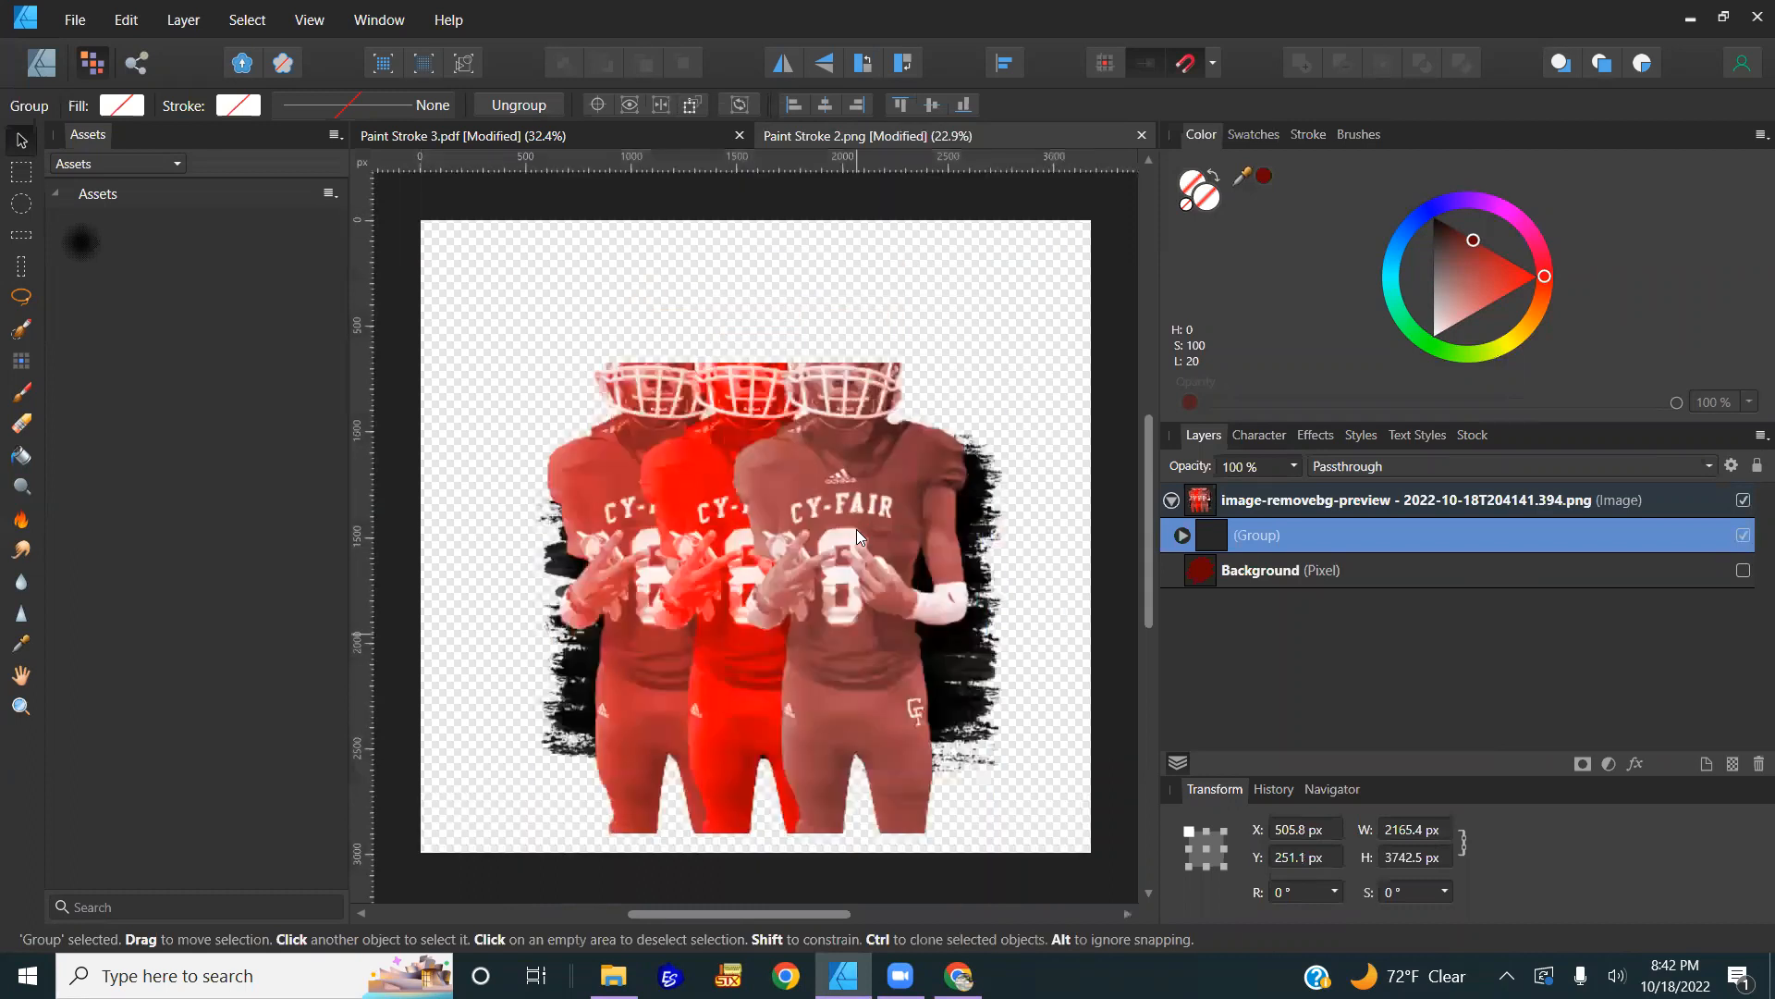
drag(1293, 544, 1230, 610)
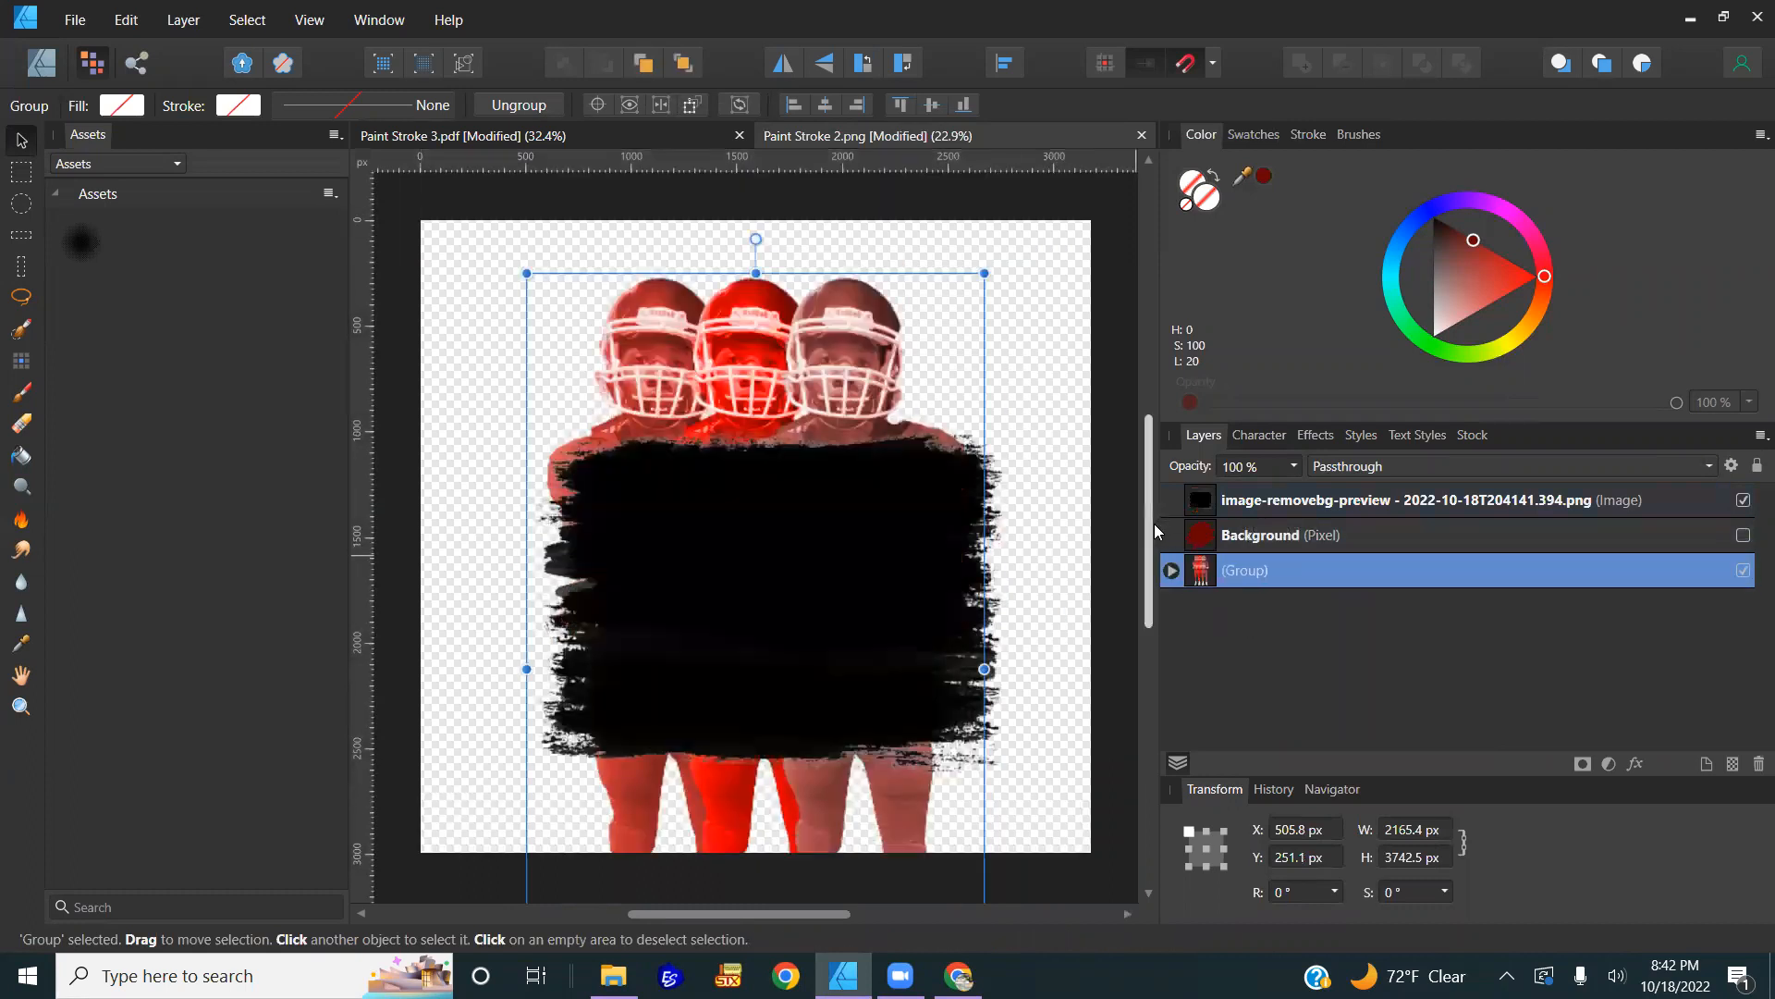
click(1161, 515)
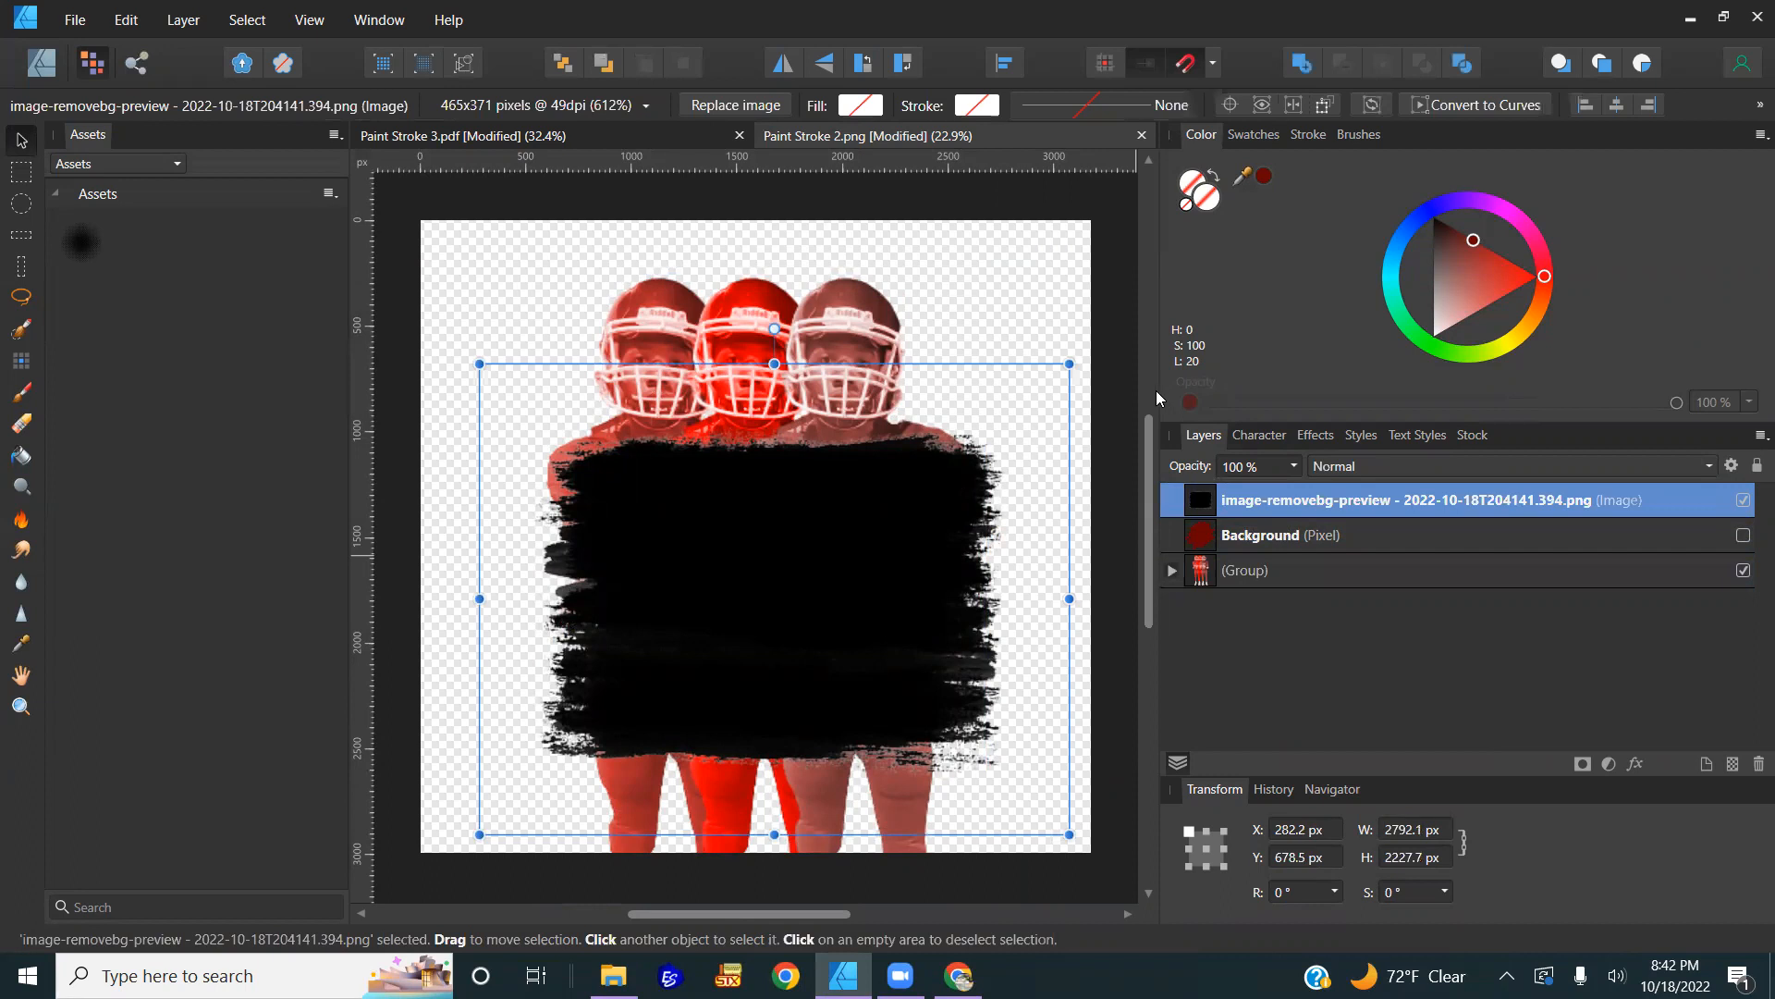
drag(1156, 390, 1377, 385)
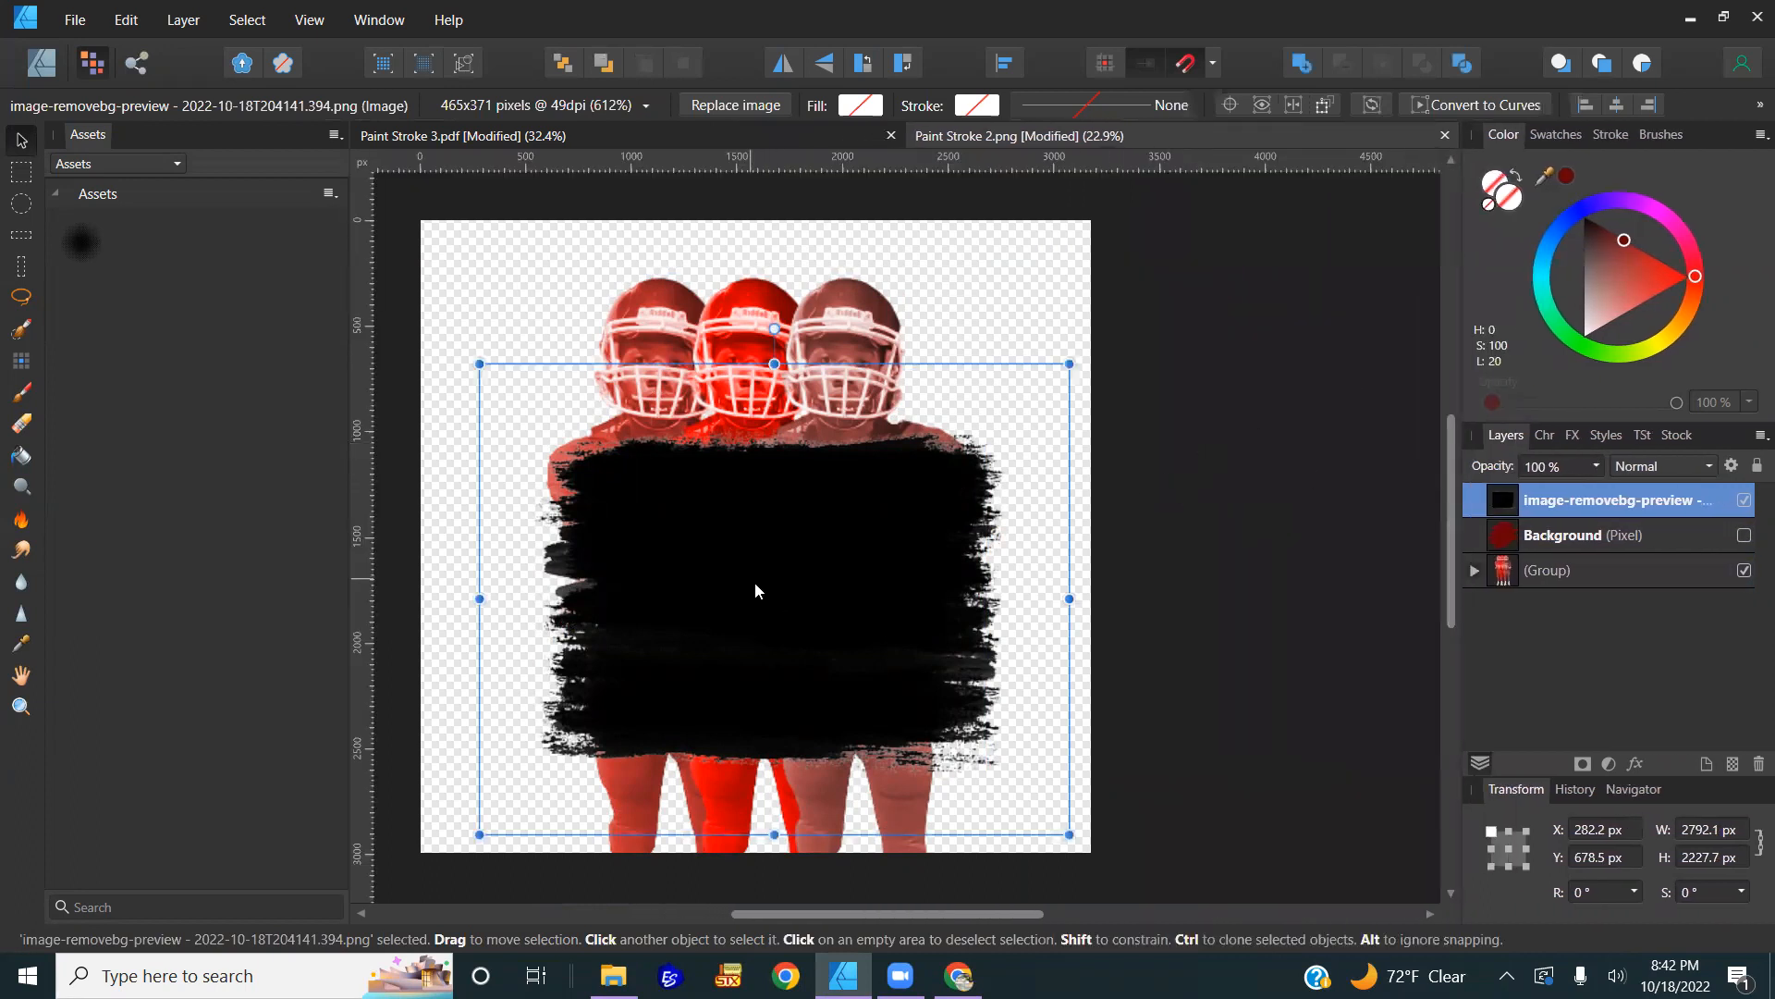
Step: Rasterize the paint stroke into a pixel layer and shift it slightly right and up
right_click(786, 594)
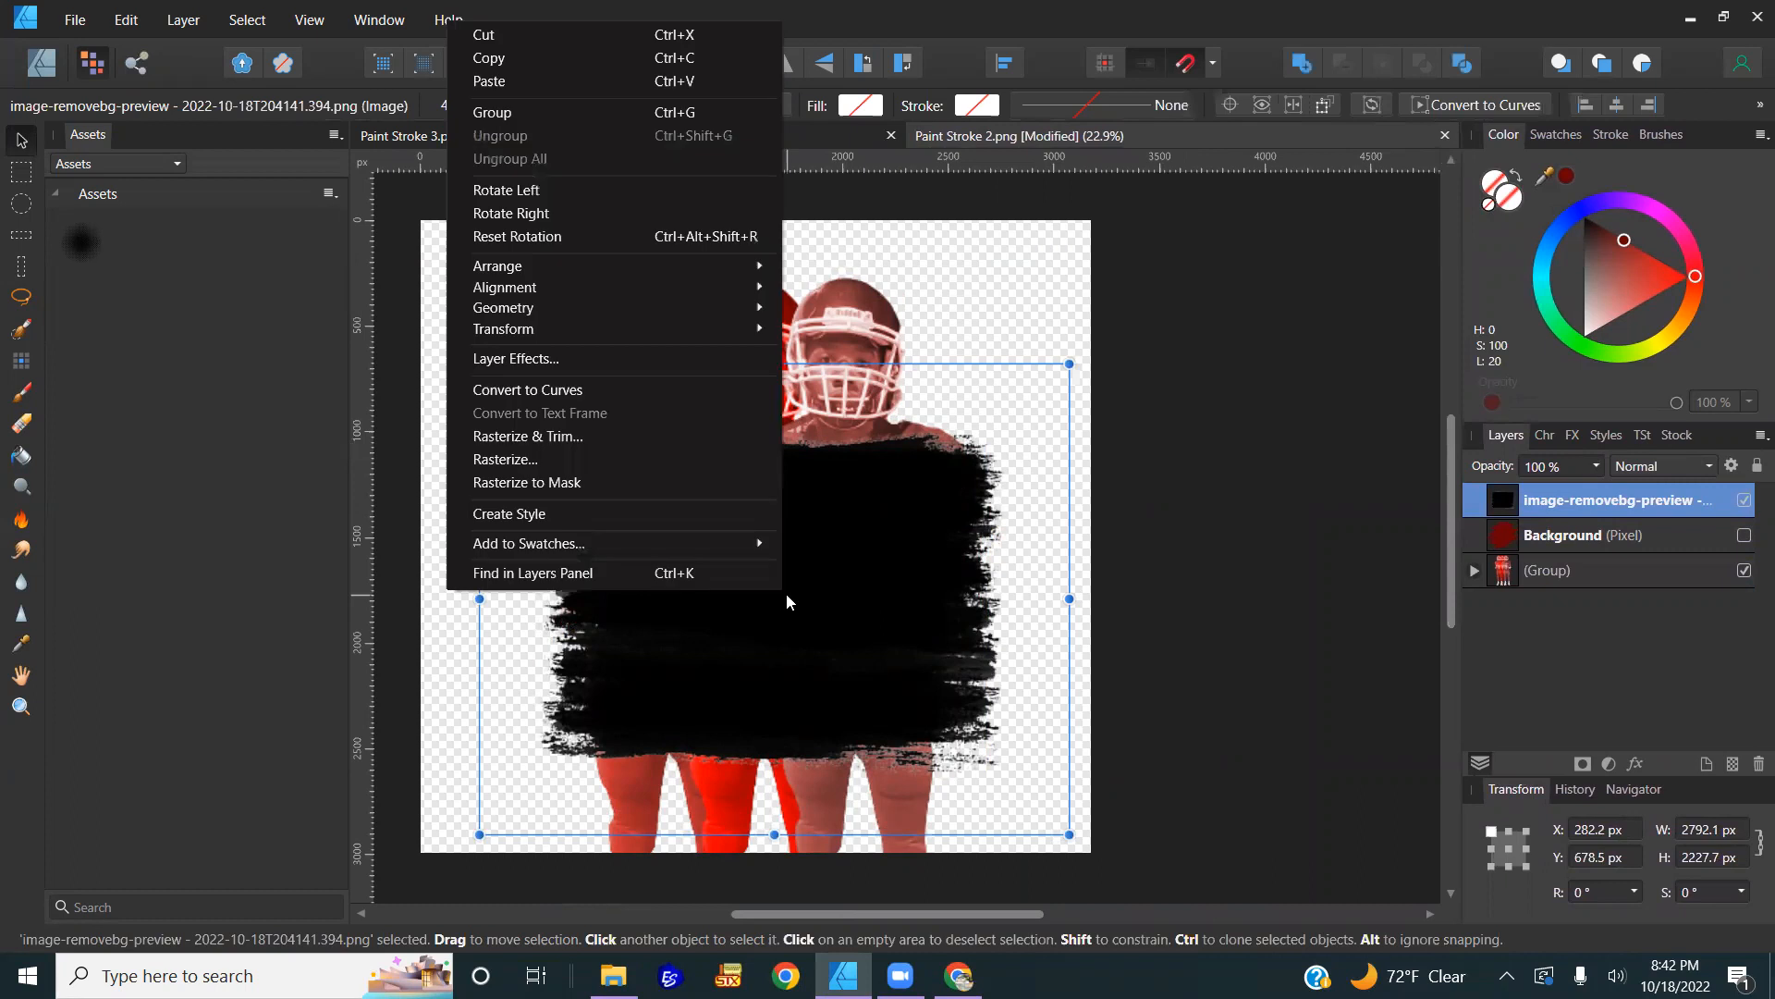
click(558, 464)
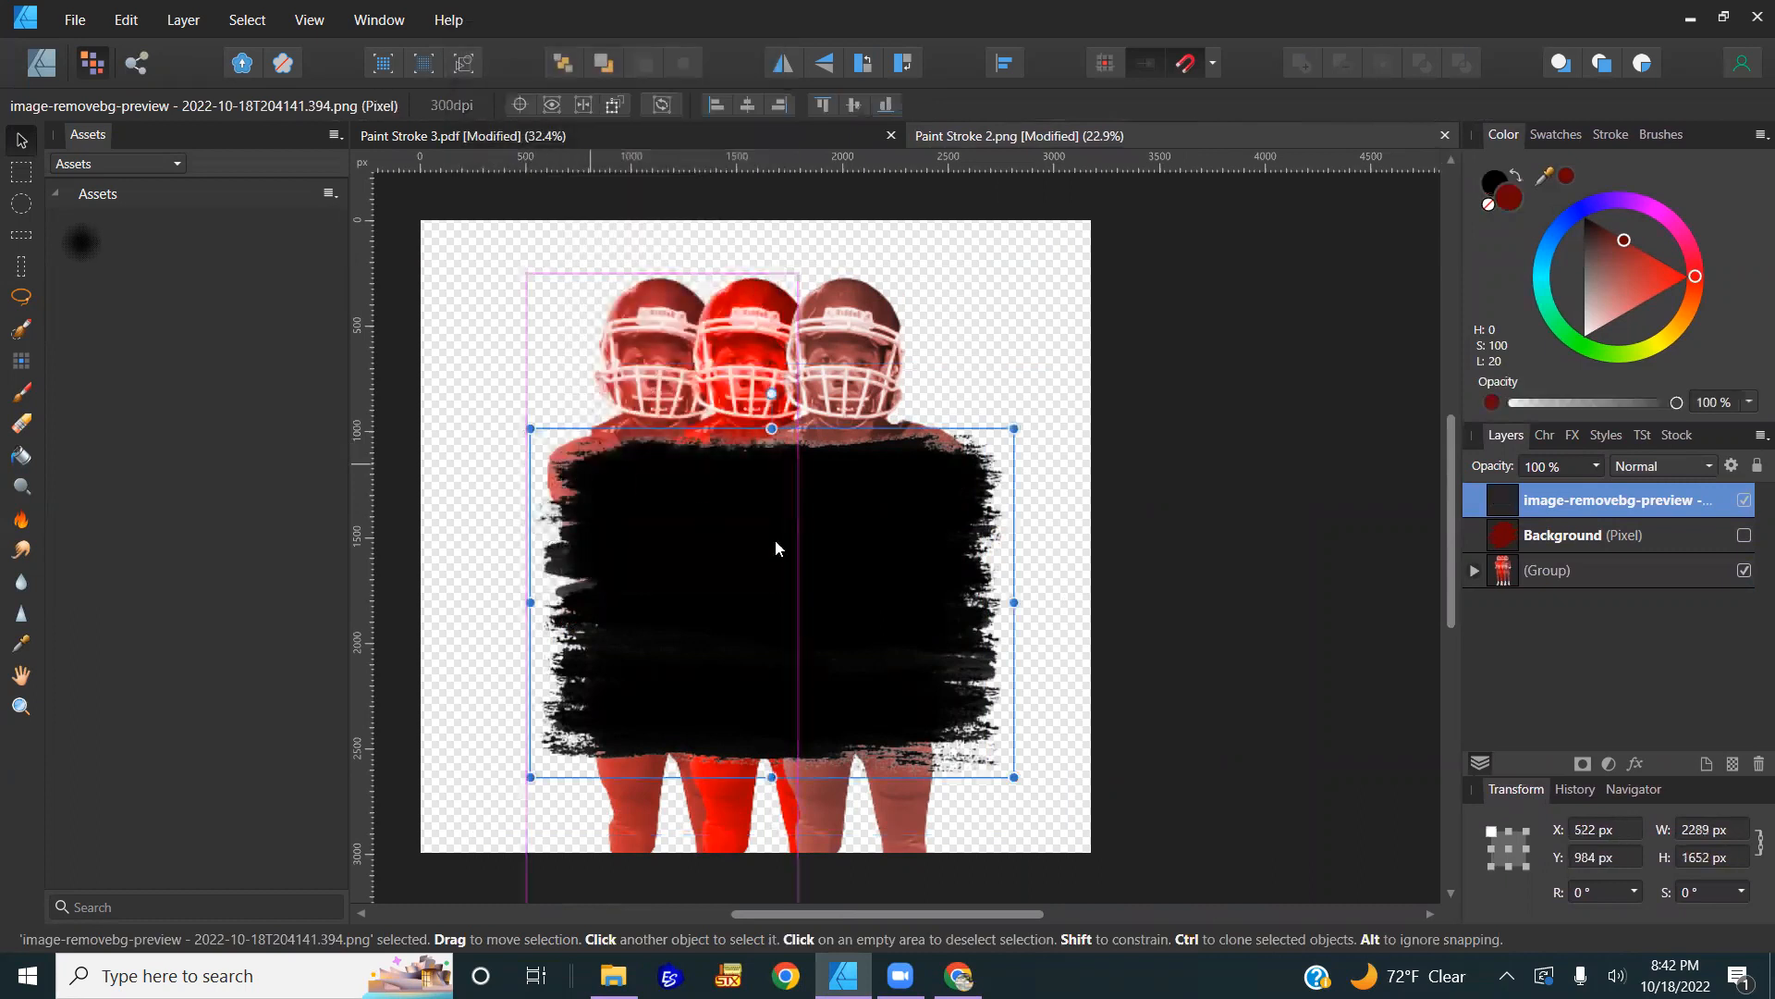
drag(853, 557, 878, 533)
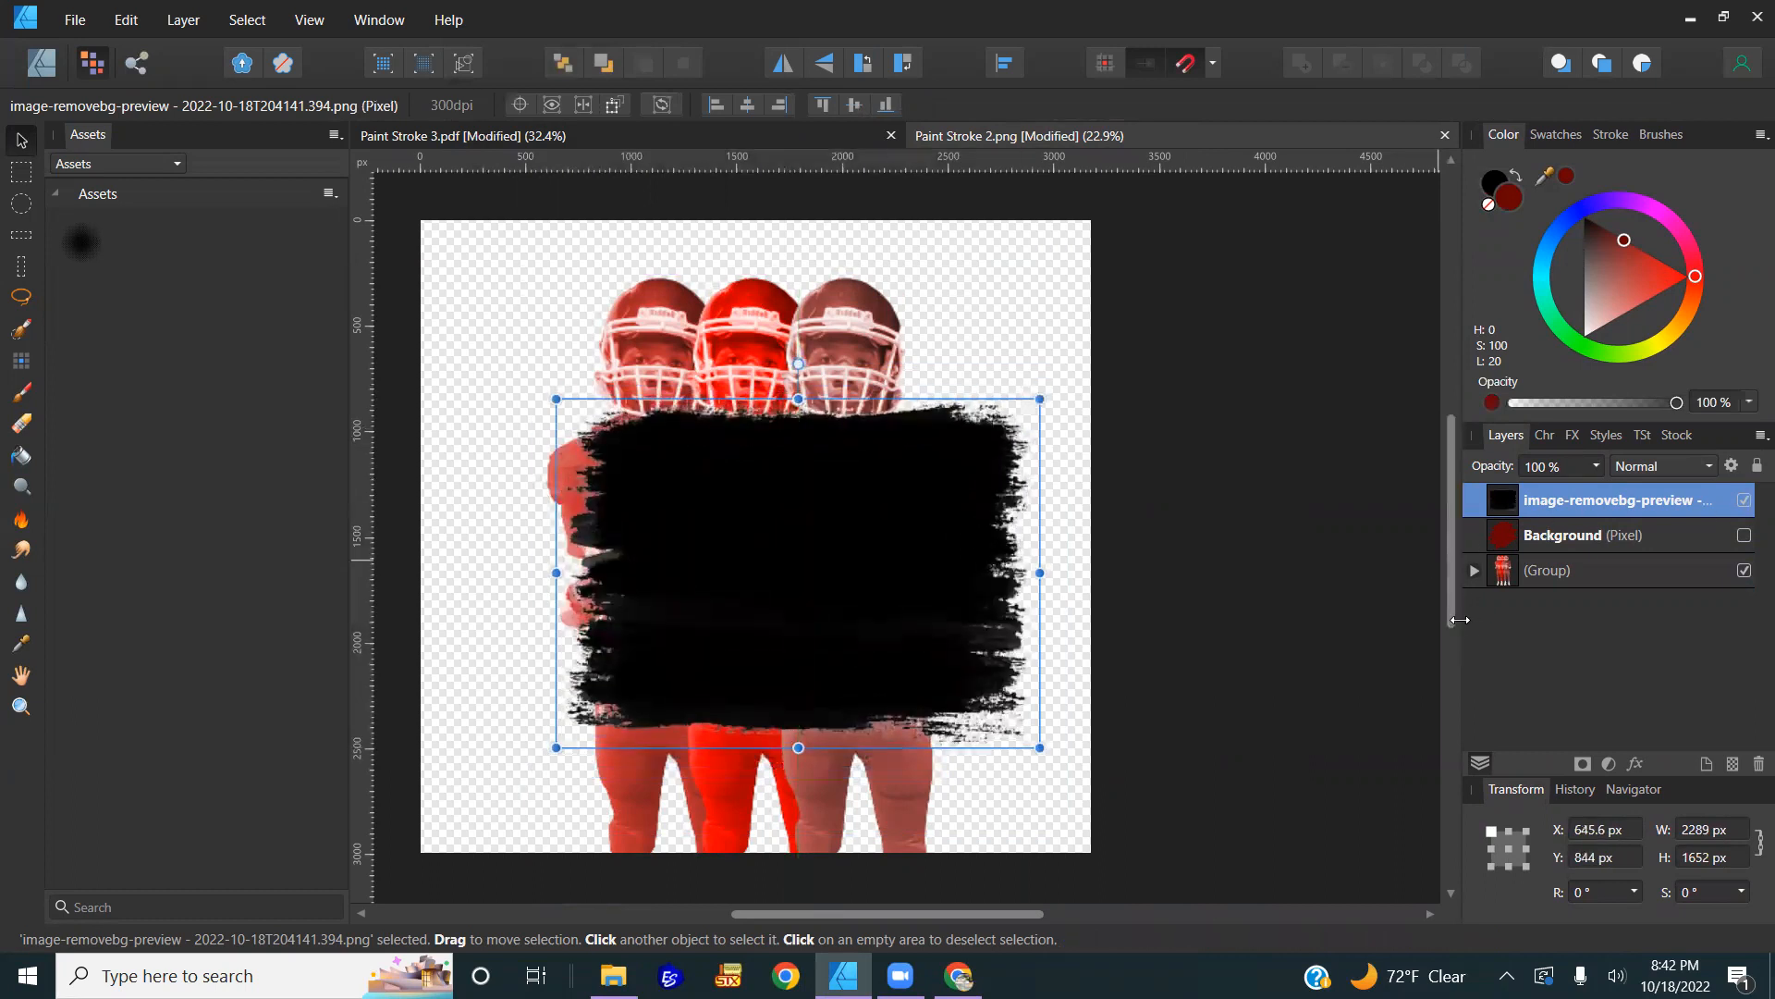
Step: Rename the stroke layer to 1 and clip the players group inside it
double_click(1585, 499)
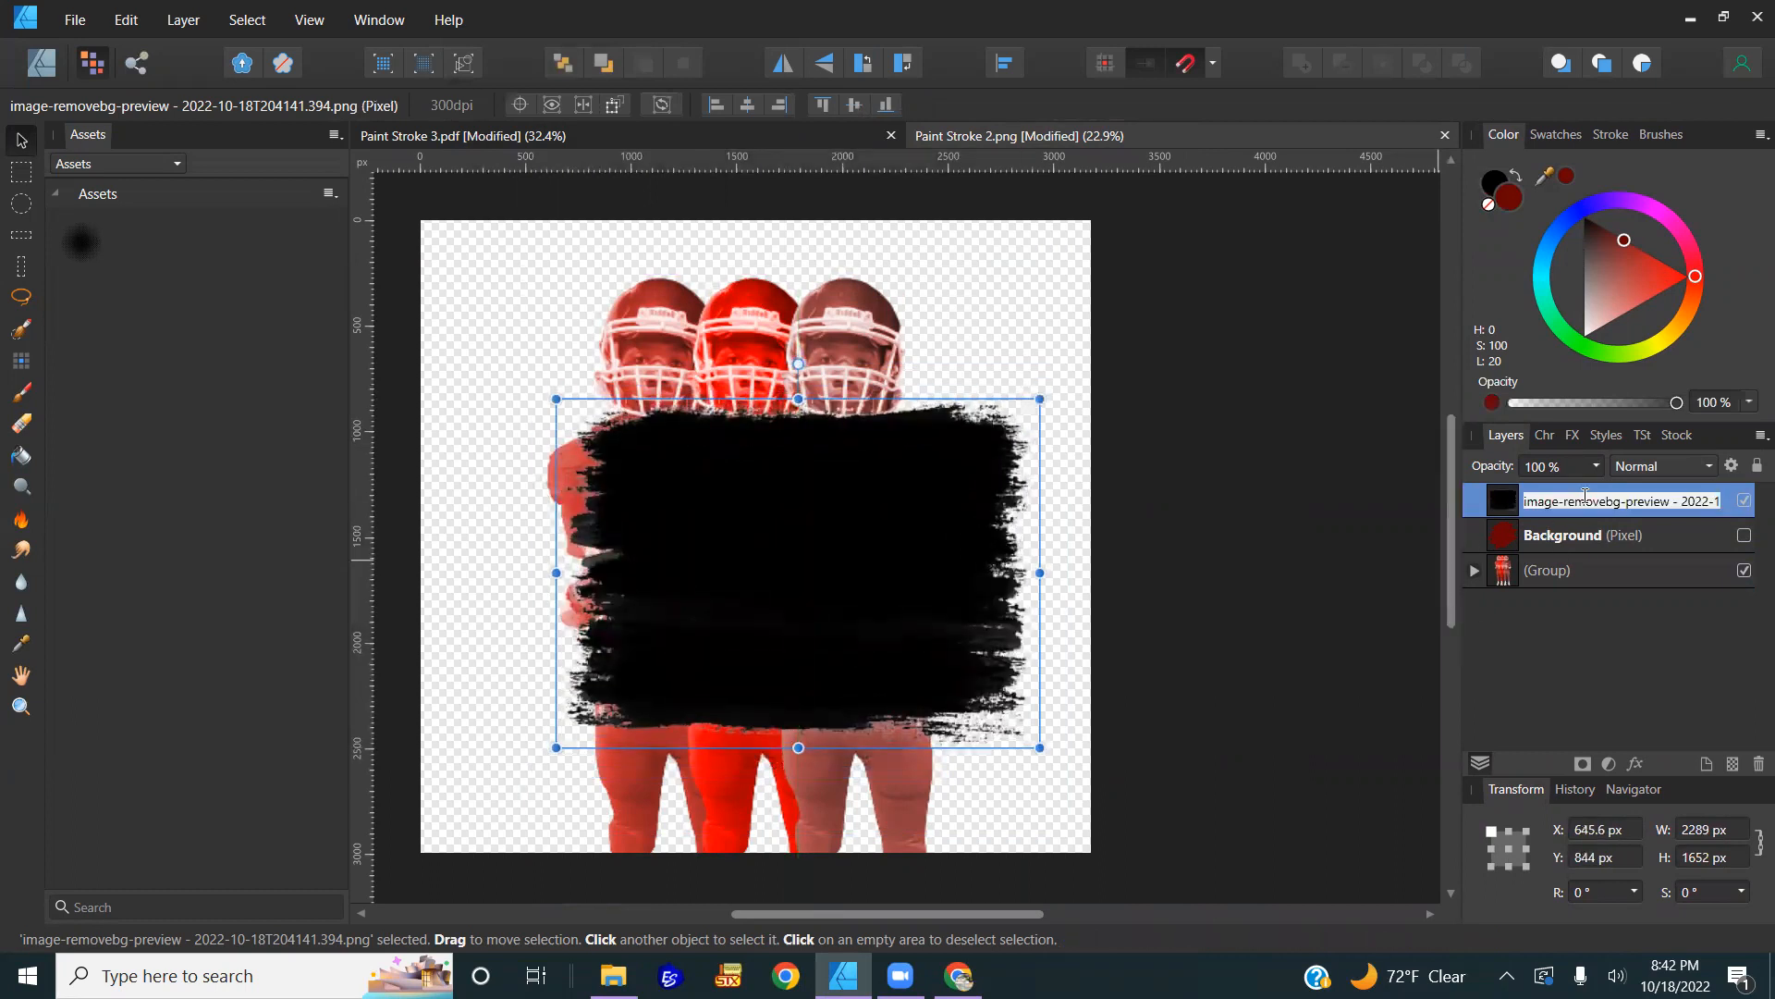
text(1)
key(Return)
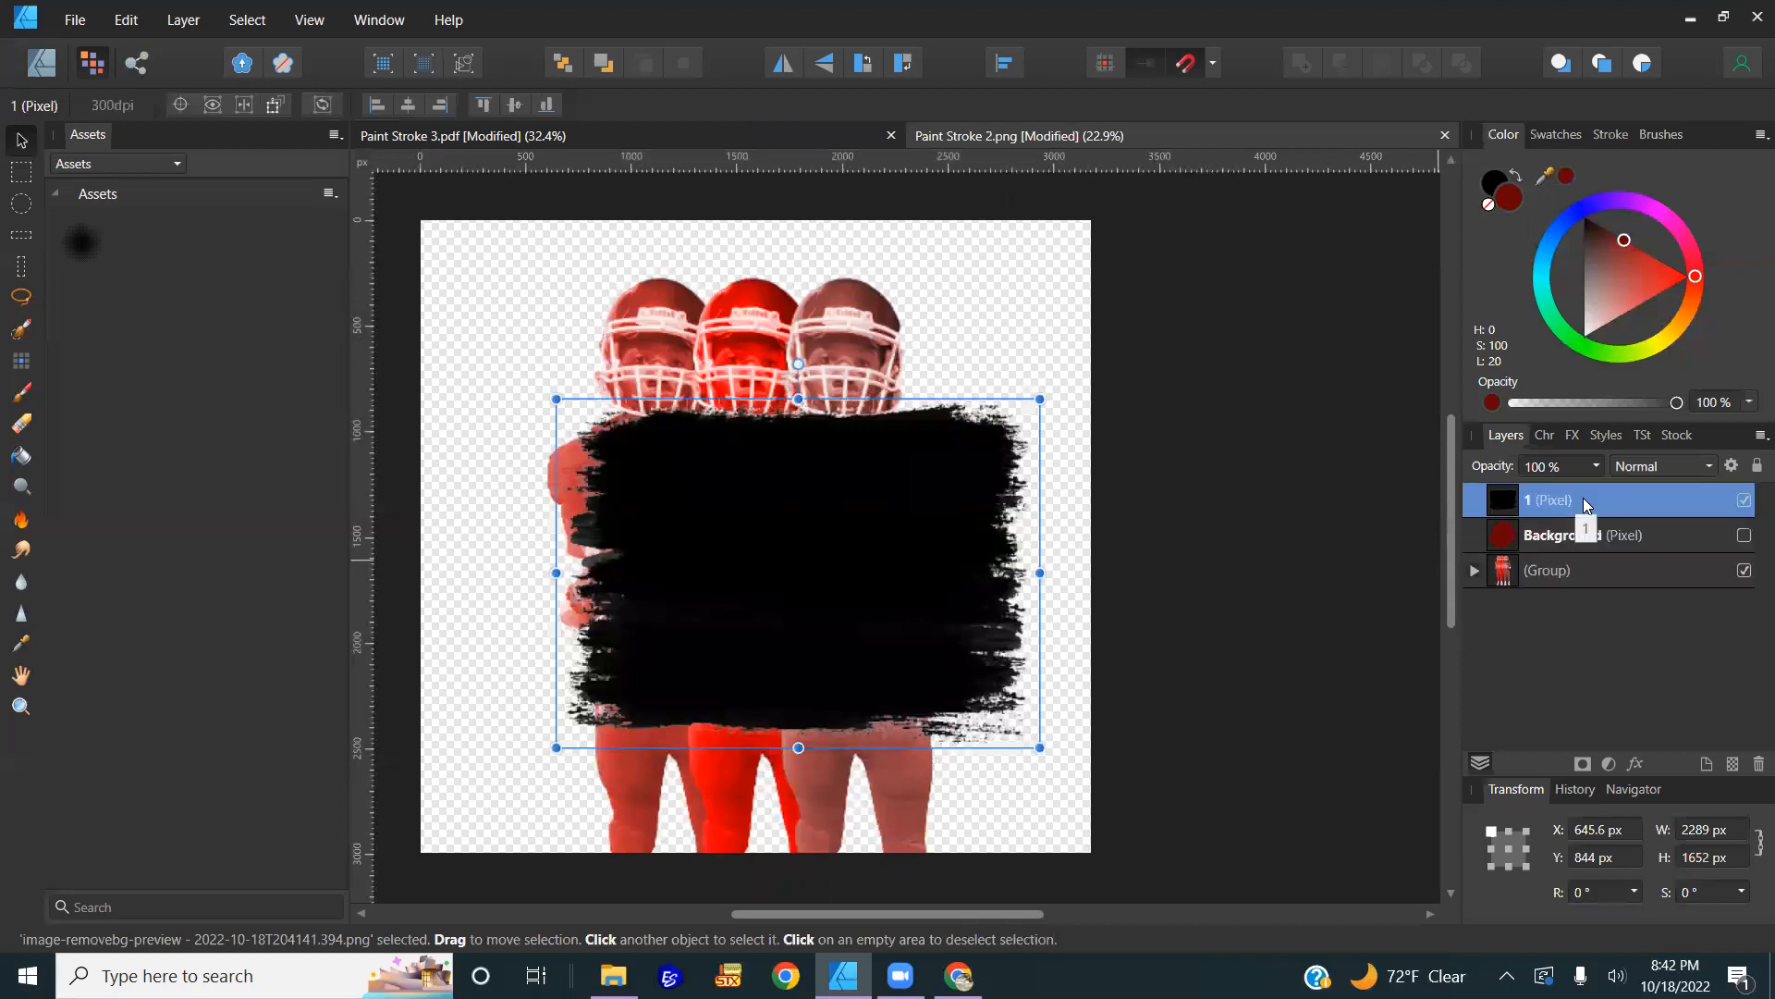
mouse_move(1546, 500)
mouse_down()
mouse_move(1536, 577)
mouse_move(1528, 534)
mouse_move(1554, 494)
mouse_move(1565, 511)
mouse_up()
mouse_move(896, 642)
mouse_down()
mouse_move(916, 707)
mouse_move(873, 597)
mouse_move(843, 577)
mouse_move(921, 623)
mouse_move(852, 685)
mouse_move(848, 768)
mouse_move(915, 786)
mouse_move(943, 687)
mouse_move(889, 741)
mouse_up()
Step: Flood-fill the black areas of layer 1's paint stroke with dark red
click(1505, 503)
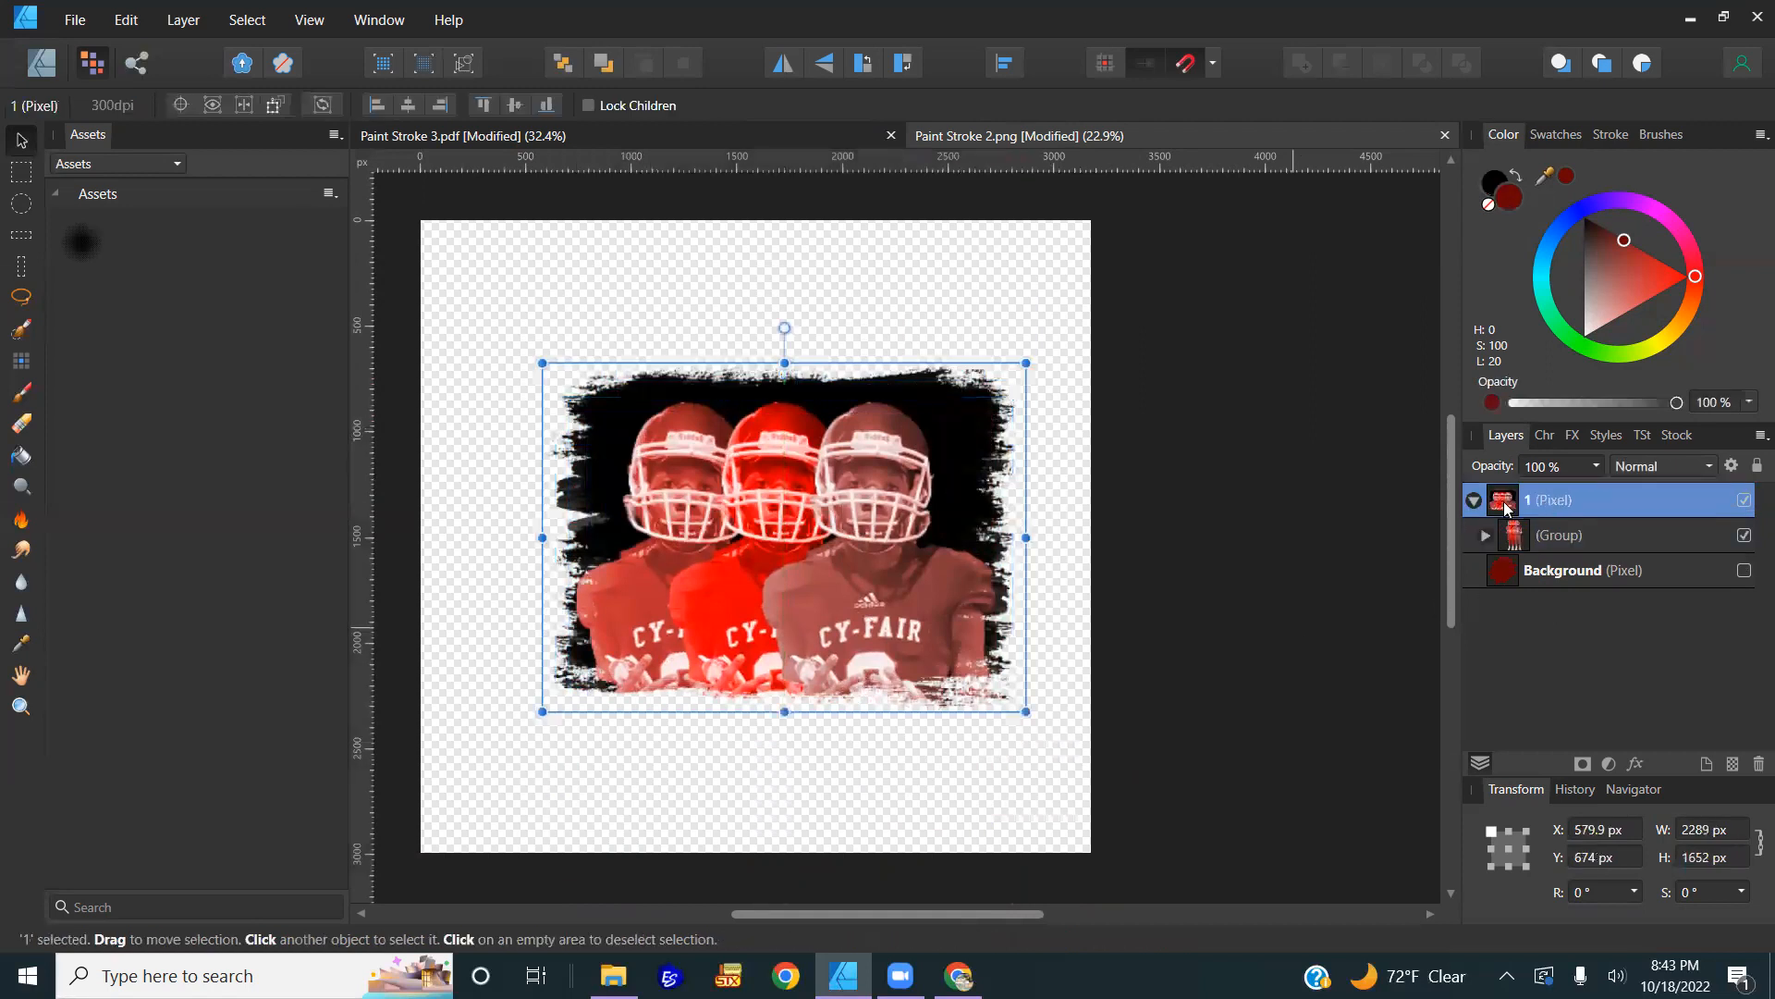
click(21, 456)
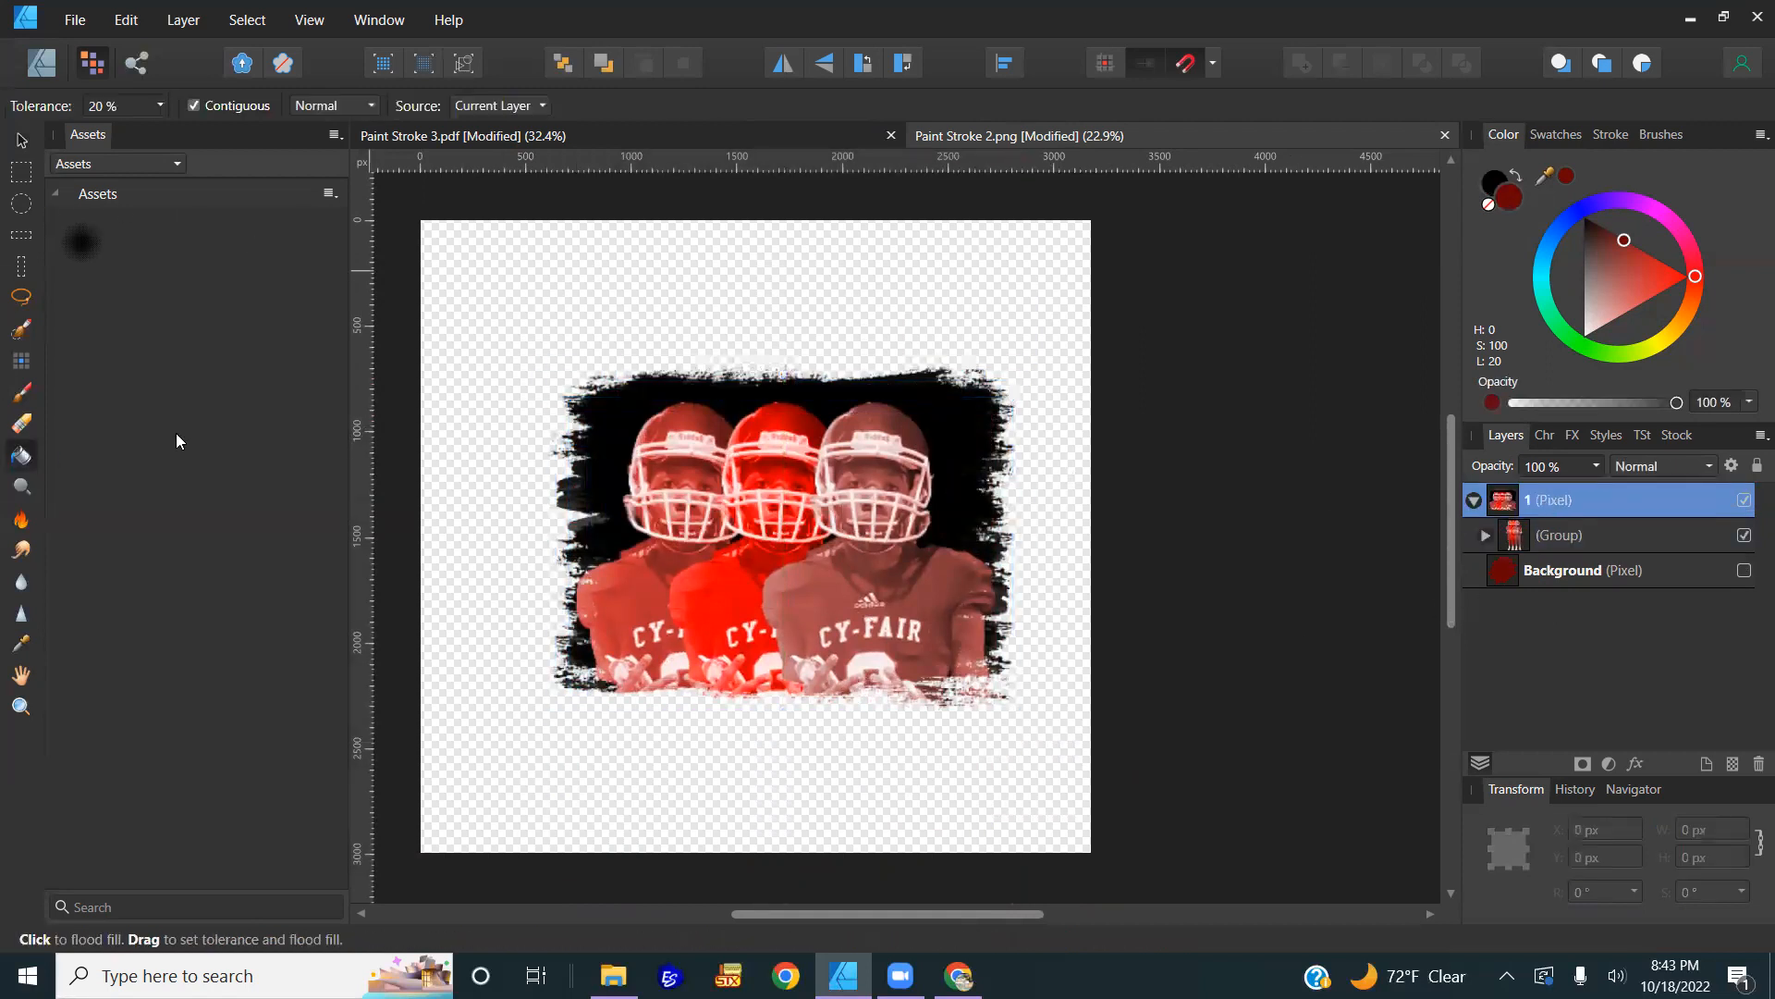
click(968, 405)
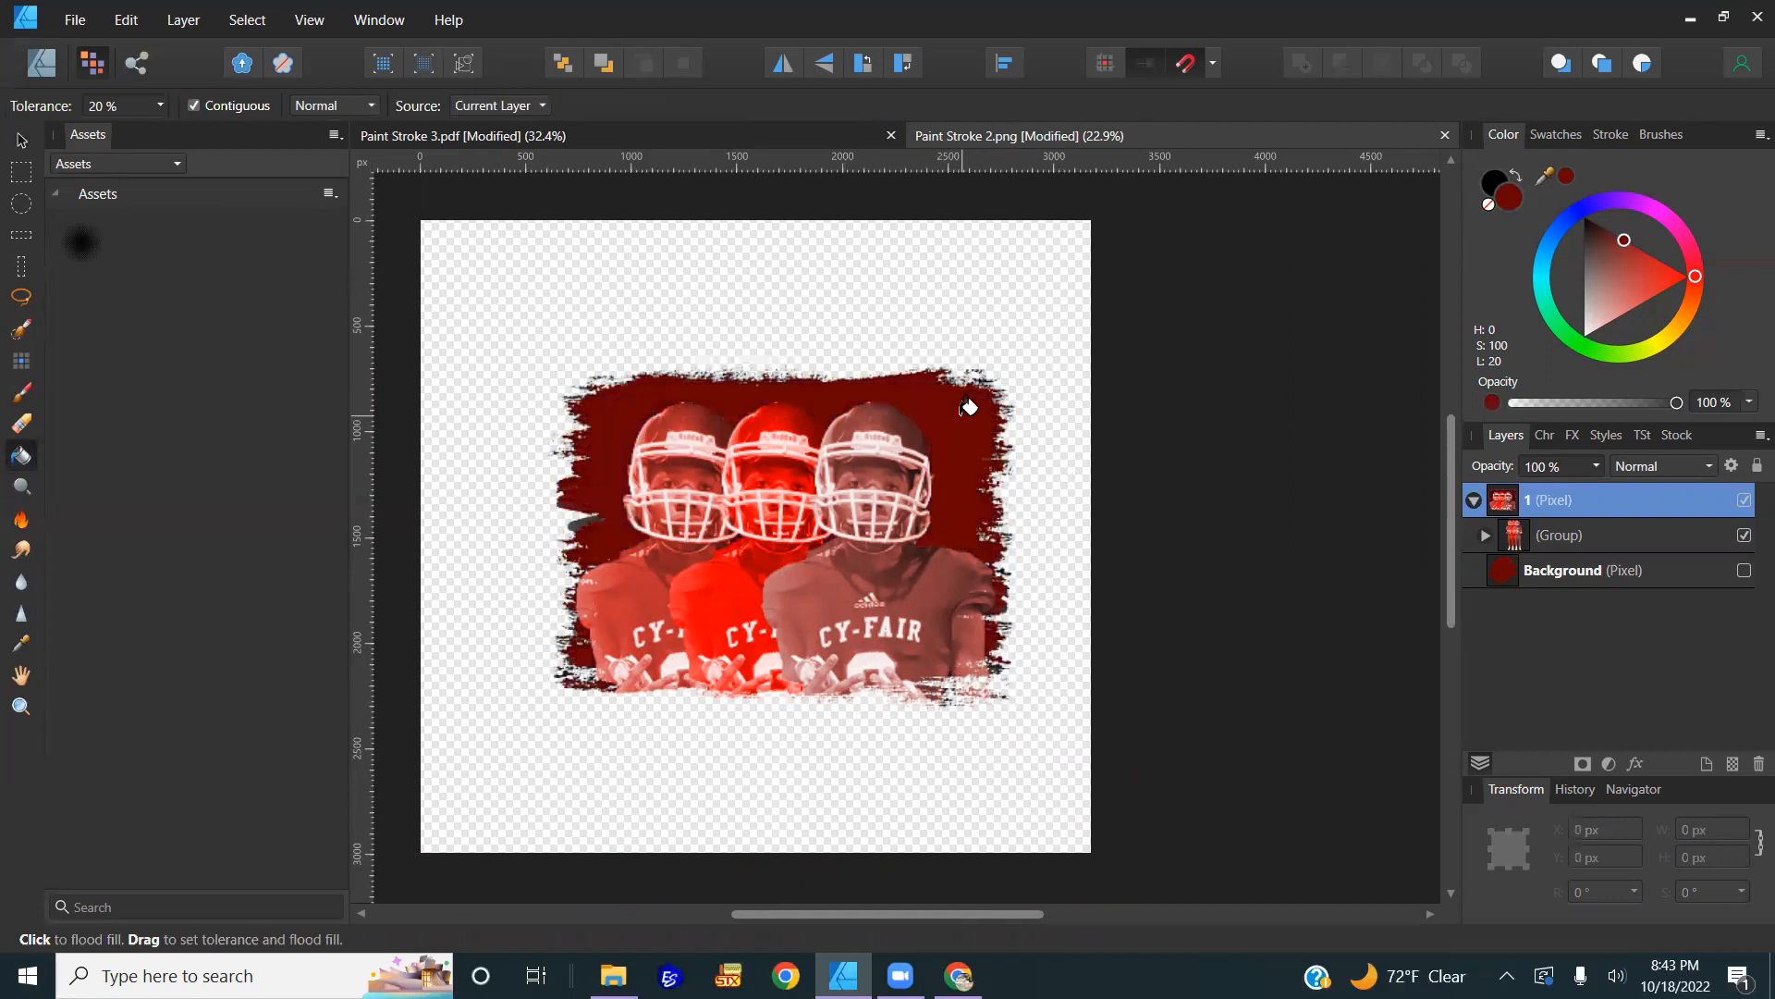